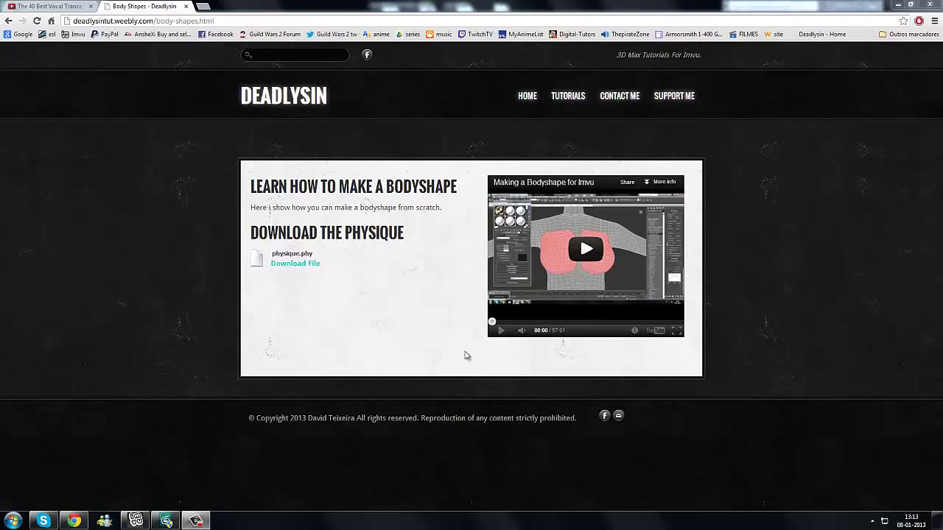
{"action": "left_click_drag", "start_coordinate": [273, 275], "coordinate": [288, 290]}
{"action": "left_click", "coordinate": [284, 251]}
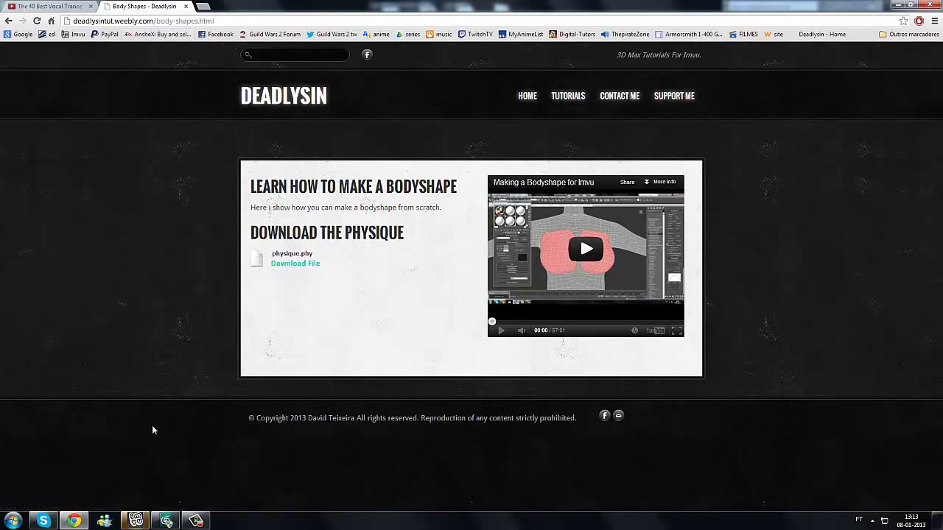
Step: Switch to 3ds Max and enlarge the Perspective viewport to show the whole female avatar
{"action": "left_click", "coordinate": [168, 520]}
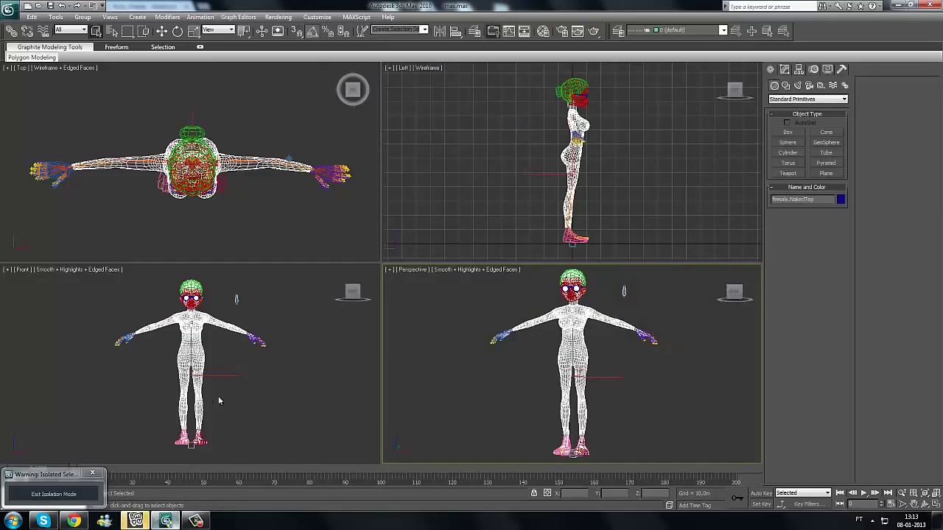
{"action": "left_click", "coordinate": [934, 494]}
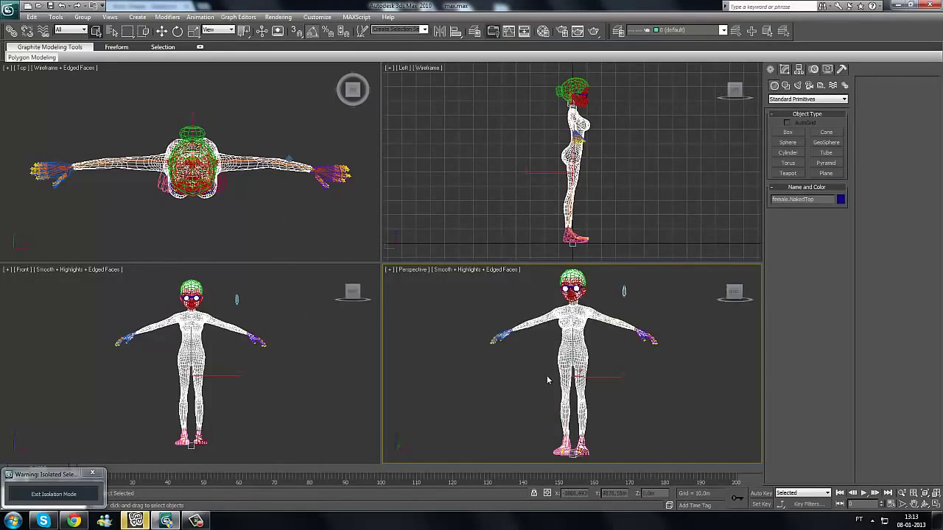
{"action": "middle_click_drag", "start_coordinate": [546, 375], "coordinate": [554, 357]}
{"action": "key", "text": "alt+w"}
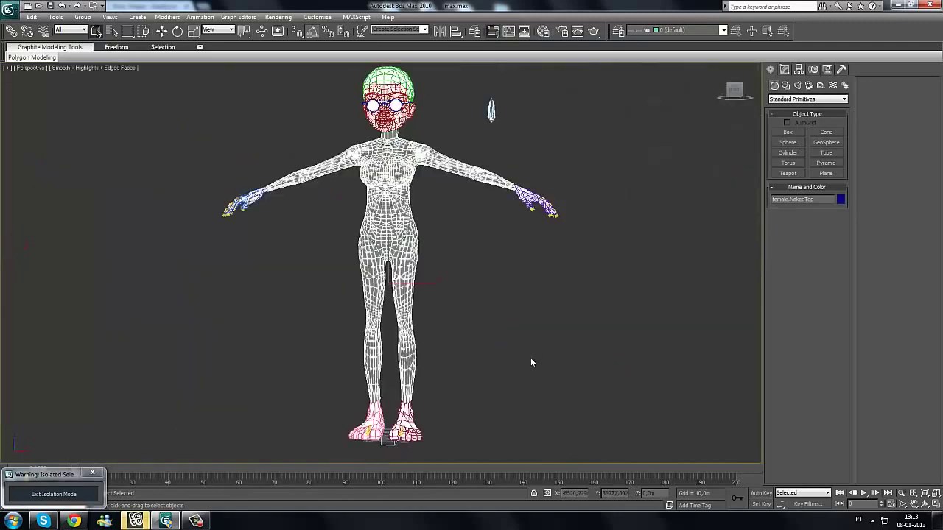
{"action": "left_click_drag", "start_coordinate": [324, 261], "coordinate": [343, 286]}
{"action": "middle_click_drag", "start_coordinate": [342, 286], "coordinate": [344, 296]}
{"action": "middle_click_drag", "start_coordinate": [450, 307], "coordinate": [311, 280], "text": "alt"}
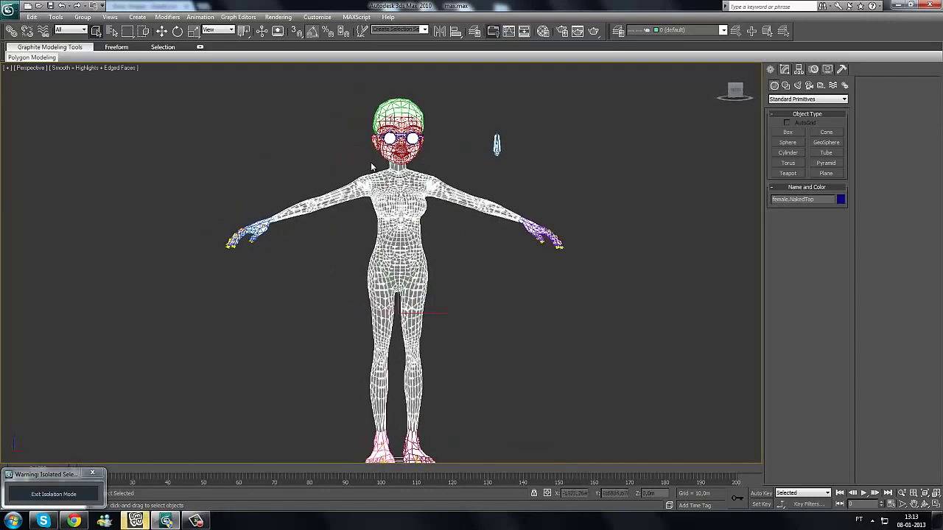
Step: Select the female.NakedTop body mesh and isolate it from the head, hands and feet
{"action": "left_click", "coordinate": [466, 265]}
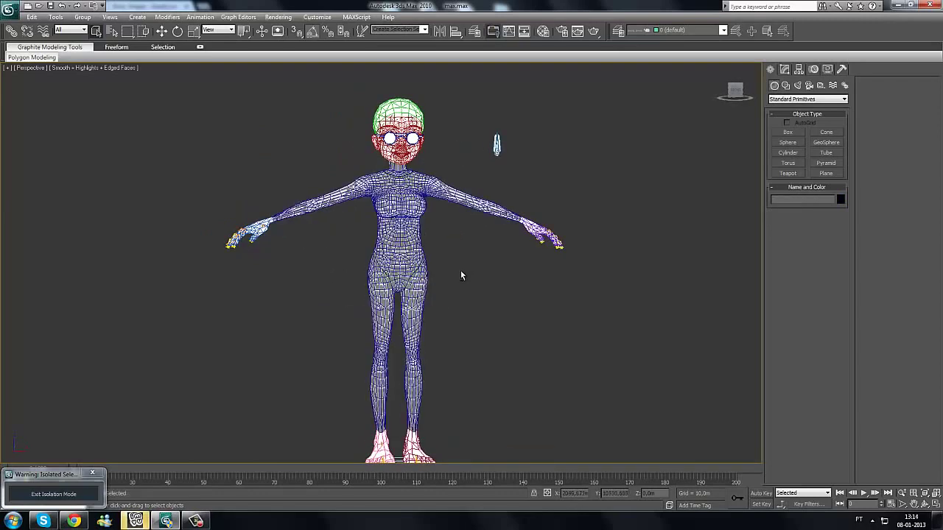
{"action": "left_click", "coordinate": [376, 187]}
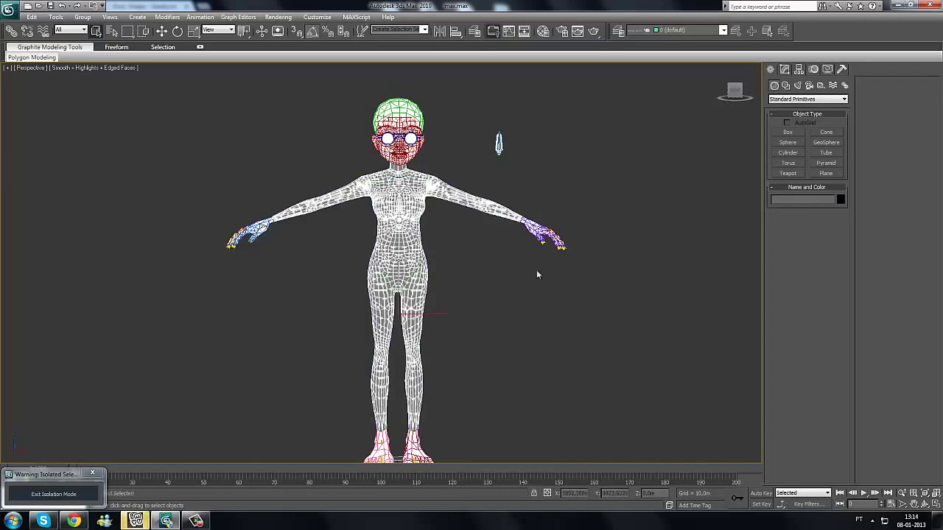
{"action": "middle_click_drag", "start_coordinate": [434, 251], "coordinate": [436, 317]}
{"action": "scroll", "coordinate": [464, 163], "scroll_direction": "down", "scroll_amount": 2}
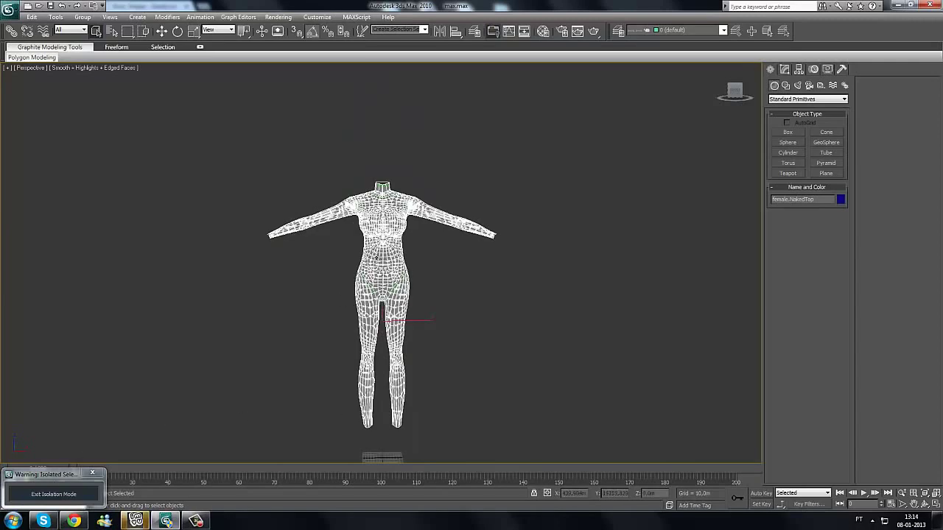
{"action": "middle_click_drag", "start_coordinate": [380, 268], "coordinate": [400, 307], "text": "alt"}
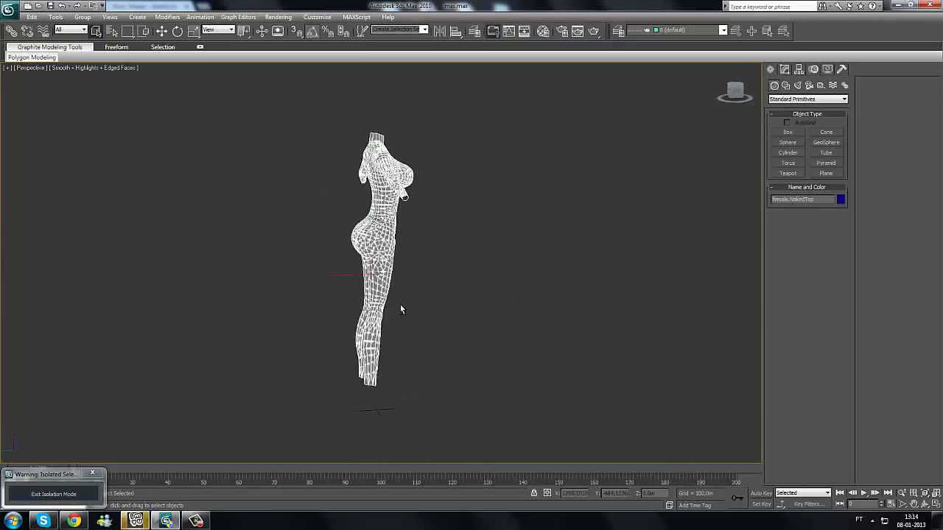
Step: Rename the isolated body mesh as Bodyshape
{"action": "left_click", "coordinate": [784, 69]}
{"action": "middle_click_drag", "start_coordinate": [484, 253], "coordinate": [452, 285], "text": "alt"}
{"action": "scroll", "coordinate": [461, 225], "scroll_direction": "up", "scroll_amount": 3}
{"action": "left_click_drag", "start_coordinate": [818, 84], "coordinate": [713, 96]}
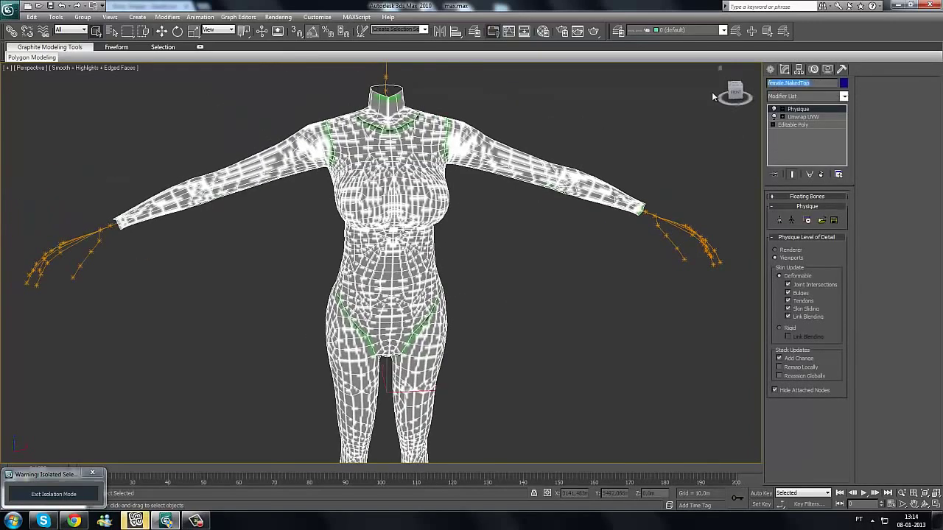
{"action": "type", "text": "Bod"}
Step: Clone the Bodyshape mesh as an independent copy named Minidress_Layer01
{"action": "mouse_move", "coordinate": [508, 177]}
{"action": "middle_mouse_down", "text": "alt"}
{"action": "mouse_move", "coordinate": [517, 192]}
{"action": "mouse_move", "coordinate": [512, 180]}
{"action": "middle_mouse_up", "text": "alt"}
{"action": "scroll", "coordinate": [513, 179], "scroll_direction": "down", "scroll_amount": 2}
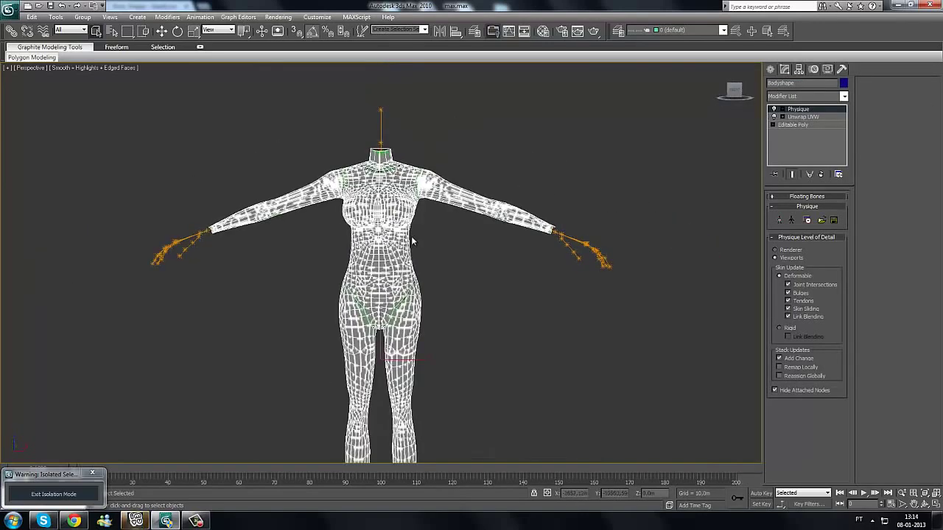
{"action": "middle_click_drag", "start_coordinate": [393, 212], "coordinate": [420, 197]}
{"action": "scroll", "coordinate": [471, 193], "scroll_direction": "down", "scroll_amount": 4}
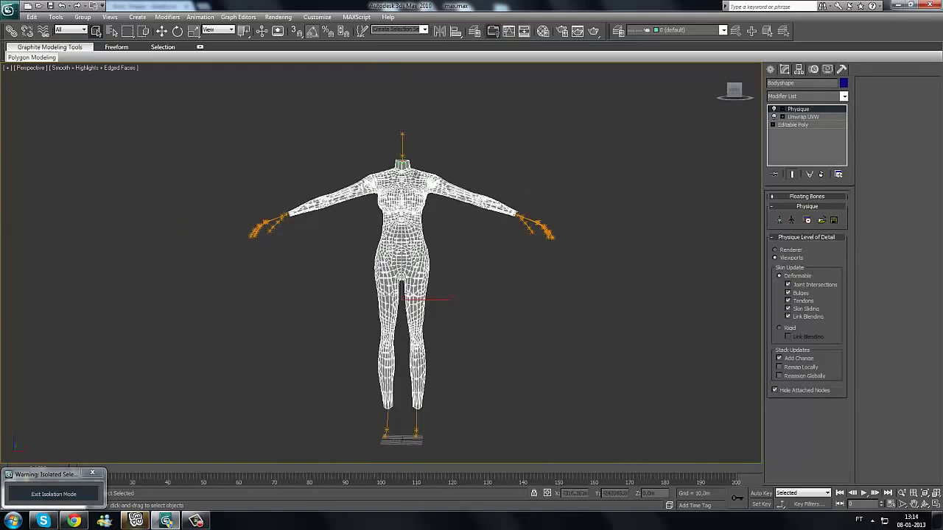
{"action": "scroll", "coordinate": [463, 226], "scroll_direction": "up", "scroll_amount": 3}
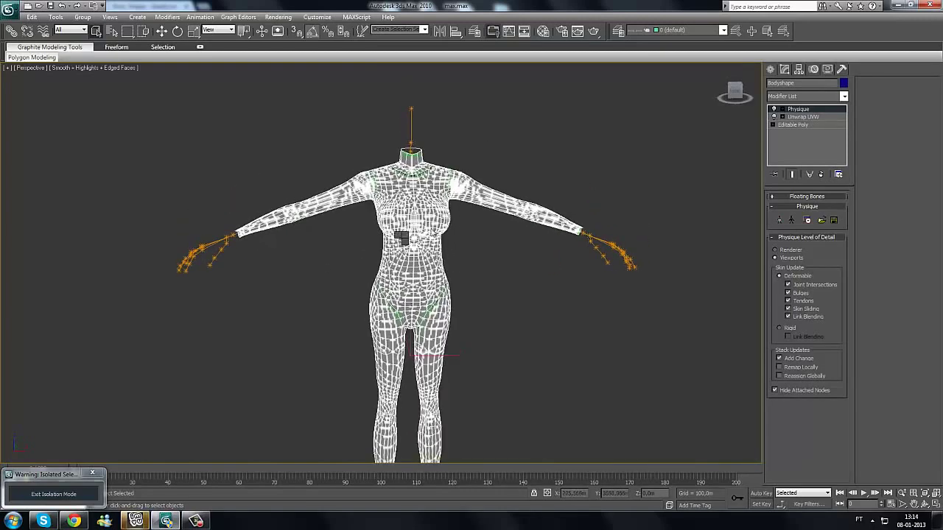
{"action": "right_click", "coordinate": [401, 237]}
{"action": "left_click", "coordinate": [421, 294]}
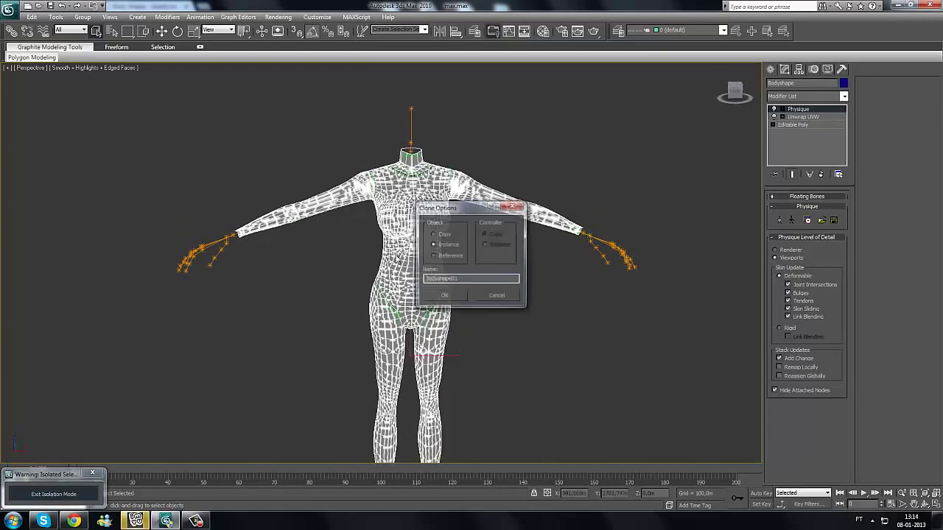
{"action": "left_click", "coordinate": [589, 322]}
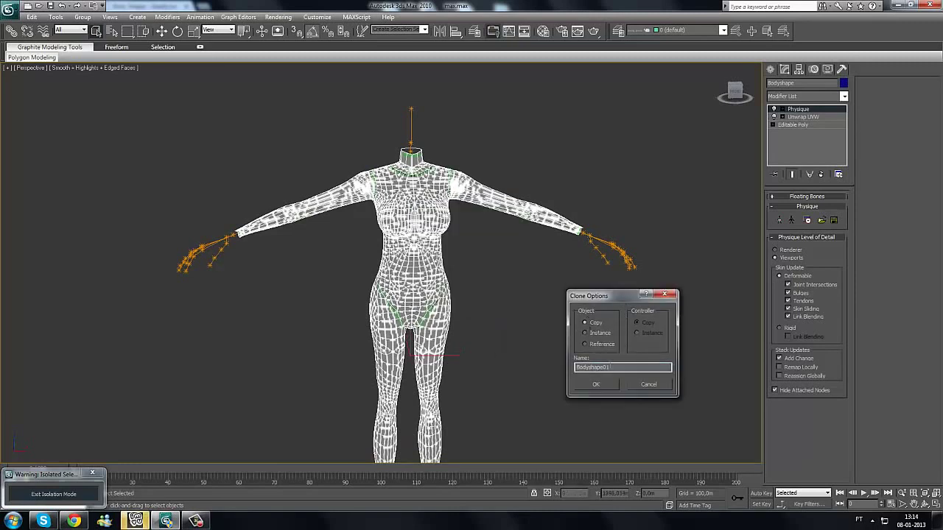
{"action": "left_click_drag", "start_coordinate": [536, 368], "coordinate": [566, 368]}
{"action": "type", "text": "Miniudress_Layer01"}
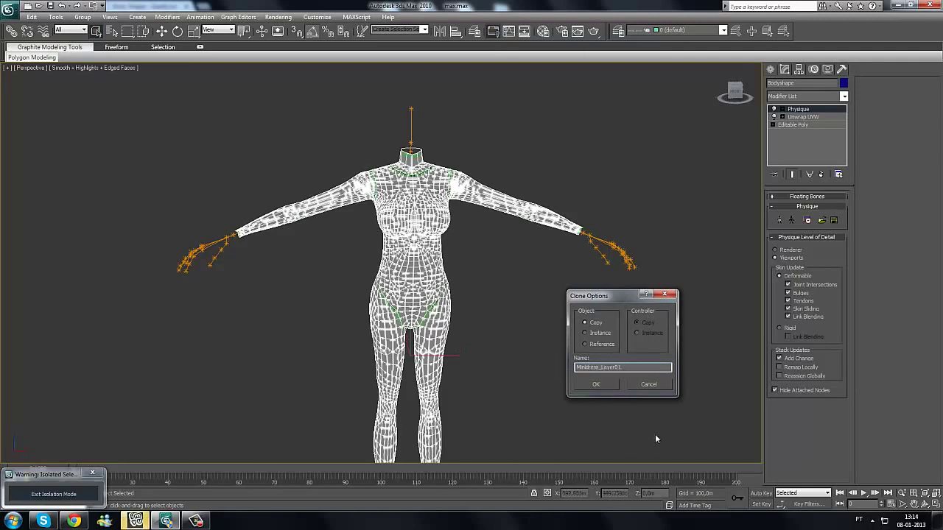
{"action": "left_click_drag", "start_coordinate": [633, 296], "coordinate": [687, 258]}
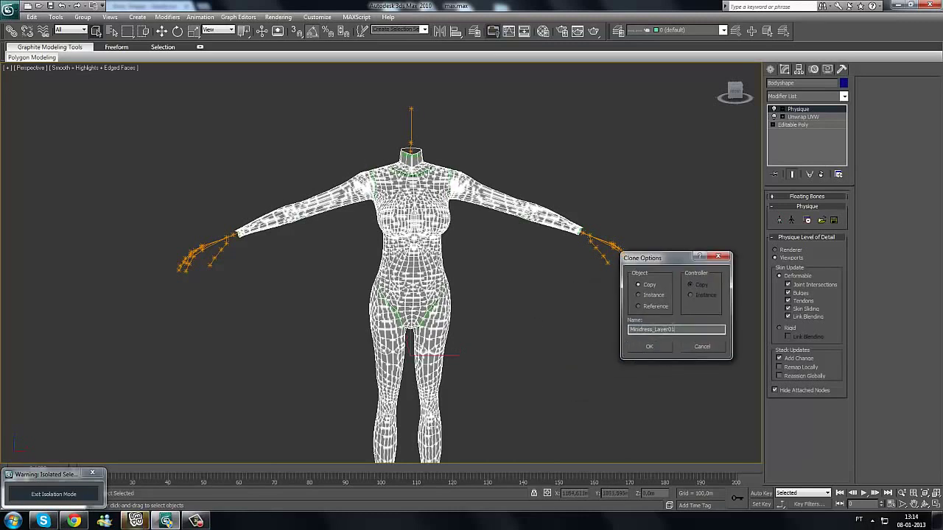
{"action": "left_click", "coordinate": [647, 349]}
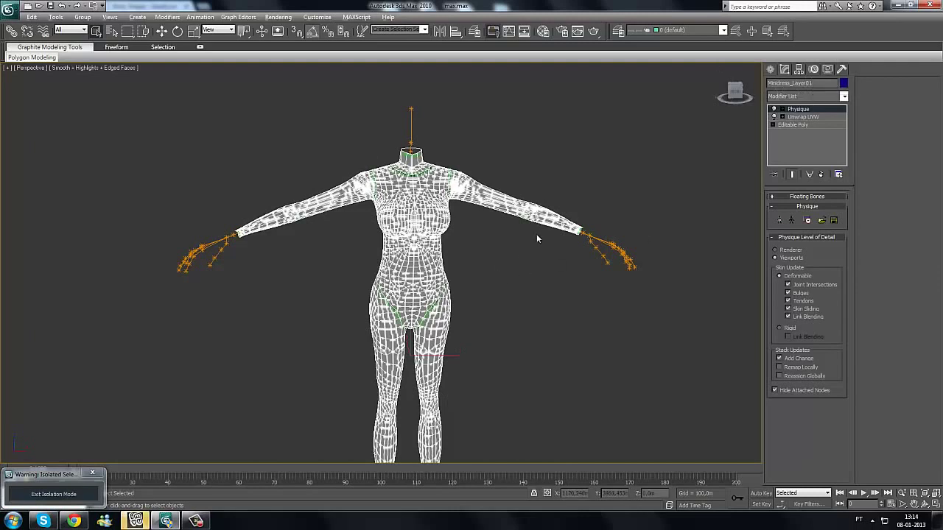
Step: Remove the Physique and Unwrap UVW modifiers from Minidress_Layer01, leaving only its Editable Poly
{"action": "middle_click_drag", "start_coordinate": [532, 315], "coordinate": [515, 349]}
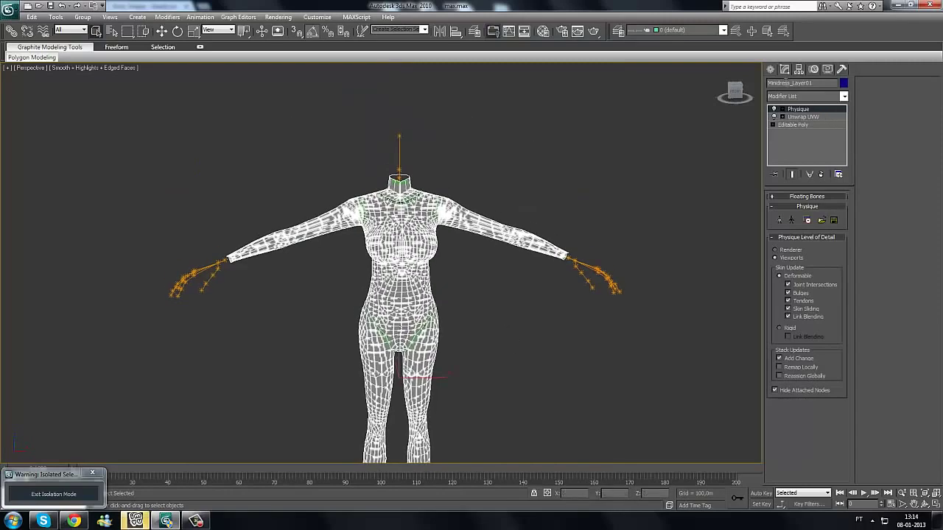
{"action": "left_click_drag", "start_coordinate": [779, 82], "coordinate": [813, 83]}
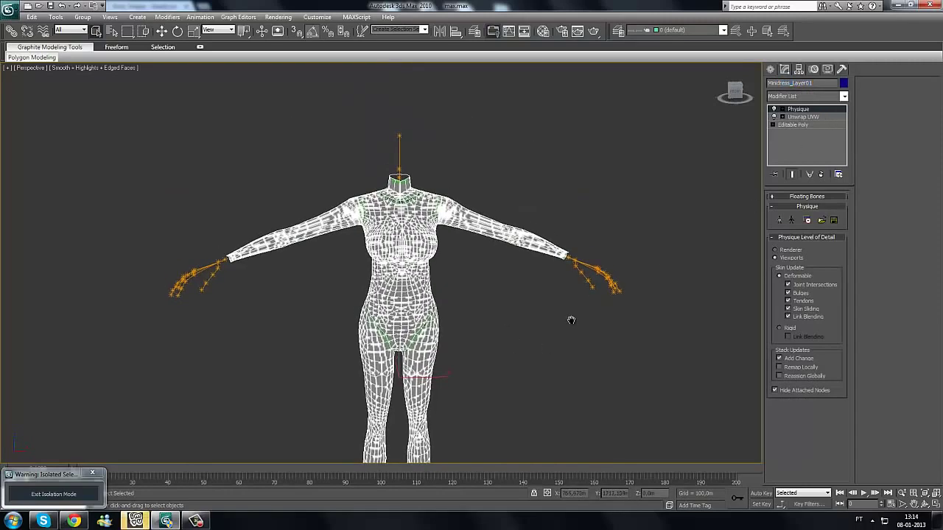
{"action": "middle_click_drag", "start_coordinate": [543, 343], "coordinate": [570, 320]}
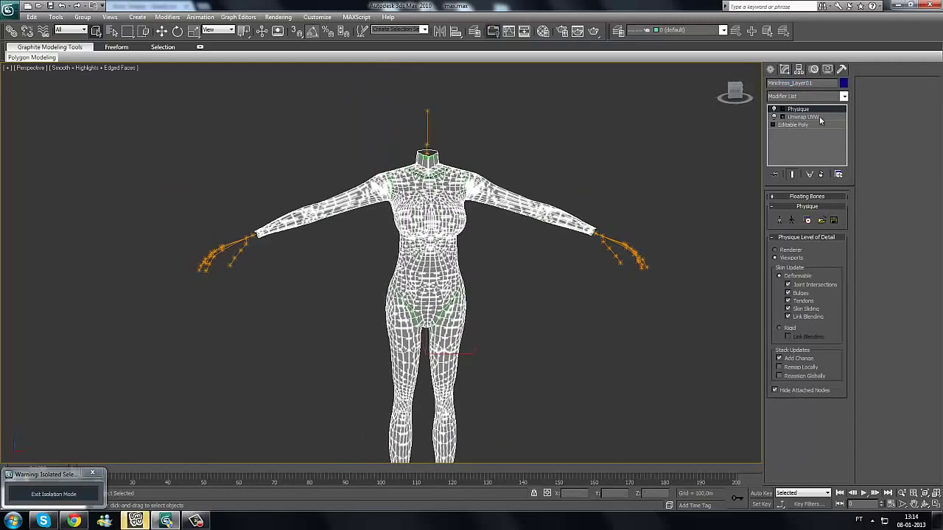
{"action": "left_click", "coordinate": [821, 174]}
{"action": "left_click", "coordinate": [822, 174]}
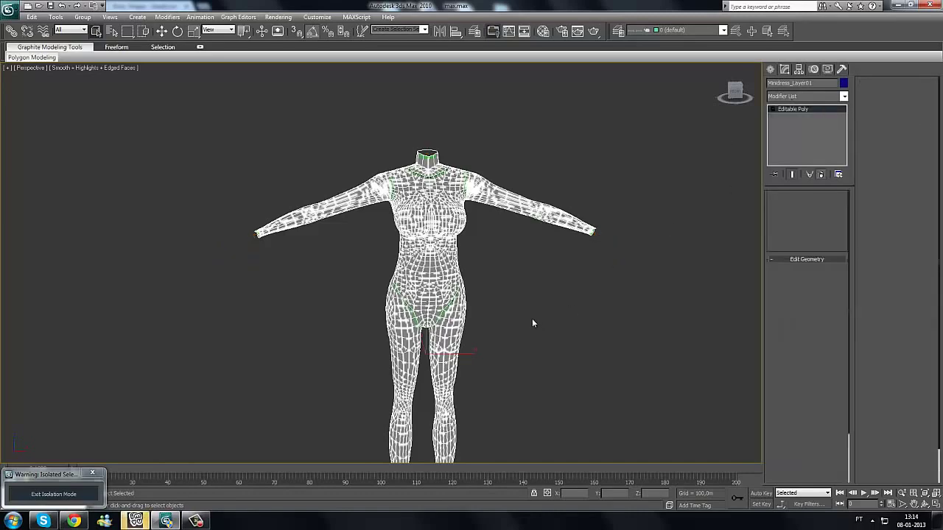
Step: Make the Front viewport active, maximize it and frame the body in it
{"action": "mouse_move", "coordinate": [488, 276]}
{"action": "middle_mouse_down", "text": "alt"}
{"action": "mouse_move", "coordinate": [496, 263]}
{"action": "mouse_move", "coordinate": [475, 271]}
{"action": "middle_mouse_up", "text": "alt"}
{"action": "key", "text": "alt+w"}
{"action": "right_click", "coordinate": [298, 336]}
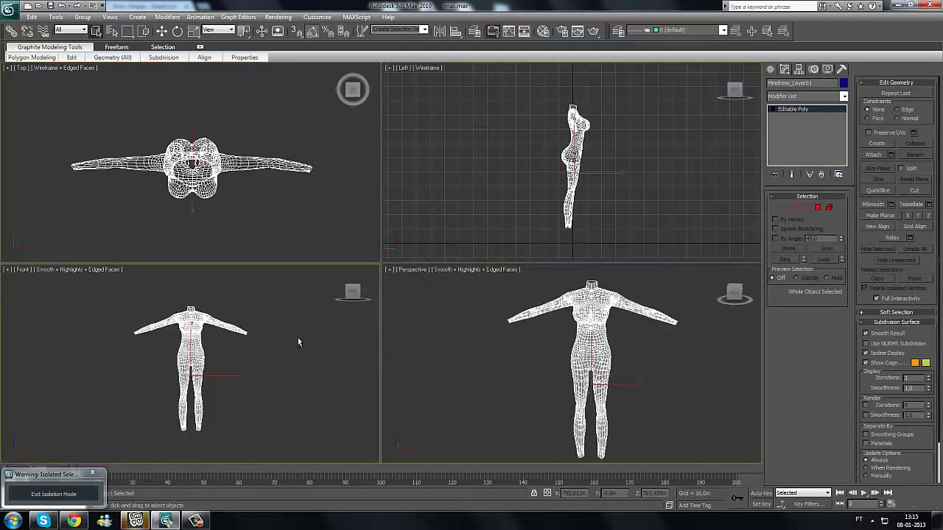
{"action": "key", "text": "alt+w"}
{"action": "scroll", "coordinate": [296, 338], "scroll_direction": "up", "scroll_amount": 1}
{"action": "middle_click_drag", "start_coordinate": [354, 295], "coordinate": [346, 361]}
{"action": "scroll", "coordinate": [348, 363], "scroll_direction": "up", "scroll_amount": 1}
{"action": "scroll", "coordinate": [274, 313], "scroll_direction": "down", "scroll_amount": 1}
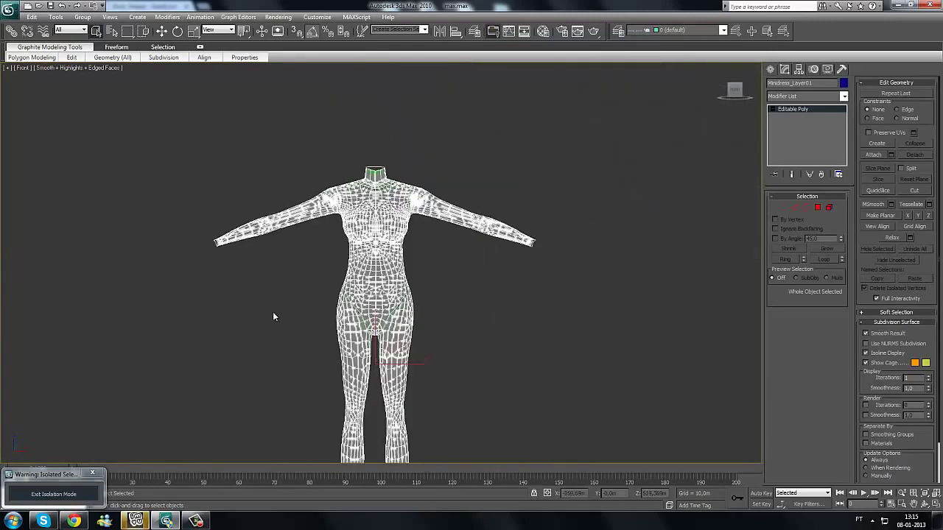
Step: Assign the 08 - Default material to Minidress_Layer01 and close the Material Editor
{"action": "left_click", "coordinate": [295, 300]}
{"action": "key", "text": "m"}
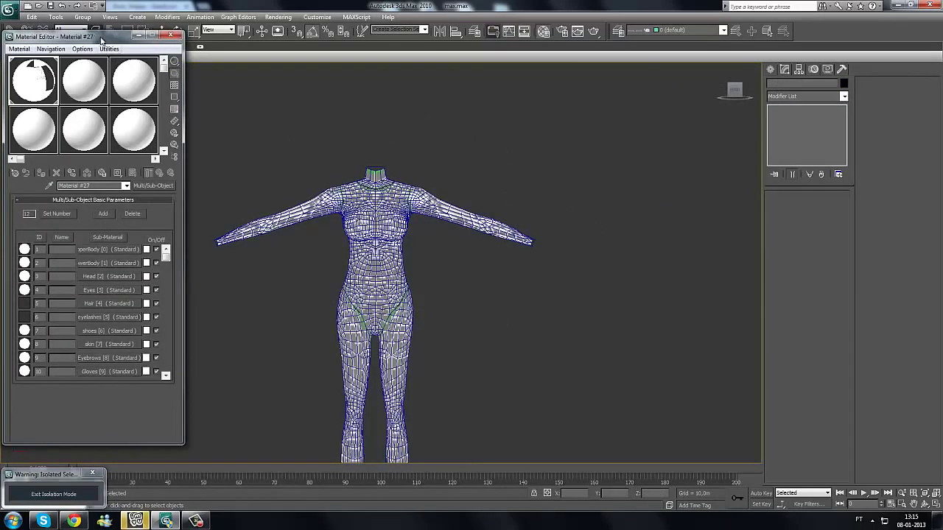
{"action": "left_click", "coordinate": [94, 146]}
{"action": "left_click_drag", "start_coordinate": [94, 146], "coordinate": [365, 220]}
{"action": "left_click", "coordinate": [170, 38]}
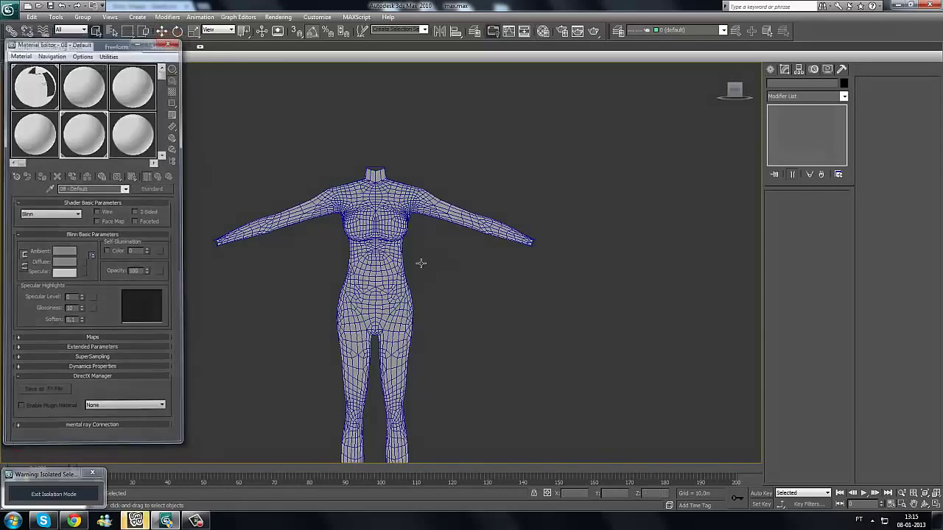
Step: Examine the polygon mesh of Minidress_Layer01 from neck to thighs in the front view
{"action": "middle_click_drag", "start_coordinate": [510, 369], "coordinate": [532, 299]}
{"action": "left_click_drag", "start_coordinate": [482, 235], "coordinate": [315, 324]}
{"action": "left_click", "coordinate": [374, 176]}
{"action": "middle_click_drag", "start_coordinate": [518, 342], "coordinate": [523, 399]}
{"action": "scroll", "coordinate": [476, 278], "scroll_direction": "up", "scroll_amount": 2}
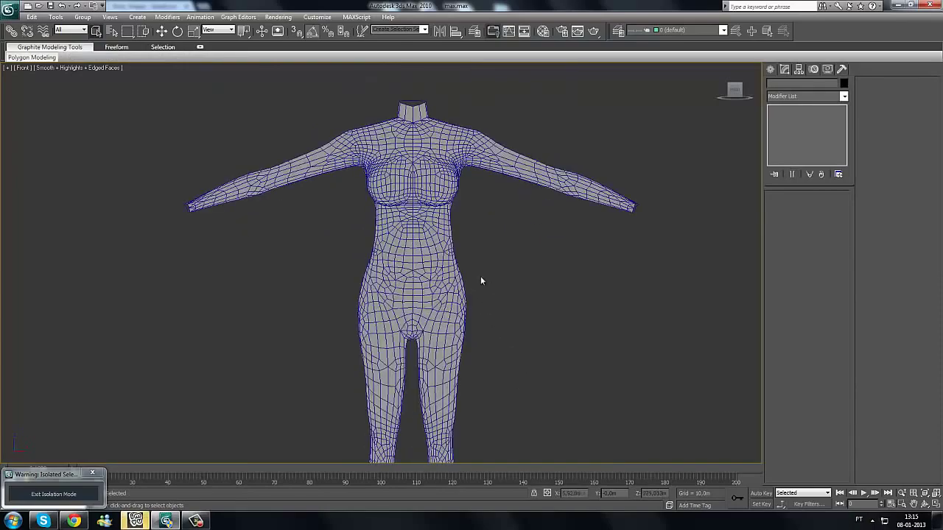
{"action": "middle_click_drag", "start_coordinate": [483, 275], "coordinate": [516, 322]}
{"action": "scroll", "coordinate": [515, 322], "scroll_direction": "up", "scroll_amount": 3}
{"action": "scroll", "coordinate": [515, 322], "scroll_direction": "down", "scroll_amount": 3}
{"action": "scroll", "coordinate": [505, 286], "scroll_direction": "down", "scroll_amount": 2}
{"action": "middle_click_drag", "start_coordinate": [506, 286], "coordinate": [444, 261]}
{"action": "scroll", "coordinate": [499, 259], "scroll_direction": "up", "scroll_amount": 2}
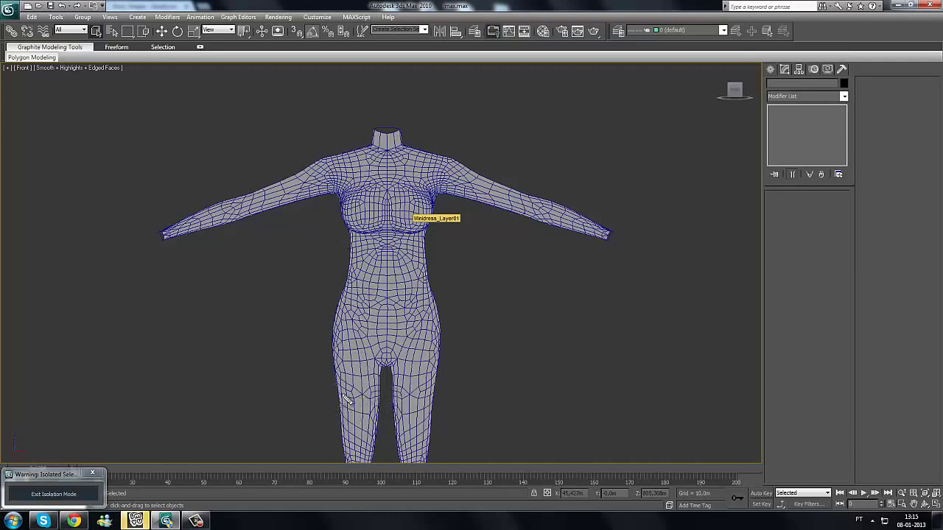
{"action": "mouse_move", "coordinate": [332, 392]}
{"action": "left_mouse_down"}
{"action": "mouse_move", "coordinate": [458, 394]}
{"action": "mouse_move", "coordinate": [315, 390]}
{"action": "mouse_move", "coordinate": [330, 527]}
{"action": "left_mouse_up"}
{"action": "left_click_drag", "start_coordinate": [461, 394], "coordinate": [343, 527]}
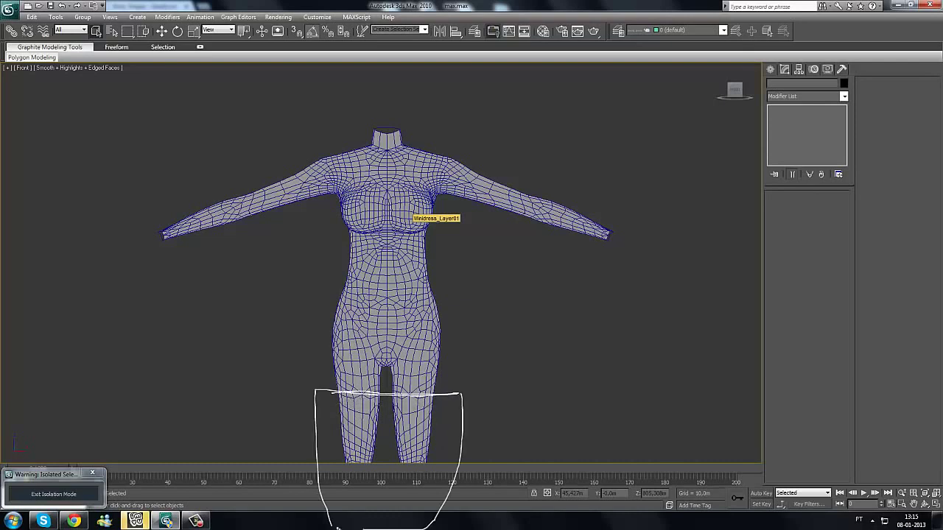
{"action": "mouse_move", "coordinate": [316, 400]}
{"action": "left_mouse_down"}
{"action": "mouse_move", "coordinate": [368, 442]}
{"action": "mouse_move", "coordinate": [442, 449]}
{"action": "mouse_move", "coordinate": [402, 498]}
{"action": "left_mouse_up"}
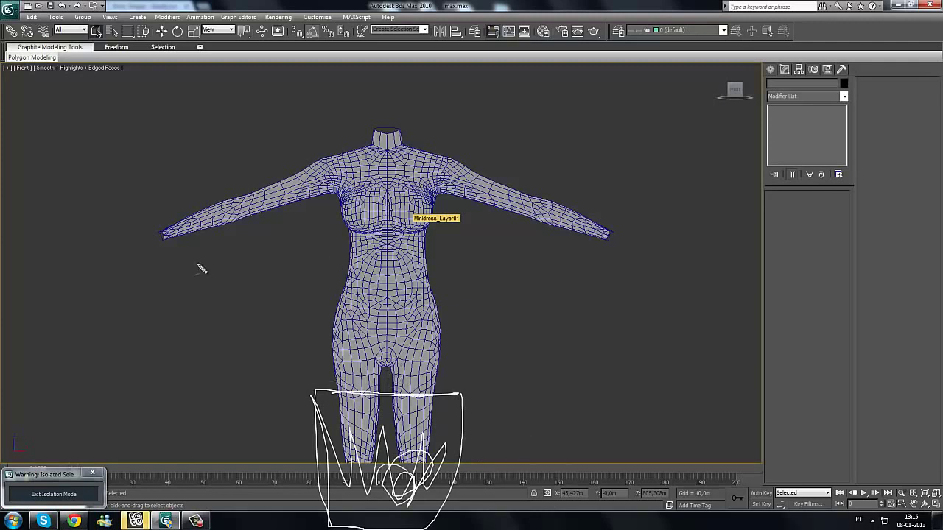
{"action": "mouse_move", "coordinate": [431, 97]}
{"action": "left_mouse_down"}
{"action": "mouse_move", "coordinate": [355, 136]}
{"action": "mouse_move", "coordinate": [433, 96]}
{"action": "left_mouse_up"}
{"action": "left_click_drag", "start_coordinate": [656, 157], "coordinate": [638, 180]}
{"action": "mouse_move", "coordinate": [225, 152]}
{"action": "left_mouse_down"}
{"action": "mouse_move", "coordinate": [200, 303]}
{"action": "mouse_move", "coordinate": [118, 117]}
{"action": "left_mouse_up"}
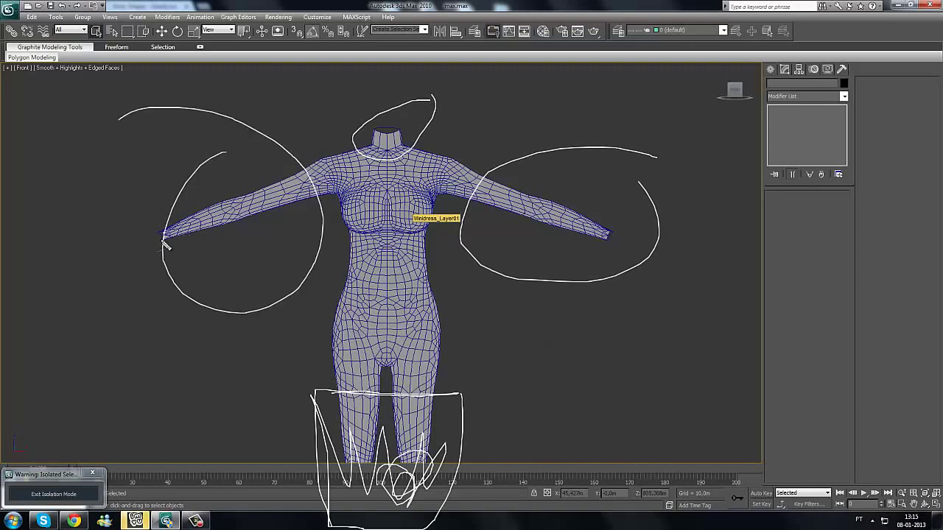
{"action": "left_click_drag", "start_coordinate": [251, 206], "coordinate": [314, 183]}
{"action": "left_click_drag", "start_coordinate": [607, 236], "coordinate": [483, 198]}
{"action": "left_click_drag", "start_coordinate": [382, 133], "coordinate": [387, 151]}
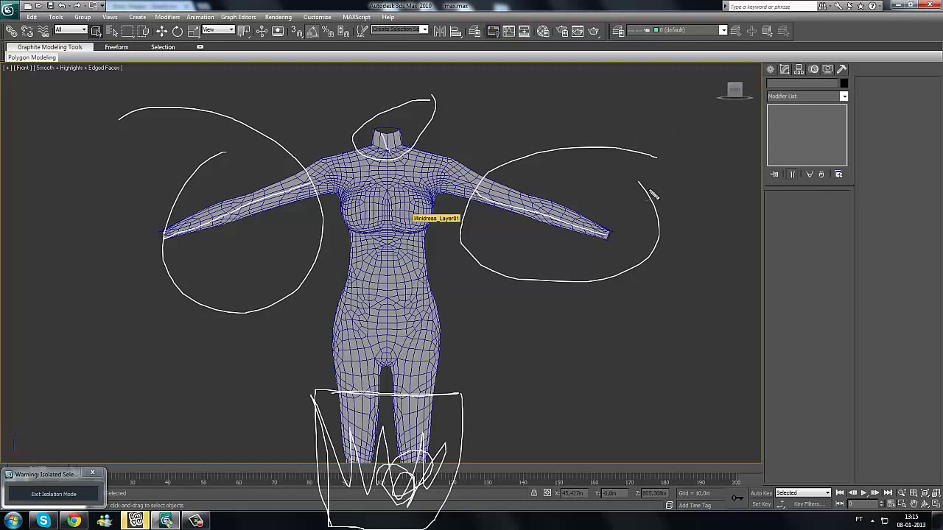
{"action": "mouse_move", "coordinate": [631, 198]}
{"action": "left_mouse_down"}
{"action": "mouse_move", "coordinate": [594, 268]}
{"action": "mouse_move", "coordinate": [599, 259]}
{"action": "left_mouse_up"}
{"action": "left_click_drag", "start_coordinate": [609, 204], "coordinate": [609, 237]}
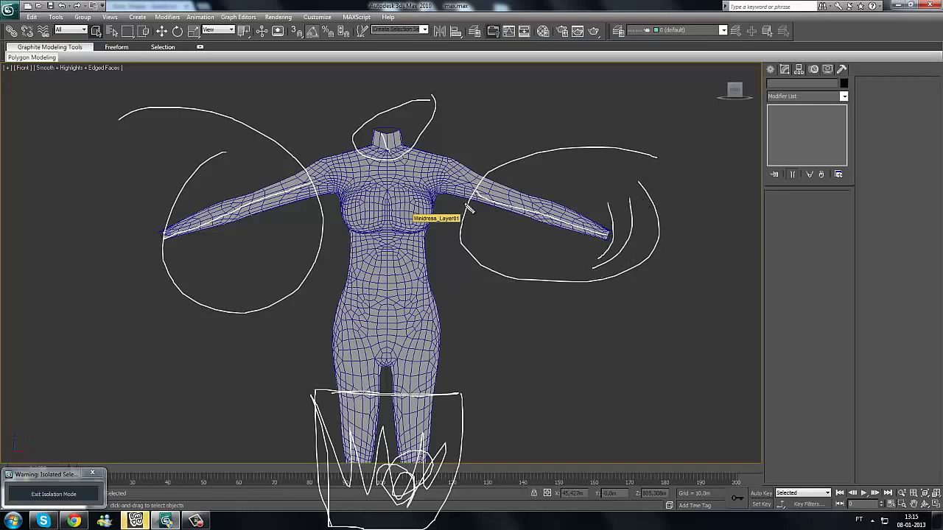
{"action": "mouse_move", "coordinate": [443, 156]}
{"action": "left_mouse_down"}
{"action": "mouse_move", "coordinate": [461, 220]}
{"action": "mouse_move", "coordinate": [611, 229]}
{"action": "left_mouse_up"}
{"action": "mouse_move", "coordinate": [435, 199]}
{"action": "left_mouse_down"}
{"action": "mouse_move", "coordinate": [442, 156]}
{"action": "mouse_move", "coordinate": [442, 195]}
{"action": "mouse_move", "coordinate": [459, 139]}
{"action": "mouse_move", "coordinate": [442, 215]}
{"action": "mouse_move", "coordinate": [462, 146]}
{"action": "mouse_move", "coordinate": [444, 209]}
{"action": "mouse_move", "coordinate": [447, 168]}
{"action": "left_mouse_up"}
{"action": "mouse_move", "coordinate": [333, 161]}
{"action": "left_mouse_down"}
{"action": "mouse_move", "coordinate": [342, 162]}
{"action": "mouse_move", "coordinate": [341, 197]}
{"action": "mouse_move", "coordinate": [335, 153]}
{"action": "mouse_move", "coordinate": [339, 206]}
{"action": "mouse_move", "coordinate": [332, 146]}
{"action": "mouse_move", "coordinate": [153, 265]}
{"action": "mouse_move", "coordinate": [340, 200]}
{"action": "mouse_move", "coordinate": [331, 147]}
{"action": "left_mouse_up"}
{"action": "left_click", "coordinate": [328, 145]}
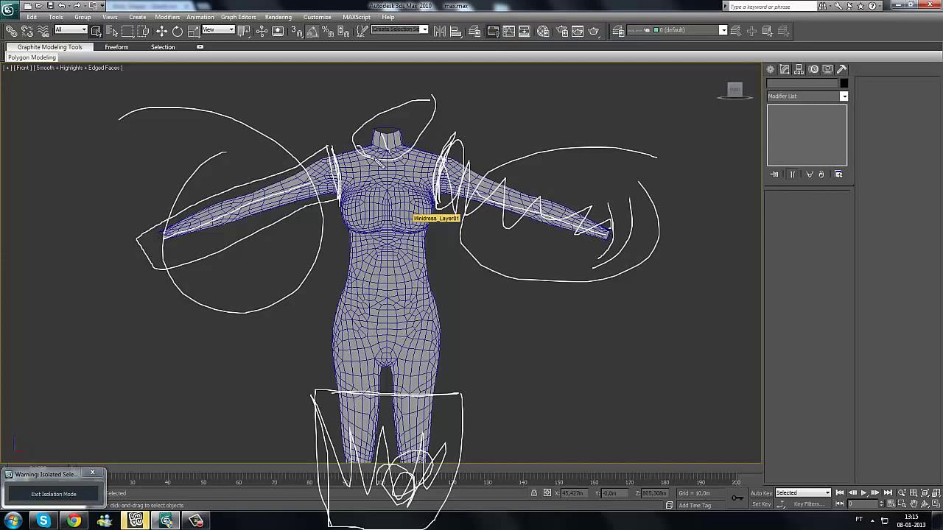
{"action": "mouse_move", "coordinate": [381, 169]}
{"action": "left_mouse_down"}
{"action": "mouse_move", "coordinate": [358, 144]}
{"action": "mouse_move", "coordinate": [424, 153]}
{"action": "mouse_move", "coordinate": [380, 134]}
{"action": "left_mouse_up"}
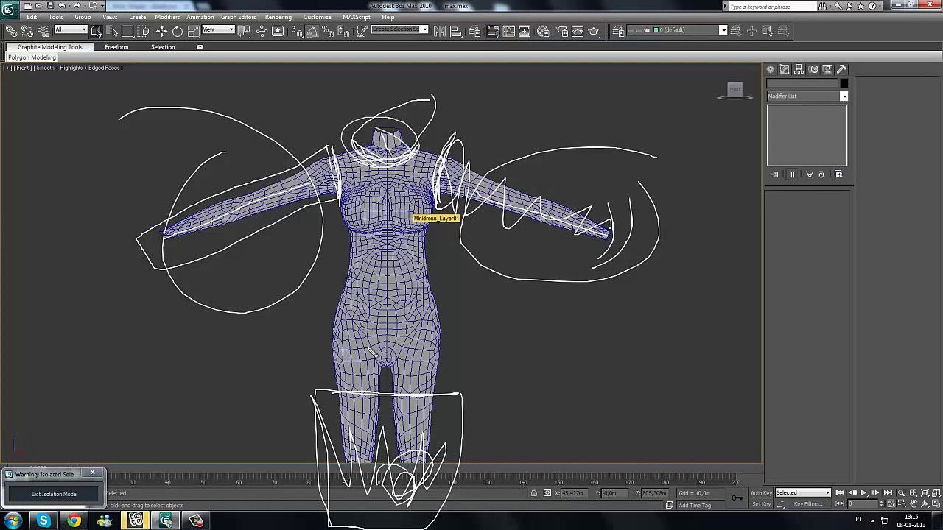
{"action": "mouse_move", "coordinate": [440, 145]}
{"action": "left_mouse_down"}
{"action": "mouse_move", "coordinate": [454, 148]}
{"action": "mouse_move", "coordinate": [444, 197]}
{"action": "mouse_move", "coordinate": [453, 137]}
{"action": "left_mouse_up"}
{"action": "mouse_move", "coordinate": [445, 196]}
{"action": "left_mouse_down"}
{"action": "mouse_move", "coordinate": [442, 183]}
{"action": "mouse_move", "coordinate": [446, 200]}
{"action": "left_mouse_up"}
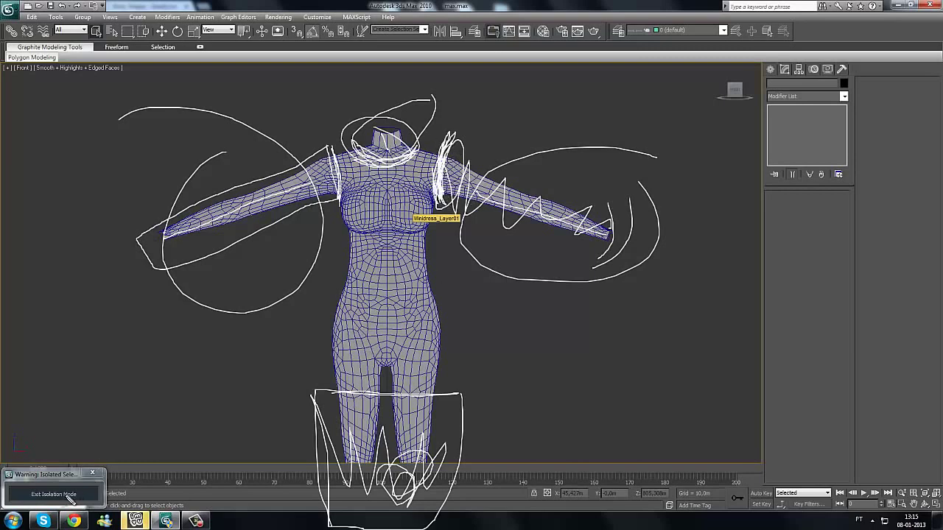
{"action": "key", "text": "Escape"}
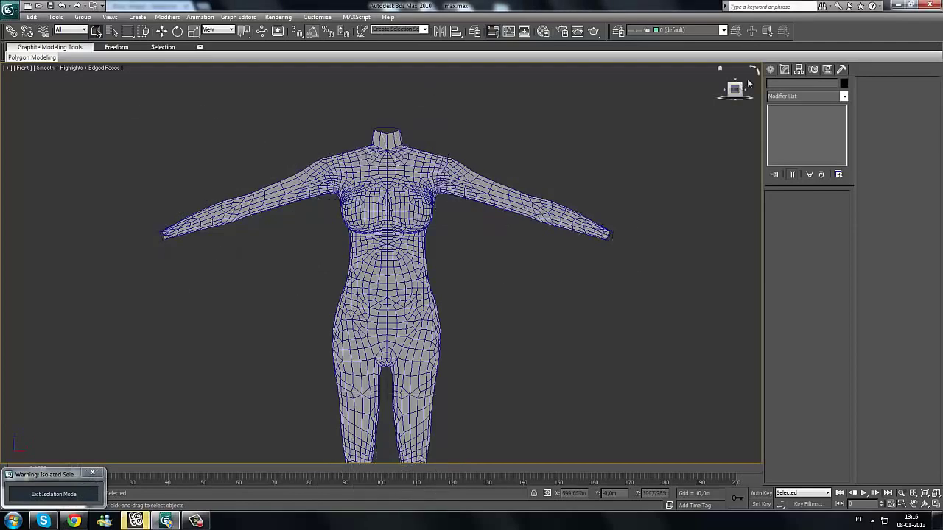
Step: Select the Minidress_Layer01 body mesh and add an Unwrap UVW modifier to it
{"action": "left_click", "coordinate": [490, 200]}
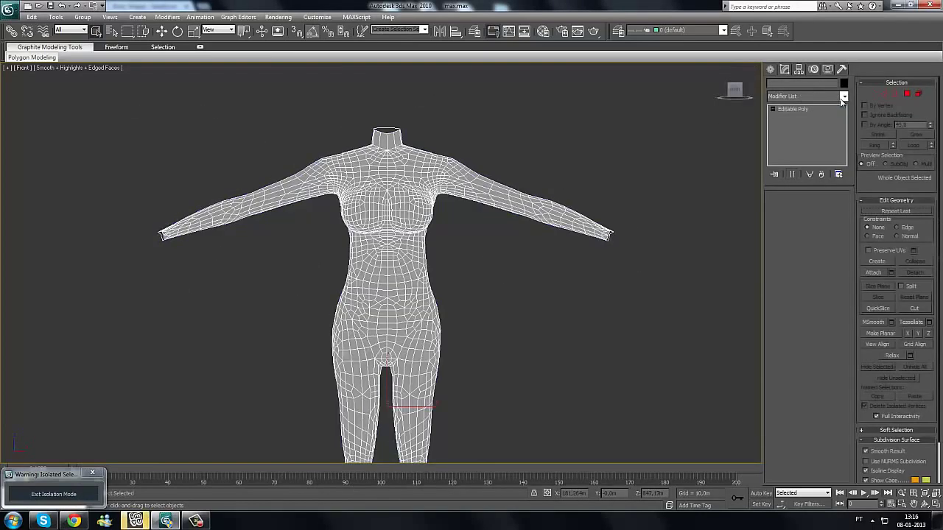
{"action": "left_click", "coordinate": [843, 96]}
{"action": "scroll", "coordinate": [835, 303], "scroll_direction": "down", "scroll_amount": 10}
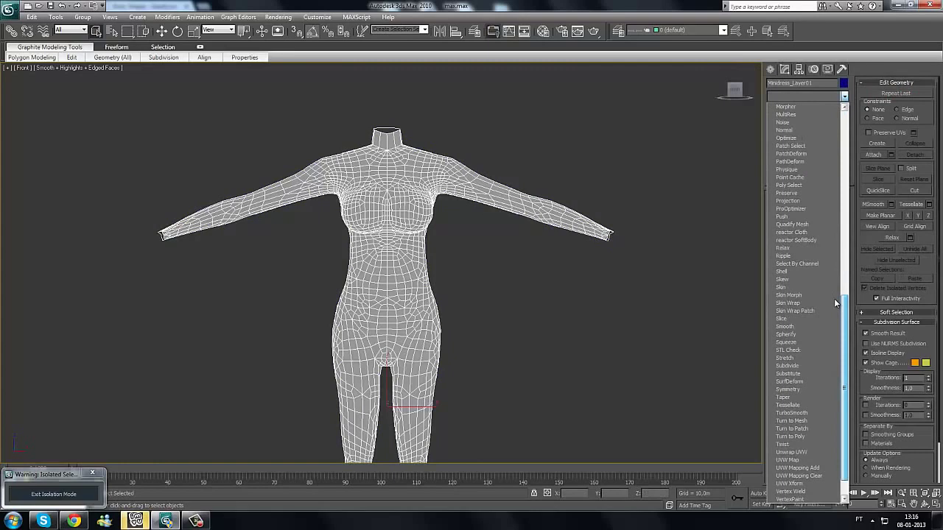
{"action": "left_click", "coordinate": [800, 452]}
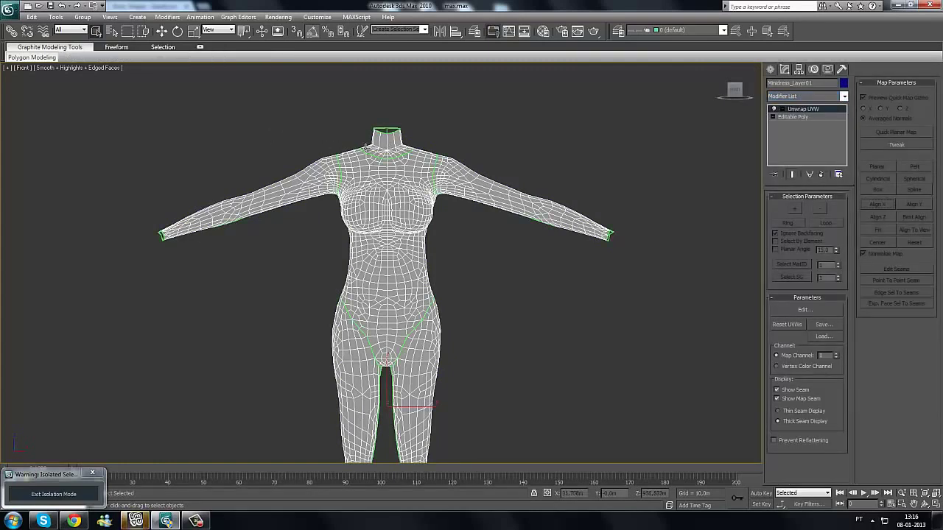
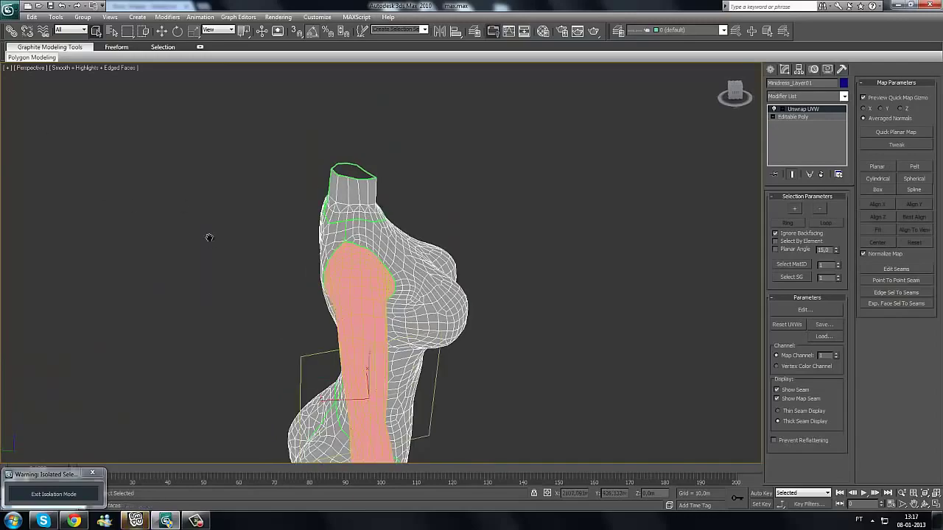
Step: Examine the green UV seam where the selected right arm meets the torso from the front, back, side and above
{"action": "scroll", "coordinate": [429, 272], "scroll_direction": "up", "scroll_amount": 3}
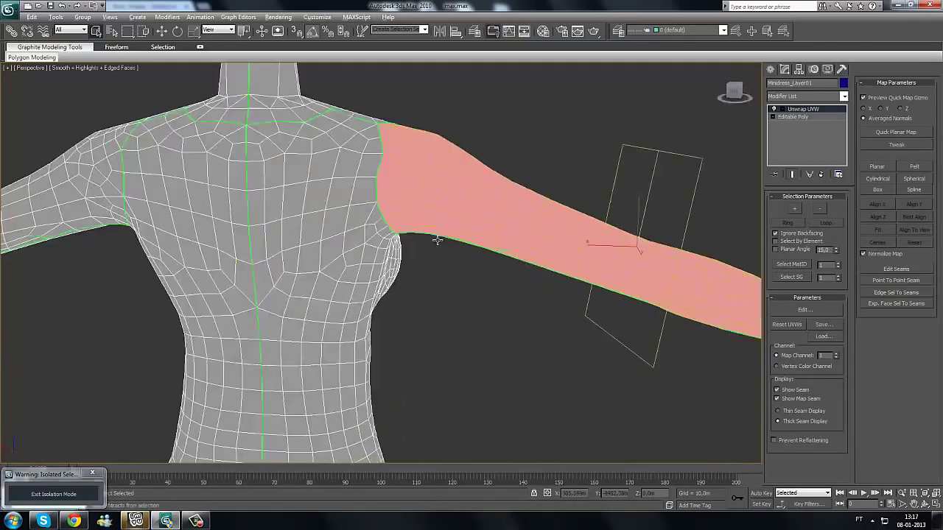
{"action": "scroll", "coordinate": [340, 297], "scroll_direction": "down", "scroll_amount": 3}
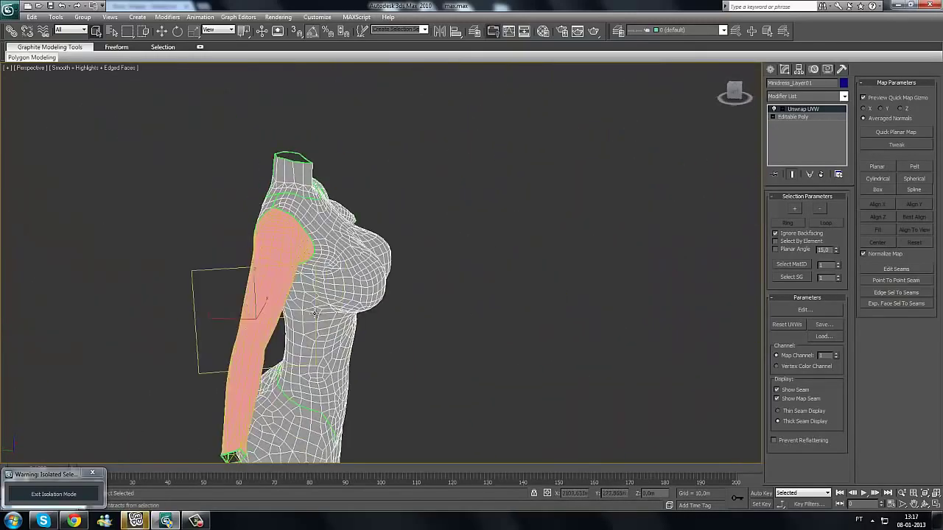
{"action": "middle_click_drag", "start_coordinate": [385, 272], "coordinate": [349, 218], "text": "alt"}
{"action": "scroll", "coordinate": [440, 209], "scroll_direction": "up", "scroll_amount": 8}
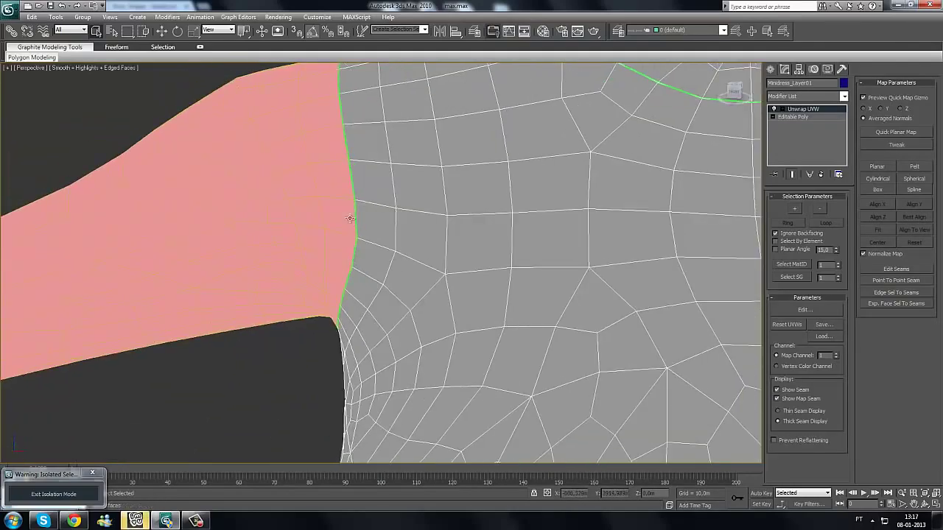
{"action": "middle_click_drag", "start_coordinate": [347, 140], "coordinate": [318, 294]}
{"action": "scroll", "coordinate": [327, 268], "scroll_direction": "down", "scroll_amount": 5}
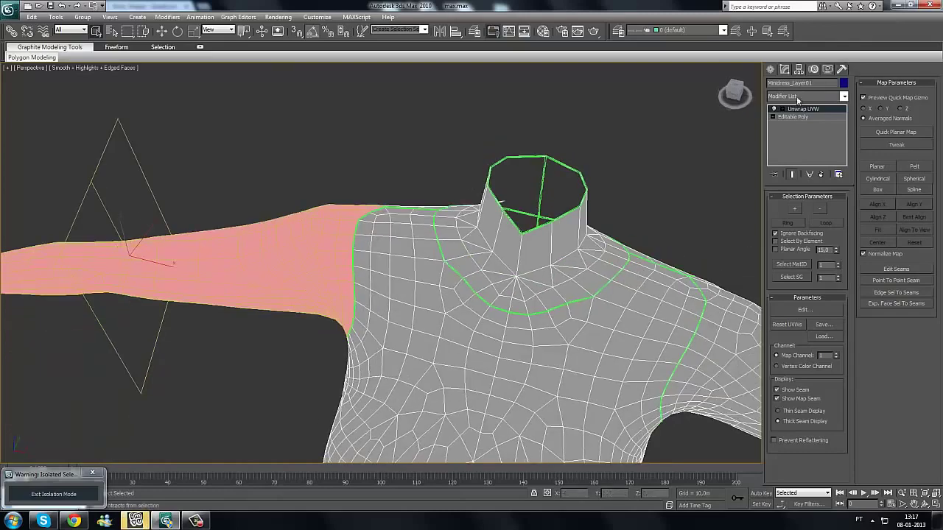
{"action": "middle_click_drag", "start_coordinate": [349, 245], "coordinate": [306, 246], "text": "alt"}
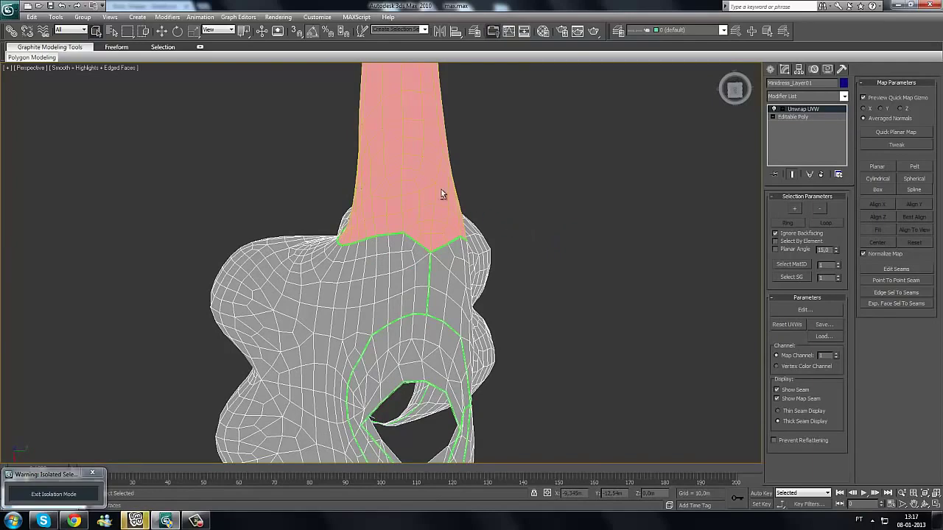
{"action": "middle_click_drag", "start_coordinate": [441, 191], "coordinate": [529, 211], "text": "alt"}
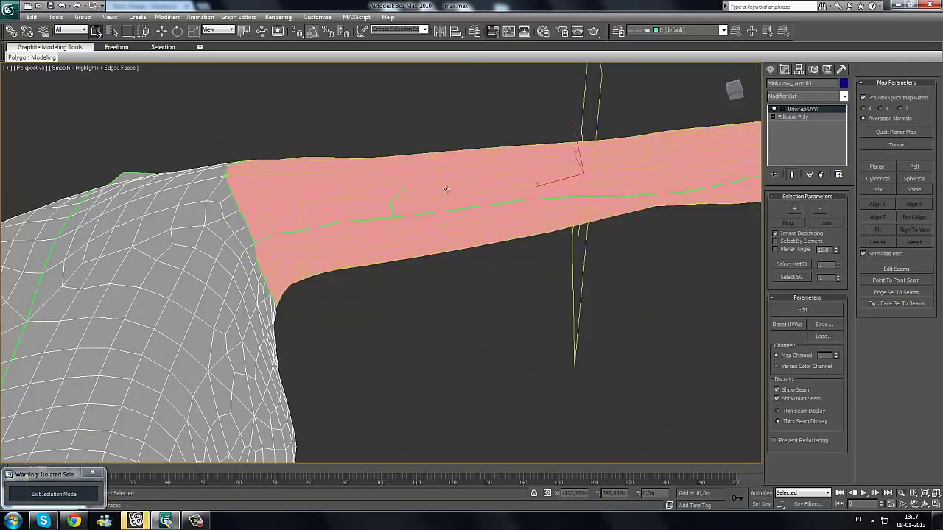
{"action": "middle_click_drag", "start_coordinate": [416, 281], "coordinate": [359, 254], "text": "alt"}
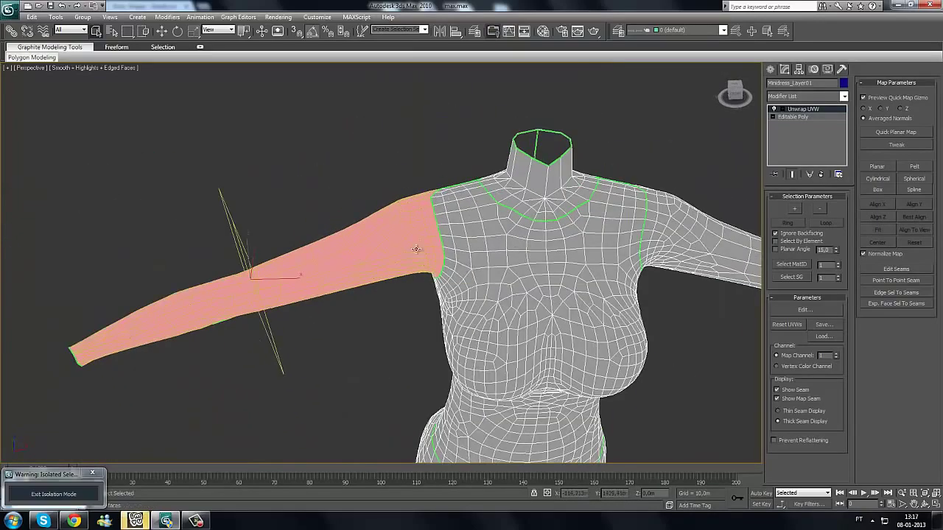
{"action": "scroll", "coordinate": [379, 264], "scroll_direction": "up", "scroll_amount": 5}
{"action": "scroll", "coordinate": [378, 257], "scroll_direction": "up", "scroll_amount": 2}
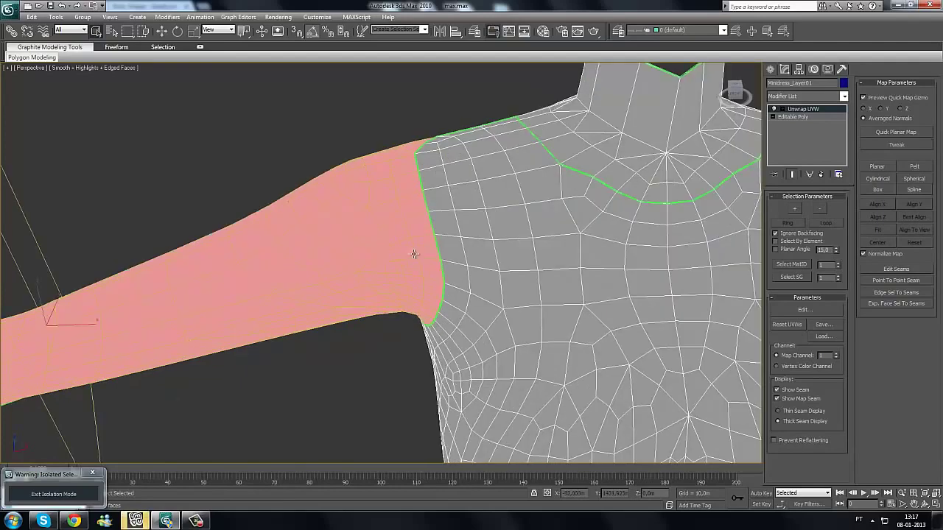
{"action": "scroll", "coordinate": [425, 204], "scroll_direction": "up", "scroll_amount": 3}
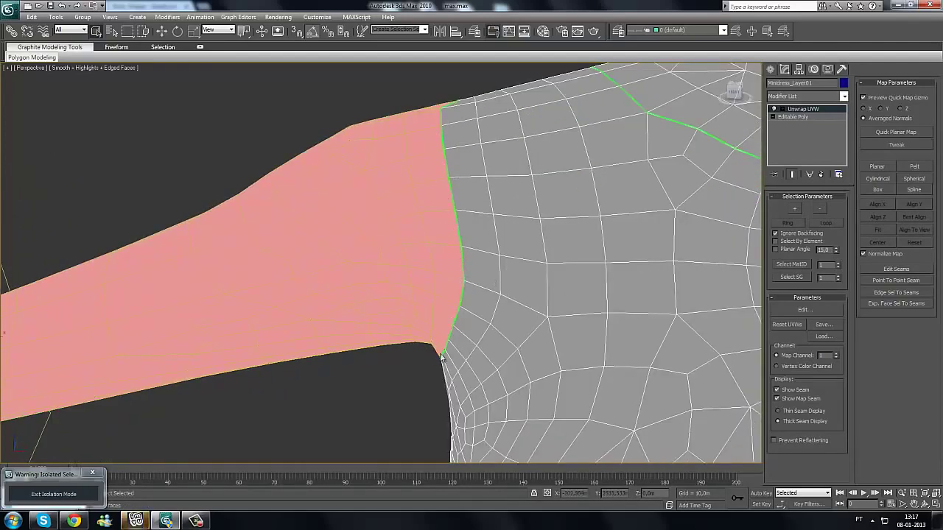
{"action": "scroll", "coordinate": [413, 285], "scroll_direction": "down", "scroll_amount": 8}
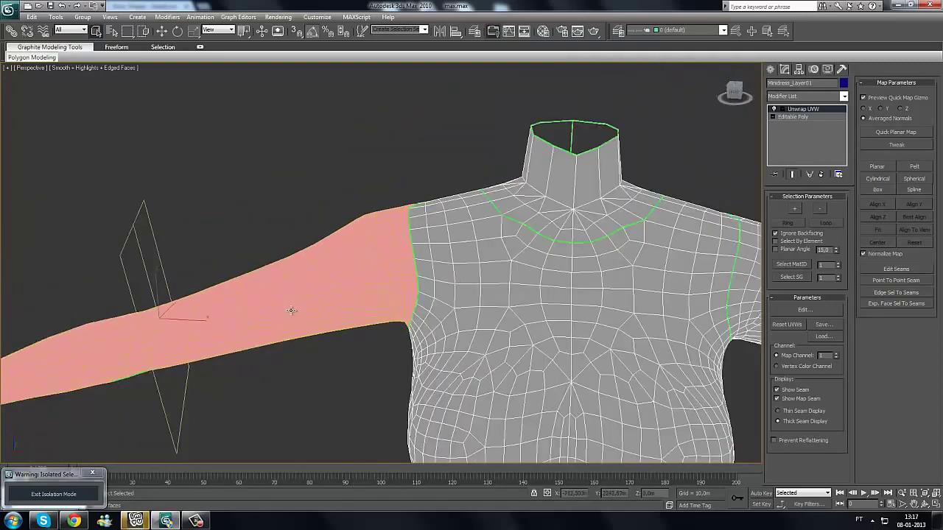
{"action": "scroll", "coordinate": [266, 272], "scroll_direction": "up", "scroll_amount": 4}
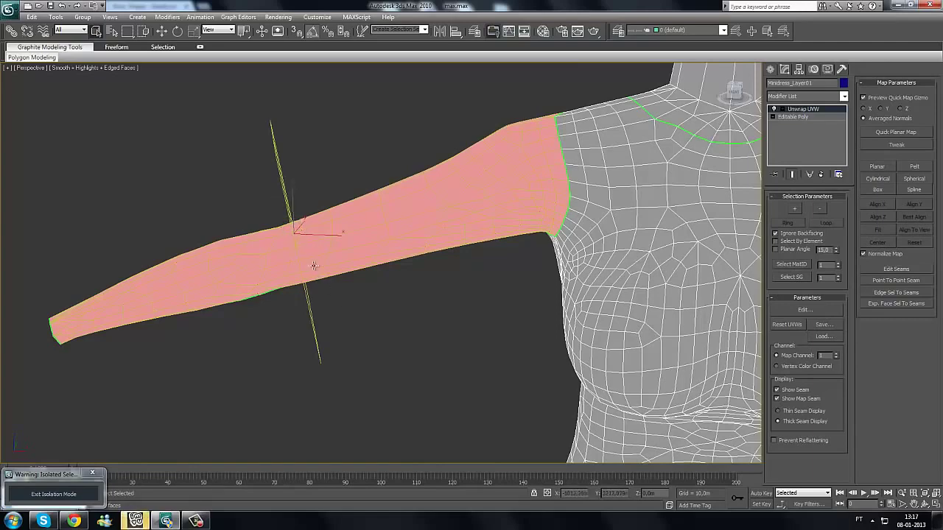
{"action": "scroll", "coordinate": [237, 293], "scroll_direction": "down", "scroll_amount": 5}
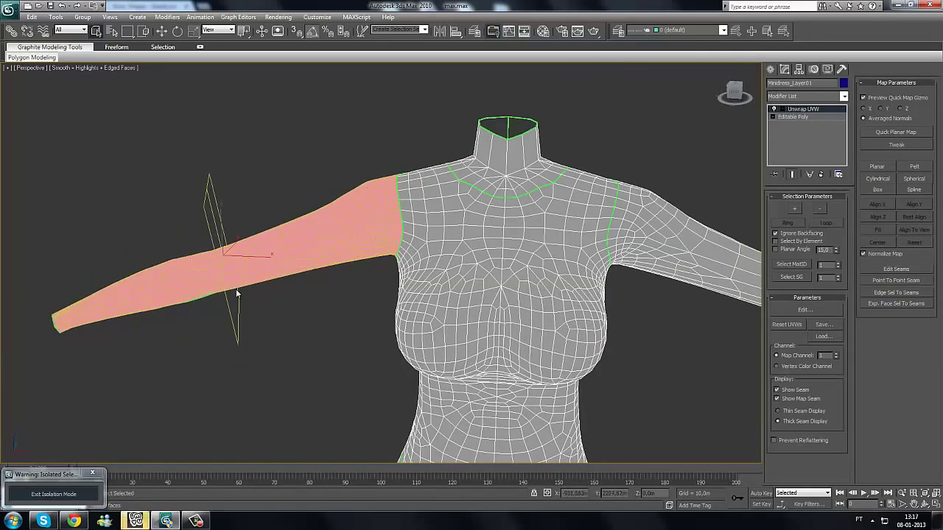
{"action": "scroll", "coordinate": [235, 292], "scroll_direction": "down", "scroll_amount": 4}
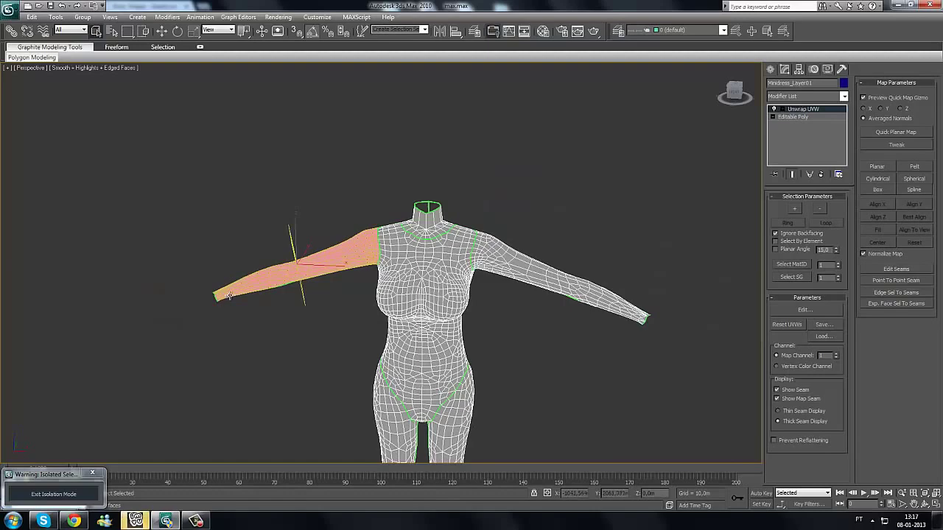
{"action": "scroll", "coordinate": [229, 295], "scroll_direction": "up", "scroll_amount": 4}
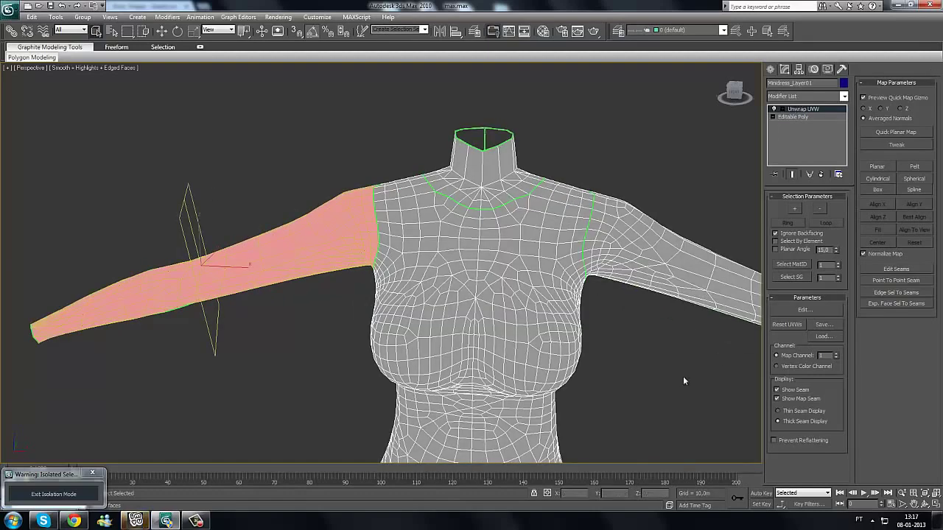
Step: Open the Edit UVWs window, reselect the right arm's UV island to check its extent, and close the window
{"action": "left_click", "coordinate": [804, 309]}
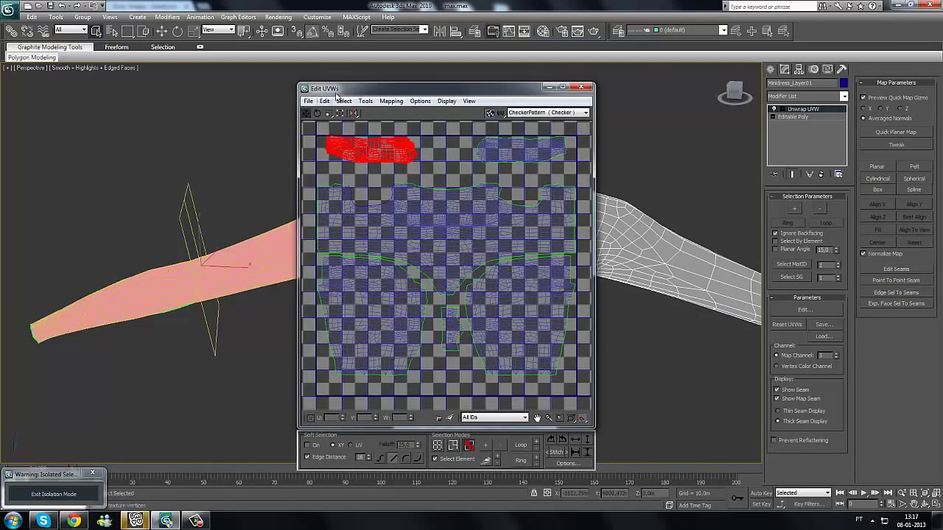
{"action": "left_click", "coordinate": [465, 460]}
{"action": "left_click", "coordinate": [371, 170]}
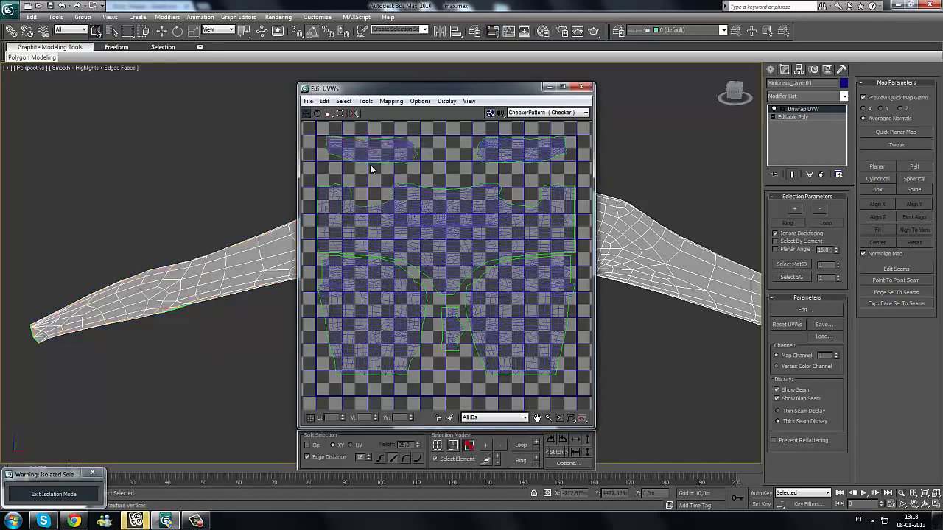
{"action": "left_click", "coordinate": [402, 161]}
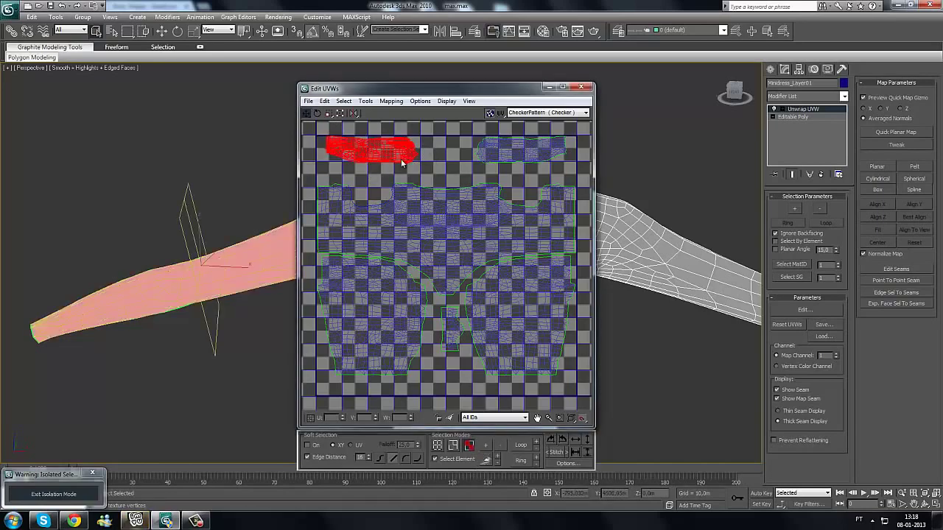
{"action": "left_click", "coordinate": [580, 88]}
Step: Add an Edit Poly modifier above Unwrap UVW and delete the right arm's polygons up to the shoulder seam
{"action": "left_click", "coordinate": [819, 98]}
{"action": "key", "text": "e"}
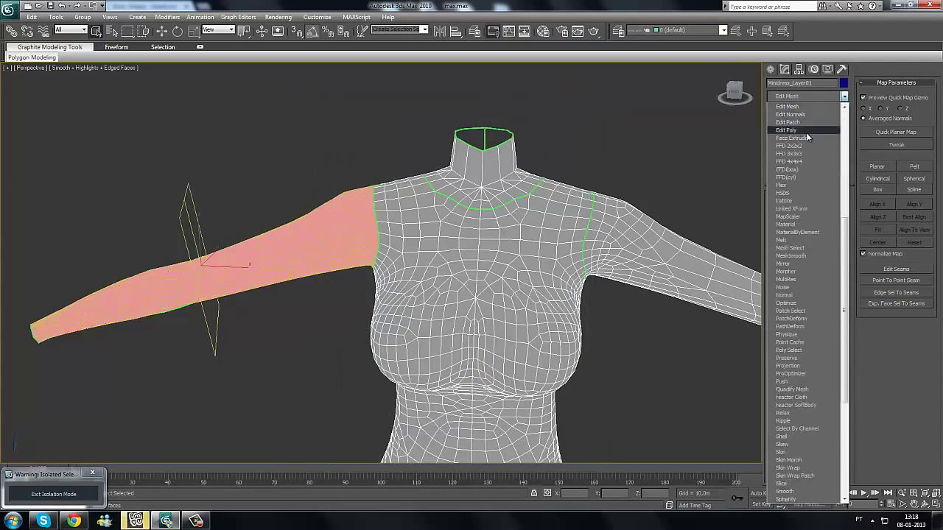
{"action": "left_click", "coordinate": [805, 132]}
{"action": "middle_click_drag", "start_coordinate": [517, 207], "coordinate": [676, 133]}
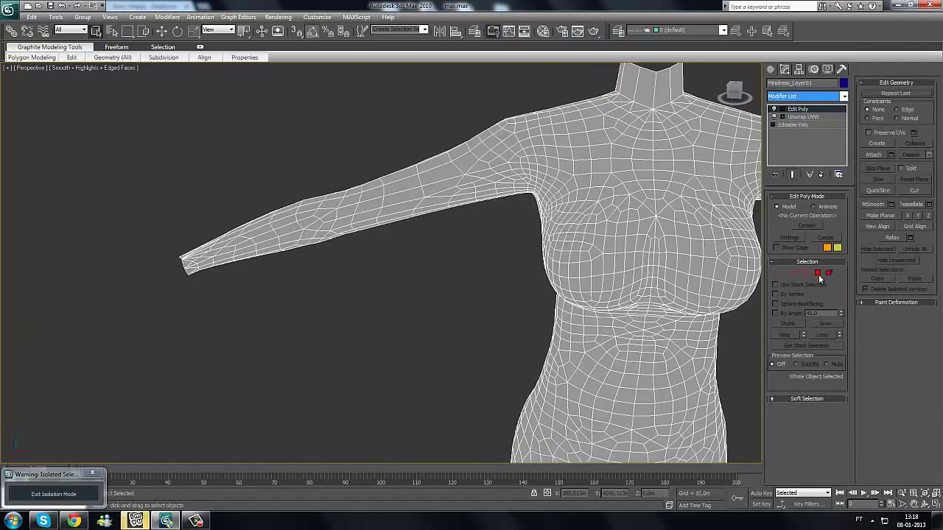
{"action": "left_click", "coordinate": [818, 275]}
{"action": "left_click", "coordinate": [818, 272]}
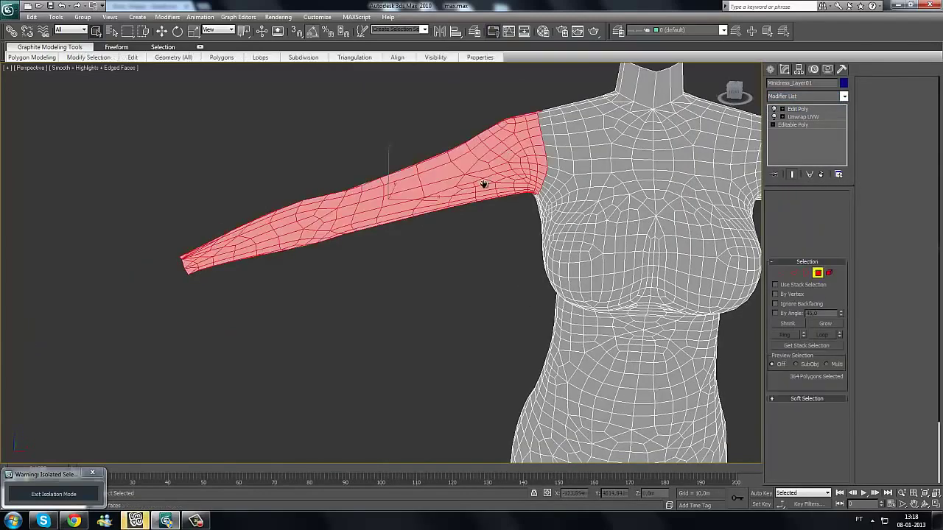
{"action": "scroll", "coordinate": [385, 238], "scroll_direction": "down", "scroll_amount": 6}
{"action": "key", "text": "Delete"}
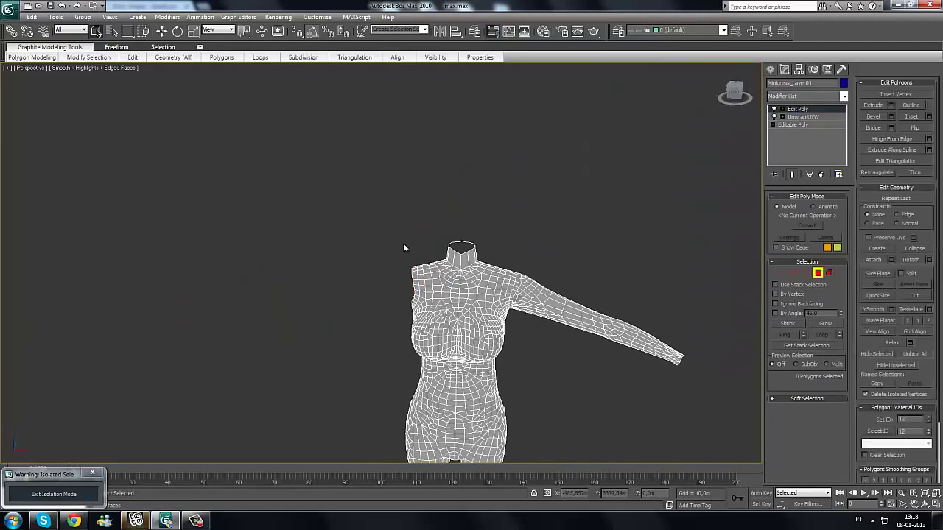
Step: Examine the armhole opening at the right shoulder from the back, side and front
{"action": "middle_click_drag", "start_coordinate": [565, 338], "coordinate": [465, 330], "text": "alt"}
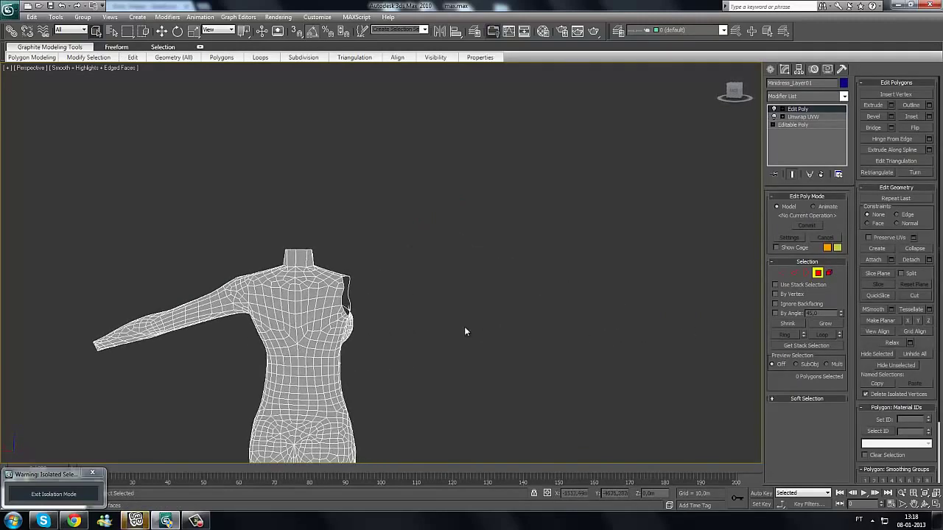
{"action": "scroll", "coordinate": [465, 330], "scroll_direction": "up", "scroll_amount": 5}
{"action": "middle_click_drag", "start_coordinate": [338, 264], "coordinate": [282, 353], "text": "alt"}
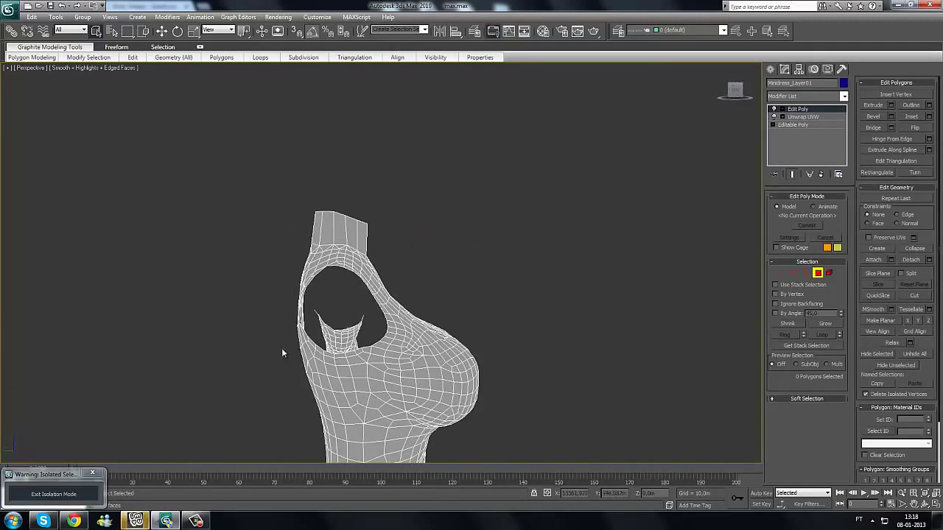
{"action": "middle_click_drag", "start_coordinate": [338, 317], "coordinate": [506, 393], "text": "alt"}
{"action": "scroll", "coordinate": [414, 323], "scroll_direction": "down", "scroll_amount": 2}
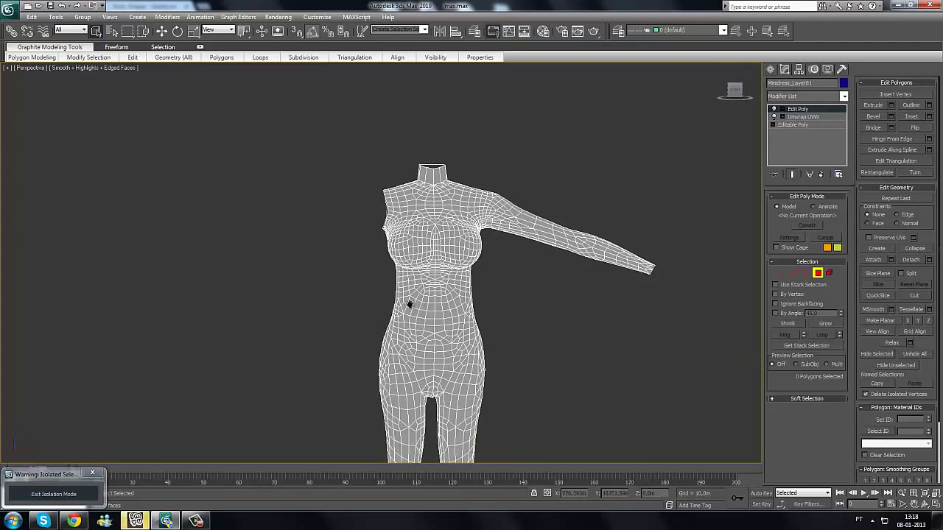
{"action": "scroll", "coordinate": [409, 304], "scroll_direction": "up", "scroll_amount": 8}
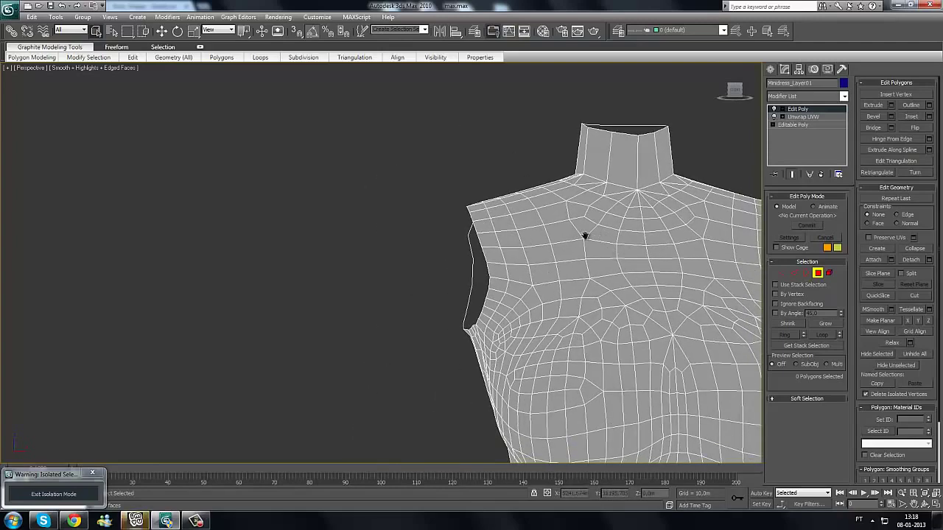
{"action": "scroll", "coordinate": [490, 174], "scroll_direction": "down", "scroll_amount": 5}
{"action": "scroll", "coordinate": [528, 329], "scroll_direction": "up", "scroll_amount": 3}
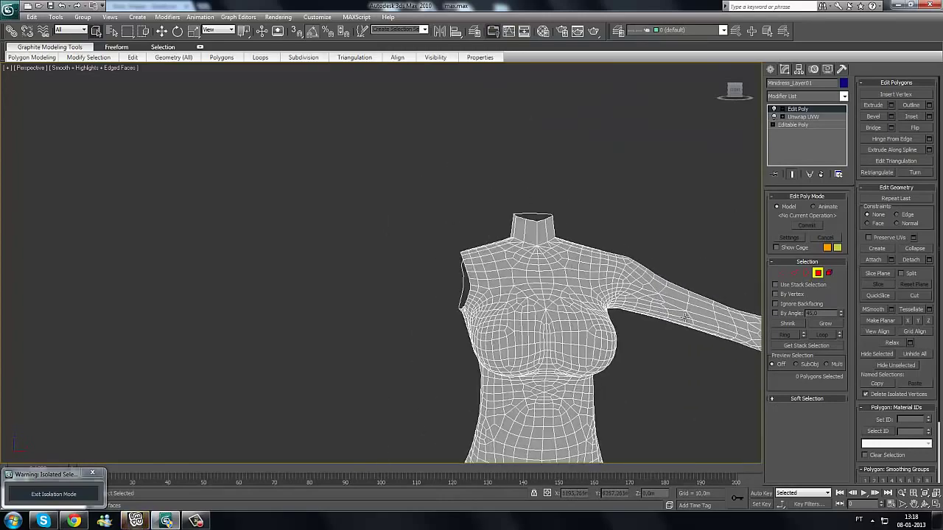
Step: Remove the Edit Poly modifier from Minidress_Layer01, keeping the Unwrap UVW modifier on the stack
{"action": "left_click", "coordinate": [820, 174]}
{"action": "middle_click_drag", "start_coordinate": [535, 301], "coordinate": [398, 249]}
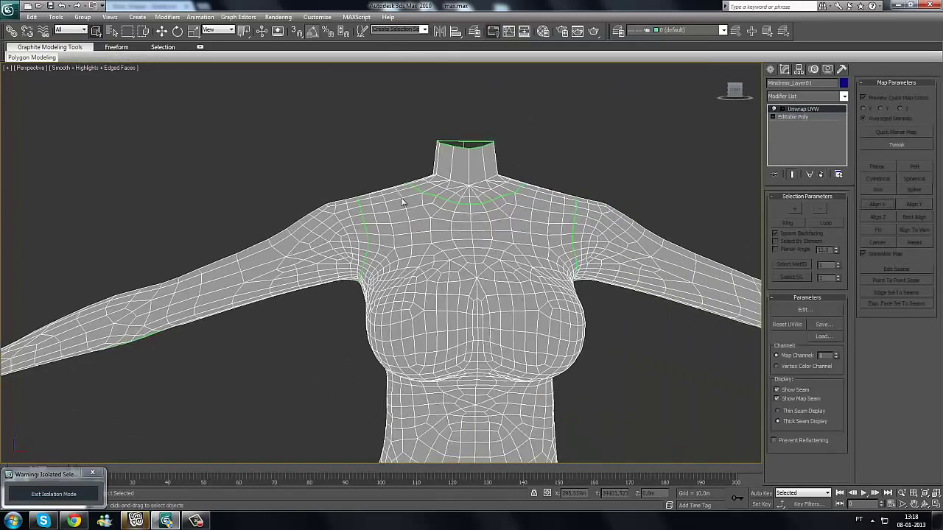
{"action": "scroll", "coordinate": [406, 204], "scroll_direction": "down", "scroll_amount": 3}
{"action": "middle_click_drag", "start_coordinate": [476, 240], "coordinate": [443, 261]}
{"action": "scroll", "coordinate": [396, 254], "scroll_direction": "up", "scroll_amount": 3}
{"action": "scroll", "coordinate": [396, 254], "scroll_direction": "up", "scroll_amount": 2}
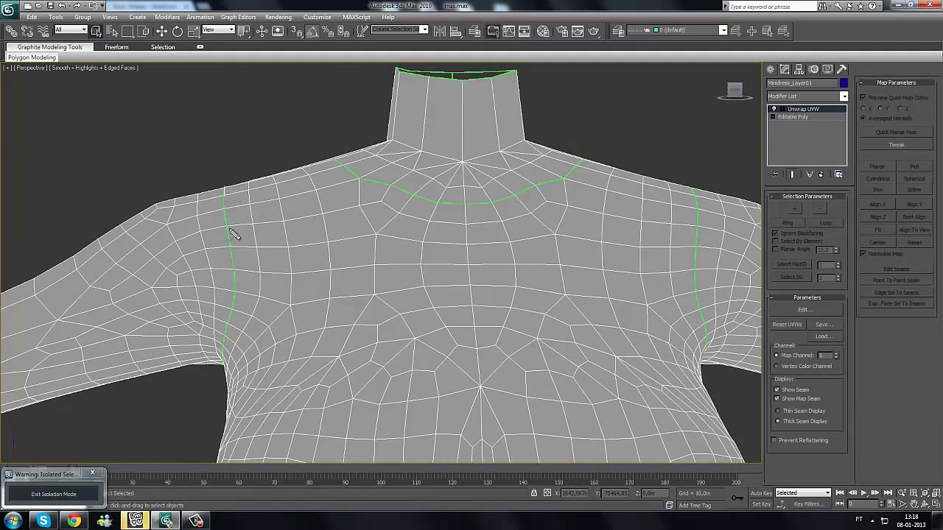
{"action": "left_click_drag", "start_coordinate": [229, 229], "coordinate": [223, 366]}
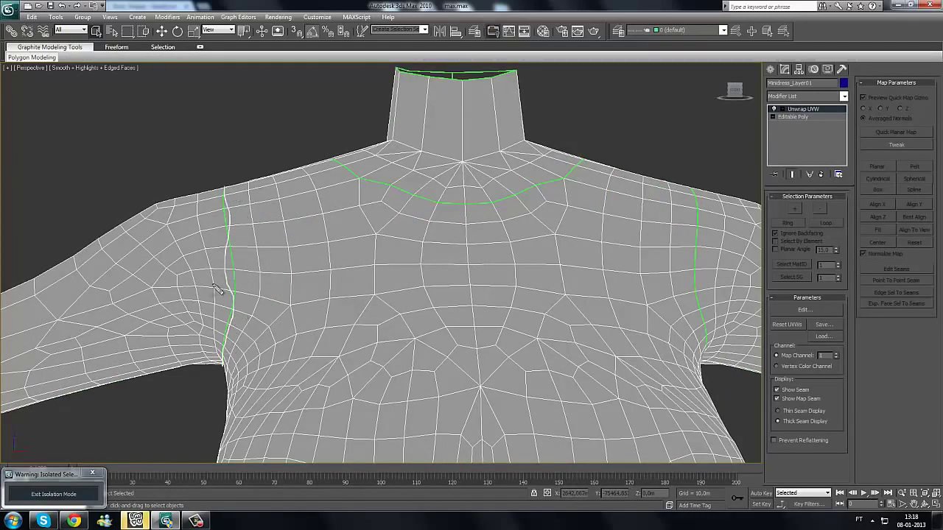
{"action": "mouse_move", "coordinate": [34, 232]}
{"action": "left_mouse_down"}
{"action": "mouse_move", "coordinate": [114, 439]}
{"action": "mouse_move", "coordinate": [56, 212]}
{"action": "mouse_move", "coordinate": [111, 433]}
{"action": "left_mouse_up"}
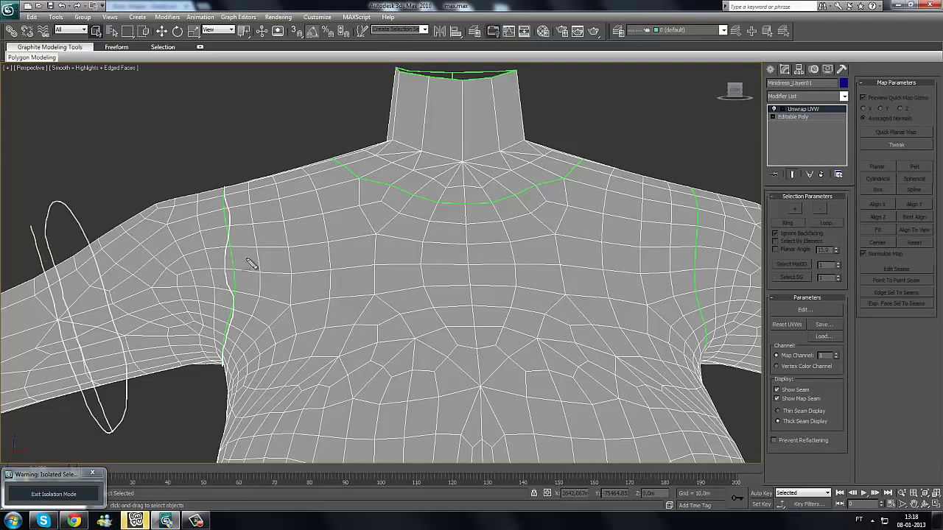
{"action": "mouse_move", "coordinate": [320, 225]}
{"action": "left_mouse_down"}
{"action": "mouse_move", "coordinate": [409, 378]}
{"action": "mouse_move", "coordinate": [583, 290]}
{"action": "mouse_move", "coordinate": [390, 322]}
{"action": "mouse_move", "coordinate": [343, 246]}
{"action": "left_mouse_up"}
{"action": "mouse_move", "coordinate": [362, 175]}
{"action": "left_mouse_down"}
{"action": "mouse_move", "coordinate": [435, 200]}
{"action": "mouse_move", "coordinate": [550, 186]}
{"action": "mouse_move", "coordinate": [608, 138]}
{"action": "left_mouse_up"}
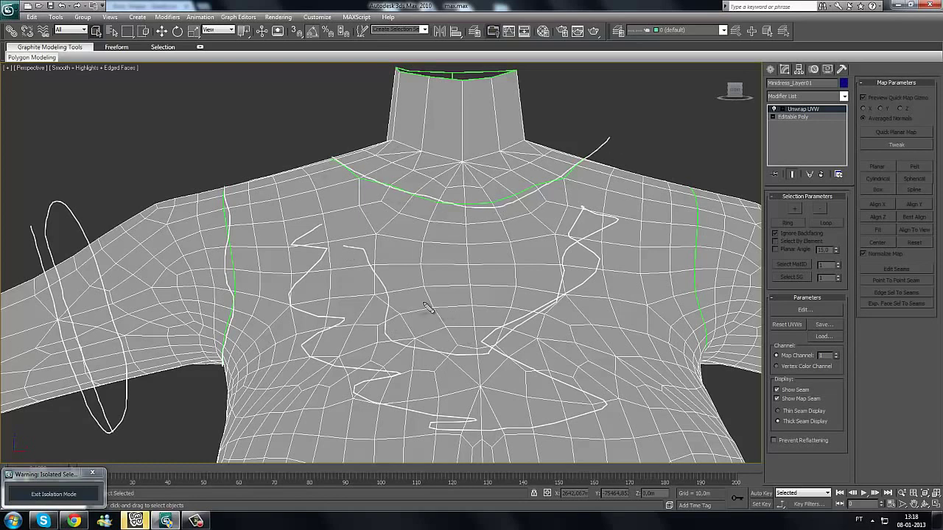
{"action": "left_click_drag", "start_coordinate": [353, 176], "coordinate": [573, 139]}
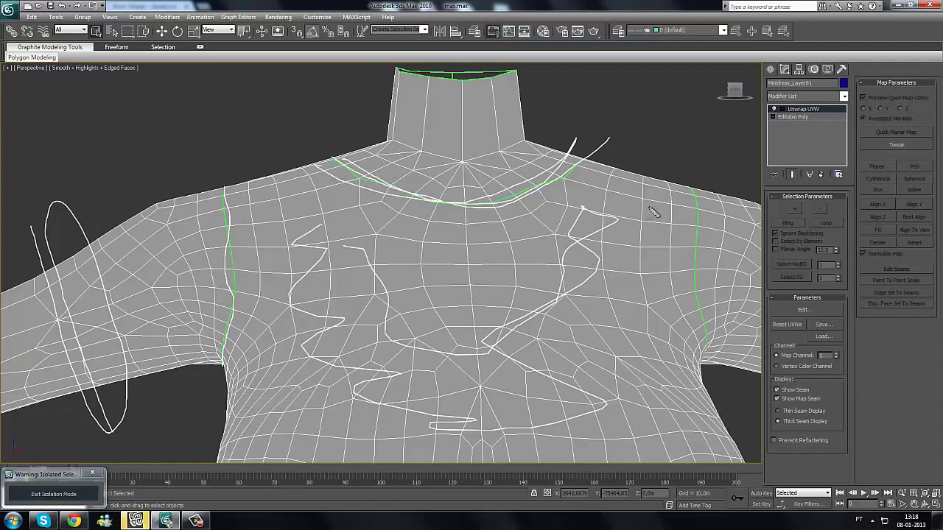
Step: Remove the Unwrap UVW modifier from Minidress_Layer01, leaving only the Editable Poly on the stack
{"action": "scroll", "coordinate": [456, 290], "scroll_direction": "down", "scroll_amount": 8}
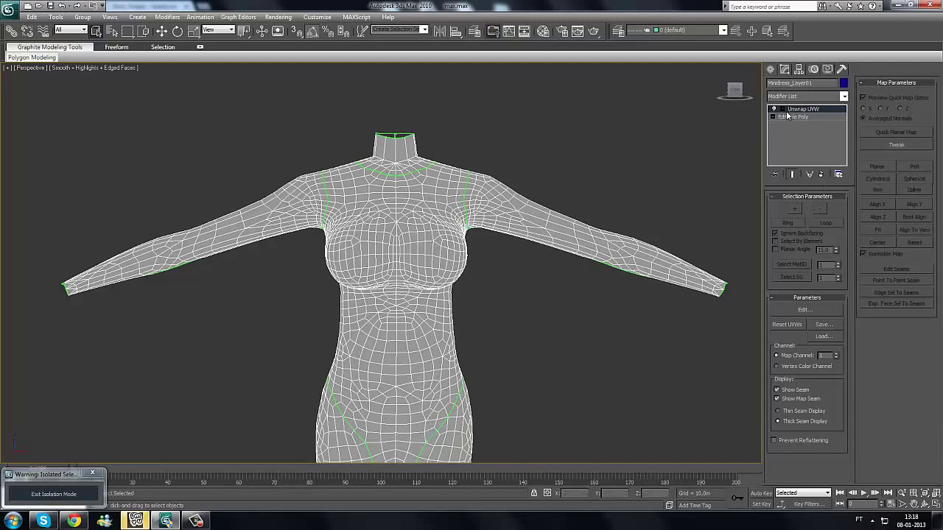
{"action": "left_click", "coordinate": [820, 174]}
{"action": "middle_click_drag", "start_coordinate": [432, 246], "coordinate": [425, 120]}
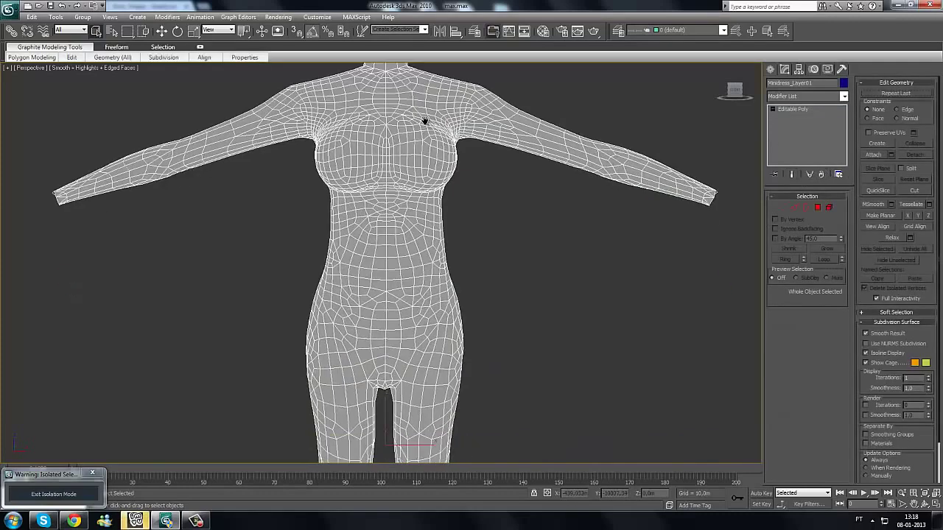
{"action": "scroll", "coordinate": [413, 206], "scroll_direction": "down", "scroll_amount": 6}
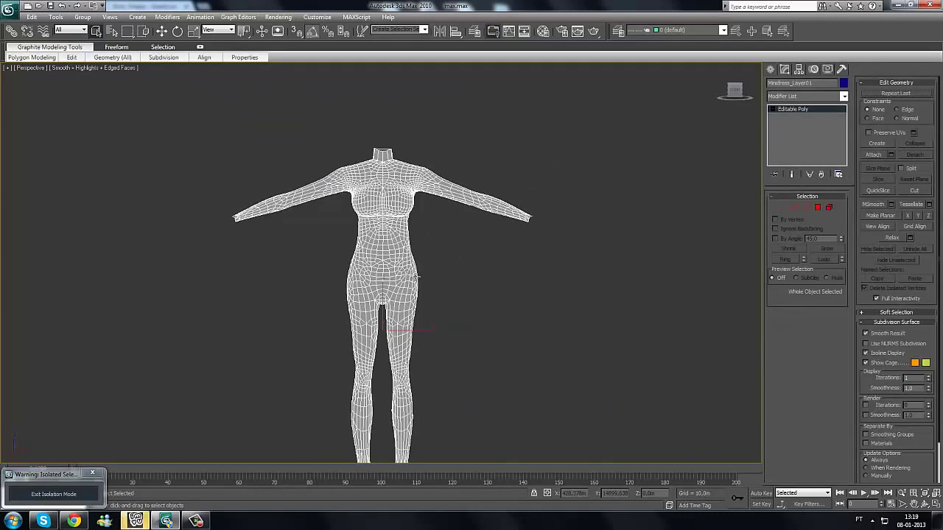
Step: Select the polygons of both legs from just below the upper thighs down to the ankles and delete them
{"action": "left_click", "coordinate": [819, 212]}
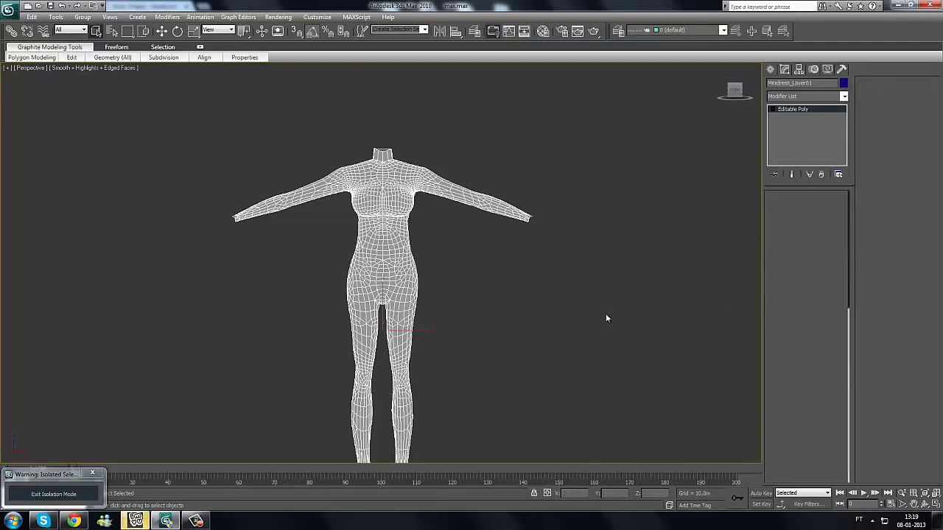
{"action": "middle_click_drag", "start_coordinate": [590, 269], "coordinate": [580, 166]}
{"action": "left_click", "coordinate": [467, 416]}
{"action": "left_click_drag", "start_coordinate": [468, 416], "coordinate": [305, 230]}
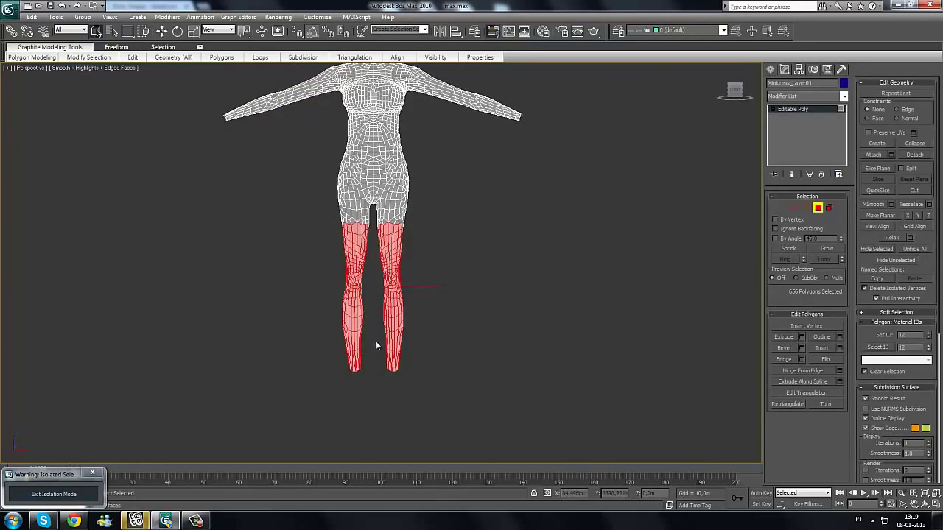
{"action": "scroll", "coordinate": [437, 381], "scroll_direction": "up", "scroll_amount": 3}
{"action": "scroll", "coordinate": [410, 357], "scroll_direction": "up", "scroll_amount": 4}
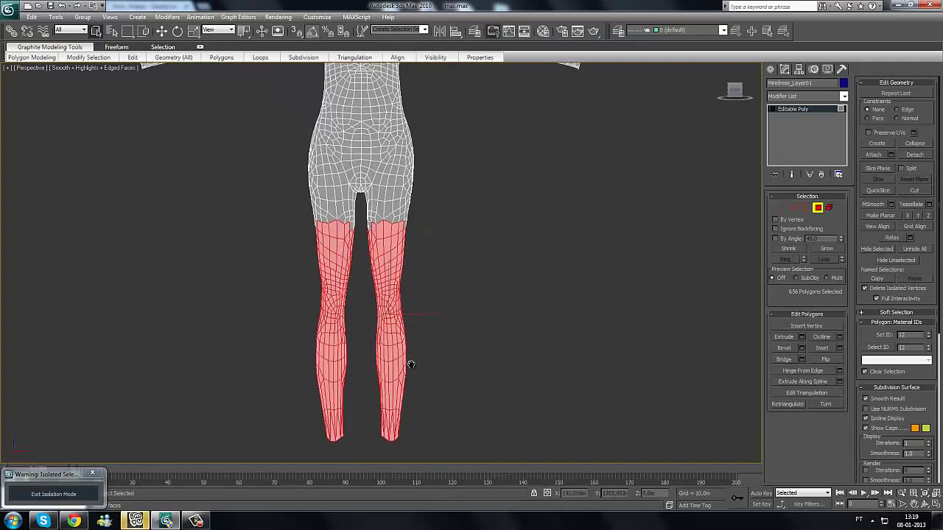
{"action": "key", "text": "Delete"}
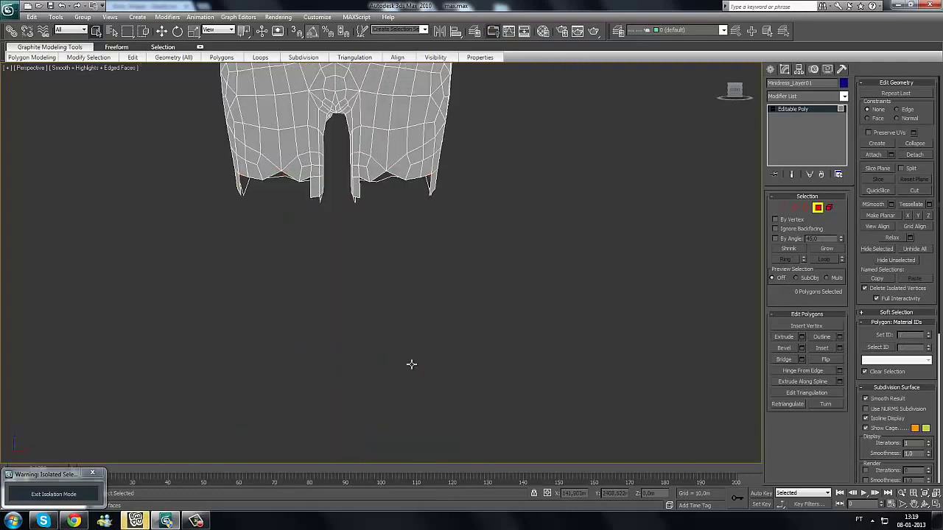
Step: Select the leftover polygons hanging below the hem around one thigh, on its outer and inner sides, and delete them
{"action": "middle_click_drag", "start_coordinate": [465, 282], "coordinate": [397, 311], "text": "alt"}
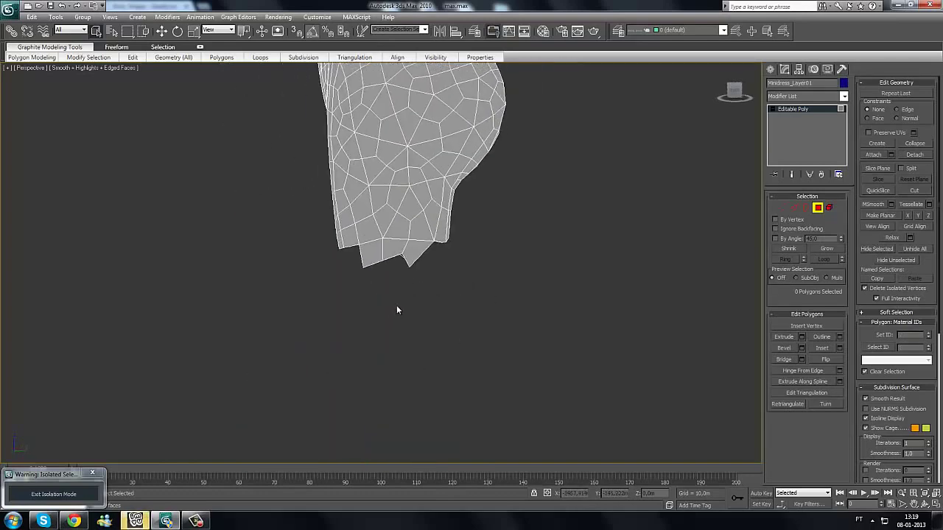
{"action": "scroll", "coordinate": [357, 234], "scroll_direction": "up", "scroll_amount": 3}
{"action": "left_click", "coordinate": [358, 234]}
{"action": "left_click", "coordinate": [410, 226], "text": "ctrl"}
{"action": "left_click", "coordinate": [458, 225], "text": "ctrl"}
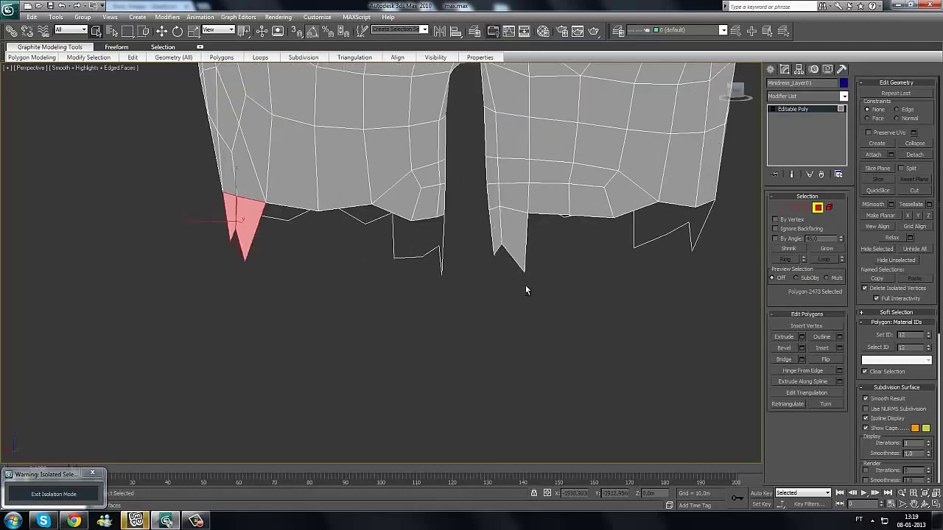
{"action": "middle_click_drag", "start_coordinate": [525, 285], "coordinate": [277, 209], "text": "alt"}
{"action": "left_click", "coordinate": [276, 210], "text": "ctrl"}
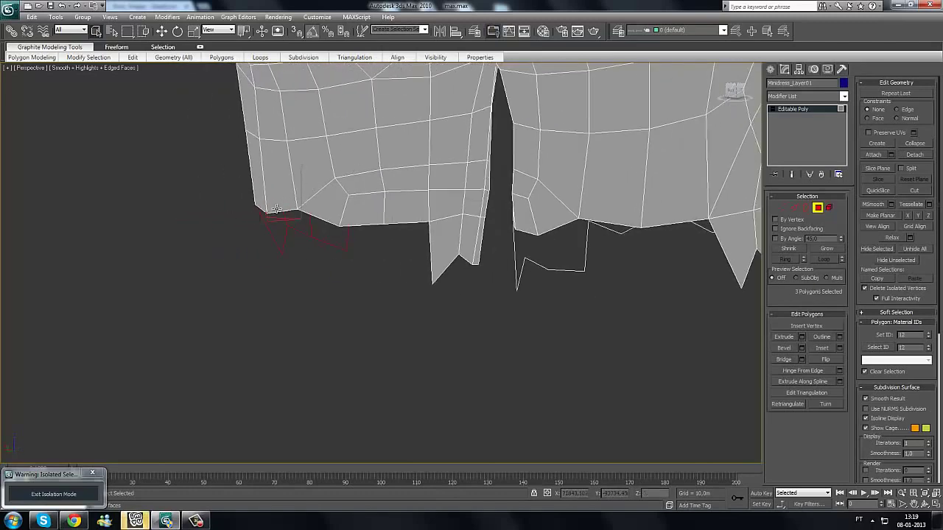
{"action": "middle_click_drag", "start_coordinate": [373, 257], "coordinate": [459, 200], "text": "alt"}
{"action": "middle_click_drag", "start_coordinate": [397, 199], "coordinate": [303, 193], "text": "alt"}
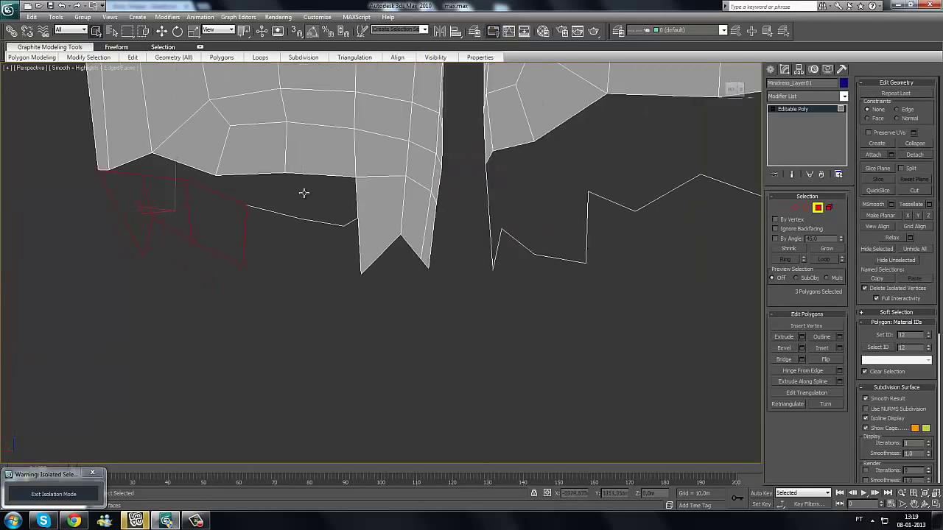
{"action": "left_click", "coordinate": [380, 218], "text": "ctrl"}
{"action": "left_click", "coordinate": [414, 220], "text": "ctrl"}
{"action": "middle_click_drag", "start_coordinate": [483, 263], "coordinate": [433, 268], "text": "alt"}
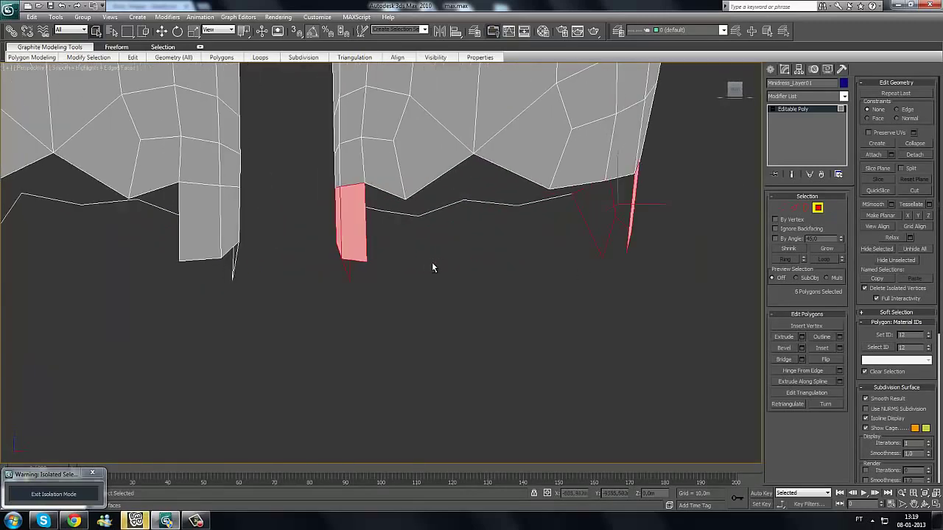
{"action": "left_click", "coordinate": [423, 271]}
Step: Select the leftover polygons hanging below the hem on the inner and outer sides of the other thigh and delete them
{"action": "mouse_move", "coordinate": [373, 280]}
{"action": "middle_mouse_down", "text": "alt"}
{"action": "mouse_move", "coordinate": [458, 224]}
{"action": "mouse_move", "coordinate": [471, 248]}
{"action": "mouse_move", "coordinate": [426, 300]}
{"action": "mouse_move", "coordinate": [369, 278]}
{"action": "middle_mouse_up", "text": "alt"}
{"action": "left_click", "coordinate": [377, 277]}
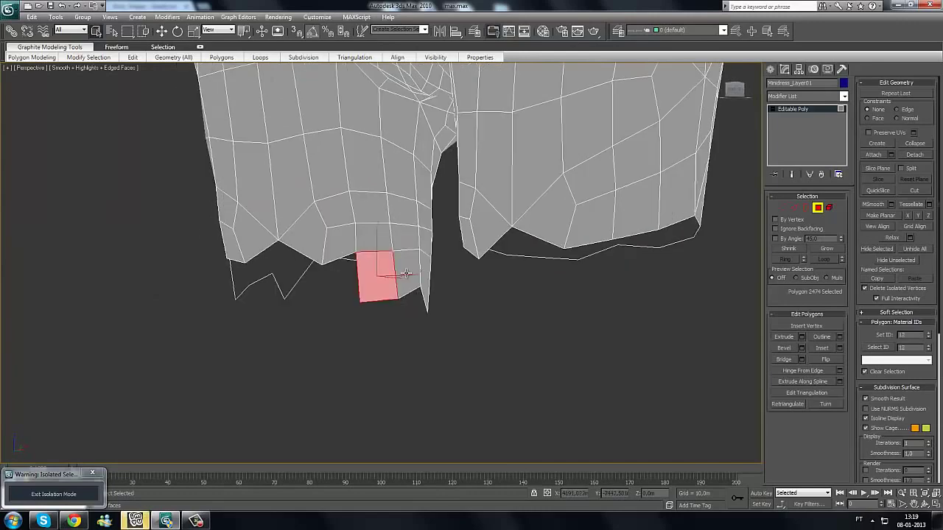
{"action": "left_click", "coordinate": [414, 284], "text": "ctrl"}
{"action": "middle_click_drag", "start_coordinate": [557, 299], "coordinate": [389, 258], "text": "alt"}
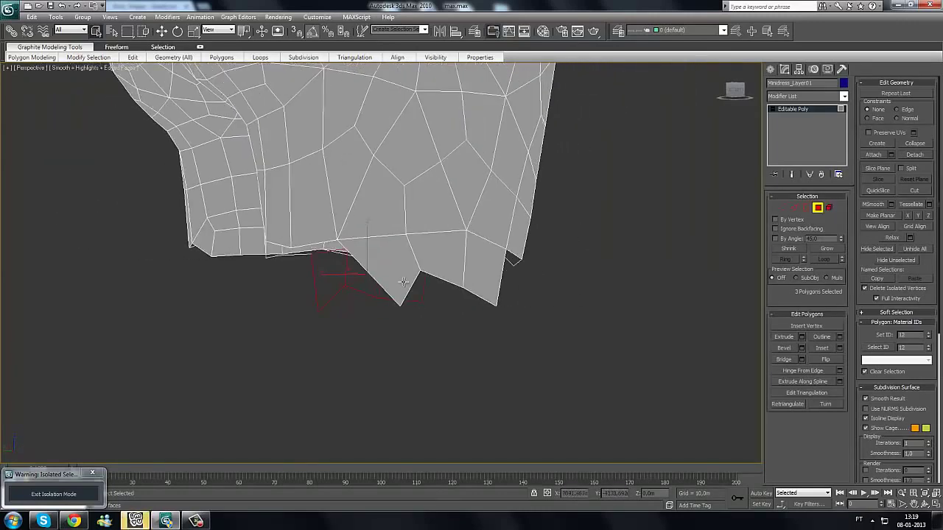
{"action": "left_click", "coordinate": [388, 258], "text": "ctrl"}
{"action": "left_click", "coordinate": [451, 263], "text": "ctrl"}
{"action": "left_click", "coordinate": [480, 269], "text": "ctrl"}
{"action": "middle_click_drag", "start_coordinate": [518, 322], "coordinate": [472, 326], "text": "alt"}
{"action": "key", "text": "Delete"}
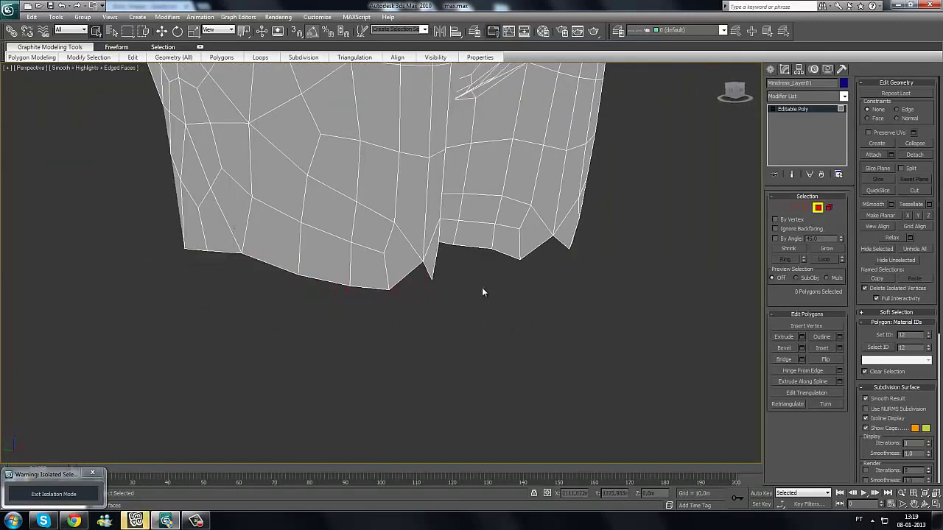
Step: Examine the trimmed hem of both thighs and the crotch area from the back, sides and front
{"action": "scroll", "coordinate": [483, 287], "scroll_direction": "down", "scroll_amount": 3}
{"action": "middle_click_drag", "start_coordinate": [484, 293], "coordinate": [395, 211], "text": "alt"}
{"action": "scroll", "coordinate": [459, 251], "scroll_direction": "up", "scroll_amount": 8}
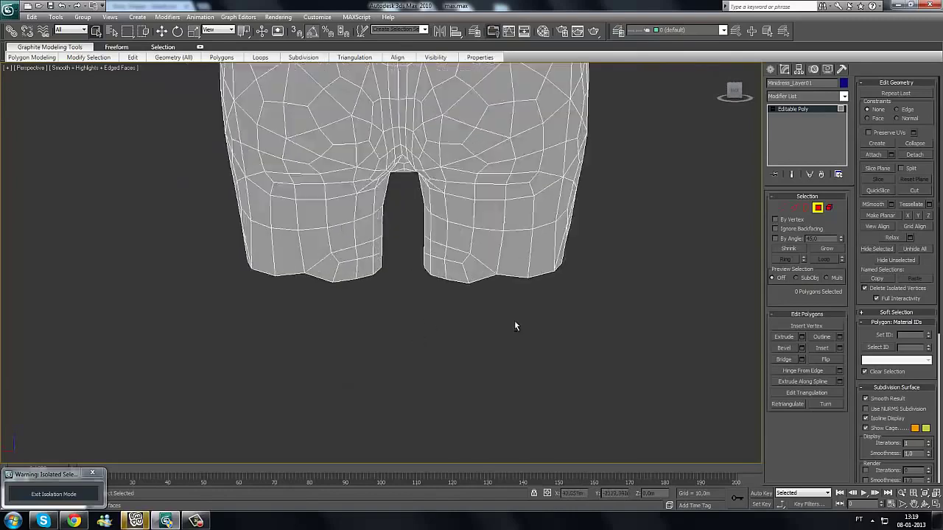
{"action": "middle_click_drag", "start_coordinate": [504, 290], "coordinate": [509, 322], "text": "alt"}
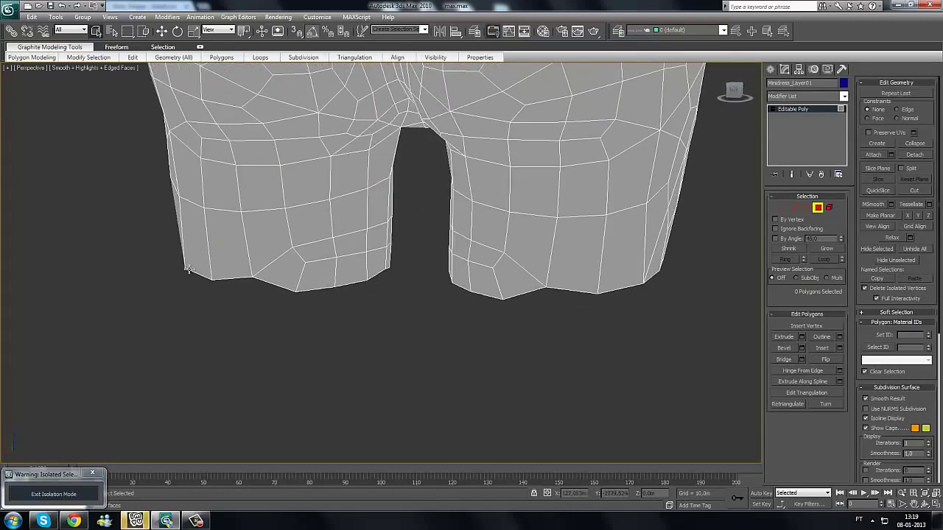
{"action": "middle_click_drag", "start_coordinate": [492, 283], "coordinate": [427, 273], "text": "alt"}
{"action": "middle_click_drag", "start_coordinate": [535, 298], "coordinate": [387, 270], "text": "alt"}
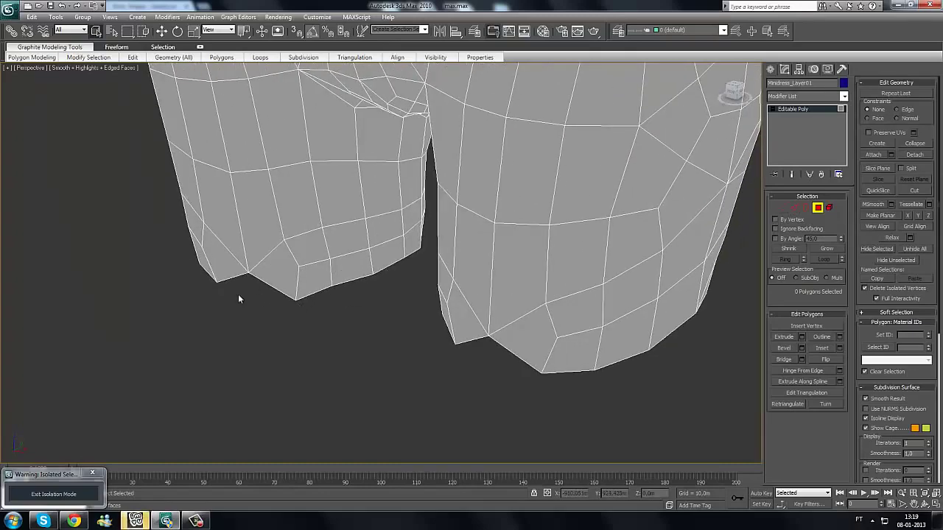
{"action": "middle_click_drag", "start_coordinate": [238, 299], "coordinate": [441, 297], "text": "alt"}
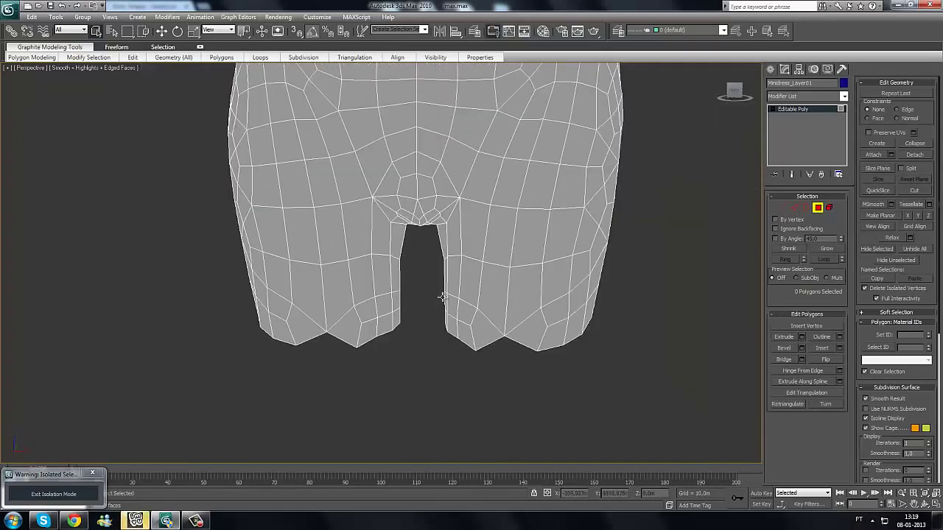
{"action": "scroll", "coordinate": [441, 291], "scroll_direction": "down", "scroll_amount": 3}
{"action": "middle_click_drag", "start_coordinate": [428, 205], "coordinate": [421, 207], "text": "alt"}
{"action": "scroll", "coordinate": [471, 241], "scroll_direction": "up", "scroll_amount": 3}
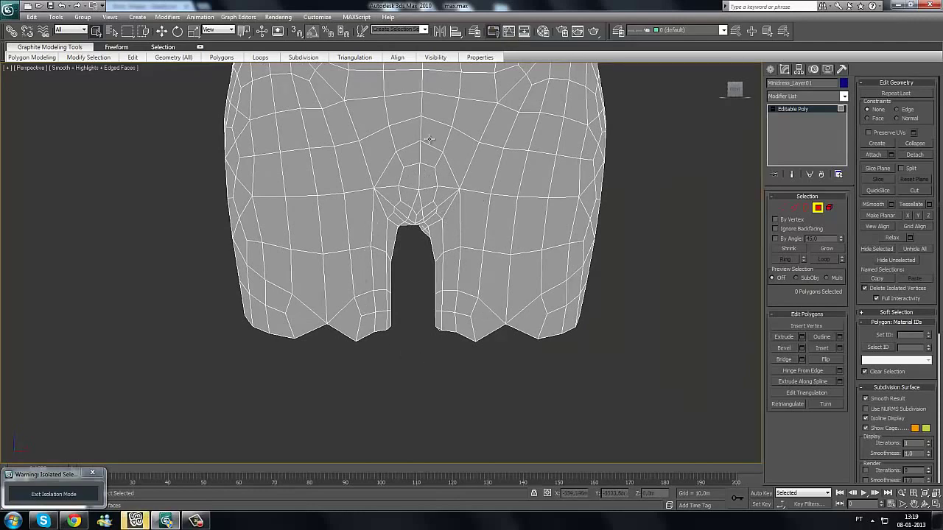
{"action": "mouse_move", "coordinate": [412, 378]}
{"action": "left_mouse_down"}
{"action": "mouse_move", "coordinate": [492, 301]}
{"action": "mouse_move", "coordinate": [305, 322]}
{"action": "mouse_move", "coordinate": [289, 223]}
{"action": "mouse_move", "coordinate": [231, 309]}
{"action": "mouse_move", "coordinate": [274, 254]}
{"action": "mouse_move", "coordinate": [371, 422]}
{"action": "left_mouse_up"}
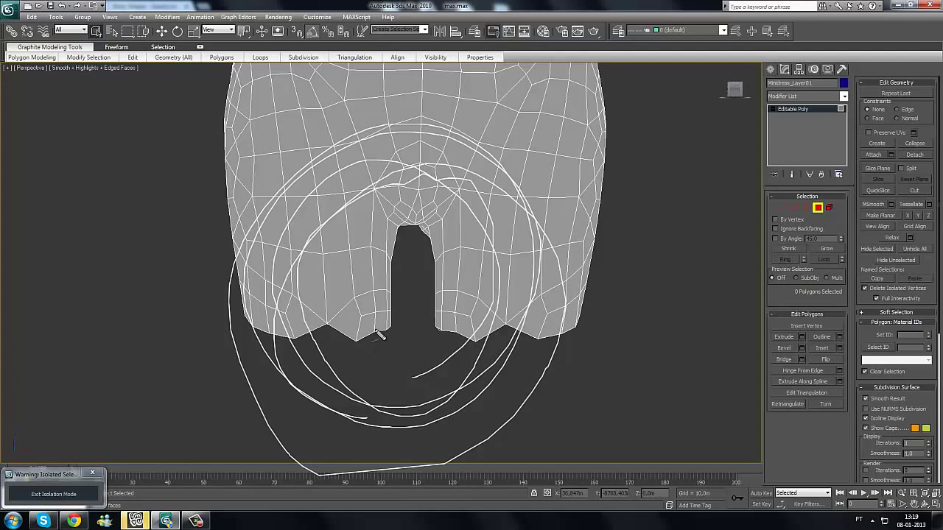
{"action": "mouse_move", "coordinate": [378, 337]}
{"action": "left_mouse_down"}
{"action": "mouse_move", "coordinate": [456, 335]}
{"action": "mouse_move", "coordinate": [380, 317]}
{"action": "mouse_move", "coordinate": [449, 298]}
{"action": "mouse_move", "coordinate": [459, 268]}
{"action": "mouse_move", "coordinate": [376, 254]}
{"action": "left_mouse_up"}
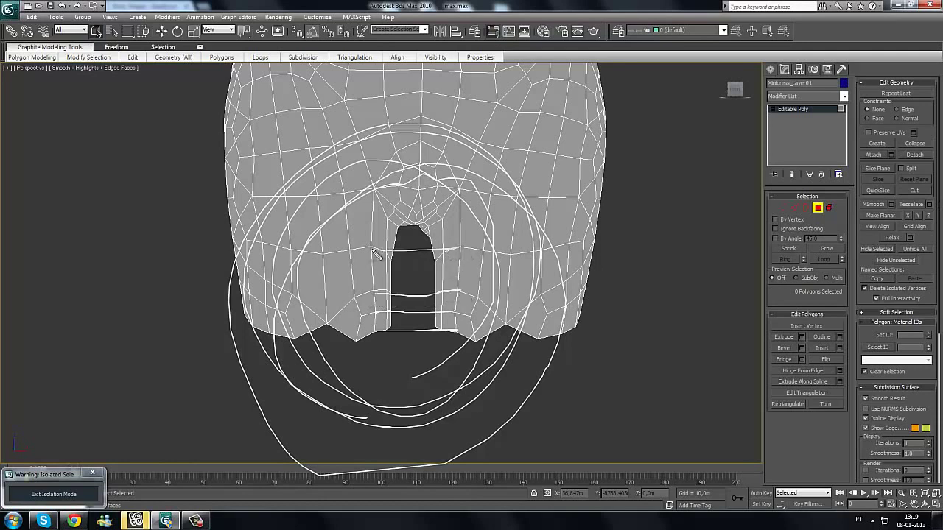
{"action": "left_click_drag", "start_coordinate": [373, 189], "coordinate": [453, 198]}
{"action": "key", "text": "ctrl+shift+d"}
{"action": "key", "text": "ctrl+shift+d"}
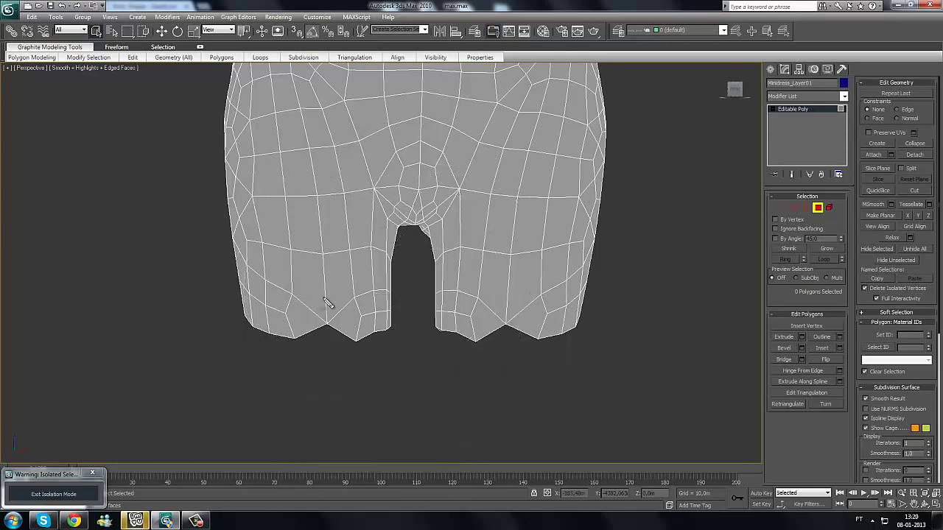
{"action": "mouse_move", "coordinate": [324, 300]}
{"action": "left_mouse_down"}
{"action": "mouse_move", "coordinate": [498, 151]}
{"action": "mouse_move", "coordinate": [501, 267]}
{"action": "left_mouse_up"}
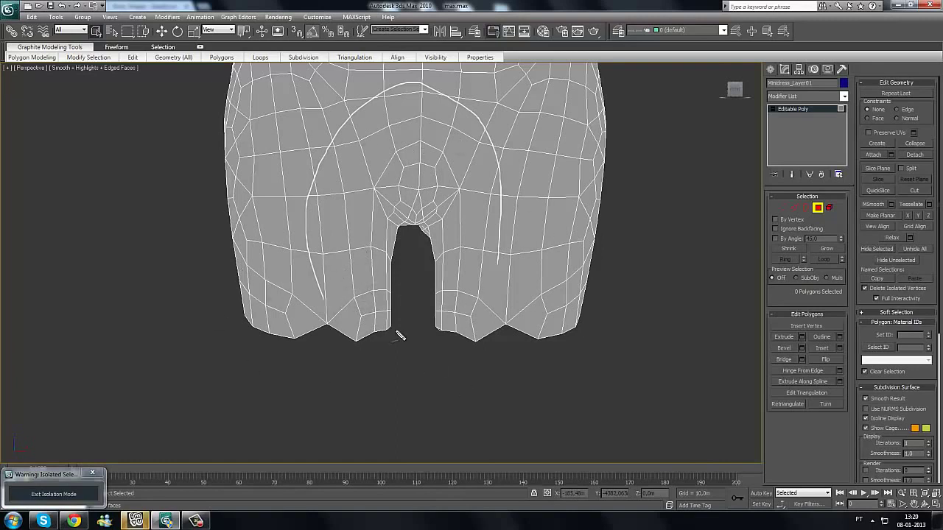
{"action": "mouse_move", "coordinate": [343, 410]}
{"action": "left_mouse_down"}
{"action": "mouse_move", "coordinate": [317, 335]}
{"action": "mouse_move", "coordinate": [386, 340]}
{"action": "mouse_move", "coordinate": [366, 330]}
{"action": "left_mouse_up"}
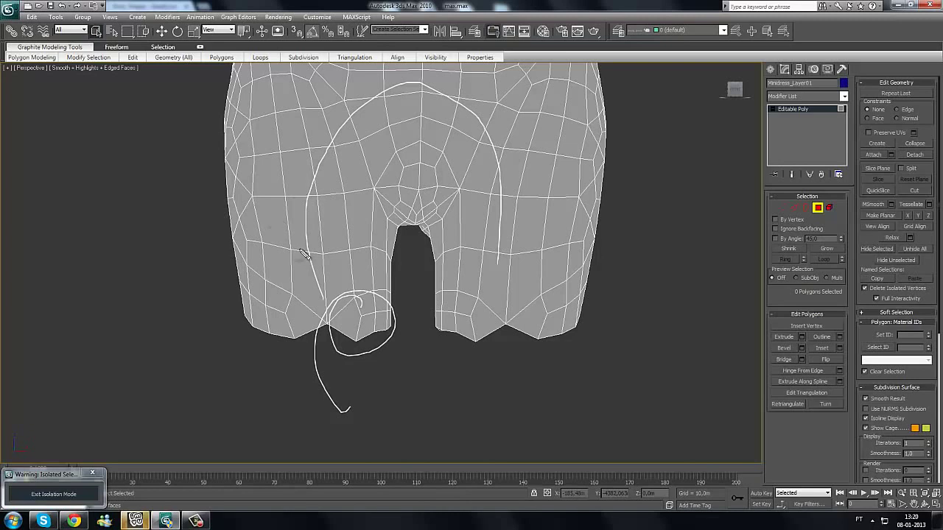
{"action": "mouse_move", "coordinate": [339, 300]}
{"action": "left_mouse_down"}
{"action": "mouse_move", "coordinate": [317, 388]}
{"action": "mouse_move", "coordinate": [356, 395]}
{"action": "mouse_move", "coordinate": [252, 361]}
{"action": "left_mouse_up"}
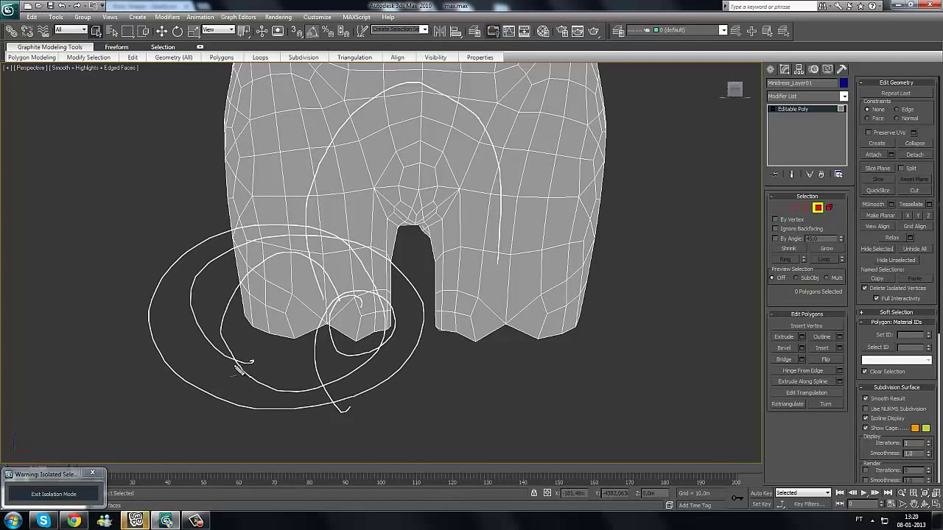
{"action": "mouse_move", "coordinate": [346, 315]}
{"action": "left_mouse_down"}
{"action": "mouse_move", "coordinate": [321, 335]}
{"action": "mouse_move", "coordinate": [335, 317]}
{"action": "left_mouse_up"}
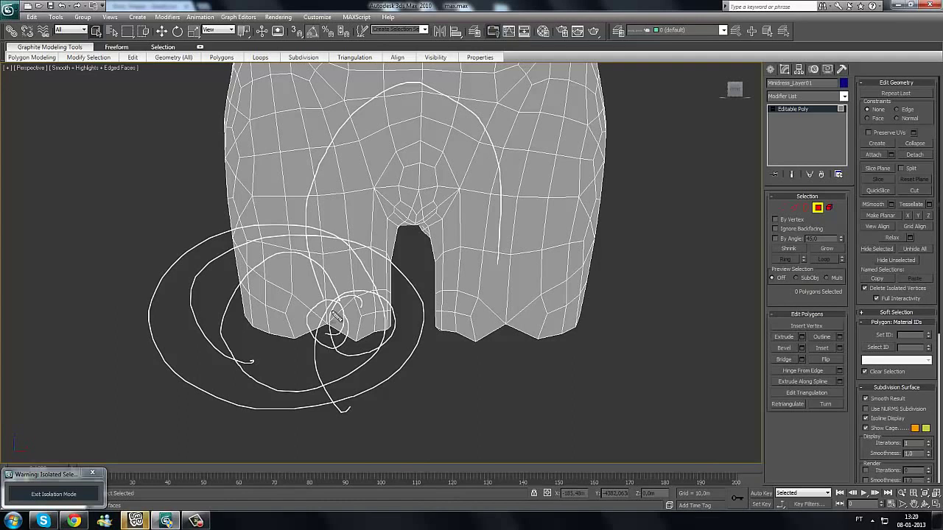
{"action": "mouse_move", "coordinate": [390, 331]}
{"action": "left_mouse_down"}
{"action": "mouse_move", "coordinate": [373, 188]}
{"action": "mouse_move", "coordinate": [464, 190]}
{"action": "mouse_move", "coordinate": [463, 338]}
{"action": "left_mouse_up"}
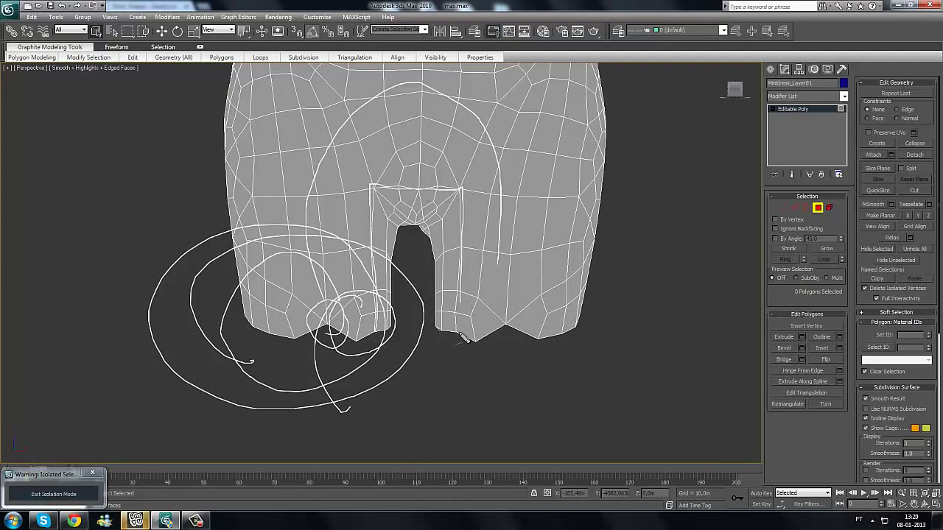
{"action": "mouse_move", "coordinate": [451, 245]}
{"action": "left_mouse_down"}
{"action": "mouse_move", "coordinate": [442, 209]}
{"action": "mouse_move", "coordinate": [391, 247]}
{"action": "mouse_move", "coordinate": [444, 287]}
{"action": "mouse_move", "coordinate": [403, 311]}
{"action": "left_mouse_up"}
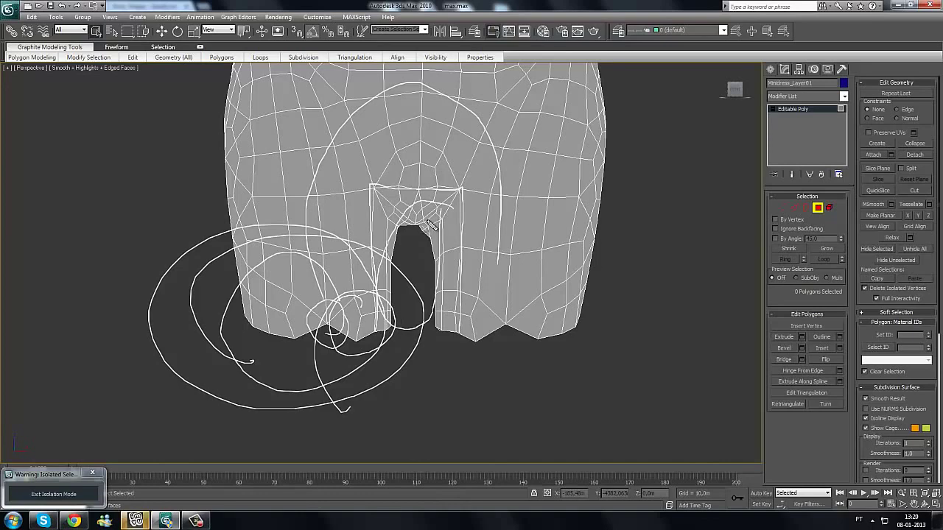
{"action": "key", "text": "Escape"}
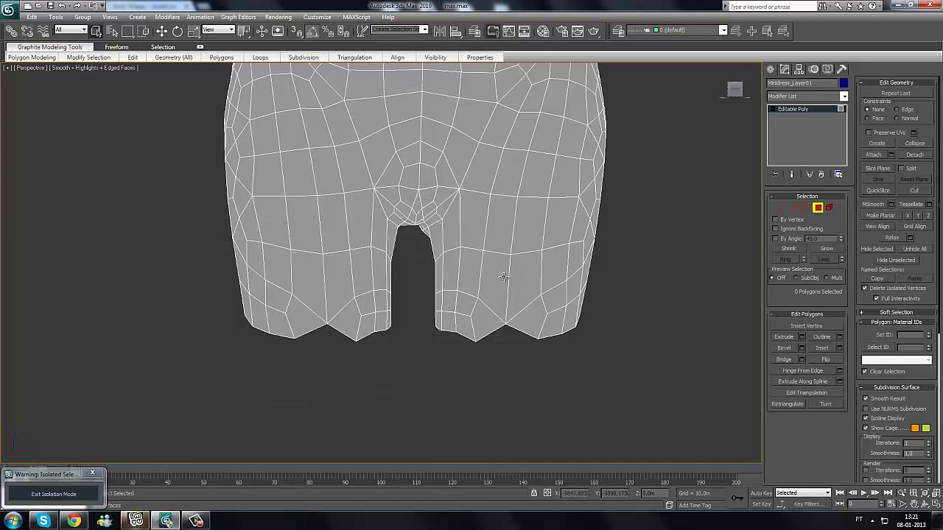
{"action": "scroll", "coordinate": [505, 277], "scroll_direction": "up", "scroll_amount": 4}
{"action": "middle_click_drag", "start_coordinate": [507, 278], "coordinate": [485, 282]}
{"action": "scroll", "coordinate": [485, 282], "scroll_direction": "up", "scroll_amount": 3}
{"action": "scroll", "coordinate": [483, 282], "scroll_direction": "down", "scroll_amount": 3}
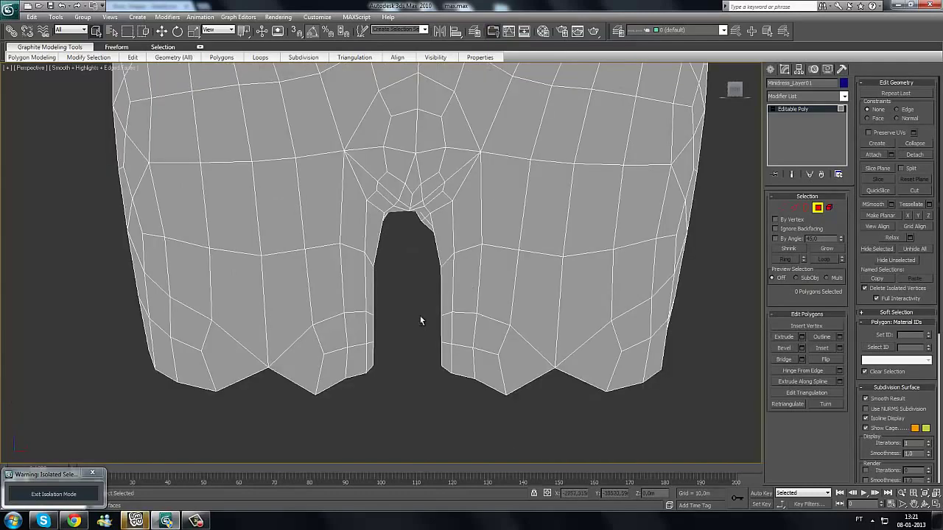
{"action": "middle_click_drag", "start_coordinate": [420, 316], "coordinate": [410, 317], "text": "alt"}
{"action": "scroll", "coordinate": [410, 322], "scroll_direction": "down", "scroll_amount": 1}
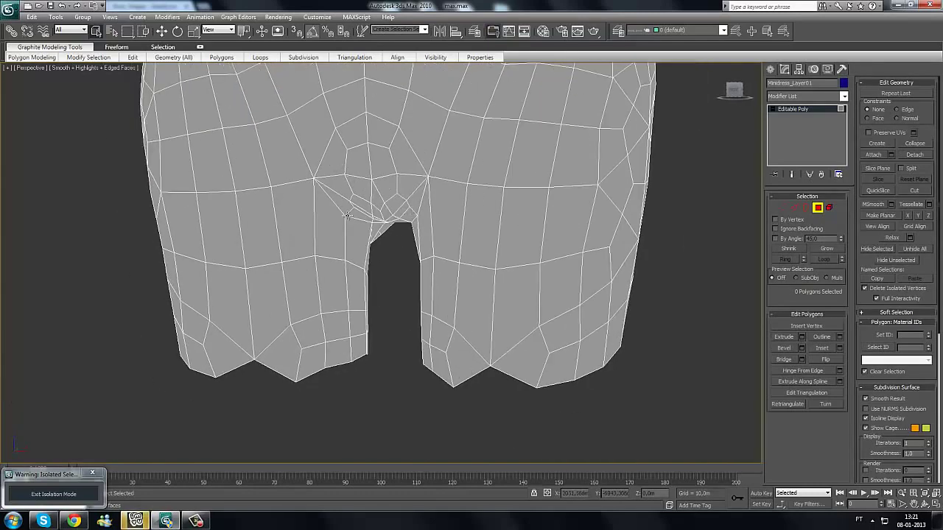
Step: Select the front strip of polygons along one thigh's inner edge, up through the adjacent half of the front crotch
{"action": "scroll", "coordinate": [404, 239], "scroll_direction": "up", "scroll_amount": 5}
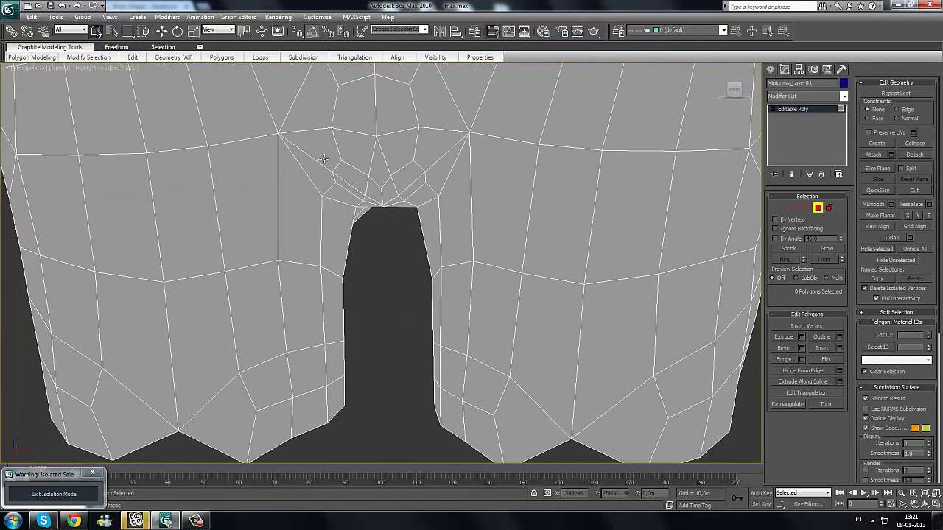
{"action": "left_click", "coordinate": [295, 219]}
{"action": "left_click", "coordinate": [307, 307], "text": "ctrl"}
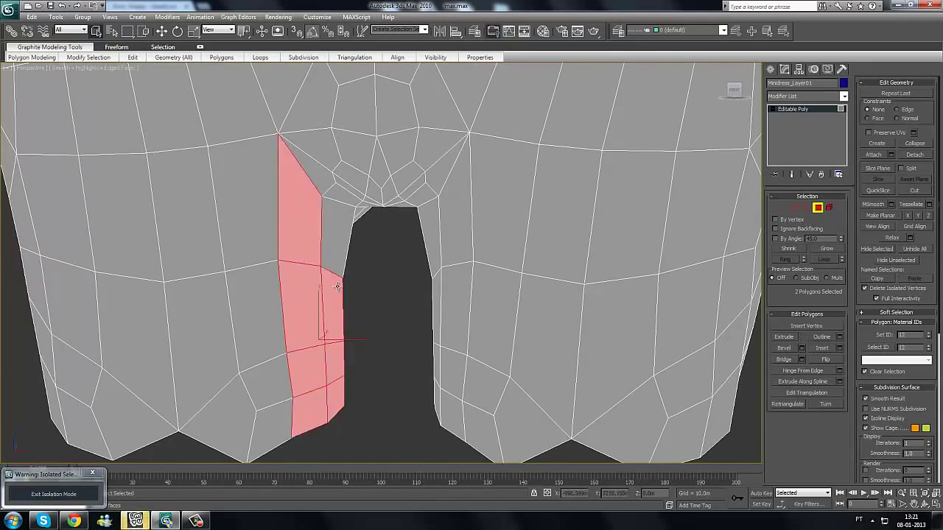
{"action": "left_click", "coordinate": [338, 268], "text": "ctrl"}
{"action": "left_click", "coordinate": [340, 195], "text": "ctrl"}
{"action": "left_click", "coordinate": [342, 182], "text": "ctrl"}
{"action": "left_click", "coordinate": [324, 175], "text": "ctrl"}
{"action": "left_click", "coordinate": [329, 156], "text": "ctrl"}
{"action": "left_click", "coordinate": [352, 157], "text": "ctrl"}
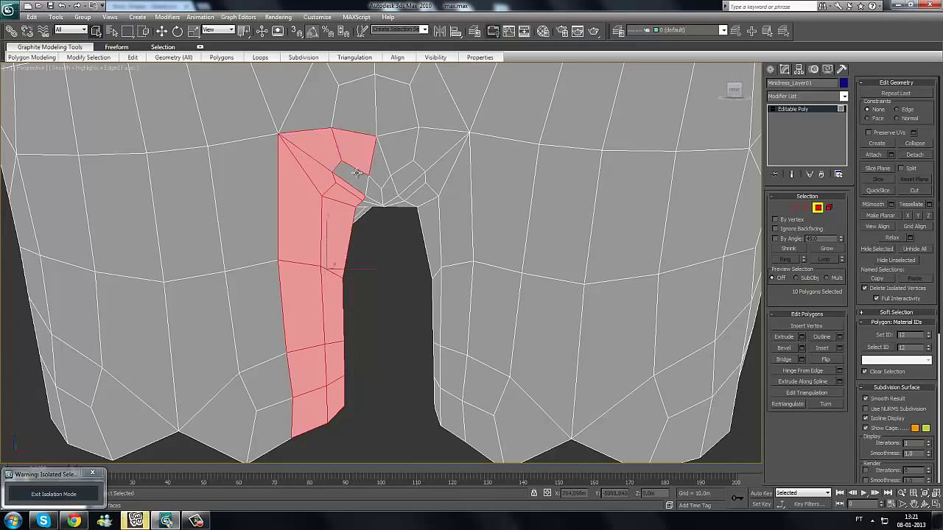
{"action": "left_click_drag", "start_coordinate": [356, 172], "coordinate": [288, 132], "text": "ctrl"}
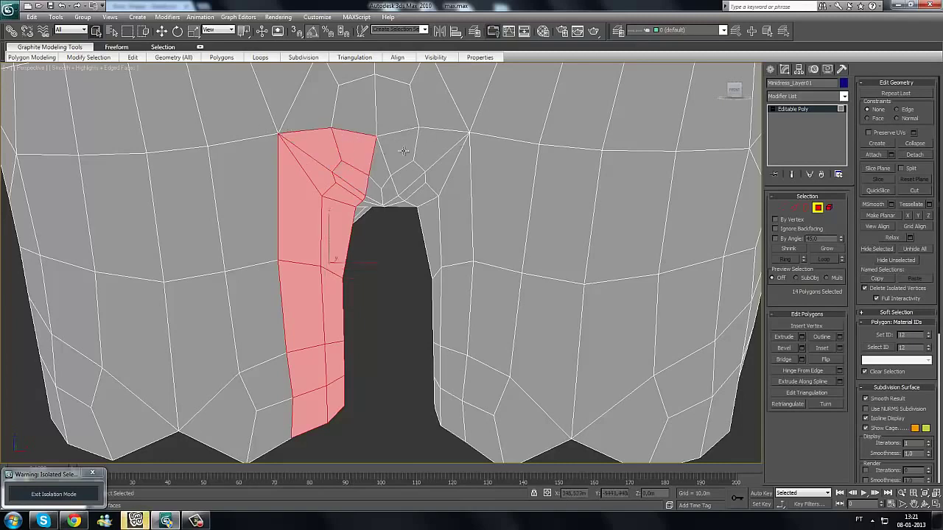
Step: Add the other half of the front crotch and the opposite thigh's front and inner-side polygons to the selection
{"action": "mouse_move", "coordinate": [403, 150]}
{"action": "left_mouse_down", "text": "ctrl"}
{"action": "mouse_move", "coordinate": [398, 168]}
{"action": "mouse_move", "coordinate": [446, 151]}
{"action": "mouse_move", "coordinate": [455, 180]}
{"action": "left_mouse_up", "text": "ctrl"}
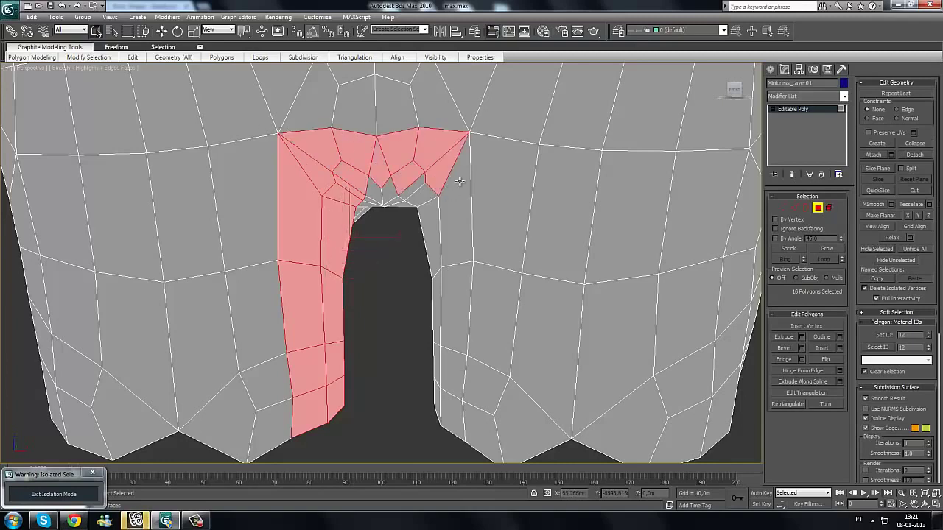
{"action": "left_click", "coordinate": [455, 312], "text": "ctrl"}
{"action": "left_click", "coordinate": [451, 377], "text": "ctrl"}
{"action": "left_click", "coordinate": [452, 414], "text": "ctrl"}
{"action": "middle_click_drag", "start_coordinate": [487, 319], "coordinate": [522, 302], "text": "alt"}
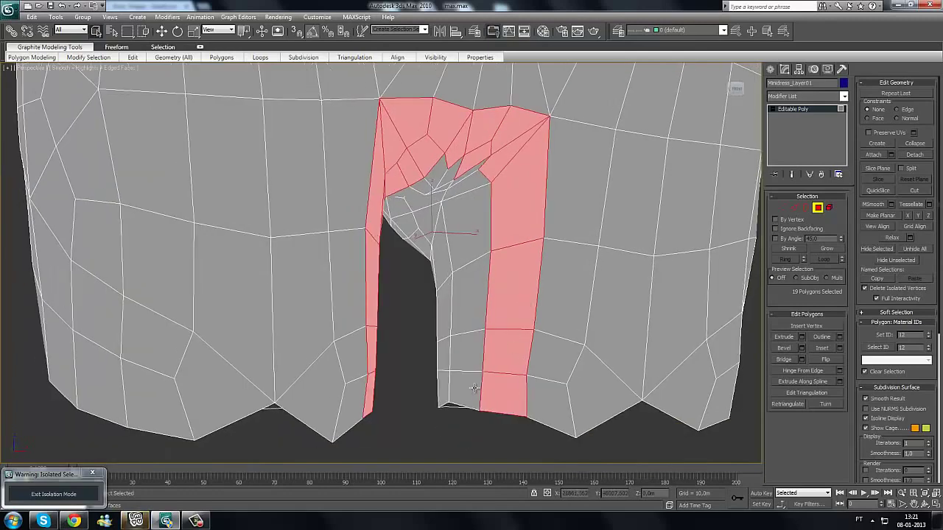
{"action": "mouse_move", "coordinate": [474, 388]}
{"action": "left_mouse_down", "text": "ctrl"}
{"action": "mouse_move", "coordinate": [458, 204]}
{"action": "mouse_move", "coordinate": [479, 231]}
{"action": "left_mouse_up", "text": "ctrl"}
{"action": "middle_click_drag", "start_coordinate": [480, 231], "coordinate": [420, 209], "text": "alt"}
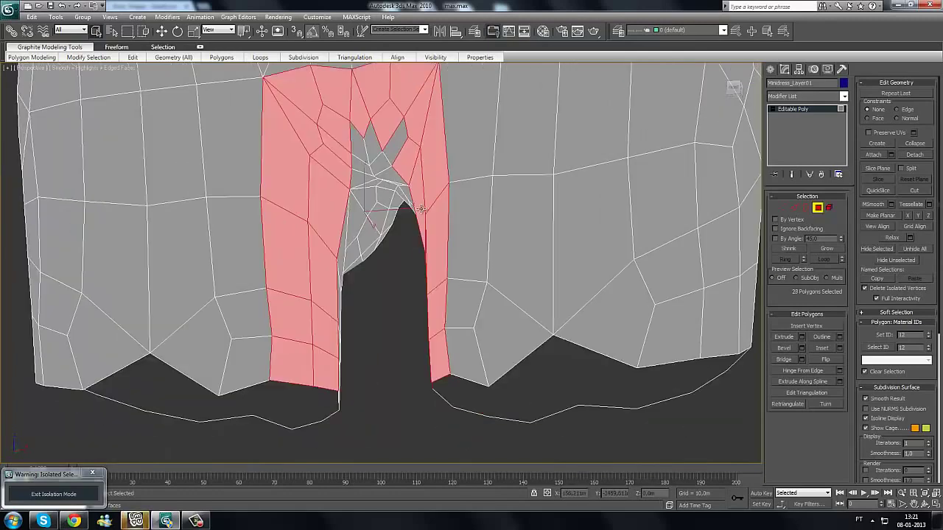
Step: Add the remaining gaps in the front crotch and the polygons on its underside to the selection
{"action": "scroll", "coordinate": [420, 210], "scroll_direction": "up", "scroll_amount": 6}
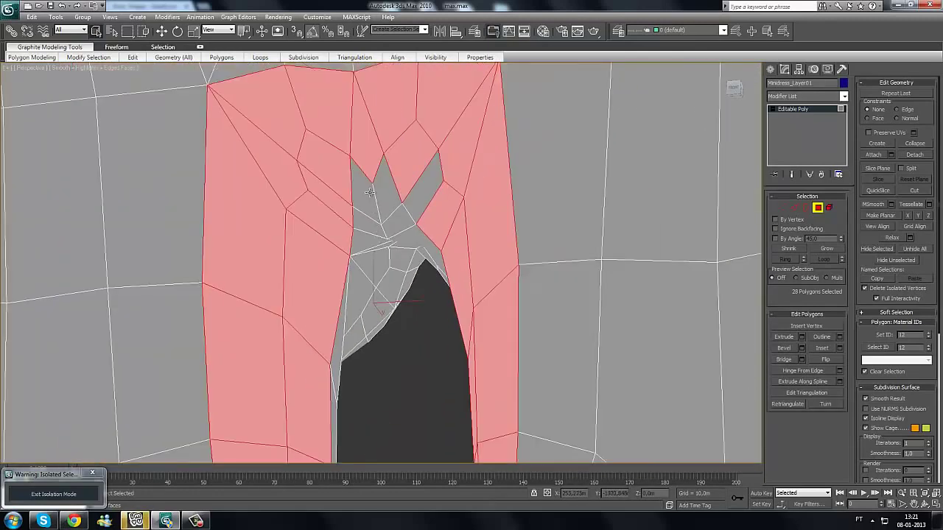
{"action": "left_click", "coordinate": [370, 192], "text": "ctrl"}
{"action": "left_click", "coordinate": [387, 193], "text": "ctrl"}
{"action": "left_click", "coordinate": [422, 193], "text": "ctrl"}
{"action": "middle_click_drag", "start_coordinate": [423, 196], "coordinate": [447, 212], "text": "alt"}
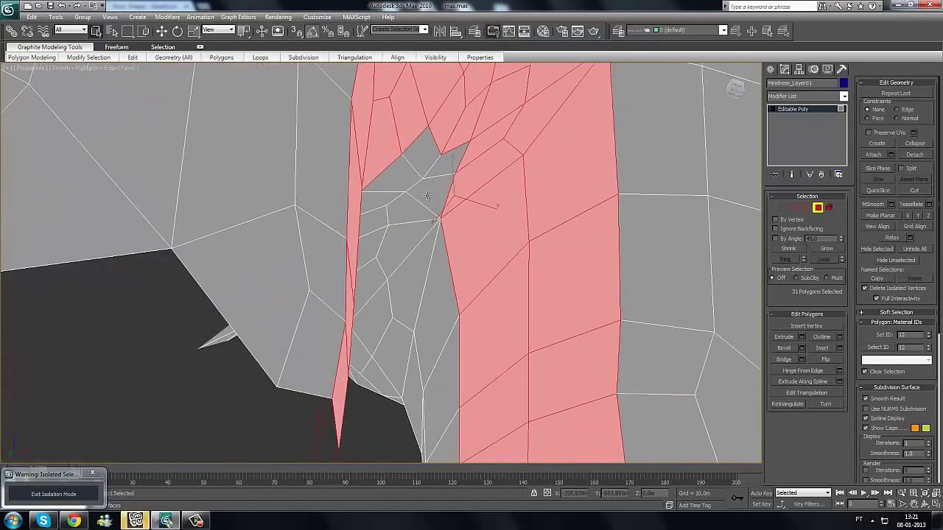
{"action": "left_click_drag", "start_coordinate": [427, 195], "coordinate": [424, 155], "text": "ctrl"}
{"action": "middle_click_drag", "start_coordinate": [427, 160], "coordinate": [458, 248], "text": "alt"}
{"action": "scroll", "coordinate": [420, 301], "scroll_direction": "down", "scroll_amount": 3}
{"action": "middle_click_drag", "start_coordinate": [420, 301], "coordinate": [481, 305], "text": "alt"}
{"action": "scroll", "coordinate": [418, 276], "scroll_direction": "up", "scroll_amount": 3}
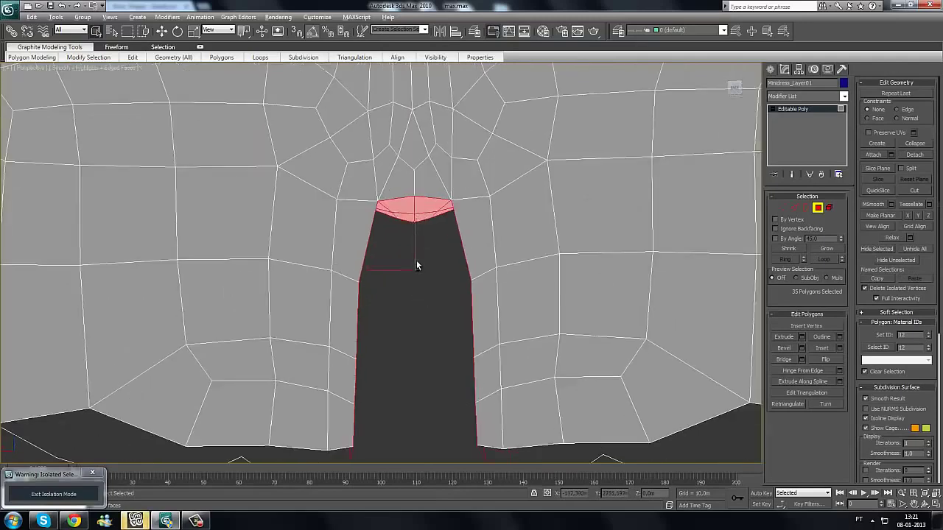
{"action": "middle_click_drag", "start_coordinate": [416, 265], "coordinate": [424, 275], "text": "alt"}
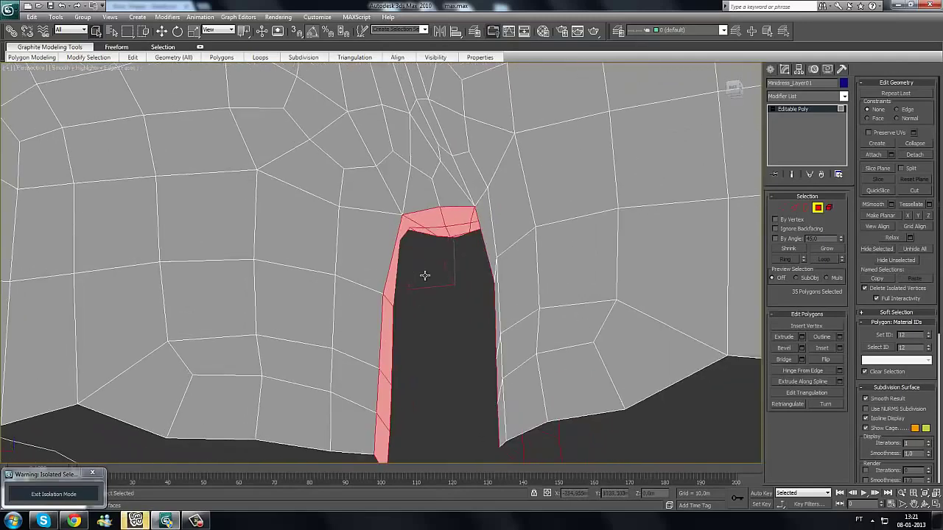
{"action": "middle_click_drag", "start_coordinate": [394, 305], "coordinate": [413, 183], "text": "alt"}
{"action": "key", "text": "w"}
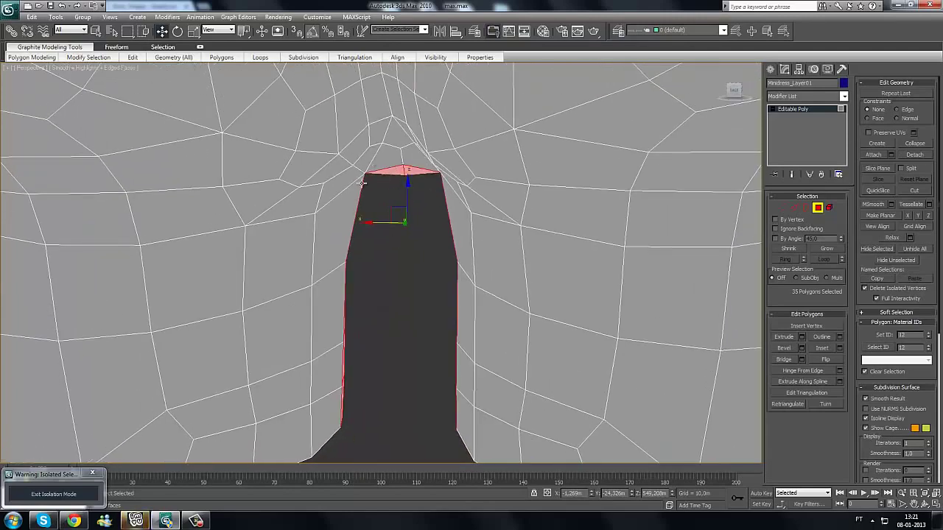
{"action": "key", "text": "e"}
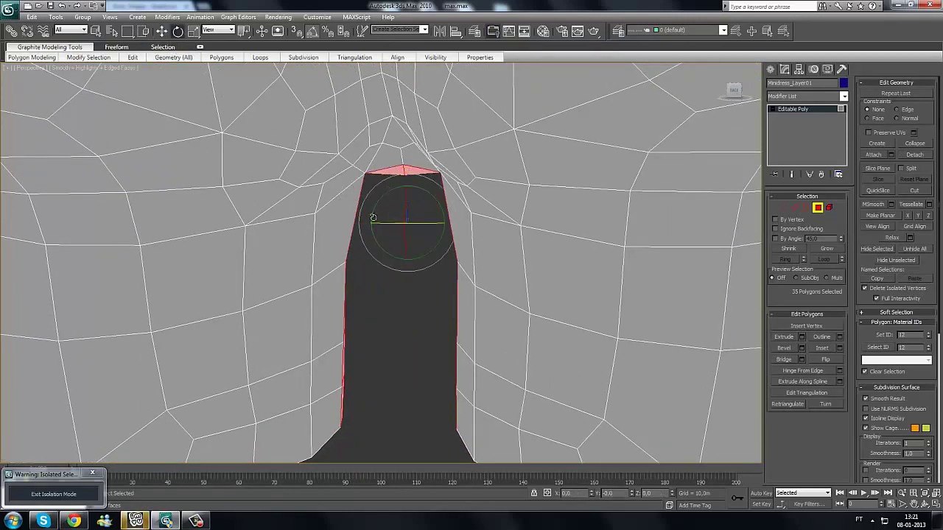
{"action": "key", "text": "r"}
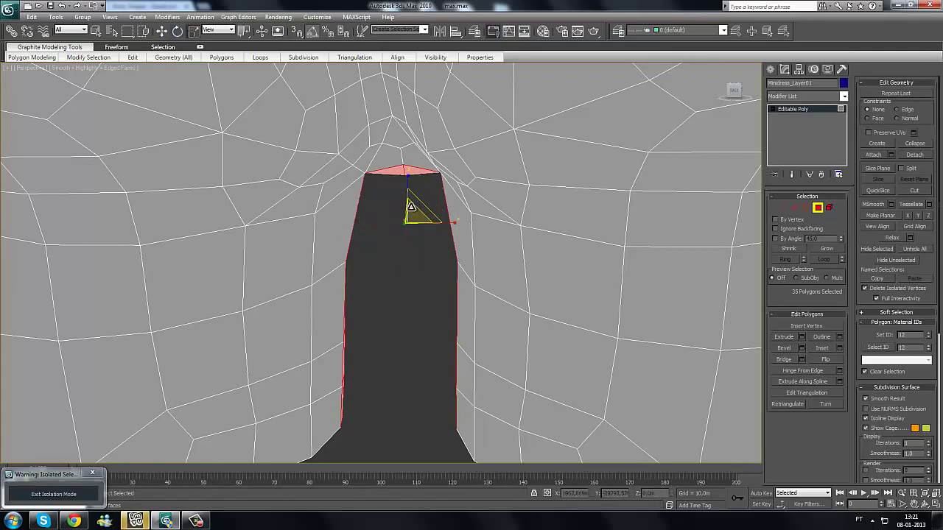
{"action": "key", "text": "q"}
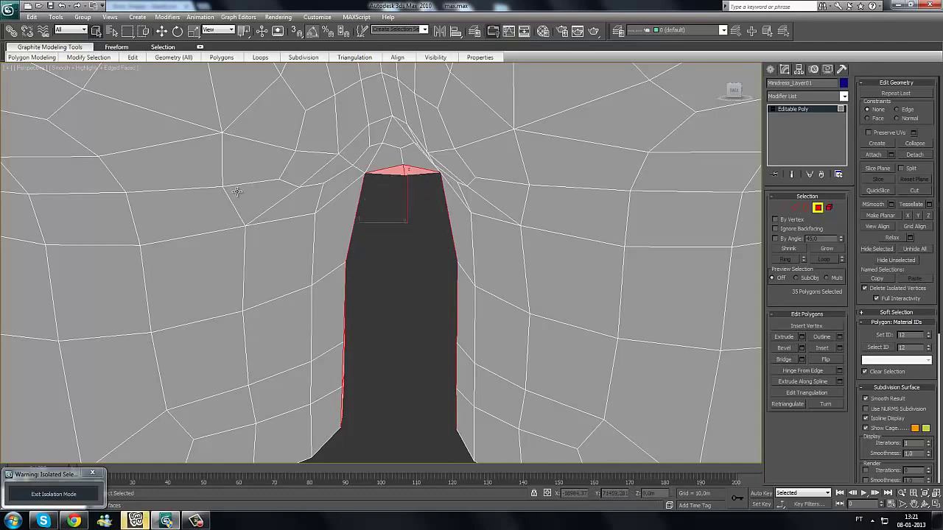
{"action": "key", "text": "e"}
{"action": "key", "text": "q"}
{"action": "scroll", "coordinate": [346, 243], "scroll_direction": "down", "scroll_amount": 5}
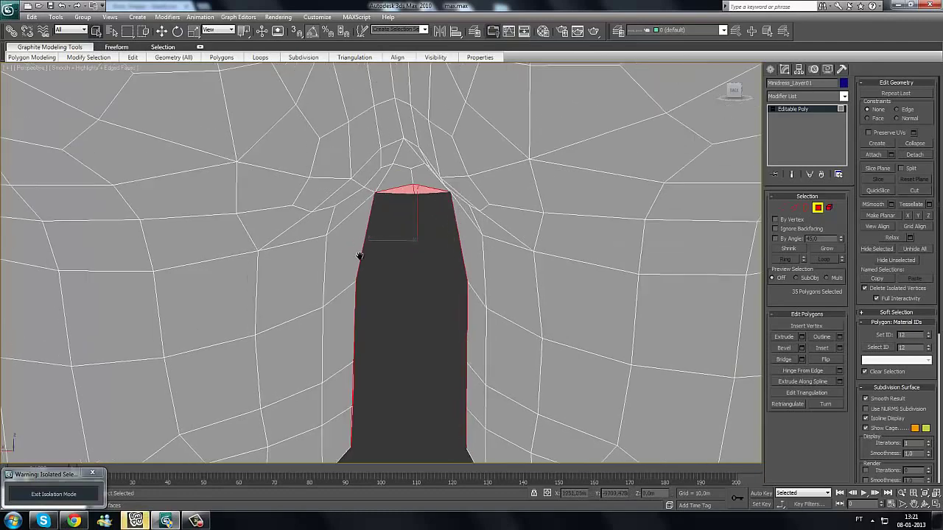
{"action": "key", "text": "e"}
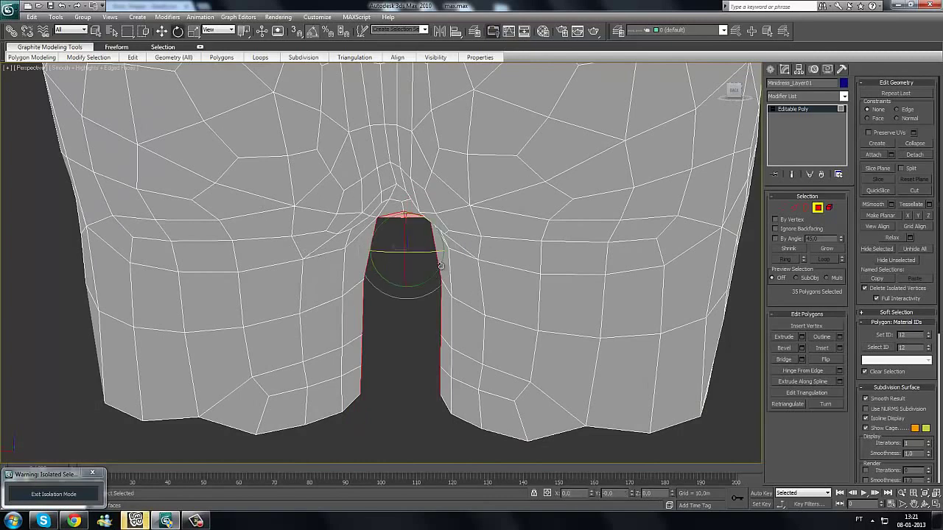
{"action": "key", "text": "w"}
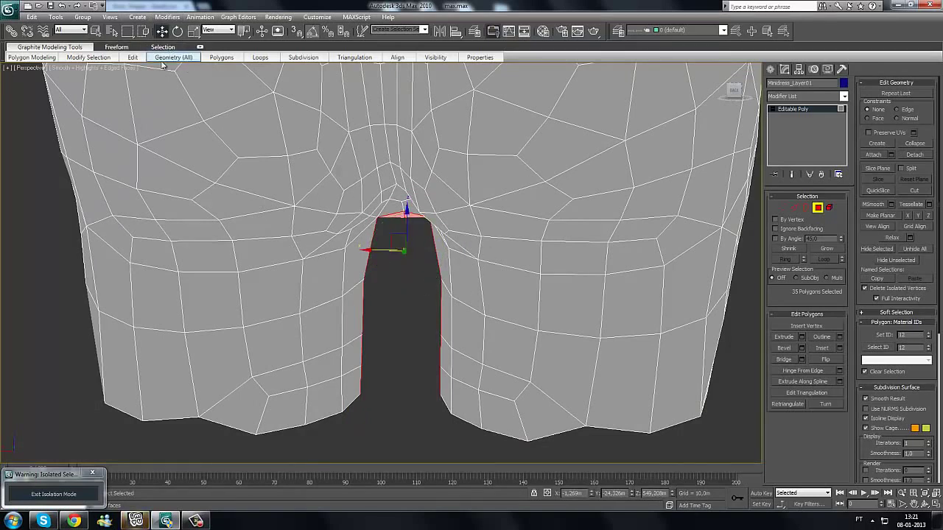
{"action": "mouse_move", "coordinate": [173, 57]}
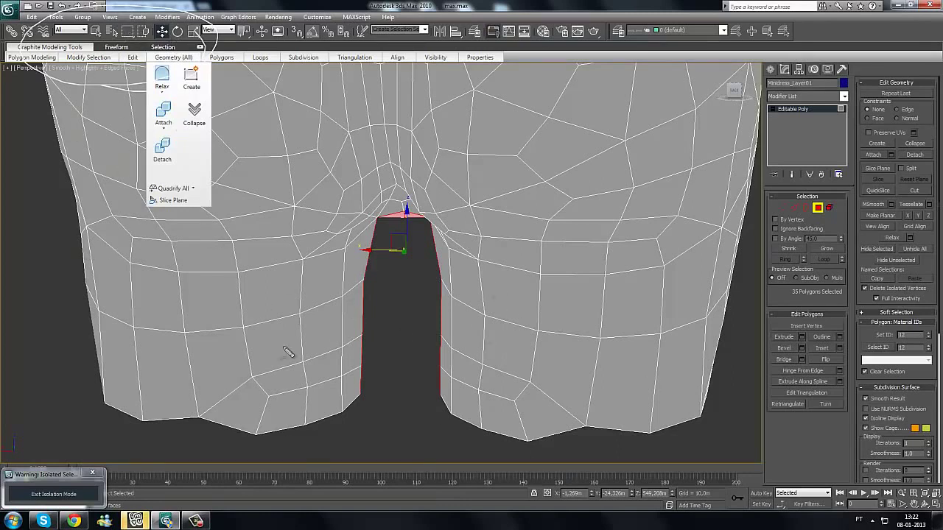
{"action": "key", "text": "Escape"}
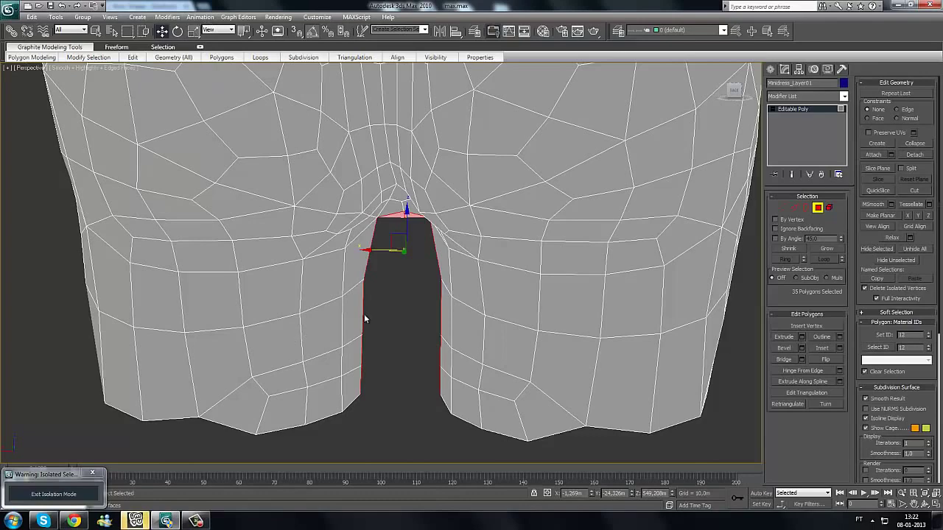
Step: Add the central polygons forming a point just above the gap at the back of the crotch to the selection
{"action": "scroll", "coordinate": [387, 309], "scroll_direction": "up", "scroll_amount": 6}
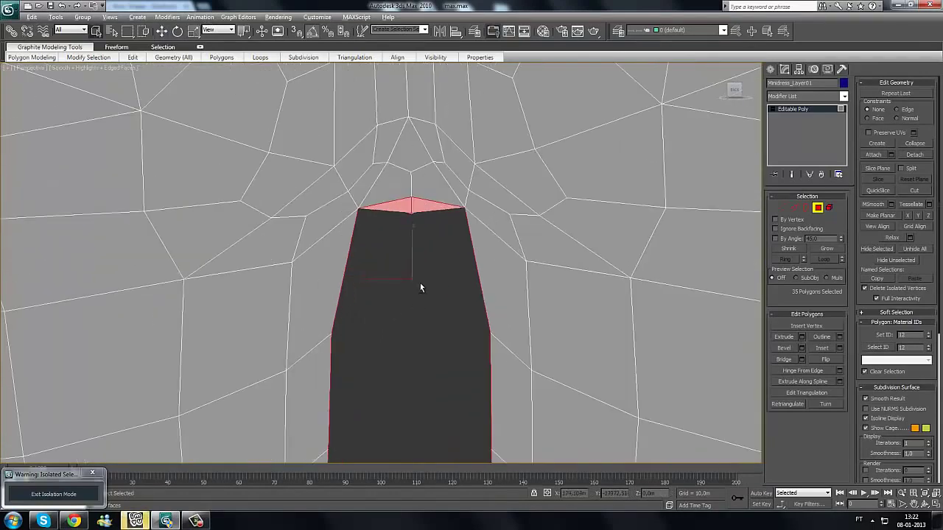
{"action": "middle_click_drag", "start_coordinate": [420, 283], "coordinate": [422, 269], "text": "alt"}
{"action": "left_click", "coordinate": [387, 252], "text": "ctrl"}
{"action": "left_click", "coordinate": [424, 244], "text": "ctrl"}
{"action": "left_click", "coordinate": [407, 200], "text": "ctrl"}
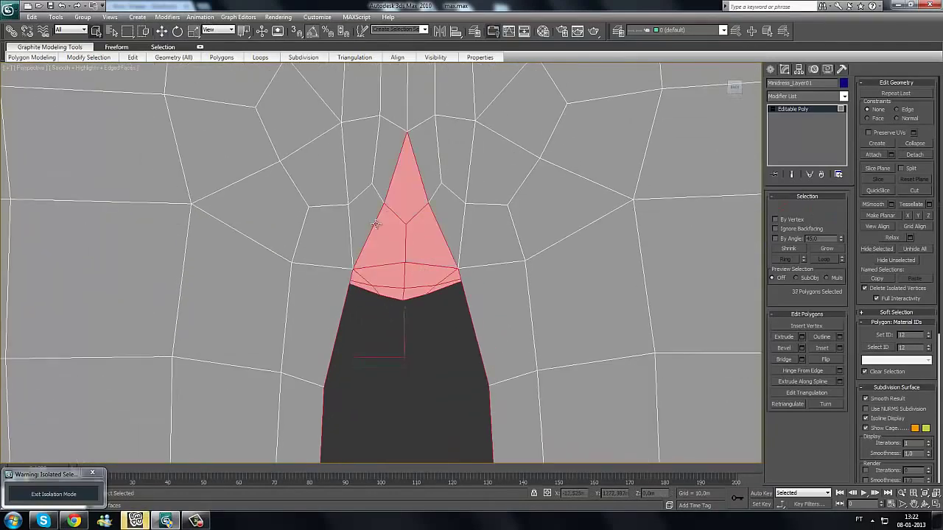
Step: Add the column of back polygons nearest the gap on both thighs, from crotch to hem, to the selection
{"action": "middle_click_drag", "start_coordinate": [374, 322], "coordinate": [341, 274]}
{"action": "left_click", "coordinate": [304, 196], "text": "ctrl"}
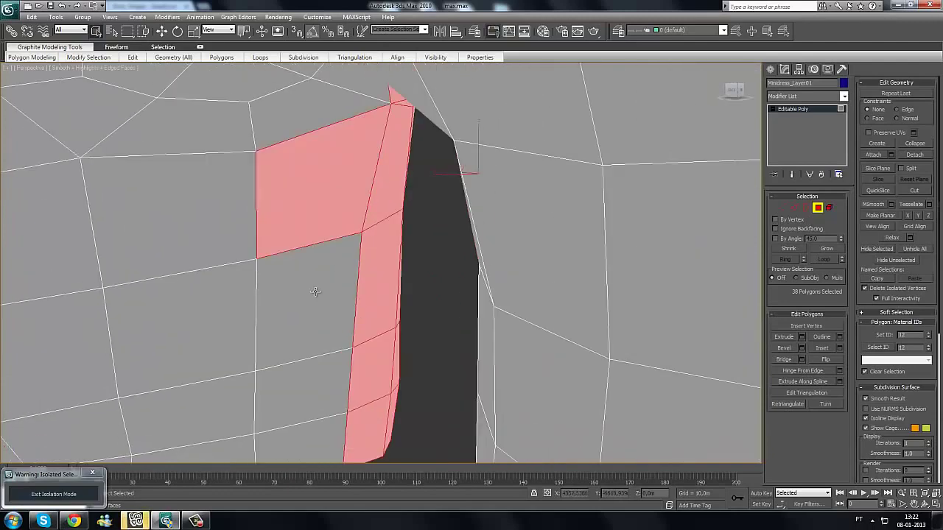
{"action": "left_click", "coordinate": [315, 292], "text": "ctrl"}
{"action": "left_click", "coordinate": [308, 379], "text": "ctrl"}
{"action": "left_click", "coordinate": [307, 436], "text": "ctrl"}
{"action": "middle_click_drag", "start_coordinate": [362, 364], "coordinate": [442, 279]}
{"action": "left_click", "coordinate": [417, 320], "text": "ctrl"}
{"action": "left_click", "coordinate": [418, 282], "text": "ctrl"}
{"action": "left_click", "coordinate": [419, 221], "text": "ctrl"}
{"action": "left_click", "coordinate": [420, 151], "text": "ctrl"}
Step: Deselect the stray polygon at the front hem and turn on Ignore Backfacing for polygon selection
{"action": "middle_click_drag", "start_coordinate": [352, 268], "coordinate": [510, 295], "text": "alt"}
{"action": "scroll", "coordinate": [439, 236], "scroll_direction": "down", "scroll_amount": 4}
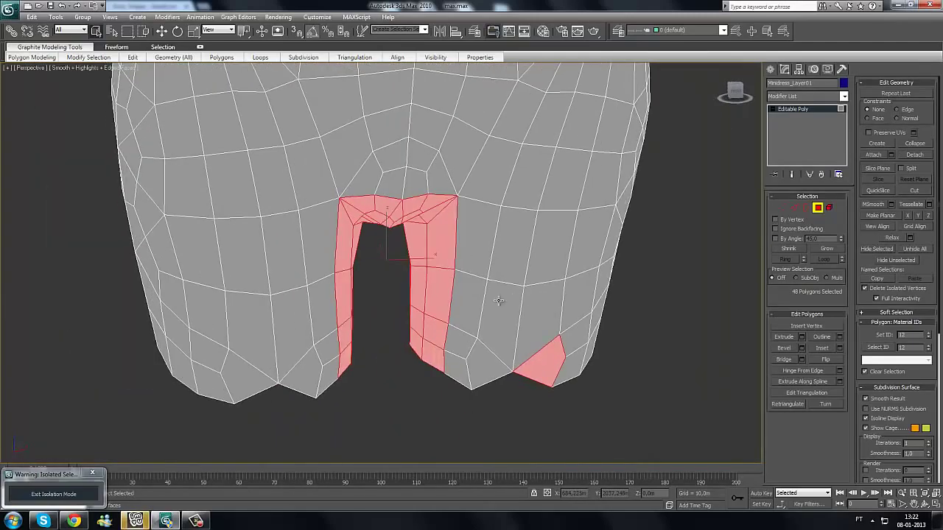
{"action": "left_click", "coordinate": [549, 360], "text": "alt"}
{"action": "middle_click_drag", "start_coordinate": [486, 250], "coordinate": [758, 328], "text": "alt"}
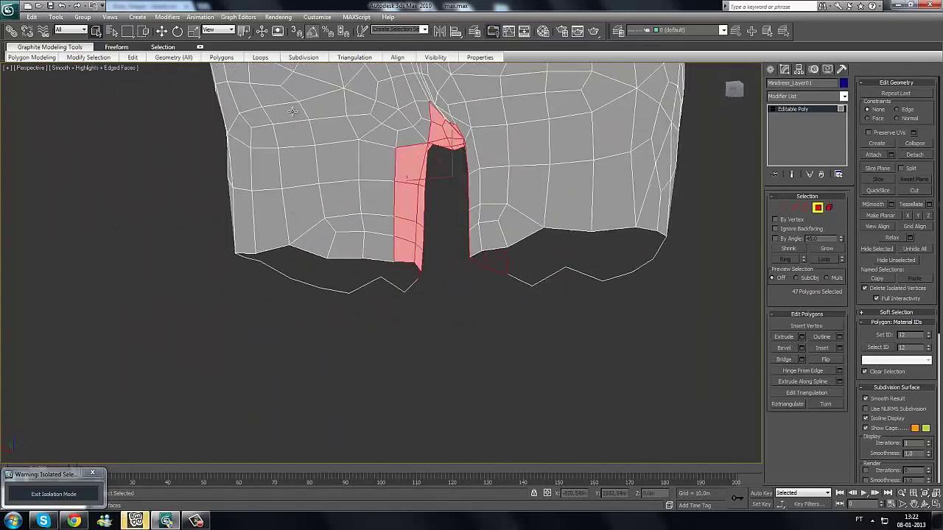
{"action": "middle_click_drag", "start_coordinate": [452, 196], "coordinate": [802, 326]}
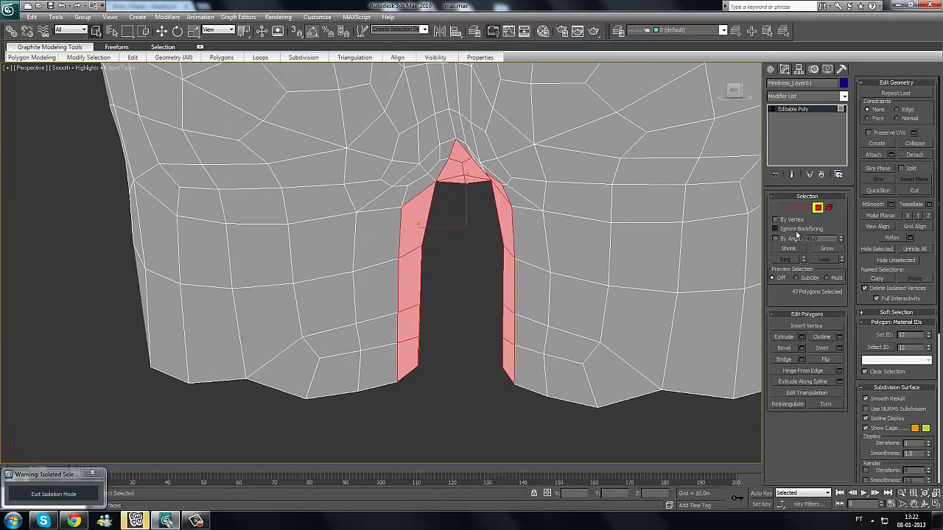
{"action": "scroll", "coordinate": [491, 243], "scroll_direction": "down", "scroll_amount": 2}
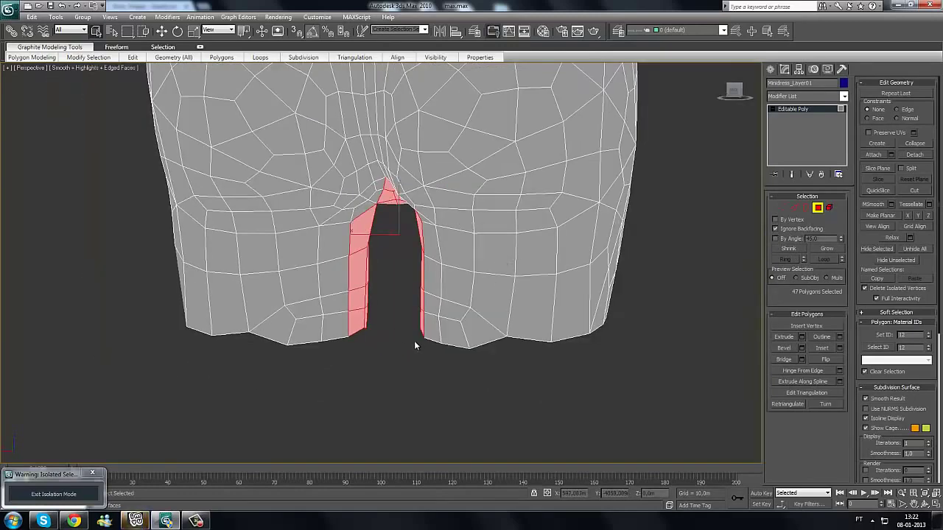
Step: Add the small polygons on either side of the central point at the back of the crotch to the selection
{"action": "scroll", "coordinate": [409, 304], "scroll_direction": "up", "scroll_amount": 2}
{"action": "mouse_move", "coordinate": [403, 300]}
{"action": "middle_mouse_down"}
{"action": "mouse_move", "coordinate": [399, 334]}
{"action": "mouse_move", "coordinate": [433, 298]}
{"action": "mouse_move", "coordinate": [416, 241]}
{"action": "mouse_move", "coordinate": [414, 254]}
{"action": "mouse_move", "coordinate": [372, 239]}
{"action": "mouse_move", "coordinate": [403, 293]}
{"action": "middle_mouse_up"}
{"action": "left_click", "coordinate": [361, 218], "text": "ctrl"}
{"action": "left_click", "coordinate": [401, 209], "text": "ctrl"}
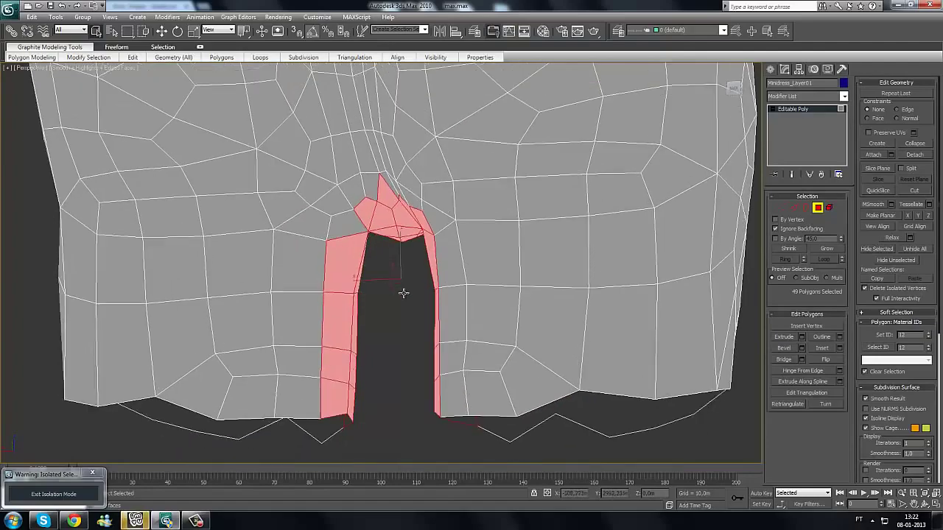
{"action": "left_click", "coordinate": [368, 190], "text": "ctrl"}
{"action": "middle_click_drag", "start_coordinate": [410, 257], "coordinate": [394, 294], "text": "alt"}
{"action": "left_click", "coordinate": [384, 250], "text": "ctrl"}
{"action": "middle_click_drag", "start_coordinate": [384, 245], "coordinate": [370, 414], "text": "alt"}
{"action": "left_click", "coordinate": [345, 231], "text": "ctrl"}
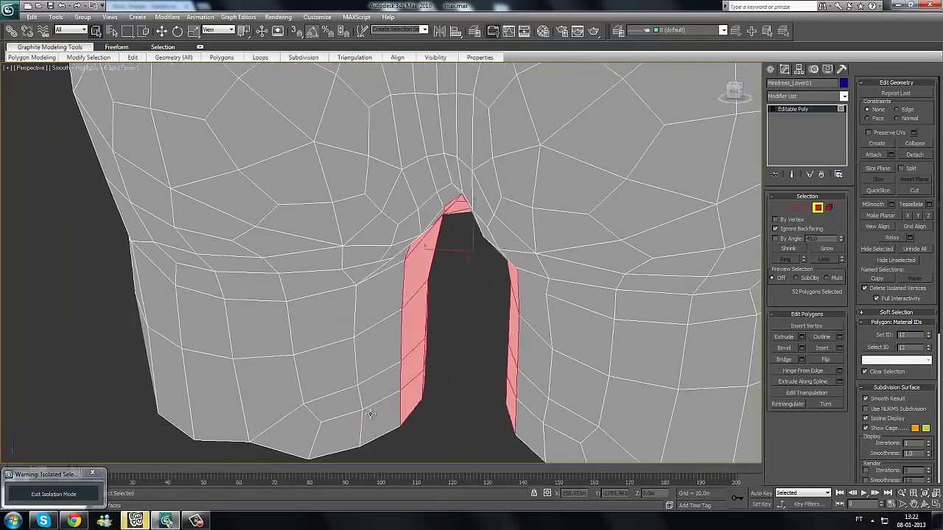
Step: Add a second column of back polygons on the left thigh, from the hem up and over toward the crotch
{"action": "left_click", "coordinate": [371, 412], "text": "ctrl"}
{"action": "left_click", "coordinate": [378, 382], "text": "ctrl"}
{"action": "left_click", "coordinate": [376, 348], "text": "ctrl"}
{"action": "left_click", "coordinate": [374, 319], "text": "ctrl"}
{"action": "middle_click_drag", "start_coordinate": [374, 320], "coordinate": [456, 340], "text": "alt"}
{"action": "left_click", "coordinate": [393, 207], "text": "ctrl"}
{"action": "left_click", "coordinate": [412, 187], "text": "ctrl"}
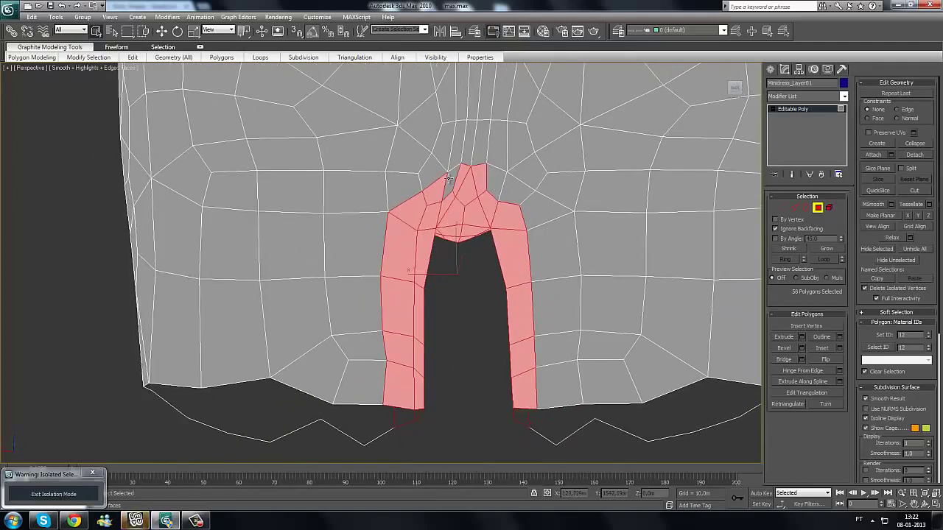
Step: Complete the arch above the back crotch and add the matching second column of back polygons down the right thigh
{"action": "left_click", "coordinate": [487, 190], "text": "ctrl"}
{"action": "middle_click_drag", "start_coordinate": [511, 257], "coordinate": [507, 290], "text": "alt"}
{"action": "left_click", "coordinate": [515, 169], "text": "ctrl"}
{"action": "key", "text": "ctrl+z"}
{"action": "left_click", "coordinate": [509, 182], "text": "ctrl"}
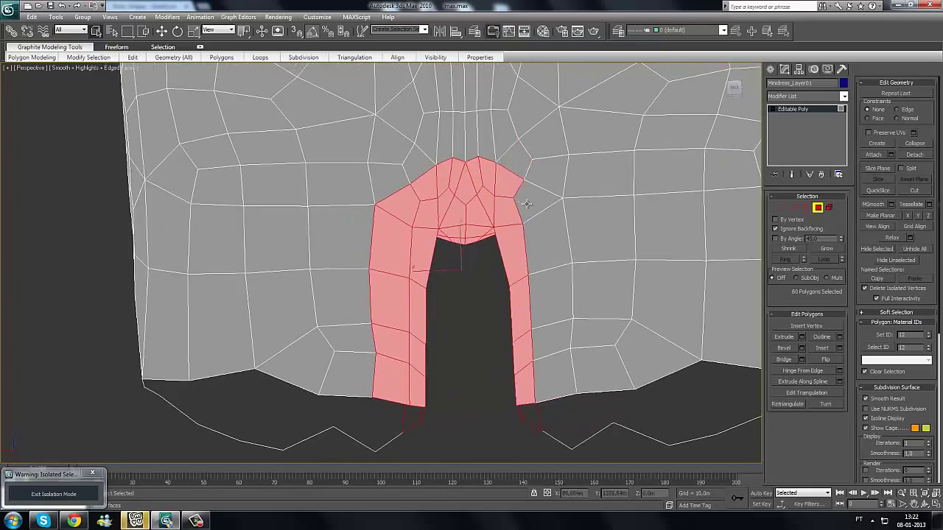
{"action": "left_click", "coordinate": [534, 201], "text": "ctrl"}
{"action": "left_click", "coordinate": [543, 238], "text": "ctrl"}
{"action": "left_click", "coordinate": [542, 296], "text": "ctrl"}
{"action": "left_click", "coordinate": [551, 343], "text": "ctrl"}
{"action": "left_click", "coordinate": [549, 379], "text": "ctrl"}
{"action": "middle_click_drag", "start_coordinate": [469, 335], "coordinate": [492, 329], "text": "alt"}
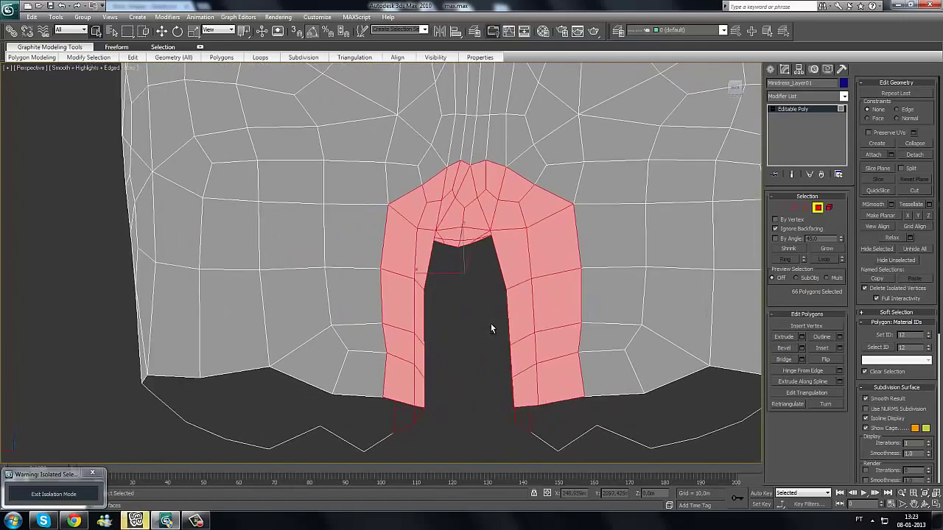
Step: Add the paired polygons along the back centre line, from the crotch arch up to mid-buttocks, to the selection
{"action": "middle_click_drag", "start_coordinate": [433, 355], "coordinate": [382, 319]}
{"action": "middle_click_drag", "start_coordinate": [425, 260], "coordinate": [416, 381]}
{"action": "scroll", "coordinate": [419, 331], "scroll_direction": "down", "scroll_amount": 2}
{"action": "middle_click_drag", "start_coordinate": [420, 307], "coordinate": [396, 318], "text": "alt"}
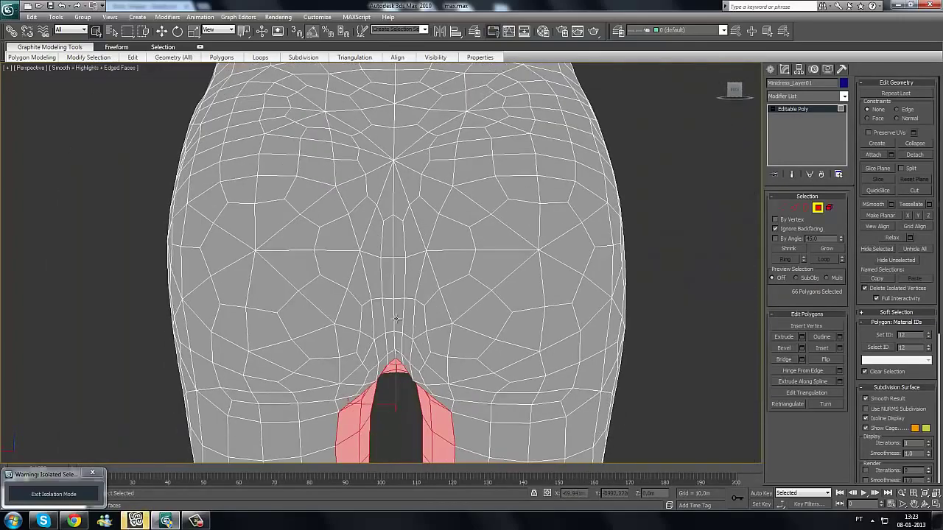
{"action": "middle_click_drag", "start_coordinate": [427, 234], "coordinate": [437, 186], "text": "alt"}
{"action": "middle_click_drag", "start_coordinate": [463, 374], "coordinate": [395, 335], "text": "alt"}
{"action": "left_click", "coordinate": [395, 335], "text": "ctrl"}
{"action": "left_click", "coordinate": [393, 307], "text": "ctrl"}
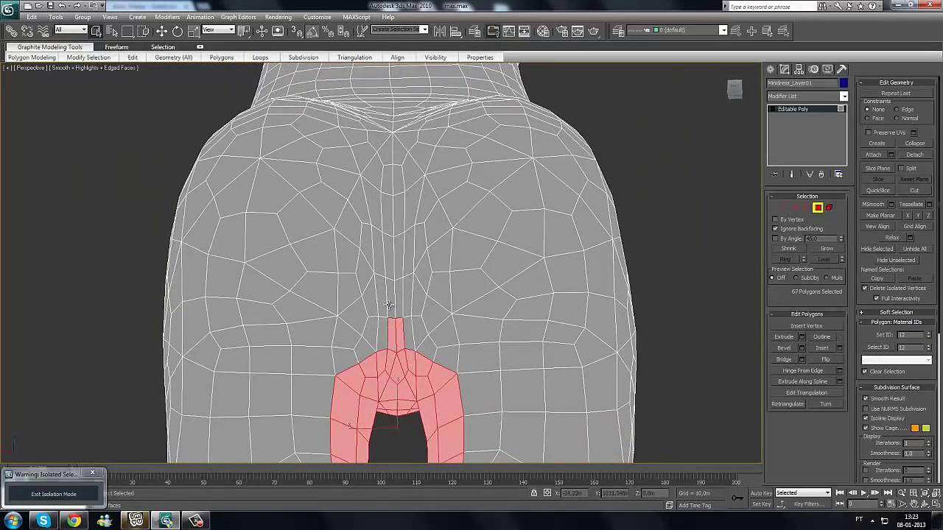
{"action": "left_click", "coordinate": [396, 289], "text": "ctrl"}
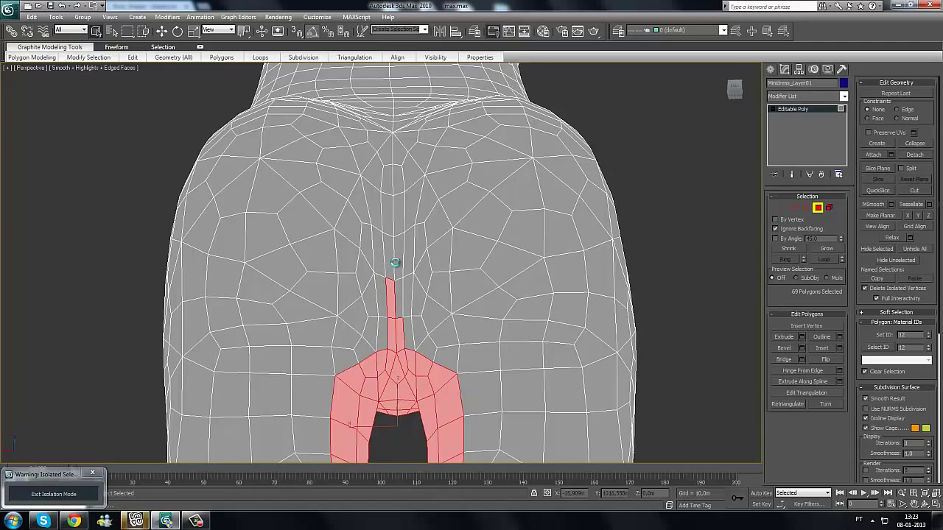
{"action": "left_click", "coordinate": [397, 295], "text": "ctrl"}
{"action": "left_click", "coordinate": [398, 264], "text": "ctrl"}
{"action": "left_click", "coordinate": [391, 263], "text": "ctrl"}
Step: Extend the polygon selection up the remaining back centre strip to its pointed end just below the waist
{"action": "middle_click_drag", "start_coordinate": [391, 247], "coordinate": [394, 292]}
{"action": "scroll", "coordinate": [393, 287], "scroll_direction": "up", "scroll_amount": 3}
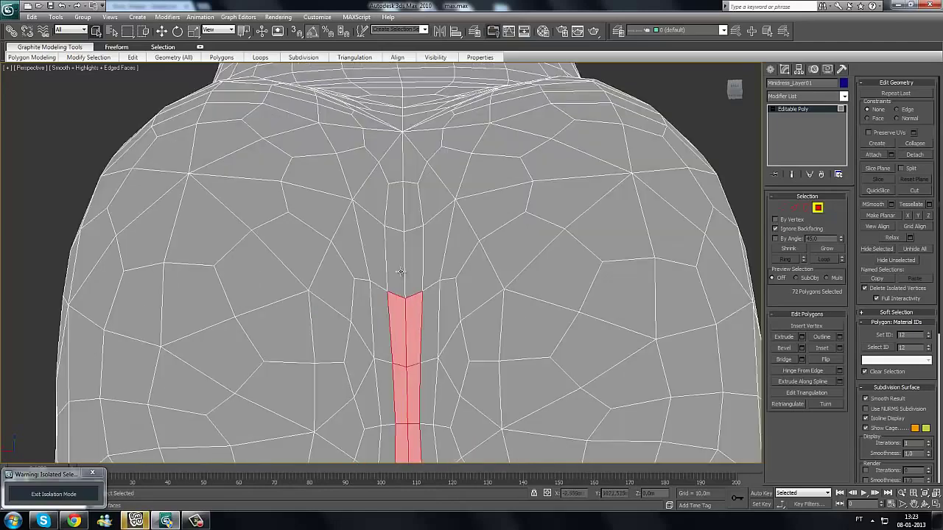
{"action": "left_click", "coordinate": [398, 267], "text": "ctrl"}
{"action": "left_click", "coordinate": [412, 257], "text": "ctrl"}
{"action": "mouse_move", "coordinate": [416, 187]}
{"action": "middle_mouse_down"}
{"action": "mouse_move", "coordinate": [407, 228]}
{"action": "mouse_move", "coordinate": [411, 63]}
{"action": "middle_mouse_up"}
{"action": "scroll", "coordinate": [411, 221], "scroll_direction": "down", "scroll_amount": 5}
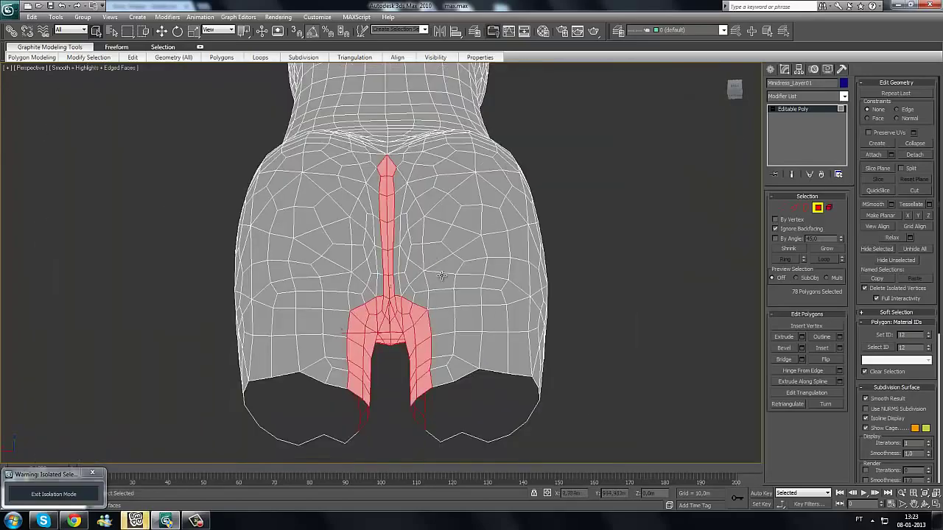
Step: Delete the selected crotch, inner-thigh and back centre strip polygons from the dress mesh
{"action": "mouse_move", "coordinate": [545, 331]}
{"action": "middle_mouse_down", "text": "alt"}
{"action": "mouse_move", "coordinate": [489, 335]}
{"action": "mouse_move", "coordinate": [329, 268]}
{"action": "mouse_move", "coordinate": [170, 297]}
{"action": "mouse_move", "coordinate": [158, 332]}
{"action": "mouse_move", "coordinate": [156, 286]}
{"action": "mouse_move", "coordinate": [164, 293]}
{"action": "mouse_move", "coordinate": [158, 326]}
{"action": "mouse_move", "coordinate": [214, 344]}
{"action": "mouse_move", "coordinate": [369, 321]}
{"action": "mouse_move", "coordinate": [481, 351]}
{"action": "mouse_move", "coordinate": [342, 293]}
{"action": "middle_mouse_up", "text": "alt"}
{"action": "key", "text": "F3"}
{"action": "scroll", "coordinate": [401, 274], "scroll_direction": "up", "scroll_amount": 5}
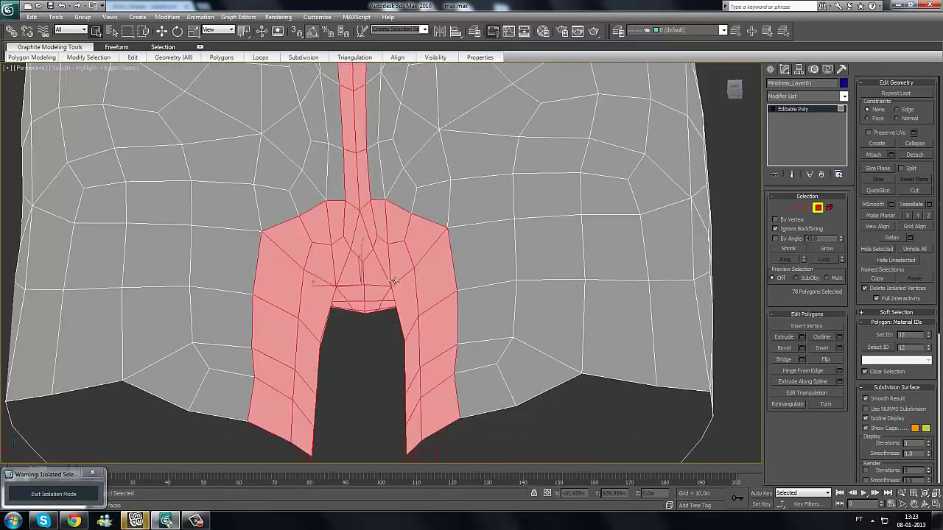
{"action": "scroll", "coordinate": [354, 291], "scroll_direction": "down", "scroll_amount": 5}
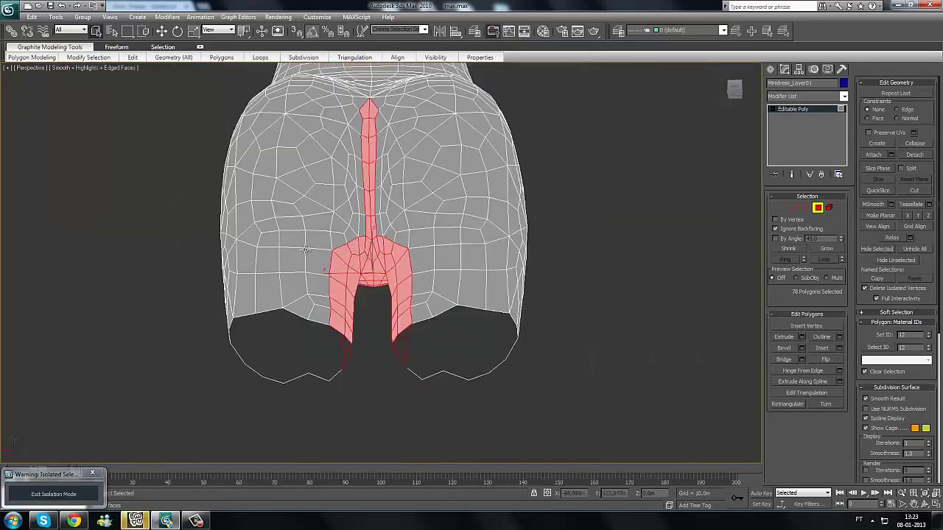
{"action": "middle_click_drag", "start_coordinate": [354, 291], "coordinate": [193, 267], "text": "alt"}
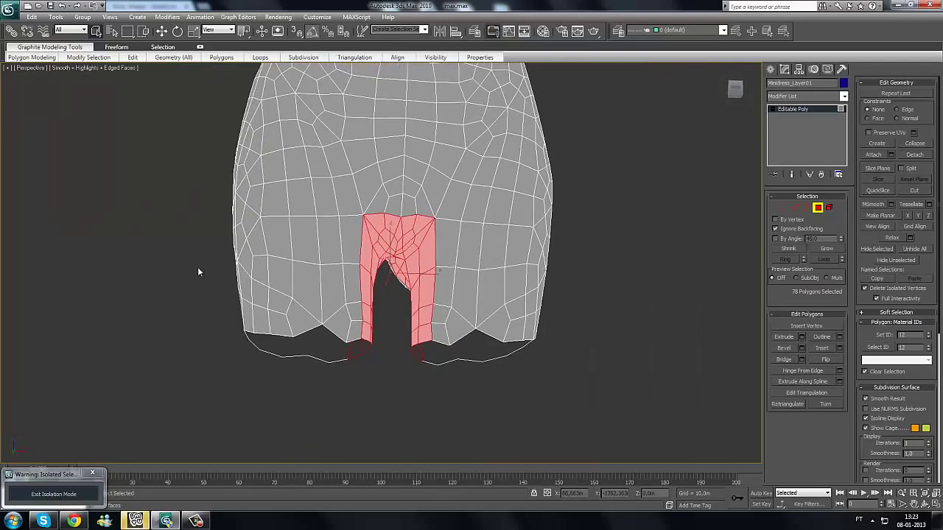
{"action": "key", "text": "Delete"}
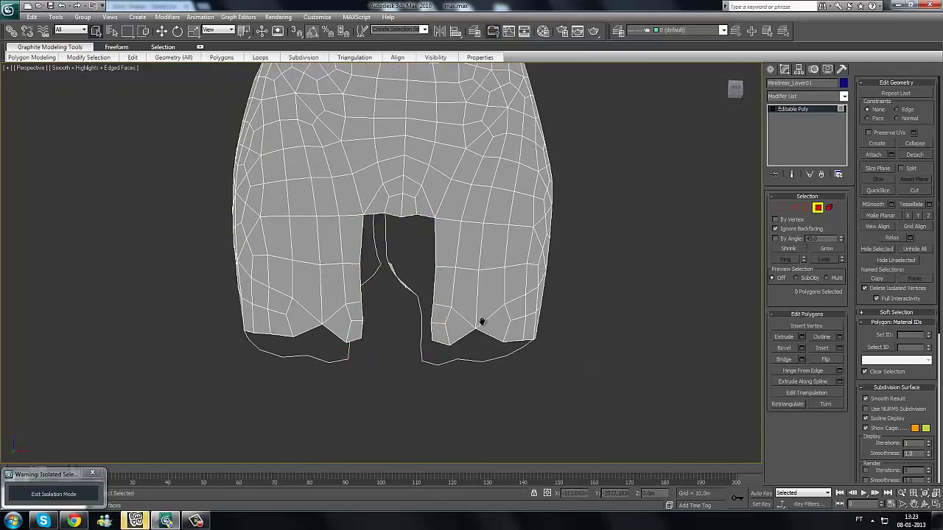
Step: Switch to vertex editing and target-weld the left thigh's inner front hem corner onto the matching right thigh corner
{"action": "middle_click_drag", "start_coordinate": [480, 320], "coordinate": [336, 307], "text": "alt"}
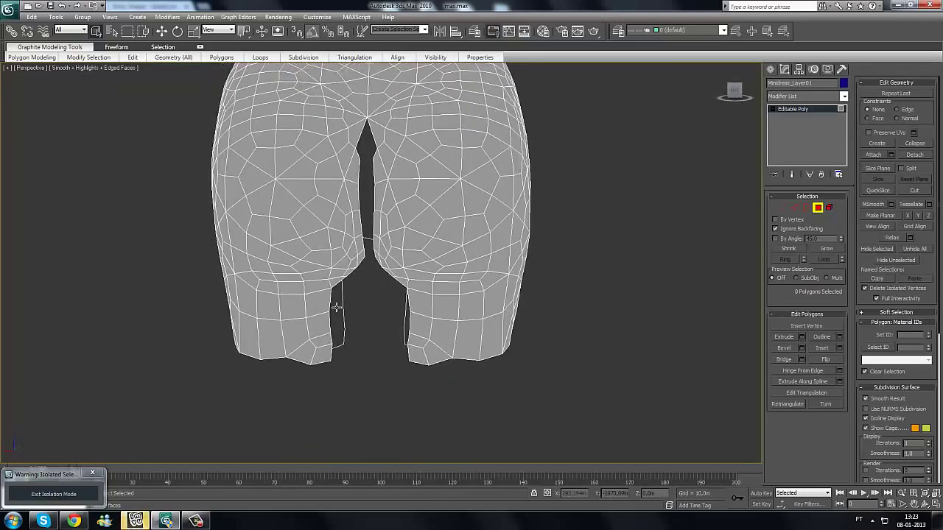
{"action": "middle_click_drag", "start_coordinate": [391, 318], "coordinate": [366, 271], "text": "alt"}
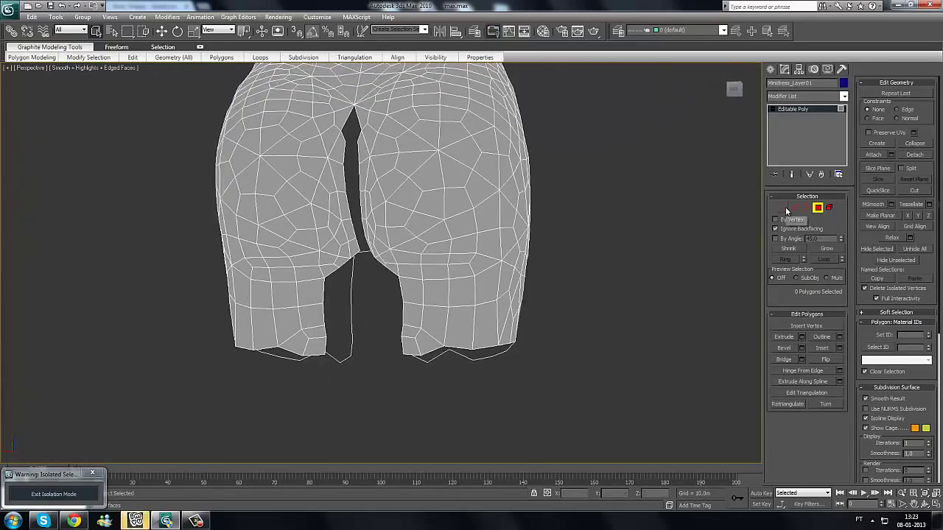
{"action": "key", "text": "1"}
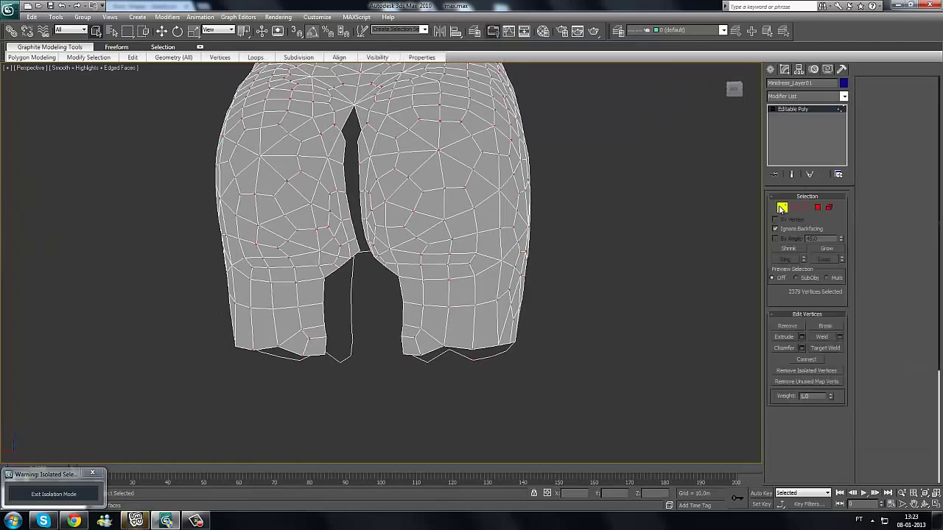
{"action": "middle_click_drag", "start_coordinate": [655, 265], "coordinate": [452, 283], "text": "alt"}
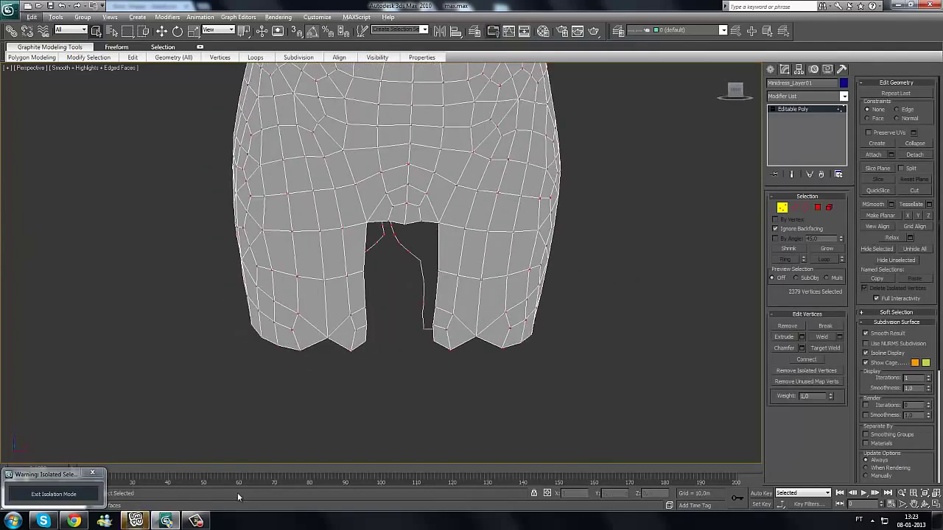
{"action": "scroll", "coordinate": [543, 387], "scroll_direction": "up", "scroll_amount": 3}
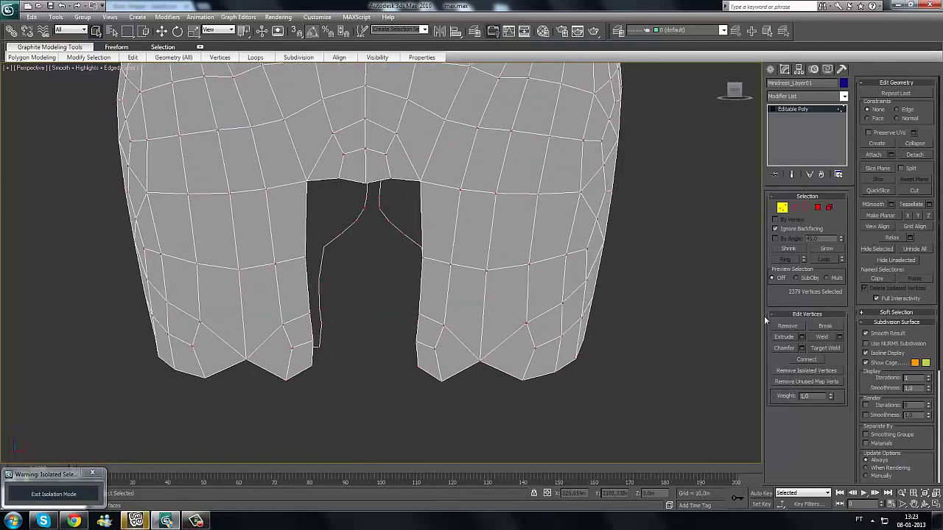
{"action": "mouse_move", "coordinate": [393, 341]}
{"action": "middle_mouse_down"}
{"action": "mouse_move", "coordinate": [400, 352]}
{"action": "mouse_move", "coordinate": [392, 324]}
{"action": "middle_mouse_up"}
{"action": "scroll", "coordinate": [393, 324], "scroll_direction": "up", "scroll_amount": 3}
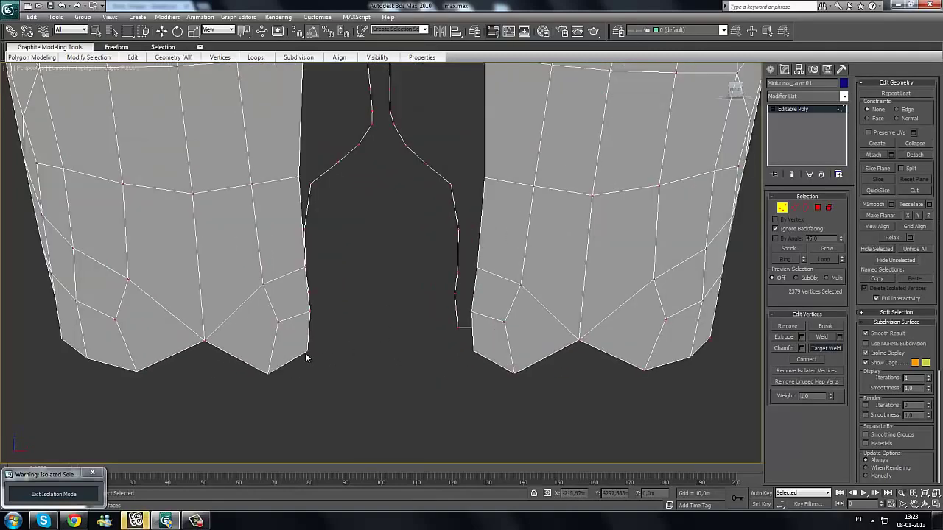
{"action": "left_click", "coordinate": [306, 351]}
{"action": "right_click", "coordinate": [454, 356]}
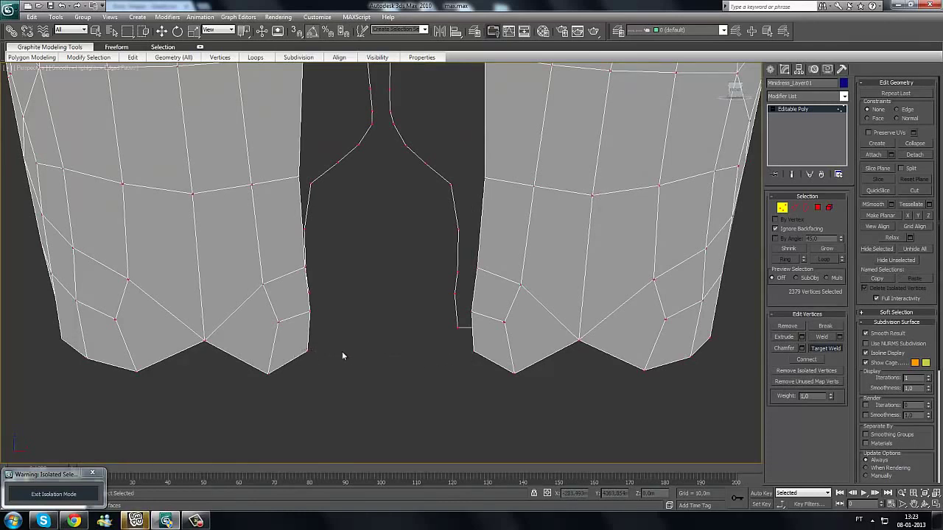
{"action": "left_click", "coordinate": [472, 351]}
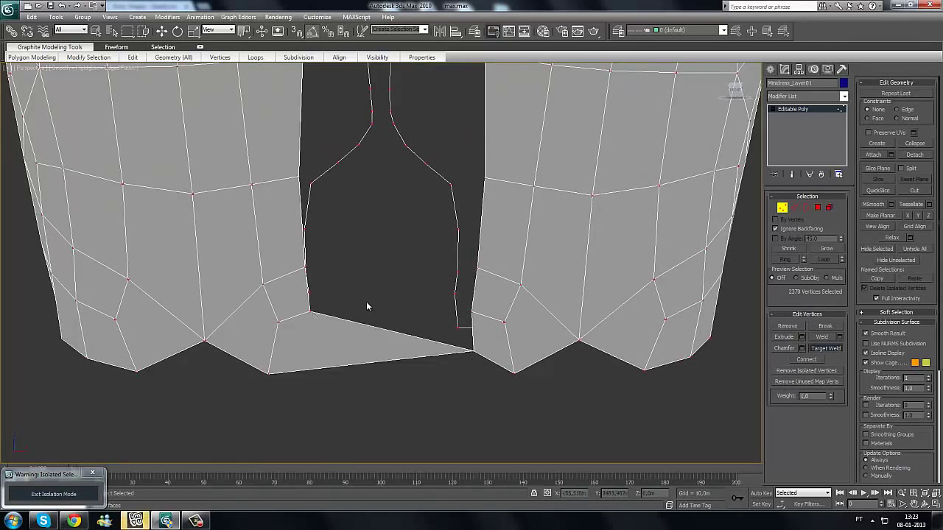
{"action": "right_click", "coordinate": [388, 305]}
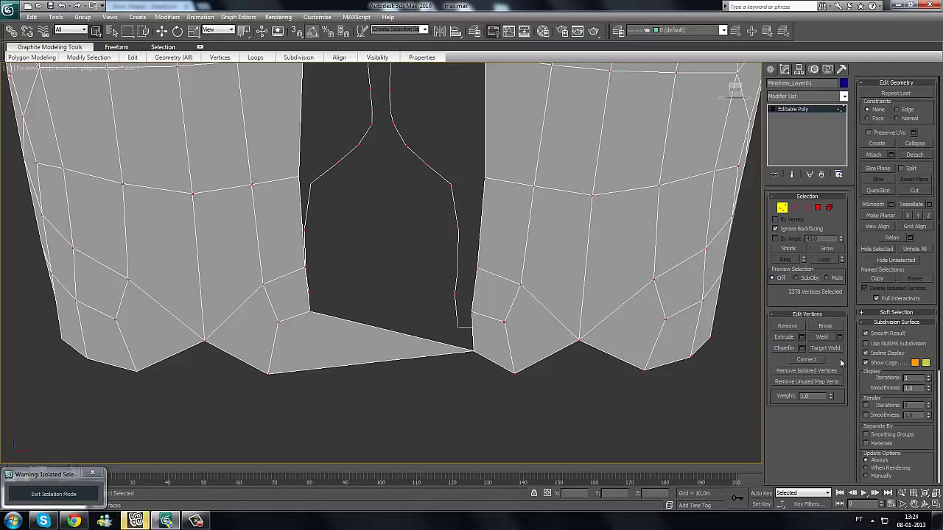
Step: Move the welded front hem vertex along X to the middle of the gap between the thighs
{"action": "scroll", "coordinate": [665, 341], "scroll_direction": "down", "scroll_amount": 5}
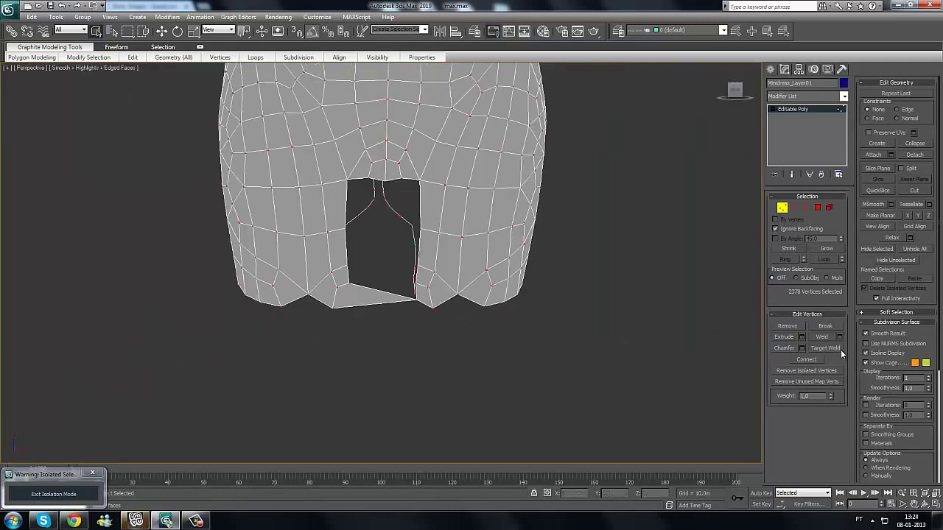
{"action": "scroll", "coordinate": [375, 269], "scroll_direction": "up", "scroll_amount": 4}
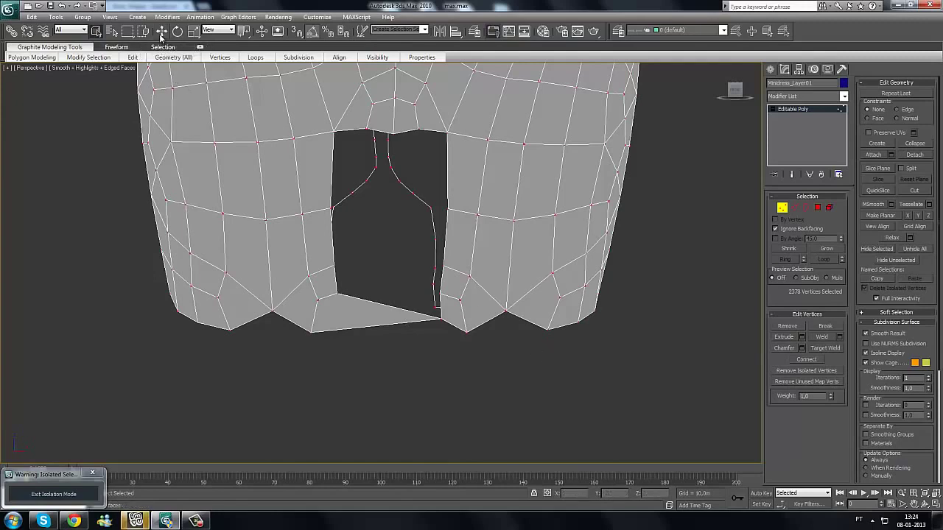
{"action": "key", "text": "w"}
{"action": "scroll", "coordinate": [461, 350], "scroll_direction": "up", "scroll_amount": 3}
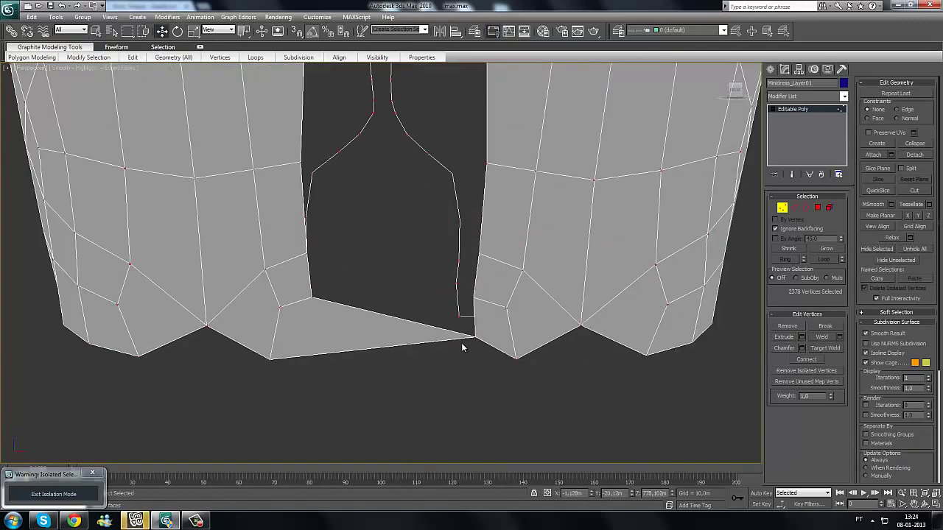
{"action": "left_click", "coordinate": [472, 338]}
{"action": "left_click_drag", "start_coordinate": [512, 336], "coordinate": [431, 338]}
Step: Target-weld the next three inner front edge vertices of the left thigh onto their right-side counterparts, working upward from the hem
{"action": "scroll", "coordinate": [358, 368], "scroll_direction": "down", "scroll_amount": 5}
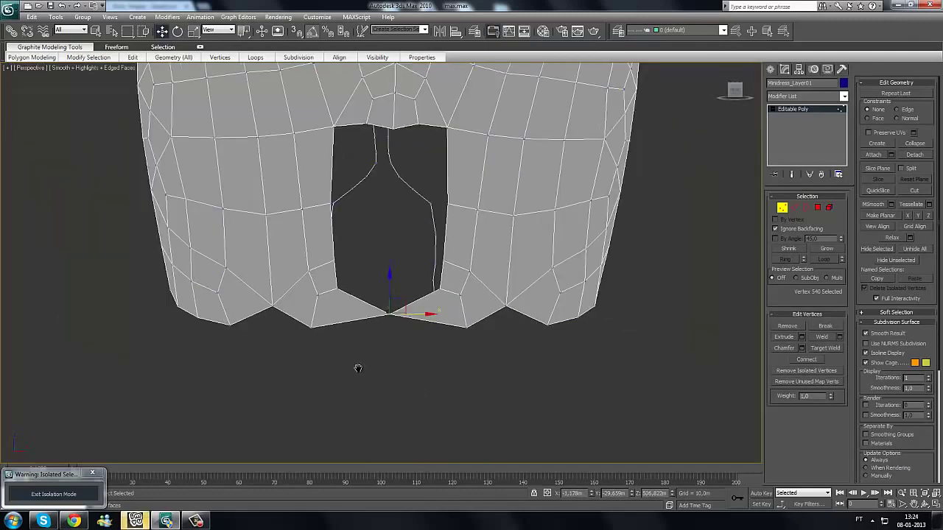
{"action": "middle_click_drag", "start_coordinate": [358, 368], "coordinate": [319, 346], "text": "alt"}
{"action": "scroll", "coordinate": [368, 357], "scroll_direction": "up", "scroll_amount": 6}
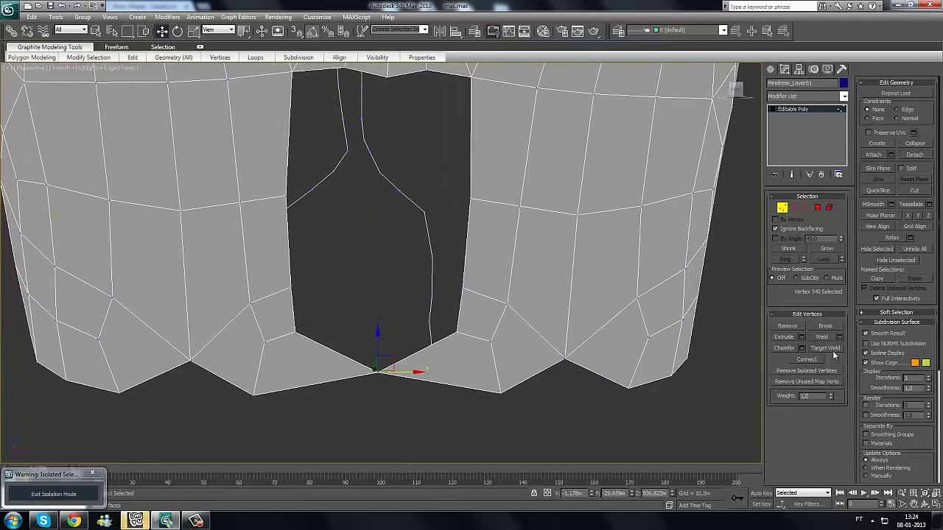
{"action": "left_click", "coordinate": [824, 348]}
{"action": "left_click", "coordinate": [292, 334]}
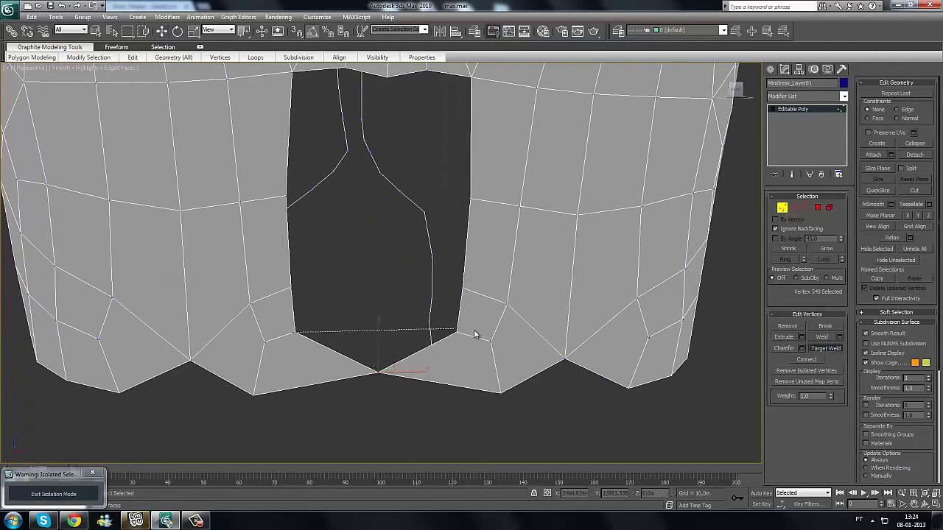
{"action": "left_click", "coordinate": [457, 332]}
{"action": "left_click", "coordinate": [290, 288]}
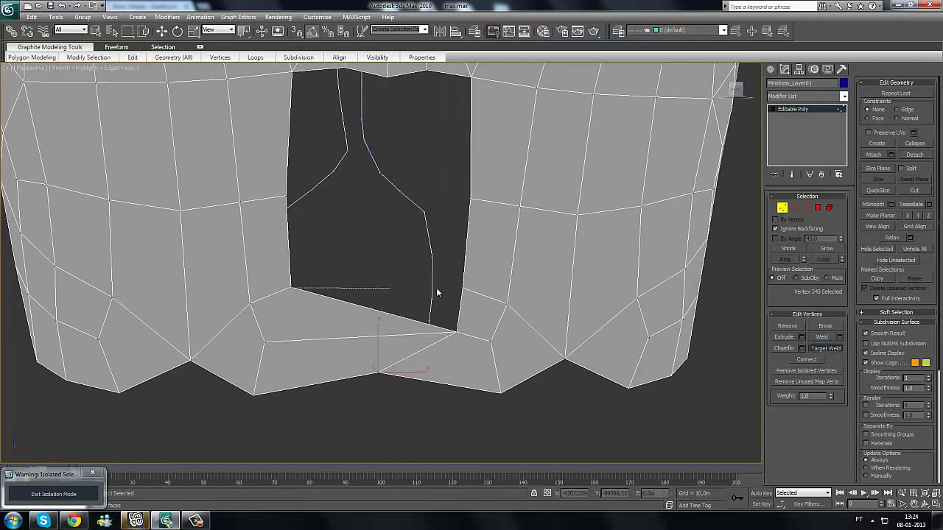
{"action": "left_click", "coordinate": [462, 288]}
{"action": "middle_click_drag", "start_coordinate": [297, 208], "coordinate": [289, 248]}
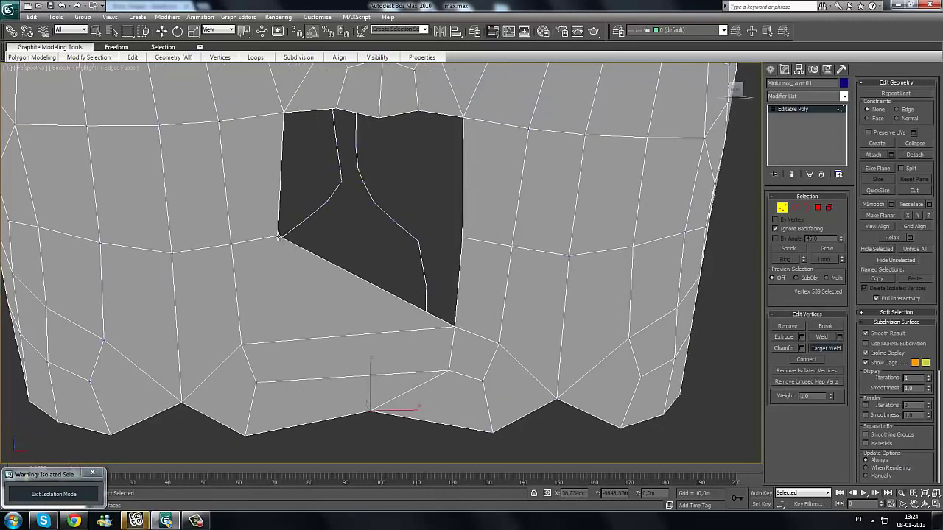
{"action": "left_click", "coordinate": [279, 237]}
{"action": "left_click", "coordinate": [461, 237]}
{"action": "middle_click_drag", "start_coordinate": [452, 214], "coordinate": [419, 172]}
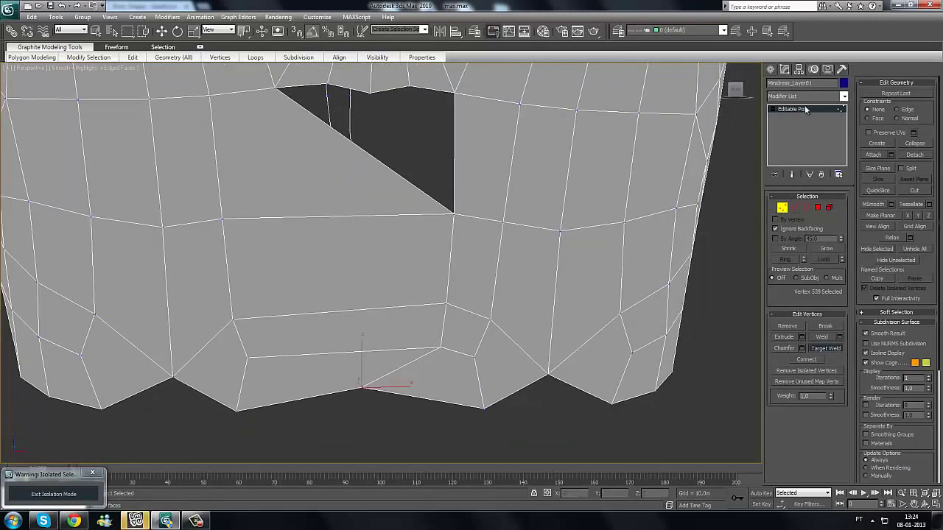
{"action": "left_click", "coordinate": [835, 352]}
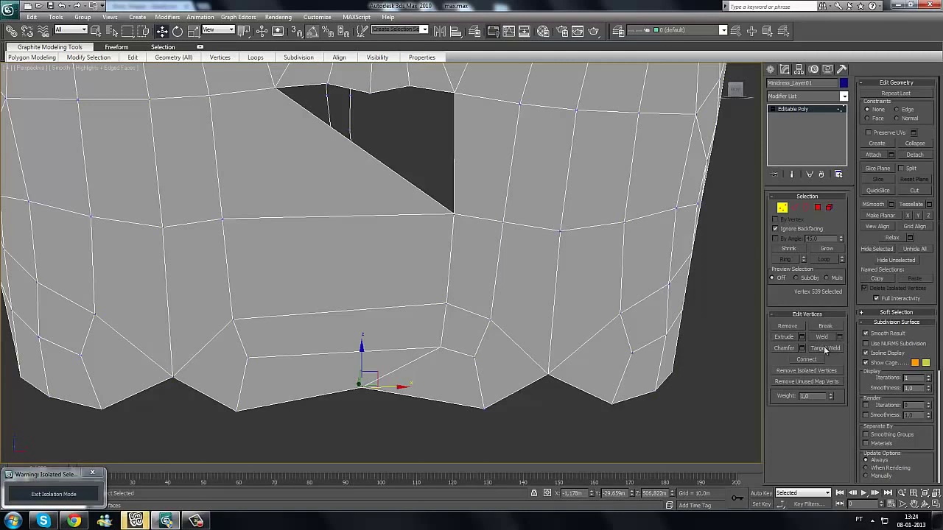
Step: Move the three newly welded front vertices together along X to the centre line above the hem
{"action": "left_click", "coordinate": [437, 349]}
{"action": "left_click", "coordinate": [442, 302], "text": "ctrl"}
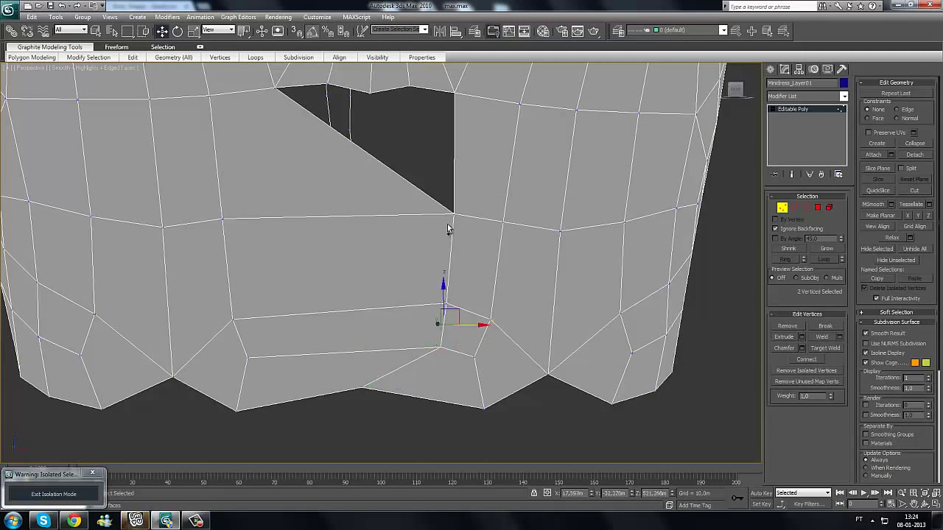
{"action": "left_click", "coordinate": [454, 214], "text": "ctrl"}
{"action": "left_click_drag", "start_coordinate": [480, 286], "coordinate": [394, 288]}
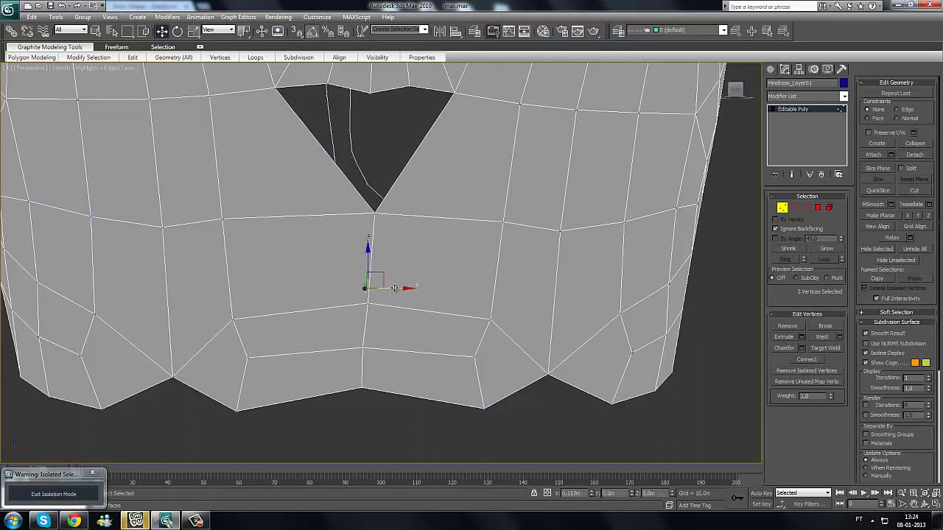
Step: Nudge the two upper welded centre vertices individually along X to straighten the front centre line
{"action": "left_click", "coordinate": [368, 320]}
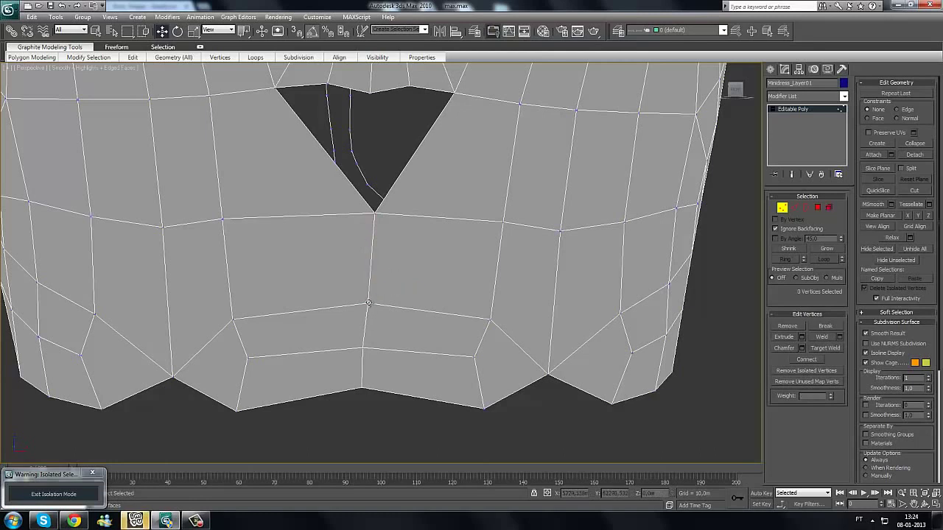
{"action": "left_click", "coordinate": [366, 303]}
{"action": "left_click_drag", "start_coordinate": [393, 303], "coordinate": [391, 303]}
{"action": "left_click", "coordinate": [376, 223]}
{"action": "left_click", "coordinate": [375, 213]}
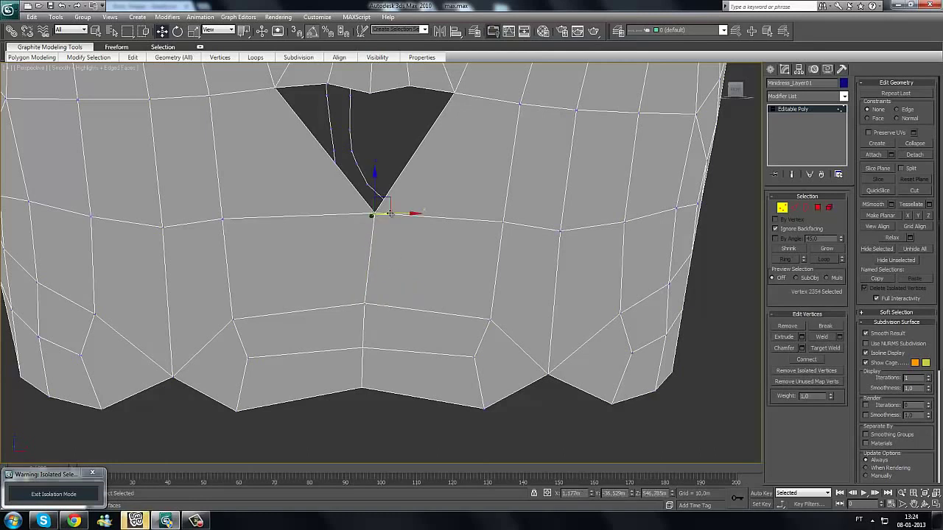
{"action": "left_click_drag", "start_coordinate": [400, 215], "coordinate": [392, 214]}
Step: Lower the raised notch vertex on the left side of the front hem to even out the hemline
{"action": "scroll", "coordinate": [392, 213], "scroll_direction": "down", "scroll_amount": 5}
{"action": "middle_click_drag", "start_coordinate": [385, 311], "coordinate": [376, 343], "text": "alt"}
{"action": "scroll", "coordinate": [349, 372], "scroll_direction": "up", "scroll_amount": 6}
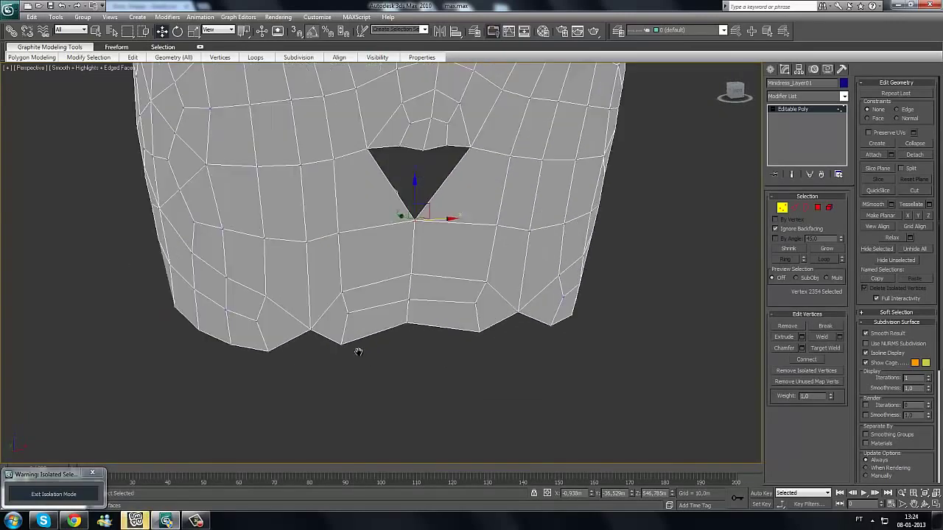
{"action": "left_click", "coordinate": [266, 370]}
{"action": "middle_click_drag", "start_coordinate": [281, 402], "coordinate": [298, 389], "text": "alt"}
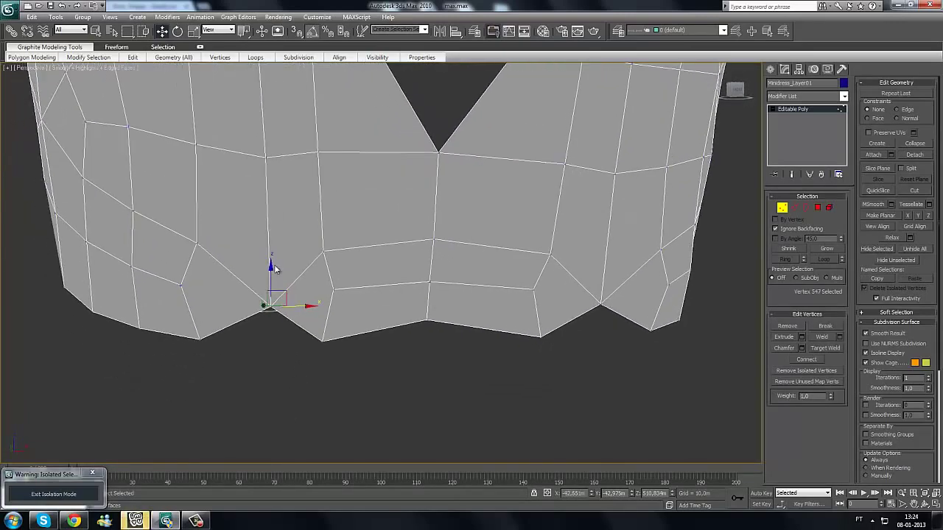
{"action": "left_click_drag", "start_coordinate": [272, 269], "coordinate": [271, 307]}
Step: Lower the raised notch vertex on the right side of the front hem to even out the hemline
{"action": "middle_click_drag", "start_coordinate": [454, 327], "coordinate": [429, 322], "text": "alt"}
{"action": "left_click", "coordinate": [429, 312]}
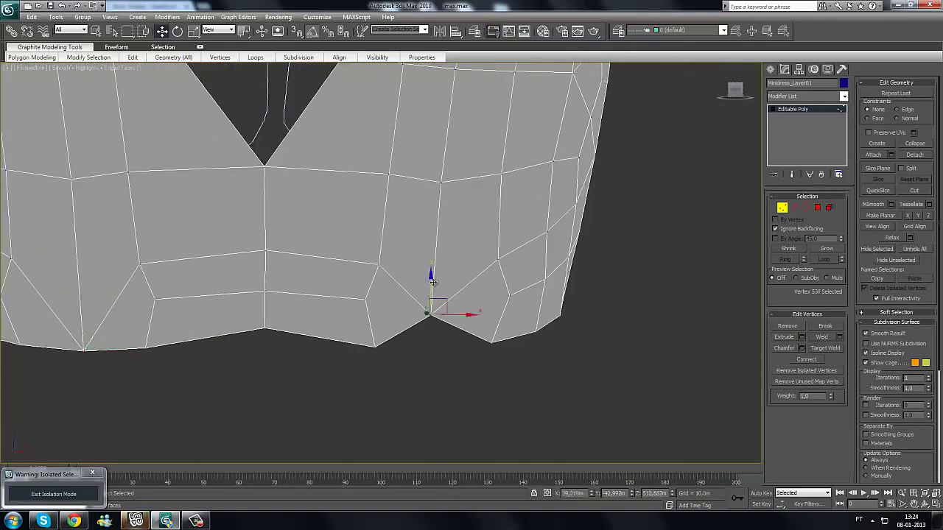
{"action": "left_click_drag", "start_coordinate": [437, 309], "coordinate": [437, 343]}
Step: Select the crotch gap's right edge plus the three horizontal edges below it beside the centre line, and open the Connect Edges settings
{"action": "middle_click_drag", "start_coordinate": [452, 383], "coordinate": [339, 212], "text": "alt"}
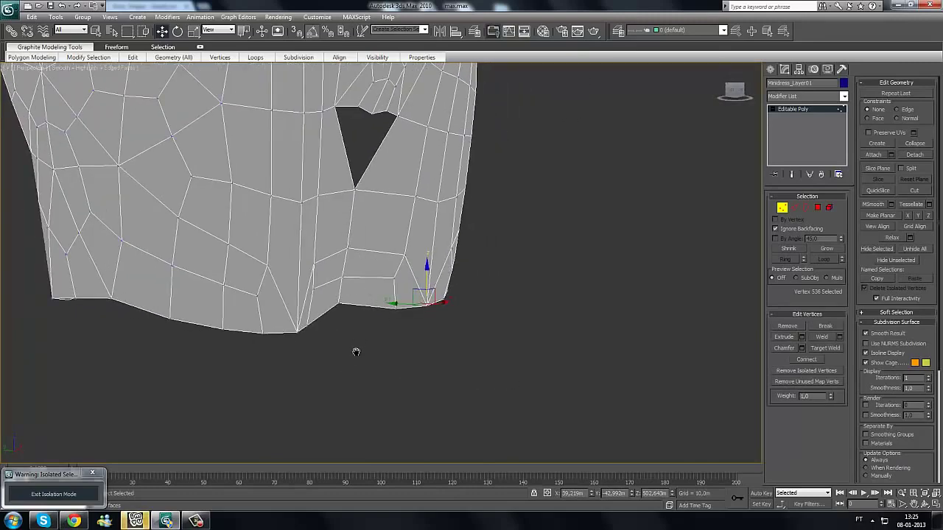
{"action": "middle_click_drag", "start_coordinate": [357, 352], "coordinate": [360, 316], "text": "alt"}
{"action": "middle_click_drag", "start_coordinate": [295, 247], "coordinate": [343, 244]}
{"action": "scroll", "coordinate": [347, 140], "scroll_direction": "up", "scroll_amount": 3}
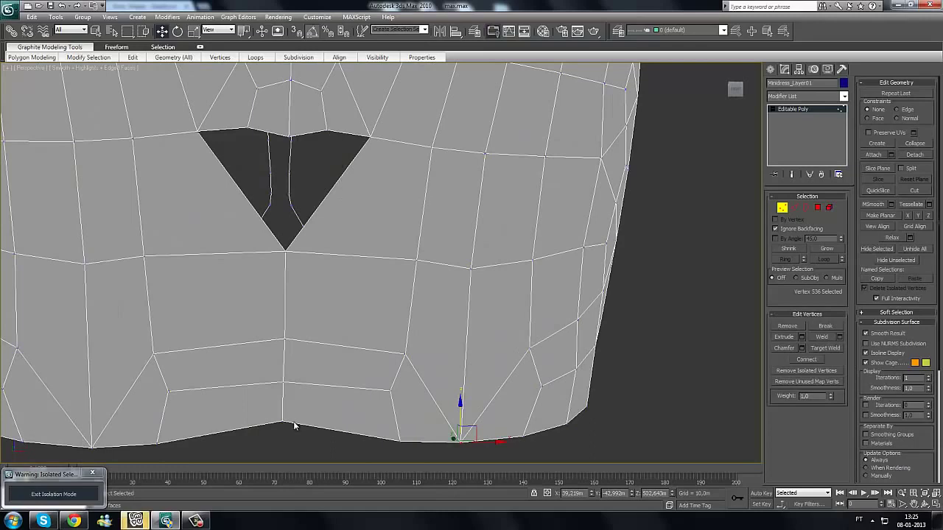
{"action": "left_click", "coordinate": [792, 209]}
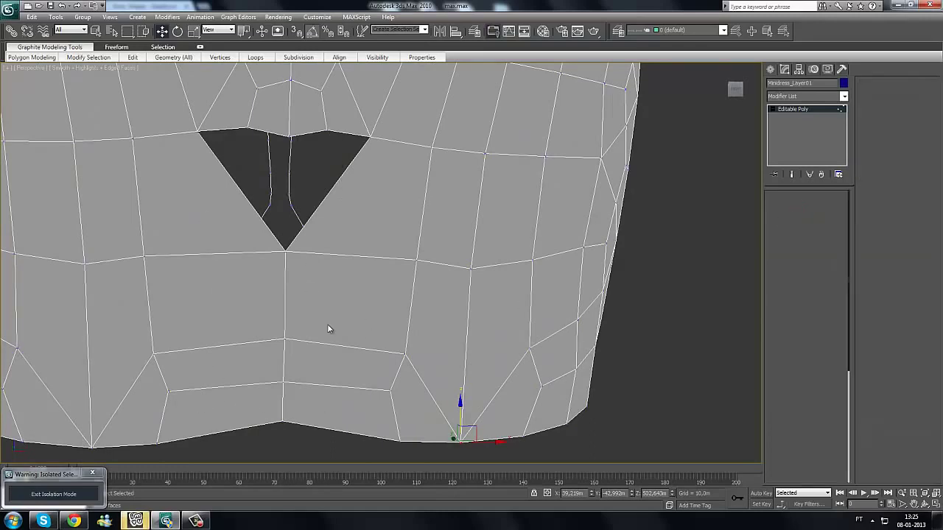
{"action": "left_click", "coordinate": [325, 201]}
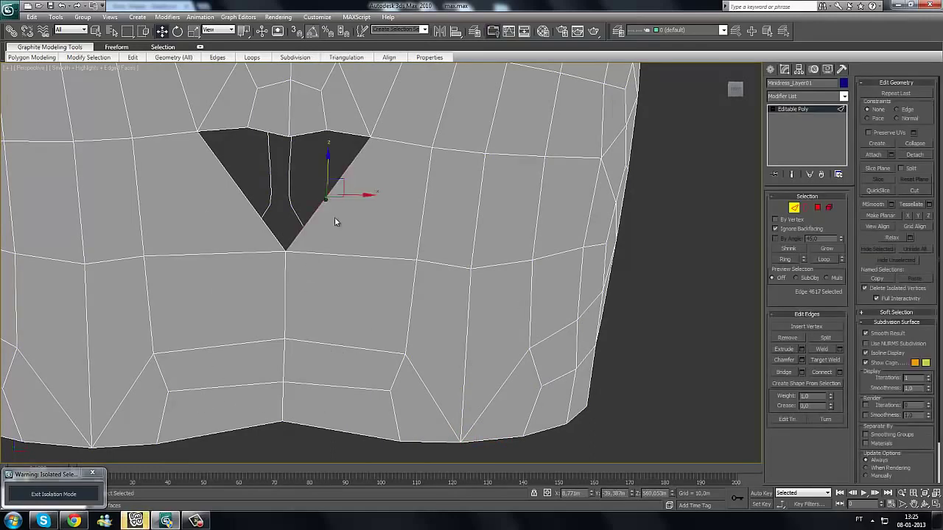
{"action": "left_click", "coordinate": [311, 182]}
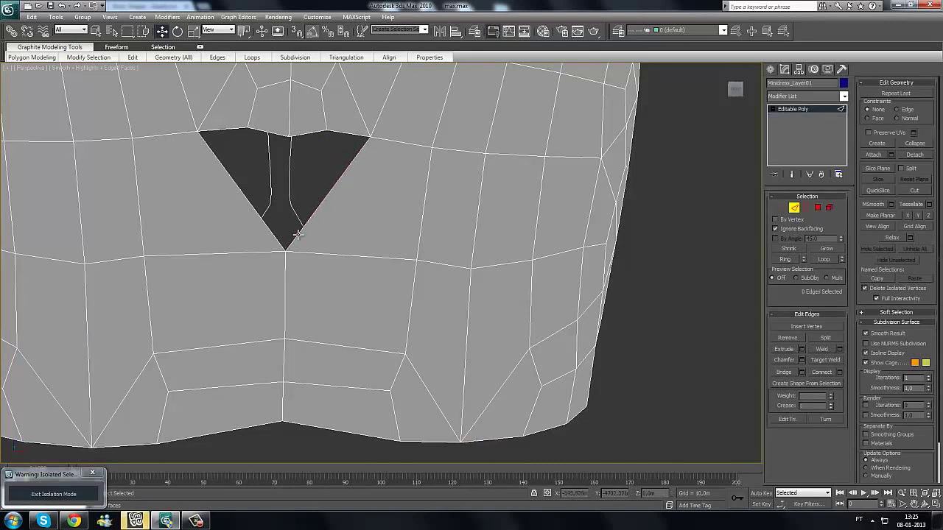
{"action": "left_click", "coordinate": [318, 209]}
{"action": "left_click", "coordinate": [350, 256], "text": "ctrl"}
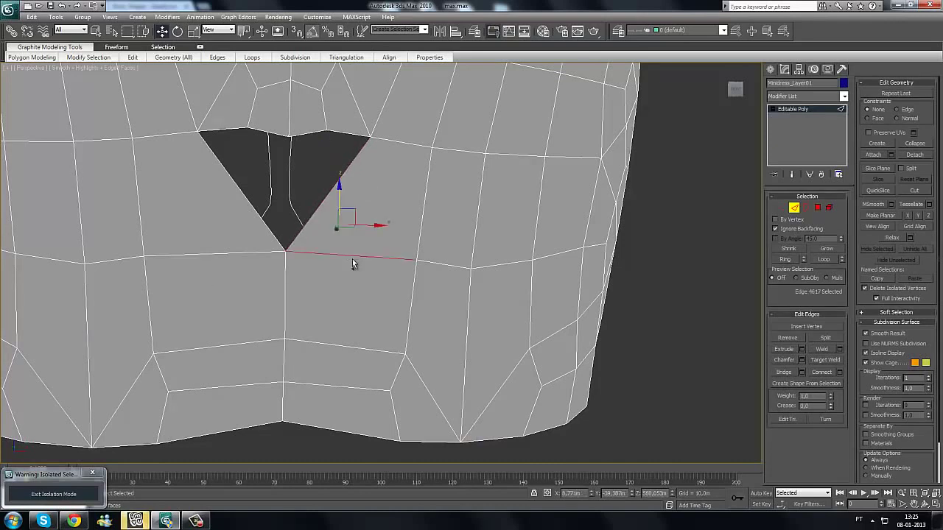
{"action": "left_click", "coordinate": [347, 344], "text": "ctrl"}
{"action": "left_click", "coordinate": [342, 386], "text": "ctrl"}
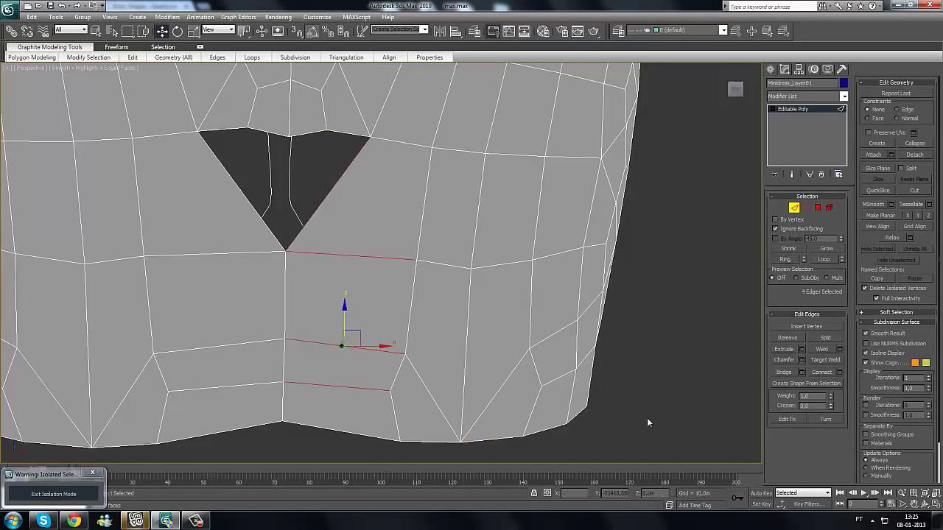
{"action": "key", "text": "ctrl+shift+d"}
{"action": "mouse_move", "coordinate": [799, 402]}
{"action": "left_mouse_down"}
{"action": "mouse_move", "coordinate": [786, 380]}
{"action": "mouse_move", "coordinate": [797, 338]}
{"action": "mouse_move", "coordinate": [756, 382]}
{"action": "mouse_move", "coordinate": [870, 358]}
{"action": "left_mouse_up"}
{"action": "key", "text": "Escape"}
{"action": "left_click", "coordinate": [841, 373]}
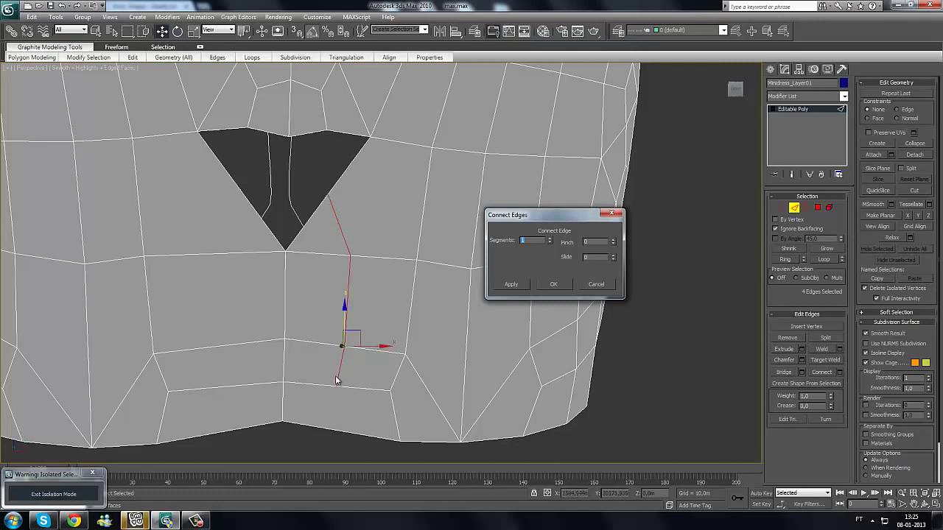
{"action": "left_click", "coordinate": [327, 192]}
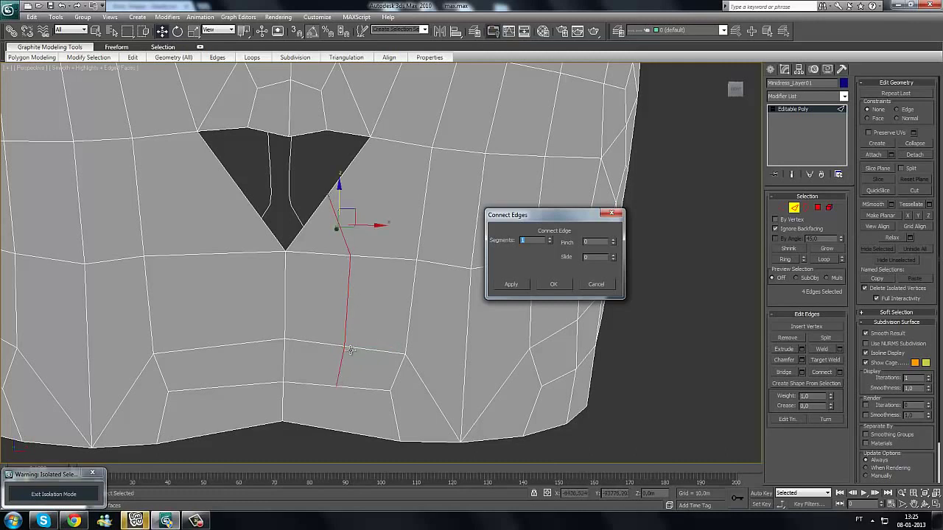
{"action": "left_click", "coordinate": [341, 387]}
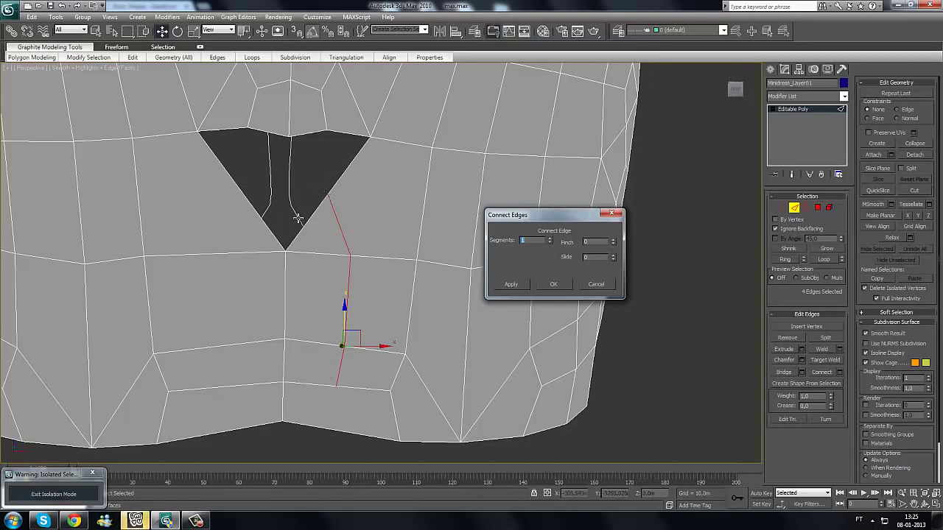
Step: Preview the edge connection with two, three and four segments, and return it to one segment
{"action": "left_click", "coordinate": [549, 238]}
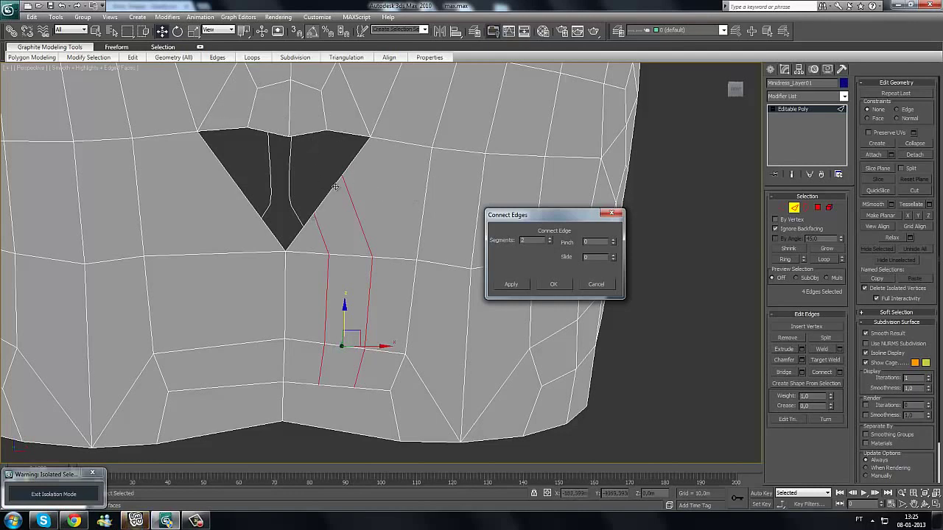
{"action": "left_click", "coordinate": [549, 240]}
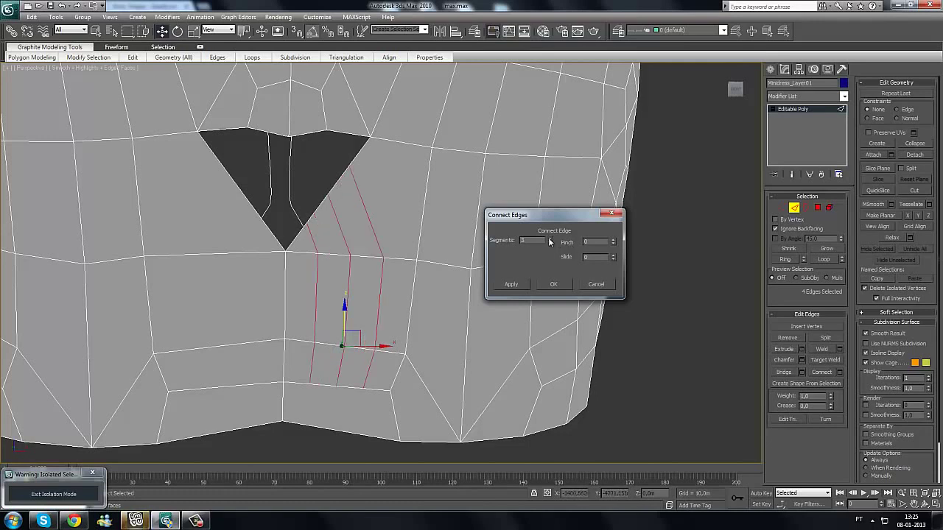
{"action": "left_click", "coordinate": [549, 239]}
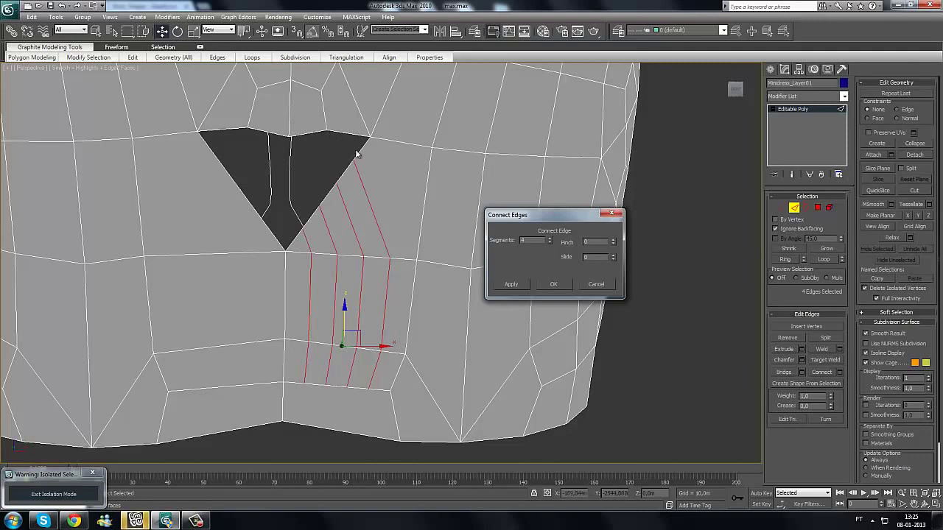
{"action": "left_click", "coordinate": [549, 242]}
{"action": "left_click", "coordinate": [549, 242]}
{"action": "left_click", "coordinate": [550, 242]}
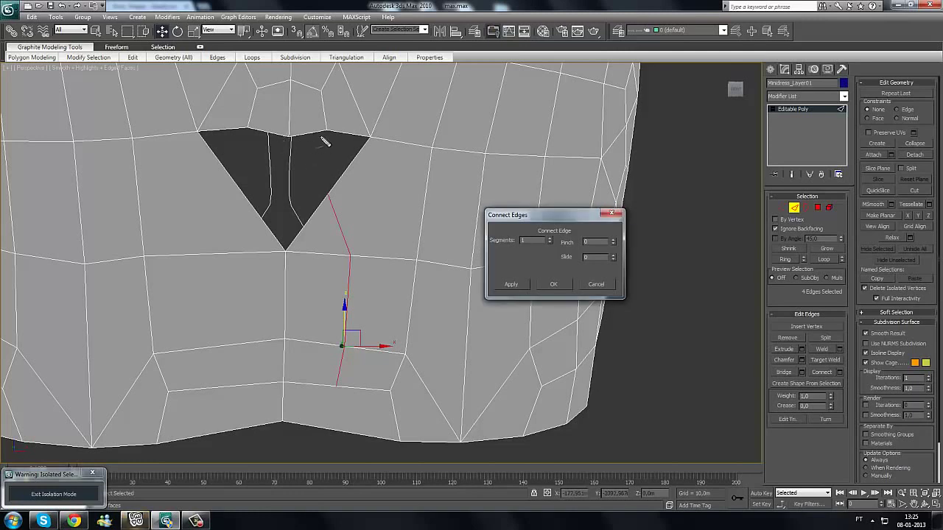
{"action": "mouse_move", "coordinate": [288, 128]}
{"action": "left_mouse_down"}
{"action": "mouse_move", "coordinate": [291, 204]}
{"action": "mouse_move", "coordinate": [277, 178]}
{"action": "mouse_move", "coordinate": [276, 124]}
{"action": "mouse_move", "coordinate": [288, 254]}
{"action": "left_mouse_up"}
{"action": "mouse_move", "coordinate": [293, 135]}
{"action": "left_mouse_down"}
{"action": "mouse_move", "coordinate": [287, 132]}
{"action": "mouse_move", "coordinate": [294, 136]}
{"action": "left_mouse_up"}
{"action": "left_click_drag", "start_coordinate": [286, 247], "coordinate": [288, 235]}
{"action": "mouse_move", "coordinate": [328, 182]}
{"action": "left_mouse_down"}
{"action": "mouse_move", "coordinate": [318, 204]}
{"action": "mouse_move", "coordinate": [335, 186]}
{"action": "left_mouse_up"}
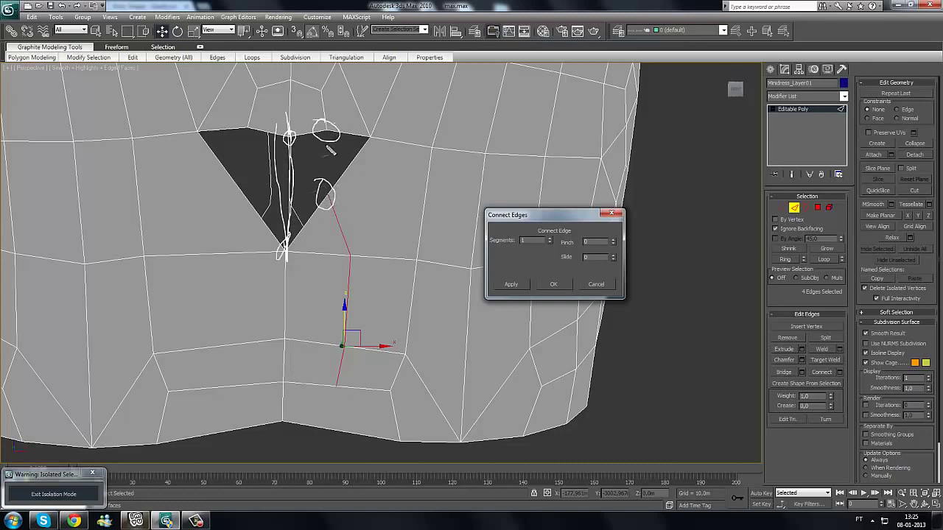
{"action": "left_click_drag", "start_coordinate": [324, 144], "coordinate": [318, 122]}
{"action": "mouse_move", "coordinate": [381, 134]}
{"action": "left_mouse_down"}
{"action": "mouse_move", "coordinate": [359, 158]}
{"action": "mouse_move", "coordinate": [377, 140]}
{"action": "left_mouse_up"}
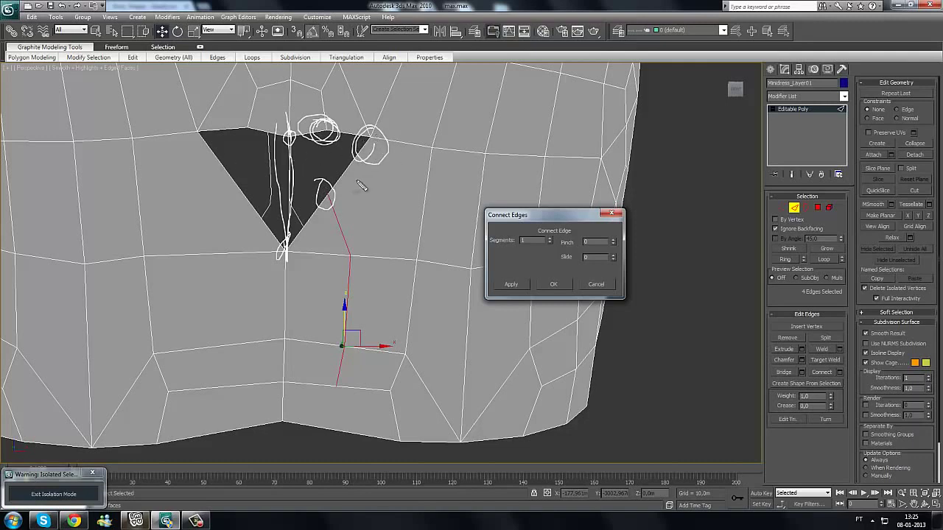
{"action": "mouse_move", "coordinate": [243, 146]}
{"action": "left_mouse_down"}
{"action": "mouse_move", "coordinate": [254, 120]}
{"action": "mouse_move", "coordinate": [248, 140]}
{"action": "left_mouse_up"}
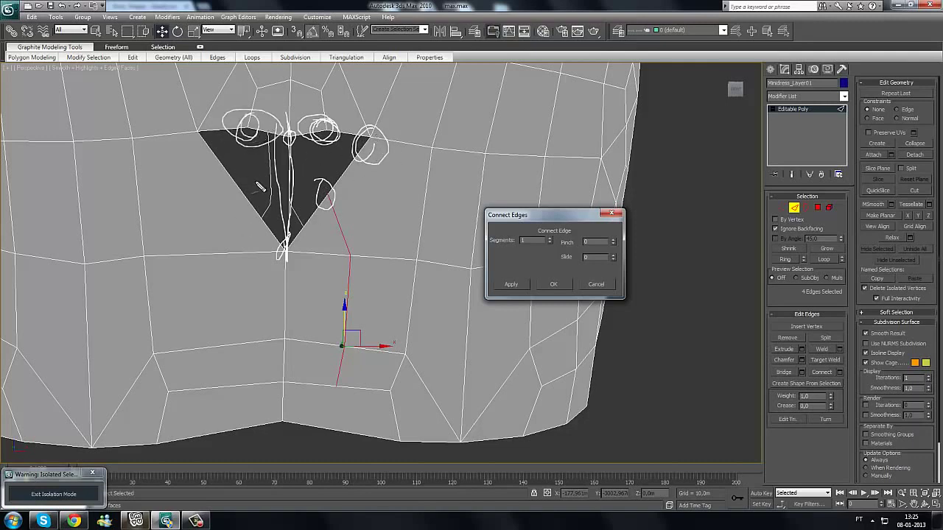
{"action": "mouse_move", "coordinate": [262, 185]}
{"action": "left_mouse_down"}
{"action": "mouse_move", "coordinate": [236, 192]}
{"action": "mouse_move", "coordinate": [257, 186]}
{"action": "left_mouse_up"}
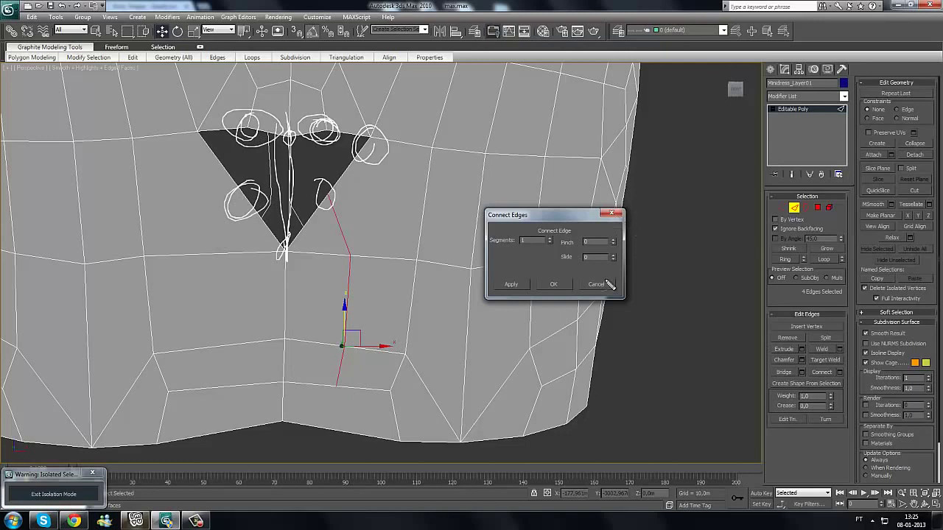
{"action": "key", "text": "Escape"}
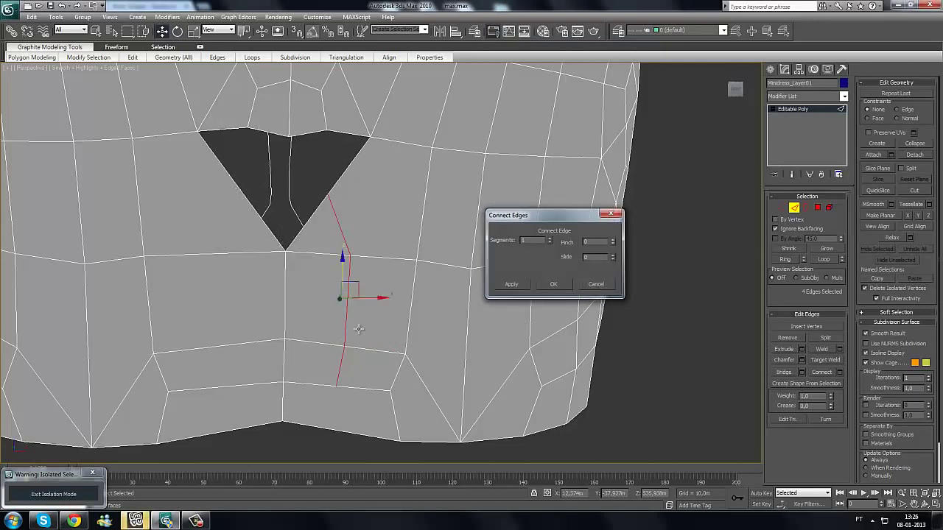
Step: Apply the one-segment connection right of the centre line, and connect the four matching edges on the left with one segment
{"action": "left_click", "coordinate": [557, 286]}
{"action": "left_click", "coordinate": [250, 383]}
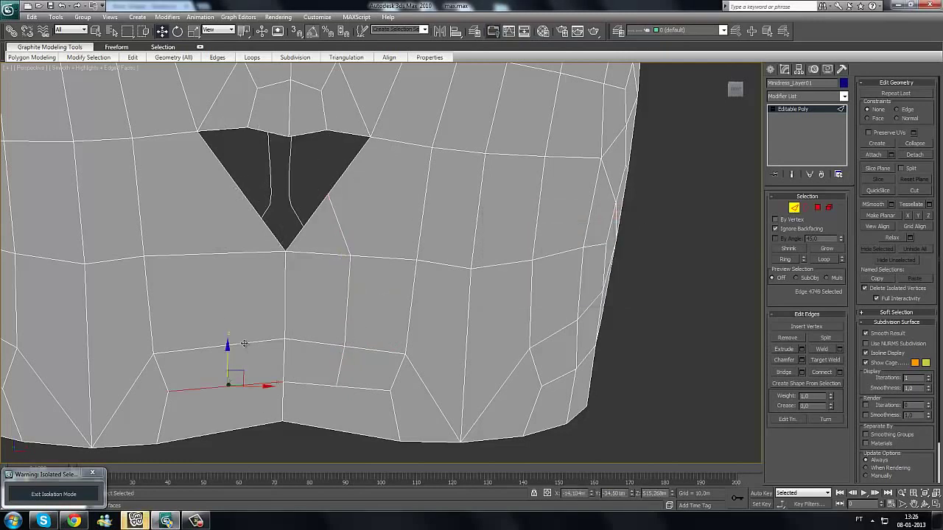
{"action": "left_click", "coordinate": [243, 344], "text": "ctrl"}
{"action": "left_click", "coordinate": [239, 253], "text": "ctrl"}
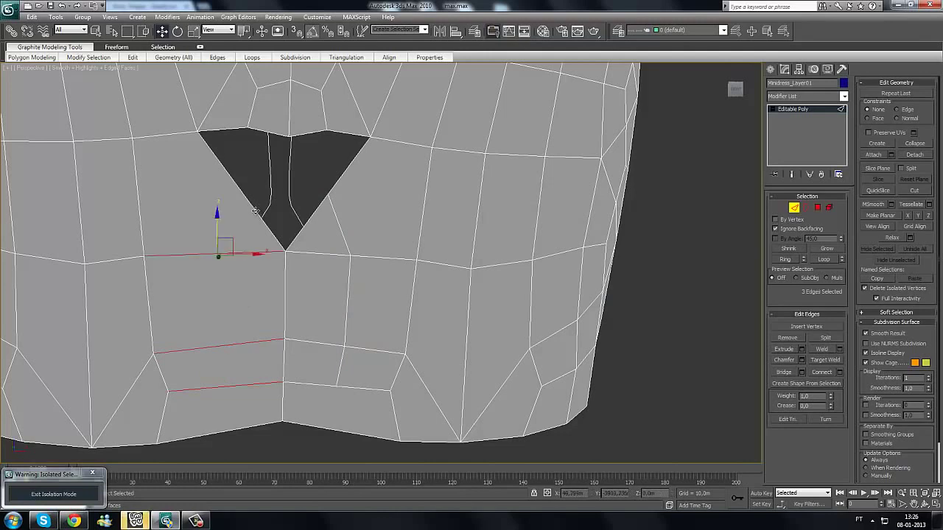
{"action": "left_click", "coordinate": [258, 212], "text": "ctrl"}
{"action": "left_click", "coordinate": [839, 373]}
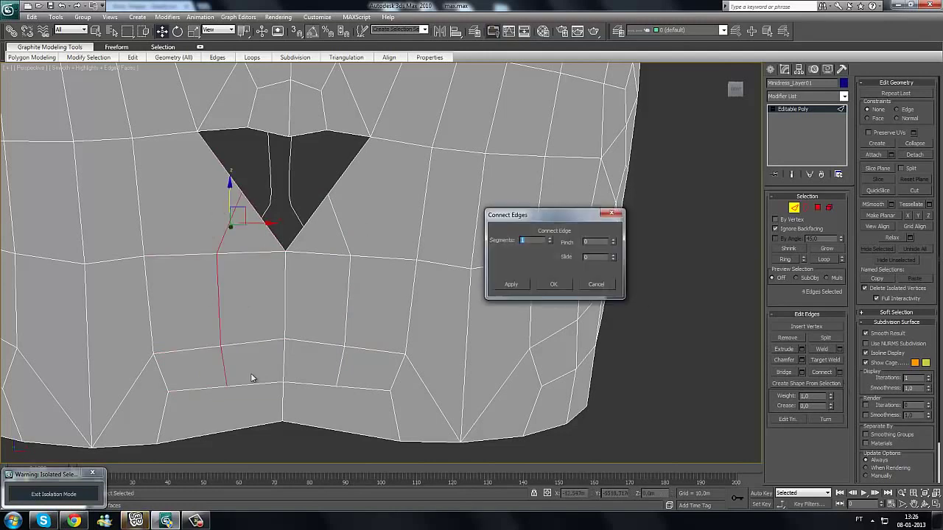
{"action": "left_click_drag", "start_coordinate": [573, 212], "coordinate": [584, 200]}
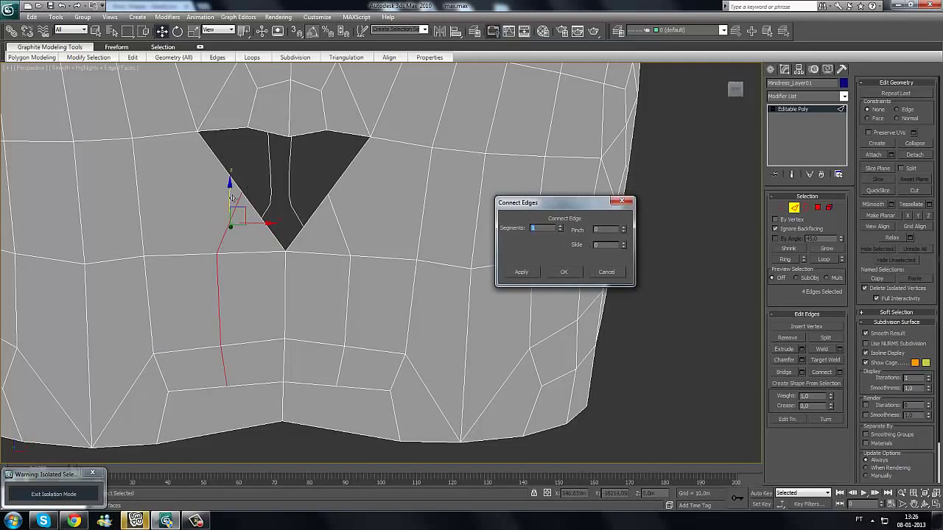
{"action": "left_click", "coordinate": [575, 272]}
Step: Close the front crotch gap by target-welding its upper centre vertex to the V tip and both side vertices to the new side-edge vertices
{"action": "middle_click_drag", "start_coordinate": [393, 384], "coordinate": [419, 413]}
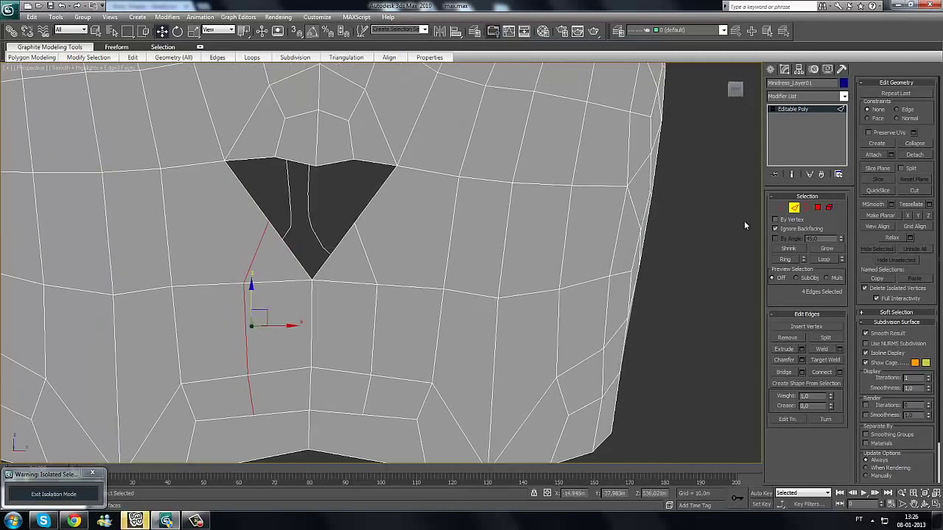
{"action": "left_click", "coordinate": [781, 207]}
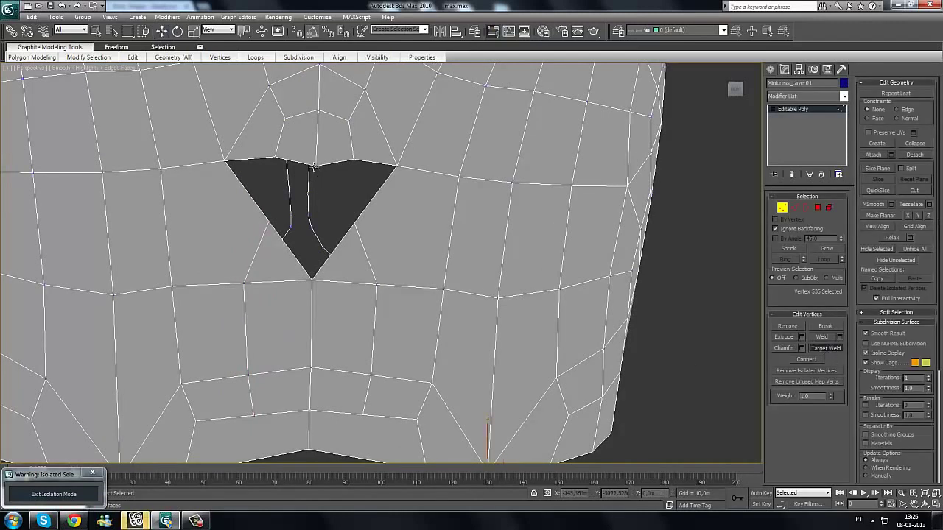
{"action": "left_click", "coordinate": [313, 279]}
{"action": "right_click", "coordinate": [355, 169]}
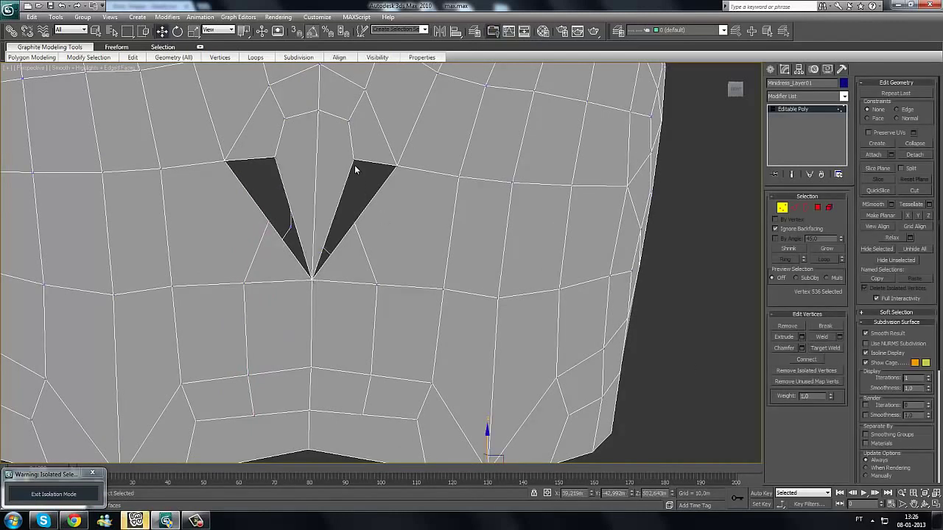
{"action": "left_click", "coordinate": [830, 348]}
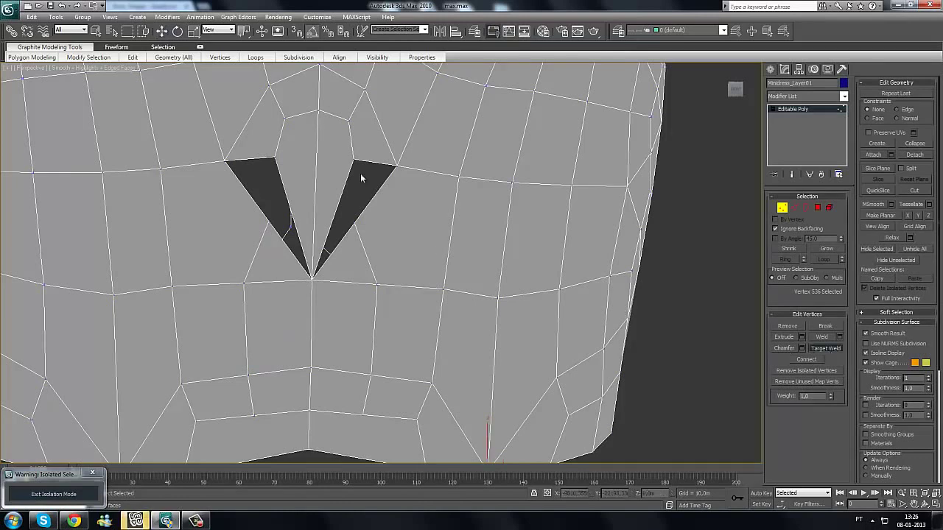
{"action": "left_click", "coordinate": [354, 224]}
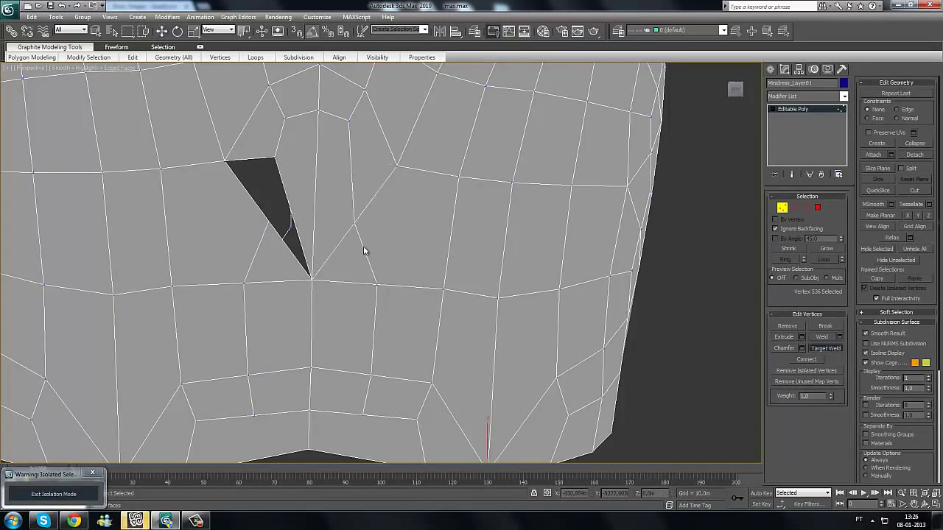
{"action": "left_click", "coordinate": [273, 159]}
{"action": "left_click", "coordinate": [270, 223]}
{"action": "right_click", "coordinate": [397, 280]}
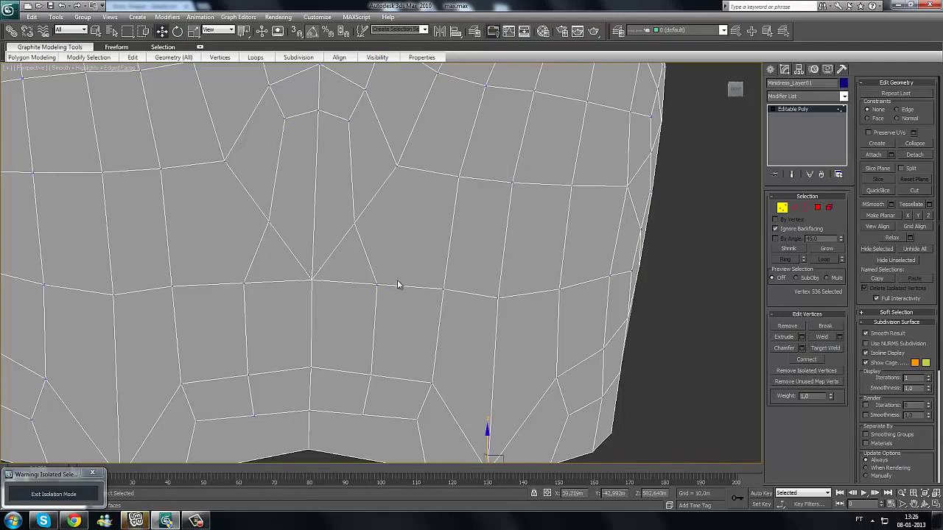
{"action": "scroll", "coordinate": [392, 274], "scroll_direction": "down", "scroll_amount": 4}
{"action": "middle_click_drag", "start_coordinate": [386, 266], "coordinate": [471, 278], "text": "alt"}
{"action": "left_click", "coordinate": [793, 211]}
{"action": "middle_click_drag", "start_coordinate": [375, 316], "coordinate": [324, 295]}
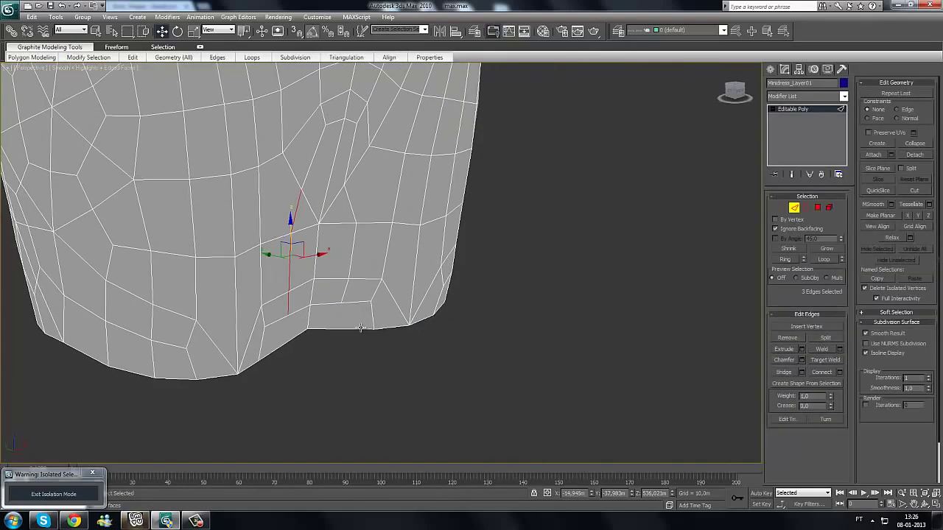
{"action": "left_click", "coordinate": [782, 207]}
{"action": "left_click", "coordinate": [408, 321]}
{"action": "left_click", "coordinate": [306, 311]}
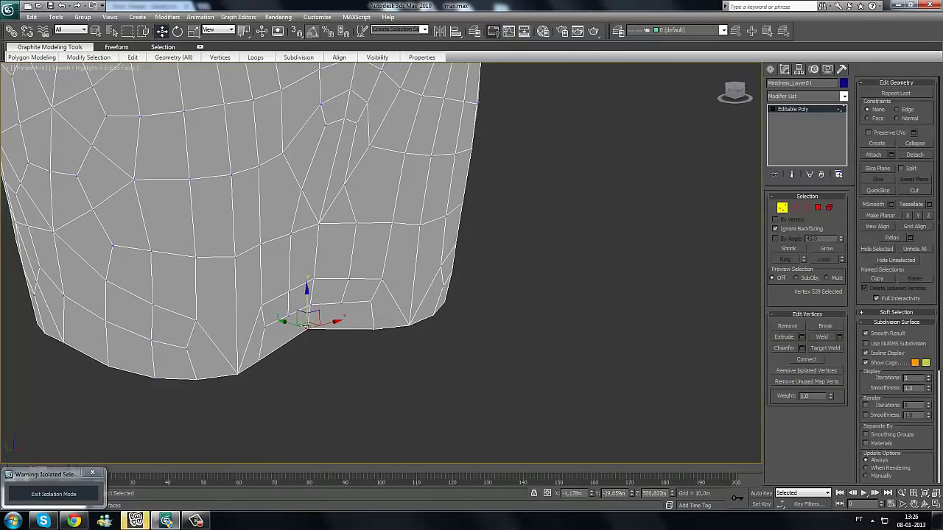
Step: Select the three vertical edges on the front centre line from the hem upward, and shift them slightly forward along Y
{"action": "left_click", "coordinate": [793, 209]}
{"action": "middle_click_drag", "start_coordinate": [325, 358], "coordinate": [325, 342]}
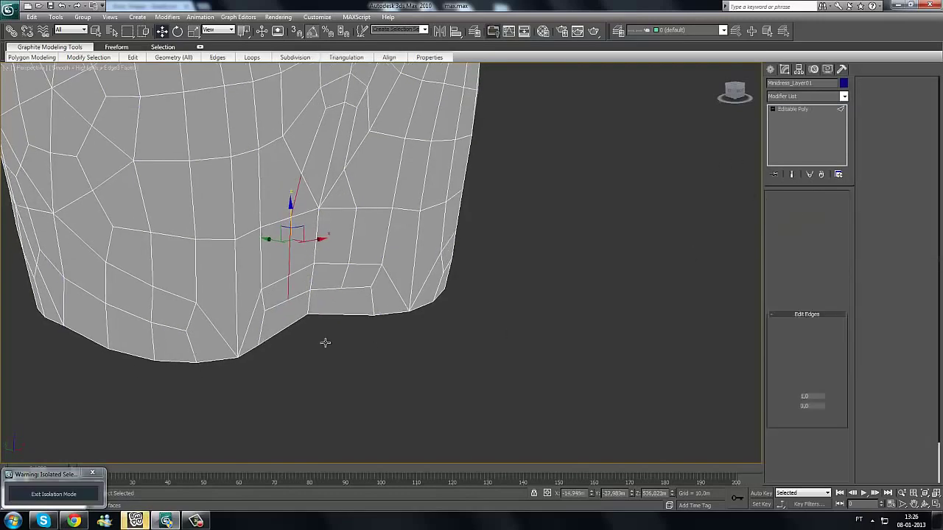
{"action": "scroll", "coordinate": [325, 342], "scroll_direction": "up", "scroll_amount": 3}
{"action": "left_click", "coordinate": [267, 282]}
{"action": "left_click", "coordinate": [273, 275], "text": "ctrl"}
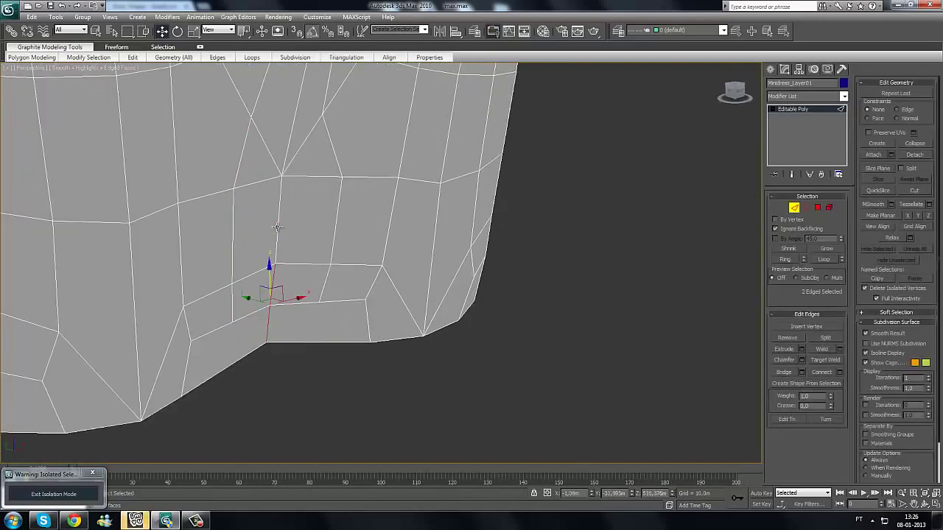
{"action": "left_click", "coordinate": [281, 197], "text": "ctrl"}
{"action": "scroll", "coordinate": [323, 257], "scroll_direction": "down", "scroll_amount": 2}
{"action": "middle_click_drag", "start_coordinate": [322, 257], "coordinate": [366, 276], "text": "alt"}
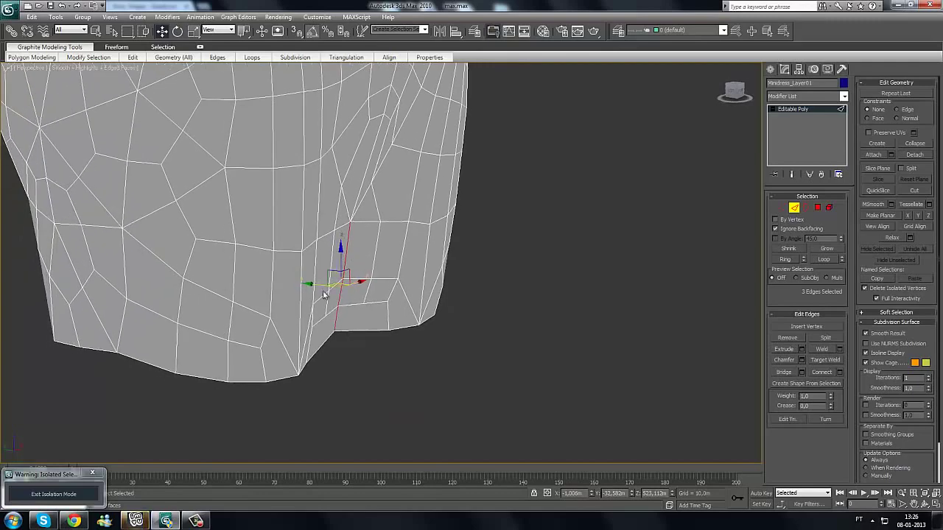
{"action": "mouse_move", "coordinate": [321, 284]}
{"action": "left_mouse_down"}
{"action": "mouse_move", "coordinate": [333, 284]}
{"action": "mouse_move", "coordinate": [323, 285]}
{"action": "left_mouse_up"}
Step: Pull the two vertices flanking the front centre line above the closed gap forward along Y by about 2.8 m and 2.4 m
{"action": "left_click", "coordinate": [783, 207]}
{"action": "scroll", "coordinate": [375, 214], "scroll_direction": "up", "scroll_amount": 3}
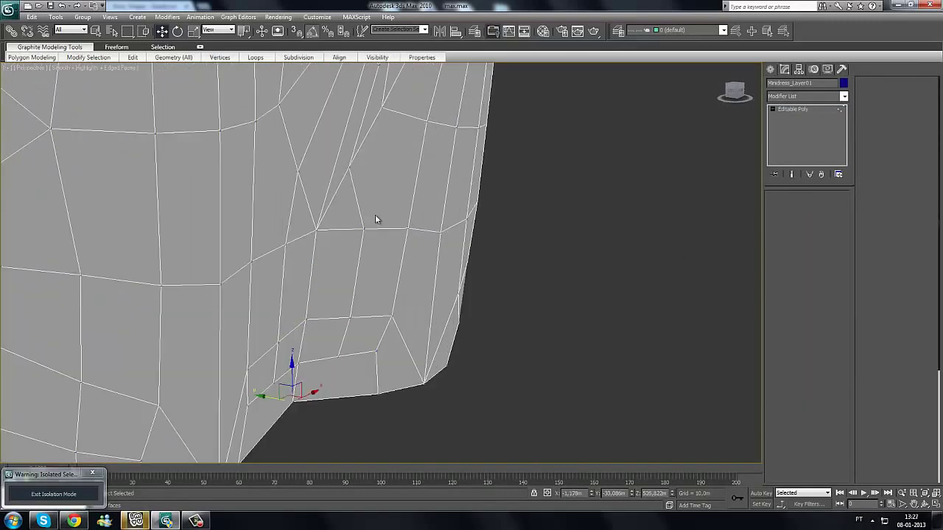
{"action": "left_click", "coordinate": [348, 169]}
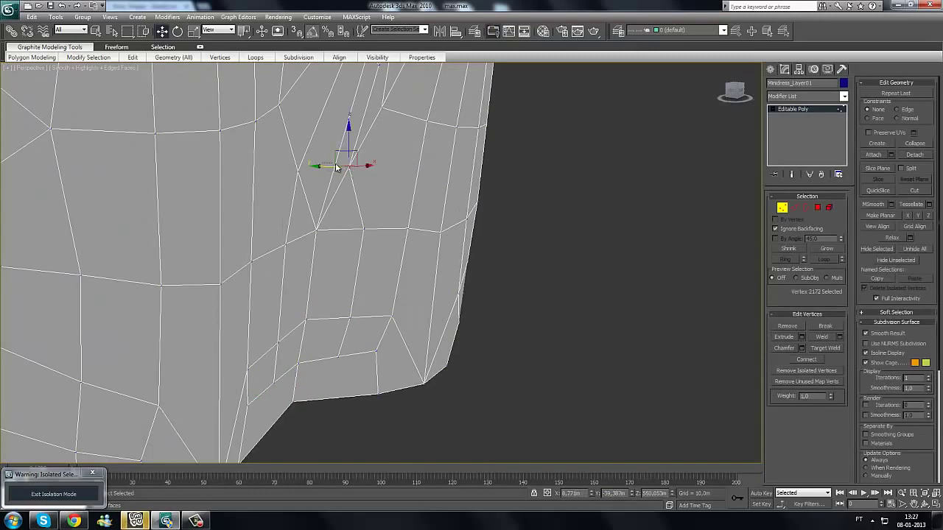
{"action": "left_click_drag", "start_coordinate": [320, 166], "coordinate": [335, 165]}
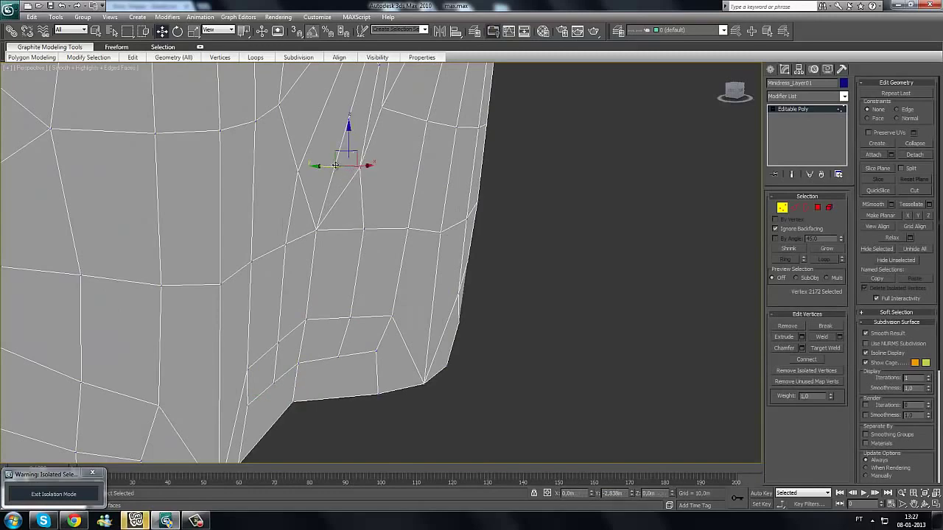
{"action": "left_click", "coordinate": [298, 175]}
{"action": "left_click", "coordinate": [297, 171]}
{"action": "middle_click_drag", "start_coordinate": [357, 191], "coordinate": [338, 197], "text": "alt"}
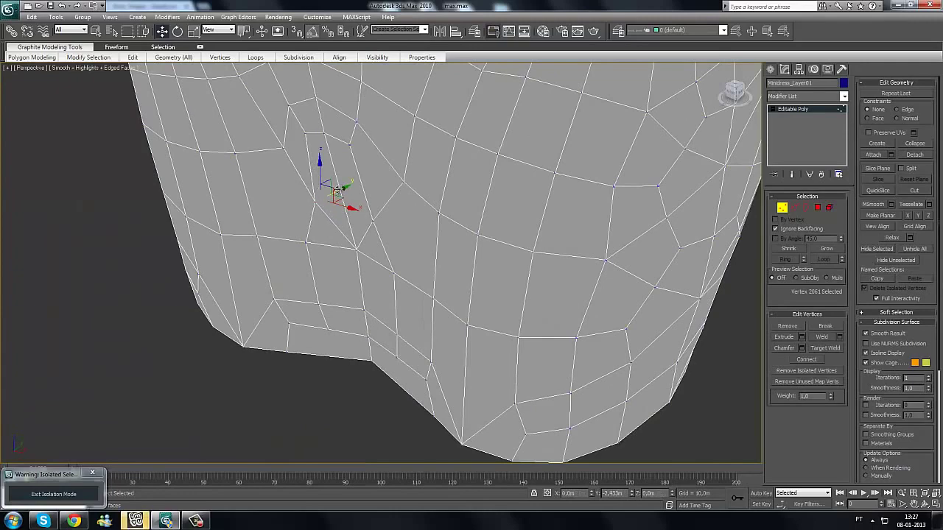
Step: Pull the front centre line's hem vertex and the two vertices above it forward along Y to smooth the profile
{"action": "middle_click_drag", "start_coordinate": [364, 311], "coordinate": [341, 344], "text": "alt"}
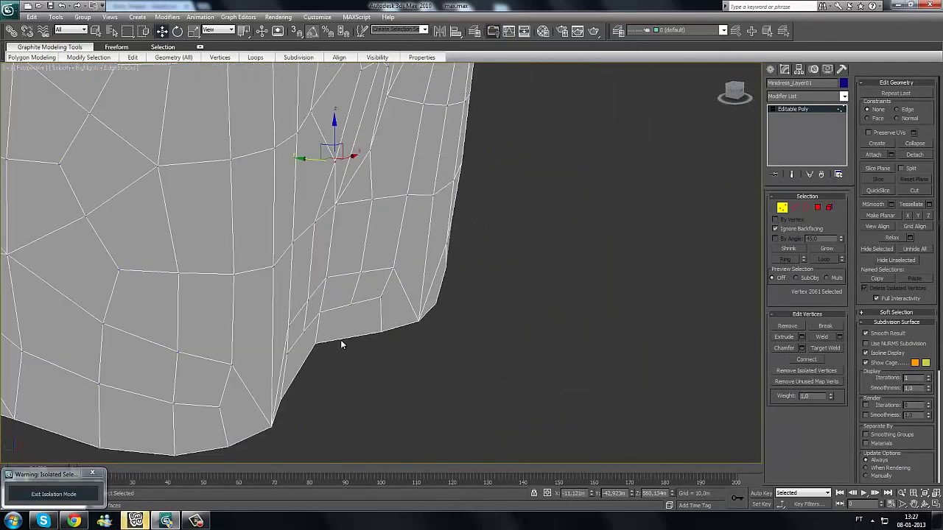
{"action": "left_click", "coordinate": [317, 344]}
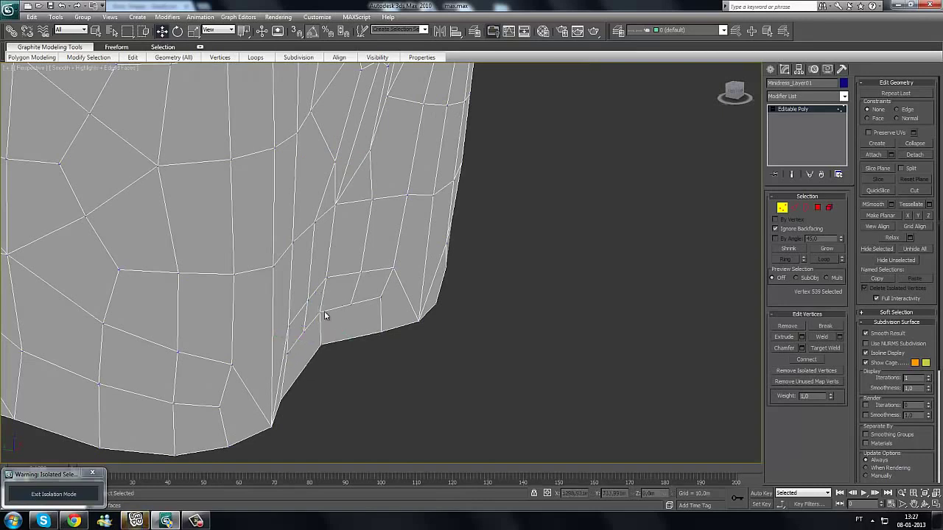
{"action": "left_click", "coordinate": [301, 311]}
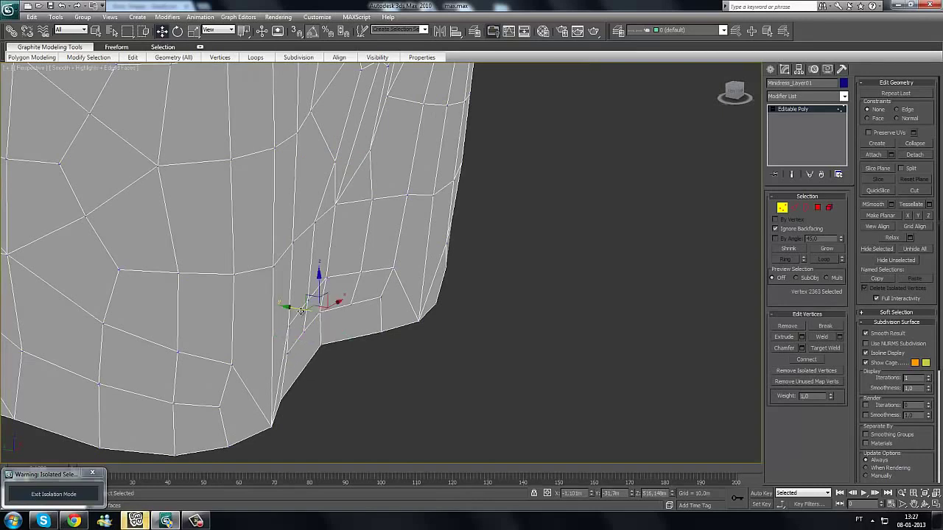
{"action": "left_click", "coordinate": [322, 273]}
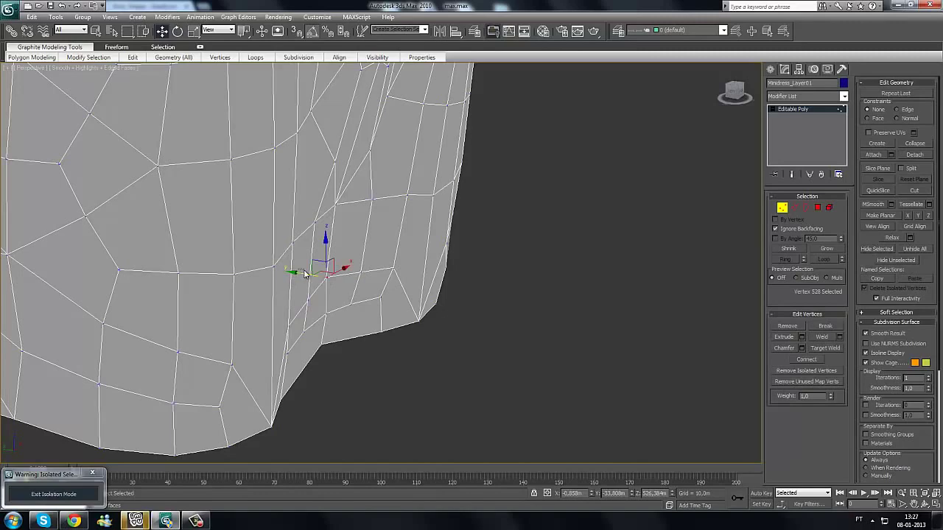
{"action": "left_click_drag", "start_coordinate": [305, 273], "coordinate": [321, 342]}
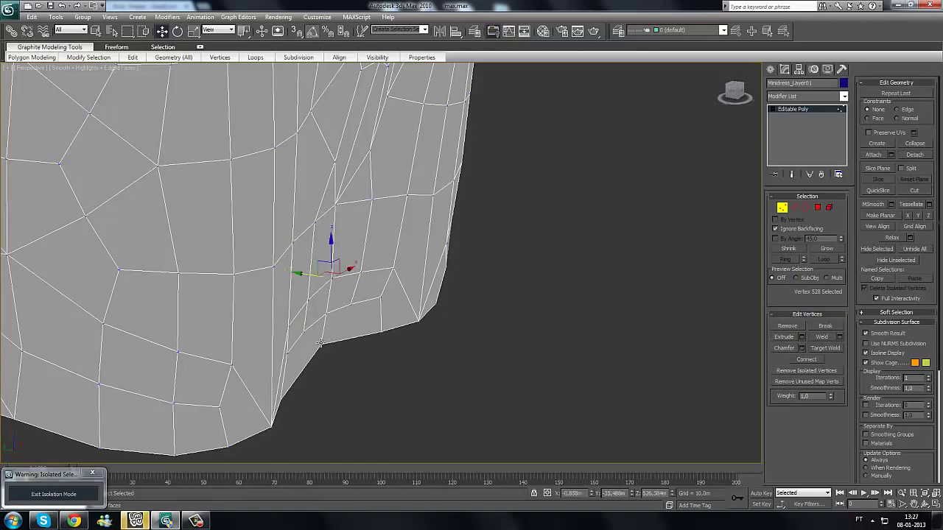
{"action": "left_click", "coordinate": [321, 341]}
{"action": "scroll", "coordinate": [339, 293], "scroll_direction": "down", "scroll_amount": 2}
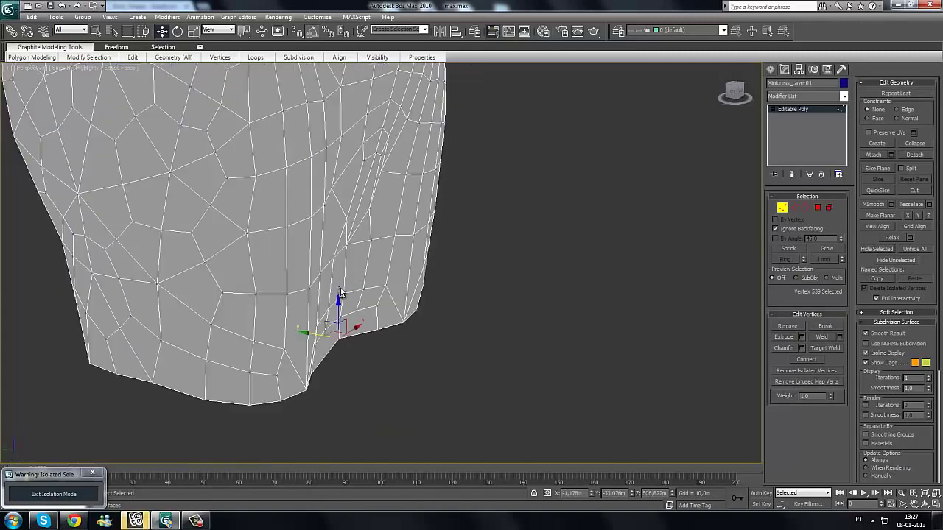
Step: Lower the front centre hem vertex and adjust the neighbouring front hem vertices to even out the front hemline
{"action": "middle_click_drag", "start_coordinate": [340, 293], "coordinate": [402, 274], "text": "alt"}
{"action": "middle_click_drag", "start_coordinate": [398, 334], "coordinate": [410, 322], "text": "alt"}
{"action": "left_click_drag", "start_coordinate": [393, 314], "coordinate": [396, 324]}
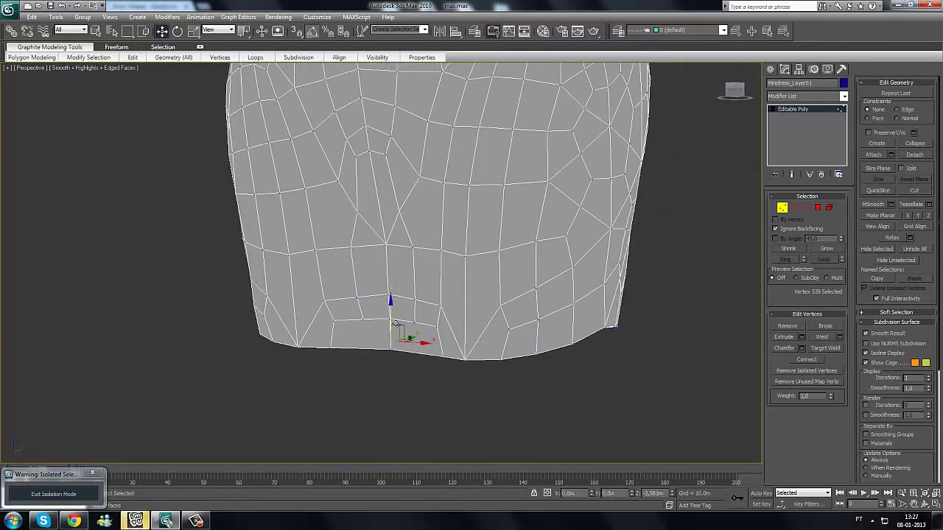
{"action": "middle_click_drag", "start_coordinate": [536, 353], "coordinate": [443, 356], "text": "alt"}
{"action": "left_click", "coordinate": [440, 341]}
{"action": "left_click_drag", "start_coordinate": [442, 341], "coordinate": [476, 341]}
{"action": "left_click", "coordinate": [487, 340]}
{"action": "left_click_drag", "start_coordinate": [486, 308], "coordinate": [490, 323]}
Step: Lower the raised hem vertices on the outer side and back of the avatar's left leg to level its hem
{"action": "middle_click_drag", "start_coordinate": [565, 341], "coordinate": [440, 383], "text": "alt"}
{"action": "left_click", "coordinate": [430, 374]}
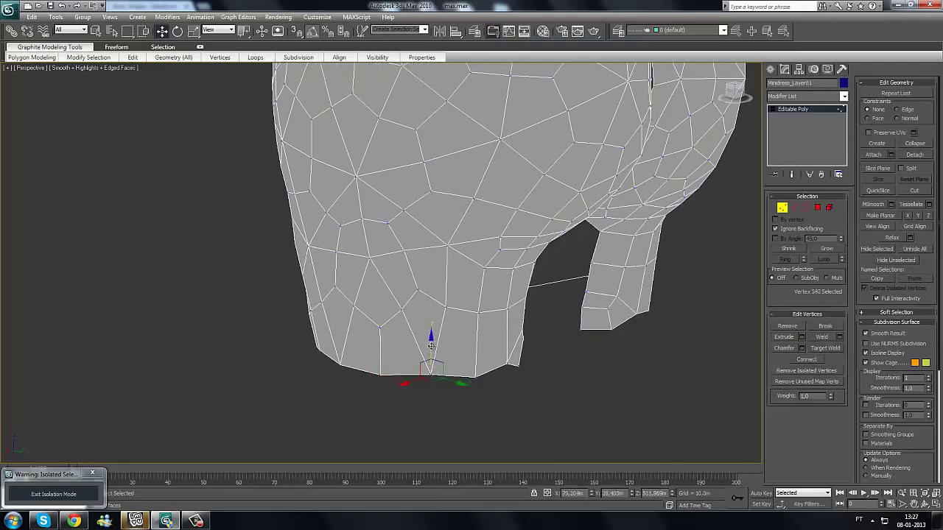
{"action": "left_click_drag", "start_coordinate": [431, 346], "coordinate": [432, 350]}
{"action": "middle_click_drag", "start_coordinate": [570, 346], "coordinate": [419, 353], "text": "alt"}
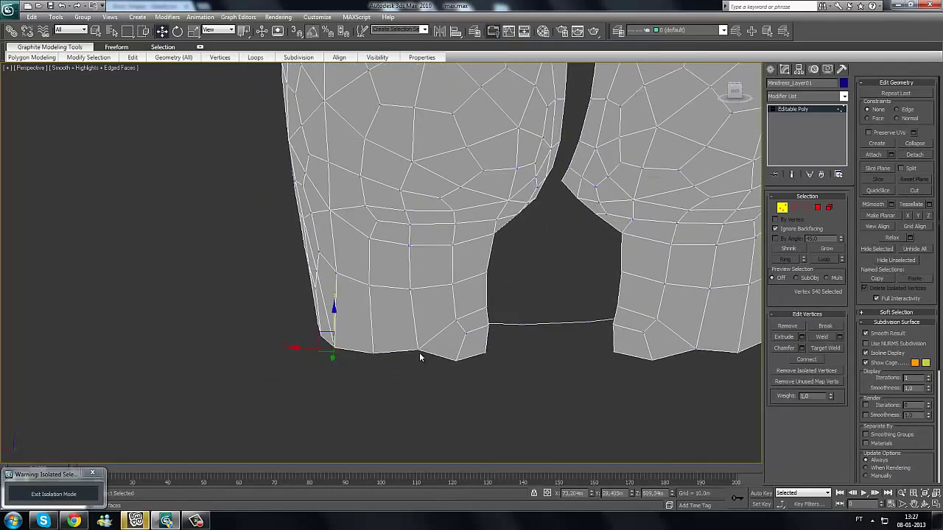
{"action": "left_click", "coordinate": [419, 359]}
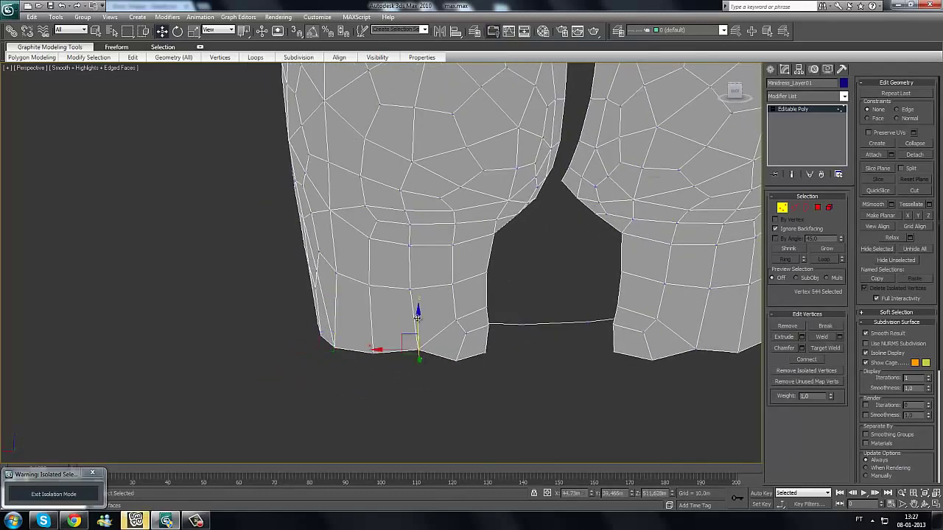
{"action": "left_click", "coordinate": [374, 359]}
{"action": "middle_click_drag", "start_coordinate": [375, 358], "coordinate": [414, 346], "text": "alt"}
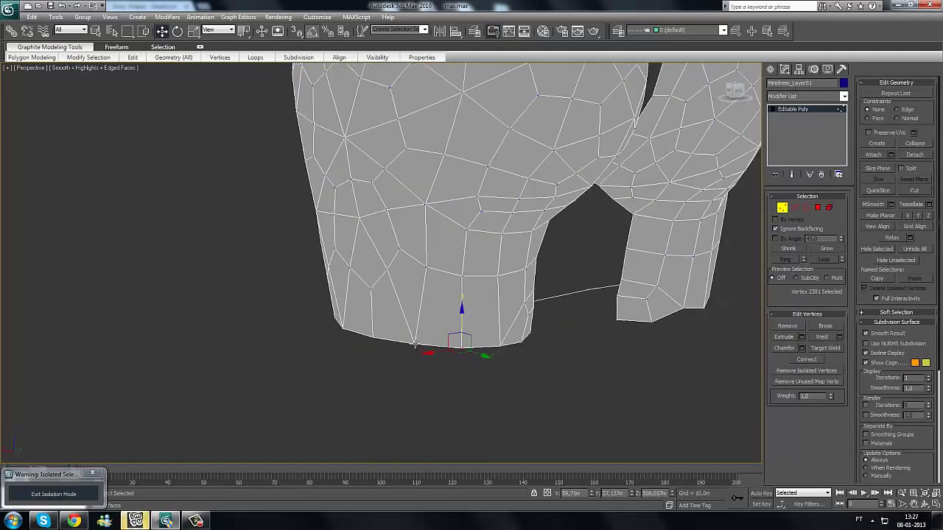
{"action": "left_click", "coordinate": [414, 345]}
Step: Lower the raised hem vertices on the back and outer side of the avatar's right leg to level its hem
{"action": "middle_click_drag", "start_coordinate": [483, 338], "coordinate": [382, 324], "text": "alt"}
{"action": "middle_click_drag", "start_coordinate": [602, 326], "coordinate": [505, 326]}
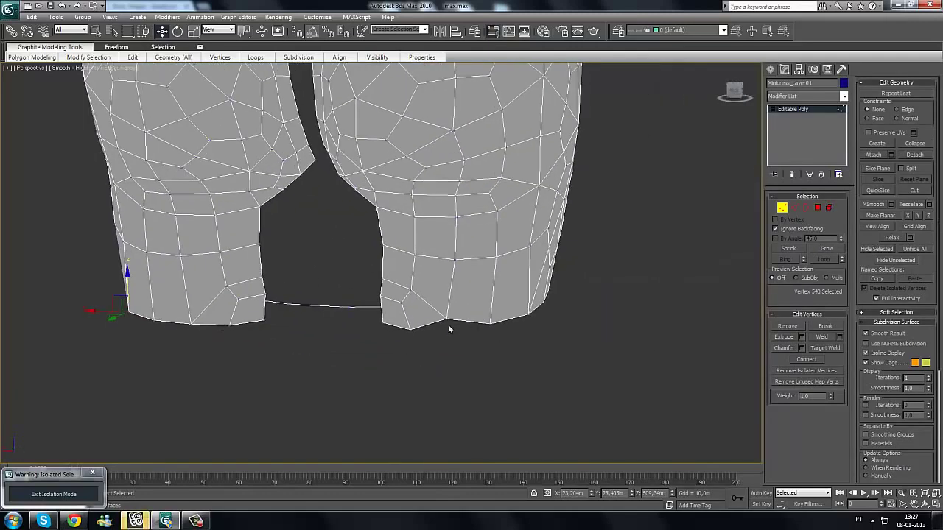
{"action": "left_click", "coordinate": [448, 325]}
{"action": "middle_click_drag", "start_coordinate": [594, 326], "coordinate": [476, 330], "text": "alt"}
{"action": "left_click", "coordinate": [477, 329]}
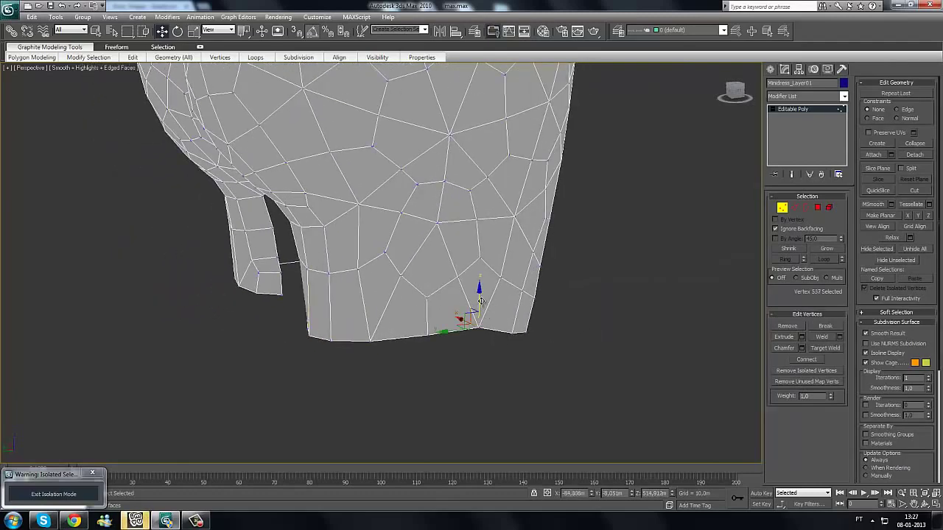
{"action": "left_click", "coordinate": [422, 339]}
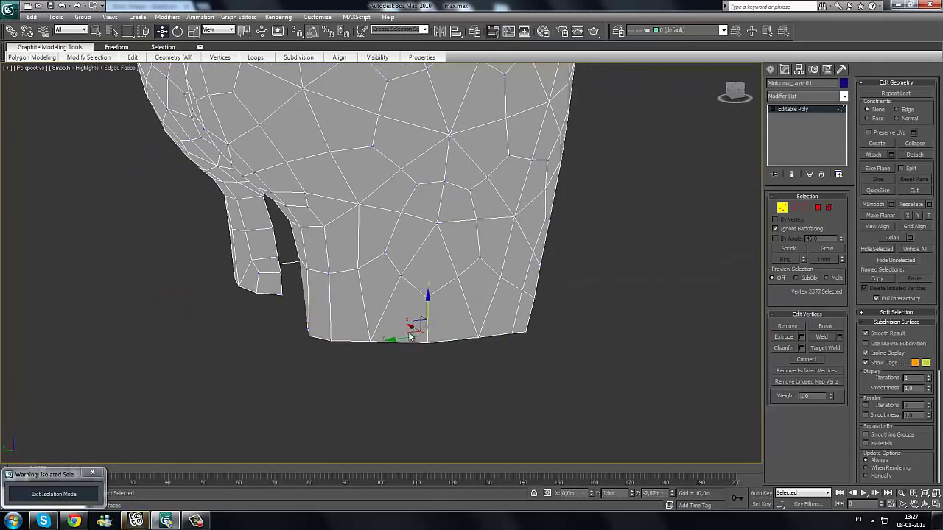
{"action": "left_click_drag", "start_coordinate": [411, 336], "coordinate": [359, 336]}
{"action": "left_click", "coordinate": [374, 345]}
{"action": "left_click", "coordinate": [372, 342]}
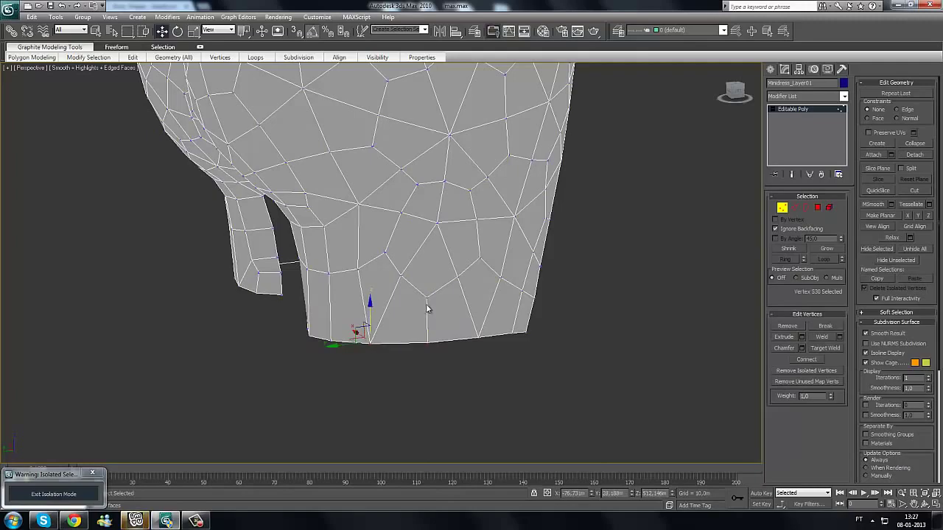
Step: Select the vertices across the front of the lower skirt, and clear the selection
{"action": "middle_click_drag", "start_coordinate": [426, 308], "coordinate": [479, 319], "text": "alt"}
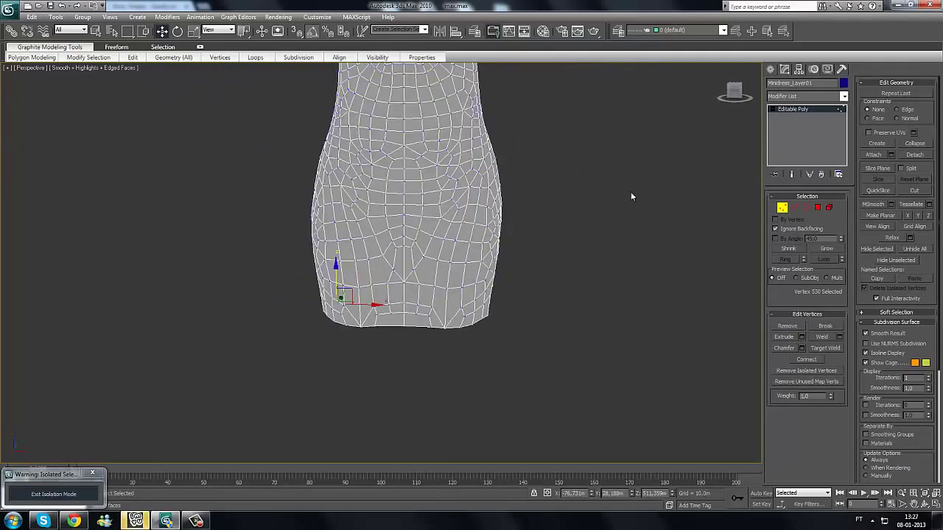
{"action": "scroll", "coordinate": [630, 196], "scroll_direction": "up", "scroll_amount": 3}
{"action": "left_click_drag", "start_coordinate": [630, 146], "coordinate": [213, 398]}
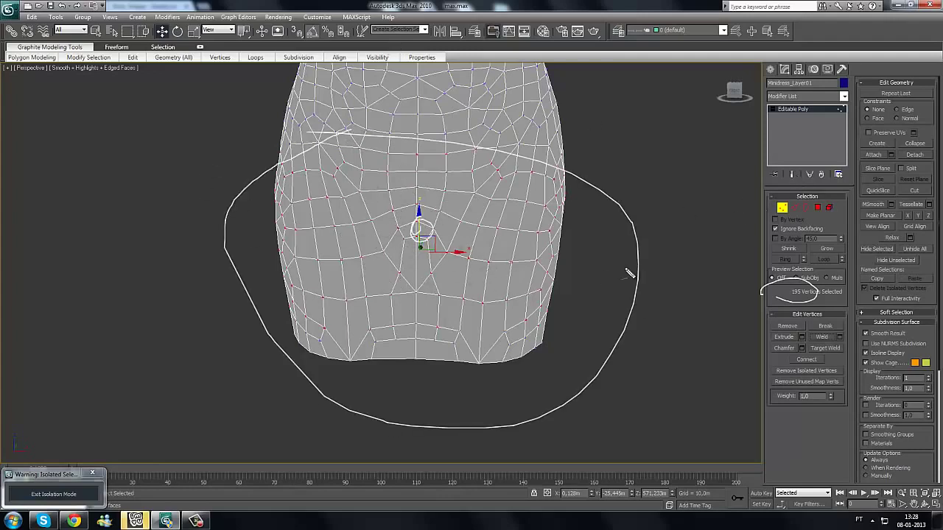
{"action": "middle_click_drag", "start_coordinate": [583, 320], "coordinate": [504, 271], "text": "alt"}
{"action": "left_click", "coordinate": [475, 290]}
Step: From the back, target-weld the left leg's two lowest inner-edge vertices to the matching vertices on the right leg
{"action": "scroll", "coordinate": [398, 311], "scroll_direction": "up", "scroll_amount": 2}
{"action": "middle_click_drag", "start_coordinate": [398, 312], "coordinate": [451, 277]}
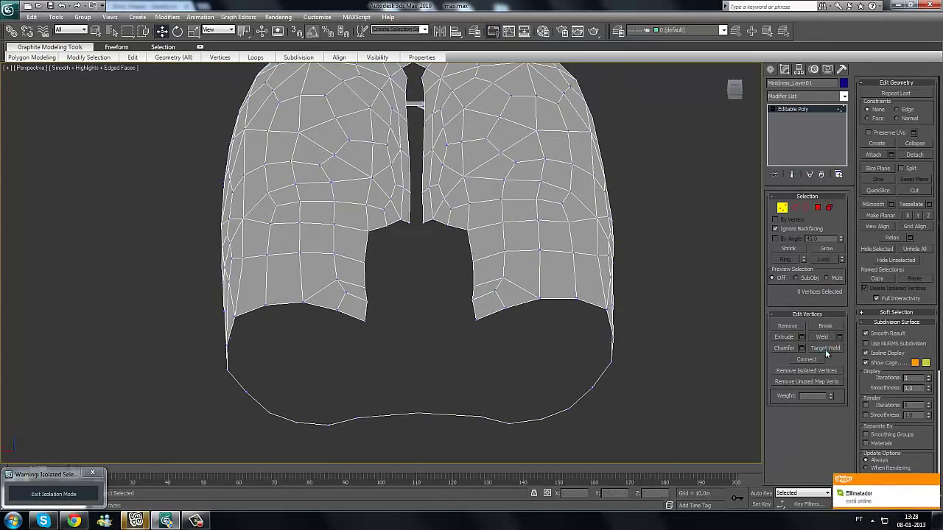
{"action": "middle_click_drag", "start_coordinate": [471, 279], "coordinate": [408, 233], "text": "alt"}
{"action": "scroll", "coordinate": [436, 311], "scroll_direction": "up", "scroll_amount": 2}
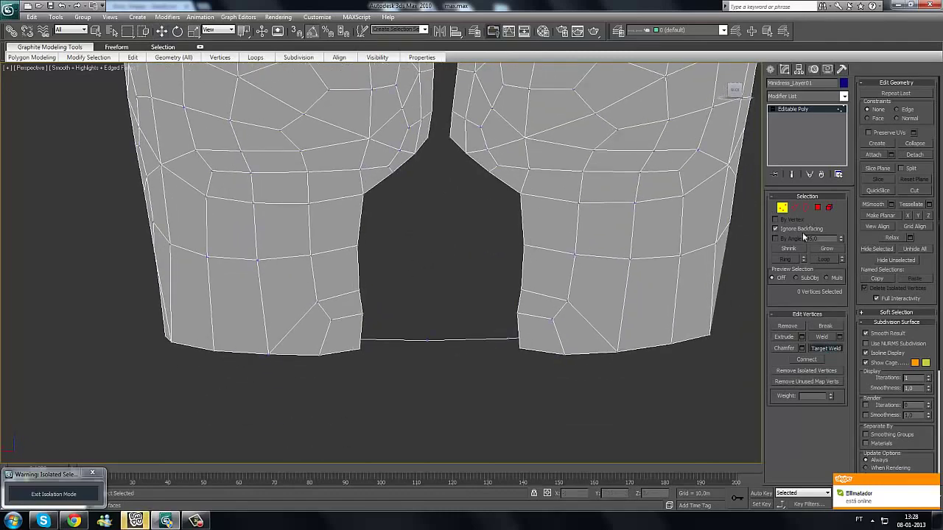
{"action": "left_click", "coordinate": [360, 350]}
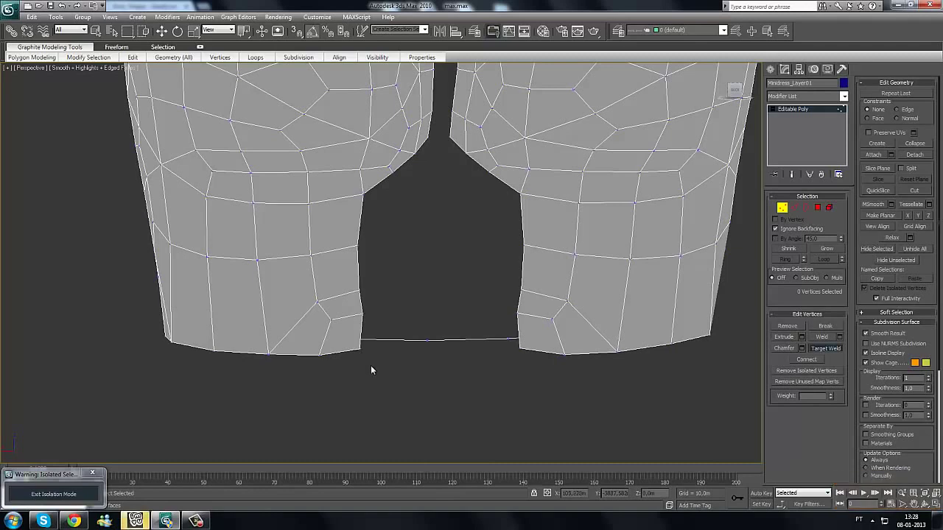
{"action": "left_click", "coordinate": [518, 344]}
{"action": "left_click", "coordinate": [364, 318]}
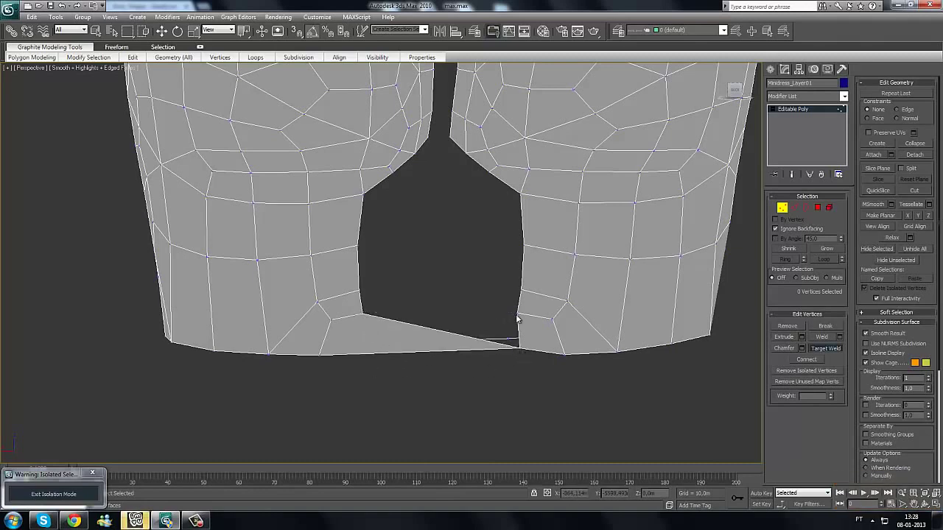
{"action": "left_click", "coordinate": [517, 316]}
Step: Target-weld the left leg's next two inner-edge vertices up the back gap to their counterparts on the right leg
{"action": "middle_click_drag", "start_coordinate": [501, 346], "coordinate": [483, 345], "text": "alt"}
{"action": "left_click", "coordinate": [372, 299]}
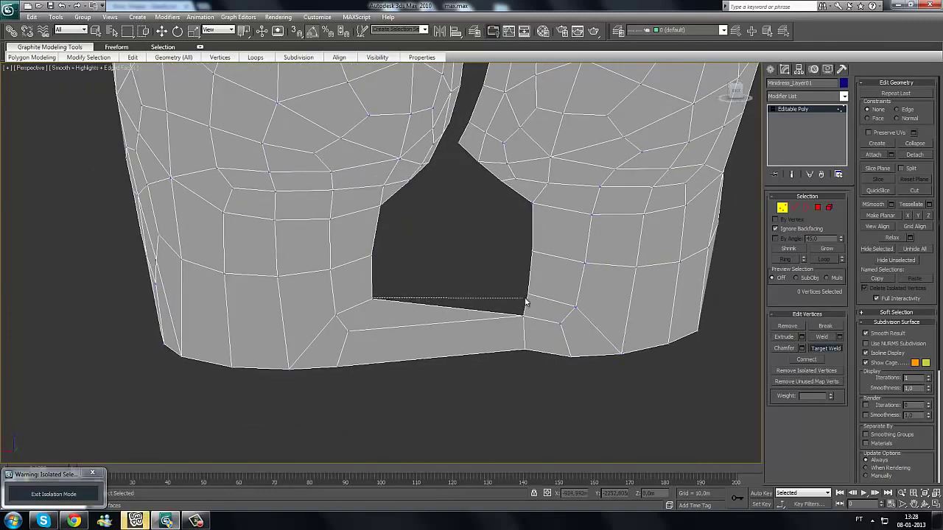
{"action": "left_click", "coordinate": [527, 295]}
{"action": "left_click", "coordinate": [368, 251]}
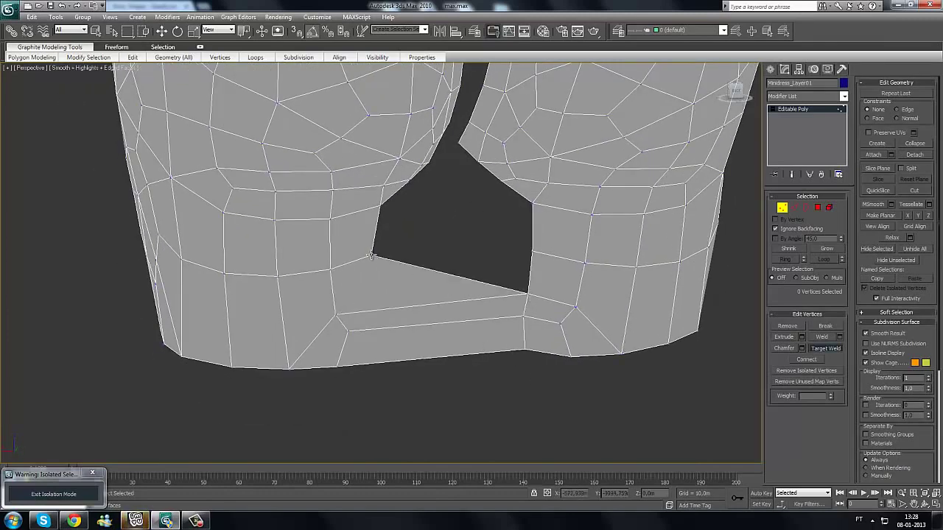
{"action": "left_click", "coordinate": [533, 251]}
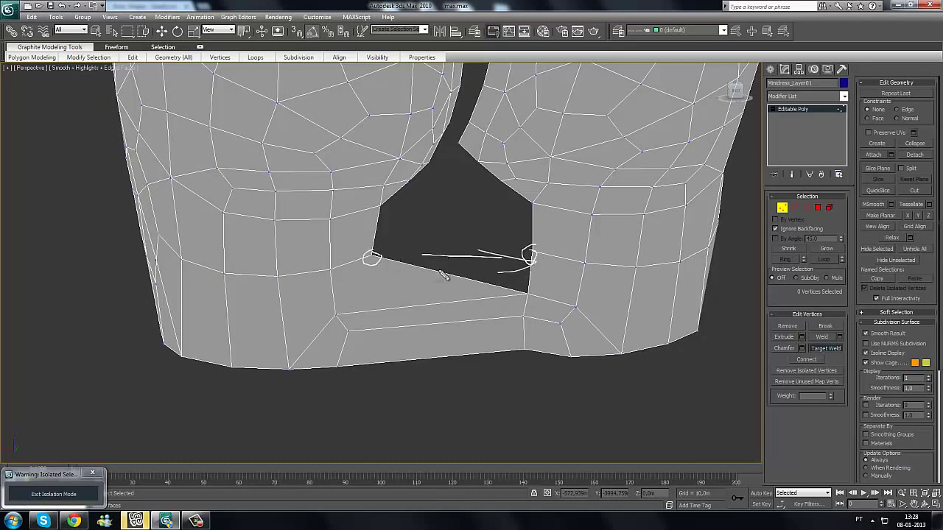
{"action": "left_click_drag", "start_coordinate": [444, 274], "coordinate": [433, 251]}
{"action": "key", "text": "Escape"}
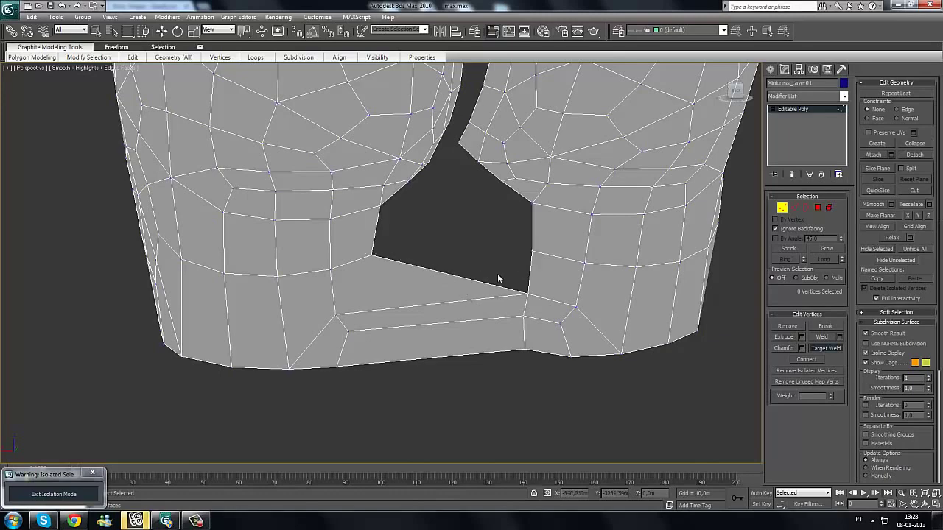
{"action": "mouse_move", "coordinate": [440, 278]}
{"action": "middle_mouse_down", "text": "alt"}
{"action": "mouse_move", "coordinate": [416, 281]}
{"action": "mouse_move", "coordinate": [456, 285]}
{"action": "mouse_move", "coordinate": [438, 290]}
{"action": "middle_mouse_up", "text": "alt"}
{"action": "left_click", "coordinate": [527, 255]}
Step: Select the vertical edges of the welded back seam and move them along X to midway between the legs
{"action": "left_click", "coordinate": [795, 208]}
{"action": "key", "text": "2"}
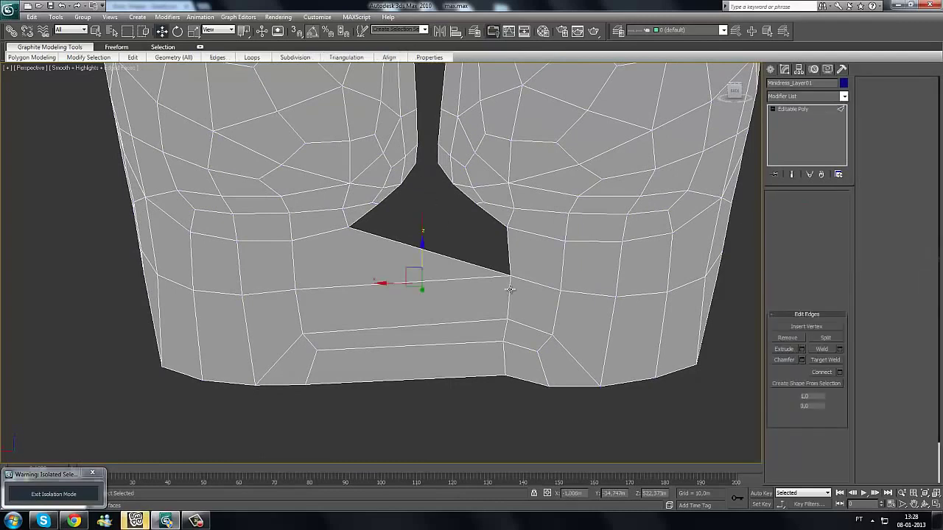
{"action": "left_click", "coordinate": [503, 360], "text": "ctrl"}
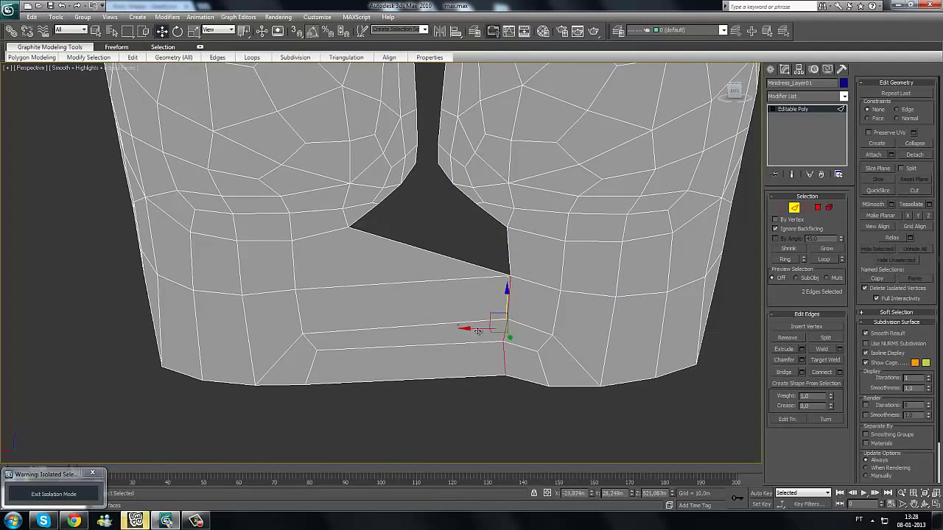
{"action": "left_click_drag", "start_coordinate": [477, 330], "coordinate": [392, 328]}
{"action": "middle_click_drag", "start_coordinate": [507, 344], "coordinate": [539, 371], "text": "alt"}
{"action": "left_click", "coordinate": [540, 371]}
{"action": "left_click", "coordinate": [783, 207]}
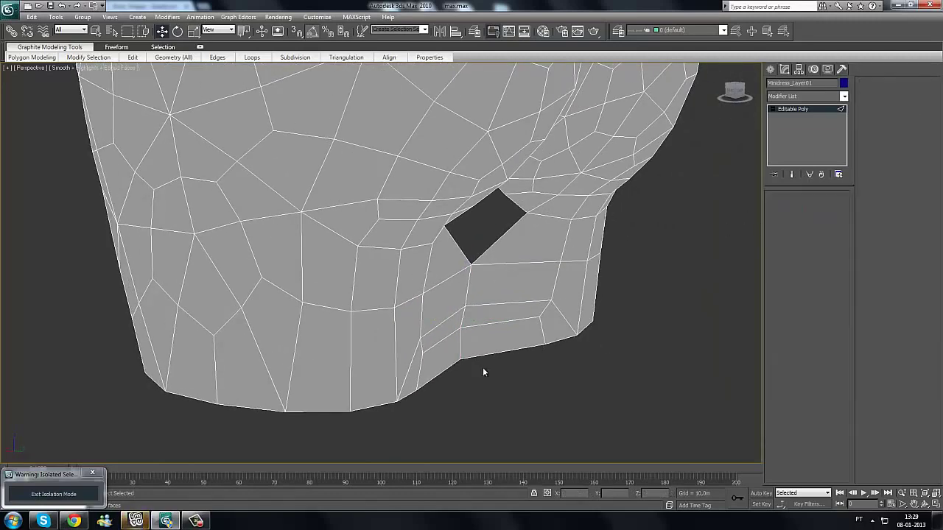
Step: Move the back seam's vertices, from the hem up to the hole's lower corner, individually along Y to even out the seam
{"action": "key", "text": "1"}
{"action": "left_click", "coordinate": [461, 362]}
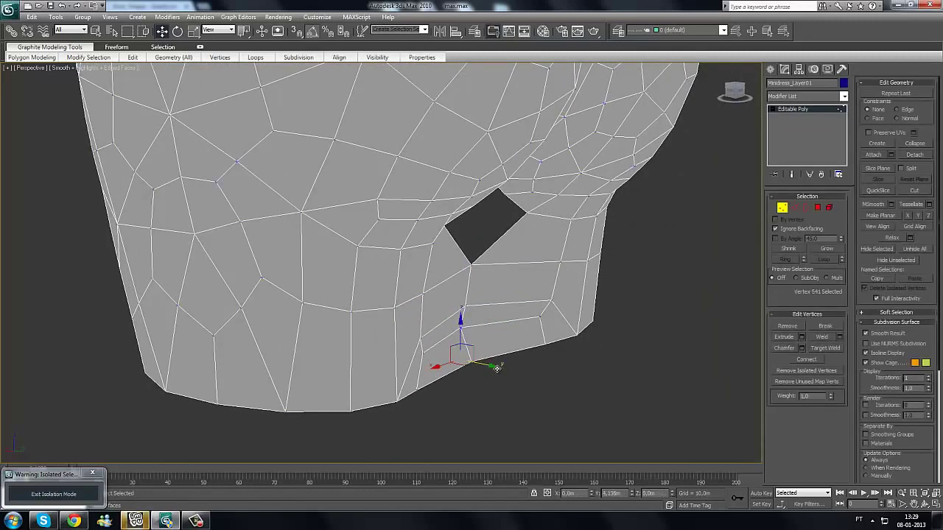
{"action": "left_click_drag", "start_coordinate": [497, 368], "coordinate": [493, 367]}
{"action": "left_click", "coordinate": [461, 329]}
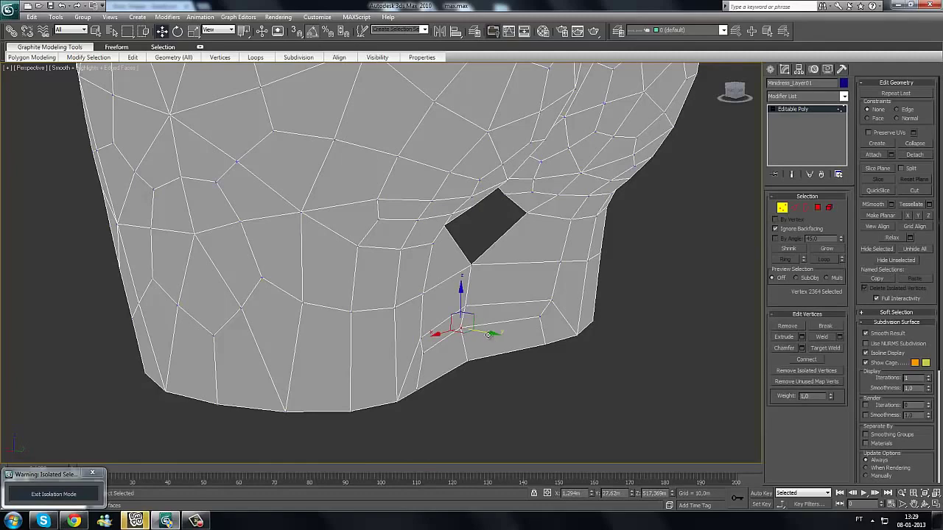
{"action": "left_click", "coordinate": [465, 309]}
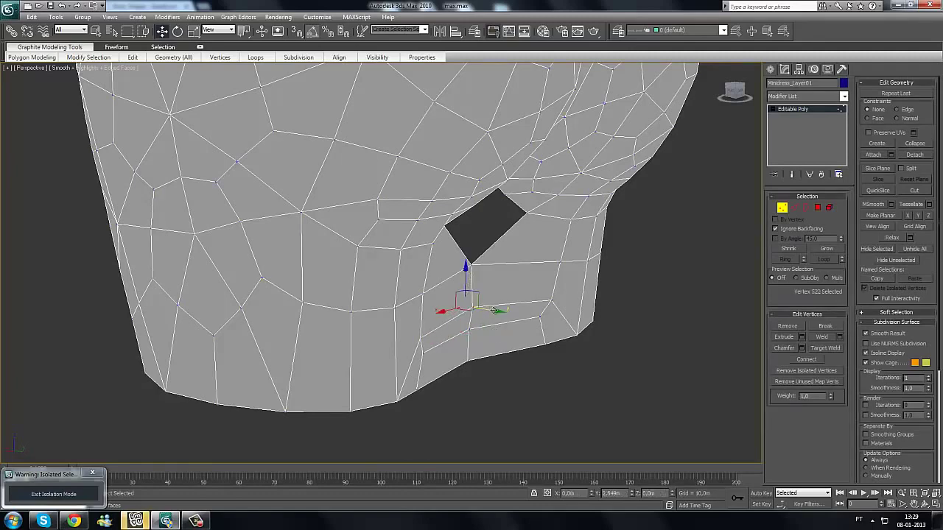
{"action": "left_click", "coordinate": [493, 291]}
{"action": "left_click", "coordinate": [493, 270]}
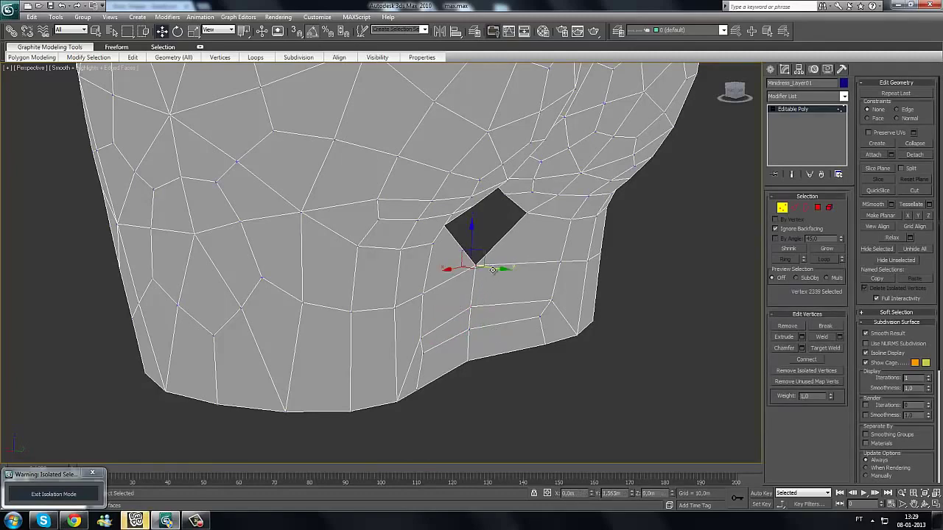
{"action": "middle_click_drag", "start_coordinate": [493, 270], "coordinate": [404, 226], "text": "alt"}
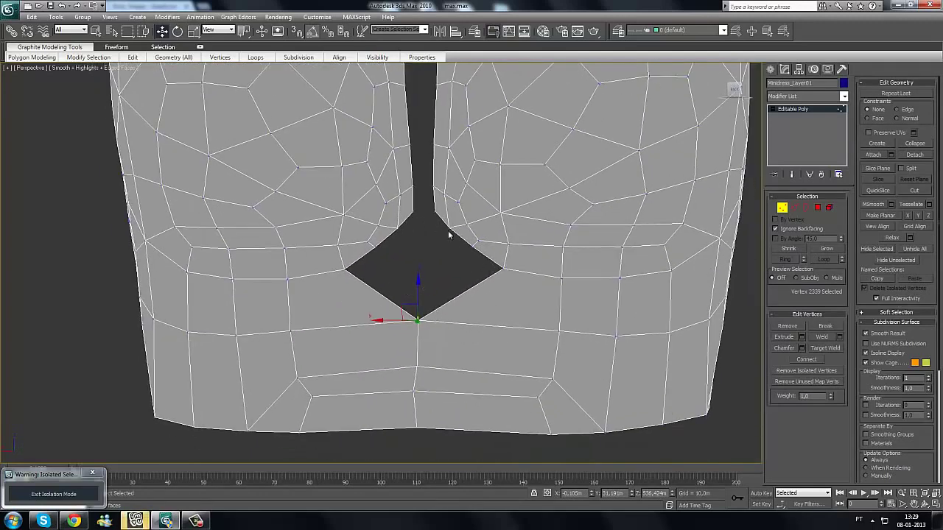
{"action": "middle_click_drag", "start_coordinate": [450, 304], "coordinate": [424, 209], "text": "ctrl+alt"}
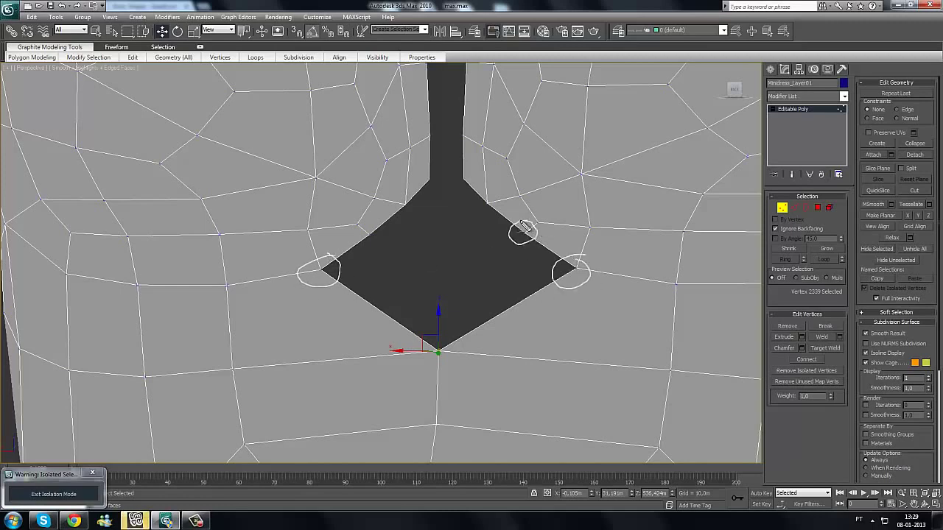
{"action": "left_click_drag", "start_coordinate": [373, 235], "coordinate": [390, 240]}
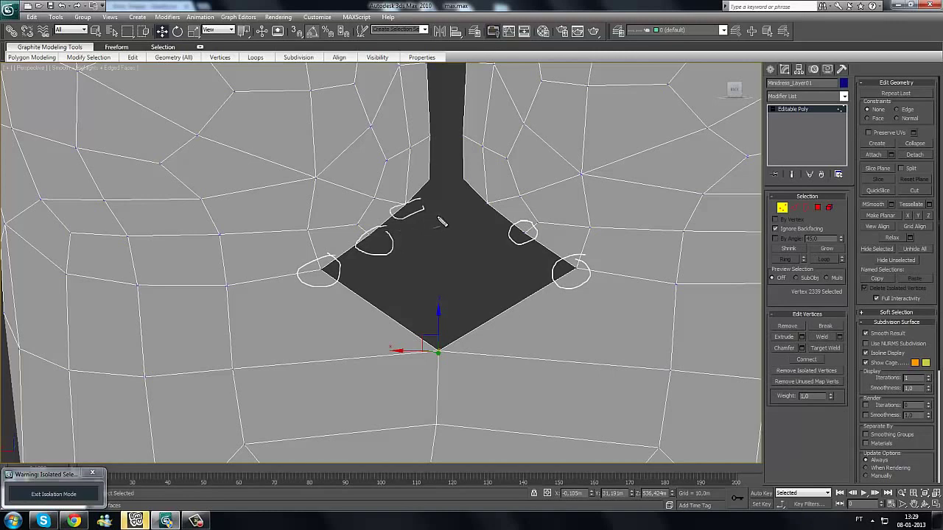
{"action": "left_click_drag", "start_coordinate": [486, 225], "coordinate": [461, 213]}
{"action": "left_click_drag", "start_coordinate": [496, 246], "coordinate": [402, 244]}
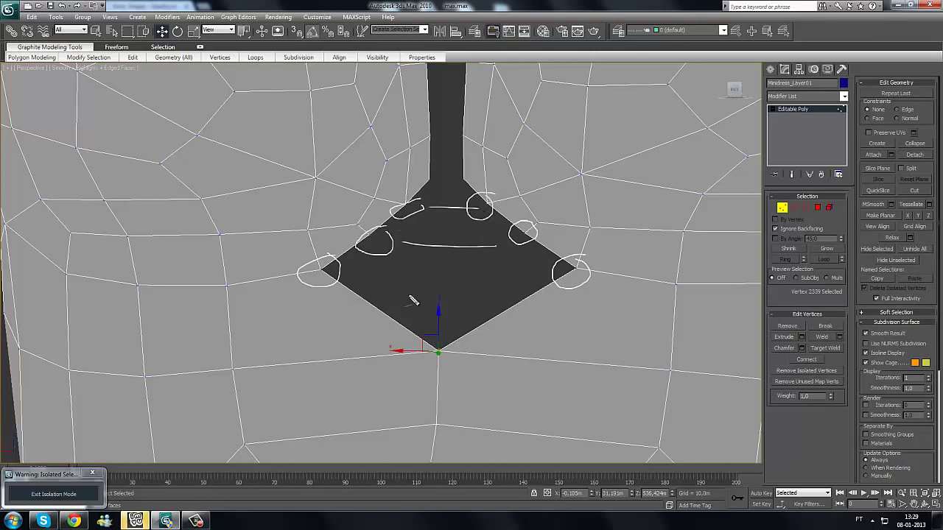
{"action": "left_click_drag", "start_coordinate": [360, 290], "coordinate": [546, 298]}
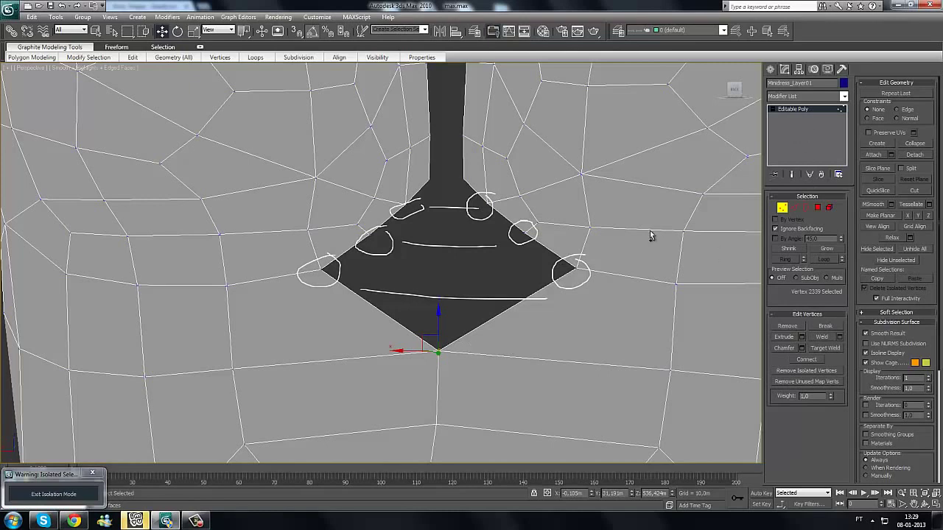
{"action": "key", "text": "Escape"}
Step: Move the two side corner vertices of the back hole, and the vertex just above each, inward along X
{"action": "left_click", "coordinate": [575, 267]}
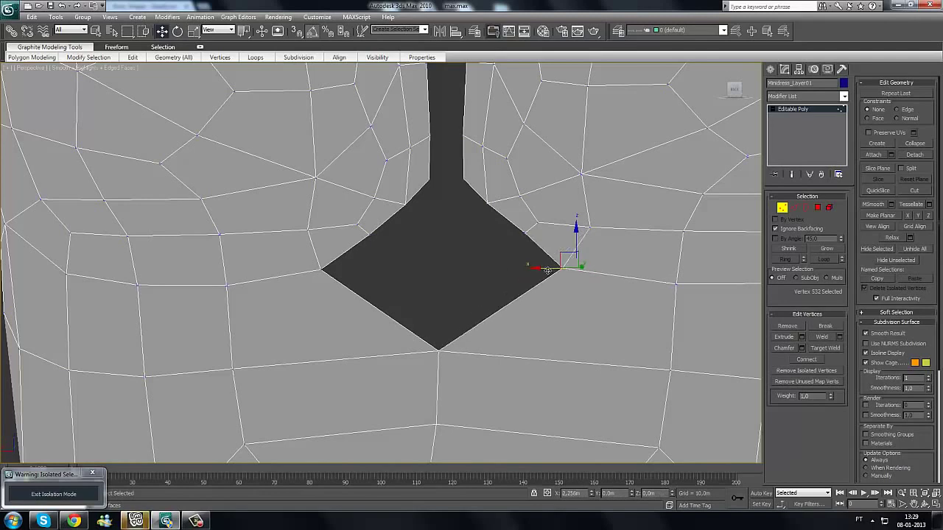
{"action": "left_click_drag", "start_coordinate": [550, 267], "coordinate": [487, 267]}
{"action": "left_click", "coordinate": [320, 269]}
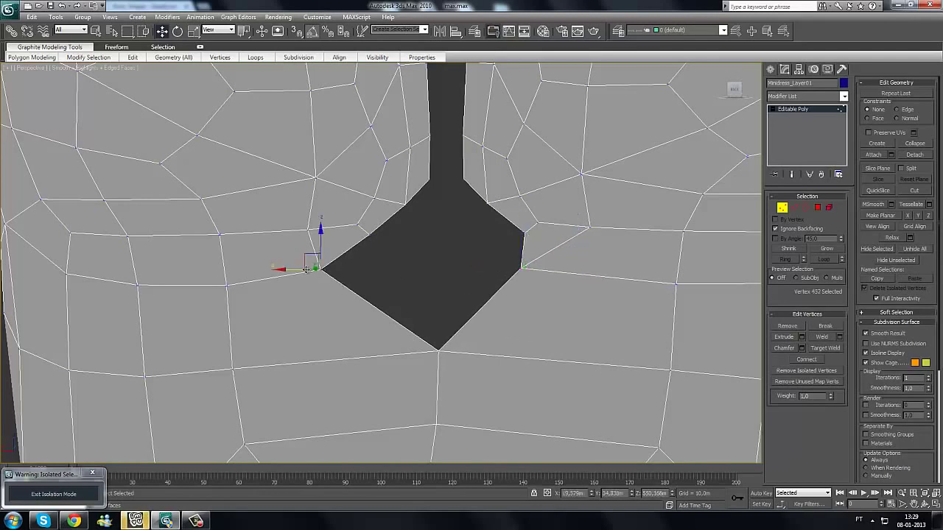
{"action": "left_click_drag", "start_coordinate": [289, 269], "coordinate": [356, 269]}
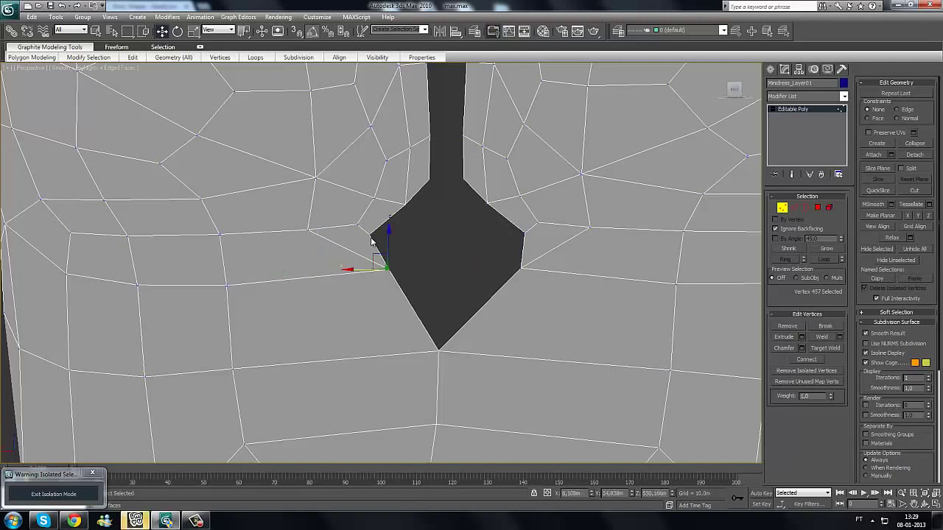
{"action": "left_click", "coordinate": [371, 235]}
{"action": "left_click", "coordinate": [371, 235]}
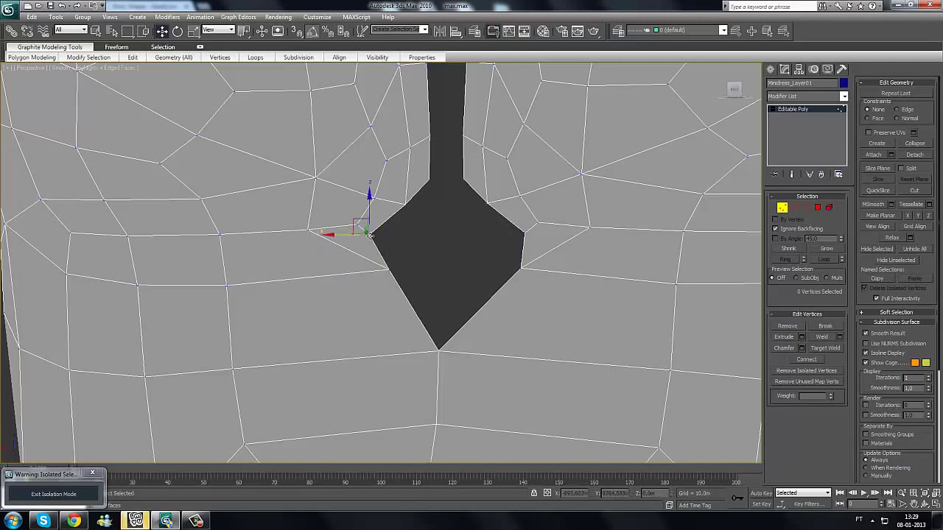
{"action": "left_click_drag", "start_coordinate": [372, 234], "coordinate": [395, 233]}
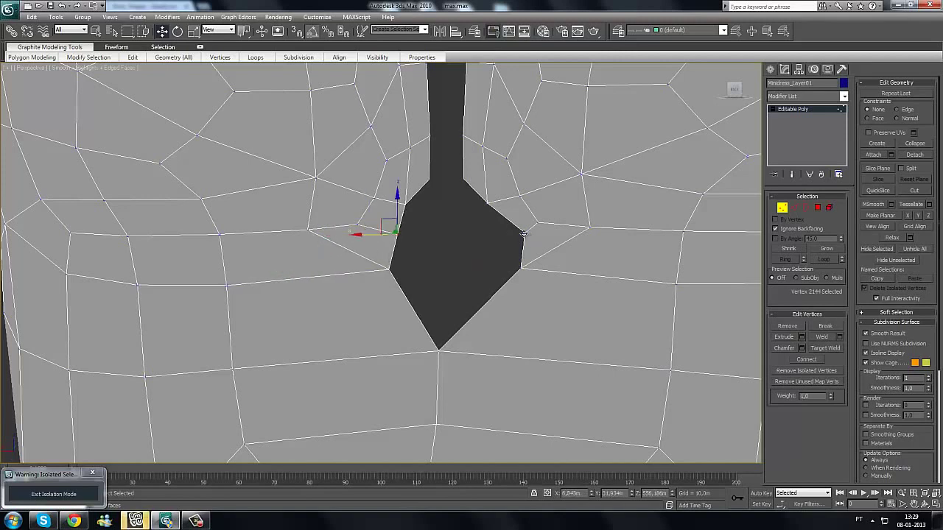
{"action": "left_click", "coordinate": [524, 234]}
{"action": "left_click_drag", "start_coordinate": [499, 236], "coordinate": [458, 266]}
Step: Narrow the hole further by moving both lower vertices on its right side and the corner vertex on its left inward along X
{"action": "left_click", "coordinate": [521, 266]}
{"action": "left_click", "coordinate": [498, 234]}
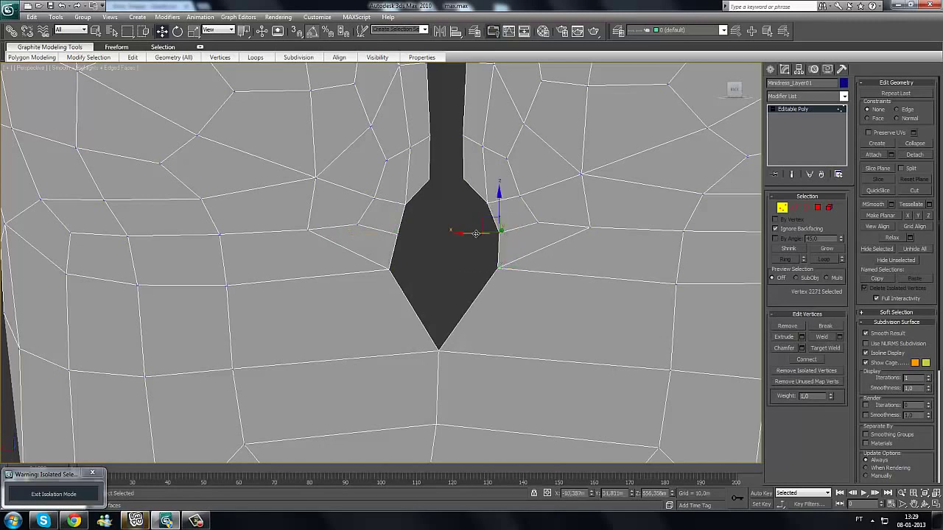
{"action": "left_click_drag", "start_coordinate": [476, 234], "coordinate": [460, 235]}
{"action": "left_click", "coordinate": [499, 268]}
{"action": "left_click_drag", "start_coordinate": [470, 267], "coordinate": [441, 268]}
{"action": "left_click", "coordinate": [392, 274]}
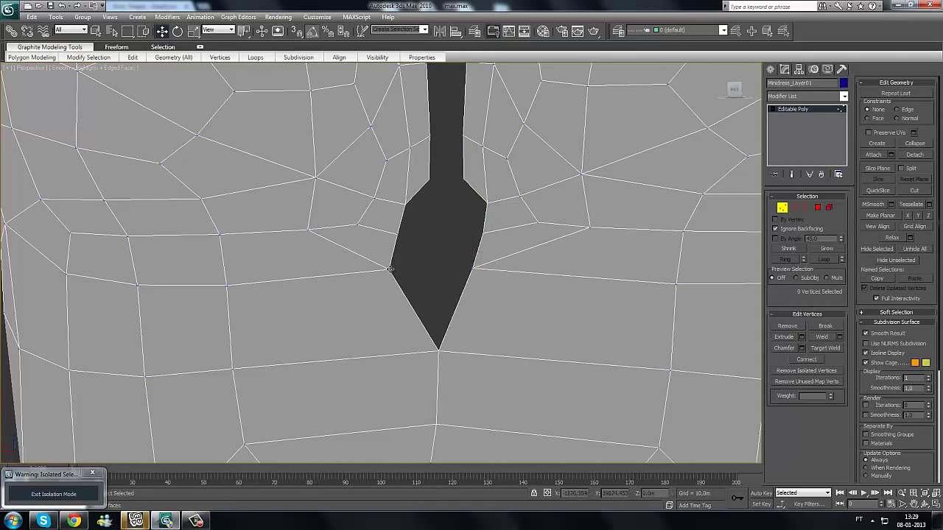
{"action": "left_click", "coordinate": [390, 270]}
{"action": "left_click_drag", "start_coordinate": [356, 270], "coordinate": [377, 269]}
Step: Align the second and third vertices up each side of the hole along X so both gap edges run nearly vertical
{"action": "middle_click_drag", "start_coordinate": [469, 246], "coordinate": [459, 266]}
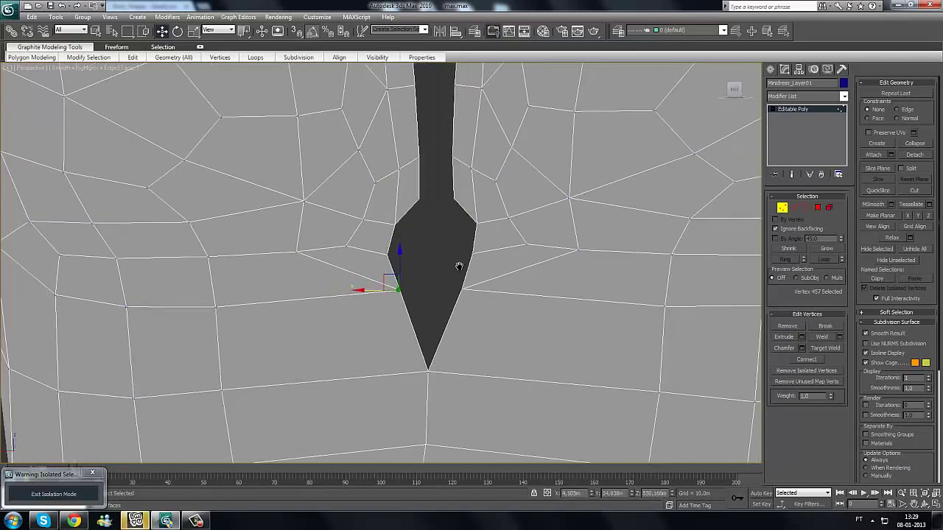
{"action": "scroll", "coordinate": [390, 250], "scroll_direction": "up", "scroll_amount": 2}
{"action": "left_click", "coordinate": [389, 249]}
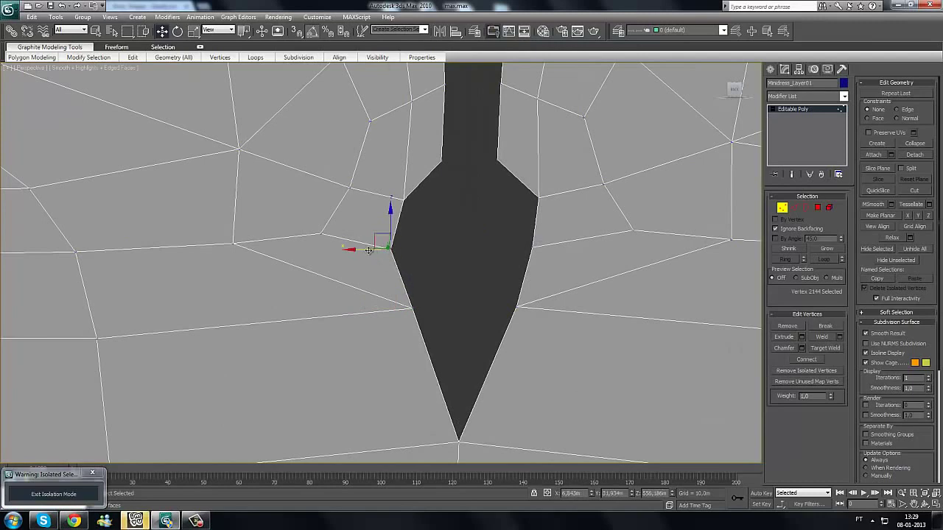
{"action": "left_click_drag", "start_coordinate": [369, 251], "coordinate": [391, 249]}
{"action": "left_click", "coordinate": [534, 254]}
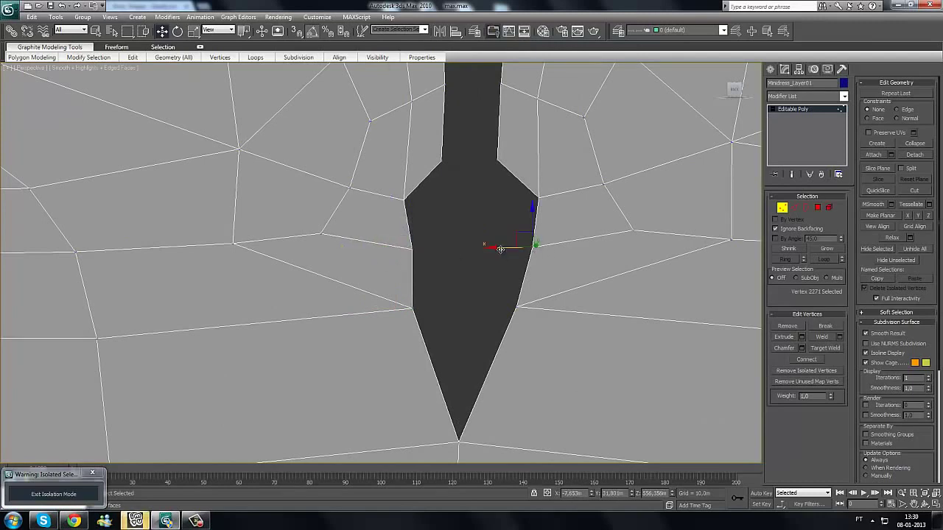
{"action": "left_click_drag", "start_coordinate": [500, 249], "coordinate": [479, 249]}
{"action": "left_click", "coordinate": [537, 199]}
{"action": "left_click_drag", "start_coordinate": [510, 201], "coordinate": [484, 201]}
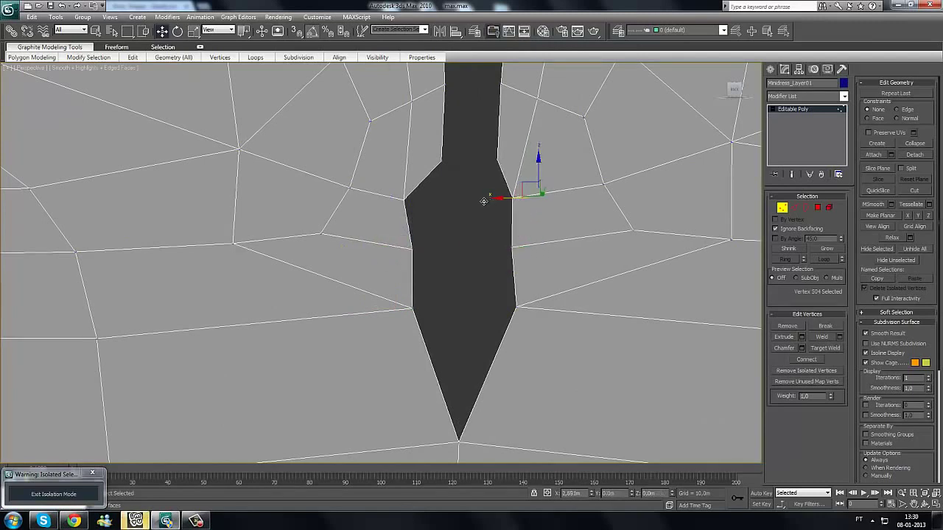
{"action": "left_click", "coordinate": [403, 201]}
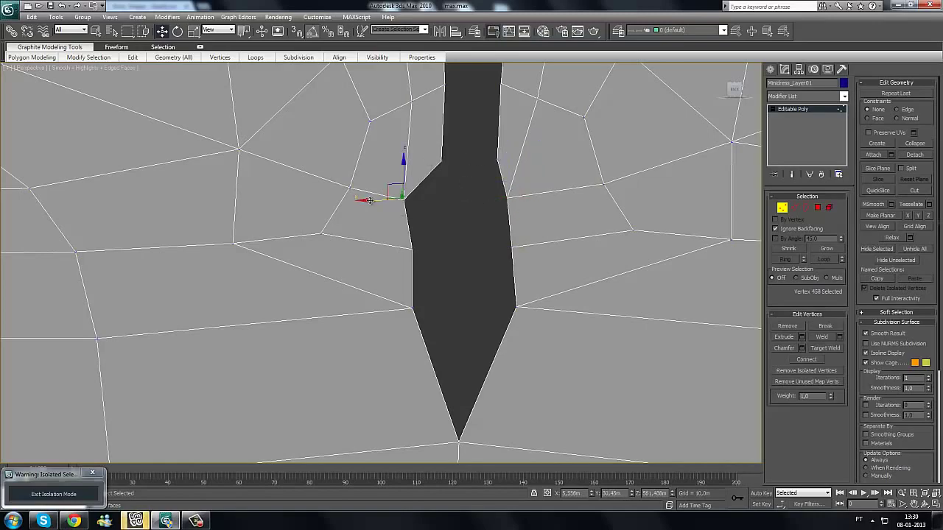
{"action": "left_click_drag", "start_coordinate": [369, 200], "coordinate": [390, 201]}
Step: Inspect the narrowed back gap from an angle and select the next vertex up its left side
{"action": "scroll", "coordinate": [469, 261], "scroll_direction": "down", "scroll_amount": 4}
{"action": "middle_click_drag", "start_coordinate": [469, 260], "coordinate": [428, 258], "text": "alt"}
{"action": "scroll", "coordinate": [424, 271], "scroll_direction": "up", "scroll_amount": 4}
{"action": "middle_click_drag", "start_coordinate": [421, 294], "coordinate": [417, 274]}
{"action": "scroll", "coordinate": [423, 269], "scroll_direction": "up", "scroll_amount": 3}
{"action": "left_click", "coordinate": [374, 210]}
{"action": "middle_click_drag", "start_coordinate": [401, 237], "coordinate": [443, 295], "text": "alt"}
{"action": "scroll", "coordinate": [450, 309], "scroll_direction": "down", "scroll_amount": 3}
{"action": "scroll", "coordinate": [443, 294], "scroll_direction": "down", "scroll_amount": 3}
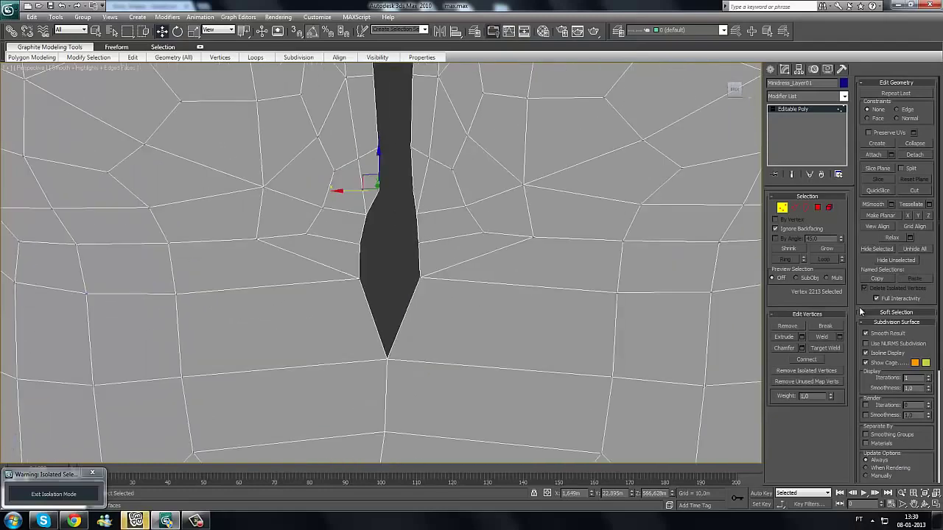
Step: Target-weld the three lowest left-side vertices of the back gap to their counterparts on the right side
{"action": "left_click", "coordinate": [831, 348]}
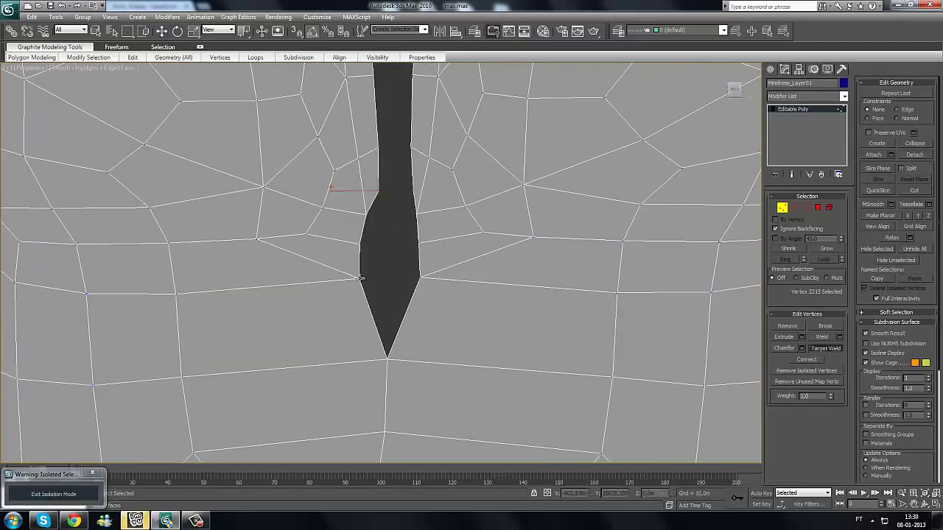
{"action": "left_click", "coordinate": [419, 277]}
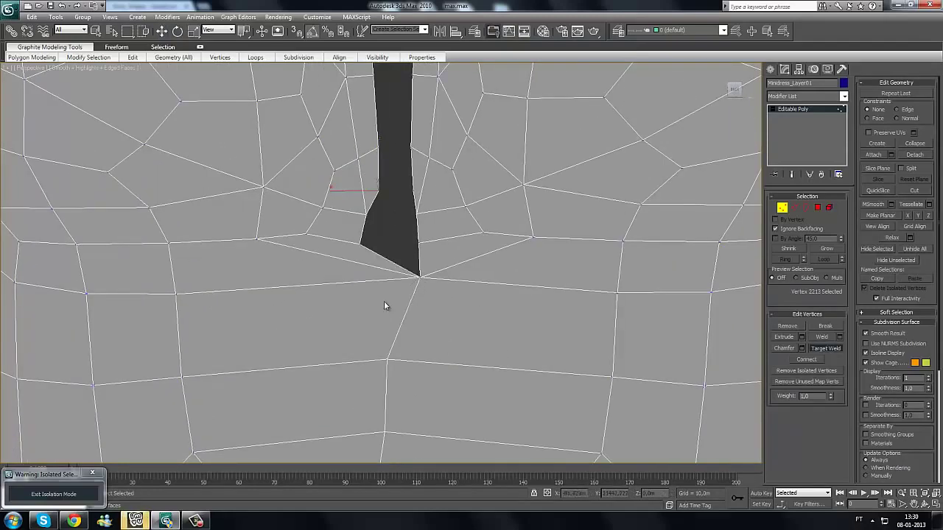
{"action": "scroll", "coordinate": [379, 267], "scroll_direction": "up", "scroll_amount": 4}
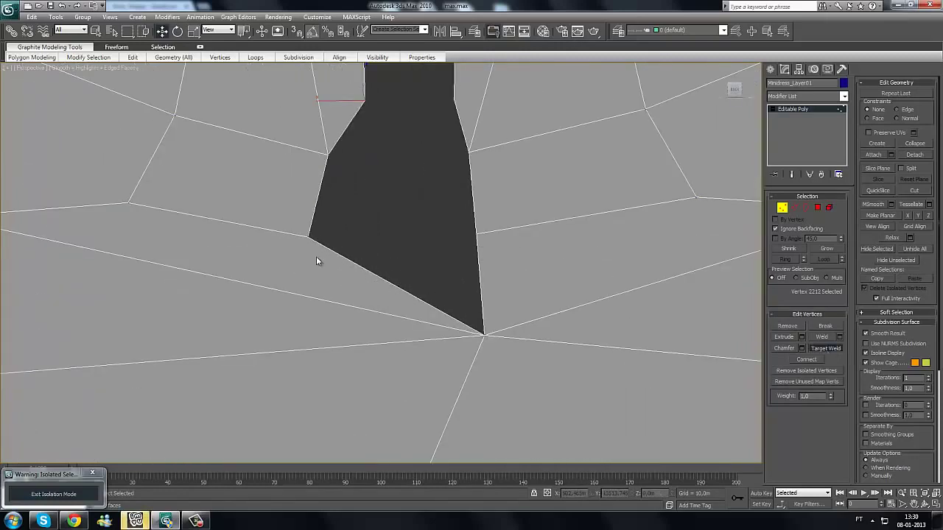
{"action": "left_click", "coordinate": [310, 237]}
{"action": "left_click", "coordinate": [477, 236]}
{"action": "left_click", "coordinate": [476, 235]}
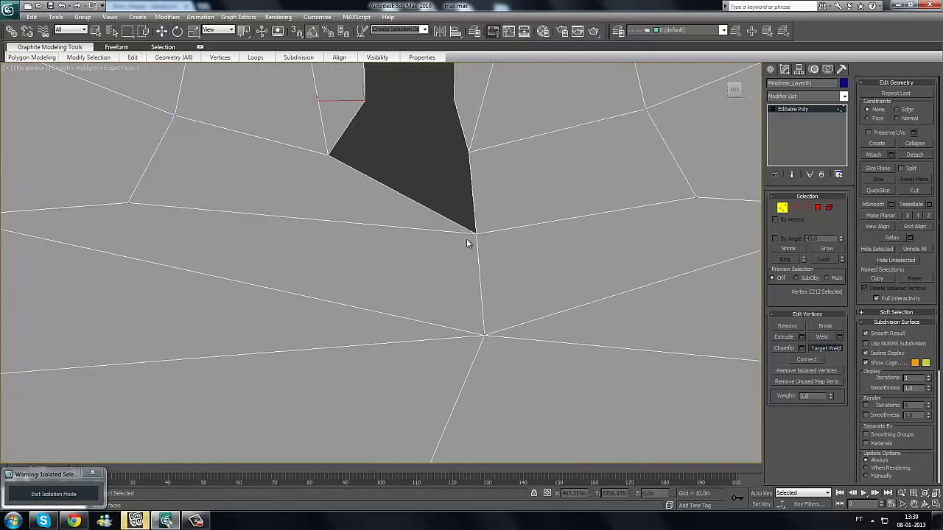
{"action": "left_click", "coordinate": [328, 154]}
{"action": "left_click", "coordinate": [468, 152]}
{"action": "key", "text": "w"}
Step: Move the three newly welded seam vertices along X to line up with the center seam below
{"action": "scroll", "coordinate": [368, 198], "scroll_direction": "down", "scroll_amount": 3}
{"action": "middle_click_drag", "start_coordinate": [408, 185], "coordinate": [390, 249]}
{"action": "middle_click_drag", "start_coordinate": [449, 281], "coordinate": [455, 269]}
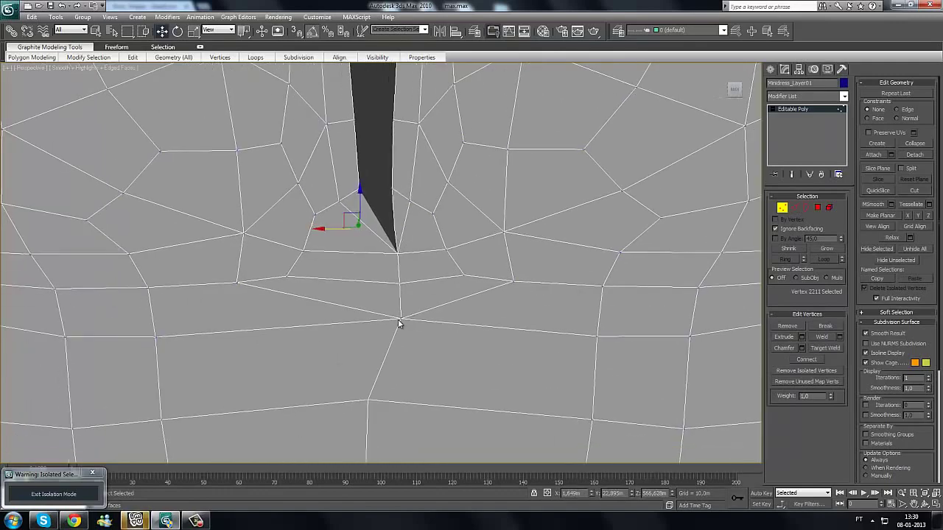
{"action": "left_click", "coordinate": [399, 321]}
{"action": "middle_click_drag", "start_coordinate": [388, 320], "coordinate": [401, 308]}
{"action": "left_click_drag", "start_coordinate": [345, 314], "coordinate": [347, 314]}
{"action": "left_click", "coordinate": [414, 274]}
{"action": "left_click_drag", "start_coordinate": [380, 274], "coordinate": [350, 275]}
{"action": "left_click", "coordinate": [431, 244]}
{"action": "scroll", "coordinate": [431, 244], "scroll_direction": "up", "scroll_amount": 5}
{"action": "left_click", "coordinate": [460, 205]}
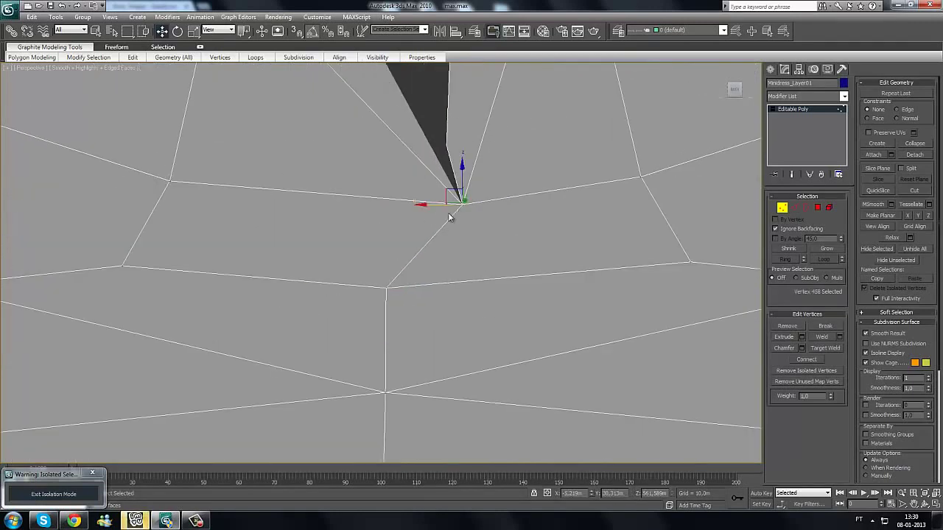
Step: Adjust the depth of the newly welded seam vertices along Y to smooth the back profile, checking them in wireframe and from the side
{"action": "scroll", "coordinate": [358, 204], "scroll_direction": "down", "scroll_amount": 6}
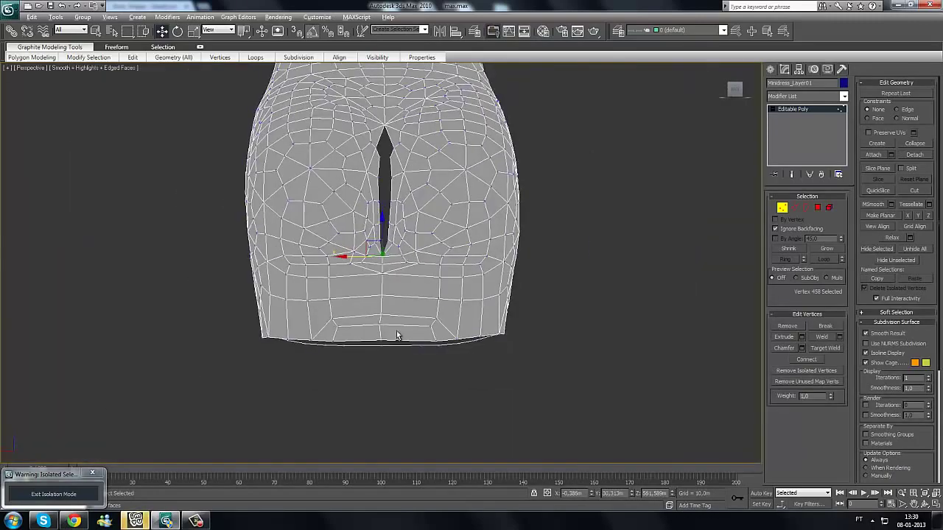
{"action": "middle_click_drag", "start_coordinate": [396, 336], "coordinate": [360, 289], "text": "alt"}
{"action": "scroll", "coordinate": [369, 310], "scroll_direction": "up", "scroll_amount": 10}
{"action": "key", "text": "F3"}
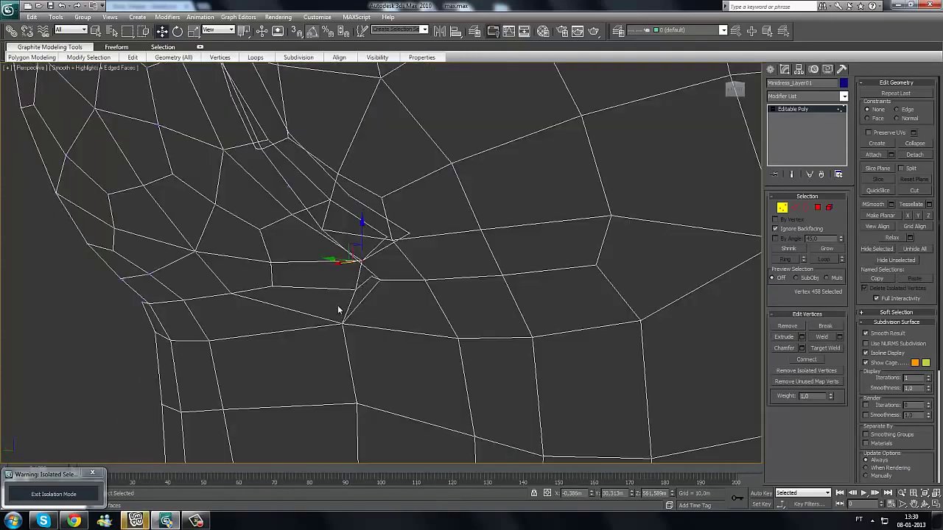
{"action": "key", "text": "F3"}
{"action": "left_click", "coordinate": [354, 288]}
{"action": "left_click", "coordinate": [355, 289]}
{"action": "middle_click_drag", "start_coordinate": [334, 290], "coordinate": [436, 301], "text": "alt"}
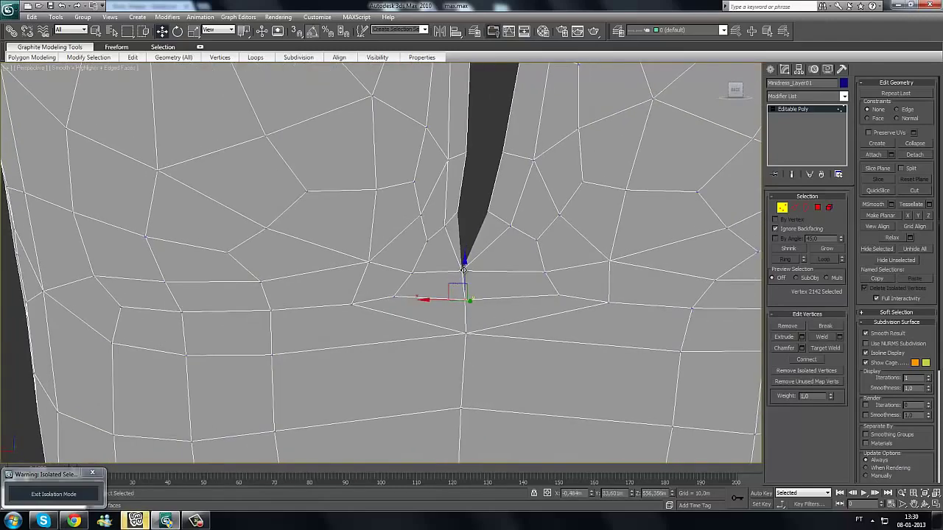
{"action": "left_click", "coordinate": [464, 269]}
{"action": "middle_click_drag", "start_coordinate": [466, 272], "coordinate": [494, 291], "text": "alt"}
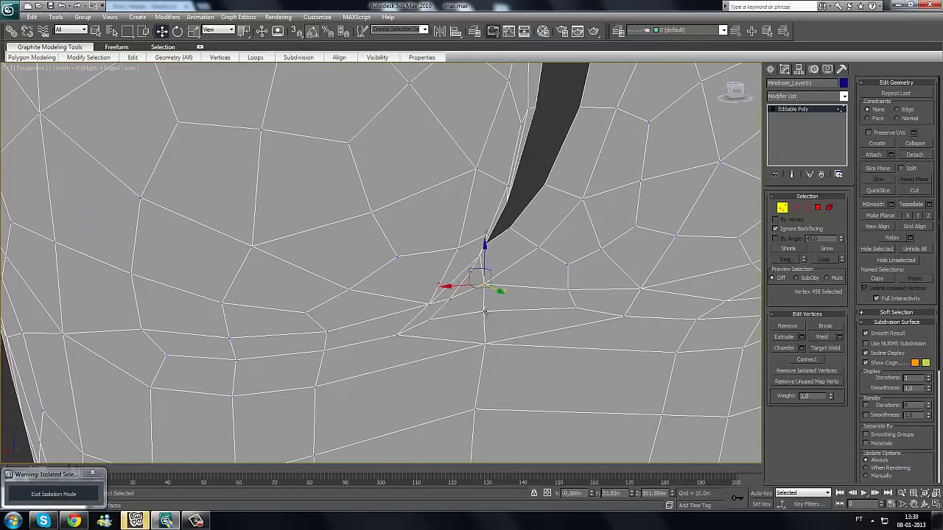
{"action": "left_click", "coordinate": [488, 316]}
{"action": "left_click", "coordinate": [489, 345]}
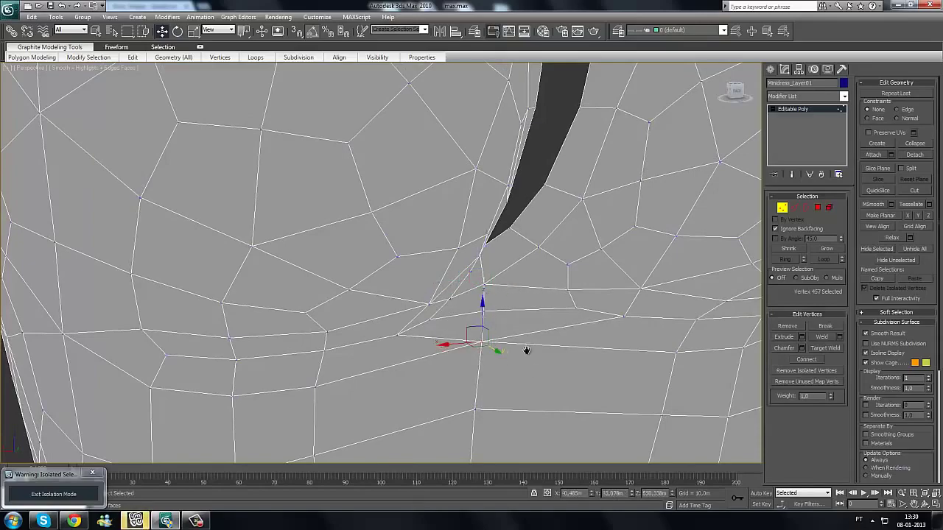
Step: Target-weld the left spike vertex at the bottom of the back gap to its counterpart on the right side
{"action": "scroll", "coordinate": [528, 349], "scroll_direction": "down", "scroll_amount": 5}
{"action": "middle_click_drag", "start_coordinate": [501, 299], "coordinate": [390, 289], "text": "alt"}
{"action": "scroll", "coordinate": [423, 347], "scroll_direction": "up", "scroll_amount": 6}
{"action": "scroll", "coordinate": [409, 319], "scroll_direction": "up", "scroll_amount": 2}
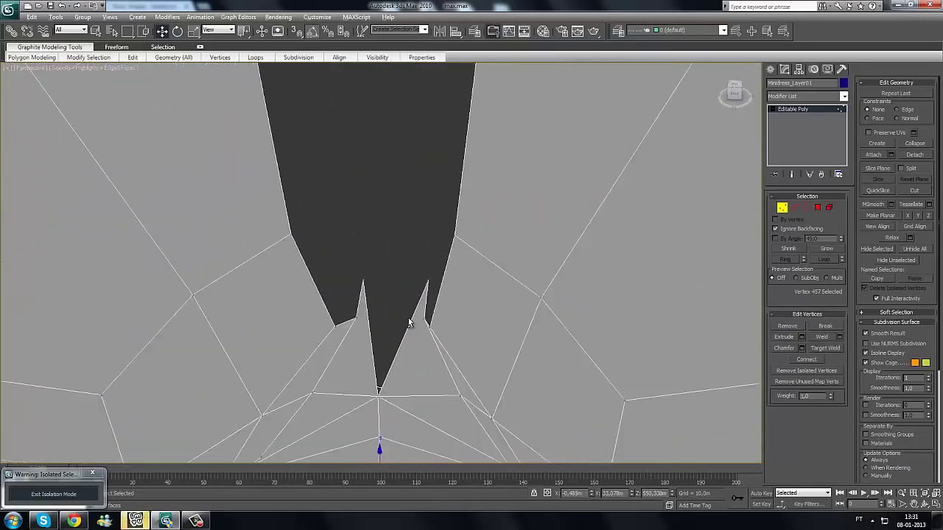
{"action": "middle_click_drag", "start_coordinate": [409, 320], "coordinate": [410, 294], "text": "alt"}
{"action": "scroll", "coordinate": [409, 295], "scroll_direction": "up", "scroll_amount": 2}
{"action": "middle_click_drag", "start_coordinate": [415, 370], "coordinate": [434, 342], "text": "alt"}
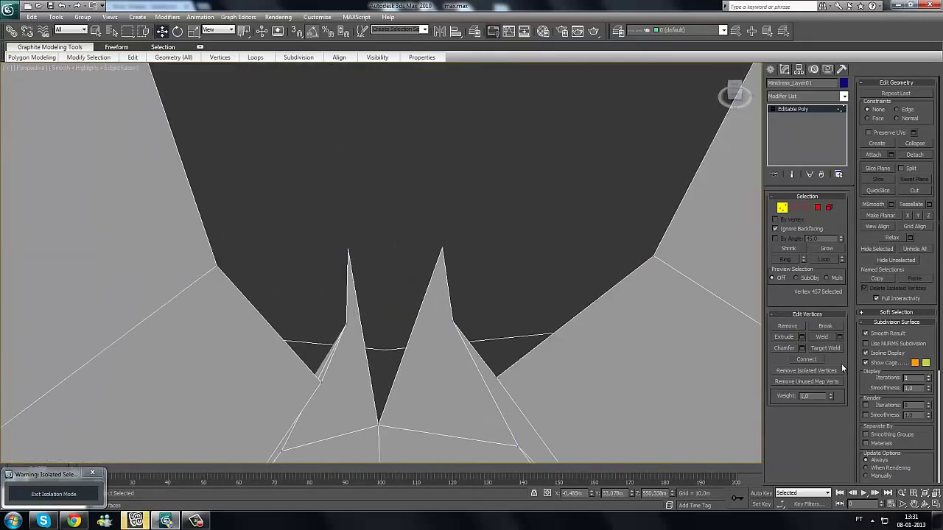
{"action": "left_click", "coordinate": [824, 348]}
{"action": "left_click", "coordinate": [349, 251]}
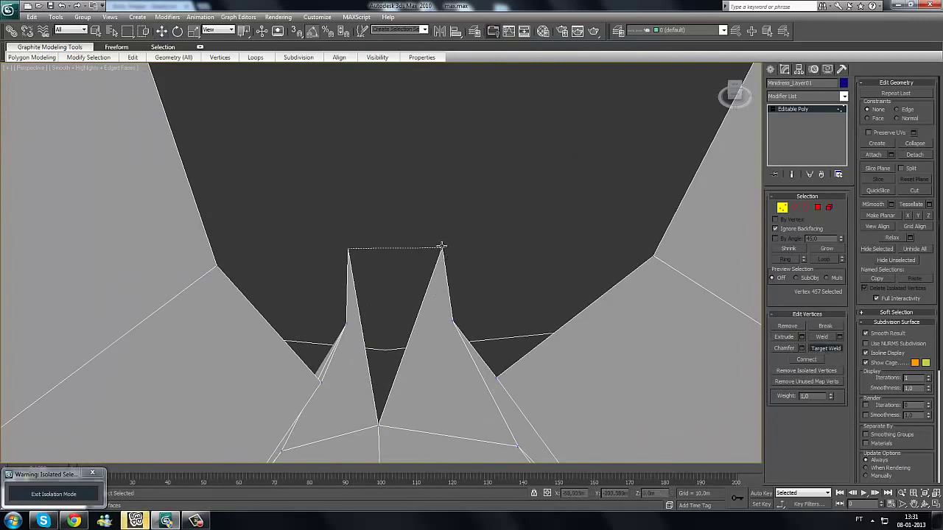
{"action": "left_click", "coordinate": [442, 249]}
{"action": "right_click", "coordinate": [447, 253]}
{"action": "left_click", "coordinate": [777, 109]}
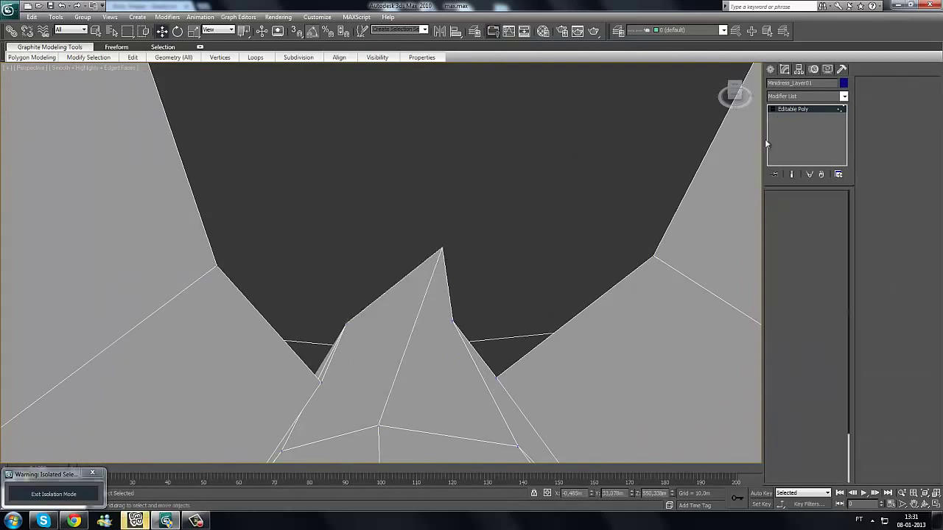
{"action": "left_click", "coordinate": [782, 207]}
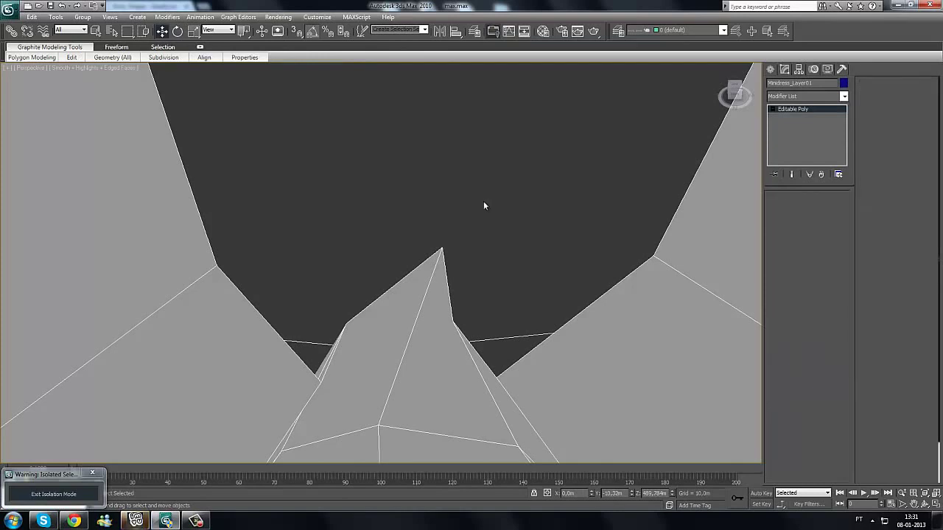
Step: Move the newly welded spike vertex along X onto the center seam and adjust its depth along Y to smooth the back surface
{"action": "left_click", "coordinate": [441, 251]}
{"action": "left_click_drag", "start_coordinate": [407, 247], "coordinate": [395, 414]}
{"action": "middle_click_drag", "start_coordinate": [439, 403], "coordinate": [440, 310], "text": "alt"}
{"action": "left_click_drag", "start_coordinate": [376, 199], "coordinate": [350, 199]}
{"action": "left_click_drag", "start_coordinate": [372, 148], "coordinate": [375, 131]}
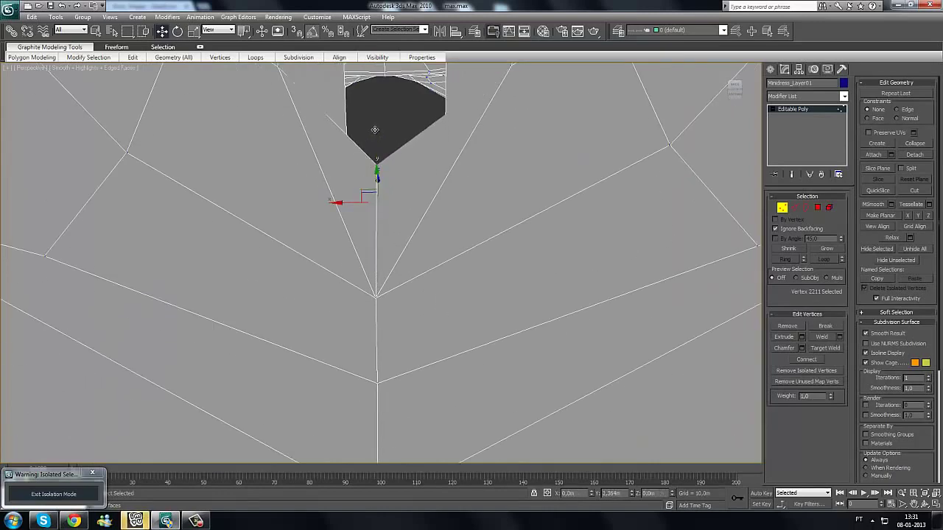
{"action": "middle_click_drag", "start_coordinate": [414, 183], "coordinate": [332, 305], "text": "alt"}
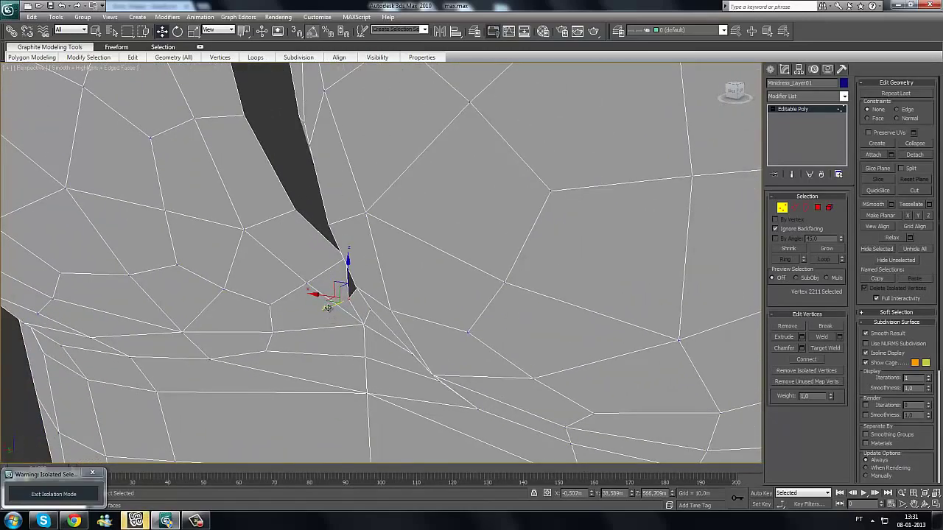
{"action": "middle_click_drag", "start_coordinate": [327, 307], "coordinate": [419, 305], "text": "alt"}
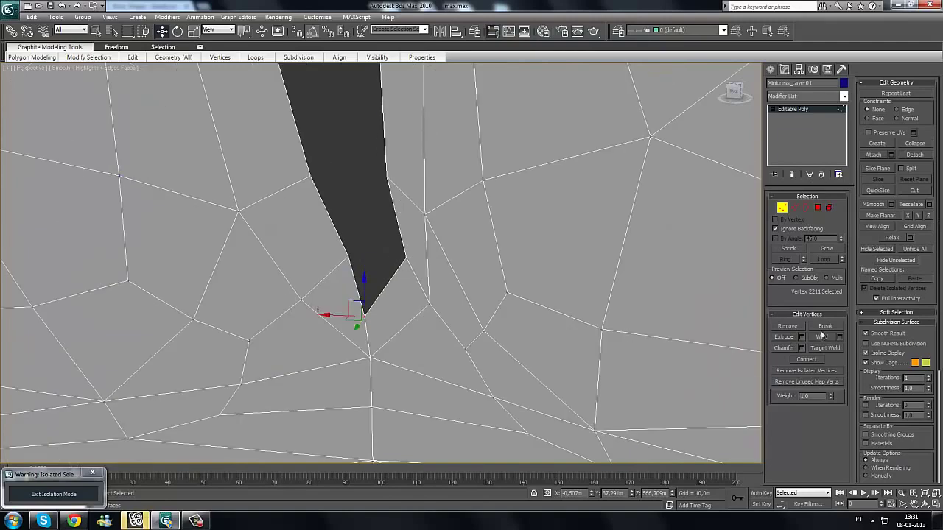
Step: Target-weld the next left-side vertex up the back gap to its right counterpart and move it along X onto the center seam
{"action": "scroll", "coordinate": [399, 249], "scroll_direction": "up", "scroll_amount": 3}
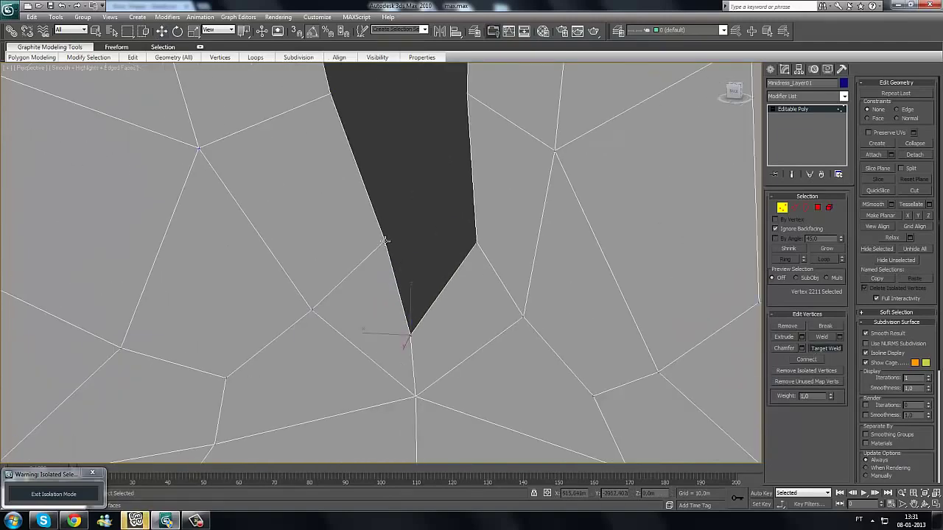
{"action": "left_click", "coordinate": [474, 243]}
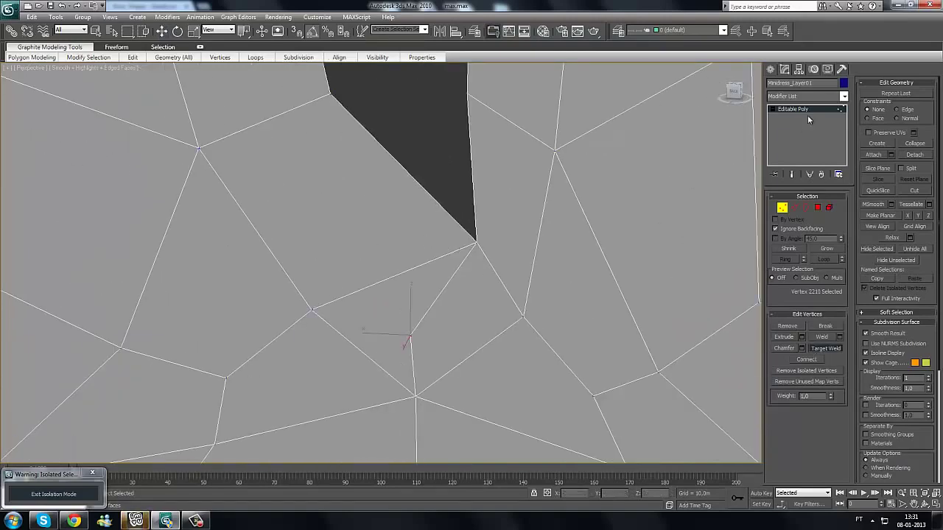
{"action": "right_click", "coordinate": [448, 246]}
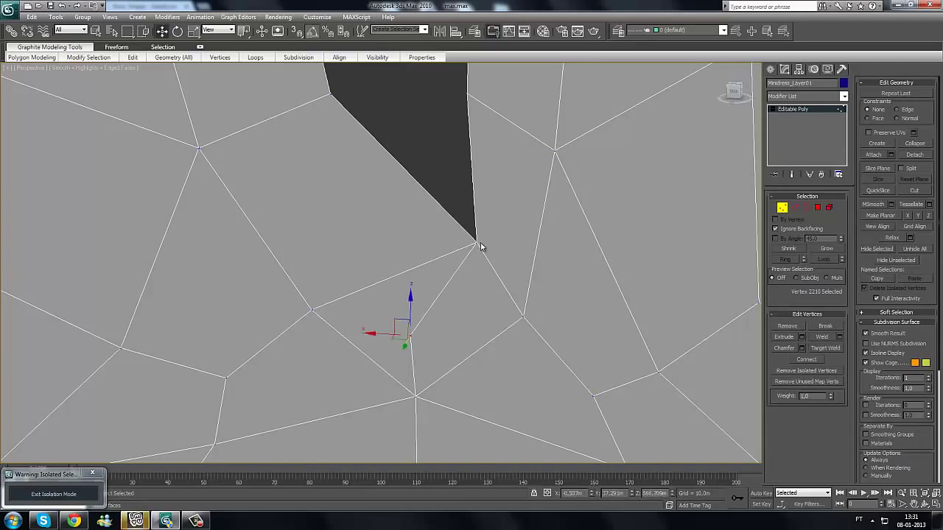
{"action": "left_click", "coordinate": [475, 244]}
{"action": "left_click_drag", "start_coordinate": [414, 241], "coordinate": [380, 242]}
Step: Align the seam vertex just above the back hem along X with the center seam, and select the hem vertex below it
{"action": "middle_click_drag", "start_coordinate": [395, 249], "coordinate": [399, 122]}
{"action": "scroll", "coordinate": [395, 186], "scroll_direction": "down", "scroll_amount": 5}
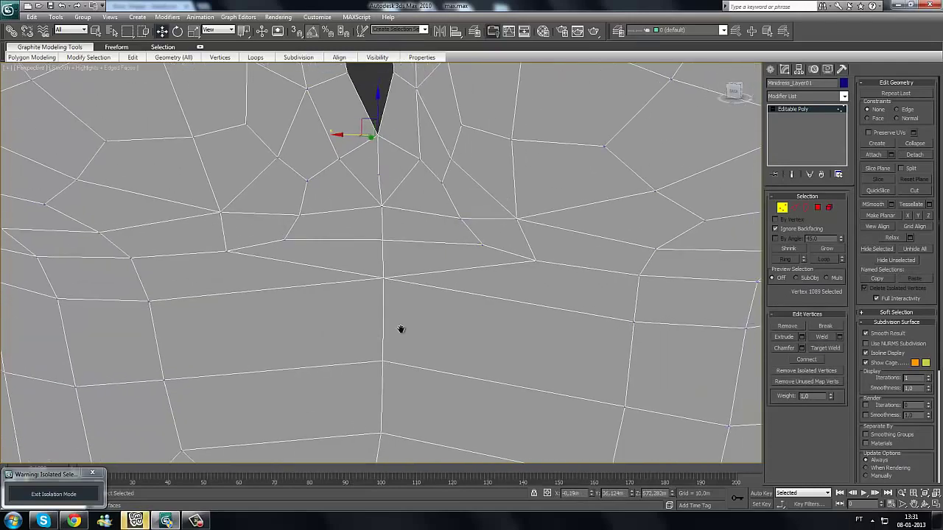
{"action": "middle_click_drag", "start_coordinate": [399, 328], "coordinate": [403, 225]}
{"action": "left_click_drag", "start_coordinate": [391, 371], "coordinate": [375, 386]}
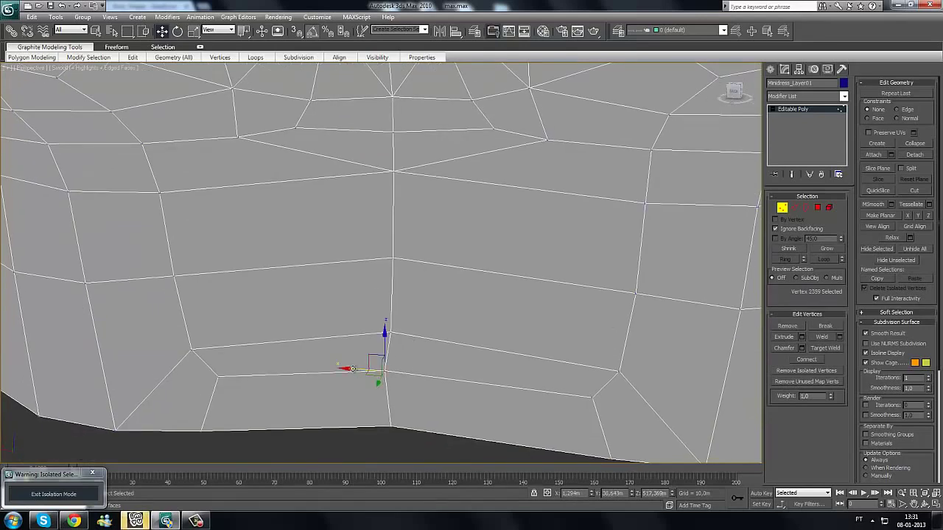
{"action": "middle_click_drag", "start_coordinate": [353, 368], "coordinate": [361, 333]}
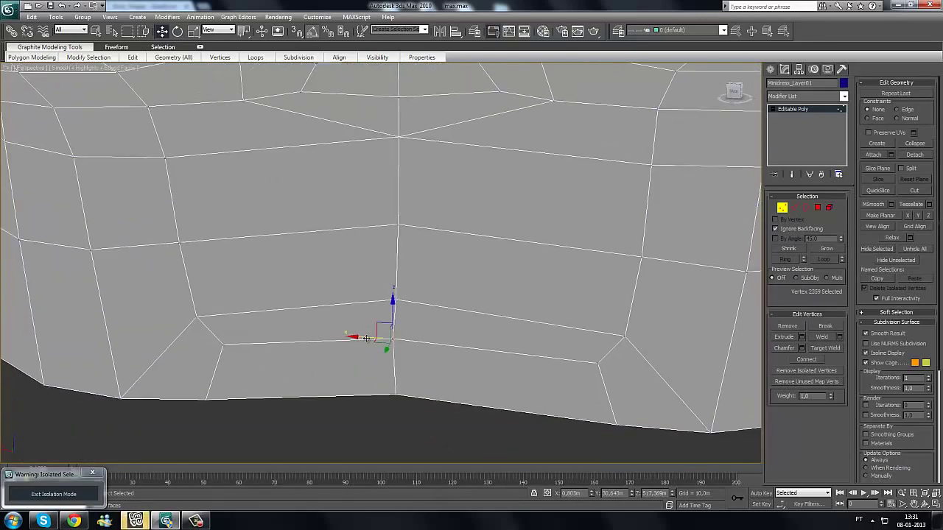
{"action": "left_click_drag", "start_coordinate": [367, 338], "coordinate": [369, 339]}
{"action": "left_click_drag", "start_coordinate": [378, 424], "coordinate": [413, 368]}
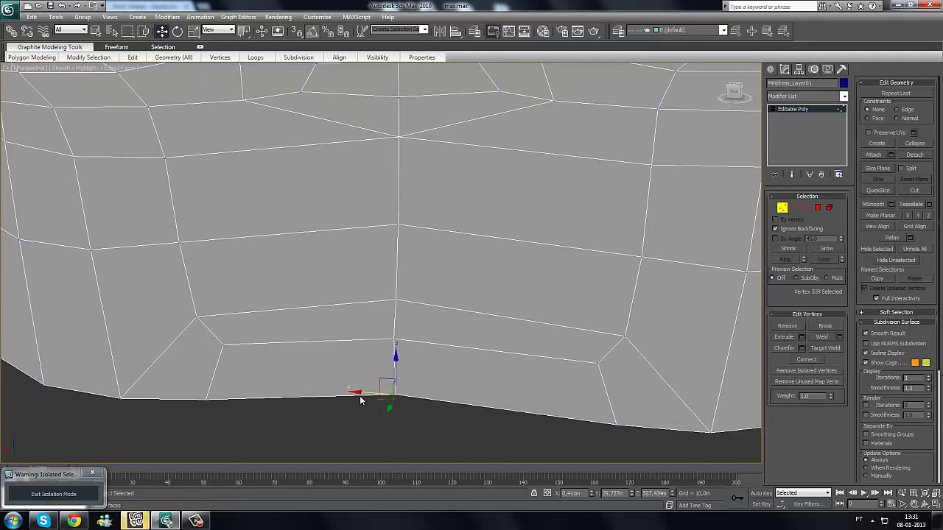
Step: Adjust the depth of the seam vertex at the bottom tip of the back gap along Y
{"action": "scroll", "coordinate": [374, 299], "scroll_direction": "down", "scroll_amount": 5}
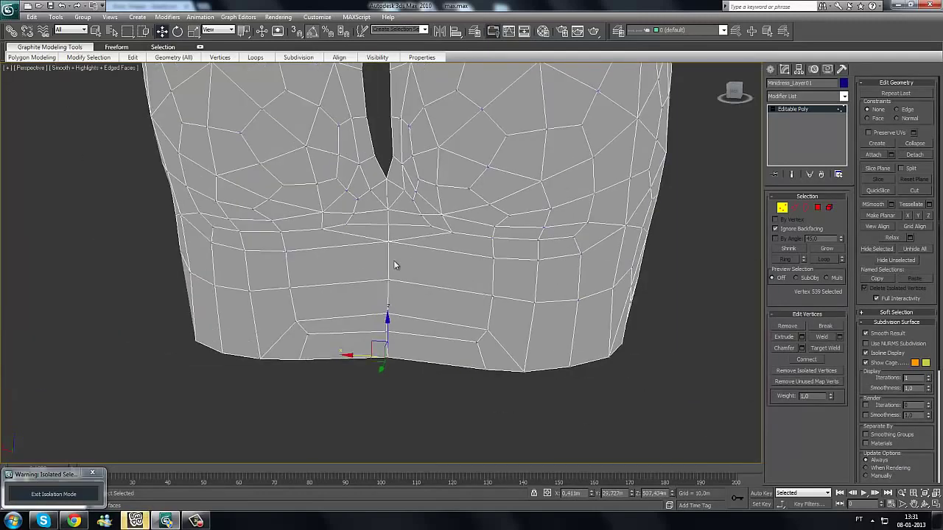
{"action": "middle_click_drag", "start_coordinate": [394, 260], "coordinate": [418, 221]}
{"action": "scroll", "coordinate": [419, 220], "scroll_direction": "down", "scroll_amount": 3}
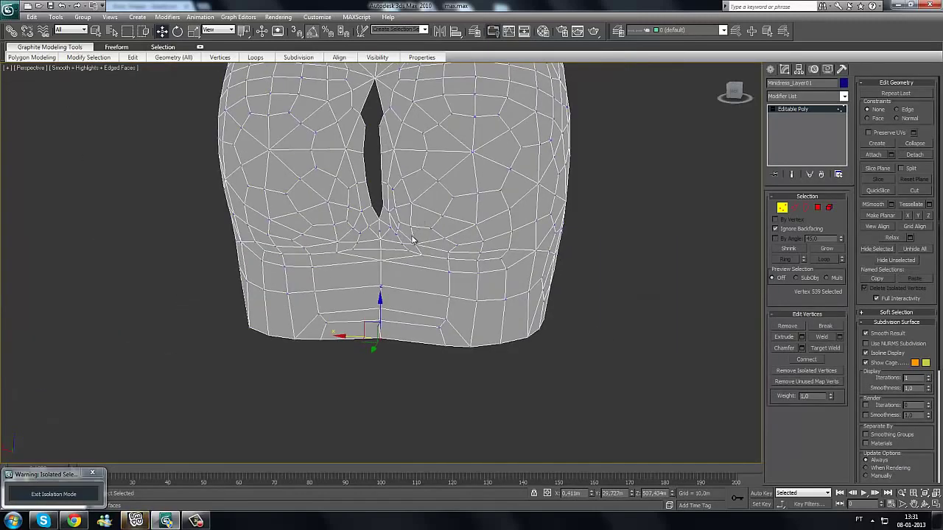
{"action": "scroll", "coordinate": [412, 228], "scroll_direction": "up", "scroll_amount": 3}
{"action": "scroll", "coordinate": [397, 249], "scroll_direction": "up", "scroll_amount": 8}
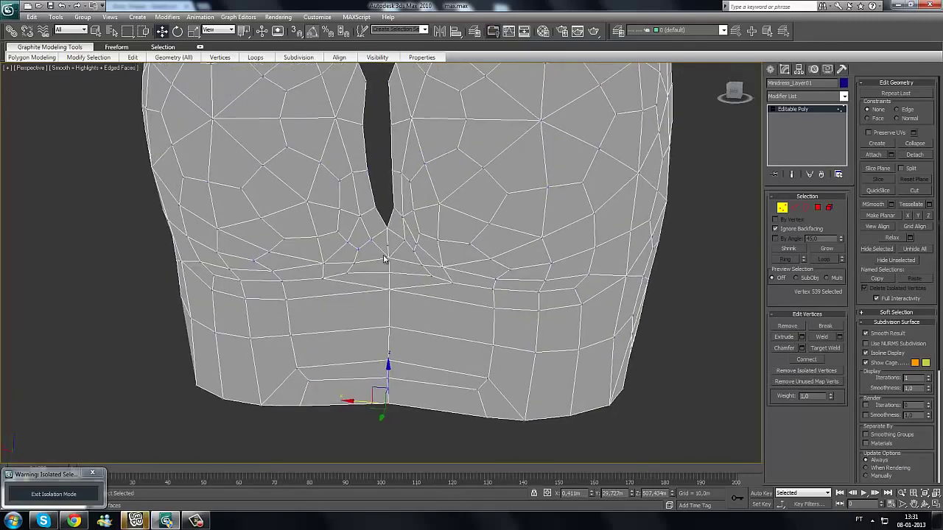
{"action": "middle_click_drag", "start_coordinate": [472, 270], "coordinate": [460, 286], "text": "alt"}
{"action": "left_click", "coordinate": [393, 281]}
{"action": "left_click", "coordinate": [393, 282]}
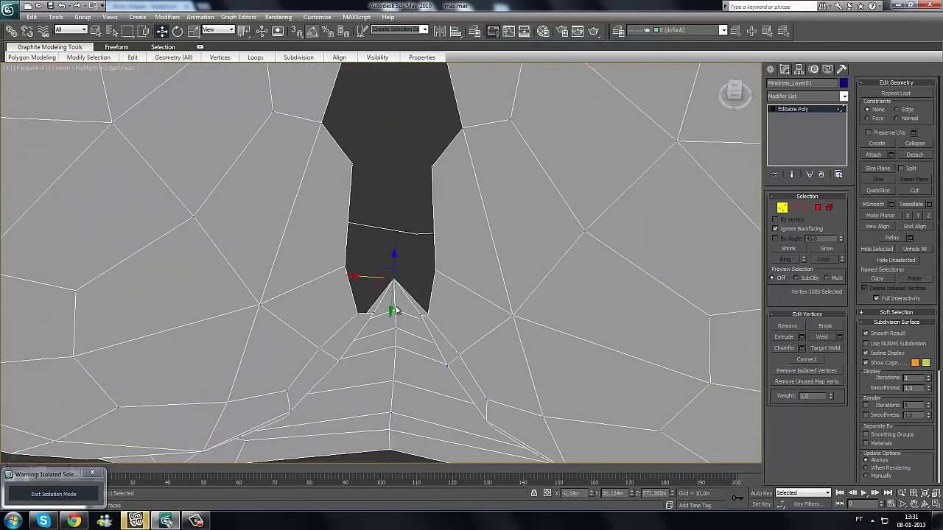
{"action": "left_click_drag", "start_coordinate": [391, 310], "coordinate": [396, 308]}
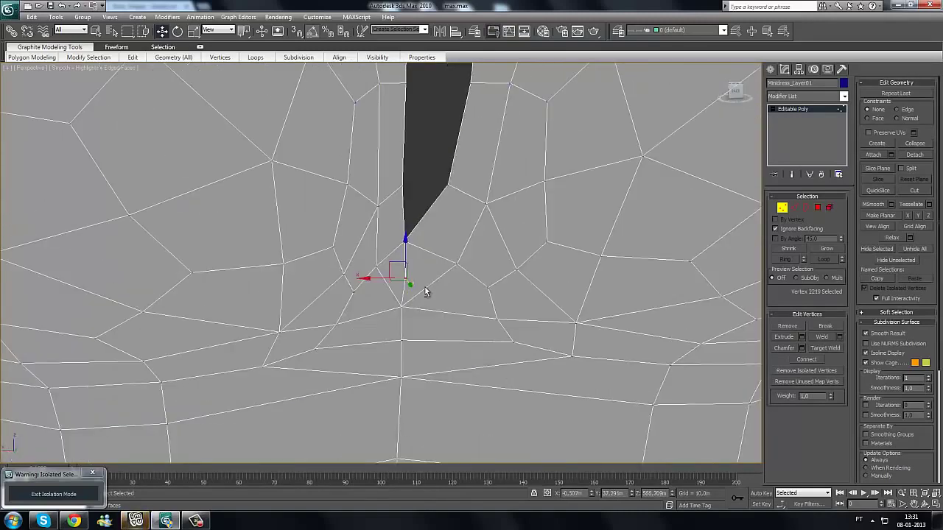
Step: Adjust the depth of the seam vertex just below the gap's tip along Y to even out the back profile
{"action": "middle_click_drag", "start_coordinate": [426, 293], "coordinate": [423, 256], "text": "alt"}
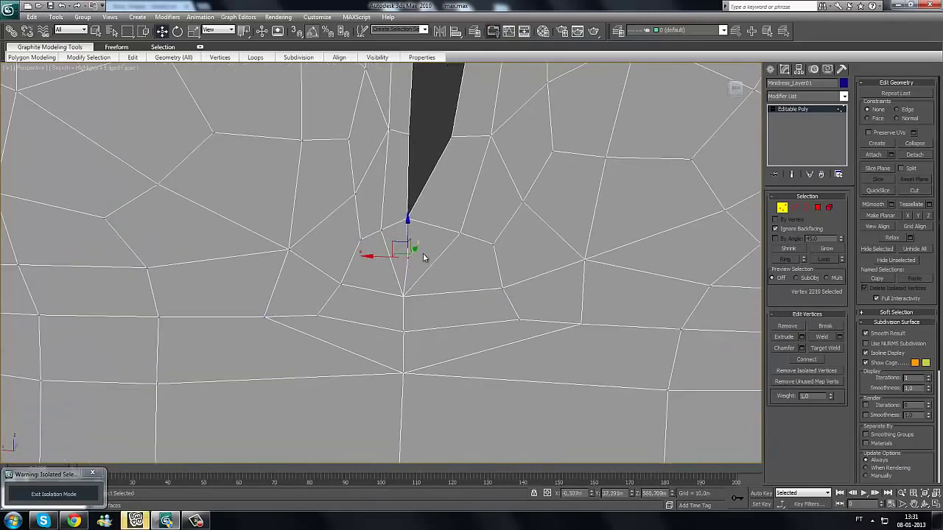
{"action": "left_click_drag", "start_coordinate": [416, 248], "coordinate": [413, 250]}
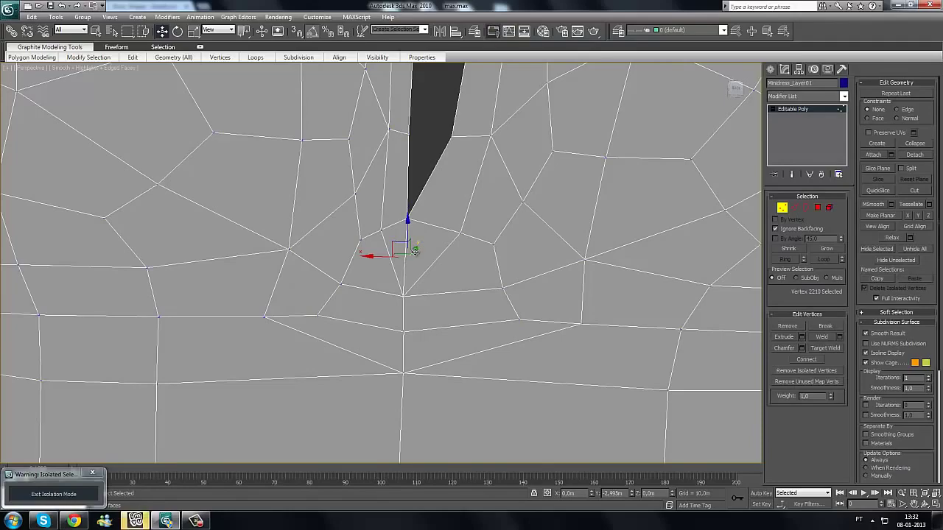
{"action": "middle_click_drag", "start_coordinate": [427, 299], "coordinate": [392, 317], "text": "alt"}
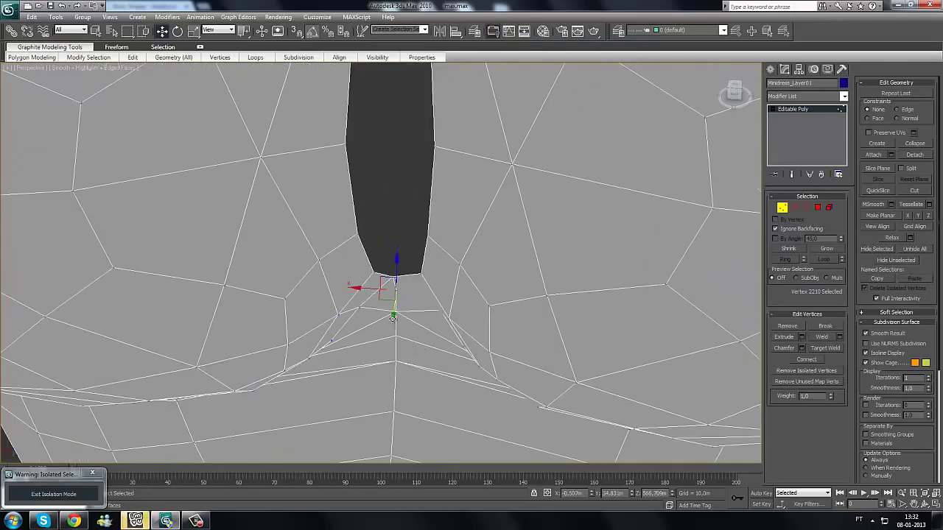
{"action": "left_click_drag", "start_coordinate": [392, 317], "coordinate": [392, 317]}
Step: Target-weld the remaining left-side vertices of the back gap to their right counterparts up to its top, closing the gap
{"action": "scroll", "coordinate": [424, 288], "scroll_direction": "down", "scroll_amount": 2}
{"action": "middle_click_drag", "start_coordinate": [392, 317], "coordinate": [417, 342], "text": "alt"}
{"action": "scroll", "coordinate": [425, 275], "scroll_direction": "up", "scroll_amount": 2}
{"action": "left_click", "coordinate": [824, 349]}
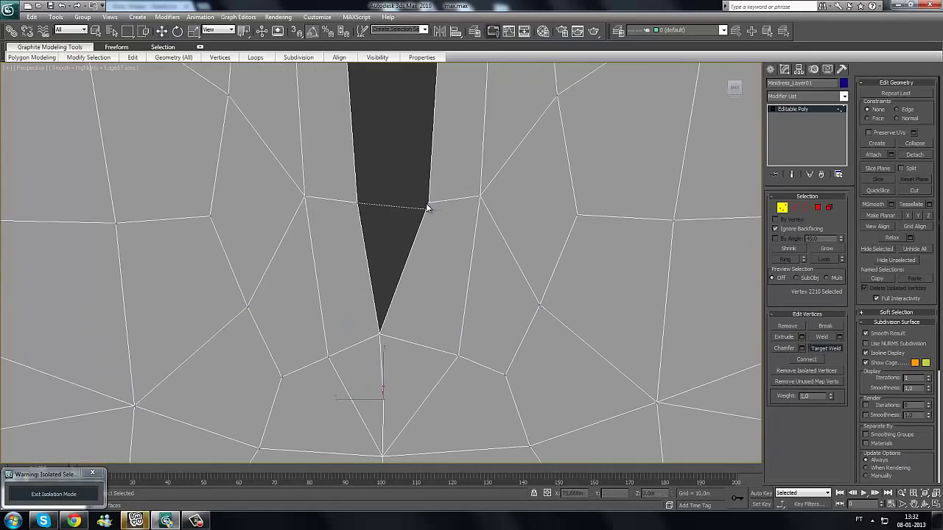
{"action": "left_click", "coordinate": [429, 201]}
{"action": "middle_click_drag", "start_coordinate": [410, 97], "coordinate": [364, 210], "text": "alt"}
{"action": "scroll", "coordinate": [397, 210], "scroll_direction": "down", "scroll_amount": 3}
{"action": "left_click", "coordinate": [400, 220]}
{"action": "left_click", "coordinate": [402, 201]}
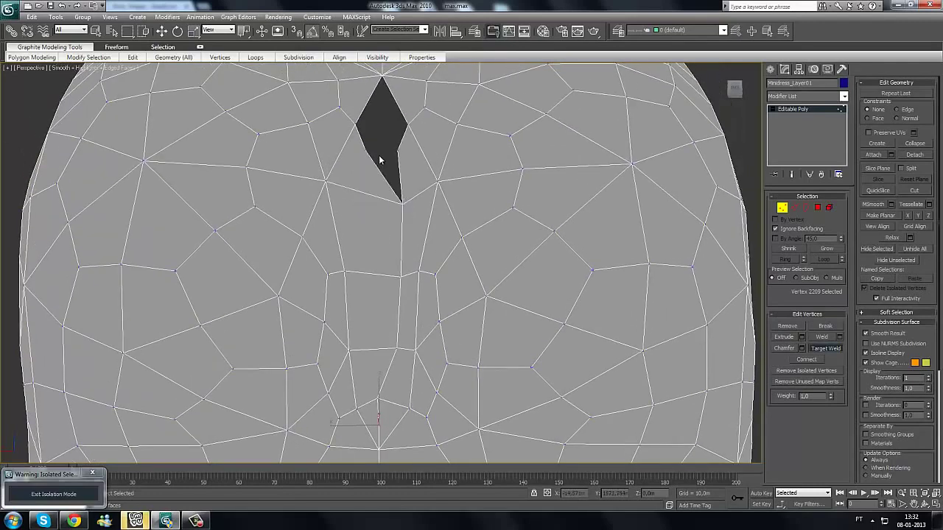
{"action": "middle_click_drag", "start_coordinate": [381, 156], "coordinate": [366, 188], "text": "alt"}
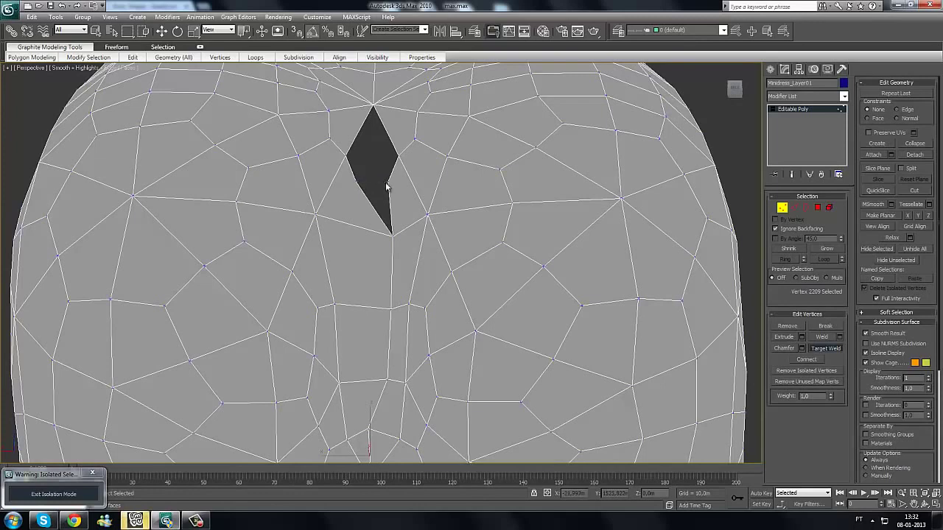
{"action": "left_click", "coordinate": [388, 181]}
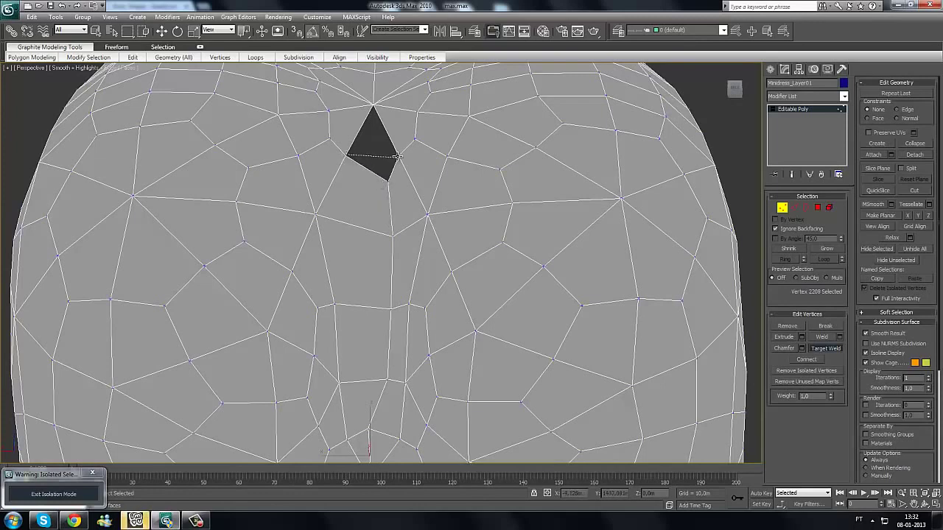
{"action": "left_click", "coordinate": [396, 157]}
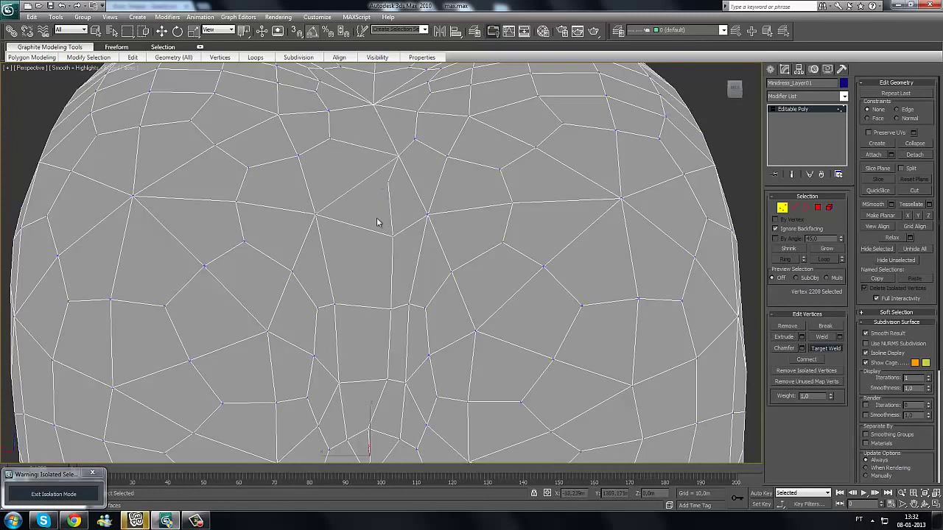
Step: Move the top three vertices of the newly closed back seam along X to line up with the center
{"action": "left_click", "coordinate": [831, 344]}
{"action": "left_click", "coordinate": [397, 157]}
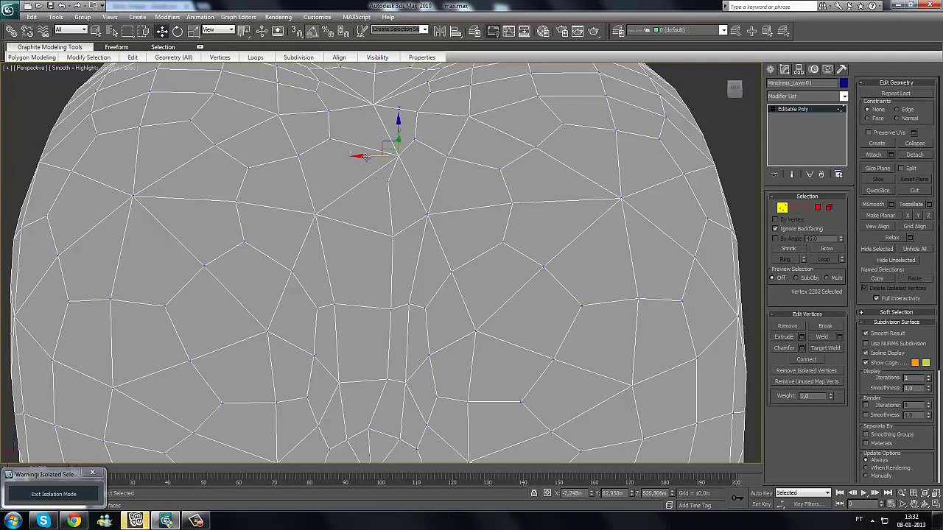
{"action": "left_click_drag", "start_coordinate": [364, 156], "coordinate": [348, 183]}
{"action": "left_click", "coordinate": [388, 184]}
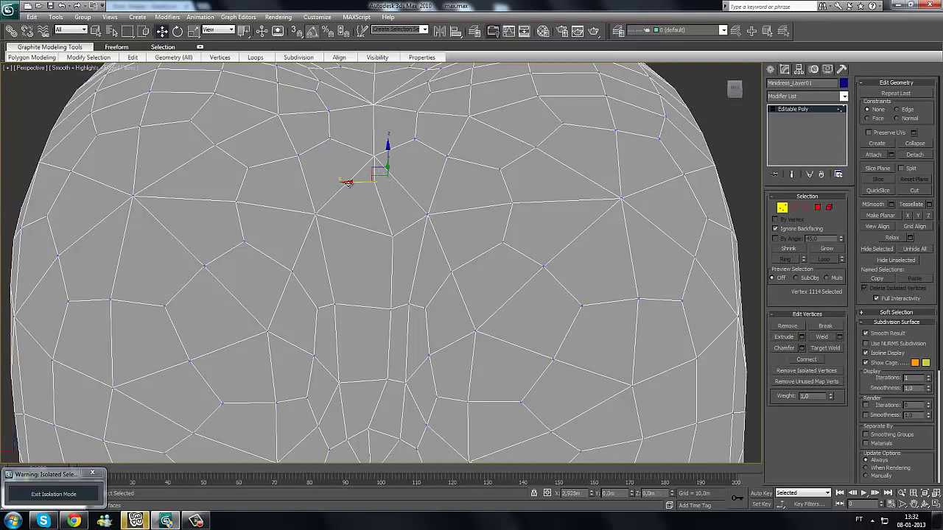
{"action": "left_click", "coordinate": [390, 236]}
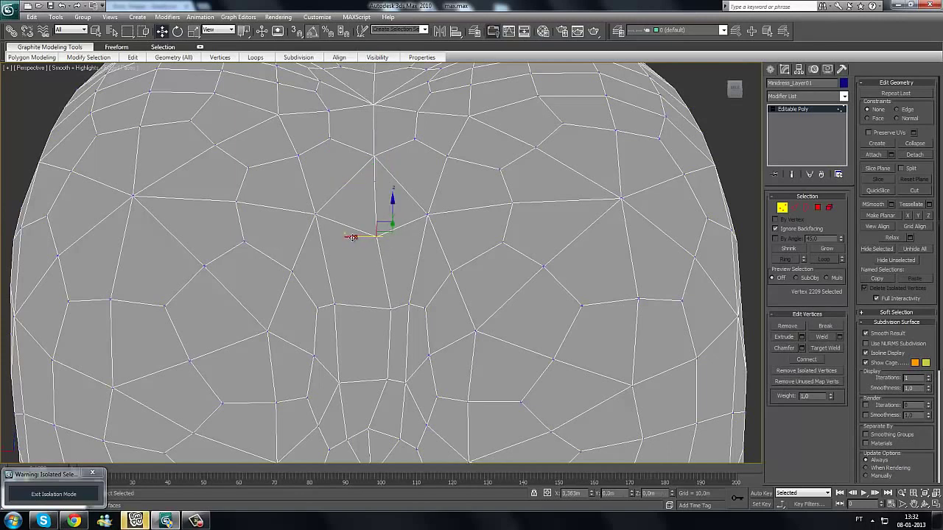
Step: Move the next three vertices down the closed back seam along X to line up with the center
{"action": "scroll", "coordinate": [352, 237], "scroll_direction": "up", "scroll_amount": 8}
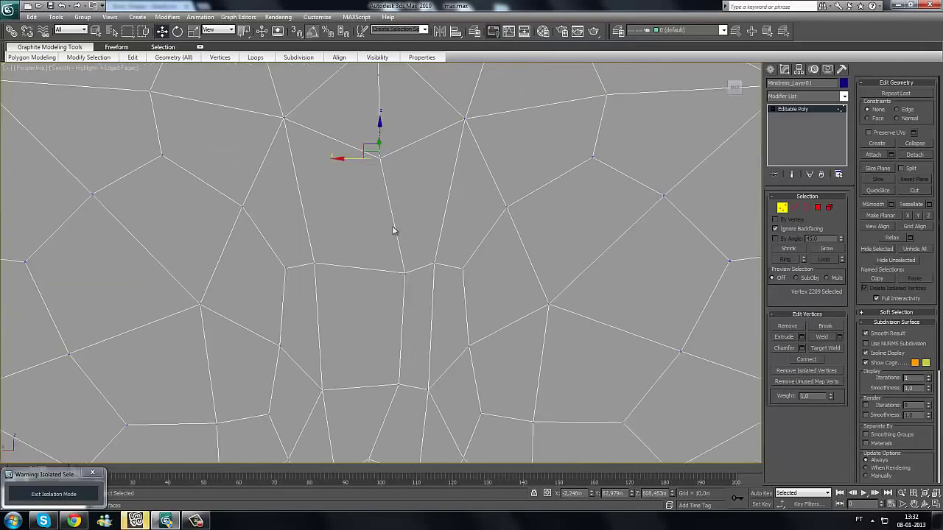
{"action": "left_click", "coordinate": [404, 271]}
{"action": "left_click_drag", "start_coordinate": [377, 273], "coordinate": [352, 280]}
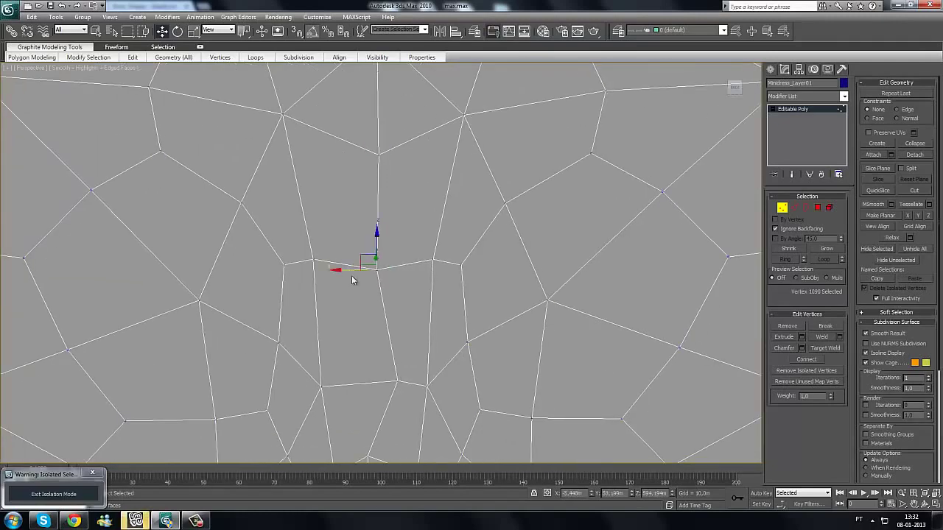
{"action": "left_click", "coordinate": [399, 379]}
{"action": "left_click_drag", "start_coordinate": [380, 383], "coordinate": [353, 381]}
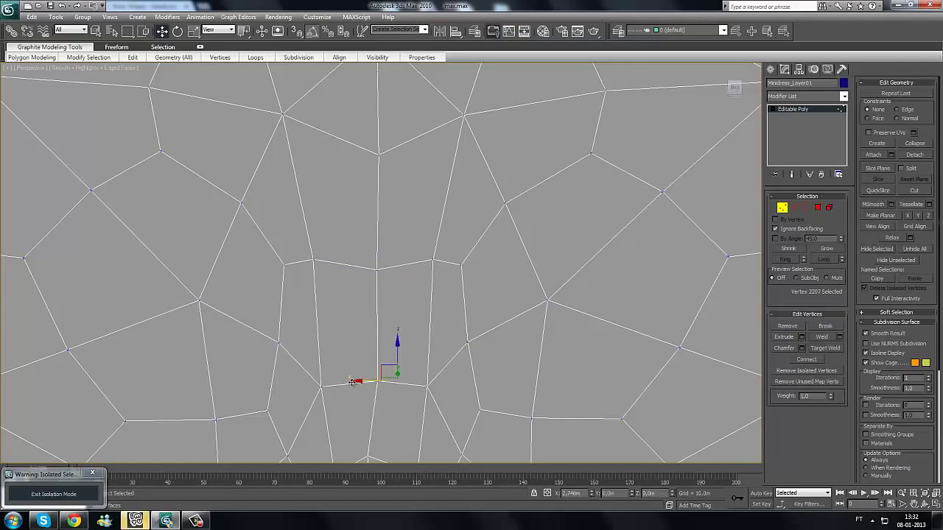
{"action": "middle_click_drag", "start_coordinate": [361, 394], "coordinate": [396, 343]}
{"action": "left_click", "coordinate": [391, 355]}
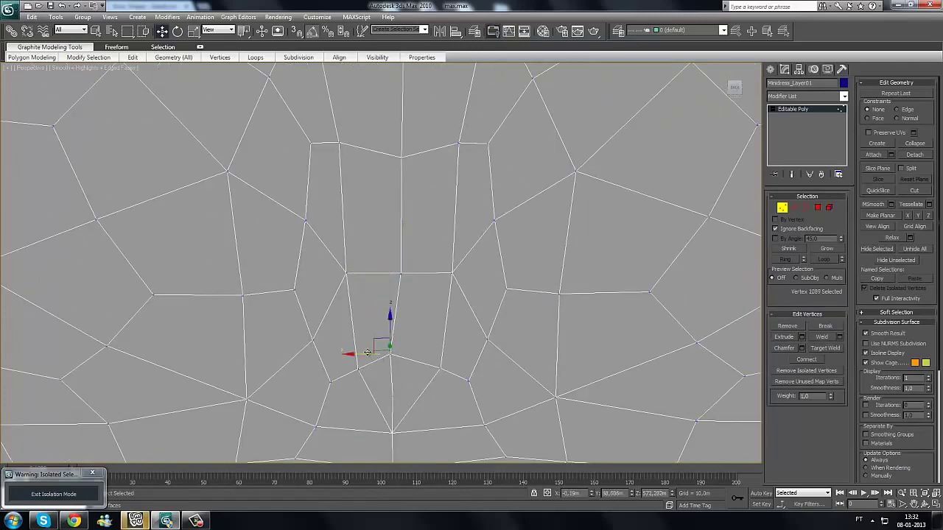
{"action": "left_click_drag", "start_coordinate": [371, 355], "coordinate": [376, 353]}
Step: Examine the closed seam and the skirt shape from the back, side, underside and front
{"action": "middle_click_drag", "start_coordinate": [399, 333], "coordinate": [398, 228]}
{"action": "scroll", "coordinate": [355, 306], "scroll_direction": "down", "scroll_amount": 3}
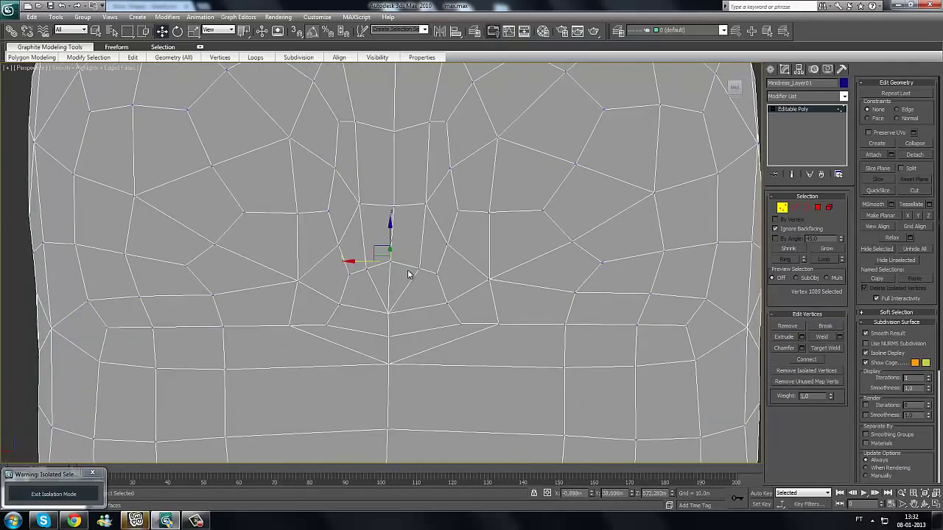
{"action": "middle_click_drag", "start_coordinate": [484, 256], "coordinate": [469, 277], "text": "alt"}
{"action": "scroll", "coordinate": [569, 243], "scroll_direction": "down", "scroll_amount": 2}
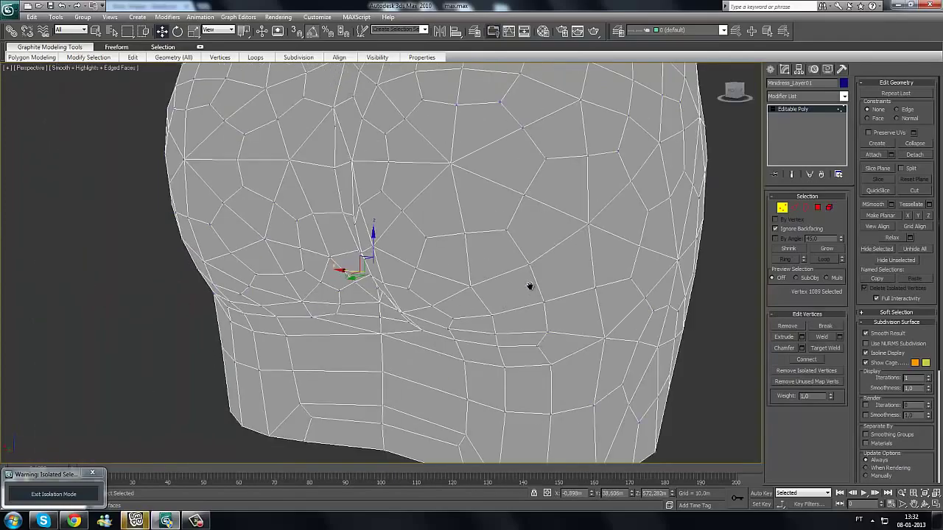
{"action": "scroll", "coordinate": [532, 288], "scroll_direction": "down", "scroll_amount": 3}
{"action": "middle_click_drag", "start_coordinate": [514, 327], "coordinate": [316, 237], "text": "alt"}
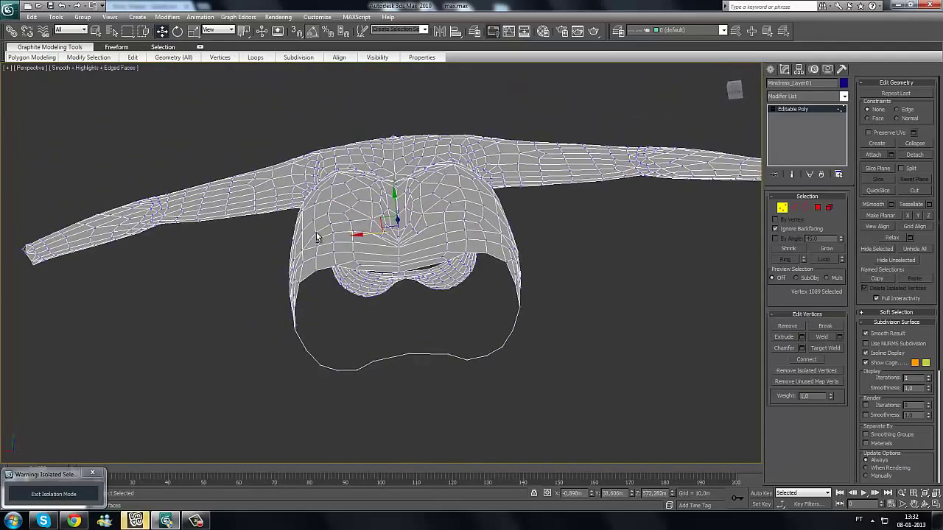
{"action": "middle_click_drag", "start_coordinate": [428, 358], "coordinate": [442, 290], "text": "alt"}
{"action": "scroll", "coordinate": [418, 269], "scroll_direction": "down", "scroll_amount": 5}
{"action": "scroll", "coordinate": [442, 290], "scroll_direction": "up", "scroll_amount": 5}
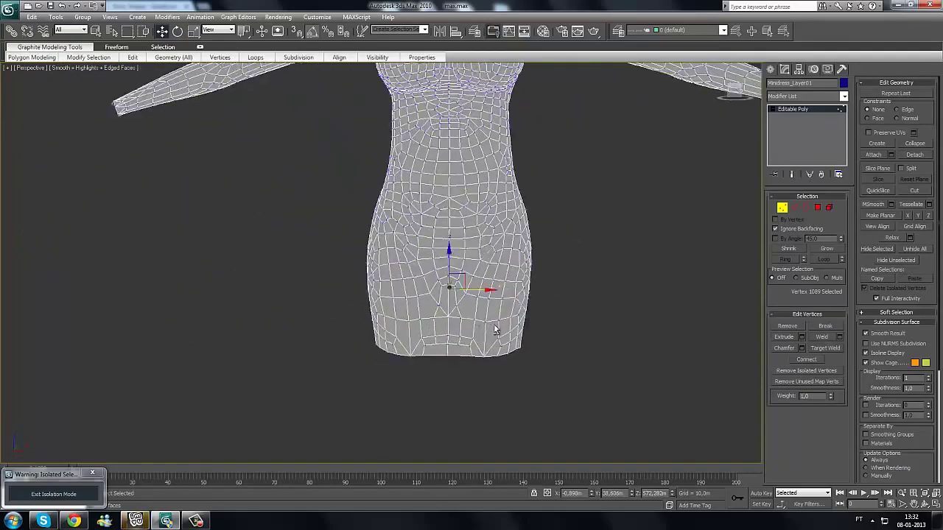
{"action": "middle_click_drag", "start_coordinate": [496, 329], "coordinate": [588, 318], "text": "alt"}
{"action": "scroll", "coordinate": [391, 301], "scroll_direction": "up", "scroll_amount": 5}
{"action": "middle_click_drag", "start_coordinate": [393, 301], "coordinate": [471, 293], "text": "alt"}
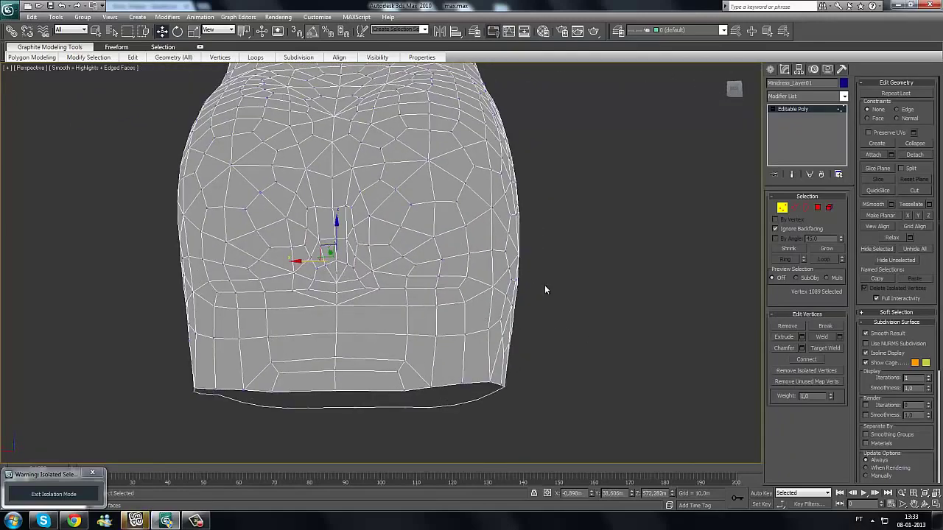
{"action": "key", "text": "alt+c"}
{"action": "mouse_move", "coordinate": [850, 343]}
{"action": "left_mouse_down"}
{"action": "mouse_move", "coordinate": [797, 365]}
{"action": "mouse_move", "coordinate": [807, 328]}
{"action": "mouse_move", "coordinate": [848, 367]}
{"action": "mouse_move", "coordinate": [828, 382]}
{"action": "mouse_move", "coordinate": [812, 368]}
{"action": "left_mouse_up"}
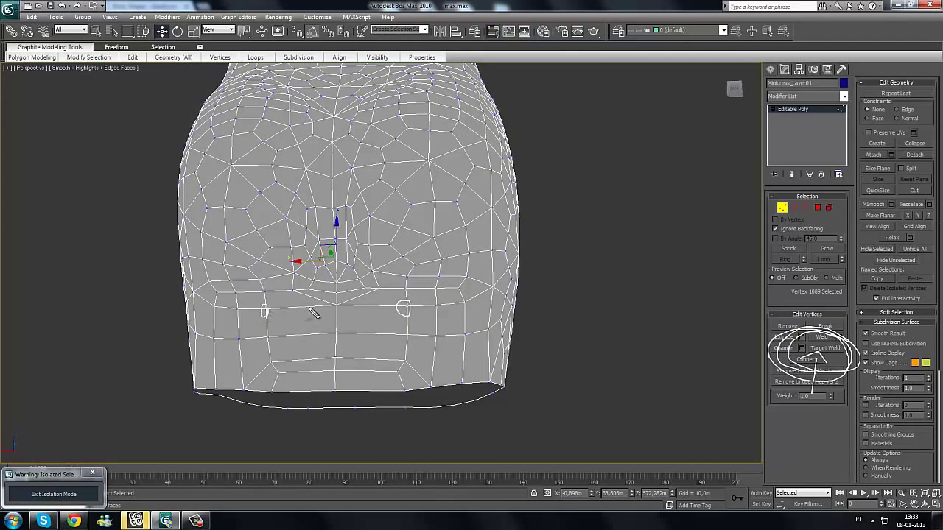
{"action": "mouse_move", "coordinate": [333, 329]}
{"action": "left_mouse_down"}
{"action": "mouse_move", "coordinate": [310, 302]}
{"action": "mouse_move", "coordinate": [264, 306]}
{"action": "left_mouse_up"}
{"action": "mouse_move", "coordinate": [266, 308]}
{"action": "left_mouse_down"}
{"action": "mouse_move", "coordinate": [375, 310]}
{"action": "mouse_move", "coordinate": [270, 307]}
{"action": "mouse_move", "coordinate": [402, 336]}
{"action": "mouse_move", "coordinate": [336, 335]}
{"action": "left_mouse_up"}
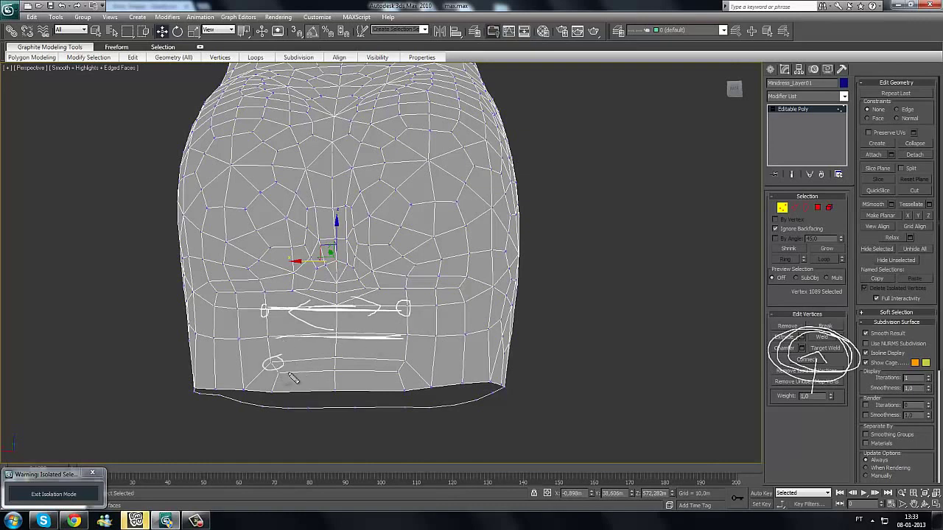
{"action": "left_click_drag", "start_coordinate": [409, 359], "coordinate": [398, 370]}
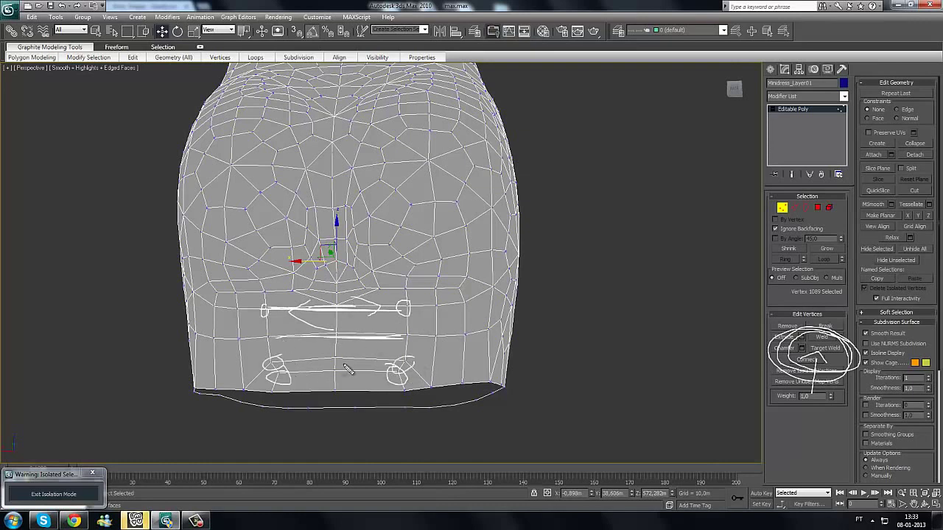
{"action": "mouse_move", "coordinate": [340, 344]}
{"action": "left_mouse_down"}
{"action": "mouse_move", "coordinate": [361, 392]}
{"action": "mouse_move", "coordinate": [356, 343]}
{"action": "mouse_move", "coordinate": [334, 399]}
{"action": "left_mouse_up"}
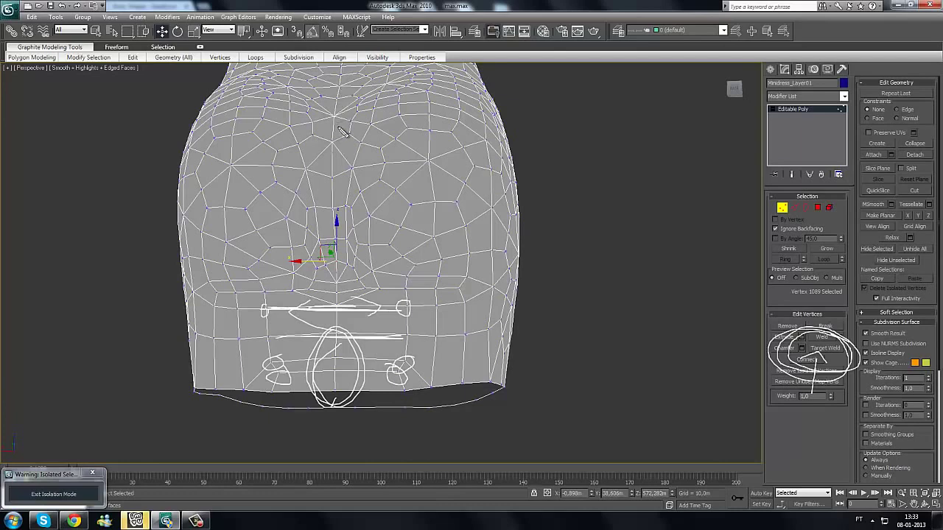
{"action": "left_click_drag", "start_coordinate": [343, 133], "coordinate": [352, 431]}
{"action": "mouse_move", "coordinate": [328, 214]}
{"action": "left_mouse_down"}
{"action": "mouse_move", "coordinate": [250, 213]}
{"action": "mouse_move", "coordinate": [286, 251]}
{"action": "left_mouse_up"}
{"action": "left_click_drag", "start_coordinate": [369, 213], "coordinate": [436, 212]}
{"action": "left_click_drag", "start_coordinate": [379, 174], "coordinate": [482, 198]}
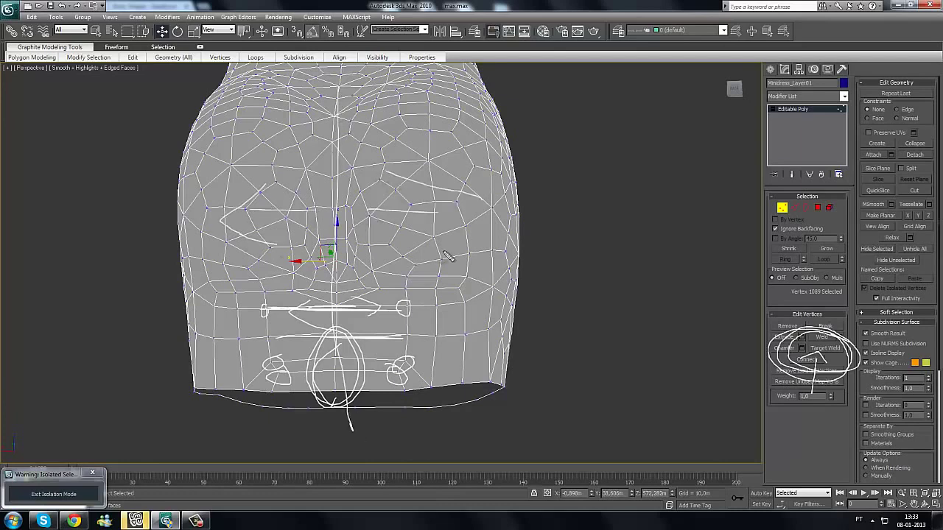
{"action": "left_click_drag", "start_coordinate": [445, 254], "coordinate": [480, 197]}
{"action": "mouse_move", "coordinate": [343, 159]}
{"action": "left_mouse_down"}
{"action": "mouse_move", "coordinate": [324, 131]}
{"action": "mouse_move", "coordinate": [303, 150]}
{"action": "left_mouse_up"}
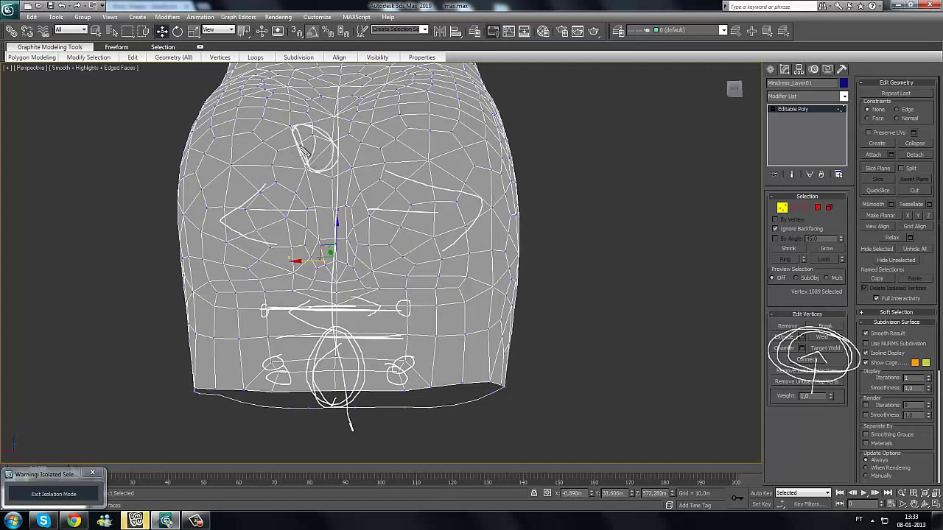
{"action": "mouse_move", "coordinate": [359, 138]}
{"action": "left_mouse_down"}
{"action": "mouse_move", "coordinate": [391, 165]}
{"action": "mouse_move", "coordinate": [346, 155]}
{"action": "mouse_move", "coordinate": [383, 173]}
{"action": "mouse_move", "coordinate": [368, 133]}
{"action": "mouse_move", "coordinate": [354, 158]}
{"action": "mouse_move", "coordinate": [398, 166]}
{"action": "mouse_move", "coordinate": [378, 148]}
{"action": "mouse_move", "coordinate": [324, 184]}
{"action": "mouse_move", "coordinate": [353, 169]}
{"action": "mouse_move", "coordinate": [328, 169]}
{"action": "left_mouse_up"}
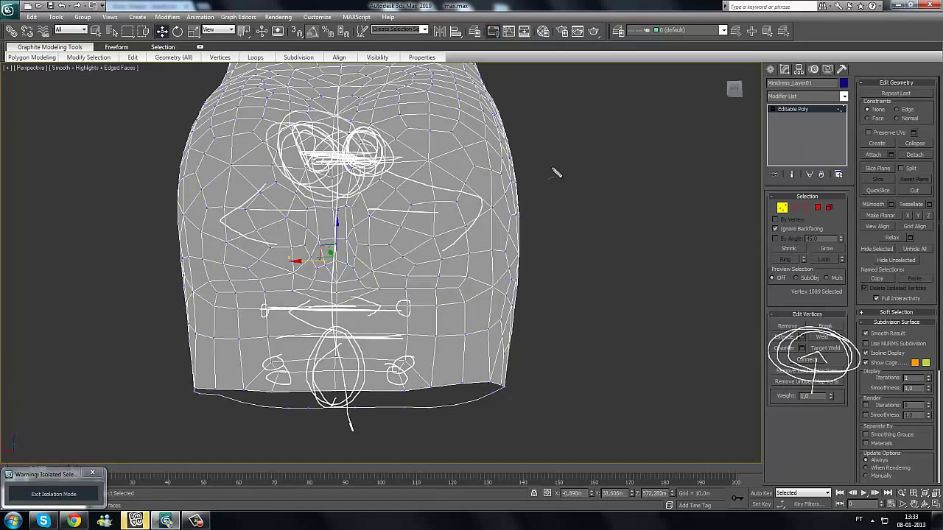
{"action": "left_click_drag", "start_coordinate": [797, 82], "coordinate": [757, 149]}
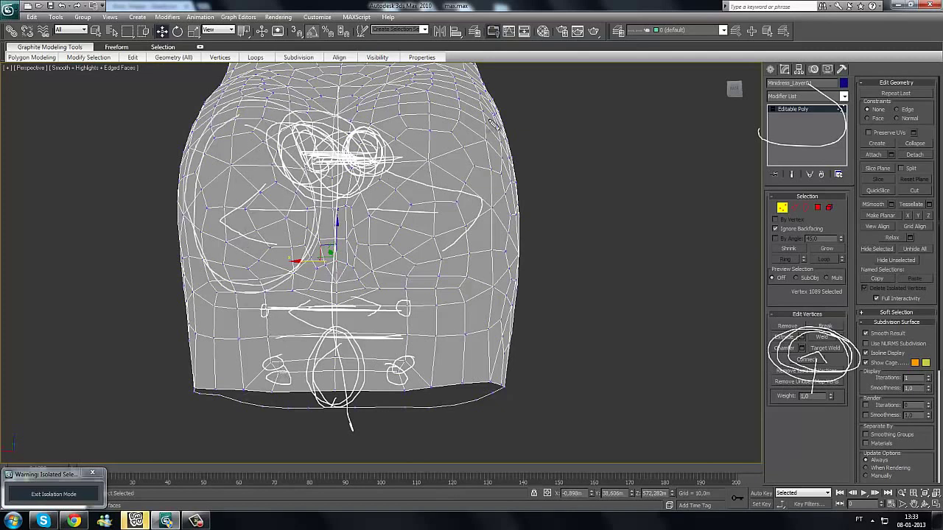
{"action": "mouse_move", "coordinate": [567, 169]}
{"action": "left_mouse_down"}
{"action": "mouse_move", "coordinate": [575, 182]}
{"action": "mouse_move", "coordinate": [422, 269]}
{"action": "left_mouse_up"}
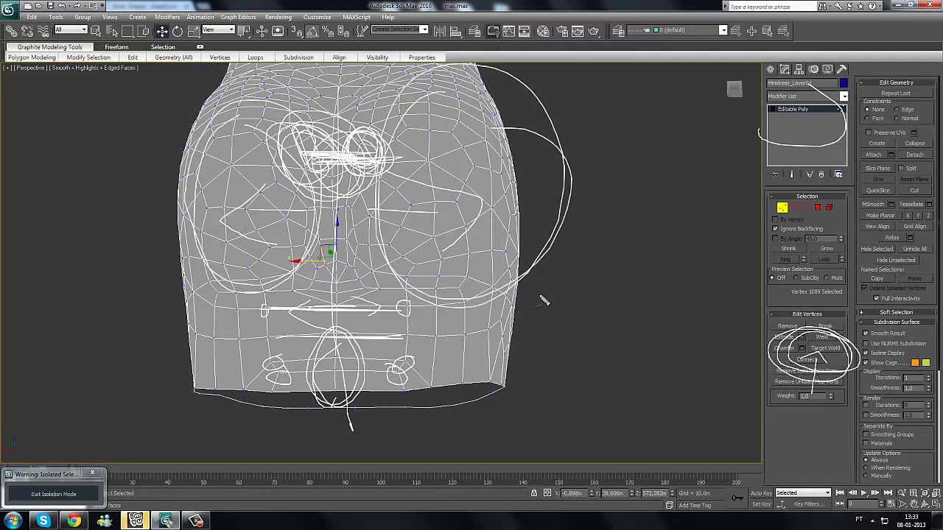
{"action": "left_click_drag", "start_coordinate": [540, 296], "coordinate": [521, 306]}
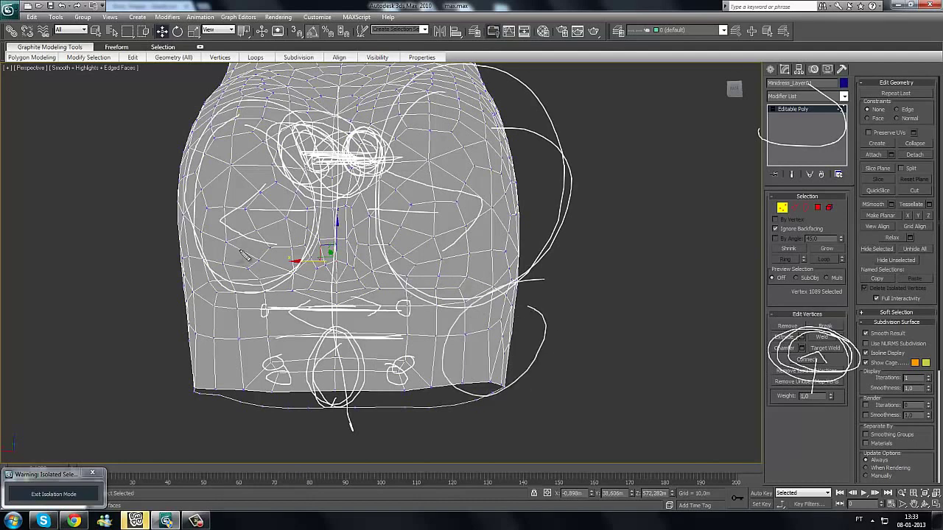
{"action": "left_click_drag", "start_coordinate": [274, 396], "coordinate": [176, 271]}
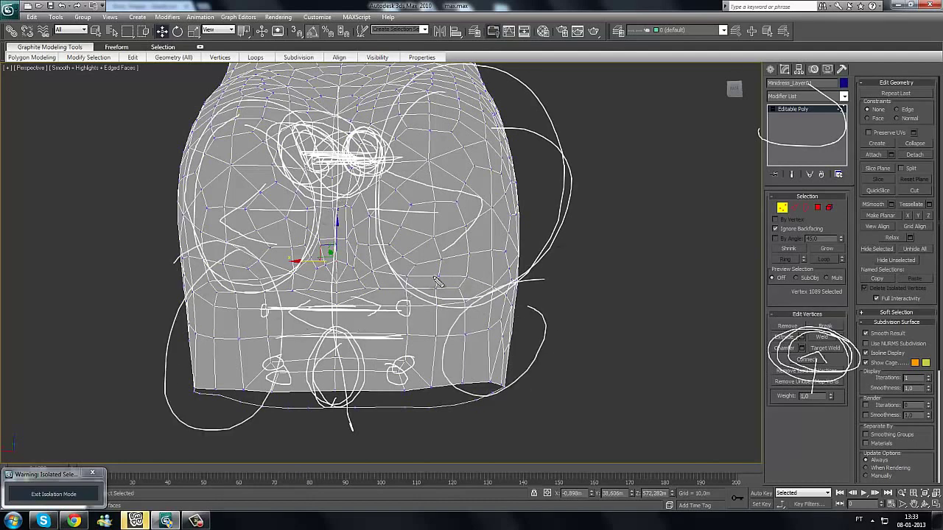
{"action": "key", "text": "Escape"}
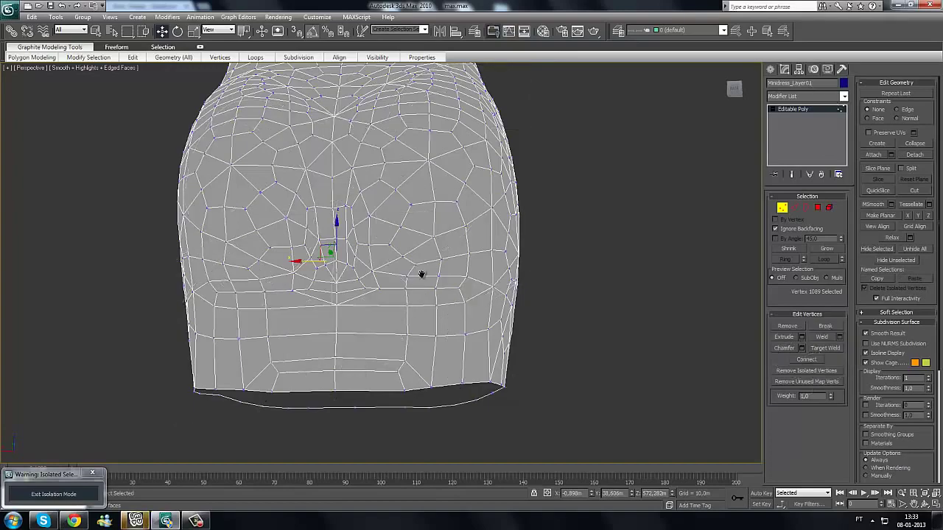
Step: Leave vertex editing and return to the object level of the Minidress_Layer01 Editable Poly
{"action": "scroll", "coordinate": [422, 275], "scroll_direction": "down", "scroll_amount": 3}
{"action": "middle_click_drag", "start_coordinate": [453, 313], "coordinate": [466, 333], "text": "alt"}
{"action": "left_click", "coordinate": [826, 109]}
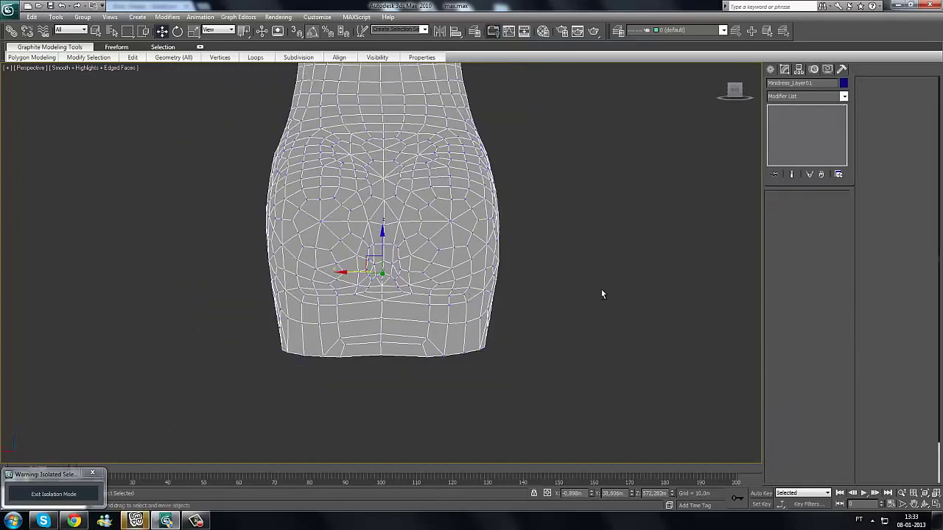
Step: Select the vertices around the minidress's hips and skirt, and leave vertex editing with nothing selected
{"action": "middle_click_drag", "start_coordinate": [600, 289], "coordinate": [503, 303], "text": "alt"}
{"action": "middle_click_drag", "start_coordinate": [579, 330], "coordinate": [429, 322], "text": "alt"}
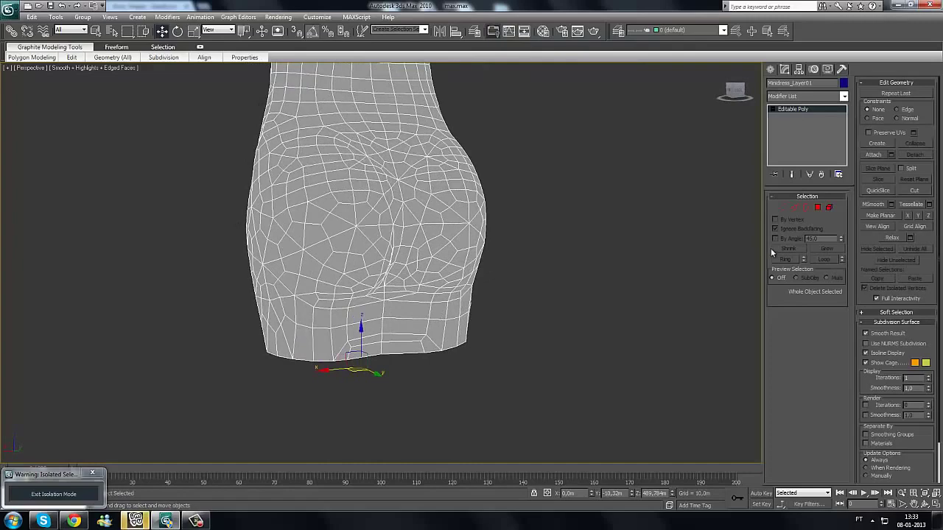
{"action": "left_click", "coordinate": [779, 212]}
{"action": "middle_click_drag", "start_coordinate": [595, 243], "coordinate": [529, 248], "text": "alt"}
{"action": "left_click_drag", "start_coordinate": [569, 126], "coordinate": [115, 407]}
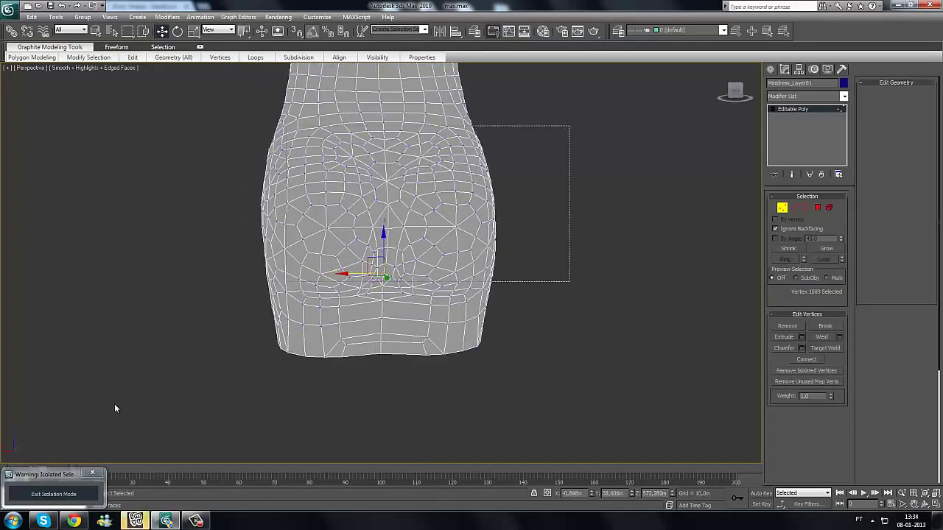
{"action": "middle_click_drag", "start_coordinate": [312, 316], "coordinate": [681, 289], "text": "alt"}
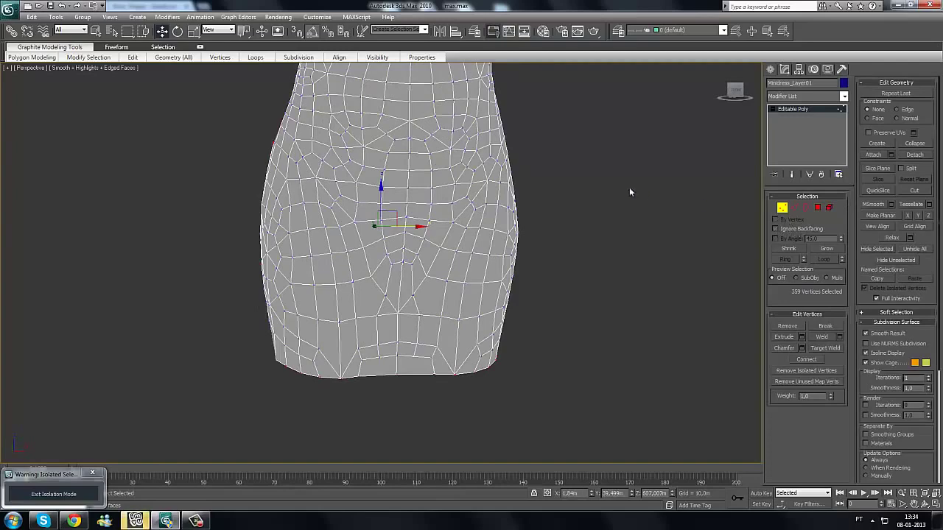
{"action": "left_click_drag", "start_coordinate": [64, 480], "coordinate": [57, 450], "text": "ctrl"}
{"action": "middle_click_drag", "start_coordinate": [111, 372], "coordinate": [441, 361], "text": "alt"}
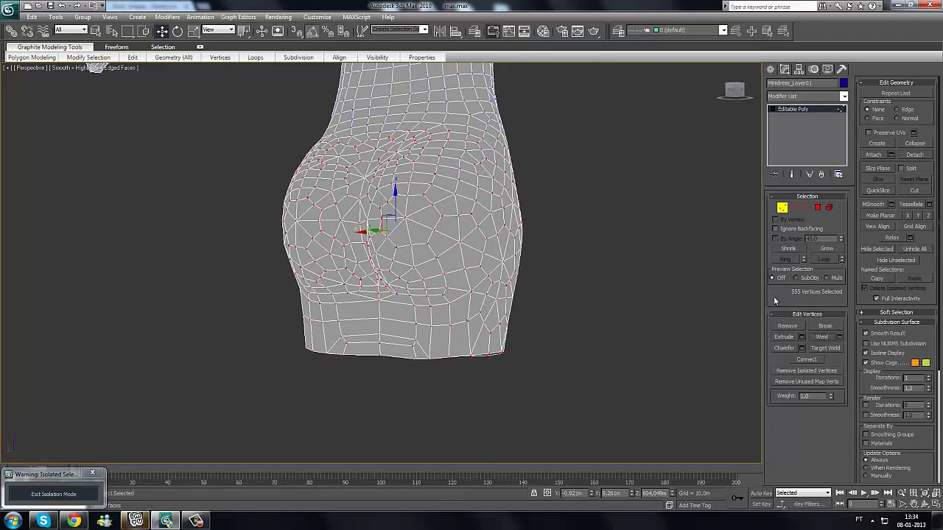
{"action": "left_click", "coordinate": [807, 111]}
{"action": "left_click", "coordinate": [448, 368]}
Step: Examine the minidress mesh around the skirt and as a whole from the back and front
{"action": "scroll", "coordinate": [415, 347], "scroll_direction": "down", "scroll_amount": 5}
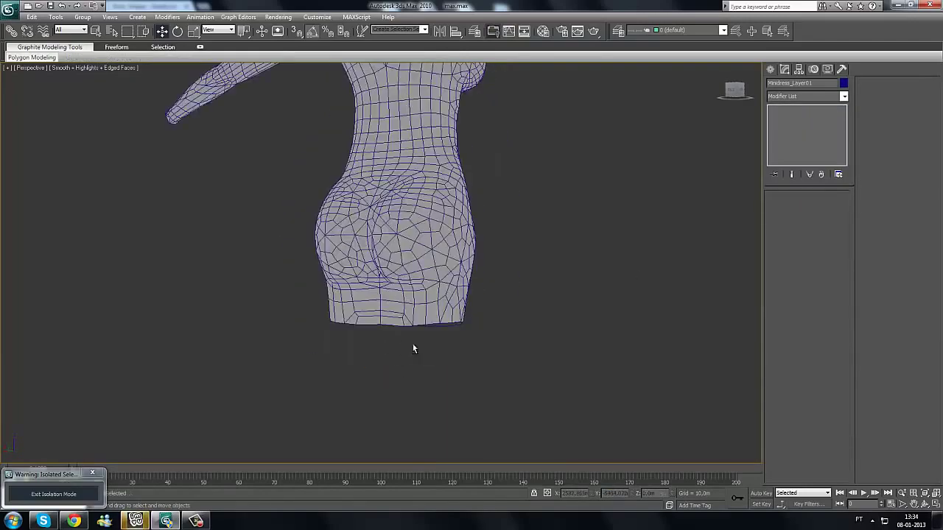
{"action": "mouse_move", "coordinate": [414, 347]}
{"action": "middle_mouse_down", "text": "alt"}
{"action": "mouse_move", "coordinate": [589, 352]}
{"action": "mouse_move", "coordinate": [482, 381]}
{"action": "mouse_move", "coordinate": [455, 334]}
{"action": "mouse_move", "coordinate": [376, 333]}
{"action": "mouse_move", "coordinate": [406, 358]}
{"action": "middle_mouse_up", "text": "alt"}
{"action": "middle_click_drag", "start_coordinate": [575, 397], "coordinate": [518, 358]}
{"action": "scroll", "coordinate": [518, 358], "scroll_direction": "up", "scroll_amount": 3}
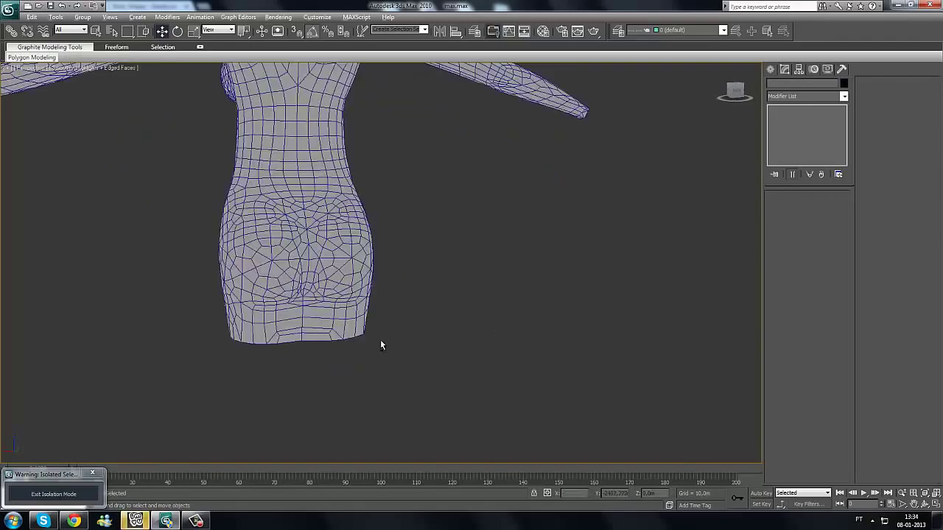
{"action": "middle_click_drag", "start_coordinate": [381, 343], "coordinate": [261, 332], "text": "alt"}
{"action": "left_click", "coordinate": [457, 282]}
{"action": "key", "text": "z"}
{"action": "middle_click_drag", "start_coordinate": [557, 317], "coordinate": [554, 291], "text": "alt"}
{"action": "scroll", "coordinate": [558, 352], "scroll_direction": "down", "scroll_amount": 3}
{"action": "left_click", "coordinate": [554, 291]}
Step: Exit isolation mode and isolate the minidress together with the body shape mesh, leaving both deselected
{"action": "left_click_drag", "start_coordinate": [72, 477], "coordinate": [472, 201]}
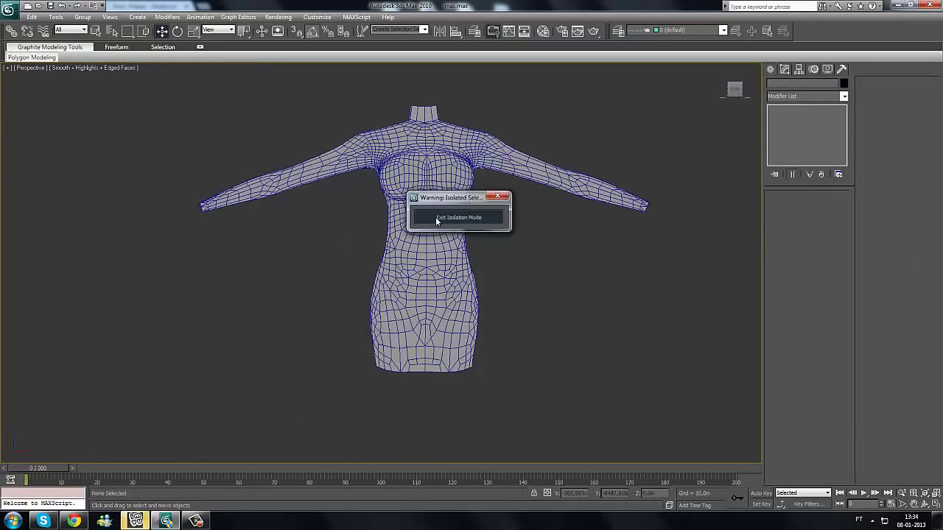
{"action": "left_click", "coordinate": [464, 218]}
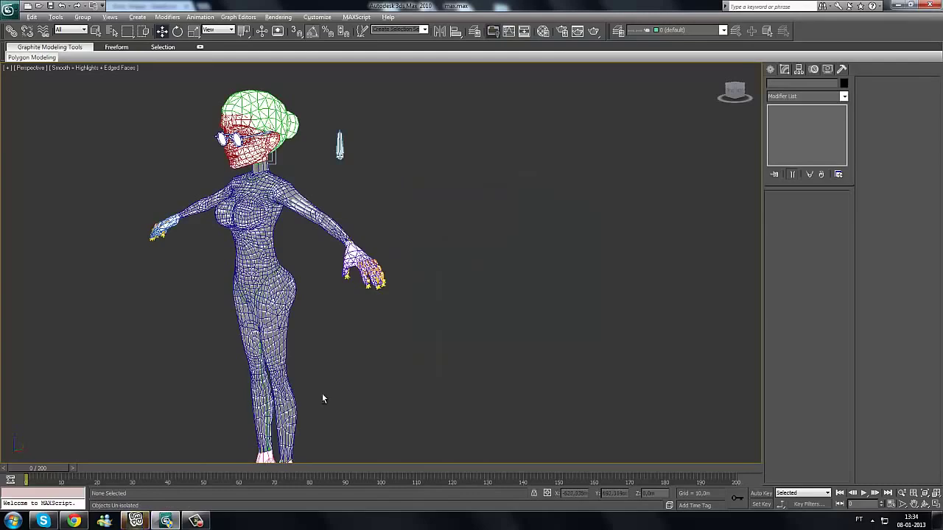
{"action": "middle_click_drag", "start_coordinate": [322, 399], "coordinate": [350, 397], "text": "alt"}
{"action": "left_click", "coordinate": [324, 310]}
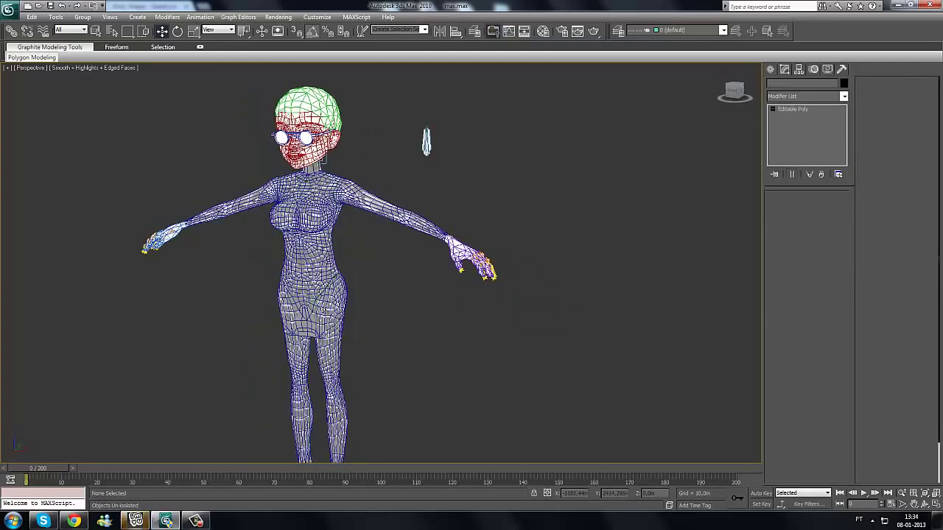
{"action": "left_click", "coordinate": [341, 363], "text": "ctrl"}
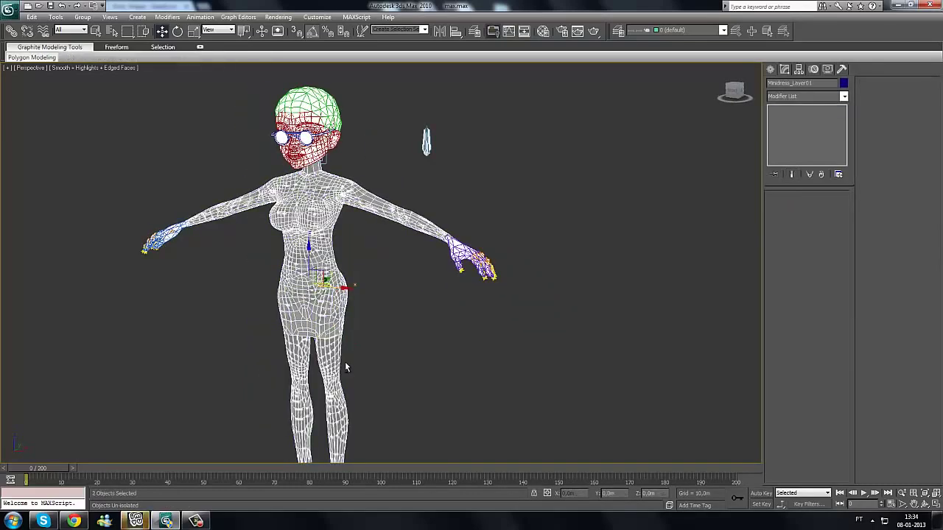
{"action": "key", "text": "alt+q"}
{"action": "left_click_drag", "start_coordinate": [451, 205], "coordinate": [44, 463]}
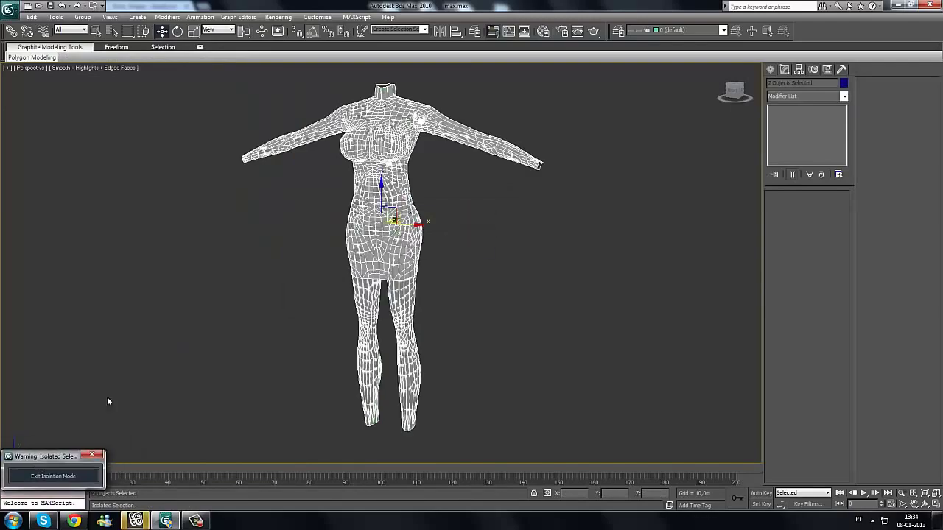
{"action": "left_click", "coordinate": [312, 263]}
Step: Examine how the body mesh overlaps the minidress at the hips, chest and arms
{"action": "scroll", "coordinate": [284, 319], "scroll_direction": "up", "scroll_amount": 3}
{"action": "middle_click_drag", "start_coordinate": [285, 320], "coordinate": [347, 317], "text": "alt"}
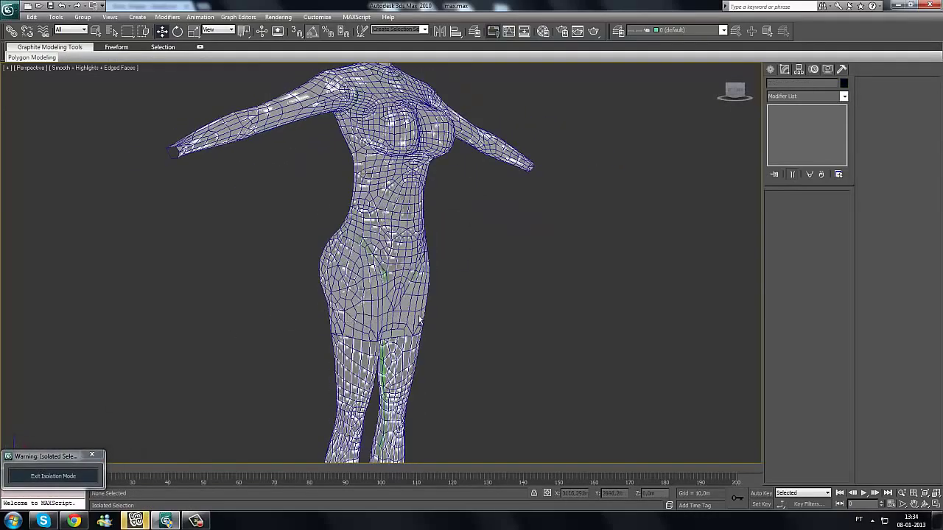
{"action": "middle_click_drag", "start_coordinate": [419, 320], "coordinate": [258, 312], "text": "alt"}
{"action": "scroll", "coordinate": [439, 317], "scroll_direction": "up", "scroll_amount": 4}
{"action": "scroll", "coordinate": [361, 284], "scroll_direction": "down", "scroll_amount": 4}
{"action": "middle_click_drag", "start_coordinate": [353, 258], "coordinate": [374, 296]}
{"action": "scroll", "coordinate": [358, 309], "scroll_direction": "down", "scroll_amount": 3}
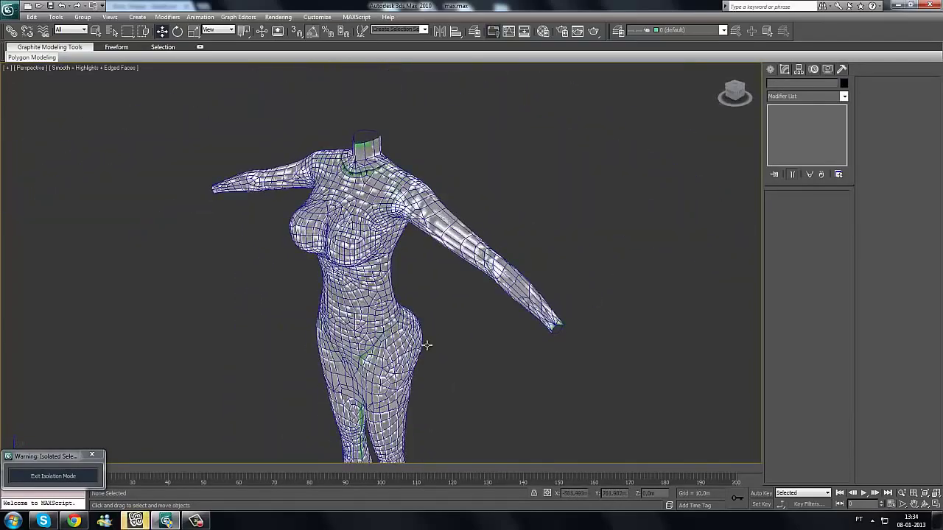
{"action": "middle_click_drag", "start_coordinate": [426, 345], "coordinate": [325, 282], "text": "alt"}
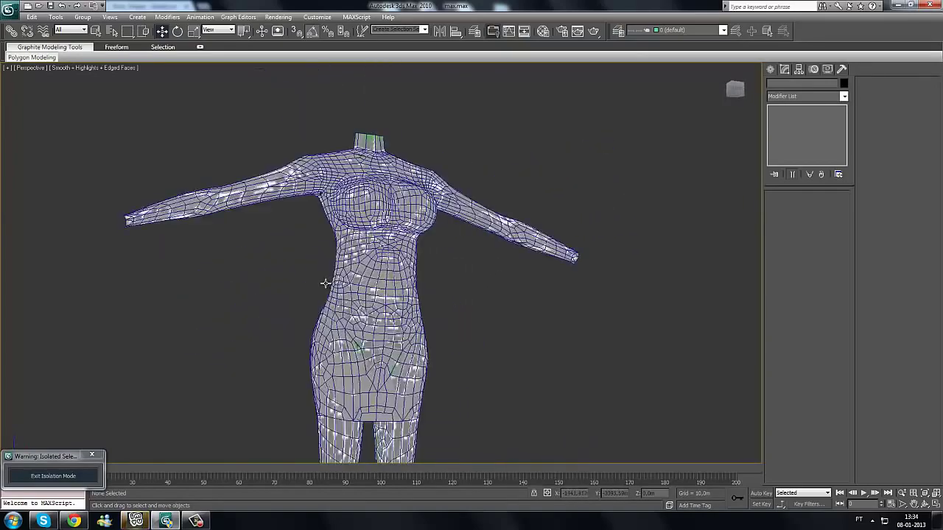
Step: Select the minidress and inspect its overlap with the body at the hem and shoulders
{"action": "left_click", "coordinate": [329, 285]}
{"action": "middle_click_drag", "start_coordinate": [443, 361], "coordinate": [435, 324], "text": "alt"}
{"action": "scroll", "coordinate": [410, 335], "scroll_direction": "down", "scroll_amount": 3}
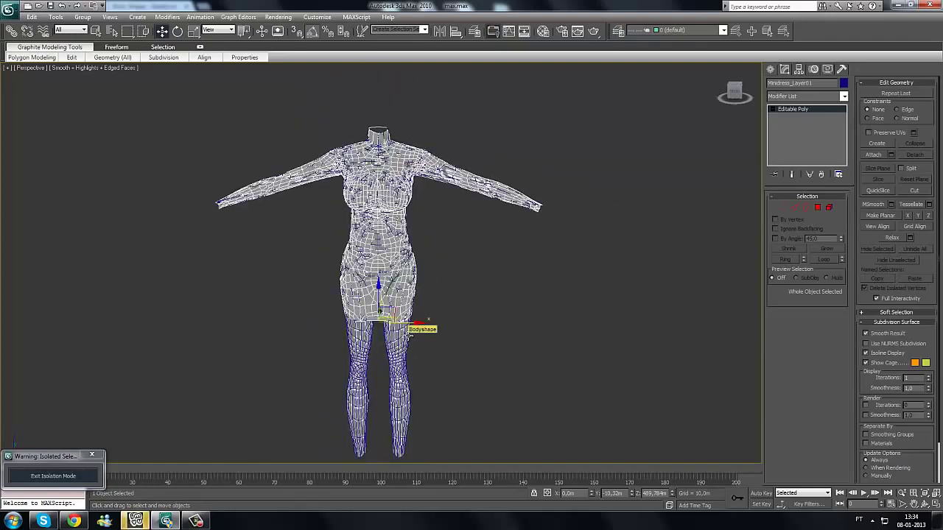
{"action": "scroll", "coordinate": [408, 325], "scroll_direction": "up", "scroll_amount": 2}
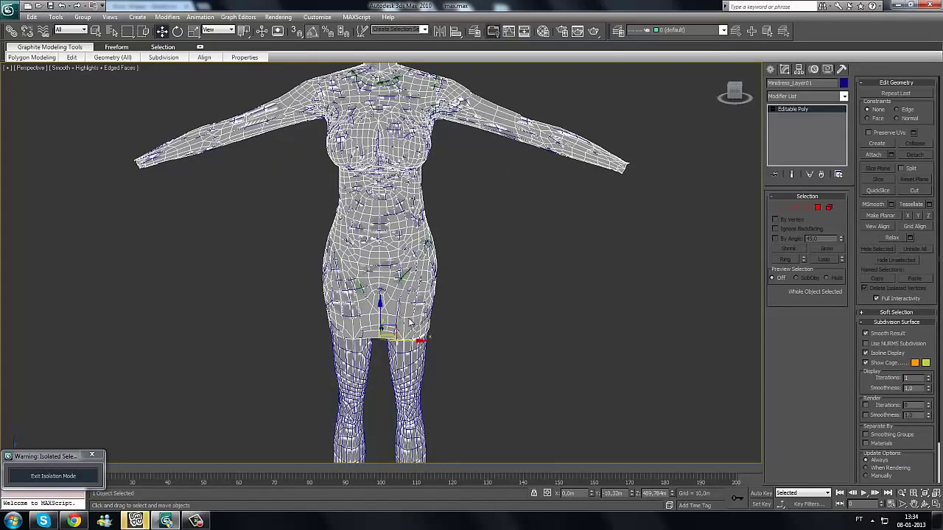
{"action": "scroll", "coordinate": [460, 342], "scroll_direction": "up", "scroll_amount": 2}
{"action": "middle_click_drag", "start_coordinate": [461, 342], "coordinate": [455, 366], "text": "alt"}
{"action": "scroll", "coordinate": [441, 349], "scroll_direction": "up", "scroll_amount": 2}
{"action": "scroll", "coordinate": [464, 331], "scroll_direction": "down", "scroll_amount": 3}
{"action": "middle_click_drag", "start_coordinate": [483, 191], "coordinate": [416, 303]}
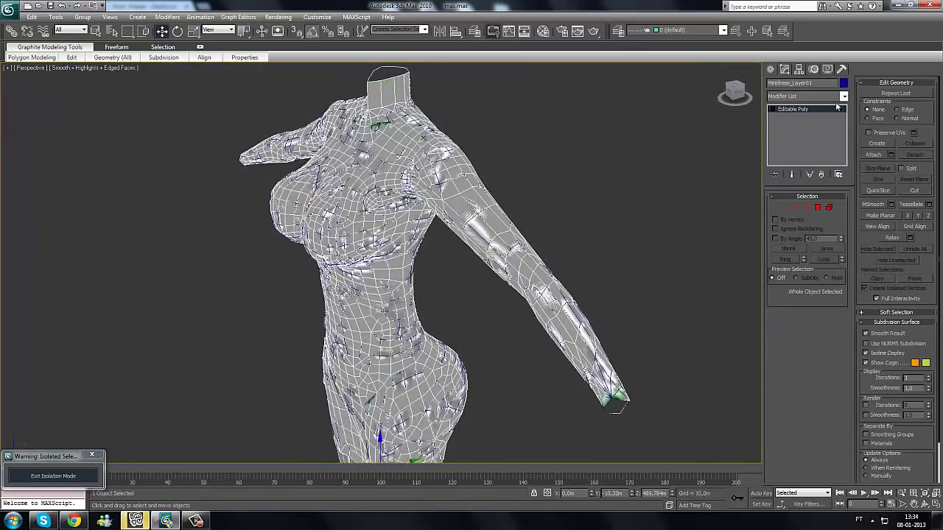
{"action": "left_click", "coordinate": [844, 97]}
{"action": "scroll", "coordinate": [838, 274], "scroll_direction": "down", "scroll_amount": 10}
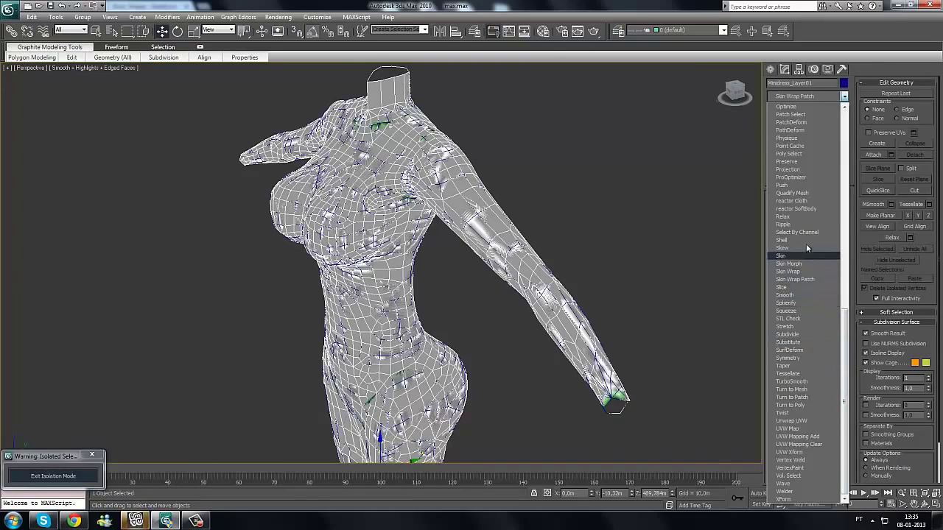
{"action": "left_click", "coordinate": [792, 98]}
{"action": "middle_click_drag", "start_coordinate": [551, 192], "coordinate": [696, 146], "text": "alt"}
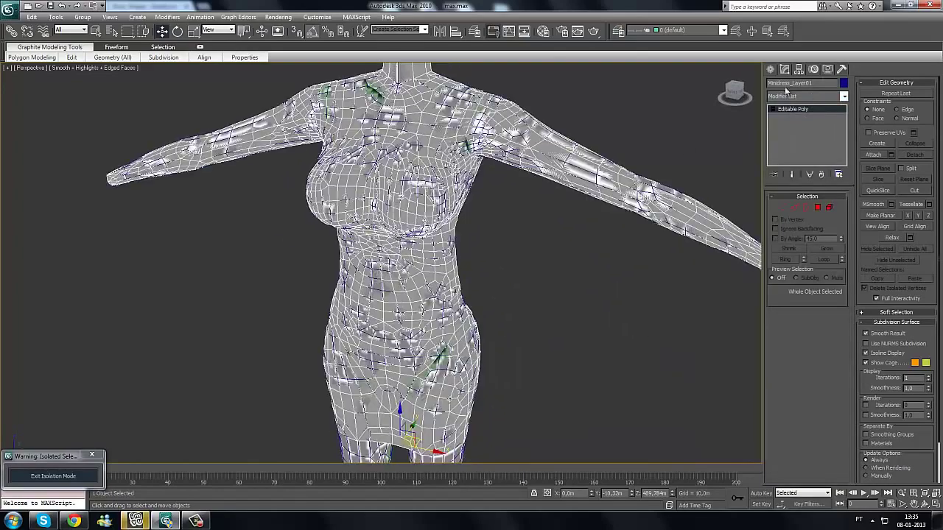
{"action": "scroll", "coordinate": [516, 232], "scroll_direction": "down", "scroll_amount": 5}
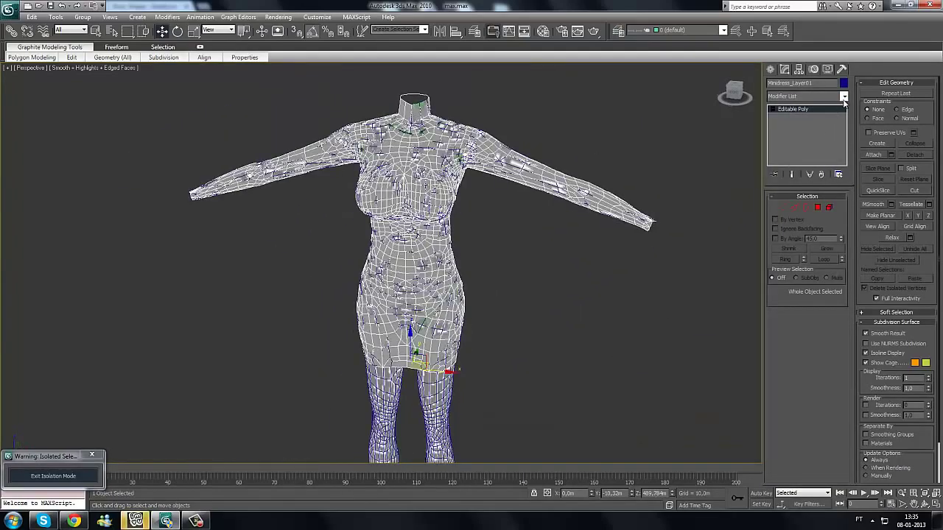
Step: Apply a Shell modifier to the minidress
{"action": "left_click", "coordinate": [844, 96]}
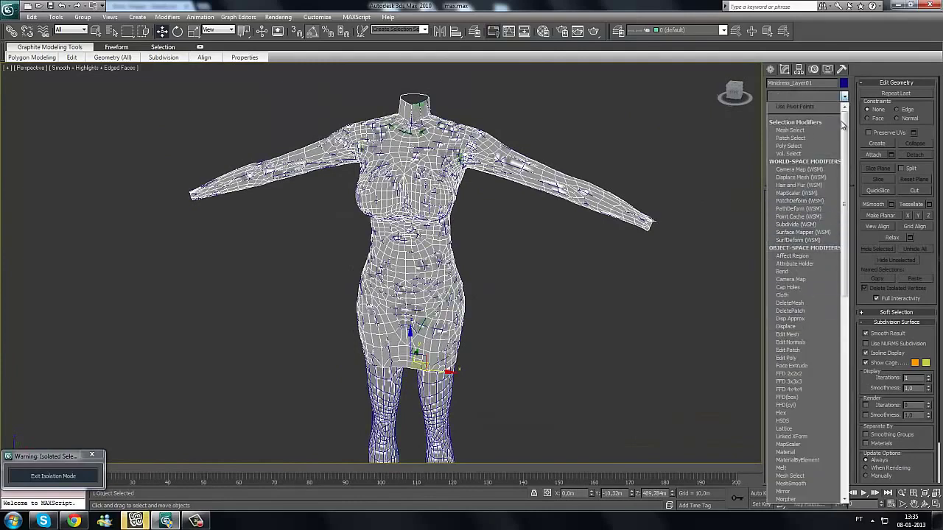
{"action": "left_click_drag", "start_coordinate": [845, 142], "coordinate": [842, 370]}
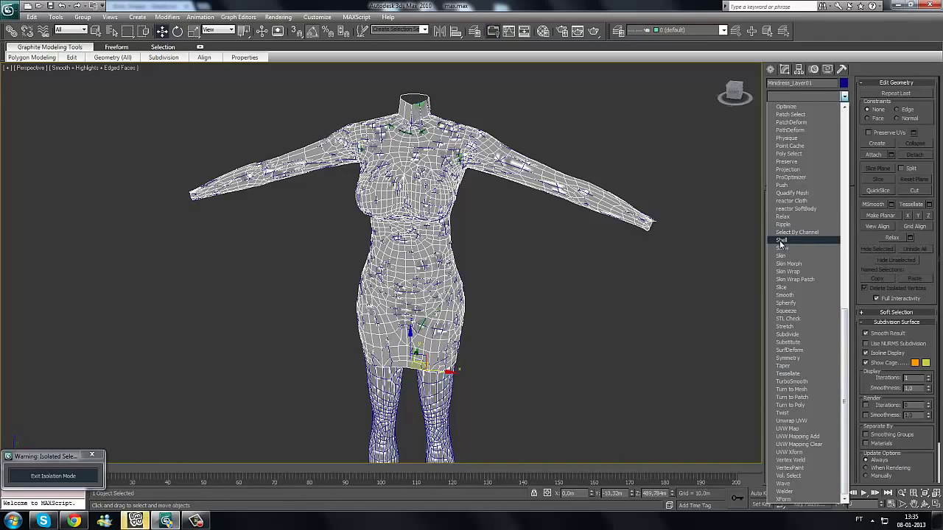
{"action": "left_click", "coordinate": [781, 241]}
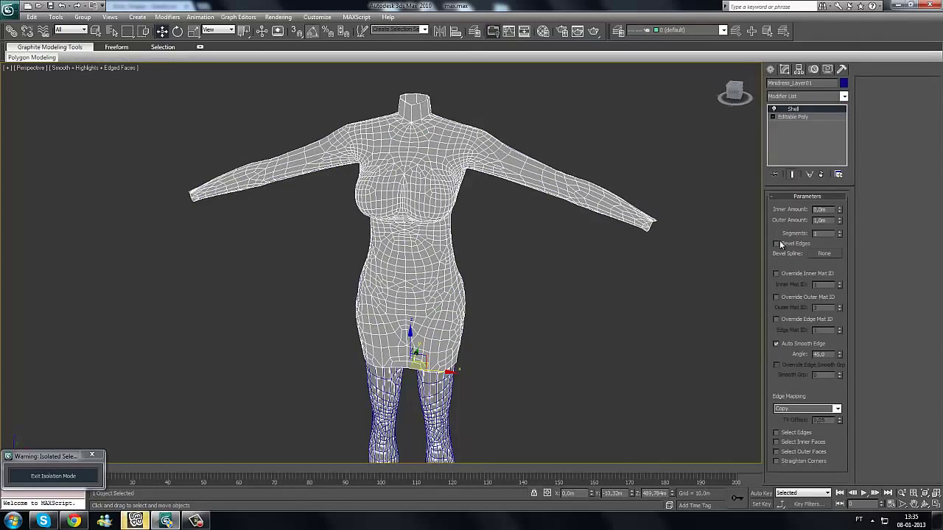
Step: Examine the shelled minidress's thickness and body coverage at the hem, between the legs and across the torso
{"action": "middle_click_drag", "start_coordinate": [558, 302], "coordinate": [394, 226], "text": "alt"}
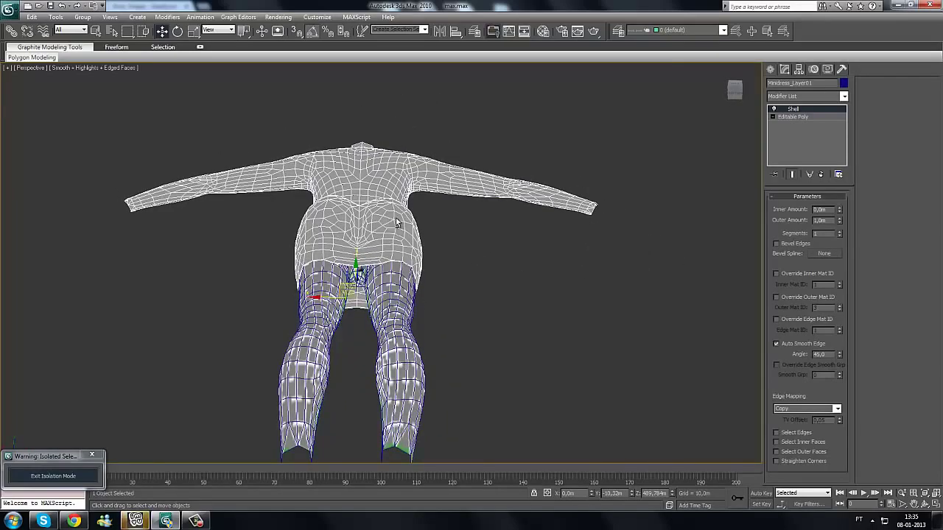
{"action": "scroll", "coordinate": [395, 223], "scroll_direction": "up", "scroll_amount": 10}
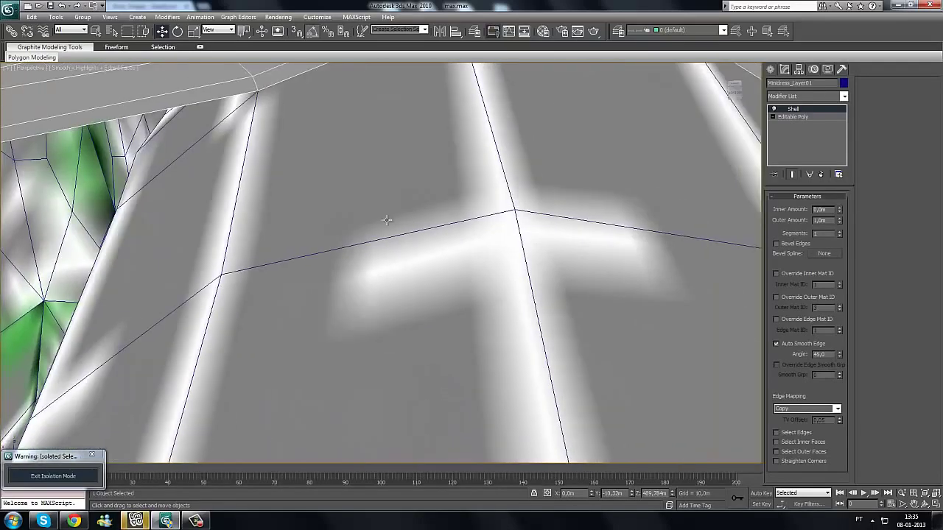
{"action": "middle_click_drag", "start_coordinate": [280, 225], "coordinate": [250, 258]}
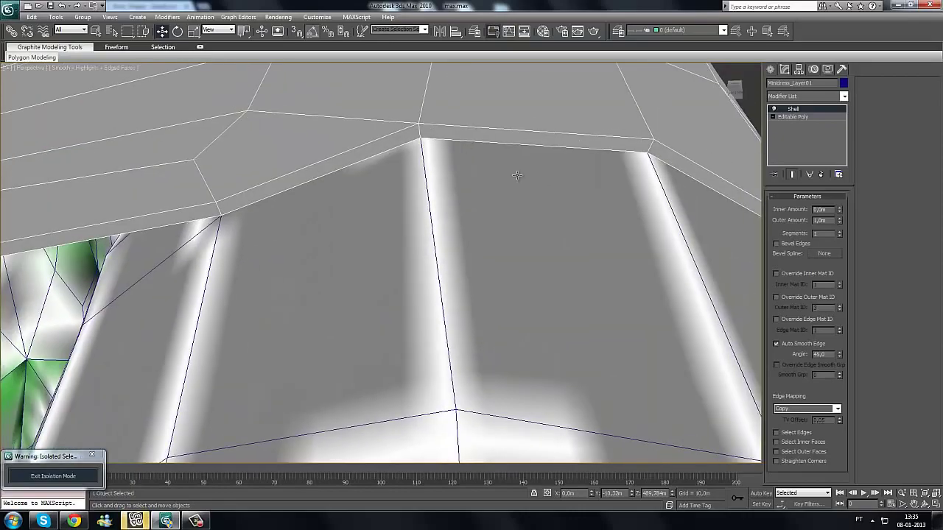
{"action": "scroll", "coordinate": [516, 175], "scroll_direction": "down", "scroll_amount": 10}
{"action": "middle_click_drag", "start_coordinate": [517, 275], "coordinate": [362, 319], "text": "alt"}
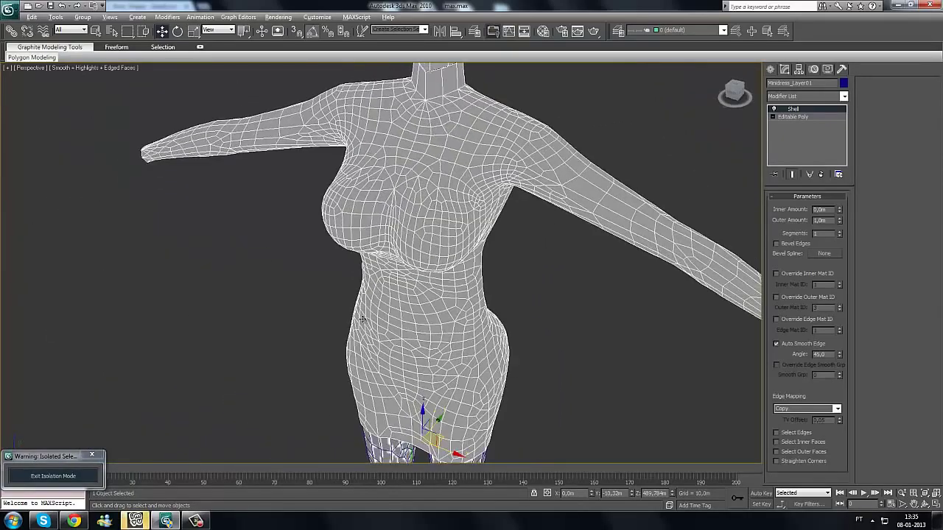
{"action": "scroll", "coordinate": [361, 319], "scroll_direction": "down", "scroll_amount": 5}
{"action": "scroll", "coordinate": [461, 280], "scroll_direction": "up", "scroll_amount": 10}
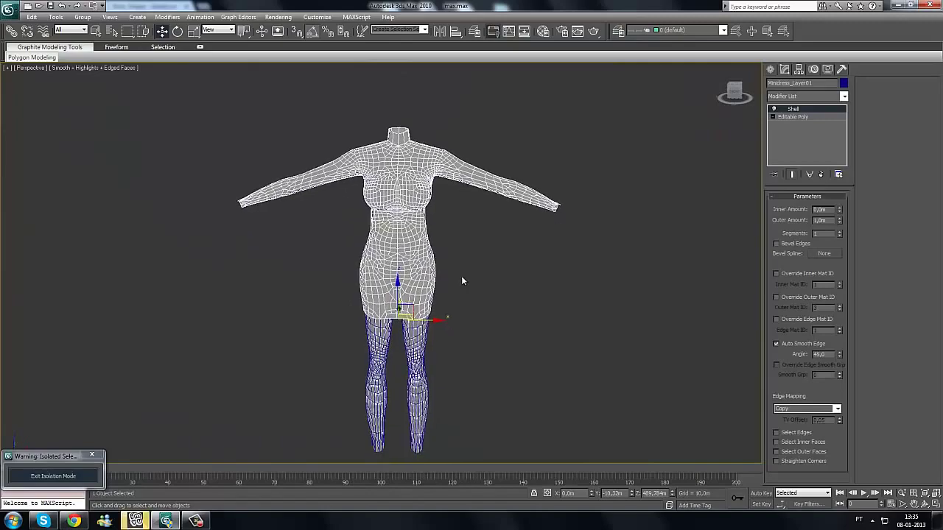
{"action": "middle_click_drag", "start_coordinate": [436, 241], "coordinate": [434, 275], "text": "alt"}
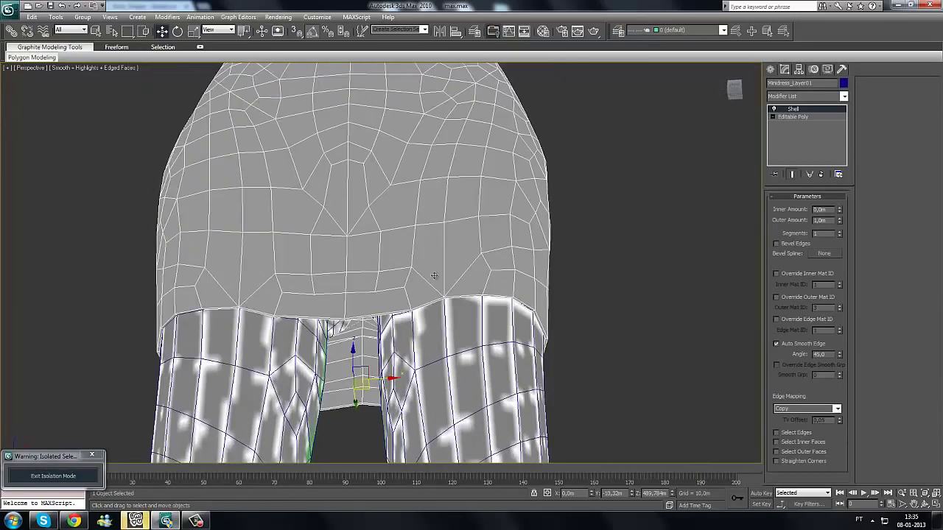
{"action": "middle_click_drag", "start_coordinate": [510, 240], "coordinate": [352, 304], "text": "alt"}
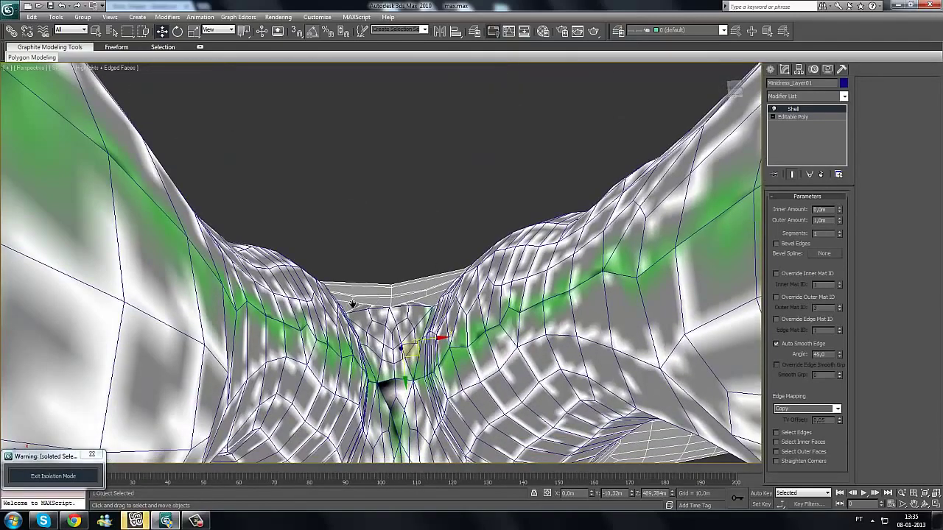
{"action": "scroll", "coordinate": [413, 346], "scroll_direction": "down", "scroll_amount": 8}
{"action": "middle_click_drag", "start_coordinate": [447, 365], "coordinate": [294, 277], "text": "alt"}
{"action": "scroll", "coordinate": [548, 314], "scroll_direction": "down", "scroll_amount": 5}
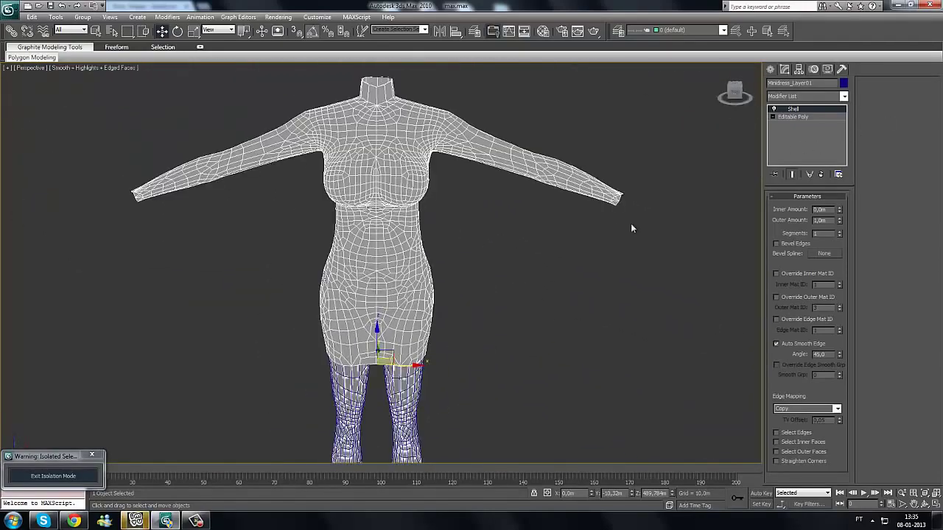
Step: Switch the view to wireframe and inspect the gap between the minidress and the body near the armpit
{"action": "key", "text": "F3"}
{"action": "scroll", "coordinate": [572, 254], "scroll_direction": "up", "scroll_amount": 5}
{"action": "scroll", "coordinate": [547, 263], "scroll_direction": "up", "scroll_amount": 5}
{"action": "middle_click_drag", "start_coordinate": [594, 185], "coordinate": [412, 435]}
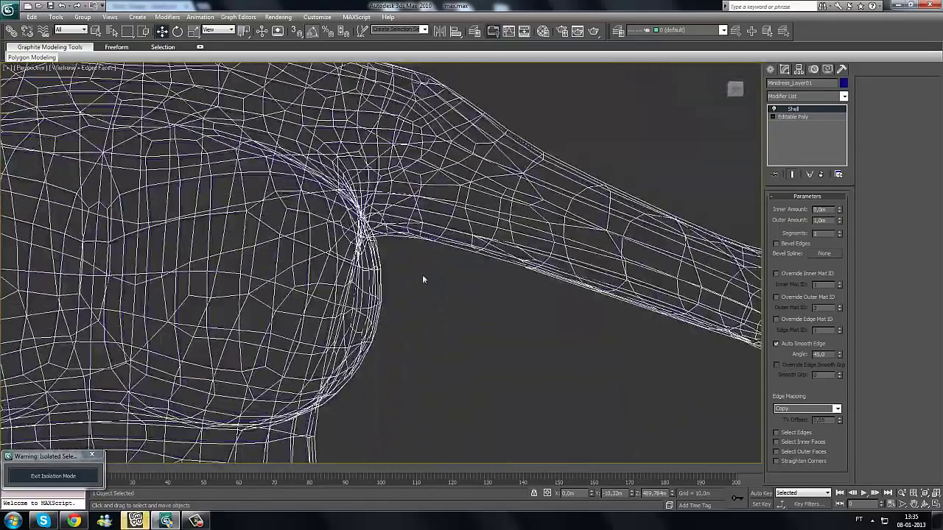
{"action": "scroll", "coordinate": [421, 270], "scroll_direction": "up", "scroll_amount": 3}
{"action": "mouse_move", "coordinate": [420, 270]}
{"action": "middle_mouse_down", "text": "alt"}
{"action": "mouse_move", "coordinate": [402, 283]}
{"action": "mouse_move", "coordinate": [422, 277]}
{"action": "middle_mouse_up", "text": "alt"}
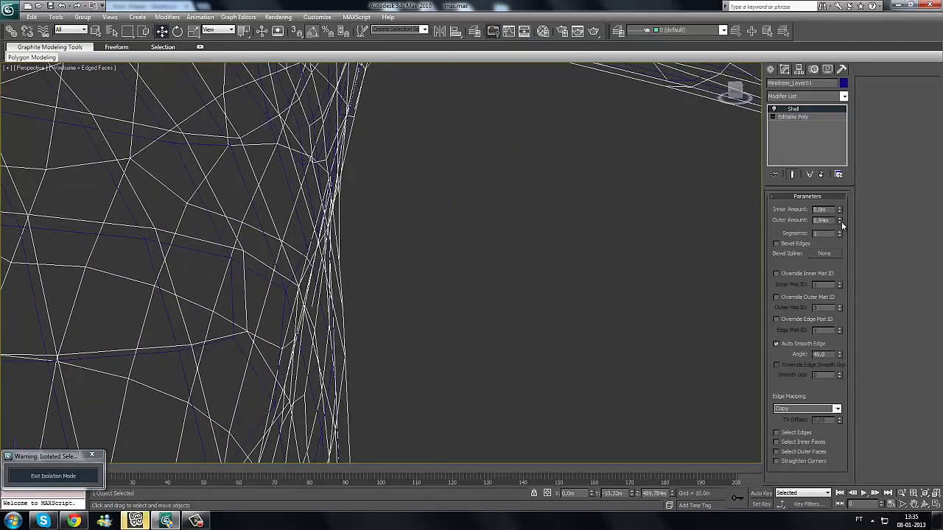
Step: Set the Shell modifier's outer amount to 0.8 m and check the dress's clearance at the armpit
{"action": "left_click_drag", "start_coordinate": [841, 221], "coordinate": [847, 226]}
{"action": "scroll", "coordinate": [505, 219], "scroll_direction": "down", "scroll_amount": 3}
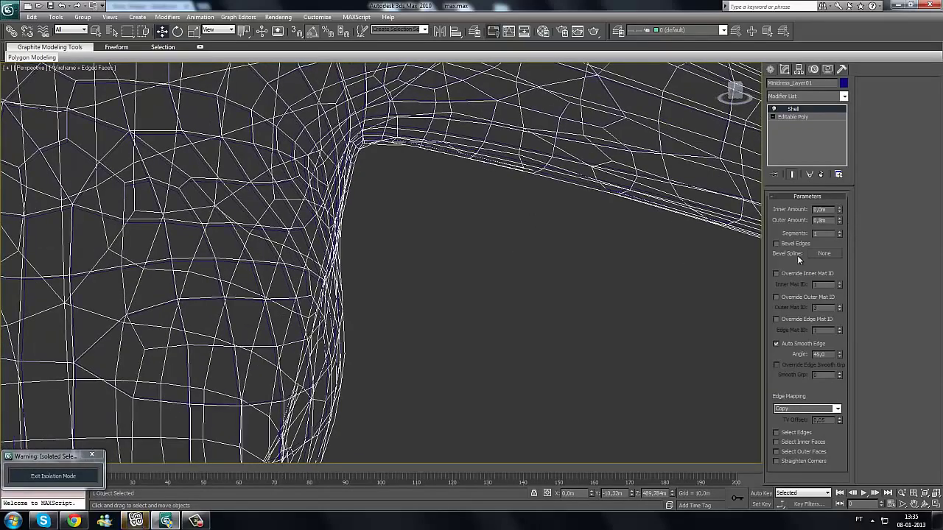
{"action": "middle_click_drag", "start_coordinate": [399, 209], "coordinate": [277, 213], "text": "alt"}
{"action": "scroll", "coordinate": [278, 213], "scroll_direction": "up", "scroll_amount": 6}
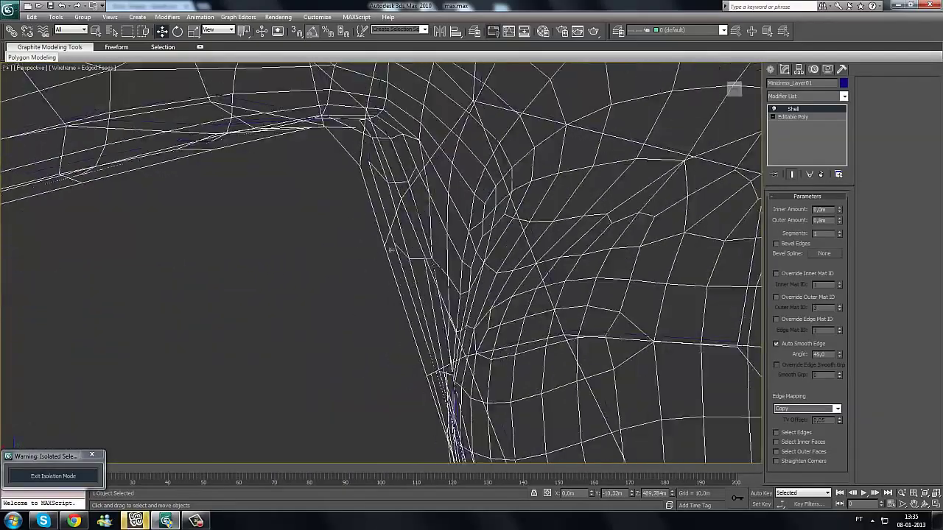
Step: Inspect the spacing between the dress and body meshes around the armpit and side of the bust in wireframe
{"action": "mouse_move", "coordinate": [391, 250]}
{"action": "middle_mouse_down", "text": "alt"}
{"action": "mouse_move", "coordinate": [388, 259]}
{"action": "mouse_move", "coordinate": [389, 251]}
{"action": "middle_mouse_up", "text": "alt"}
{"action": "scroll", "coordinate": [389, 250], "scroll_direction": "down", "scroll_amount": 3}
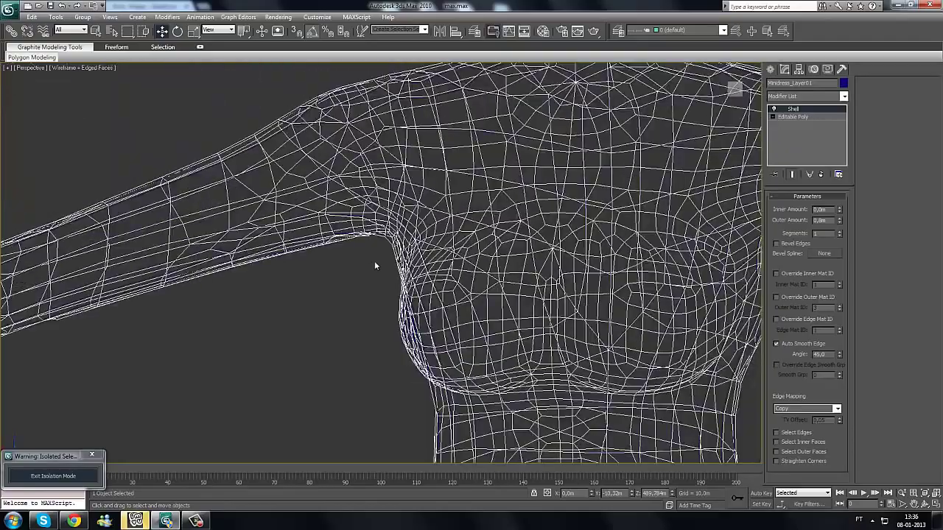
{"action": "scroll", "coordinate": [375, 261], "scroll_direction": "up", "scroll_amount": 3}
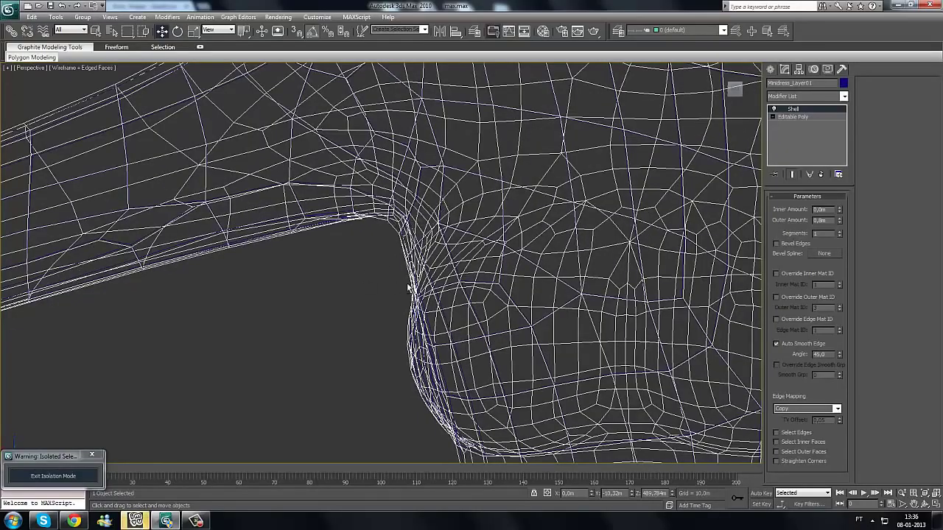
{"action": "scroll", "coordinate": [409, 288], "scroll_direction": "down", "scroll_amount": 3}
{"action": "middle_click_drag", "start_coordinate": [408, 288], "coordinate": [435, 243], "text": "alt"}
{"action": "scroll", "coordinate": [430, 207], "scroll_direction": "down", "scroll_amount": 2}
{"action": "middle_click_drag", "start_coordinate": [423, 324], "coordinate": [453, 209]}
{"action": "scroll", "coordinate": [435, 287], "scroll_direction": "down", "scroll_amount": 3}
Step: Return to shaded display and examine the dress hem around the thighs from behind, the front and below
{"action": "key", "text": "F3"}
{"action": "middle_click_drag", "start_coordinate": [430, 270], "coordinate": [437, 155]}
{"action": "middle_click_drag", "start_coordinate": [435, 337], "coordinate": [446, 155]}
{"action": "middle_click_drag", "start_coordinate": [443, 354], "coordinate": [442, 230]}
{"action": "middle_click_drag", "start_coordinate": [435, 268], "coordinate": [300, 324], "text": "alt"}
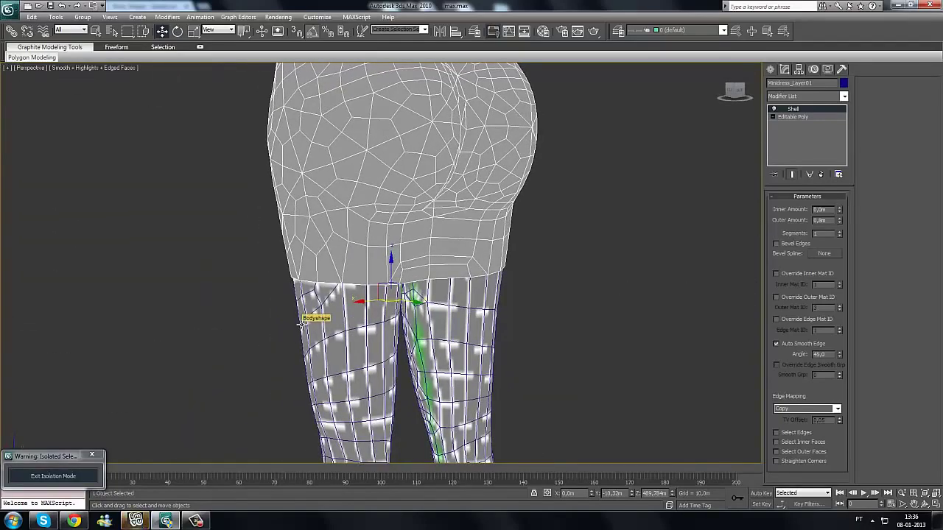
{"action": "middle_click_drag", "start_coordinate": [358, 289], "coordinate": [492, 250], "text": "alt"}
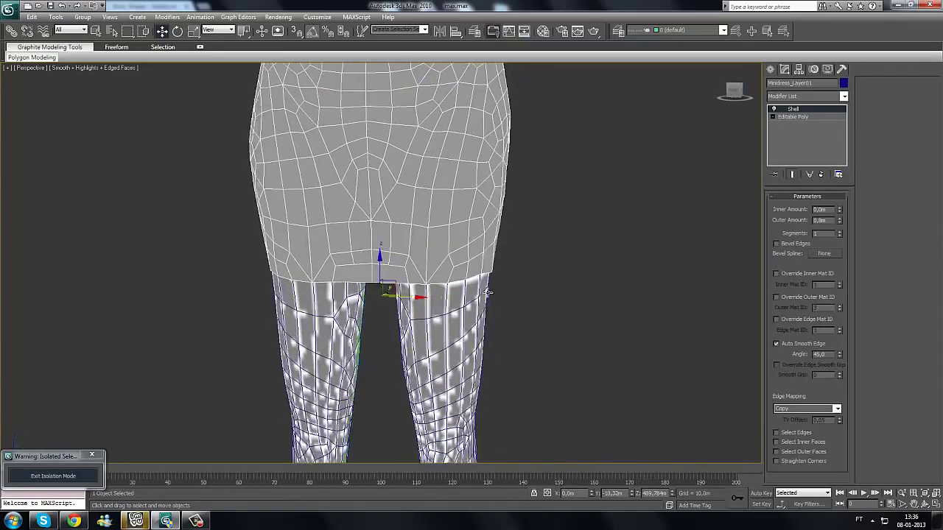
{"action": "middle_click_drag", "start_coordinate": [489, 293], "coordinate": [430, 250], "text": "alt"}
{"action": "scroll", "coordinate": [428, 242], "scroll_direction": "up", "scroll_amount": 3}
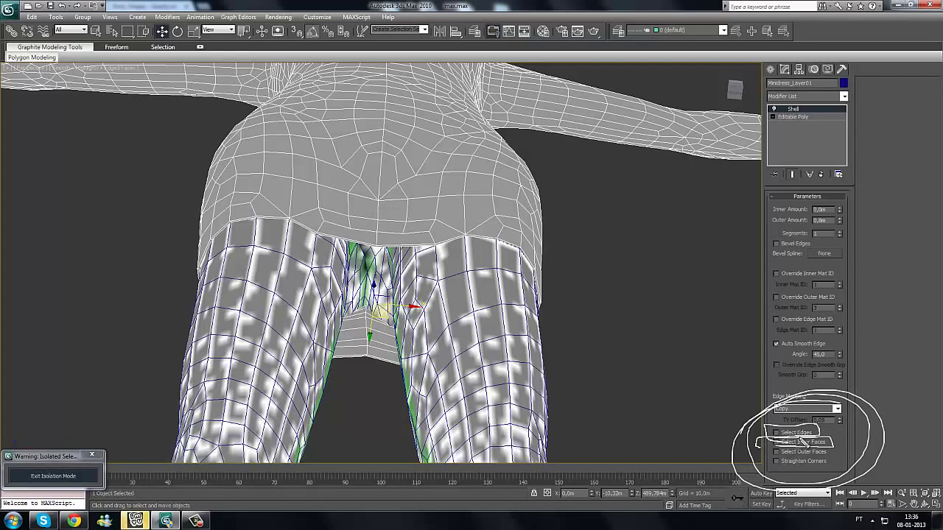
Step: Enable Select Edges and Select Inner Faces on the Shell modifier and view the marked faces at the hem in wireframe
{"action": "key", "text": "Escape"}
{"action": "left_click", "coordinate": [789, 435]}
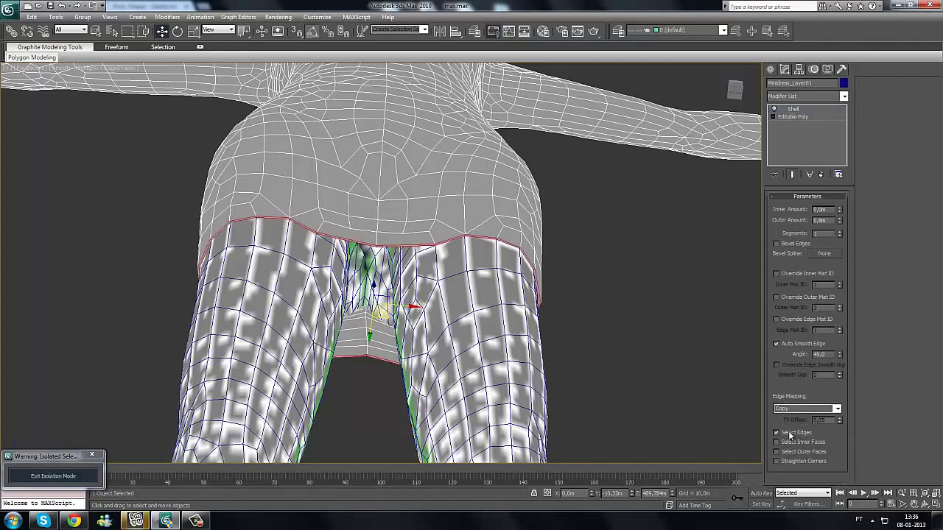
{"action": "left_click", "coordinate": [794, 443]}
{"action": "scroll", "coordinate": [490, 246], "scroll_direction": "up", "scroll_amount": 5}
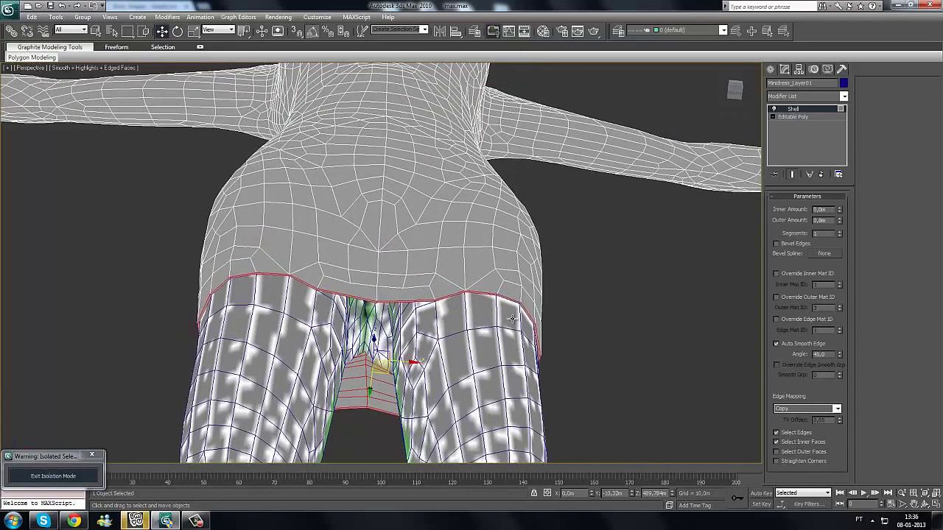
{"action": "mouse_move", "coordinate": [379, 283]}
{"action": "middle_mouse_down"}
{"action": "mouse_move", "coordinate": [388, 255]}
{"action": "mouse_move", "coordinate": [396, 269]}
{"action": "middle_mouse_up"}
{"action": "scroll", "coordinate": [422, 290], "scroll_direction": "up", "scroll_amount": 2}
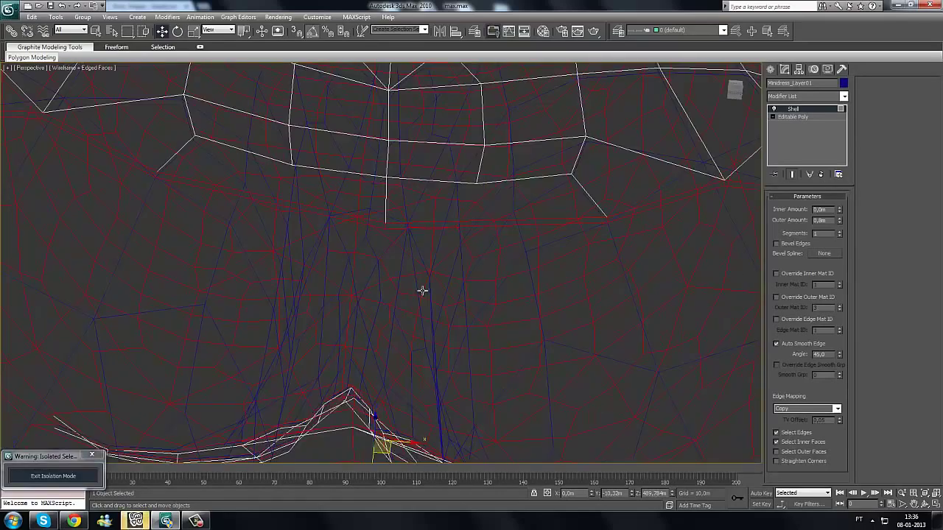
{"action": "middle_click_drag", "start_coordinate": [428, 296], "coordinate": [494, 310], "text": "alt"}
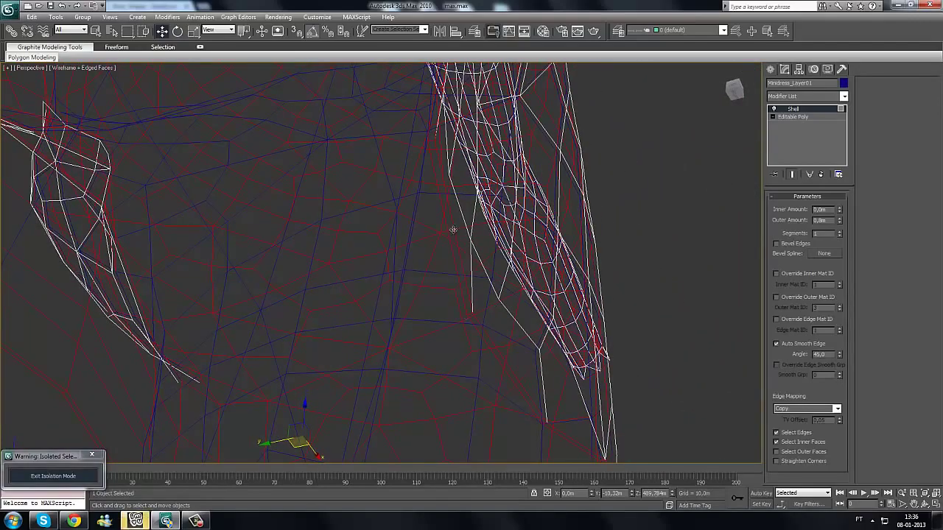
Step: Toggle the Shell's Select Edges and Select Inner Faces options off and back on to compare the marked faces
{"action": "left_click", "coordinate": [785, 432]}
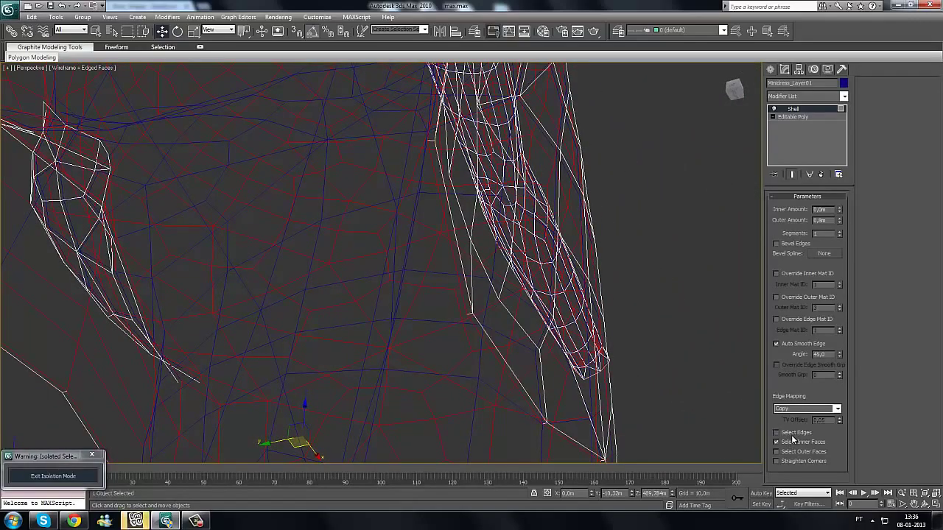
{"action": "left_click", "coordinate": [777, 432]}
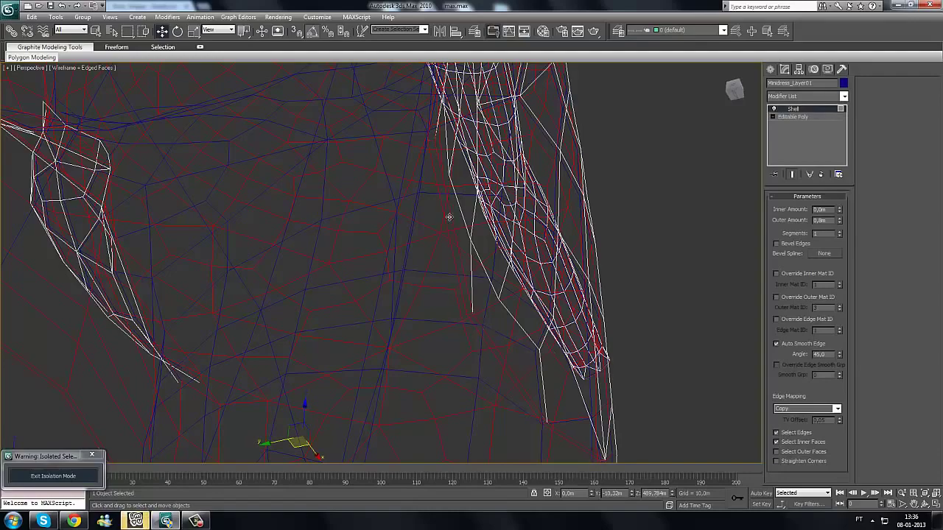
{"action": "left_click", "coordinate": [818, 444]}
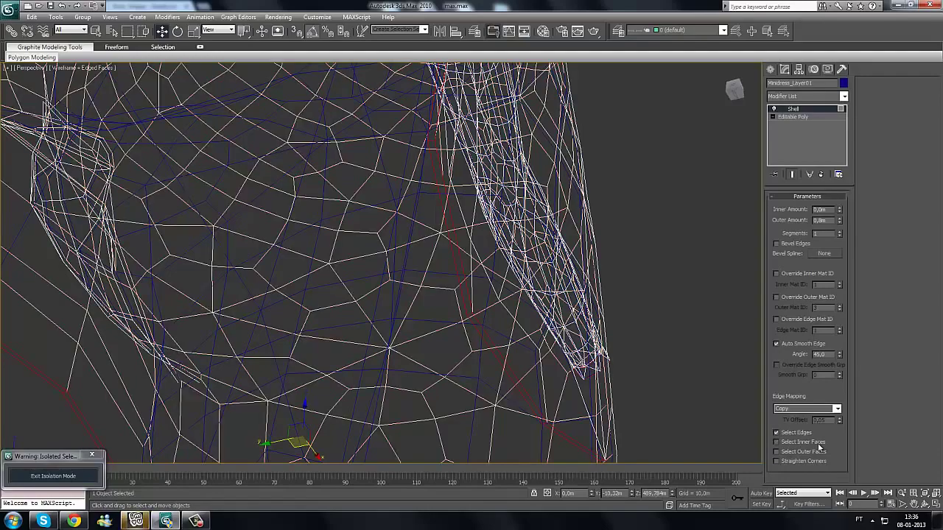
{"action": "left_click", "coordinate": [818, 444]}
Step: Examine the marked inner faces and rim edges over the whole dress, from hem to sleeves and neck
{"action": "scroll", "coordinate": [429, 309], "scroll_direction": "down", "scroll_amount": 5}
{"action": "middle_click_drag", "start_coordinate": [423, 309], "coordinate": [413, 287], "text": "alt"}
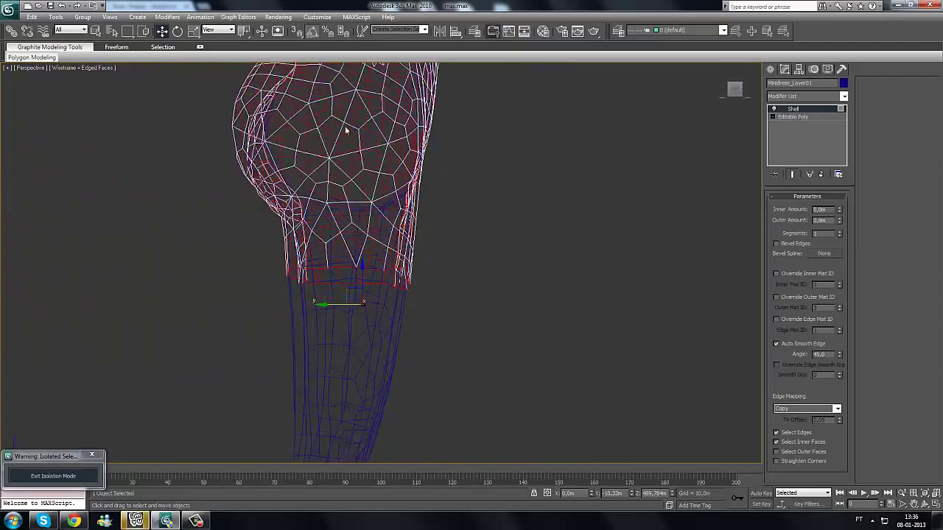
{"action": "middle_click_drag", "start_coordinate": [347, 128], "coordinate": [342, 295]}
{"action": "middle_click_drag", "start_coordinate": [515, 223], "coordinate": [435, 251], "text": "alt"}
{"action": "middle_click_drag", "start_coordinate": [486, 103], "coordinate": [527, 229]}
{"action": "middle_click_drag", "start_coordinate": [443, 222], "coordinate": [464, 253], "text": "alt"}
{"action": "scroll", "coordinate": [464, 253], "scroll_direction": "down", "scroll_amount": 5}
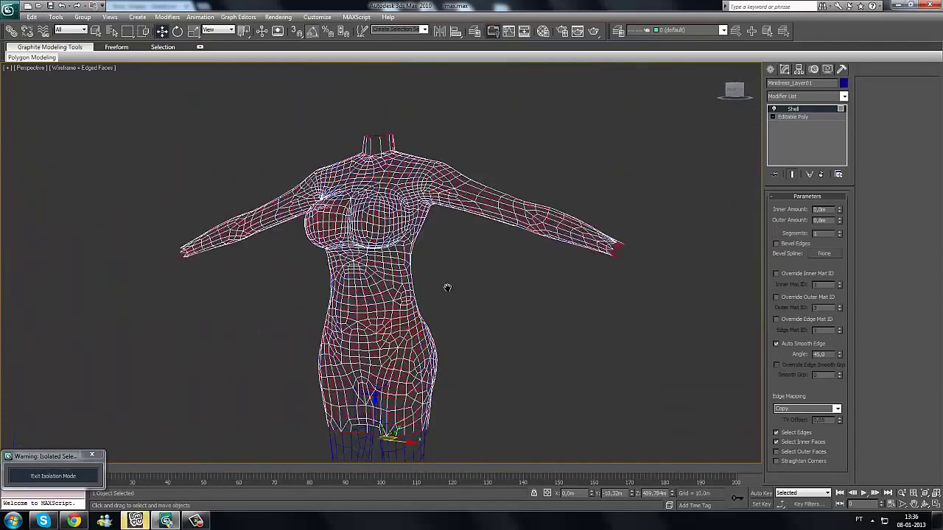
{"action": "scroll", "coordinate": [472, 275], "scroll_direction": "down", "scroll_amount": 3}
{"action": "middle_click_drag", "start_coordinate": [446, 287], "coordinate": [476, 275]}
{"action": "middle_click_drag", "start_coordinate": [476, 276], "coordinate": [481, 246]}
{"action": "scroll", "coordinate": [481, 245], "scroll_direction": "up", "scroll_amount": 3}
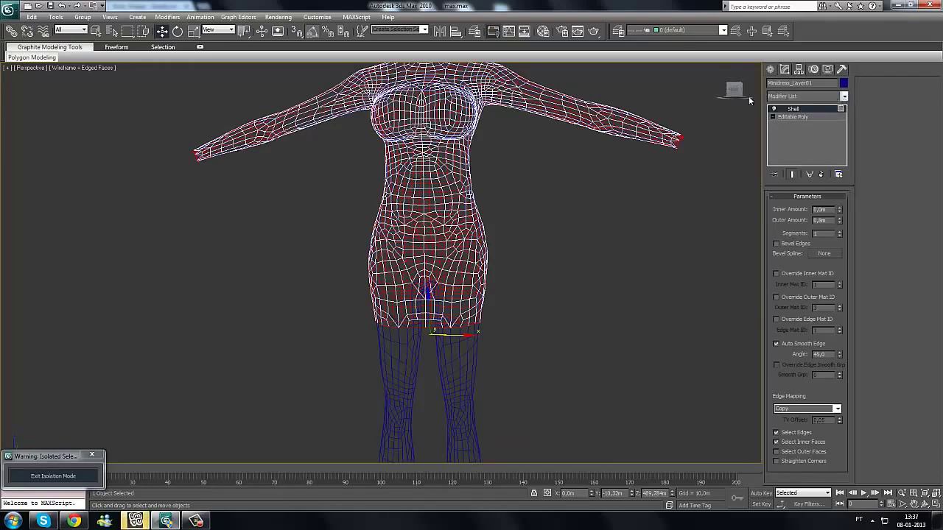
Step: Add an Edit Poly modifier above the Shell and delete the preselected inner and rim polygons at Polygon level
{"action": "left_click", "coordinate": [810, 97]}
{"action": "scroll", "coordinate": [788, 140], "scroll_direction": "down", "scroll_amount": 1}
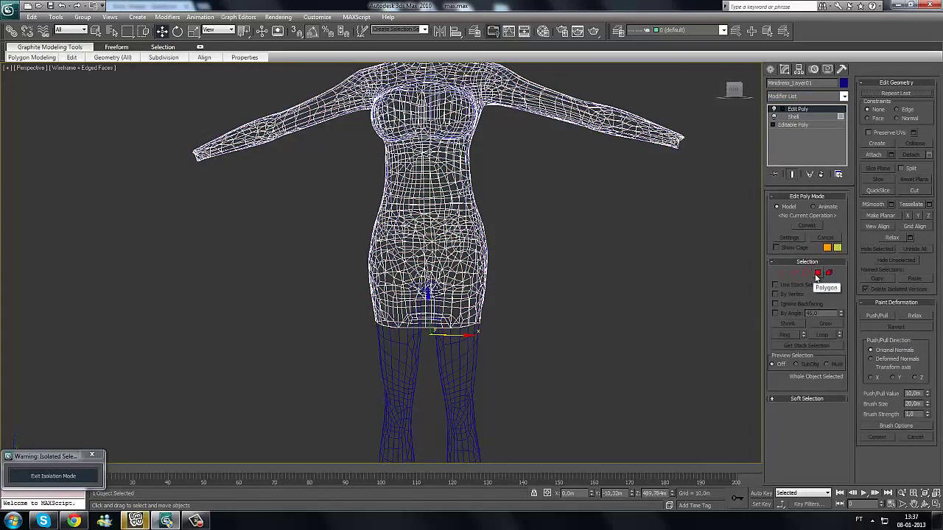
{"action": "left_click", "coordinate": [816, 273]}
{"action": "mouse_move", "coordinate": [653, 278]}
{"action": "middle_mouse_down", "text": "alt"}
{"action": "mouse_move", "coordinate": [539, 271]}
{"action": "mouse_move", "coordinate": [498, 238]}
{"action": "mouse_move", "coordinate": [476, 262]}
{"action": "middle_mouse_up", "text": "alt"}
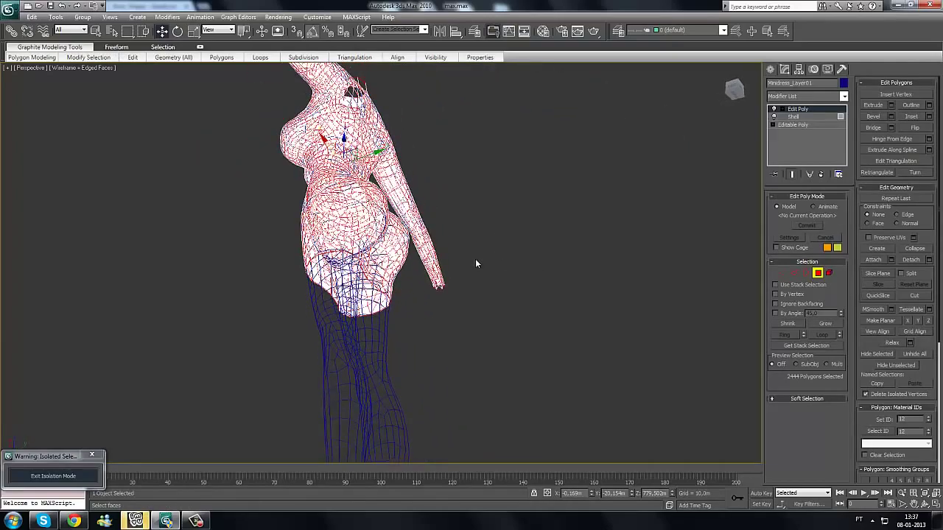
{"action": "scroll", "coordinate": [296, 287], "scroll_direction": "up", "scroll_amount": 4}
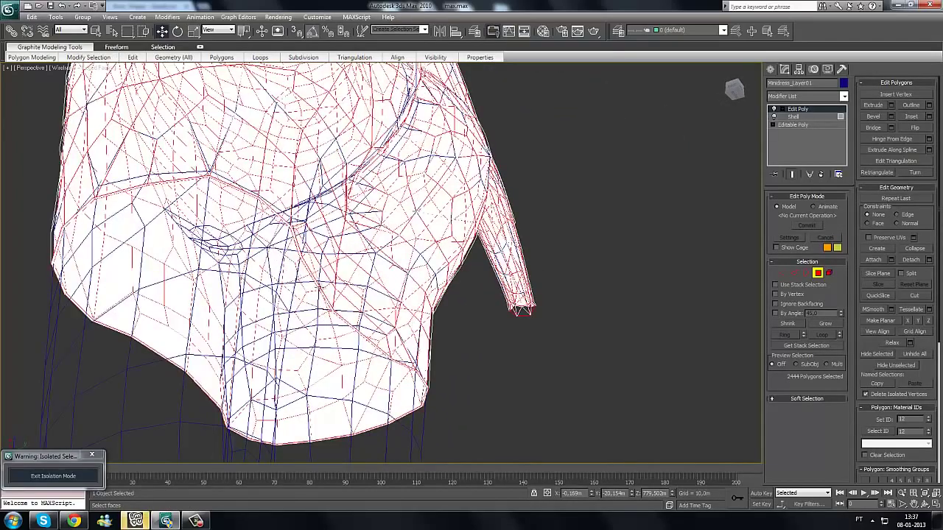
{"action": "left_click", "coordinate": [507, 335]}
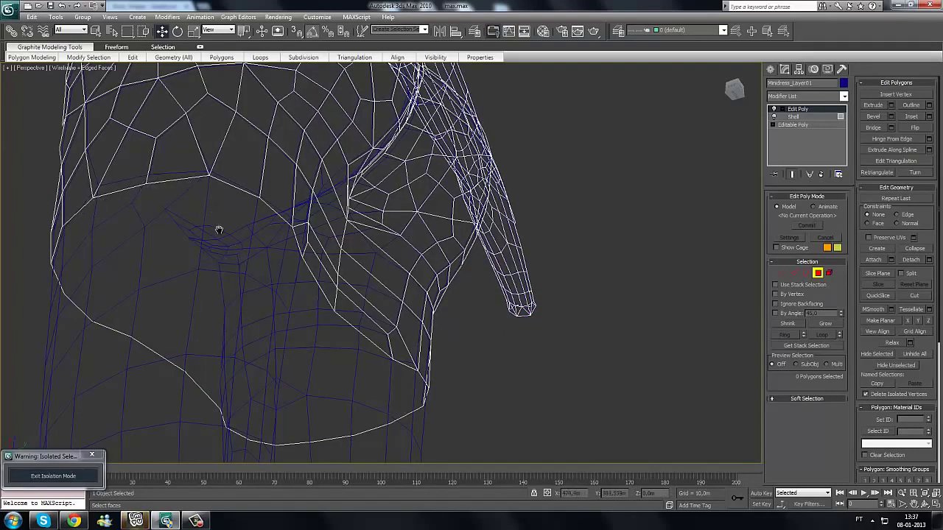
Step: Inspect the remaining outer layer of the dress in wireframe and view the Edit Poly modifier's stack options
{"action": "scroll", "coordinate": [214, 243], "scroll_direction": "down", "scroll_amount": 5}
{"action": "middle_click_drag", "start_coordinate": [321, 242], "coordinate": [452, 419], "text": "alt"}
{"action": "middle_click_drag", "start_coordinate": [423, 324], "coordinate": [444, 347], "text": "alt"}
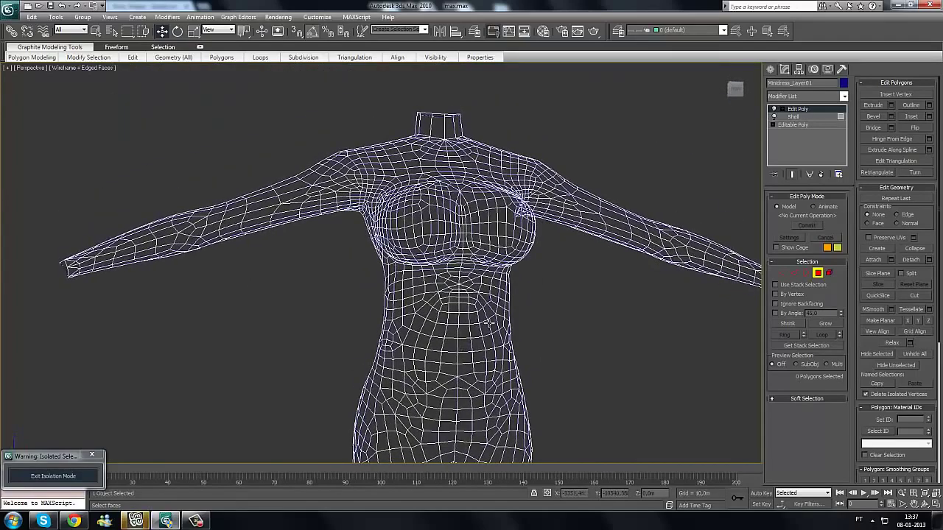
{"action": "middle_click_drag", "start_coordinate": [490, 324], "coordinate": [405, 355]}
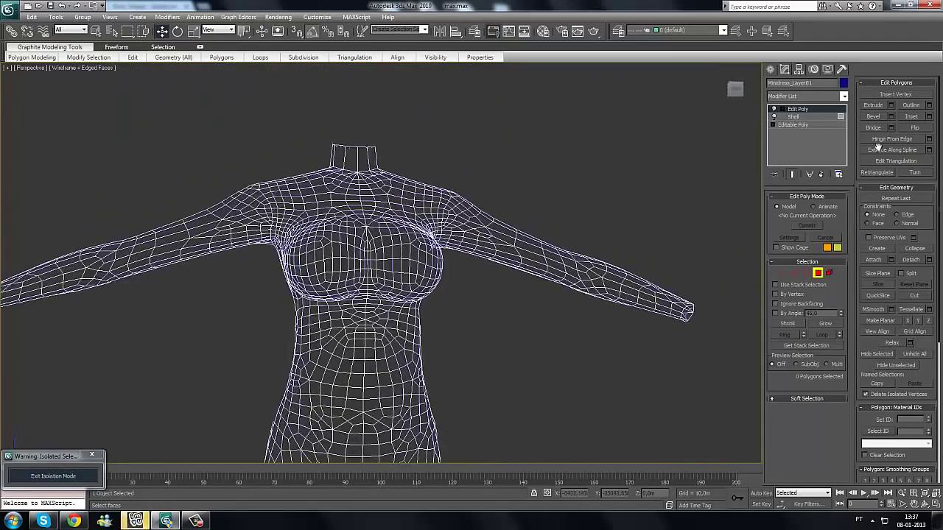
{"action": "right_click", "coordinate": [809, 108]}
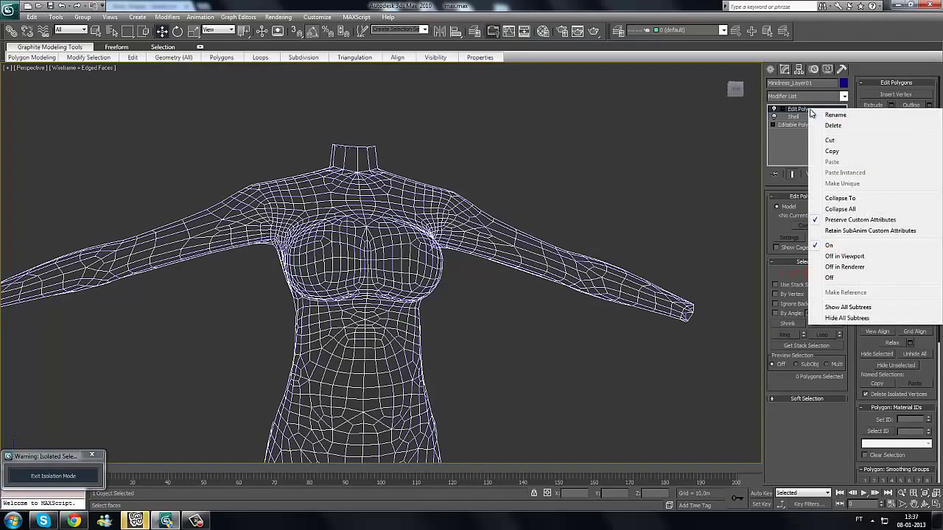
{"action": "left_click", "coordinate": [793, 143]}
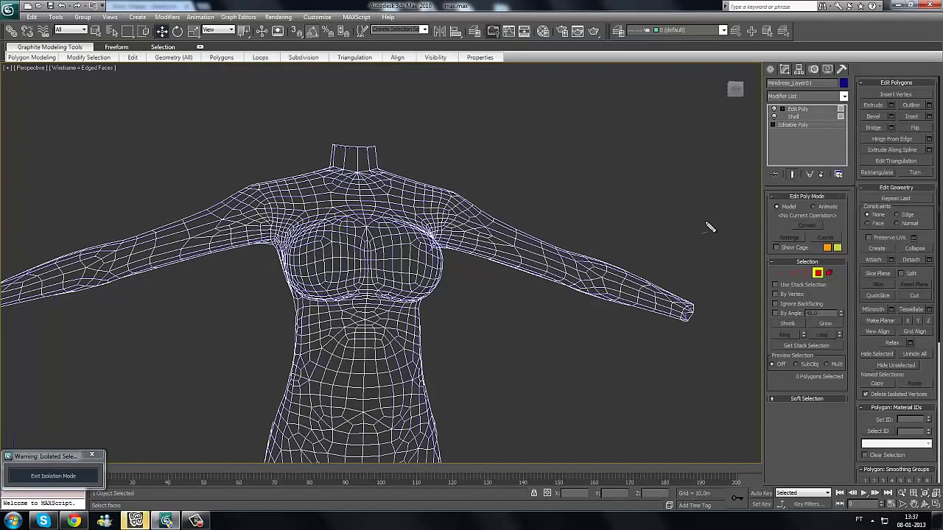
Step: Switch to shaded display and examine the dress's coverage around the bust from near and far
{"action": "key", "text": "F3"}
{"action": "scroll", "coordinate": [606, 201], "scroll_direction": "down", "scroll_amount": 5}
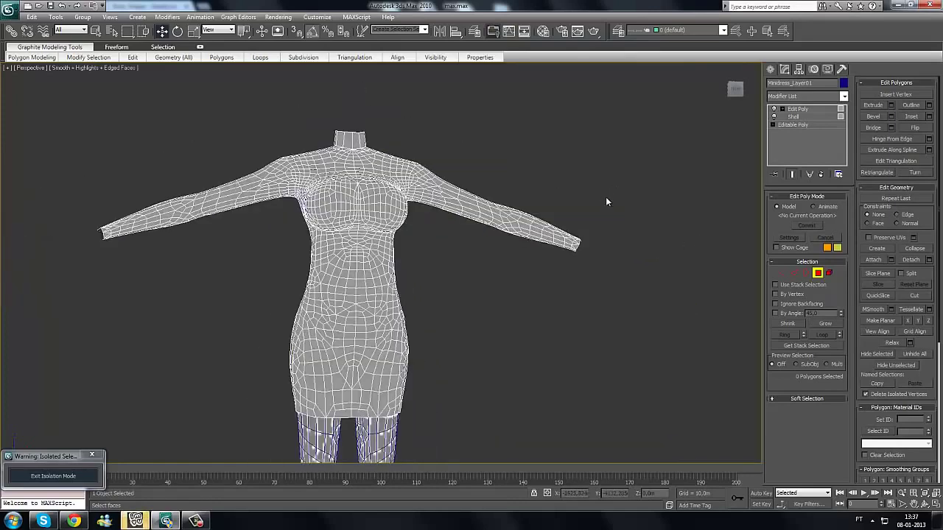
{"action": "scroll", "coordinate": [545, 273], "scroll_direction": "up", "scroll_amount": 6}
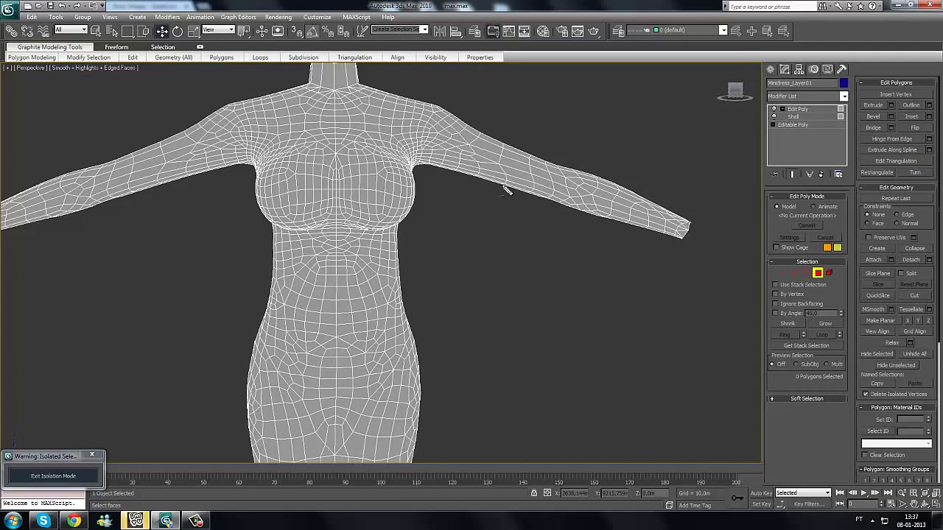
{"action": "mouse_move", "coordinate": [456, 168]}
{"action": "left_mouse_down"}
{"action": "mouse_move", "coordinate": [205, 160]}
{"action": "mouse_move", "coordinate": [403, 164]}
{"action": "mouse_move", "coordinate": [418, 190]}
{"action": "left_mouse_up"}
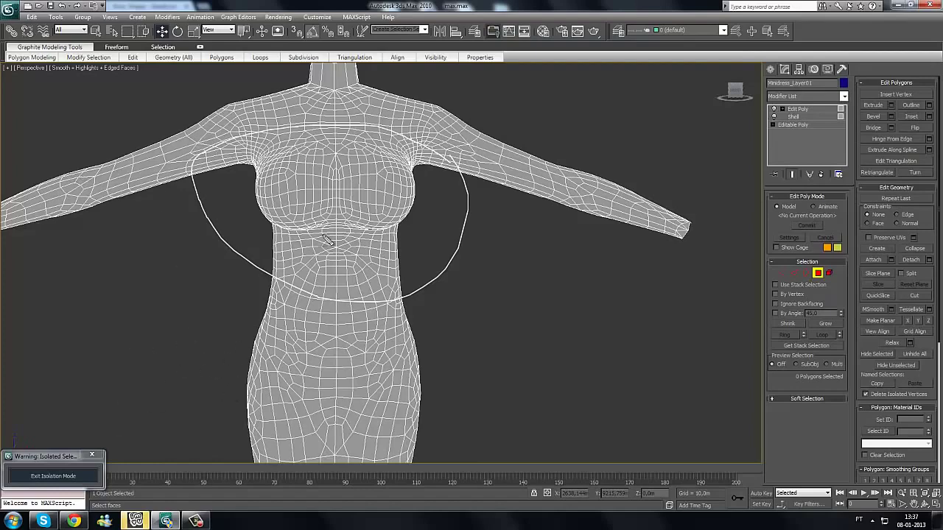
{"action": "scroll", "coordinate": [339, 220], "scroll_direction": "down", "scroll_amount": 5}
{"action": "scroll", "coordinate": [273, 326], "scroll_direction": "up", "scroll_amount": 5}
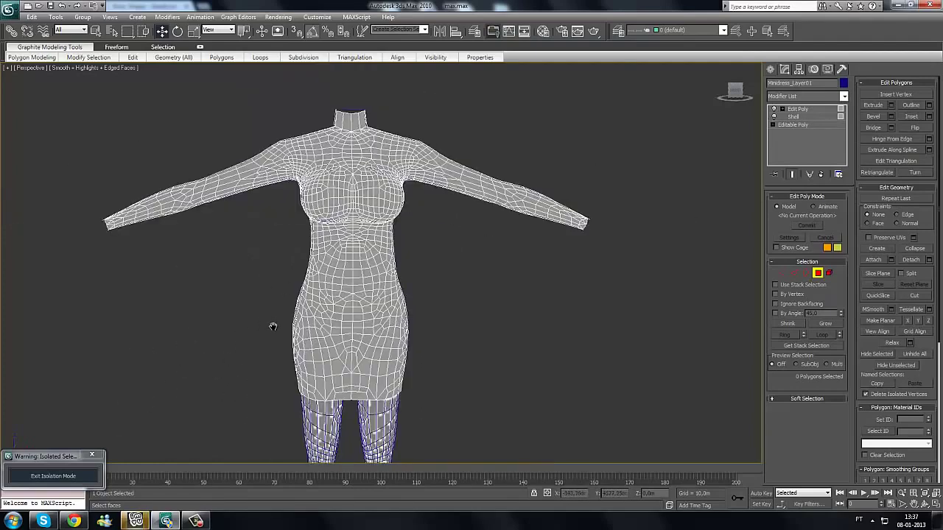
{"action": "scroll", "coordinate": [314, 267], "scroll_direction": "down", "scroll_amount": 8}
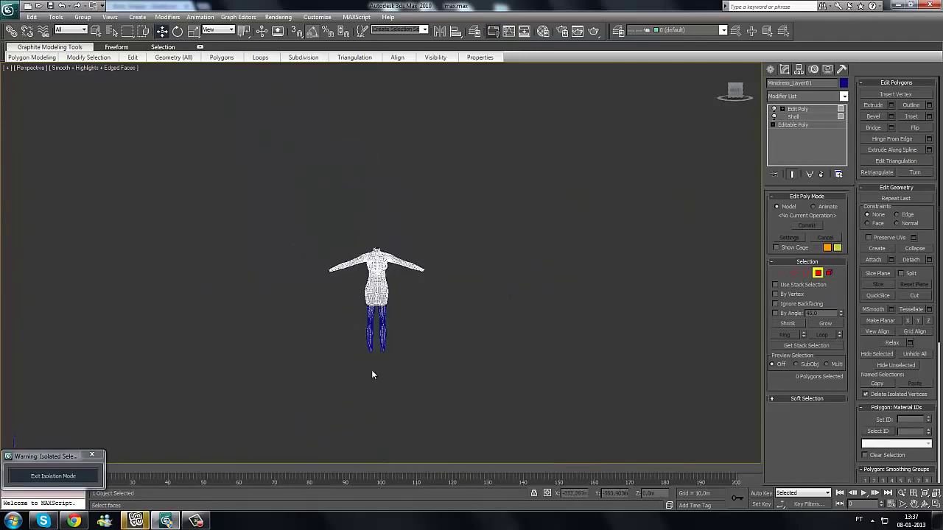
{"action": "scroll", "coordinate": [390, 271], "scroll_direction": "up", "scroll_amount": 2}
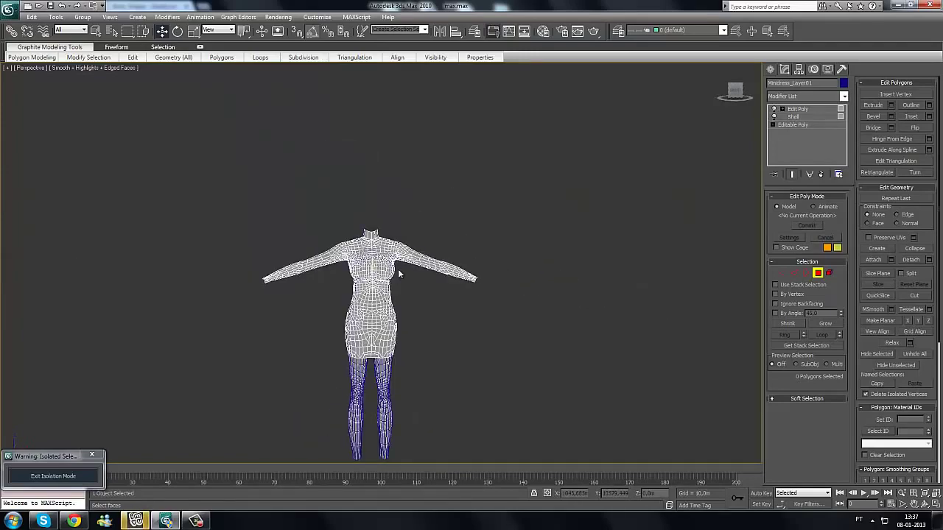
{"action": "scroll", "coordinate": [398, 274], "scroll_direction": "up", "scroll_amount": 6}
{"action": "scroll", "coordinate": [398, 274], "scroll_direction": "down", "scroll_amount": 3}
{"action": "scroll", "coordinate": [516, 332], "scroll_direction": "up", "scroll_amount": 3}
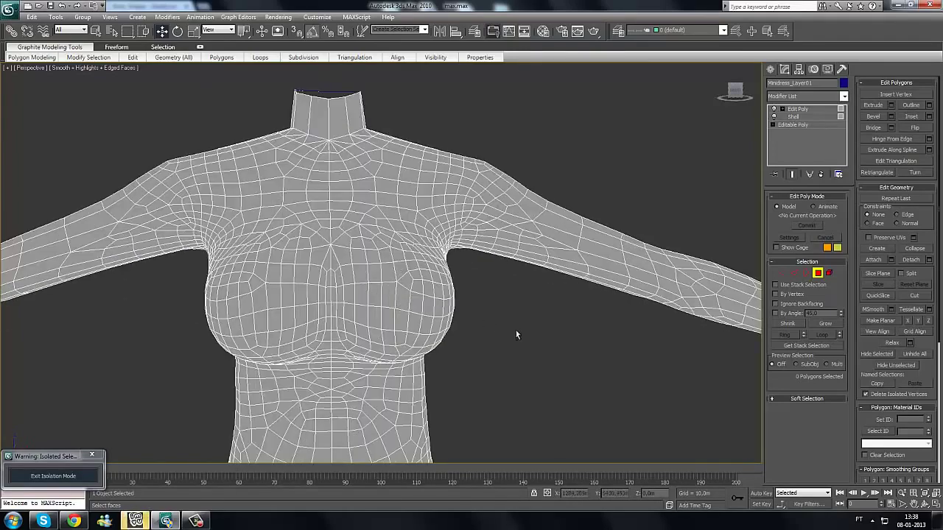
Step: Switch to wireframe and inspect the gap between the dress layer and the body at the bust and shoulder
{"action": "middle_click_drag", "start_coordinate": [516, 332], "coordinate": [414, 326], "text": "alt"}
{"action": "scroll", "coordinate": [414, 325], "scroll_direction": "down", "scroll_amount": 2}
{"action": "key", "text": "F3"}
{"action": "scroll", "coordinate": [326, 317], "scroll_direction": "up", "scroll_amount": 4}
{"action": "mouse_move", "coordinate": [326, 318]}
{"action": "middle_mouse_down", "text": "alt"}
{"action": "mouse_move", "coordinate": [309, 324]}
{"action": "mouse_move", "coordinate": [494, 311]}
{"action": "middle_mouse_up", "text": "alt"}
{"action": "scroll", "coordinate": [427, 313], "scroll_direction": "up", "scroll_amount": 8}
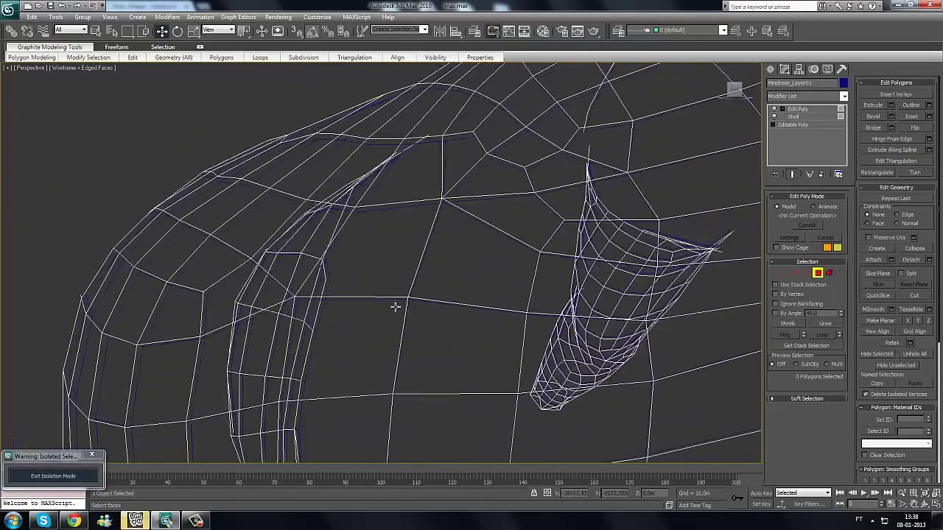
{"action": "middle_click_drag", "start_coordinate": [384, 307], "coordinate": [493, 316], "text": "alt"}
{"action": "scroll", "coordinate": [493, 316], "scroll_direction": "down", "scroll_amount": 12}
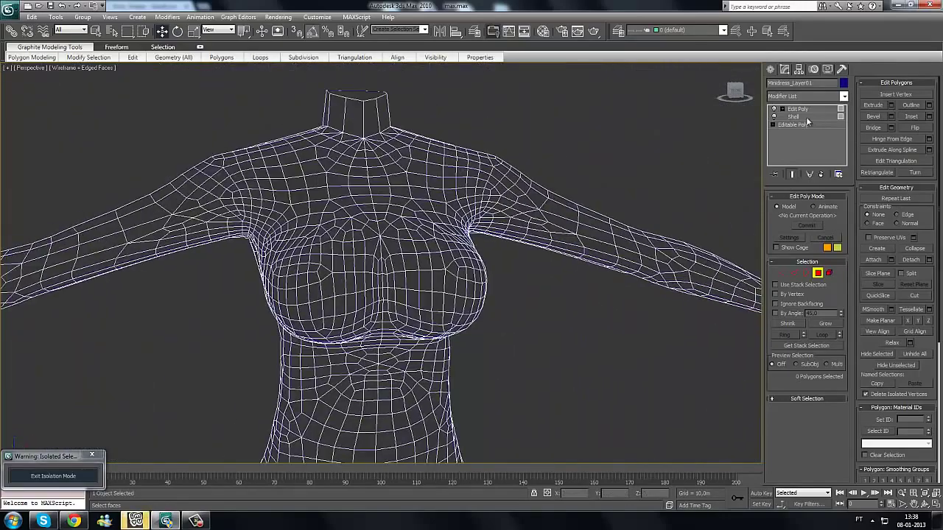
Step: Remove the Edit Poly modifier and set the Shell modifier's outer amount to 1.0 m
{"action": "left_click", "coordinate": [813, 110]}
{"action": "left_click", "coordinate": [820, 174]}
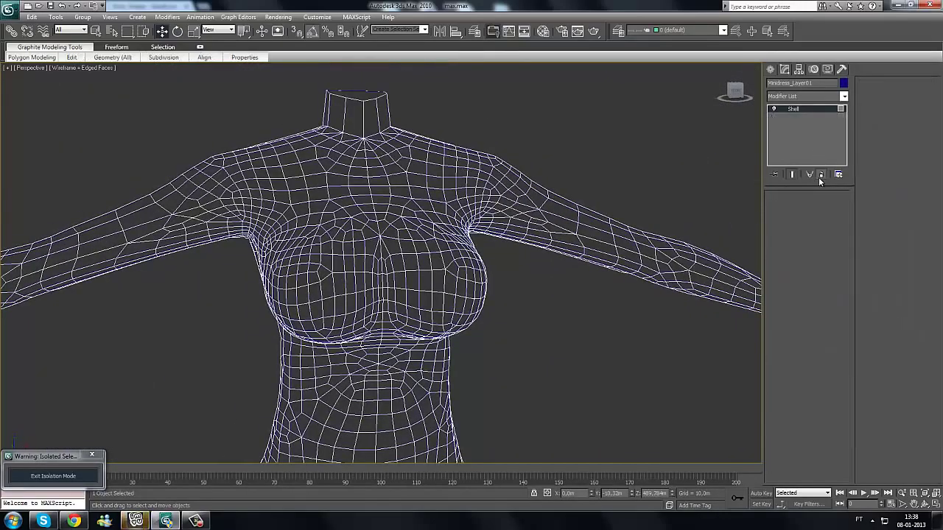
{"action": "middle_click_drag", "start_coordinate": [470, 356], "coordinate": [471, 326]}
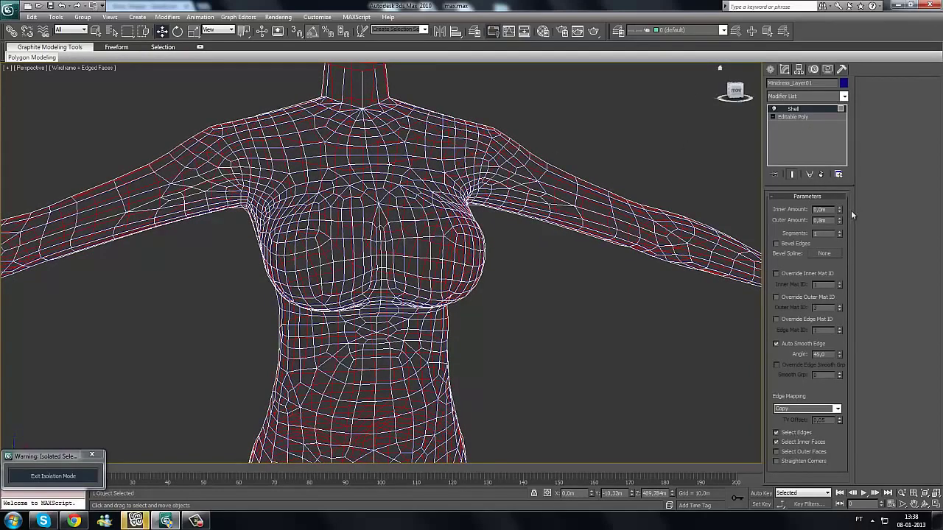
{"action": "mouse_move", "coordinate": [840, 218]}
{"action": "left_mouse_down"}
{"action": "mouse_move", "coordinate": [840, 208]}
{"action": "mouse_move", "coordinate": [832, 219]}
{"action": "left_mouse_up"}
{"action": "type", "text": "1"}
{"action": "key", "text": "Return"}
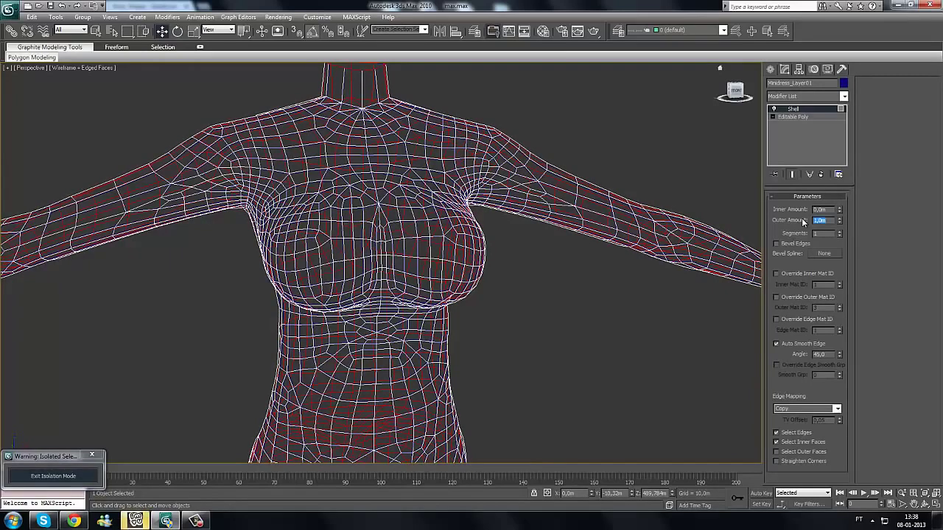
Step: Add an Edit Poly modifier above Shell, delete the selected inner and edge polygons, and clear the polygon selection
{"action": "left_click", "coordinate": [806, 97]}
{"action": "scroll", "coordinate": [794, 180], "scroll_direction": "down", "scroll_amount": 5}
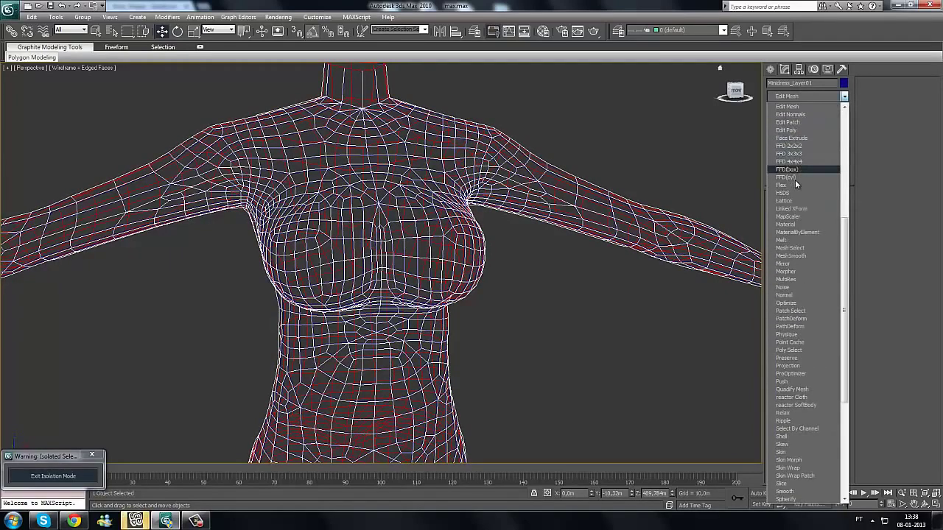
{"action": "left_click", "coordinate": [790, 131]}
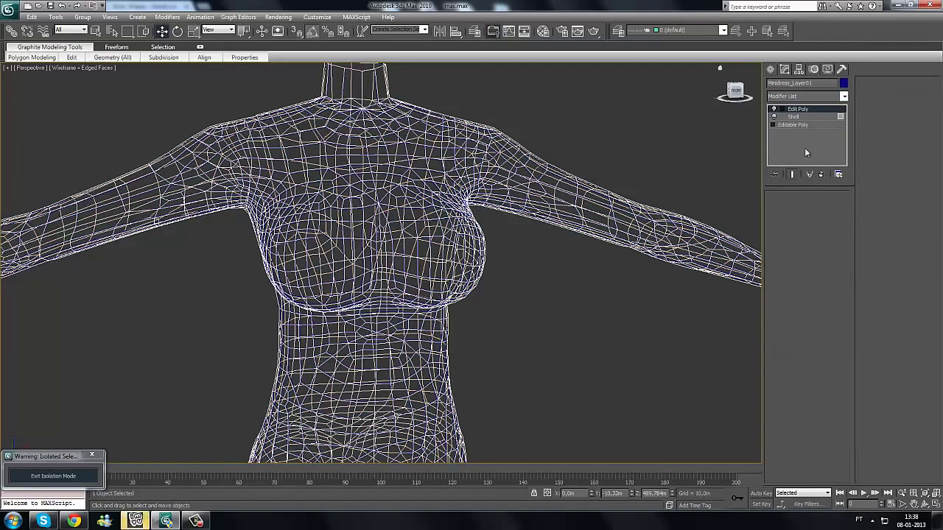
{"action": "scroll", "coordinate": [491, 248], "scroll_direction": "down", "scroll_amount": 6}
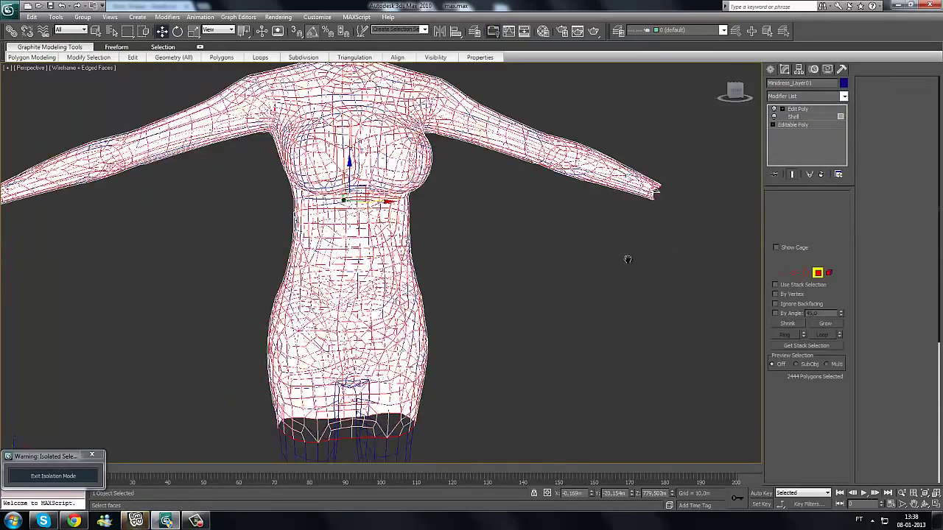
{"action": "left_click", "coordinate": [612, 259]}
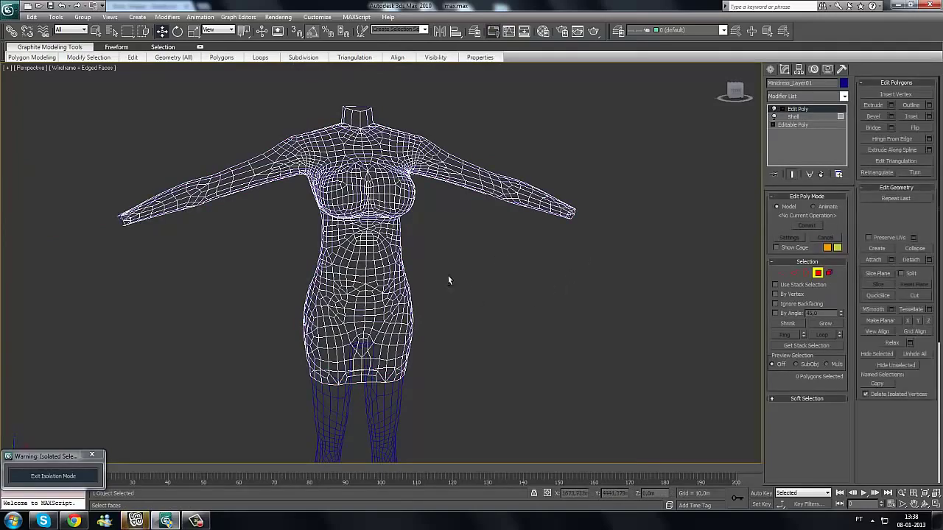
Step: Switch to shaded display and examine the remaining dress layer over the torso, hips and legs
{"action": "mouse_move", "coordinate": [448, 275]}
{"action": "middle_mouse_down", "text": "alt"}
{"action": "mouse_move", "coordinate": [313, 281]}
{"action": "mouse_move", "coordinate": [491, 301]}
{"action": "mouse_move", "coordinate": [614, 234]}
{"action": "middle_mouse_up", "text": "alt"}
{"action": "key", "text": "F3"}
{"action": "middle_click_drag", "start_coordinate": [391, 305], "coordinate": [508, 136], "text": "alt"}
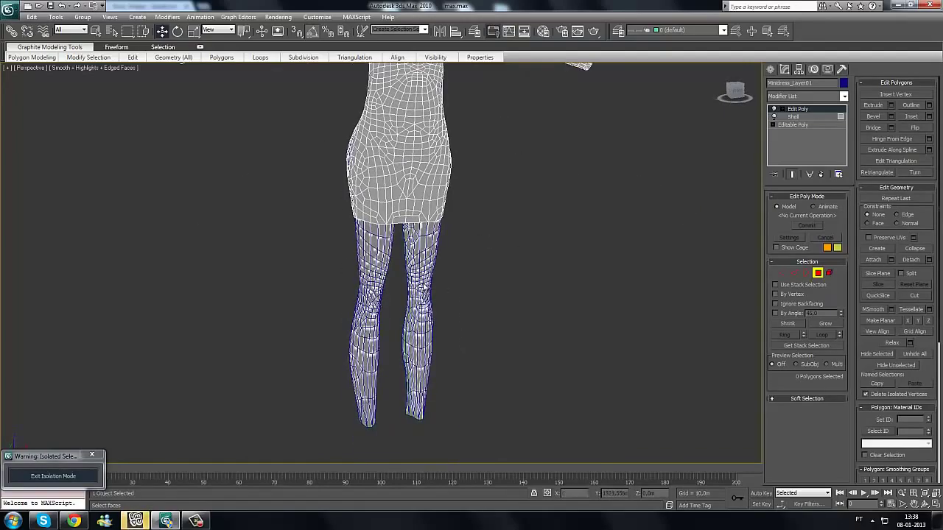
{"action": "middle_click_drag", "start_coordinate": [438, 267], "coordinate": [497, 300], "text": "alt"}
{"action": "scroll", "coordinate": [431, 249], "scroll_direction": "up", "scroll_amount": 5}
{"action": "scroll", "coordinate": [495, 303], "scroll_direction": "down", "scroll_amount": 6}
{"action": "middle_click_drag", "start_coordinate": [484, 370], "coordinate": [444, 230]}
{"action": "middle_click_drag", "start_coordinate": [468, 311], "coordinate": [471, 245], "text": "alt"}
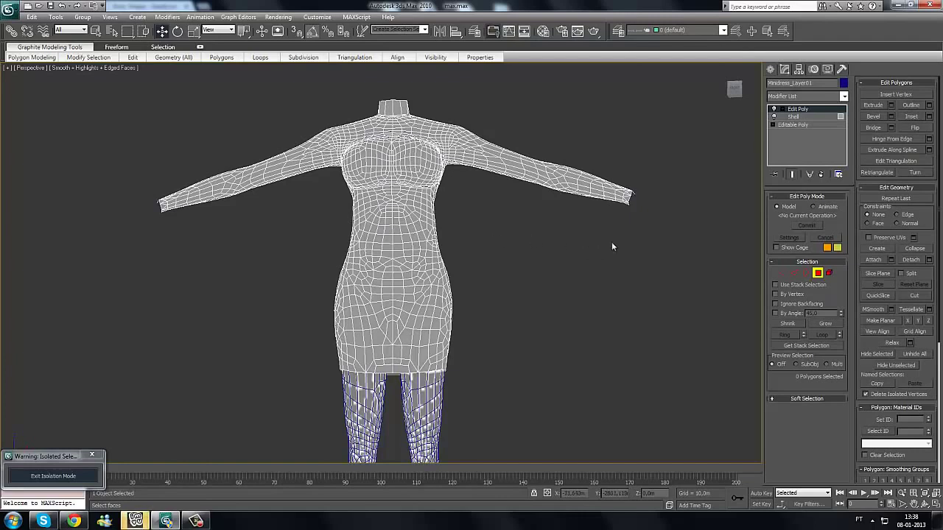
Step: Save the scene and collapse the dress's modifier stack into a single Editable Poly
{"action": "key", "text": "ctrl+s"}
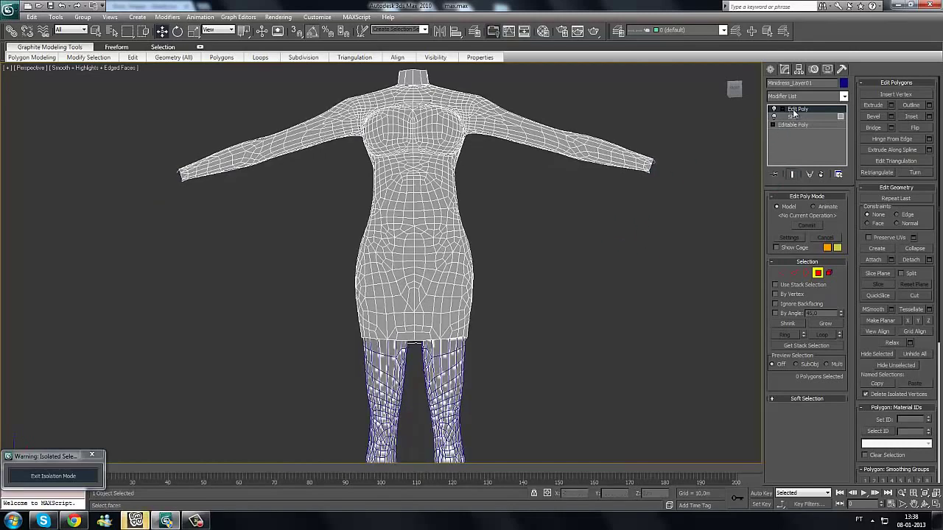
{"action": "right_click", "coordinate": [793, 111]}
{"action": "left_click", "coordinate": [834, 210]}
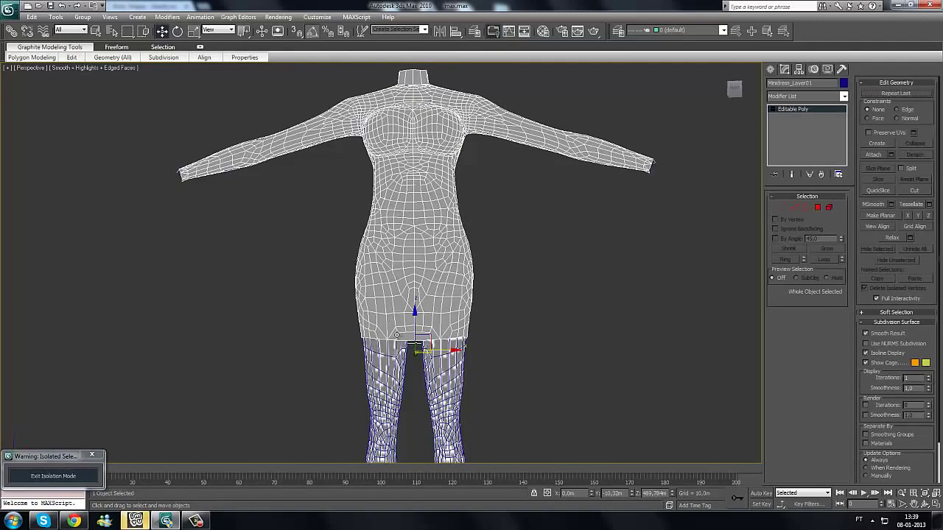
{"action": "middle_click_drag", "start_coordinate": [779, 354], "coordinate": [574, 353], "text": "alt"}
{"action": "left_click", "coordinate": [828, 208]}
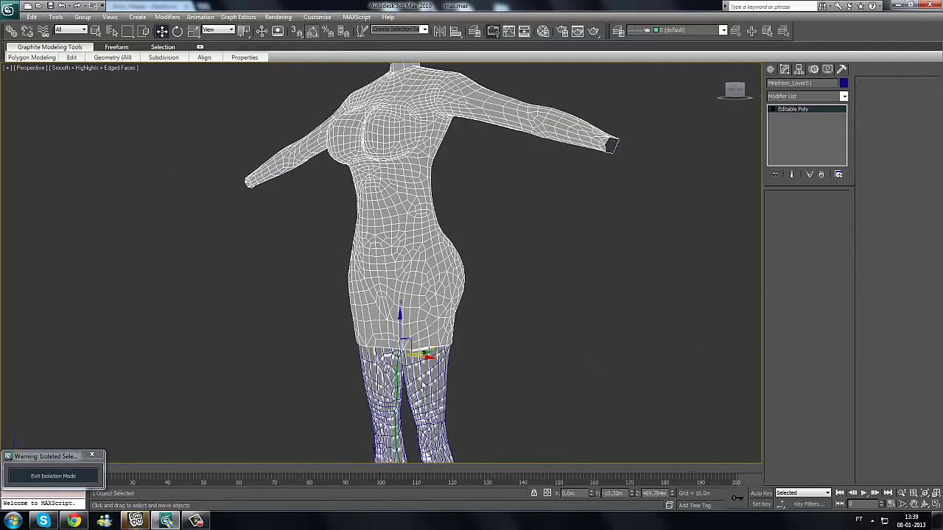
{"action": "left_click", "coordinate": [801, 109]}
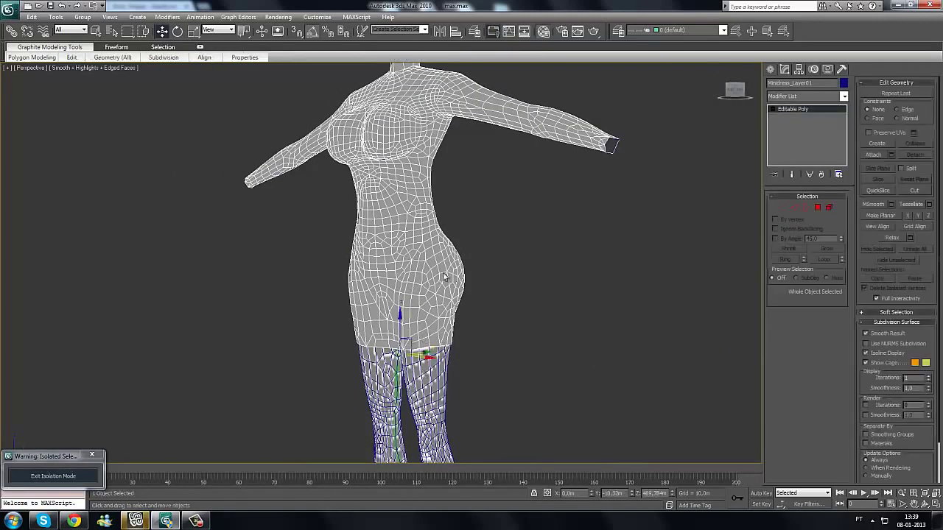
Step: Add a 13th sub-material to the Multi/Sub-Object material Material #27 and close the Material Editor
{"action": "key", "text": "m"}
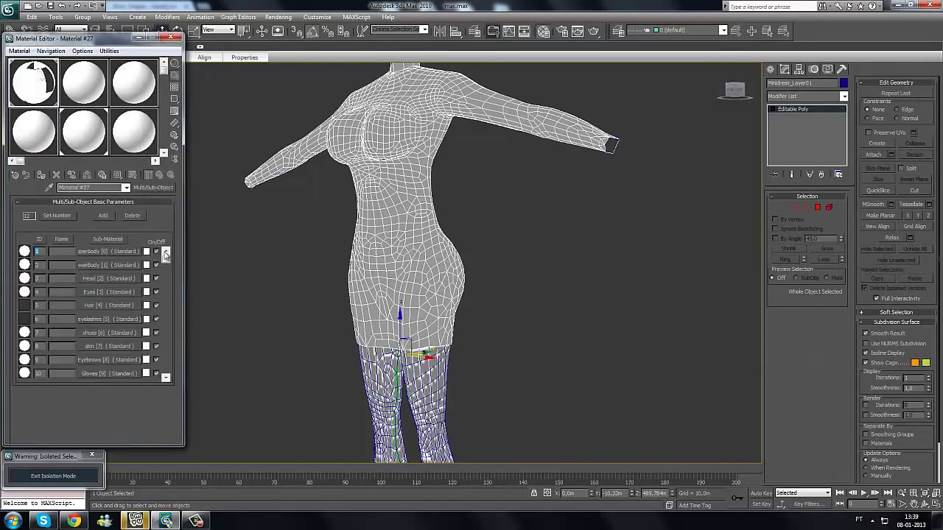
{"action": "scroll", "coordinate": [139, 339], "scroll_direction": "down", "scroll_amount": 2}
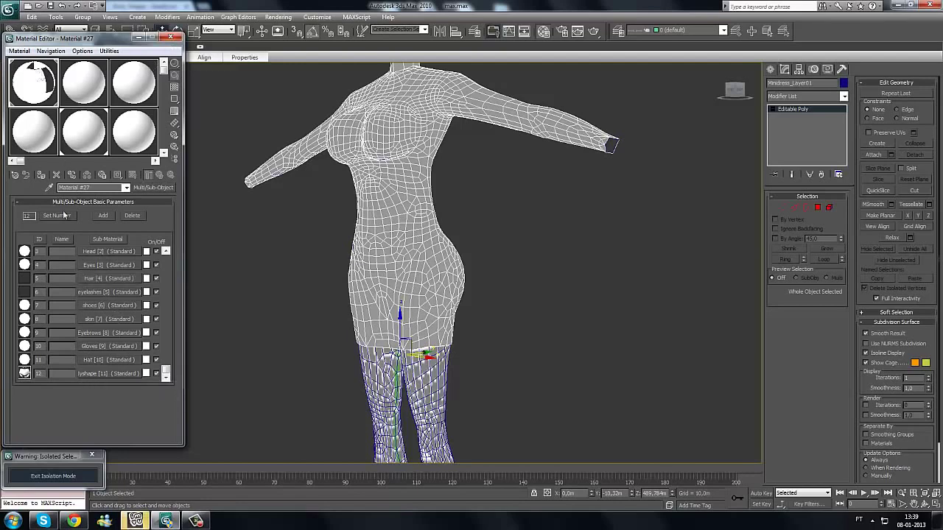
{"action": "left_click", "coordinate": [103, 215]}
{"action": "scroll", "coordinate": [166, 335], "scroll_direction": "down", "scroll_amount": 1}
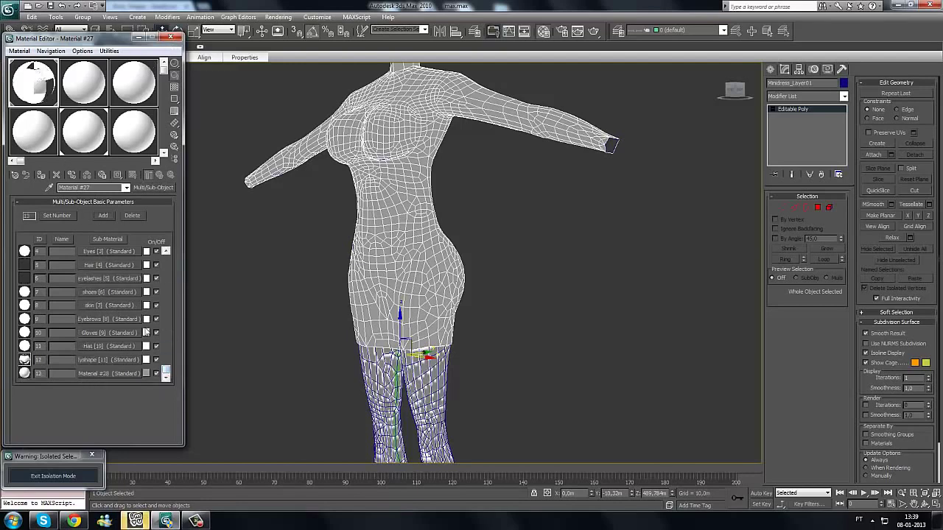
{"action": "left_click", "coordinate": [175, 38]}
Step: Select the whole dress as an element, open its polygon material ID for editing, and leave the element level
{"action": "left_click", "coordinate": [829, 208]}
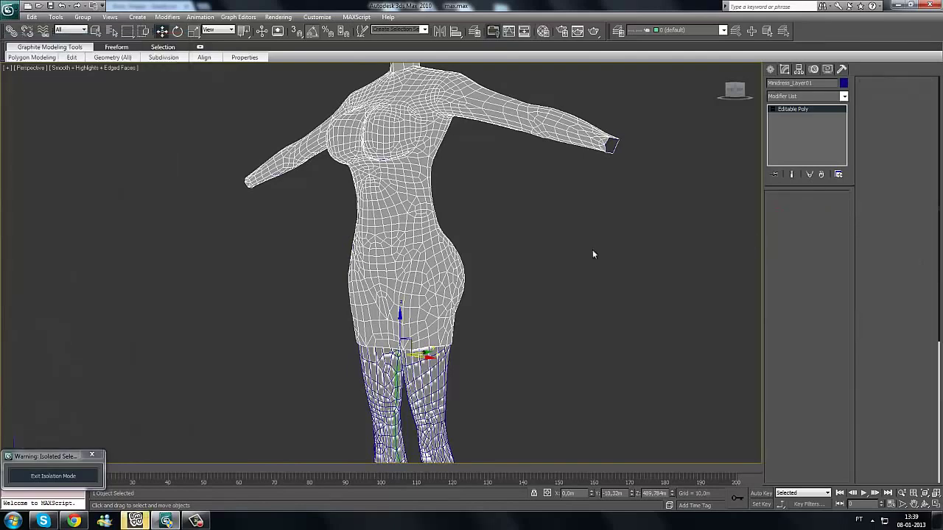
{"action": "left_click", "coordinate": [414, 238]}
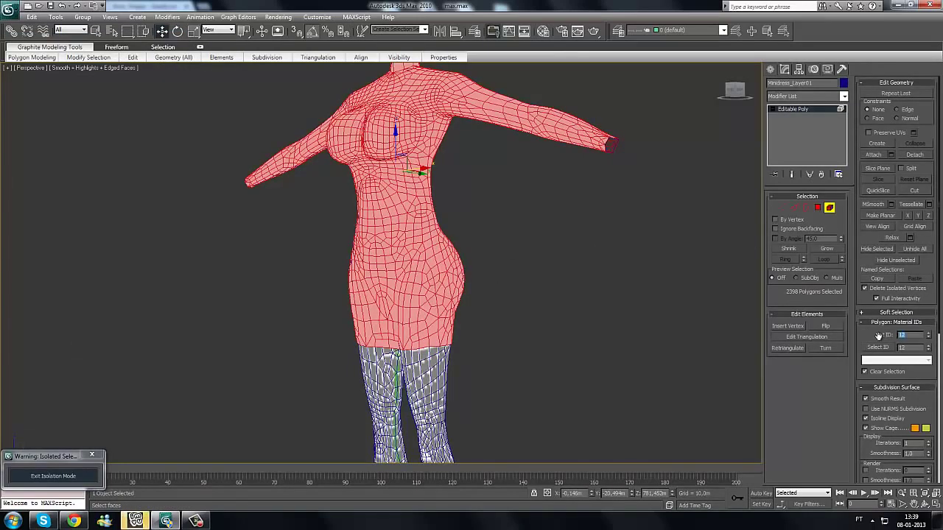
{"action": "scroll", "coordinate": [504, 254], "scroll_direction": "down", "scroll_amount": 3}
{"action": "middle_click_drag", "start_coordinate": [504, 254], "coordinate": [475, 252], "text": "alt"}
{"action": "left_click", "coordinate": [839, 111]}
Step: Isolate the minidress so the body's legs are hidden
{"action": "scroll", "coordinate": [398, 263], "scroll_direction": "up", "scroll_amount": 3}
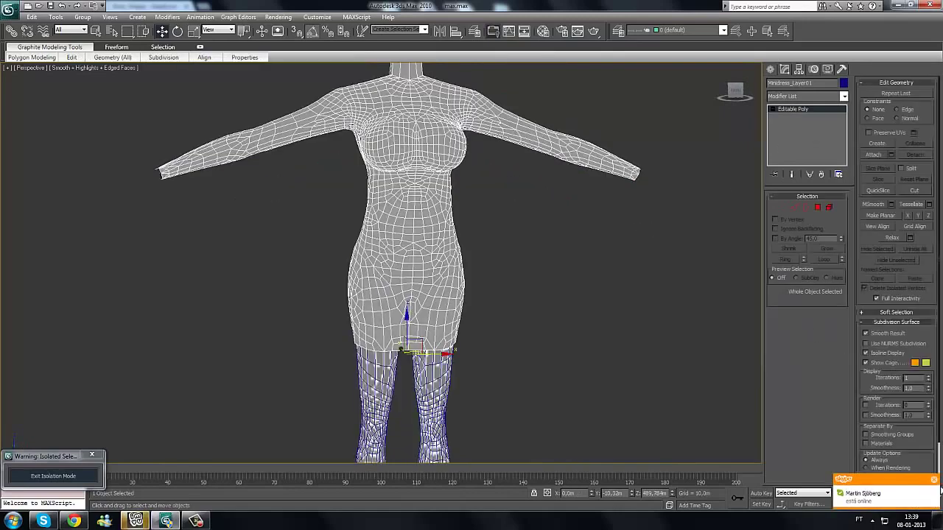
{"action": "scroll", "coordinate": [544, 264], "scroll_direction": "down", "scroll_amount": 4}
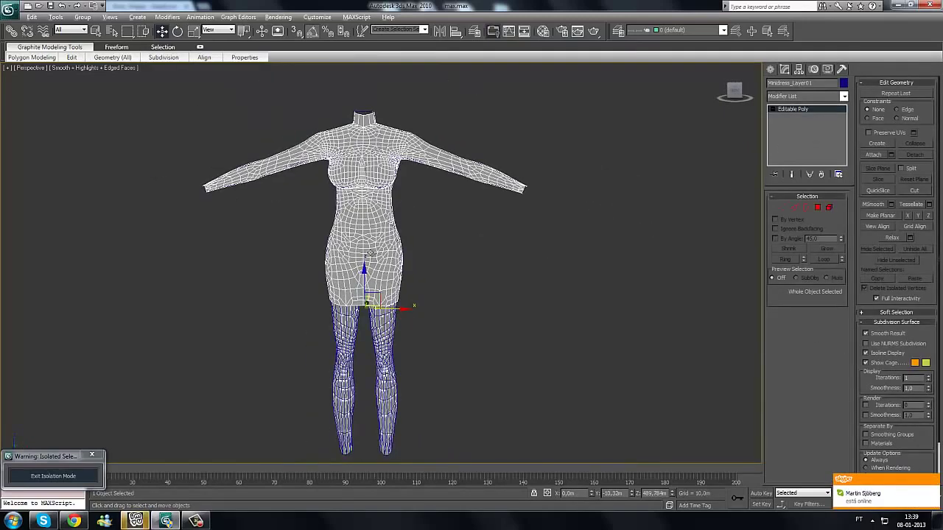
{"action": "key", "text": "alt+q"}
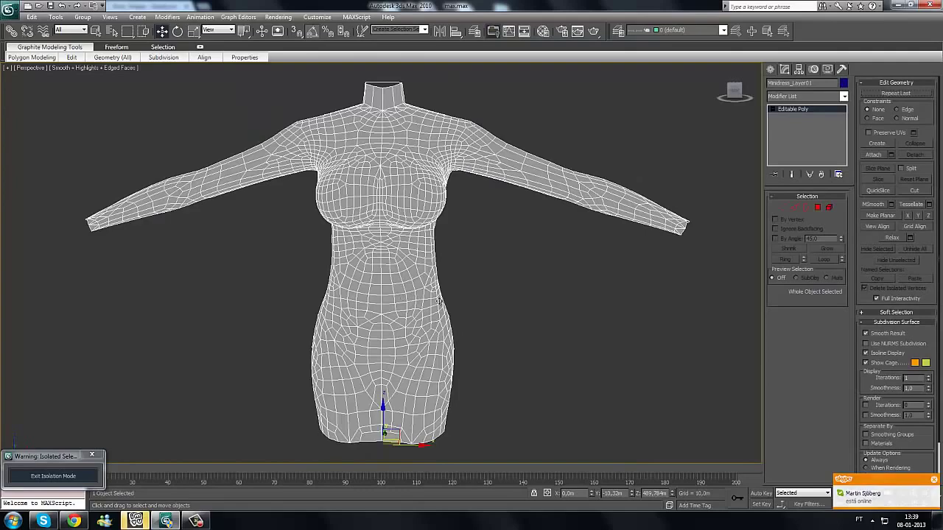
{"action": "middle_click_drag", "start_coordinate": [437, 300], "coordinate": [554, 241], "text": "alt"}
Step: Apply an Unwrap UVW modifier to the minidress and view its map seams from the back
{"action": "left_click", "coordinate": [843, 96]}
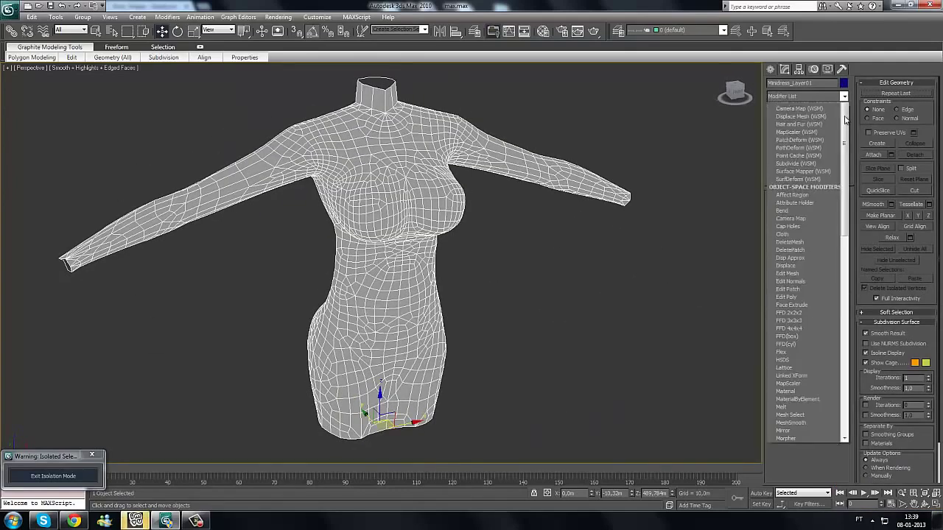
{"action": "scroll", "coordinate": [806, 331], "scroll_direction": "down", "scroll_amount": 10}
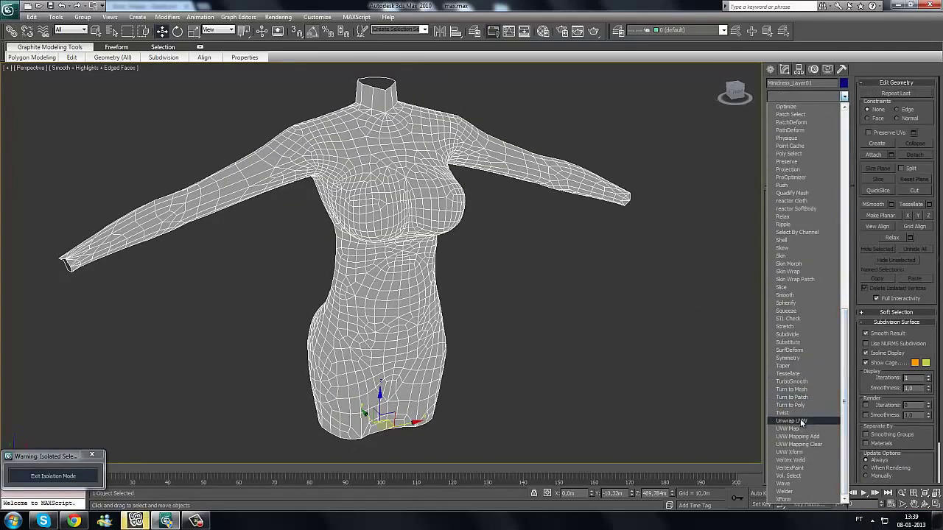
{"action": "left_click", "coordinate": [792, 420]}
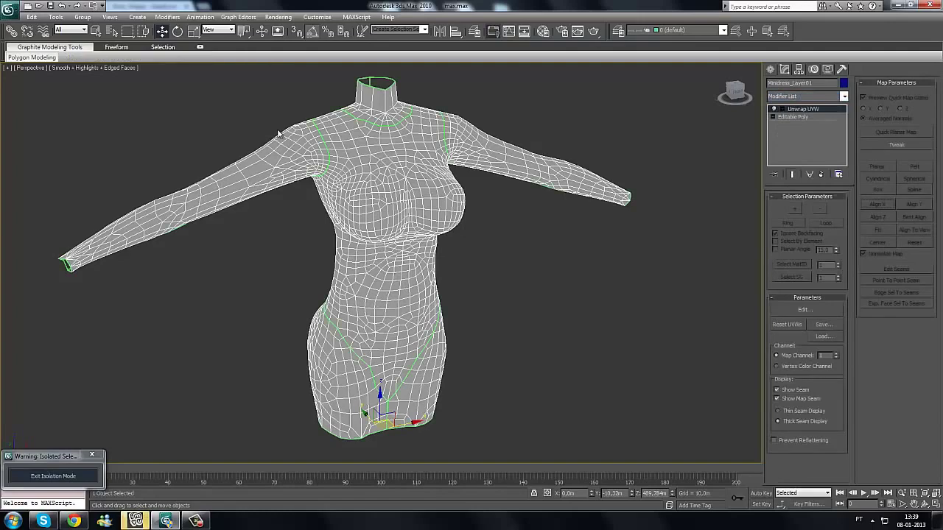
{"action": "middle_click_drag", "start_coordinate": [397, 241], "coordinate": [435, 251], "text": "alt"}
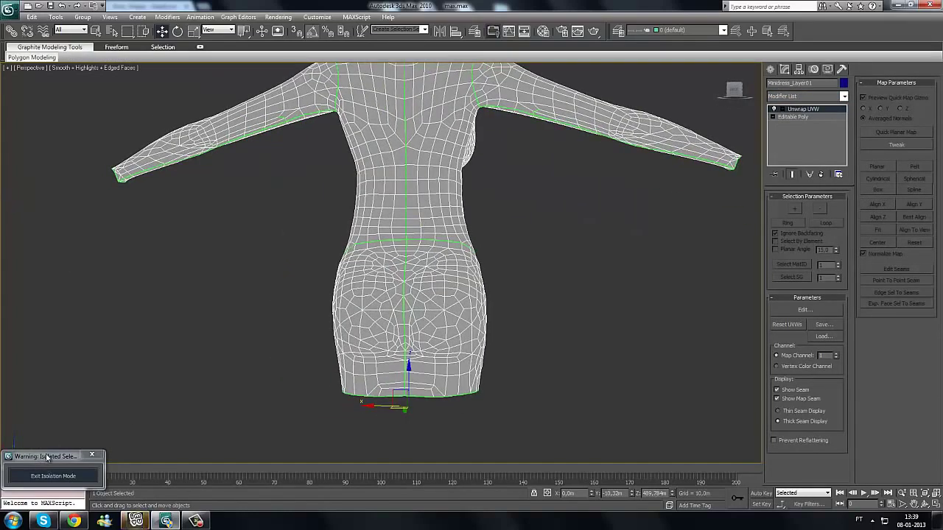
{"action": "left_click_drag", "start_coordinate": [48, 458], "coordinate": [53, 463]}
Step: Open the UV editor for the minidress and enlarge its window to show the UV layout better
{"action": "left_click", "coordinate": [816, 311]}
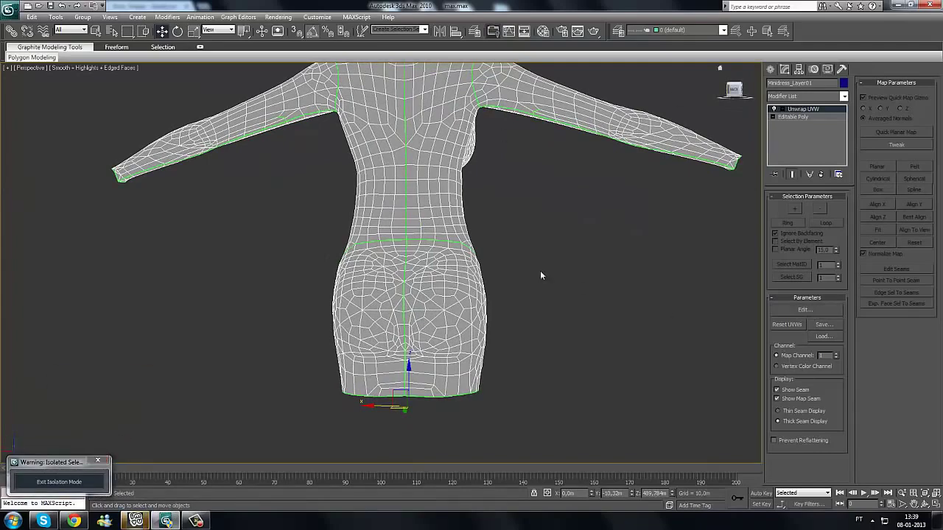
{"action": "key", "text": "ctrl+e"}
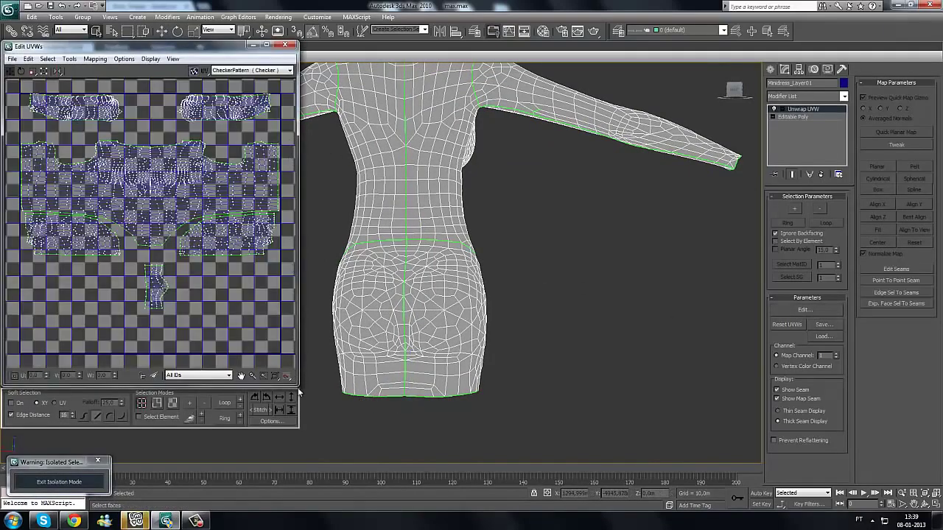
{"action": "left_click_drag", "start_coordinate": [298, 383], "coordinate": [306, 420]}
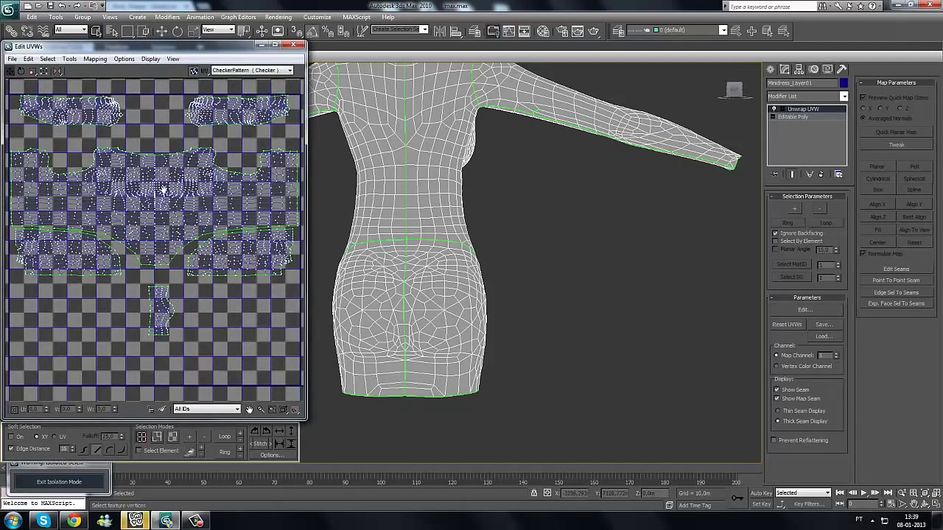
{"action": "scroll", "coordinate": [163, 190], "scroll_direction": "up", "scroll_amount": 4}
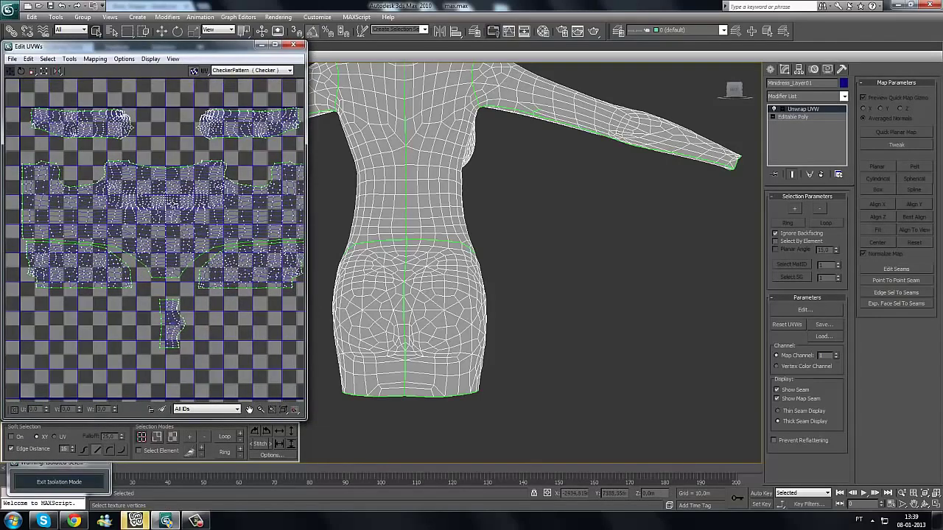
Step: Enable element selection in face mode and move the small neck UV piece above the UV square
{"action": "left_click", "coordinate": [163, 450]}
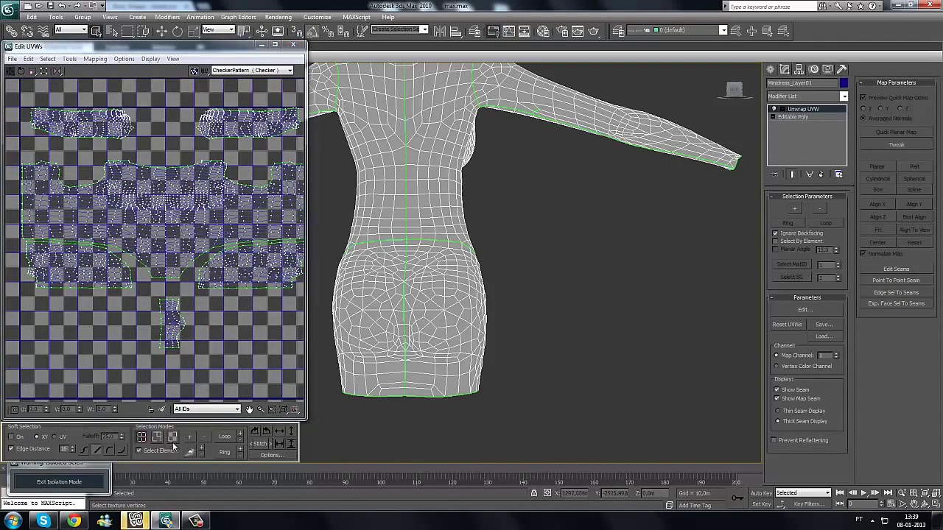
{"action": "left_click", "coordinate": [173, 437]}
{"action": "left_click", "coordinate": [189, 348]}
{"action": "scroll", "coordinate": [188, 347], "scroll_direction": "down", "scroll_amount": 3}
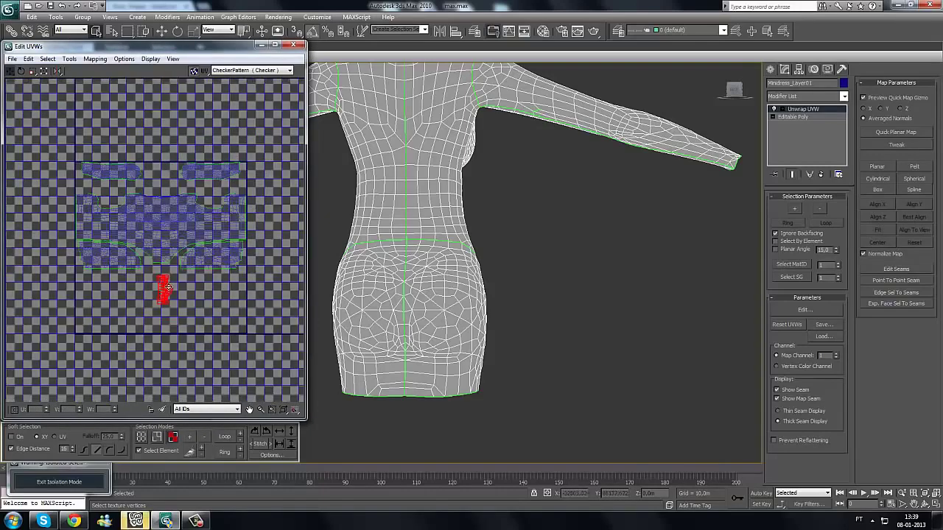
{"action": "left_click_drag", "start_coordinate": [164, 289], "coordinate": [166, 134]}
Step: Examine the remaining UV pieces and the dress's back, waist and hem seams in the viewport
{"action": "middle_click_drag", "start_coordinate": [235, 318], "coordinate": [237, 329]}
{"action": "scroll", "coordinate": [237, 329], "scroll_direction": "up", "scroll_amount": 4}
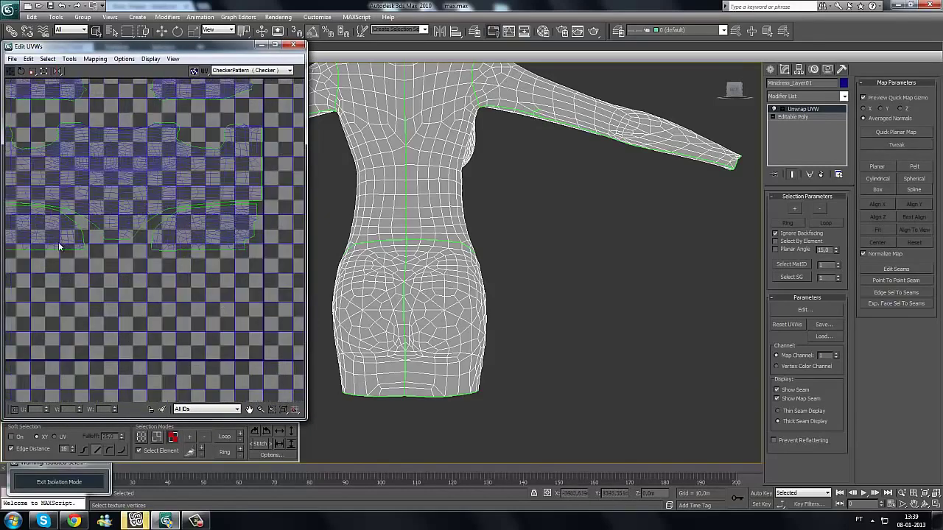
{"action": "scroll", "coordinate": [430, 336], "scroll_direction": "up", "scroll_amount": 3}
{"action": "middle_click_drag", "start_coordinate": [385, 356], "coordinate": [440, 380]}
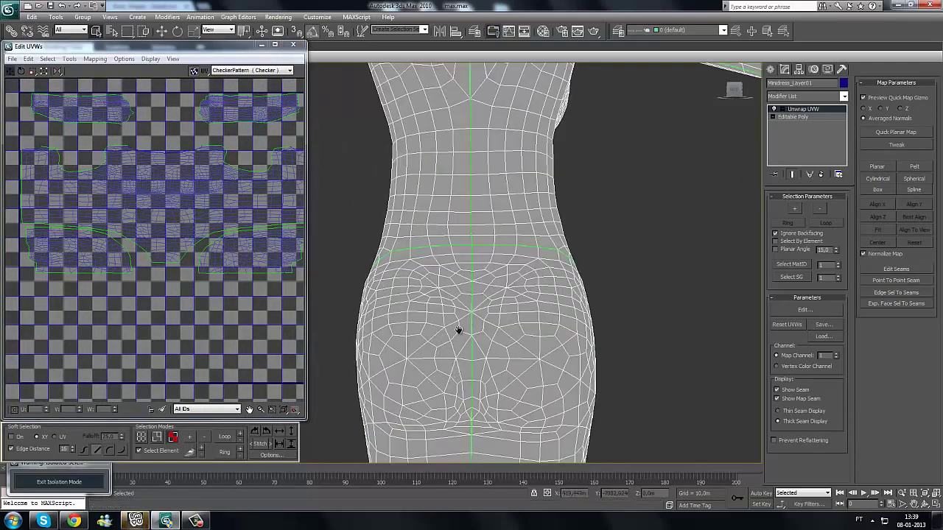
{"action": "middle_click_drag", "start_coordinate": [459, 414], "coordinate": [460, 355]}
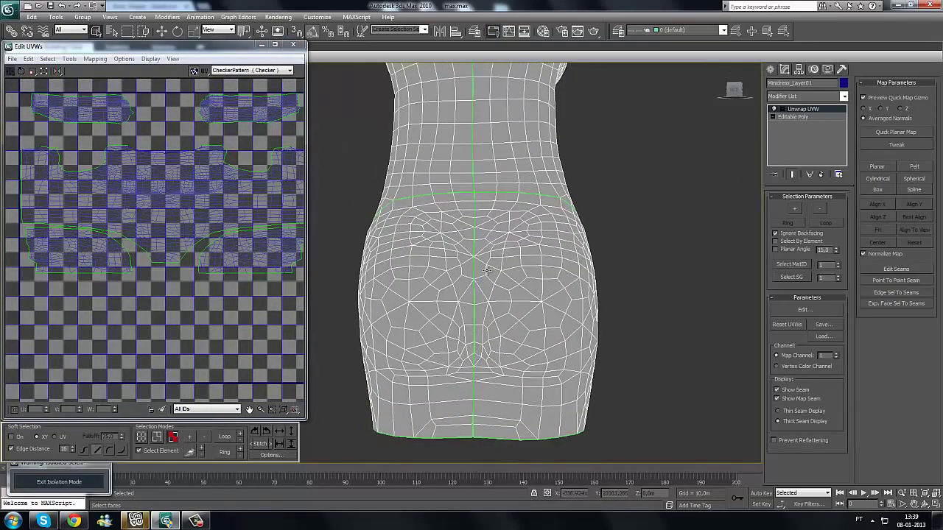
{"action": "scroll", "coordinate": [457, 204], "scroll_direction": "down", "scroll_amount": 6}
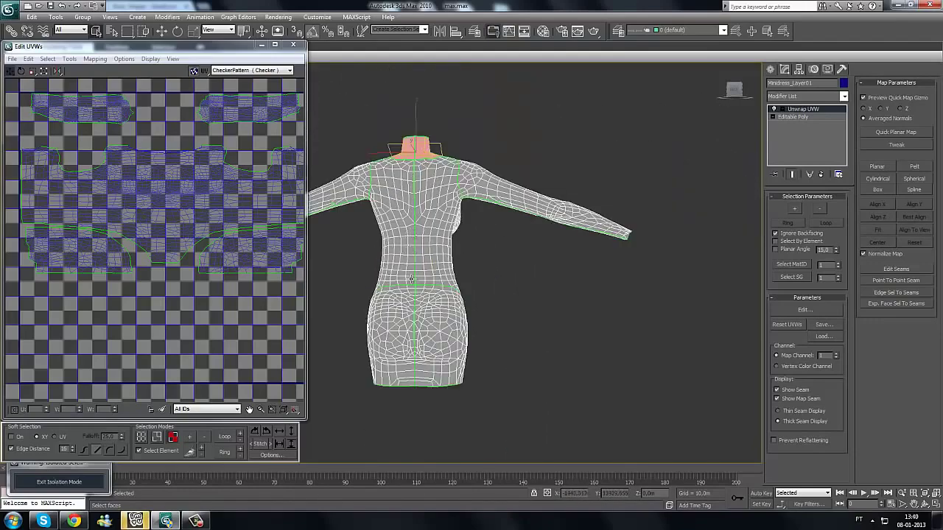
{"action": "middle_click_drag", "start_coordinate": [444, 244], "coordinate": [442, 109]}
{"action": "scroll", "coordinate": [437, 256], "scroll_direction": "up", "scroll_amount": 6}
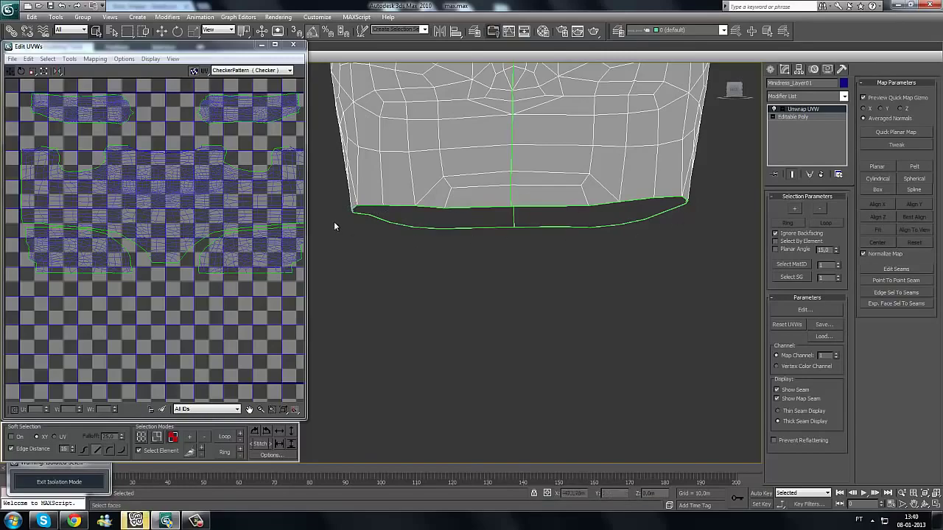
Step: Examine the dress's front from hem to waist, tracing the diagonal map seam across the hip
{"action": "middle_click_drag", "start_coordinate": [545, 252], "coordinate": [524, 372]}
{"action": "scroll", "coordinate": [539, 334], "scroll_direction": "down", "scroll_amount": 4}
{"action": "middle_click_drag", "start_coordinate": [525, 372], "coordinate": [520, 226], "text": "alt"}
{"action": "scroll", "coordinate": [477, 231], "scroll_direction": "down", "scroll_amount": 3}
{"action": "scroll", "coordinate": [520, 225], "scroll_direction": "up", "scroll_amount": 3}
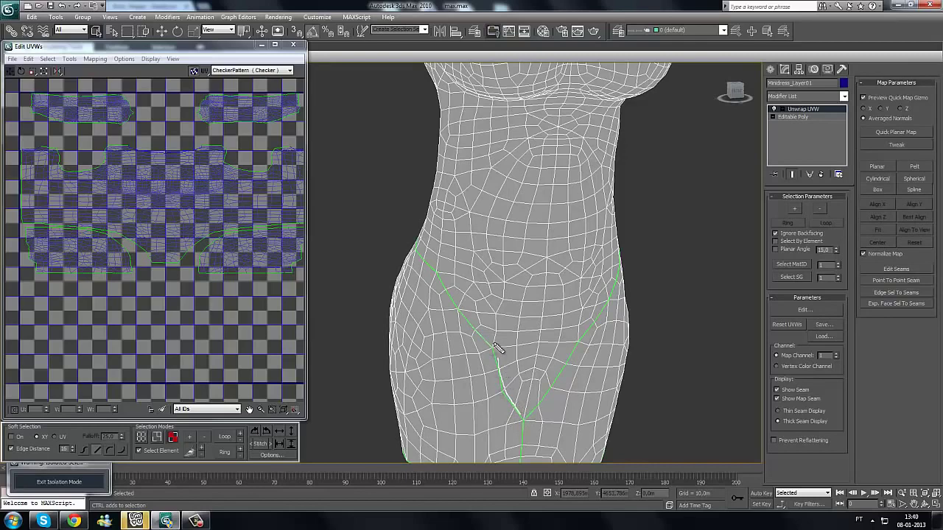
{"action": "left_click", "coordinate": [415, 234]}
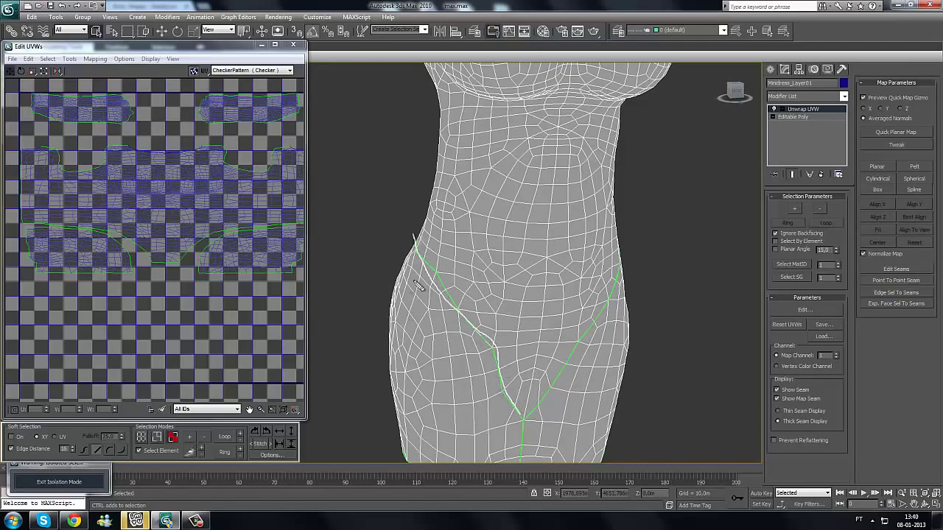
Step: Compare the V-shaped front hip seams on the dress with the edges of the lower skirt pieces in the UV layout
{"action": "left_click", "coordinate": [522, 417]}
{"action": "mouse_move", "coordinate": [35, 273]}
{"action": "left_mouse_down"}
{"action": "mouse_move", "coordinate": [131, 272]}
{"action": "mouse_move", "coordinate": [114, 240]}
{"action": "left_mouse_up"}
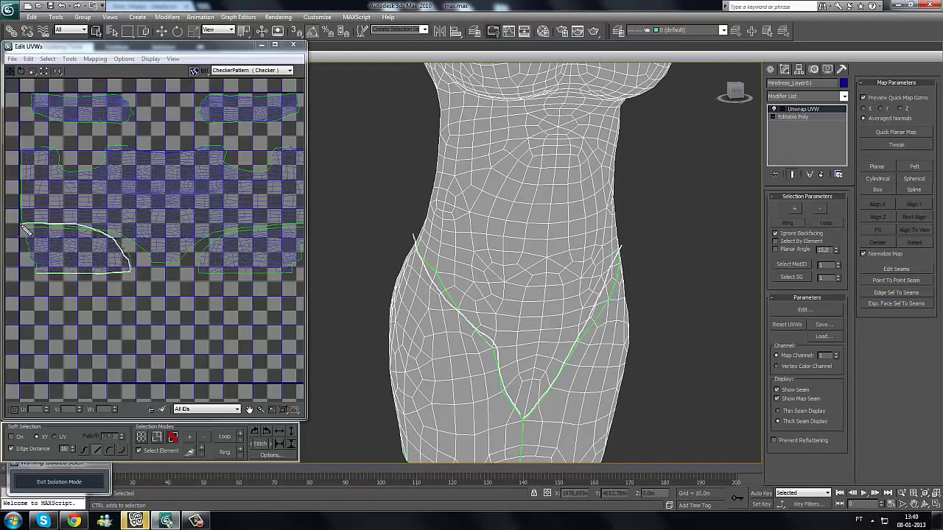
{"action": "left_click", "coordinate": [522, 418]}
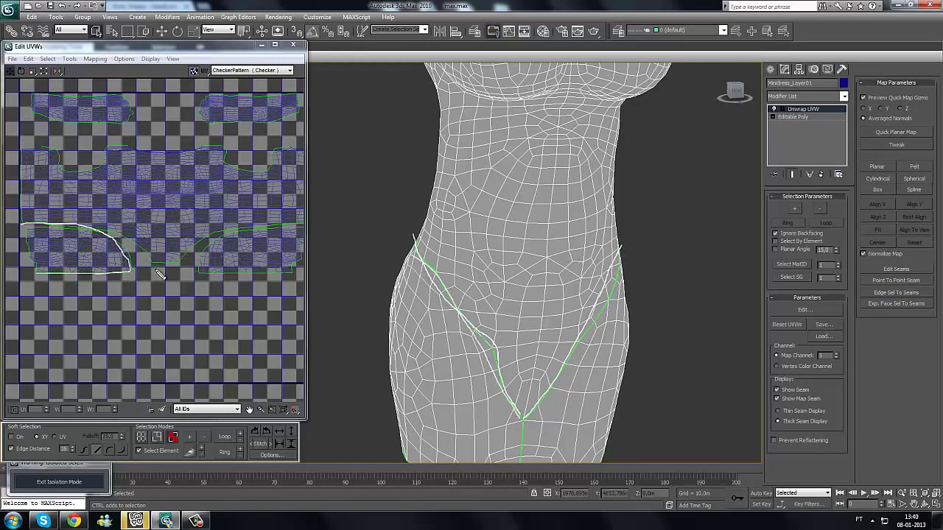
{"action": "left_click_drag", "start_coordinate": [76, 225], "coordinate": [136, 265]}
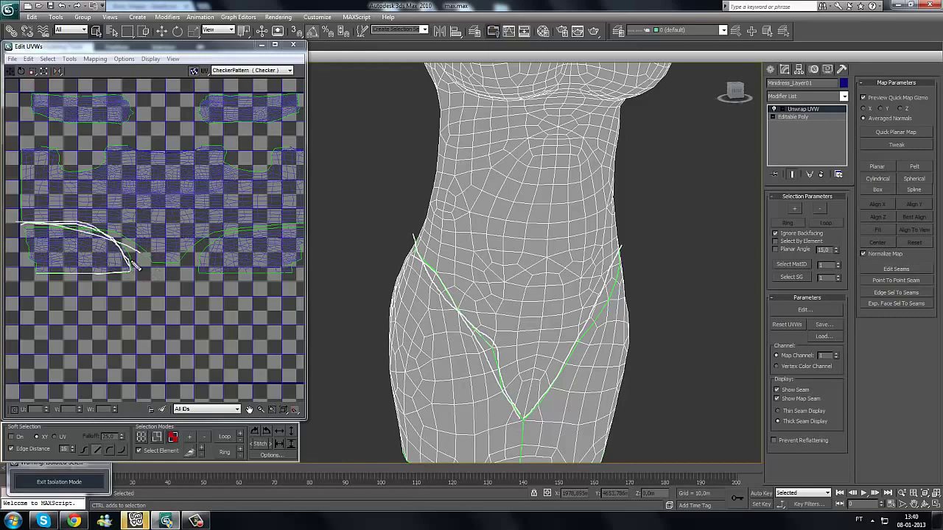
{"action": "mouse_move", "coordinate": [515, 411]}
{"action": "left_mouse_down"}
{"action": "mouse_move", "coordinate": [407, 267]}
{"action": "mouse_move", "coordinate": [463, 354]}
{"action": "mouse_move", "coordinate": [617, 270]}
{"action": "mouse_move", "coordinate": [563, 372]}
{"action": "left_mouse_up"}
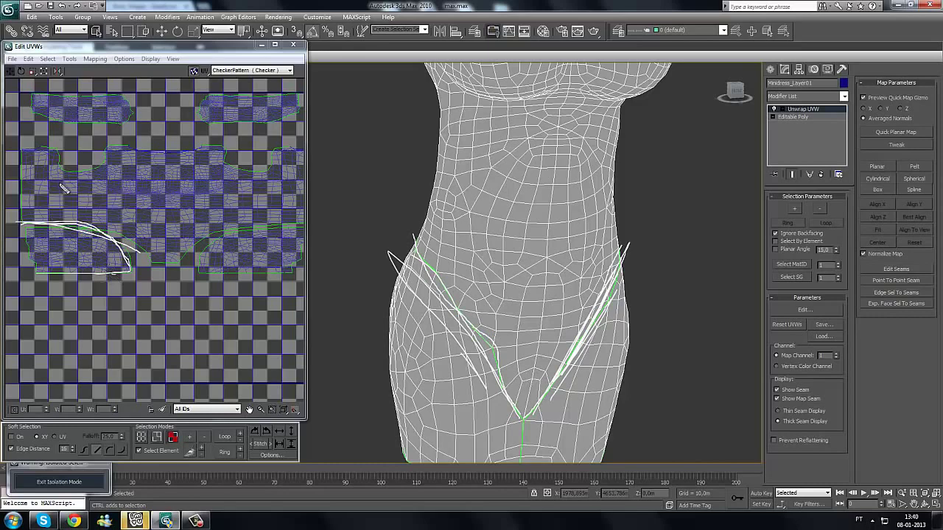
{"action": "mouse_move", "coordinate": [61, 184]}
{"action": "left_mouse_down"}
{"action": "mouse_move", "coordinate": [105, 239]}
{"action": "mouse_move", "coordinate": [50, 265]}
{"action": "mouse_move", "coordinate": [110, 294]}
{"action": "mouse_move", "coordinate": [62, 245]}
{"action": "mouse_move", "coordinate": [63, 283]}
{"action": "mouse_move", "coordinate": [151, 221]}
{"action": "mouse_move", "coordinate": [31, 220]}
{"action": "mouse_move", "coordinate": [112, 222]}
{"action": "left_mouse_up"}
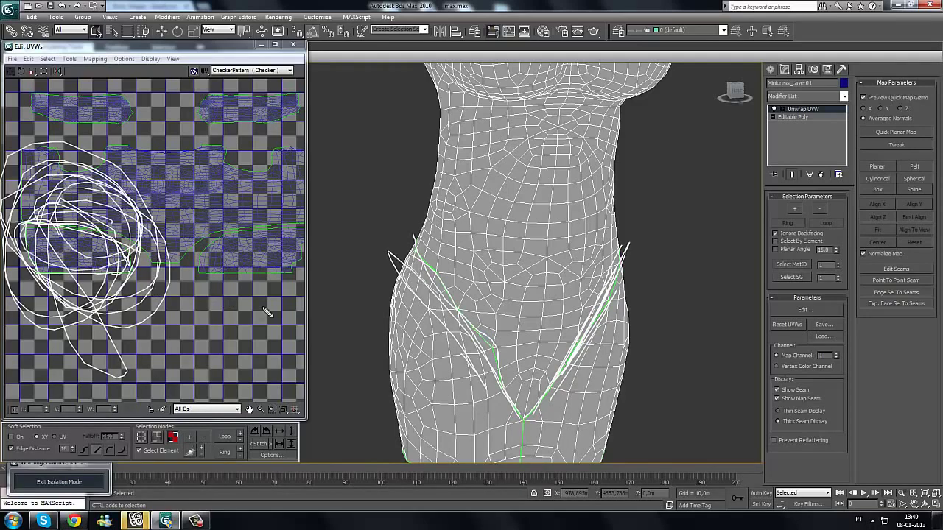
{"action": "left_click_drag", "start_coordinate": [189, 188], "coordinate": [196, 204]}
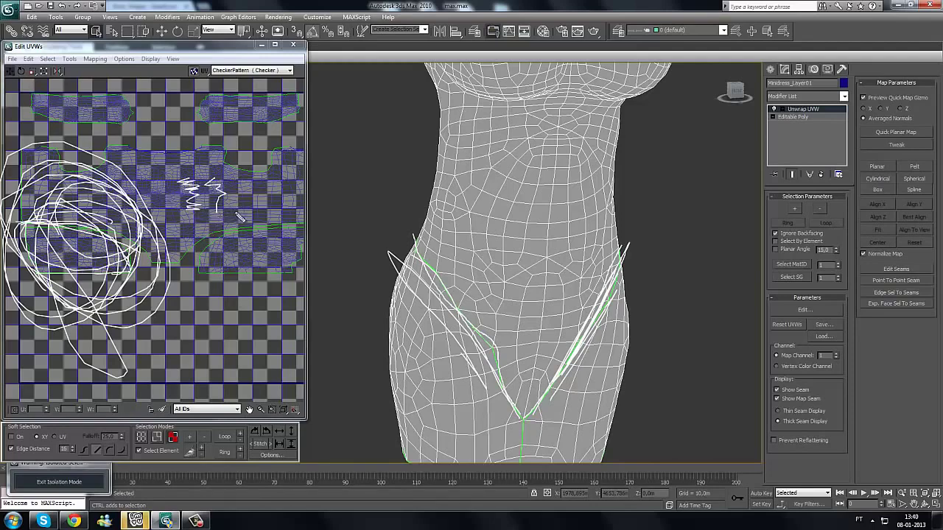
{"action": "mouse_move", "coordinate": [240, 216]}
{"action": "left_mouse_down"}
{"action": "mouse_move", "coordinate": [165, 221]}
{"action": "mouse_move", "coordinate": [176, 227]}
{"action": "left_mouse_up"}
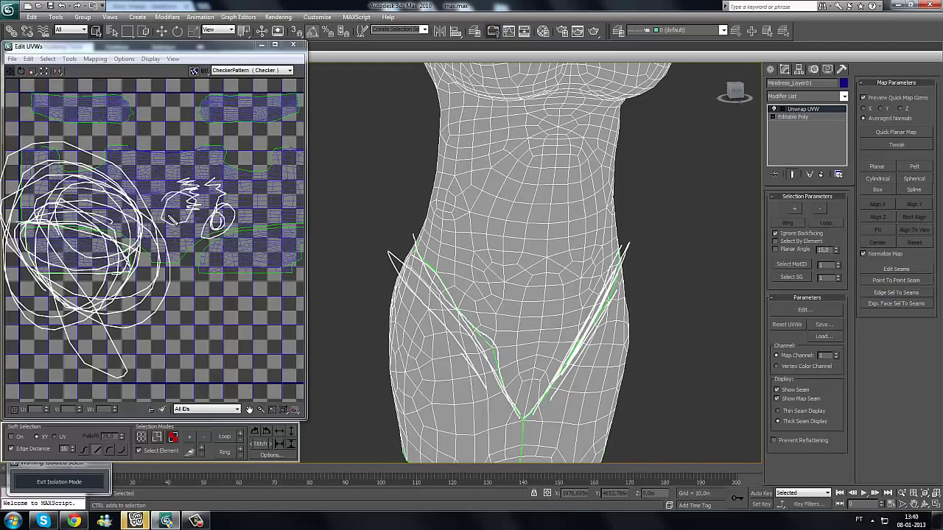
{"action": "left_click_drag", "start_coordinate": [151, 172], "coordinate": [157, 269]}
{"action": "key", "text": "Escape"}
Step: Clear the face selection on the dress's neck piece, keeping the chest, shoulders and sleeve in view
{"action": "middle_click_drag", "start_coordinate": [465, 322], "coordinate": [520, 325]}
{"action": "scroll", "coordinate": [520, 325], "scroll_direction": "down", "scroll_amount": 5}
{"action": "middle_click_drag", "start_coordinate": [467, 288], "coordinate": [485, 294], "text": "alt"}
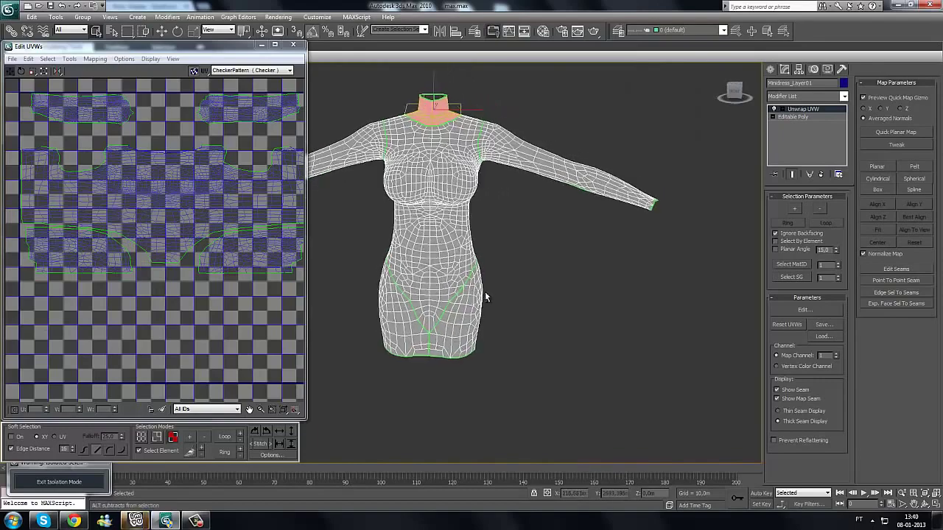
{"action": "left_click", "coordinate": [496, 217]}
{"action": "middle_click_drag", "start_coordinate": [496, 217], "coordinate": [486, 287]}
{"action": "scroll", "coordinate": [487, 285], "scroll_direction": "up", "scroll_amount": 3}
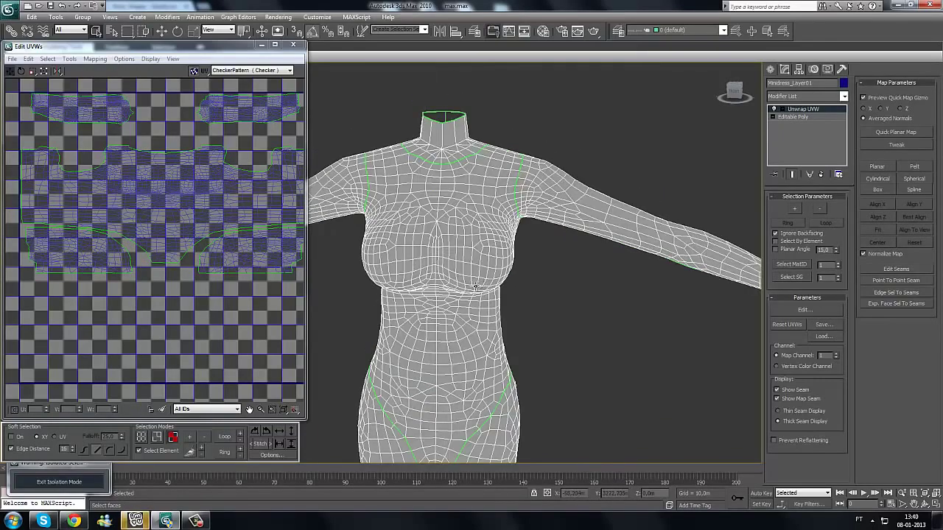
{"action": "middle_click_drag", "start_coordinate": [475, 287], "coordinate": [404, 295], "text": "alt"}
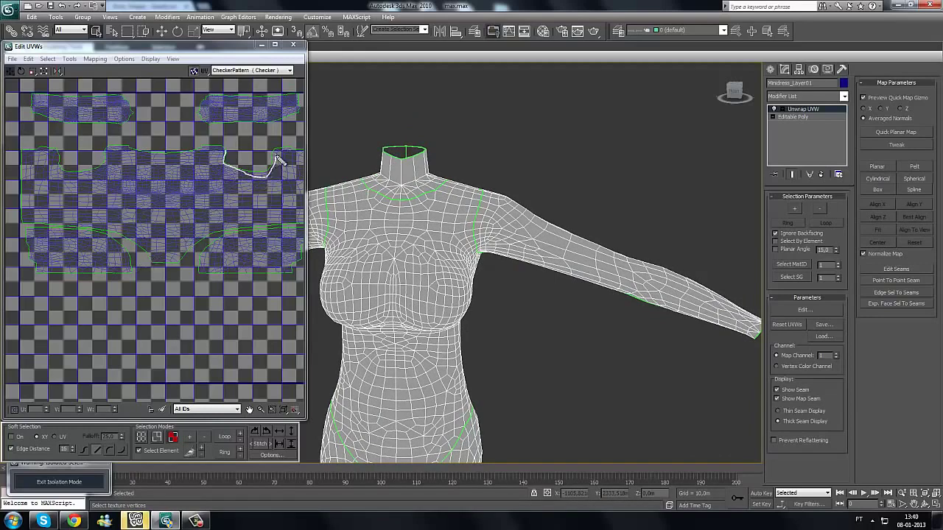
Step: Examine the armhole cutout, the two sleeve pieces and the neckline edge in the UV layout against the dress's collar seam
{"action": "mouse_move", "coordinate": [276, 183]}
{"action": "left_mouse_down"}
{"action": "mouse_move", "coordinate": [271, 85]}
{"action": "mouse_move", "coordinate": [234, 177]}
{"action": "mouse_move", "coordinate": [226, 92]}
{"action": "mouse_move", "coordinate": [229, 177]}
{"action": "mouse_move", "coordinate": [267, 154]}
{"action": "left_mouse_up"}
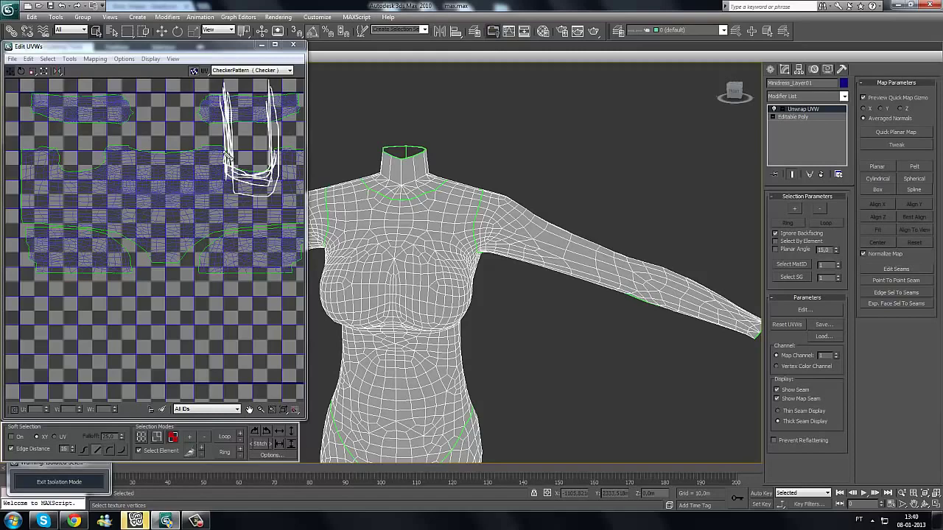
{"action": "left_click_drag", "start_coordinate": [227, 110], "coordinate": [230, 72]}
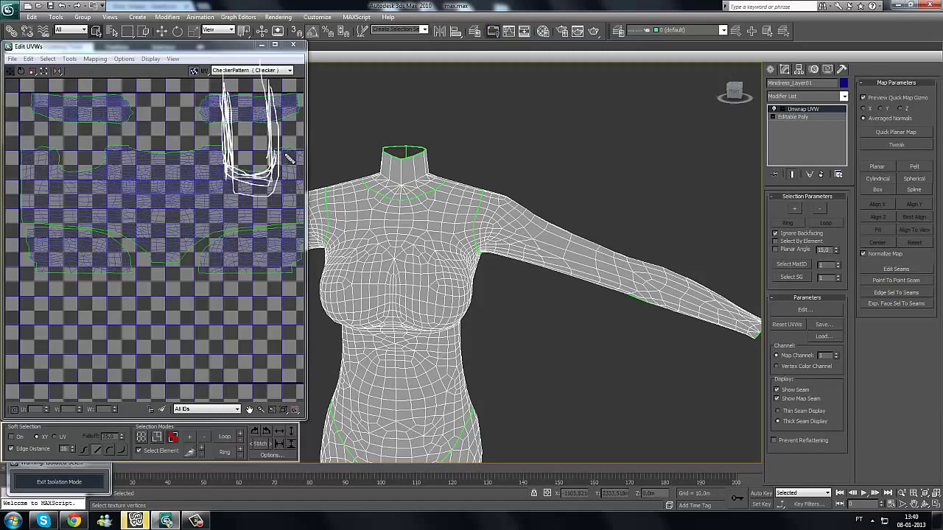
{"action": "mouse_move", "coordinate": [295, 89]}
{"action": "left_mouse_down"}
{"action": "mouse_move", "coordinate": [298, 133]}
{"action": "mouse_move", "coordinate": [193, 114]}
{"action": "left_mouse_up"}
{"action": "mouse_move", "coordinate": [137, 88]}
{"action": "left_mouse_down"}
{"action": "mouse_move", "coordinate": [30, 124]}
{"action": "mouse_move", "coordinate": [137, 85]}
{"action": "left_mouse_up"}
{"action": "mouse_move", "coordinate": [396, 135]}
{"action": "left_mouse_down"}
{"action": "mouse_move", "coordinate": [361, 161]}
{"action": "mouse_move", "coordinate": [398, 125]}
{"action": "left_mouse_up"}
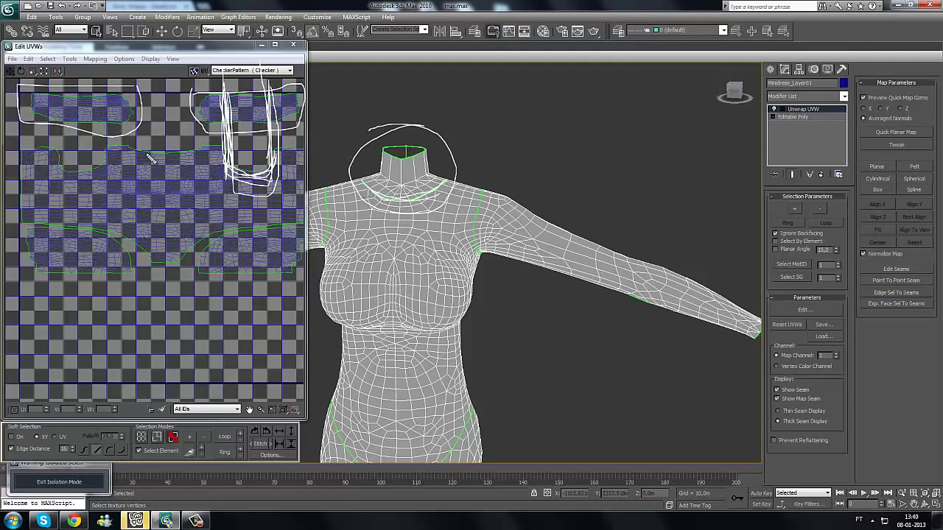
{"action": "left_click_drag", "start_coordinate": [175, 158], "coordinate": [209, 150]}
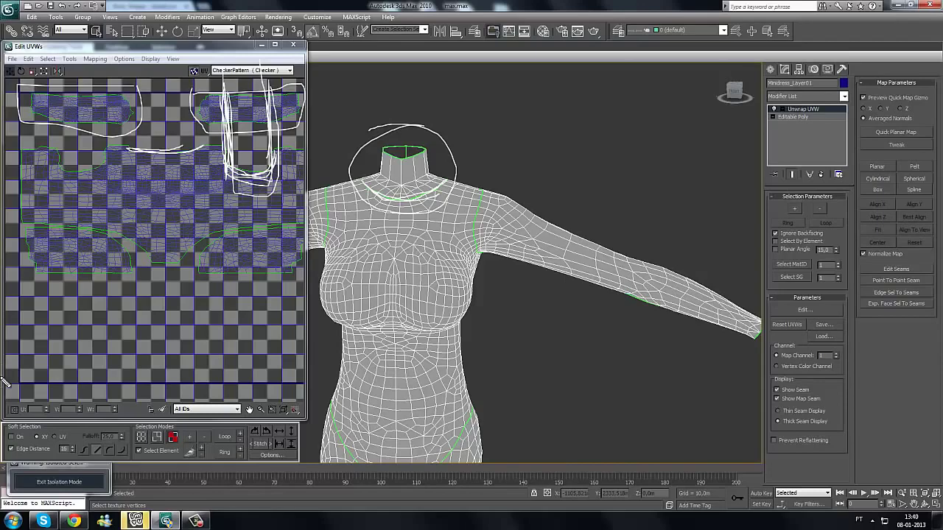
{"action": "key", "text": "Escape"}
Step: Examine the dress's lower front, tracing the V-shaped hip seams, the short centre seam and the hem
{"action": "middle_click_drag", "start_coordinate": [349, 448], "coordinate": [451, 342]}
{"action": "scroll", "coordinate": [451, 342], "scroll_direction": "down", "scroll_amount": 3}
{"action": "middle_click_drag", "start_coordinate": [452, 251], "coordinate": [427, 193]}
{"action": "scroll", "coordinate": [425, 254], "scroll_direction": "up", "scroll_amount": 3}
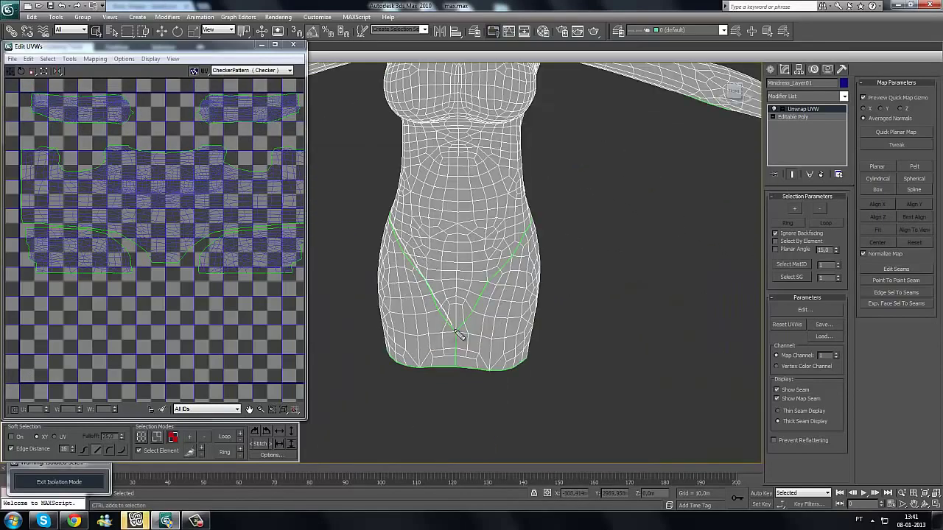
{"action": "mouse_move", "coordinate": [455, 331]}
{"action": "left_mouse_down"}
{"action": "mouse_move", "coordinate": [522, 237]}
{"action": "mouse_move", "coordinate": [471, 316]}
{"action": "mouse_move", "coordinate": [425, 289]}
{"action": "mouse_move", "coordinate": [457, 322]}
{"action": "left_mouse_up"}
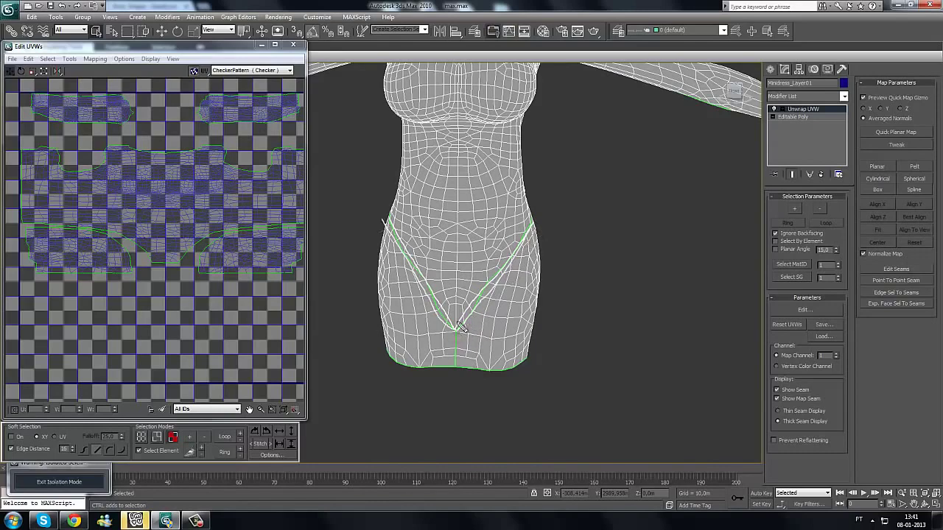
{"action": "left_click", "coordinate": [461, 327]}
{"action": "mouse_move", "coordinate": [503, 141]}
{"action": "left_mouse_down"}
{"action": "mouse_move", "coordinate": [452, 389]}
{"action": "mouse_move", "coordinate": [433, 344]}
{"action": "left_mouse_up"}
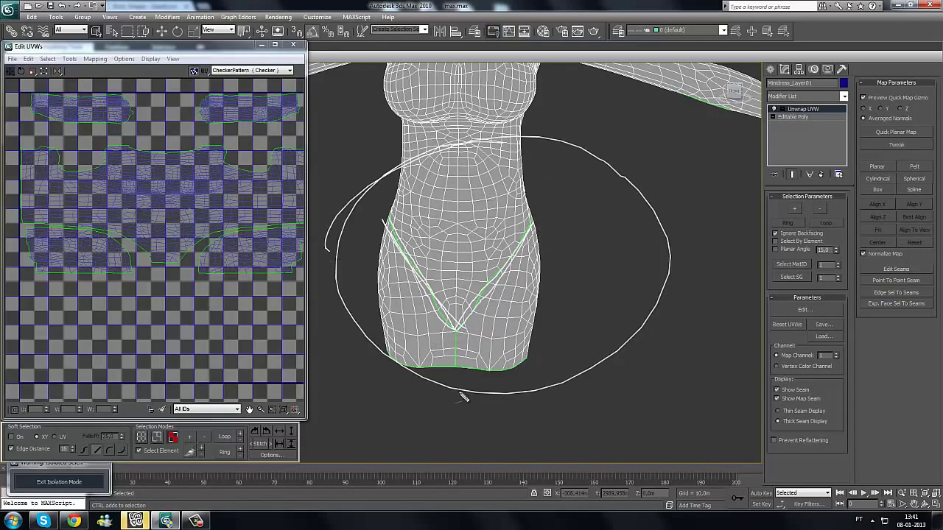
{"action": "left_click_drag", "start_coordinate": [454, 358], "coordinate": [457, 356]}
{"action": "left_click_drag", "start_coordinate": [377, 235], "coordinate": [456, 333]}
{"action": "left_click_drag", "start_coordinate": [524, 234], "coordinate": [494, 316]}
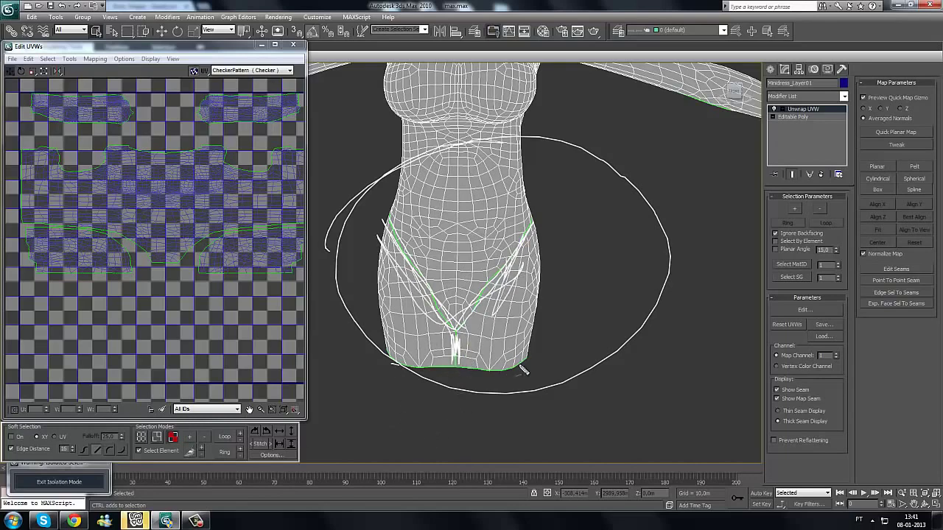
{"action": "mouse_move", "coordinate": [523, 370]}
{"action": "left_mouse_down"}
{"action": "mouse_move", "coordinate": [427, 387]}
{"action": "mouse_move", "coordinate": [463, 405]}
{"action": "left_mouse_up"}
{"action": "key", "text": "Escape"}
Step: Examine the dress's back, tracing the vertical centre seam and the hem, armhole and neck openings
{"action": "mouse_move", "coordinate": [491, 320]}
{"action": "middle_mouse_down", "text": "alt"}
{"action": "mouse_move", "coordinate": [525, 310]}
{"action": "mouse_move", "coordinate": [369, 335]}
{"action": "middle_mouse_up", "text": "alt"}
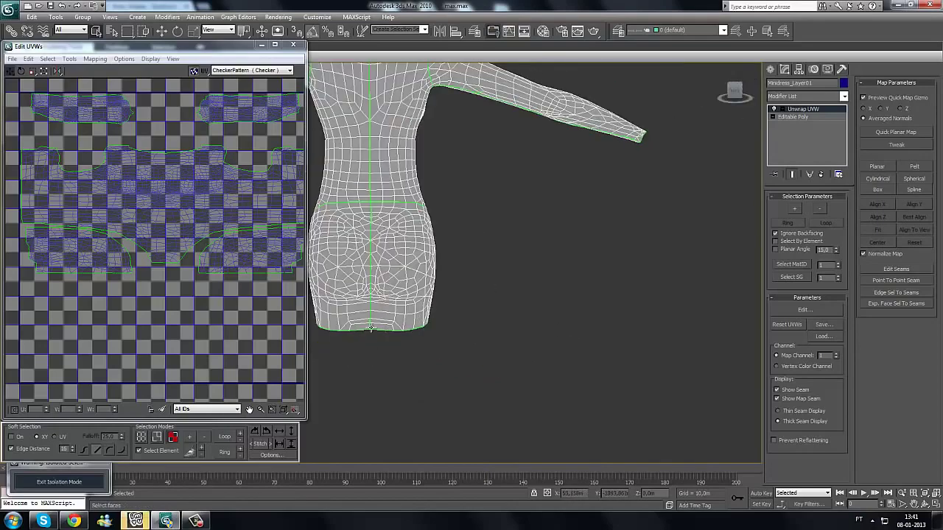
{"action": "mouse_move", "coordinate": [370, 327]}
{"action": "left_mouse_down"}
{"action": "mouse_move", "coordinate": [361, 51]}
{"action": "mouse_move", "coordinate": [364, 302]}
{"action": "mouse_move", "coordinate": [375, 343]}
{"action": "left_mouse_up"}
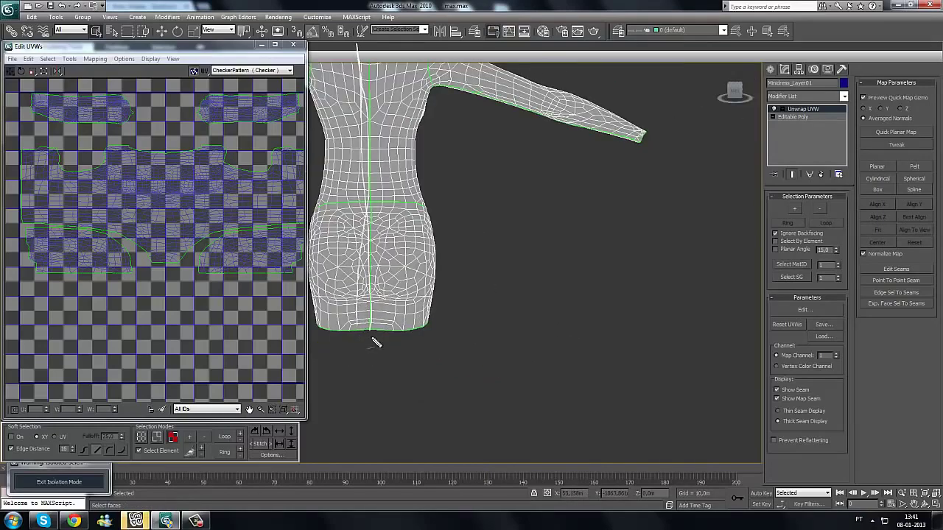
{"action": "key", "text": "Escape"}
{"action": "middle_click_drag", "start_coordinate": [375, 342], "coordinate": [412, 356]}
{"action": "left_click_drag", "start_coordinate": [410, 283], "coordinate": [410, 70]}
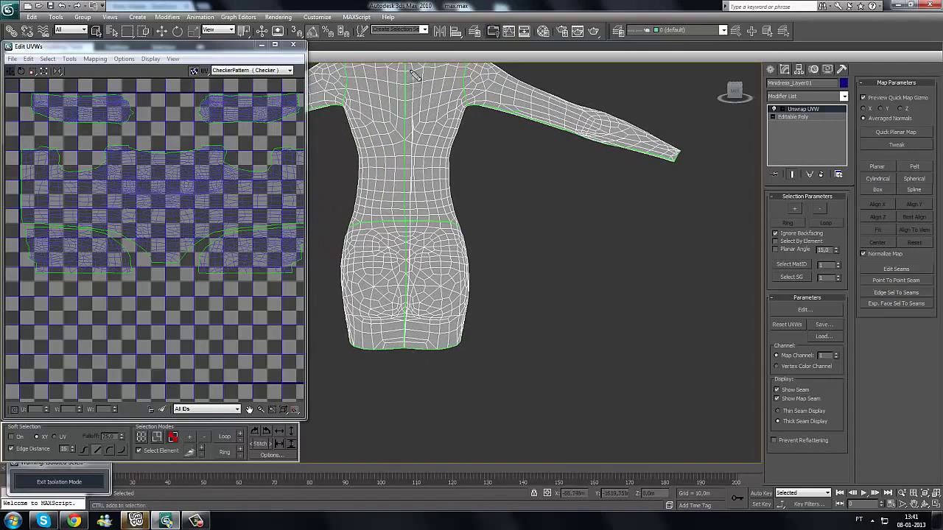
{"action": "mouse_move", "coordinate": [352, 353]}
{"action": "left_mouse_down"}
{"action": "mouse_move", "coordinate": [443, 319]}
{"action": "mouse_move", "coordinate": [481, 351]}
{"action": "left_mouse_up"}
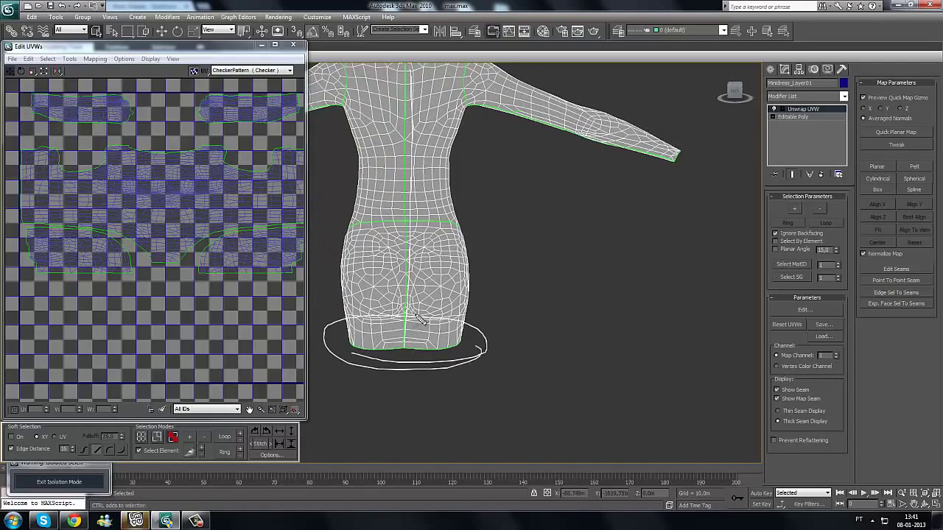
{"action": "left_click_drag", "start_coordinate": [455, 114], "coordinate": [442, 55]}
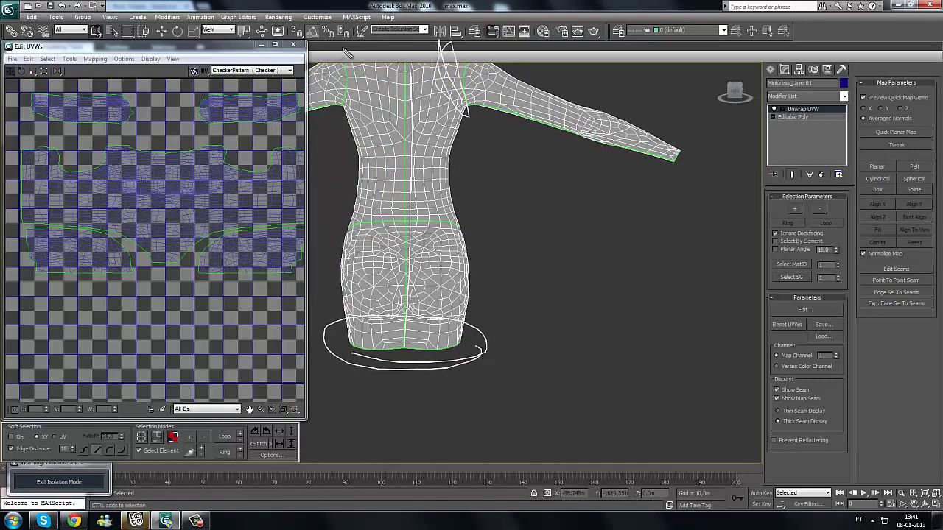
{"action": "left_click_drag", "start_coordinate": [346, 51], "coordinate": [333, 112]}
{"action": "key", "text": "Escape"}
{"action": "middle_click_drag", "start_coordinate": [432, 246], "coordinate": [441, 347]}
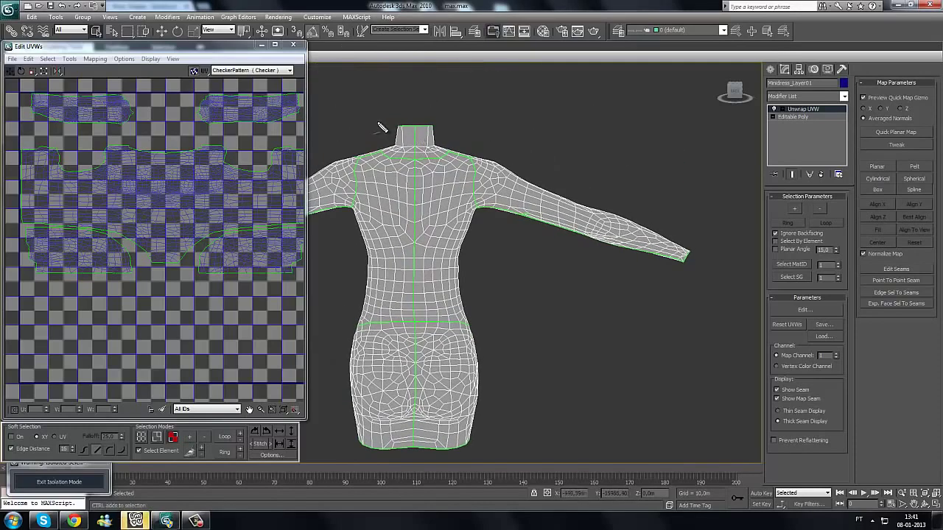
{"action": "mouse_move", "coordinate": [404, 139]}
{"action": "left_mouse_down"}
{"action": "mouse_move", "coordinate": [427, 112]}
{"action": "mouse_move", "coordinate": [390, 141]}
{"action": "left_mouse_up"}
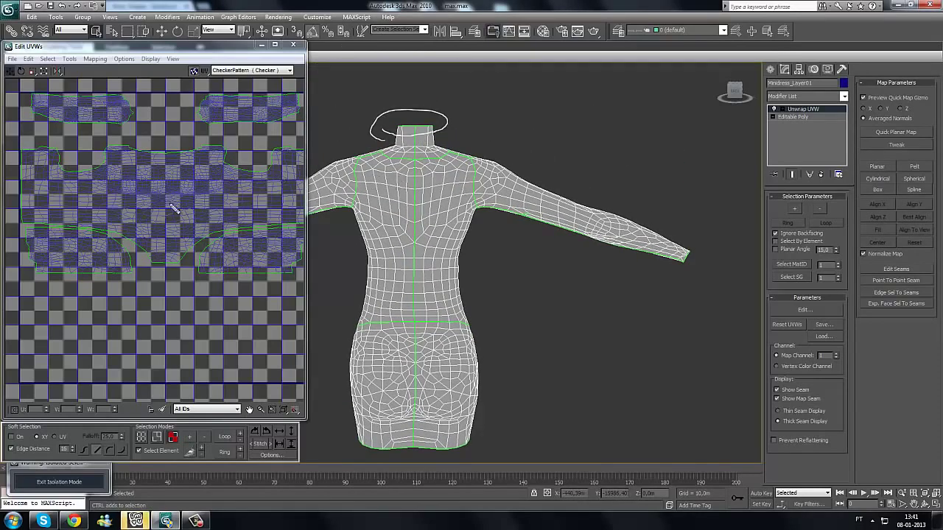
{"action": "key", "text": "Escape"}
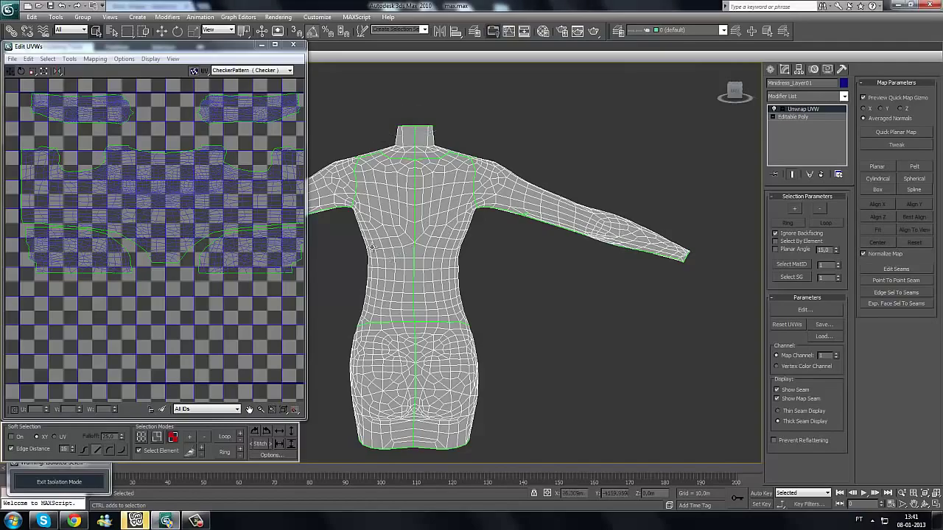
Step: Return to the dress's front and maximize the UV editor window to inspect the torso and skirt pieces up close
{"action": "mouse_move", "coordinate": [426, 223]}
{"action": "middle_mouse_down"}
{"action": "mouse_move", "coordinate": [446, 328]}
{"action": "mouse_move", "coordinate": [513, 339]}
{"action": "mouse_move", "coordinate": [620, 270]}
{"action": "mouse_move", "coordinate": [515, 309]}
{"action": "mouse_move", "coordinate": [479, 337]}
{"action": "mouse_move", "coordinate": [479, 171]}
{"action": "middle_mouse_up"}
{"action": "middle_click_drag", "start_coordinate": [120, 350], "coordinate": [100, 351]}
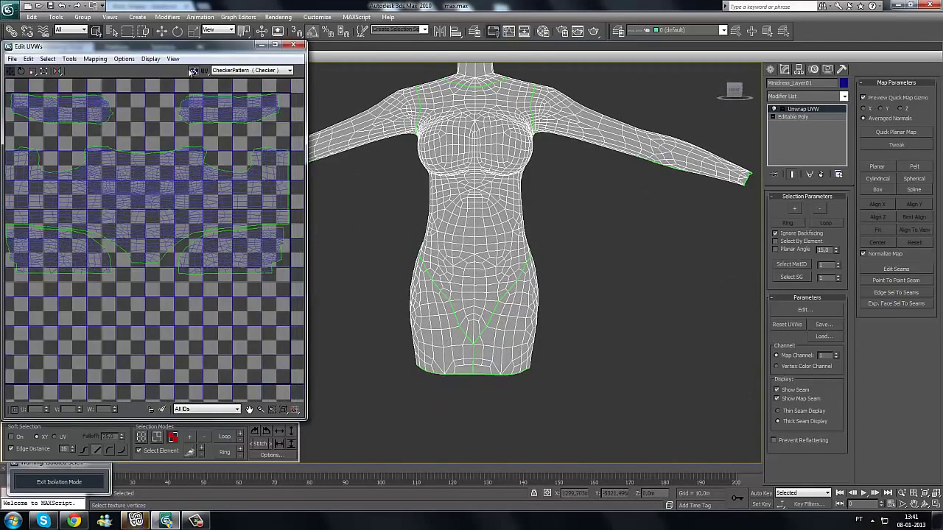
{"action": "left_click_drag", "start_coordinate": [206, 49], "coordinate": [301, 42]}
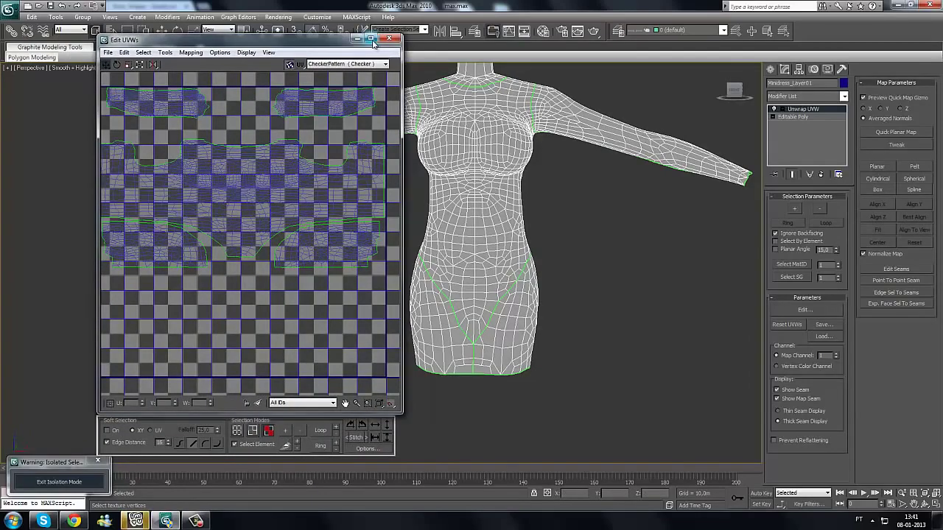
{"action": "left_click", "coordinate": [370, 38]}
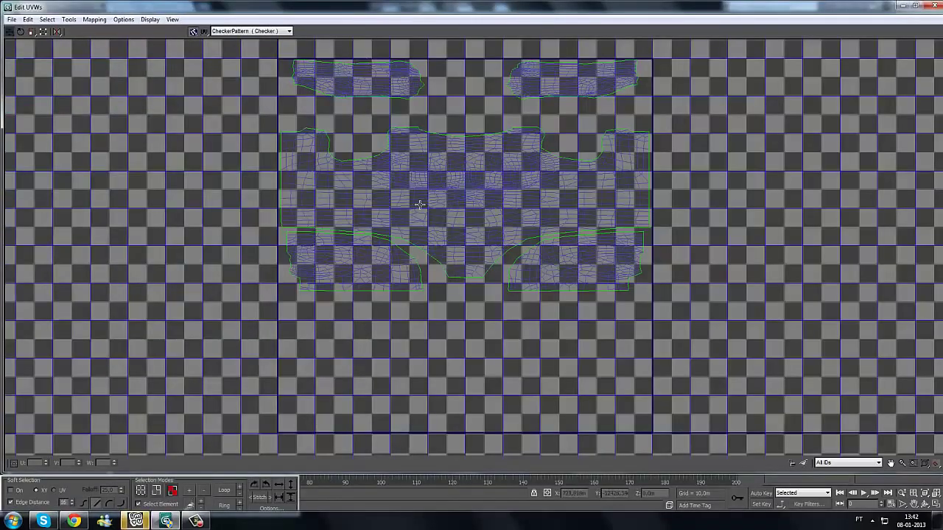
{"action": "scroll", "coordinate": [404, 248], "scroll_direction": "up", "scroll_amount": 2}
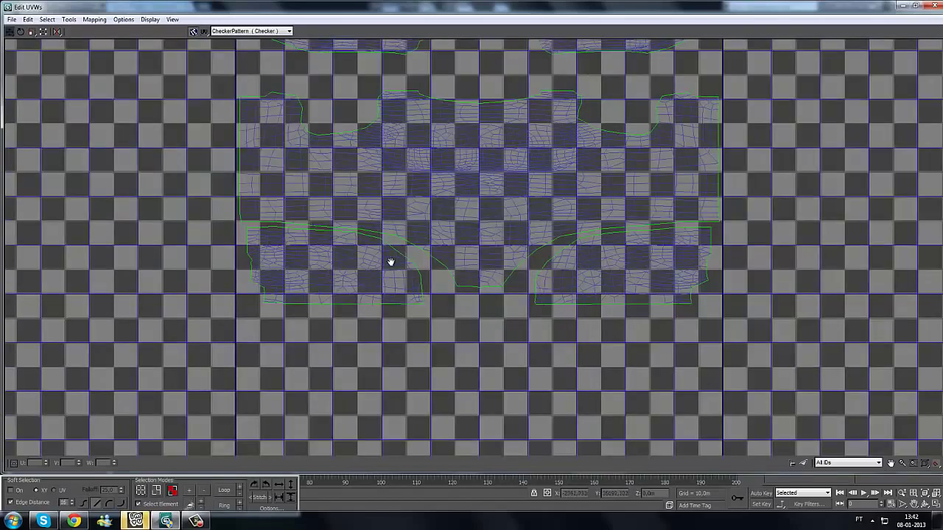
{"action": "middle_click_drag", "start_coordinate": [390, 261], "coordinate": [358, 288]}
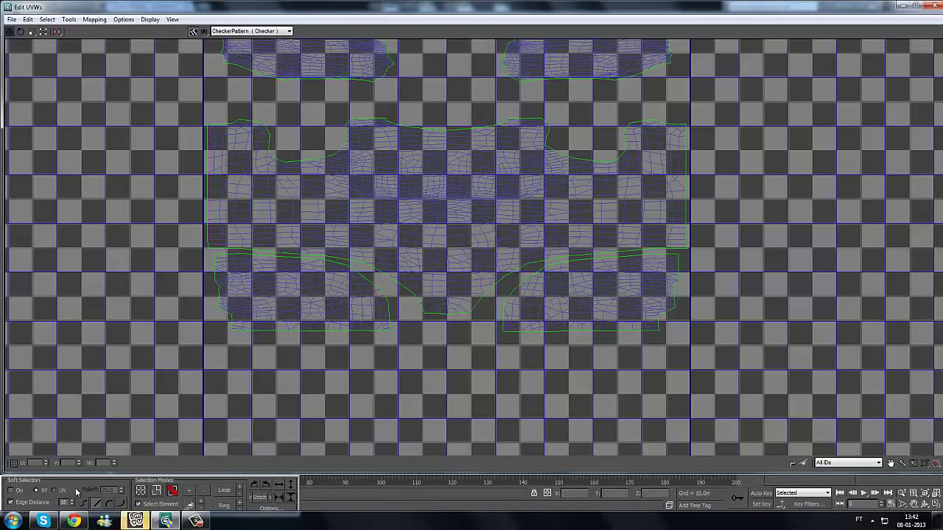
Step: Expand the UV editor's bitmap, viewport and unwrap options, and maximize its window with all UV pieces in view
{"action": "left_click_drag", "start_coordinate": [76, 485], "coordinate": [180, 435]}
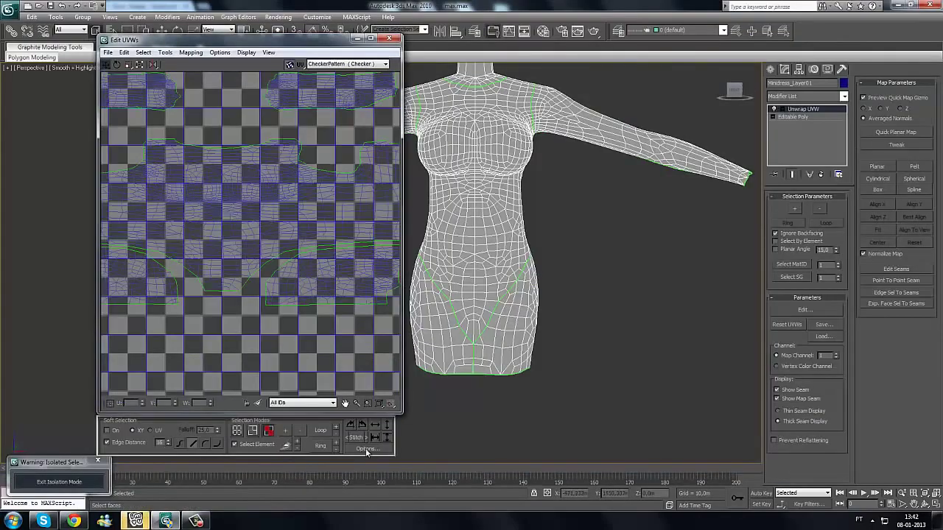
{"action": "left_click", "coordinate": [368, 449]}
{"action": "left_click_drag", "start_coordinate": [354, 39], "coordinate": [363, 13]}
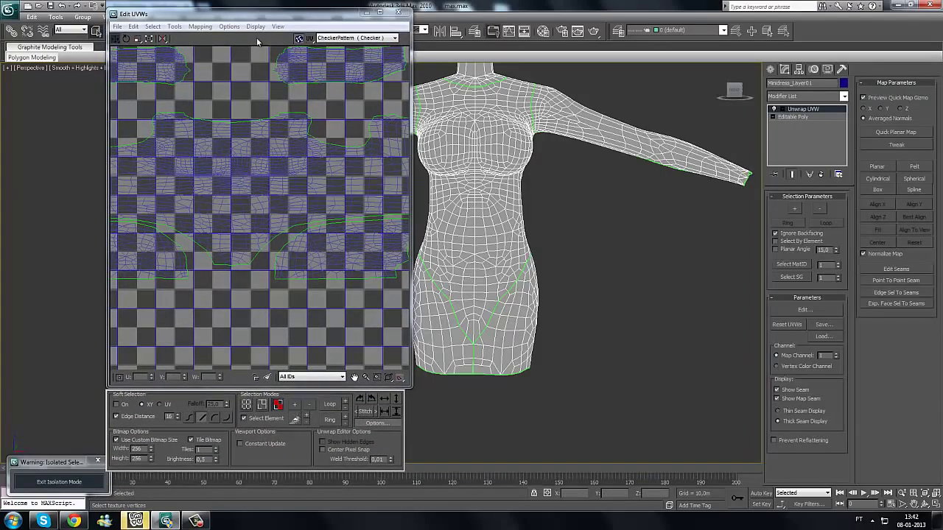
{"action": "left_click", "coordinate": [380, 13]}
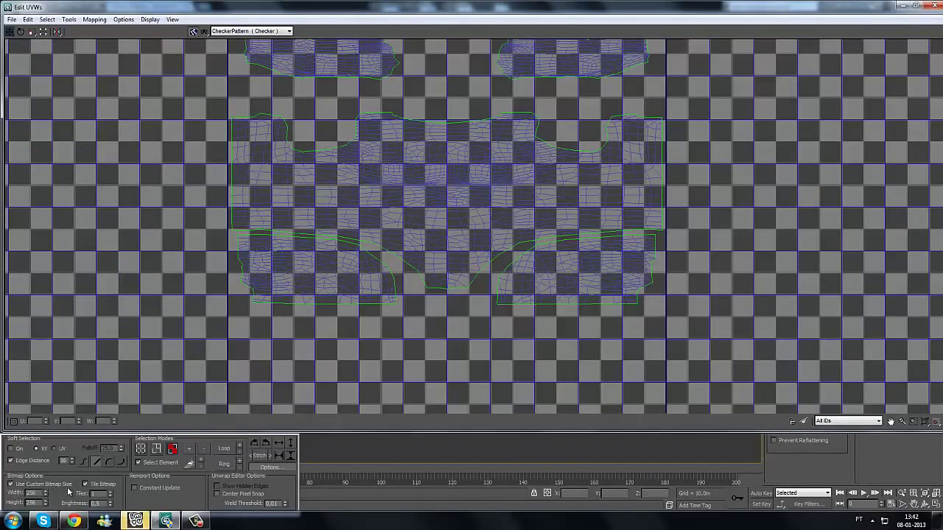
{"action": "scroll", "coordinate": [377, 360], "scroll_direction": "down", "scroll_amount": 5}
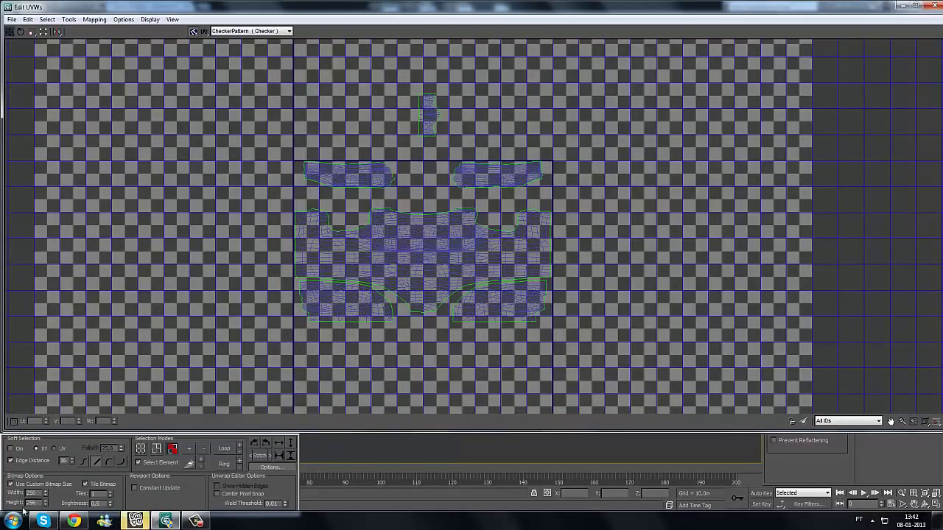
Step: Try a custom bitmap height of 512 in the UV editor, and restore it to 256
{"action": "middle_click_drag", "start_coordinate": [171, 368], "coordinate": [170, 344]}
{"action": "double_click", "coordinate": [33, 502]}
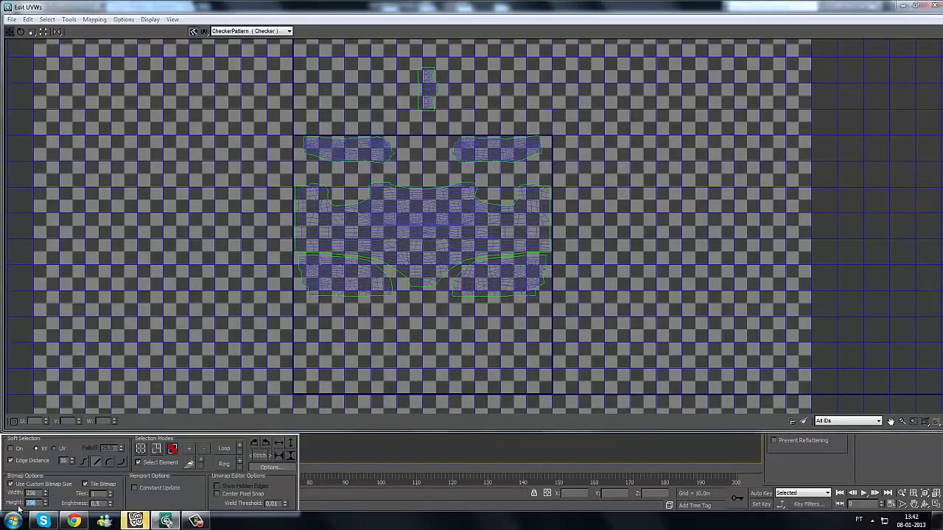
{"action": "type", "text": "512"}
{"action": "key", "text": "Return"}
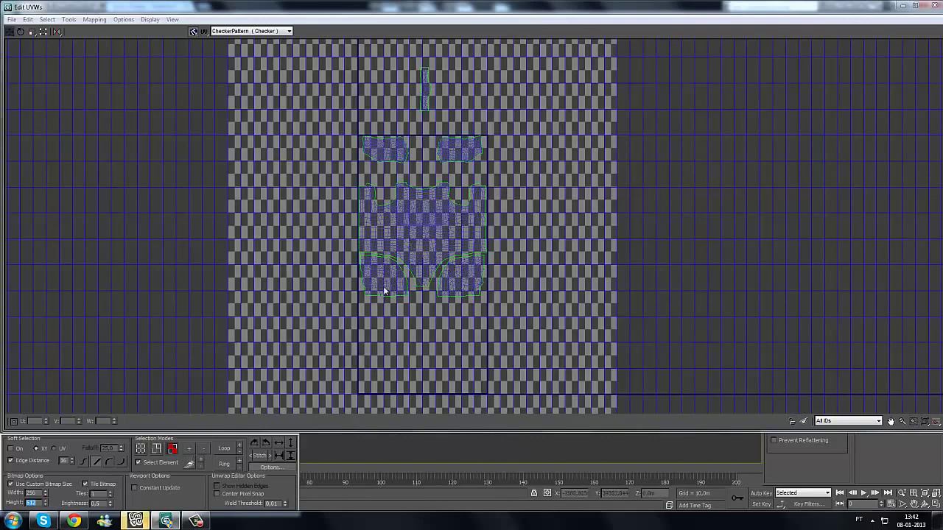
{"action": "type", "text": "256"}
{"action": "key", "text": "Return"}
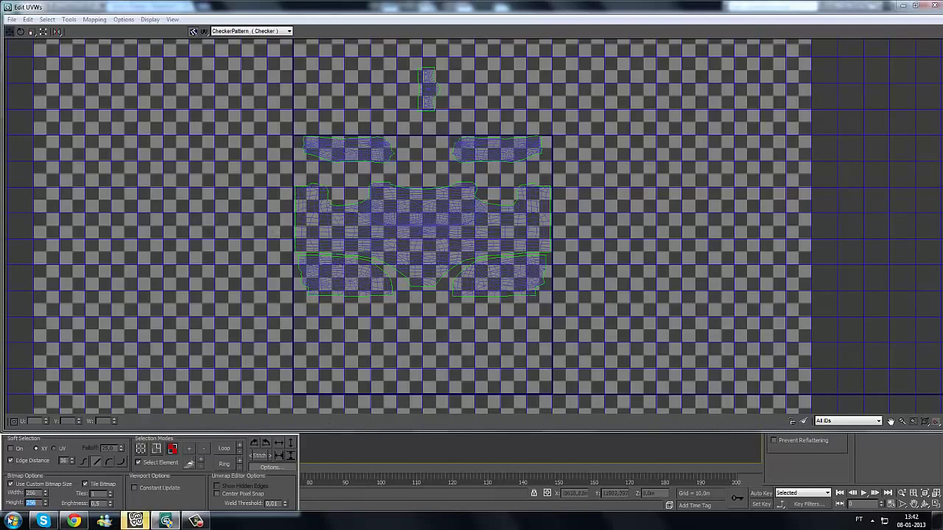
Step: Try a custom bitmap width of 512 in the UV editor, and restore it to 256
{"action": "left_click_drag", "start_coordinate": [36, 494], "coordinate": [10, 495]}
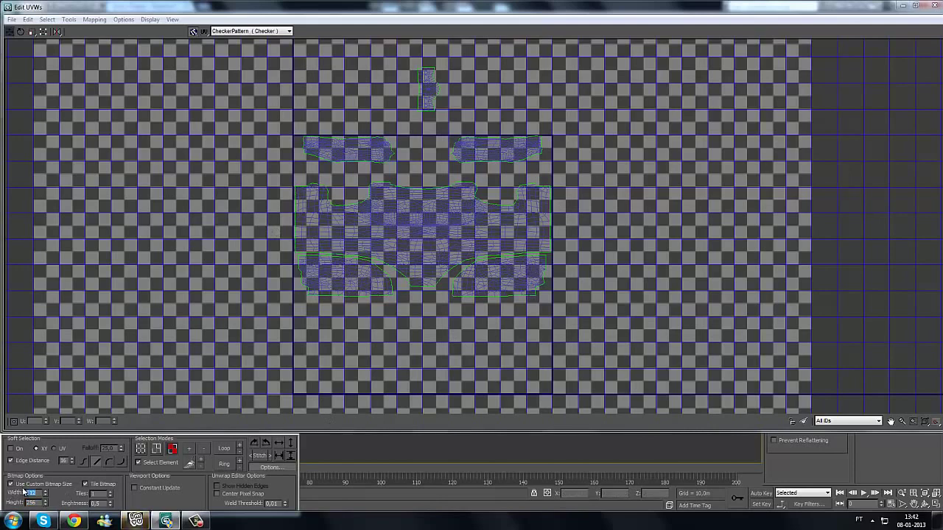
{"action": "type", "text": "512"}
{"action": "key", "text": "Return"}
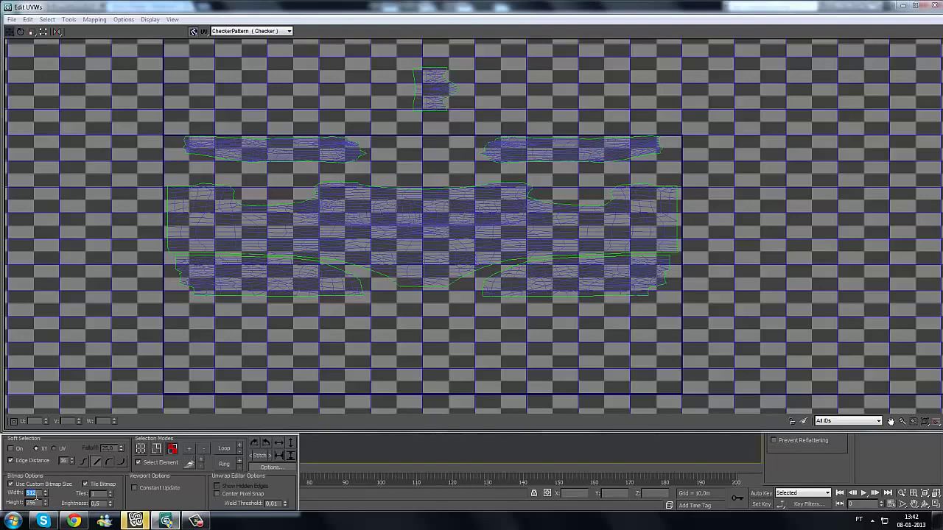
{"action": "type", "text": "256"}
{"action": "key", "text": "Return"}
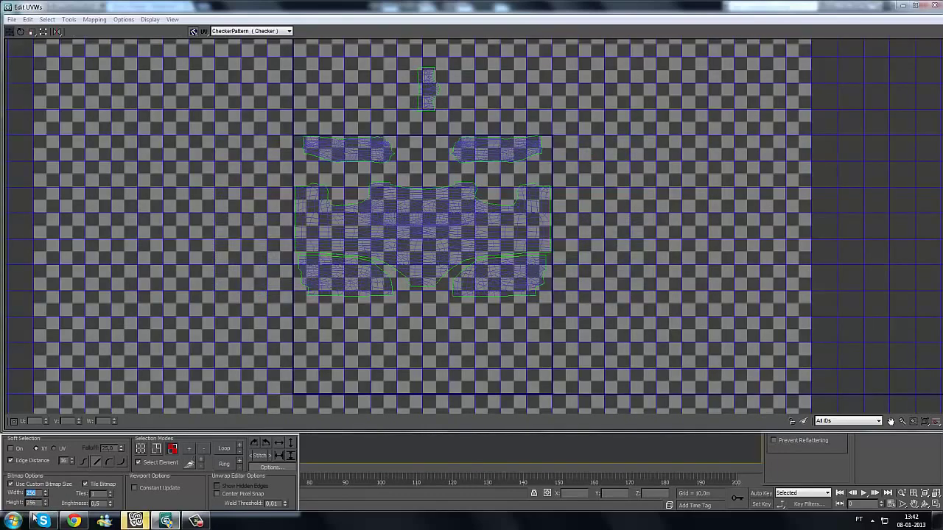
Step: Restore the UV editor to a floating window beside the dress, with the torso, sleeve and skirt pieces in view
{"action": "scroll", "coordinate": [332, 364], "scroll_direction": "up", "scroll_amount": 2}
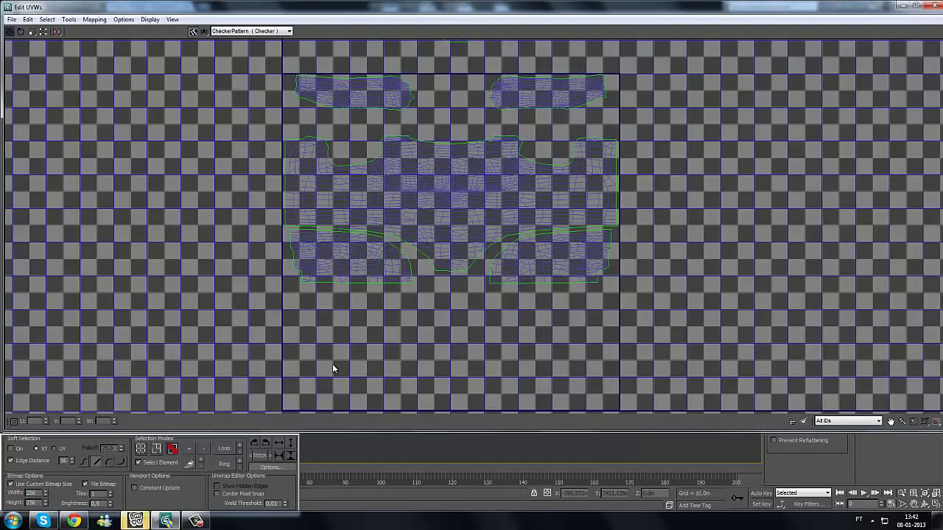
{"action": "scroll", "coordinate": [332, 364], "scroll_direction": "up", "scroll_amount": 1}
{"action": "middle_click_drag", "start_coordinate": [233, 301], "coordinate": [205, 294]}
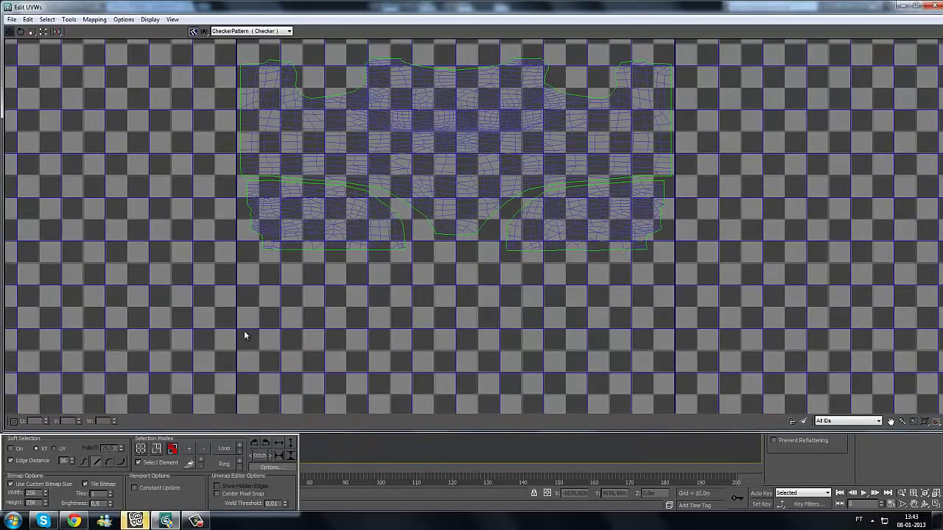
{"action": "scroll", "coordinate": [244, 335], "scroll_direction": "up", "scroll_amount": 3}
{"action": "scroll", "coordinate": [237, 370], "scroll_direction": "down", "scroll_amount": 2}
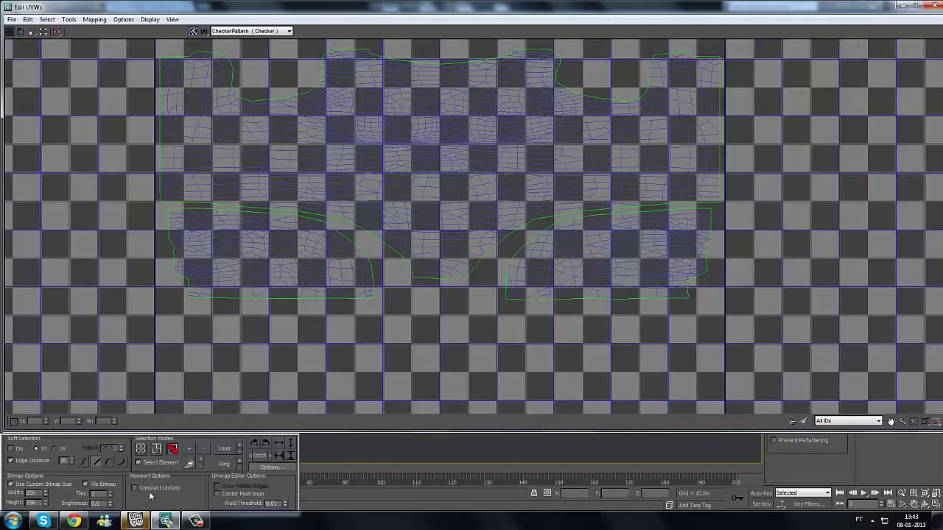
{"action": "double_click", "coordinate": [418, 7]}
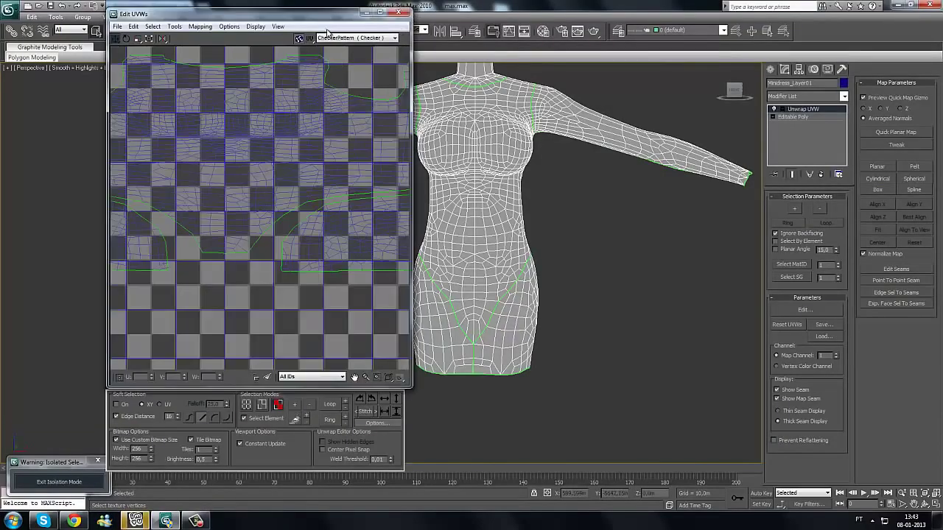
{"action": "left_click_drag", "start_coordinate": [328, 14], "coordinate": [303, 14]}
{"action": "scroll", "coordinate": [244, 272], "scroll_direction": "down", "scroll_amount": 2}
{"action": "scroll", "coordinate": [244, 272], "scroll_direction": "down", "scroll_amount": 1}
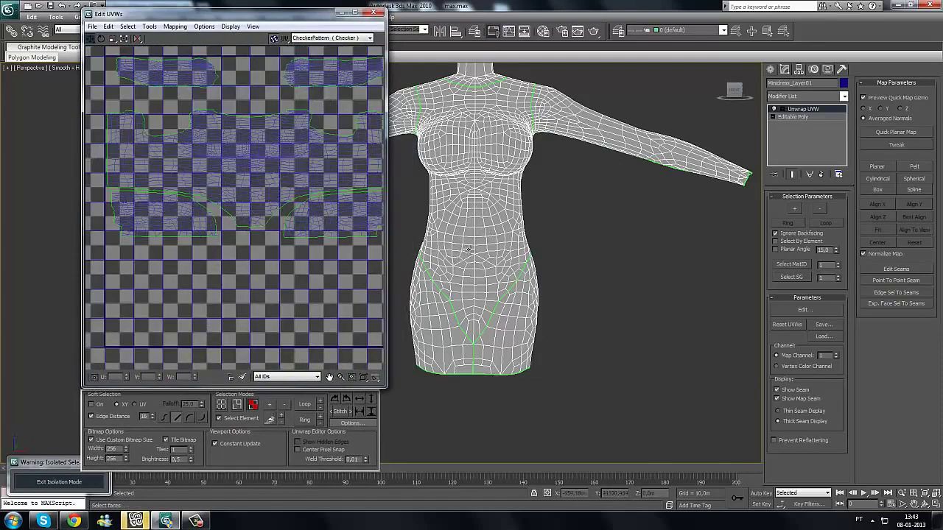
Step: Compare the curved skirt UV pieces with the V-shaped hip seams on the dress's front
{"action": "scroll", "coordinate": [469, 250], "scroll_direction": "up", "scroll_amount": 5}
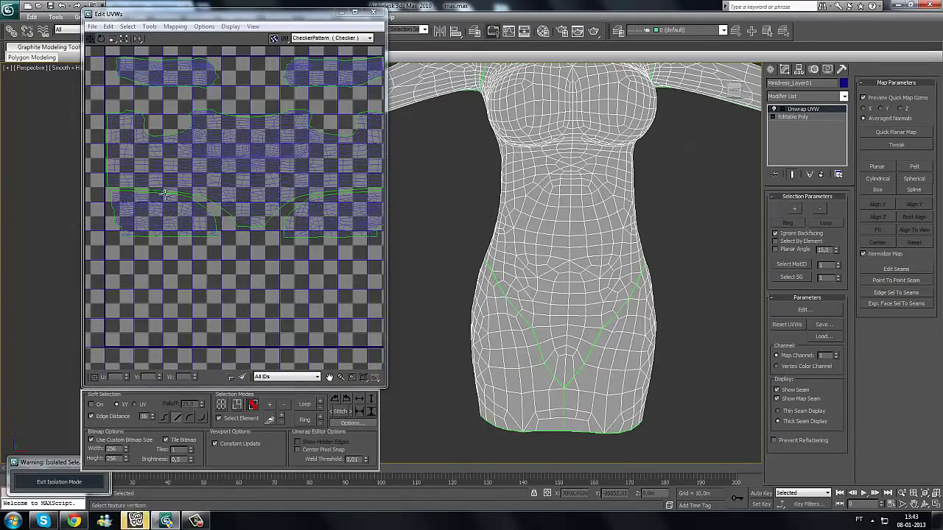
{"action": "middle_click_drag", "start_coordinate": [261, 233], "coordinate": [262, 234]}
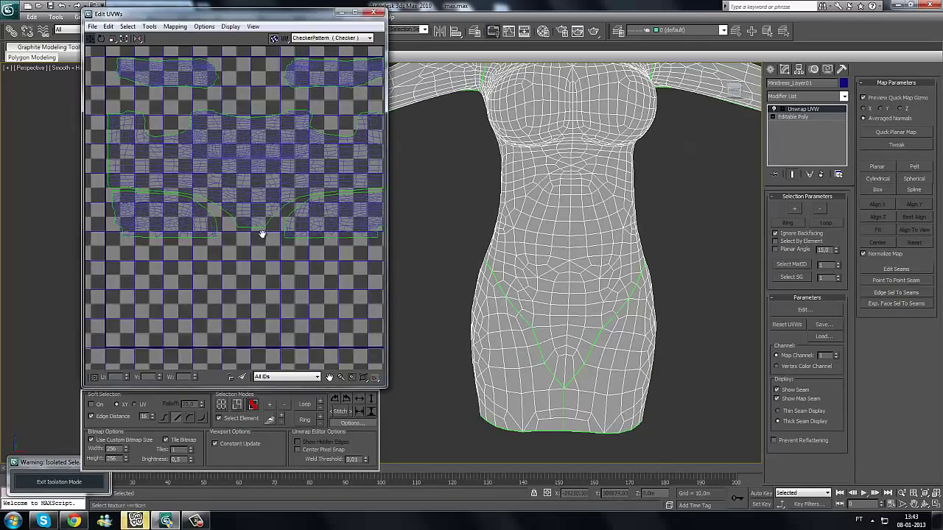
{"action": "scroll", "coordinate": [262, 234], "scroll_direction": "up", "scroll_amount": 2}
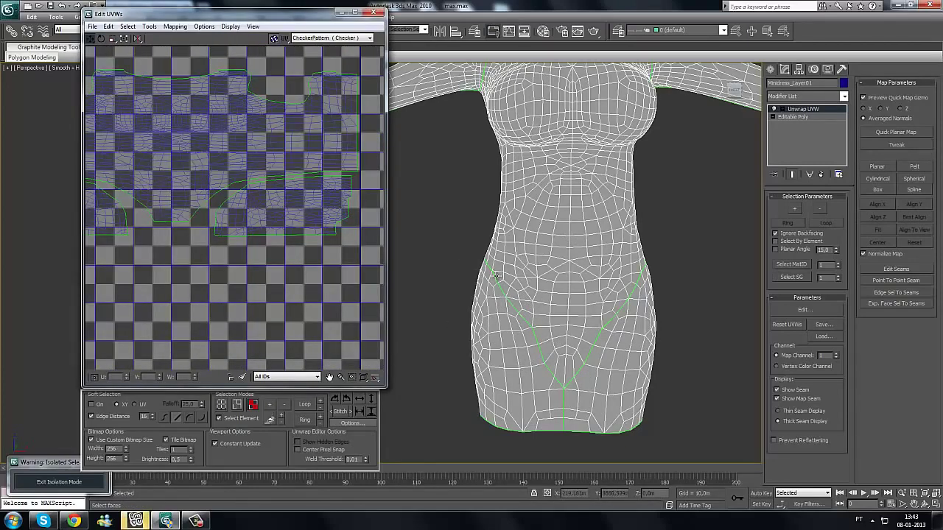
{"action": "middle_click_drag", "start_coordinate": [550, 344], "coordinate": [538, 309]}
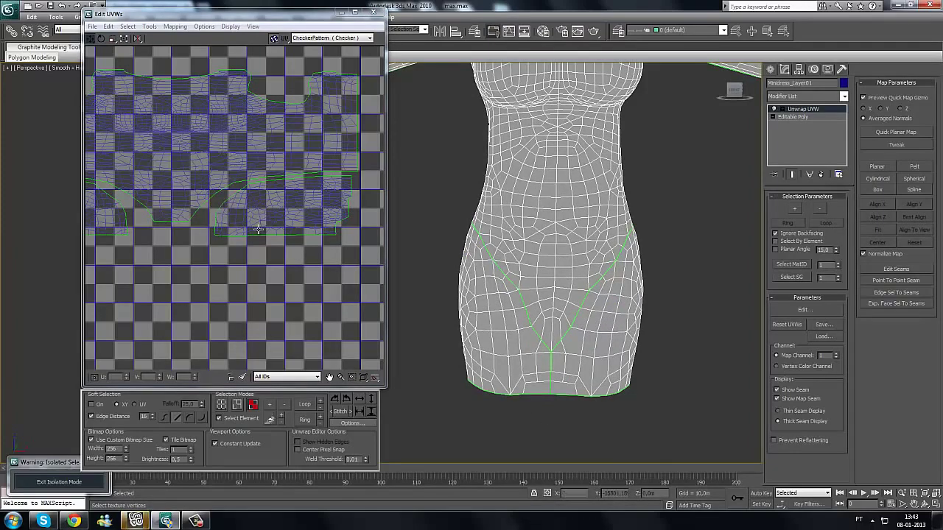
{"action": "middle_click_drag", "start_coordinate": [238, 241], "coordinate": [253, 256]}
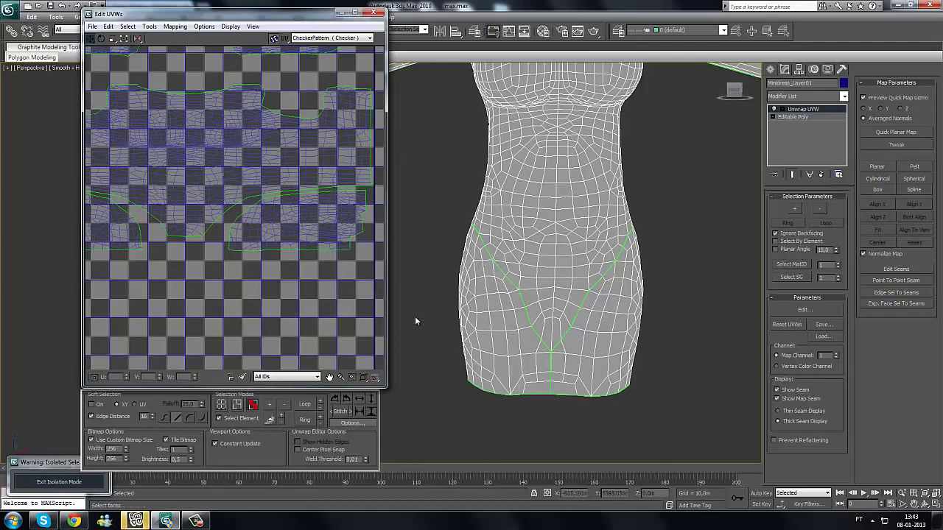
Step: Move the UV editor clear of the dress, turn on its paint selection mode and select the right-hand skirt piece as an element
{"action": "left_click_drag", "start_coordinate": [266, 16], "coordinate": [211, 12]}
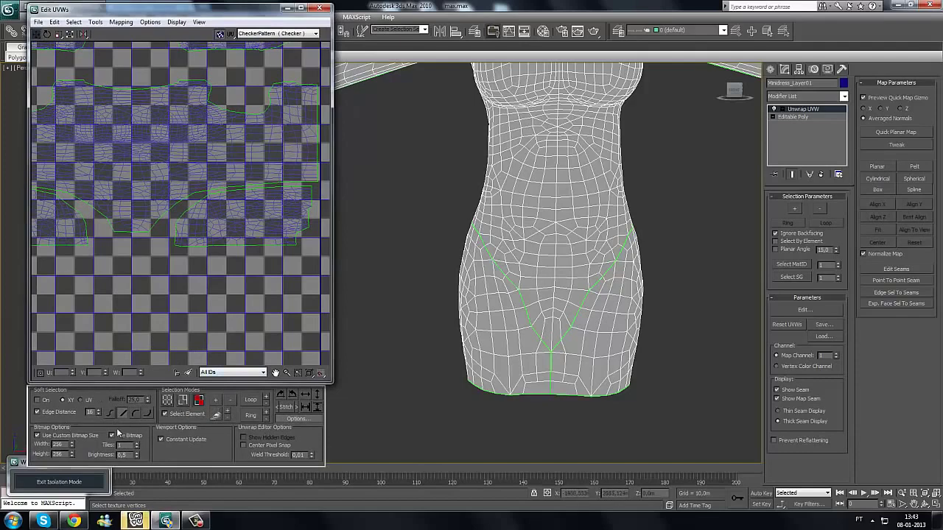
{"action": "left_click", "coordinate": [215, 415]}
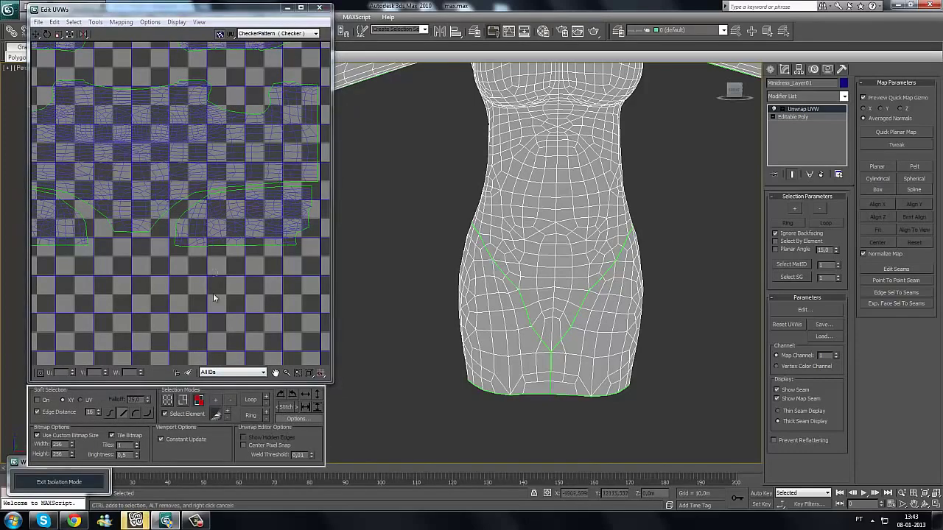
{"action": "scroll", "coordinate": [213, 293], "scroll_direction": "up", "scroll_amount": 4}
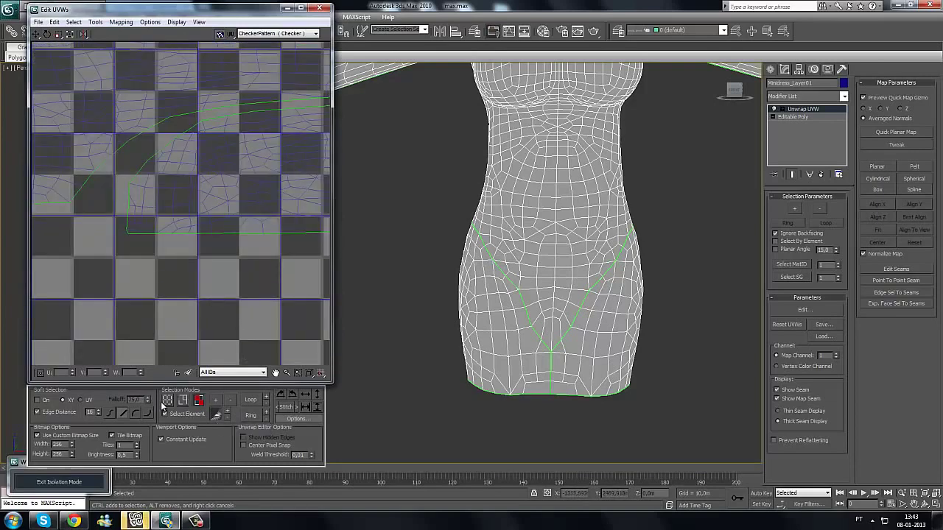
{"action": "left_click", "coordinate": [202, 229]}
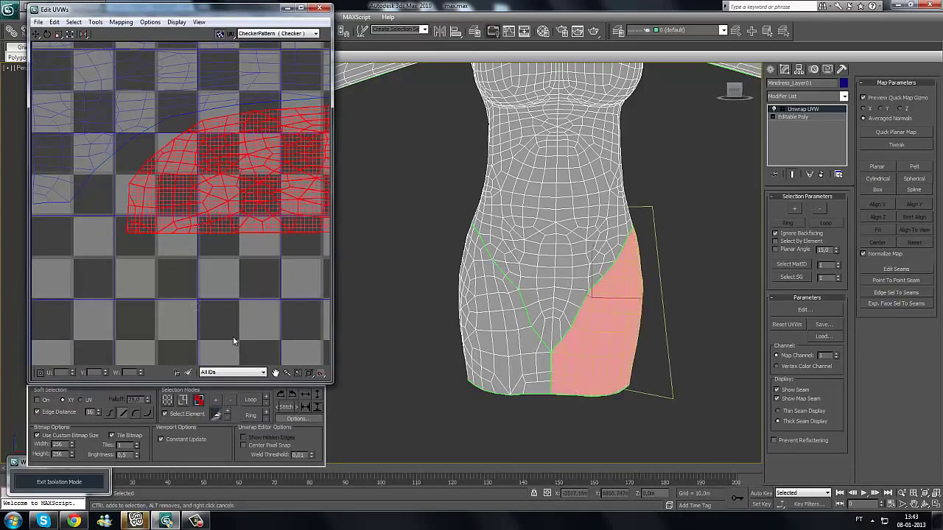
Step: Turn off element selection and paint-select only the faces at the inner end of the right-hand skirt piece
{"action": "left_click", "coordinate": [181, 415]}
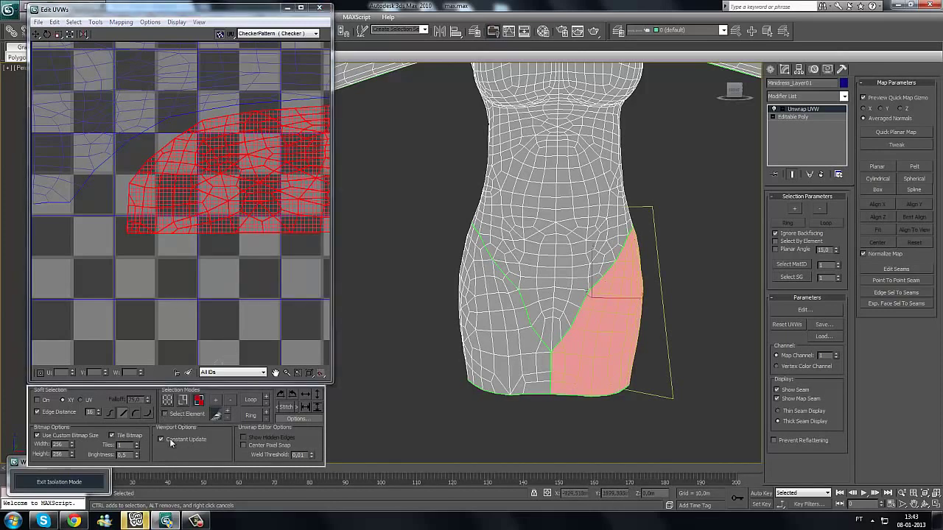
{"action": "left_click", "coordinate": [160, 332]}
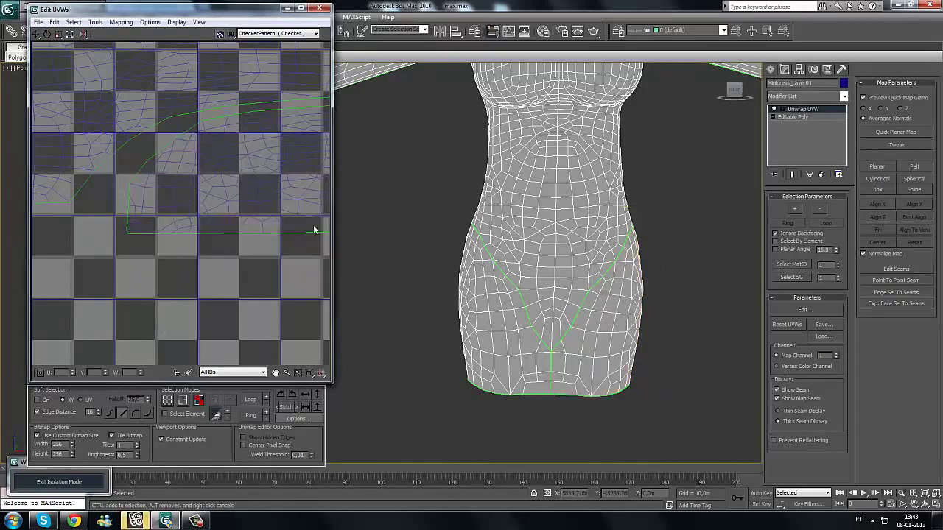
{"action": "left_click", "coordinate": [223, 416]}
{"action": "mouse_move", "coordinate": [203, 232]}
{"action": "left_mouse_down"}
{"action": "mouse_move", "coordinate": [176, 184]}
{"action": "mouse_move", "coordinate": [148, 196]}
{"action": "mouse_move", "coordinate": [161, 237]}
{"action": "mouse_move", "coordinate": [164, 178]}
{"action": "mouse_move", "coordinate": [169, 195]}
{"action": "mouse_move", "coordinate": [217, 150]}
{"action": "left_mouse_up"}
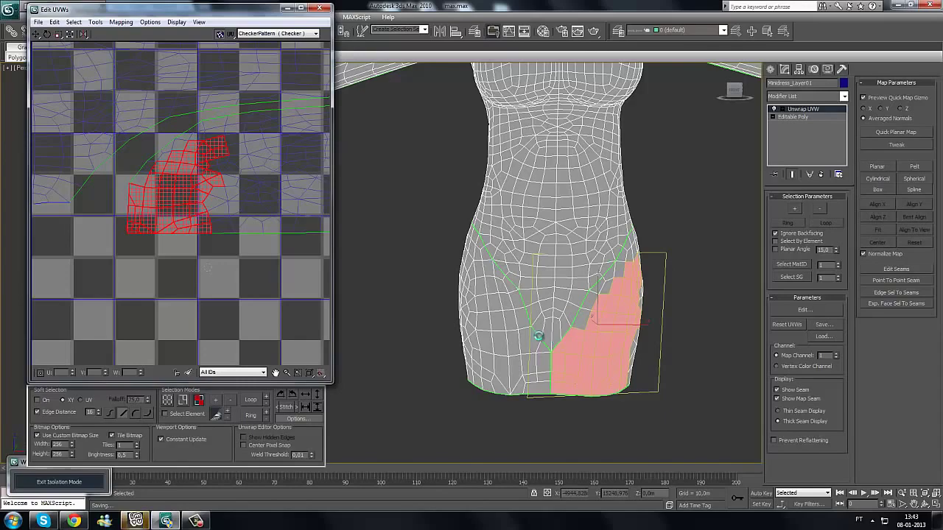
Step: Inspect the painted faces from the dress's side and clear the face selection
{"action": "middle_click_drag", "start_coordinate": [521, 336], "coordinate": [613, 268], "text": "alt"}
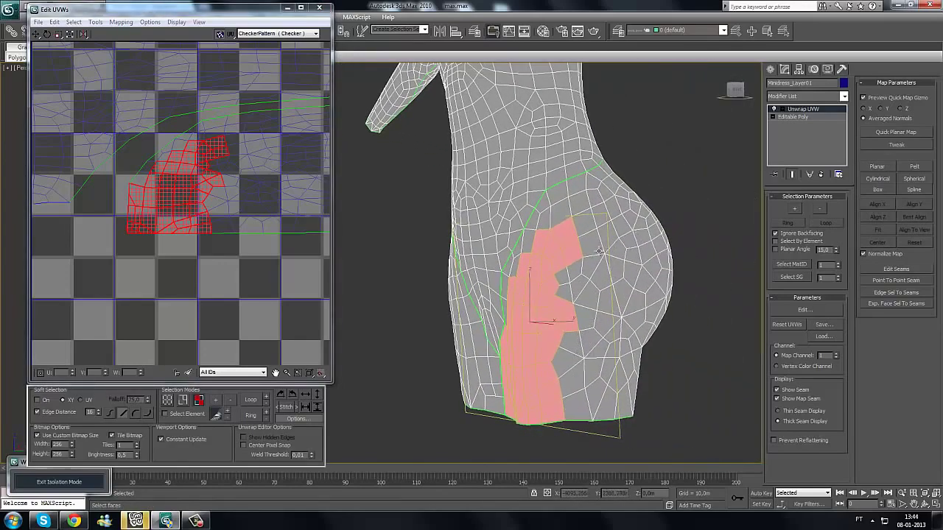
{"action": "scroll", "coordinate": [381, 231], "scroll_direction": "down", "scroll_amount": 3}
{"action": "left_click_drag", "start_coordinate": [240, 16], "coordinate": [218, 69]}
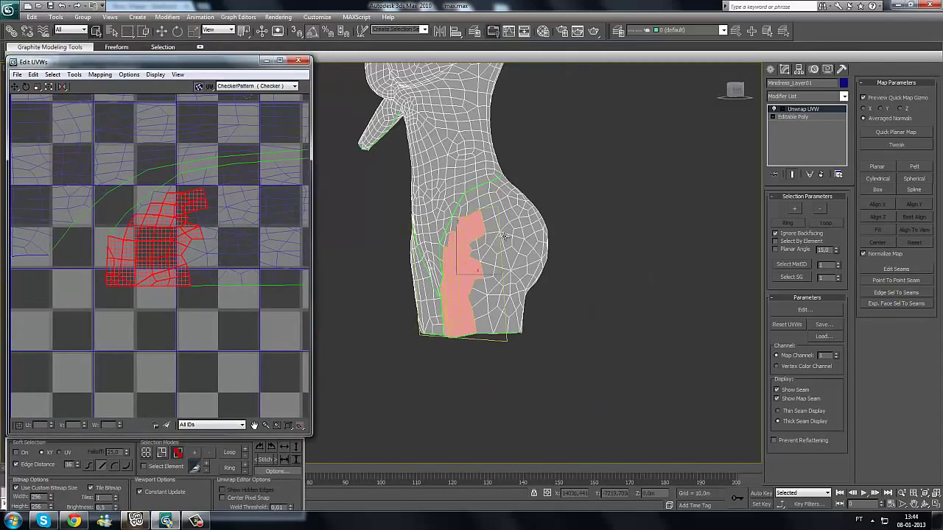
{"action": "left_click", "coordinate": [579, 315]}
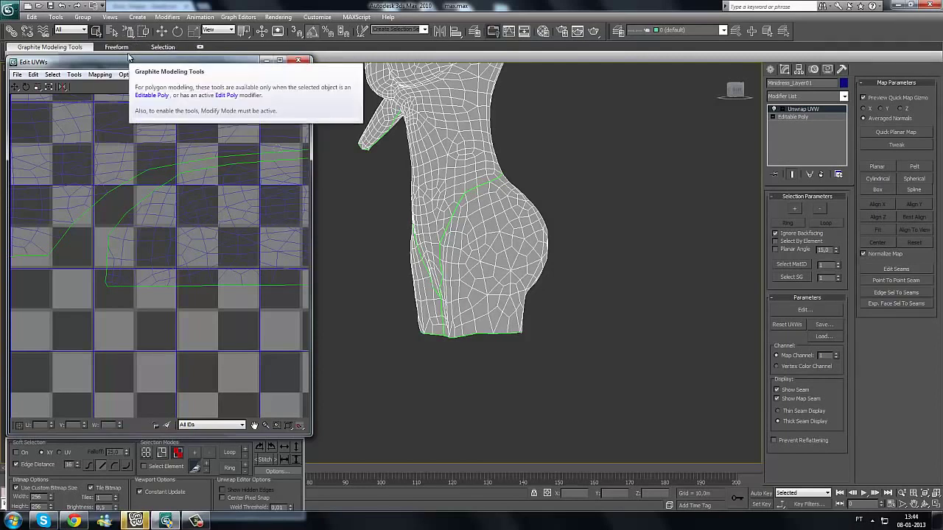
Step: Switch the viewport's selection region to paint and paint-select faces on the side of the dress's skirt
{"action": "key", "text": "q"}
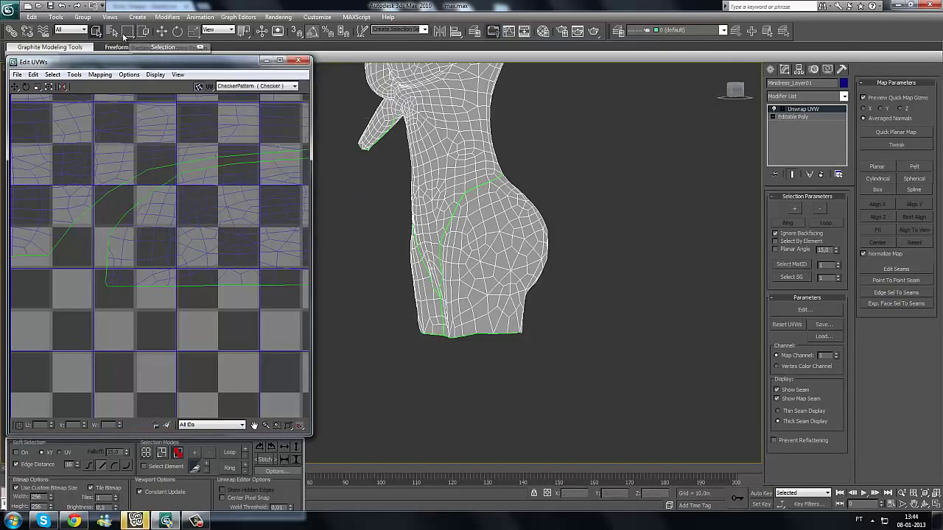
{"action": "left_click", "coordinate": [127, 33]}
{"action": "left_click_drag", "start_coordinate": [130, 36], "coordinate": [128, 110]}
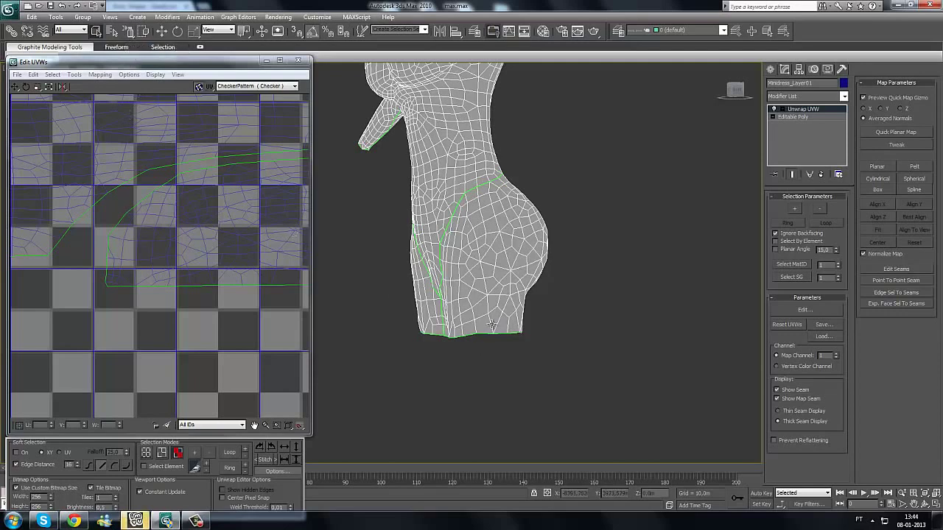
{"action": "left_click_drag", "start_coordinate": [493, 324], "coordinate": [485, 318]}
{"action": "mouse_move", "coordinate": [485, 279]}
{"action": "left_mouse_down"}
{"action": "mouse_move", "coordinate": [499, 229]}
{"action": "mouse_move", "coordinate": [467, 272]}
{"action": "mouse_move", "coordinate": [480, 313]}
{"action": "mouse_move", "coordinate": [488, 267]}
{"action": "left_mouse_up"}
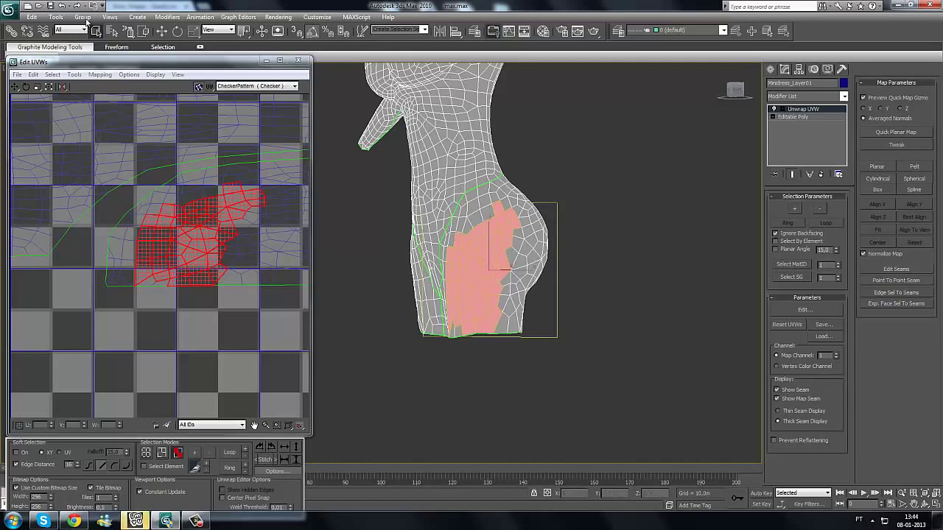
Step: Return the viewport's selection region to rectangular and clear the faces selected on the skirt
{"action": "left_click_drag", "start_coordinate": [128, 31], "coordinate": [135, 46]}
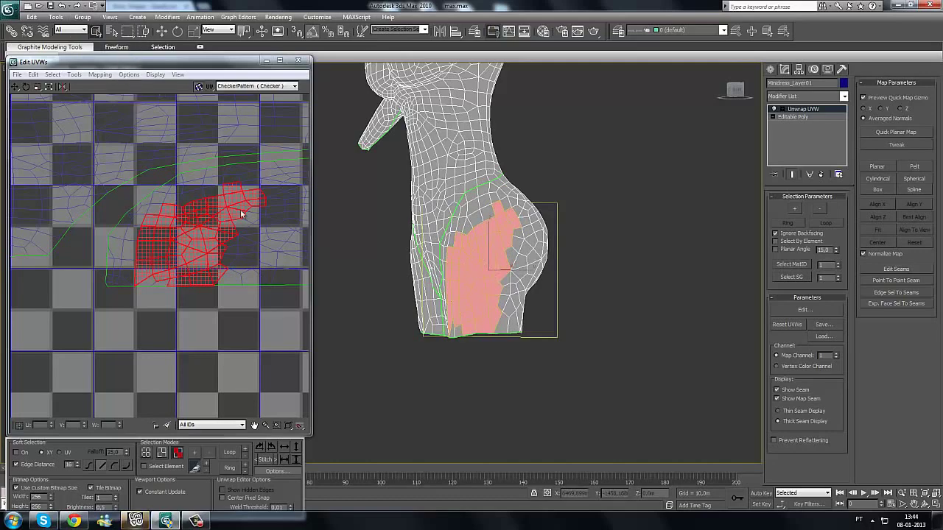
{"action": "middle_click_drag", "start_coordinate": [486, 265], "coordinate": [516, 280], "text": "alt"}
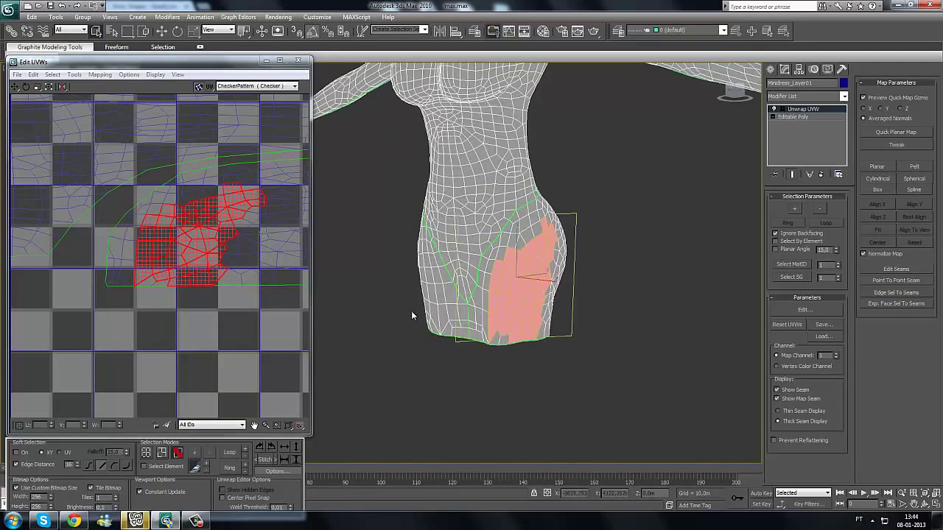
{"action": "left_click", "coordinate": [409, 311]}
{"action": "middle_click_drag", "start_coordinate": [396, 307], "coordinate": [366, 331]}
{"action": "middle_click_drag", "start_coordinate": [150, 214], "coordinate": [129, 227]}
{"action": "middle_click_drag", "start_coordinate": [156, 263], "coordinate": [170, 258]}
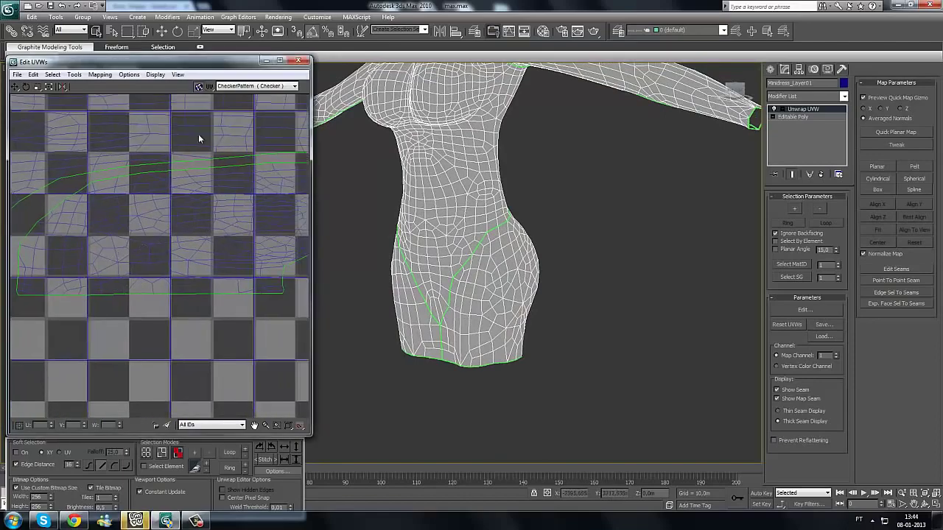
Step: Reposition and widen the UV editor window to show the whole right-hand skirt piece beside the dress's front
{"action": "left_click_drag", "start_coordinate": [212, 69], "coordinate": [248, 38]}
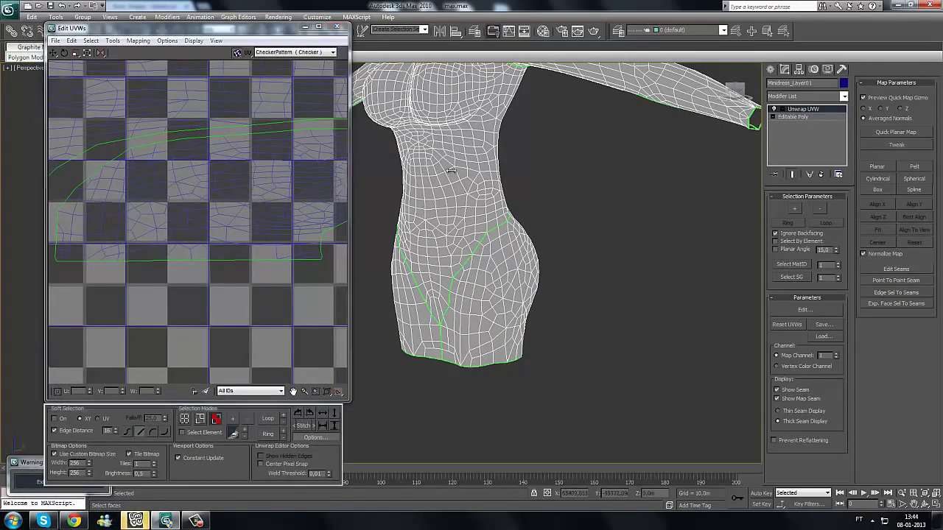
{"action": "left_click_drag", "start_coordinate": [341, 28], "coordinate": [303, 15]}
{"action": "scroll", "coordinate": [551, 172], "scroll_direction": "down", "scroll_amount": 8}
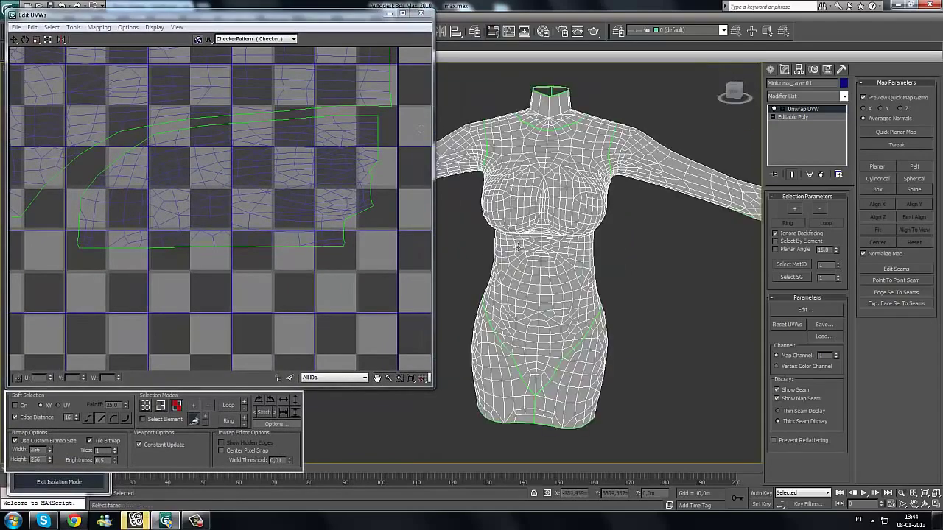
{"action": "middle_click_drag", "start_coordinate": [570, 234], "coordinate": [567, 241], "text": "alt"}
{"action": "scroll", "coordinate": [302, 258], "scroll_direction": "up", "scroll_amount": 3}
{"action": "middle_click_drag", "start_coordinate": [354, 248], "coordinate": [264, 278]}
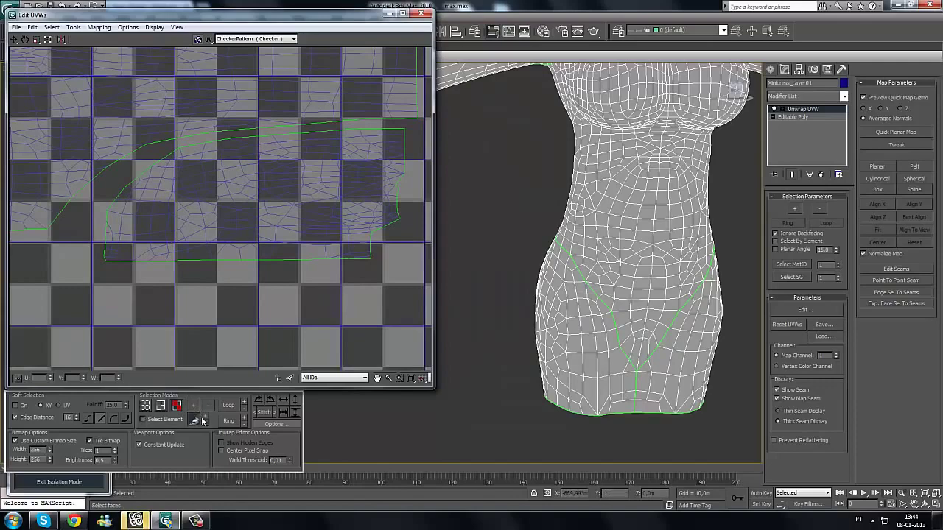
Step: Switch the UV editor to vertex selection at the lower-left corner of the right-hand skirt piece
{"action": "left_click", "coordinate": [146, 406]}
{"action": "scroll", "coordinate": [166, 300], "scroll_direction": "up", "scroll_amount": 6}
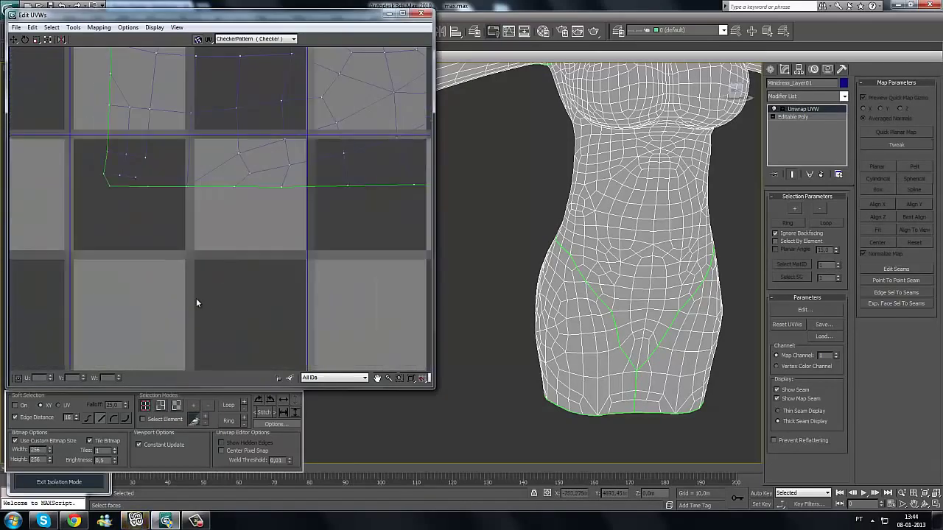
{"action": "scroll", "coordinate": [195, 298], "scroll_direction": "up", "scroll_amount": 2}
{"action": "scroll", "coordinate": [104, 286], "scroll_direction": "up", "scroll_amount": 1}
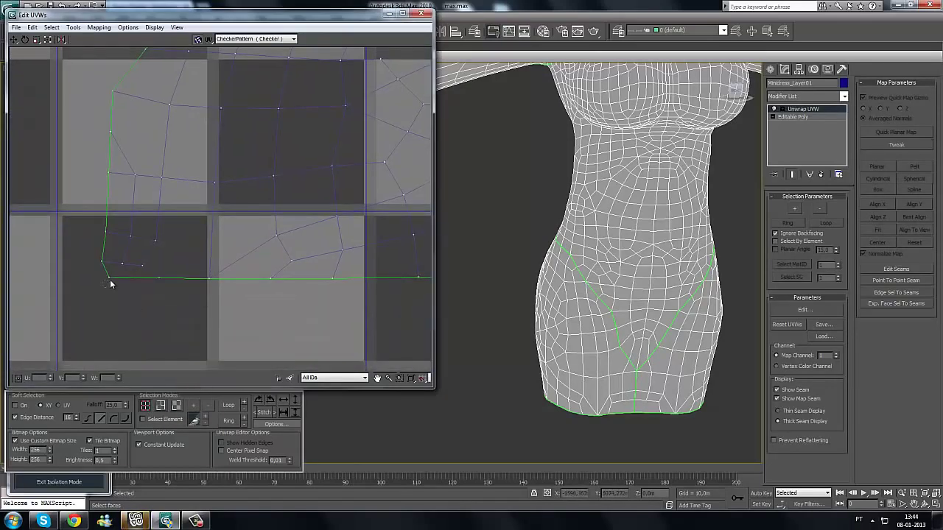
Step: Select texture vertices along the bottom edge of the right-hand skirt piece and clear the selection
{"action": "left_click", "coordinate": [109, 281]}
{"action": "left_click", "coordinate": [160, 279], "text": "ctrl"}
{"action": "left_click", "coordinate": [210, 278], "text": "ctrl"}
{"action": "left_click", "coordinate": [271, 278], "text": "ctrl"}
{"action": "left_click", "coordinate": [333, 278], "text": "ctrl"}
{"action": "left_click", "coordinate": [418, 278], "text": "ctrl"}
{"action": "middle_click_drag", "start_coordinate": [298, 321], "coordinate": [236, 309]}
{"action": "left_click", "coordinate": [236, 310]}
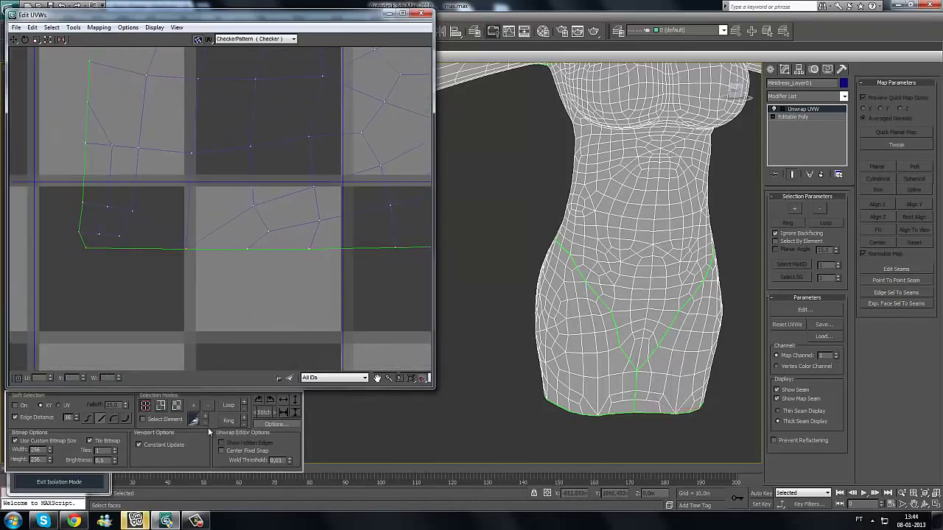
{"action": "left_click", "coordinate": [186, 250]}
{"action": "left_click", "coordinate": [255, 207], "text": "ctrl"}
{"action": "left_click", "coordinate": [268, 232], "text": "ctrl"}
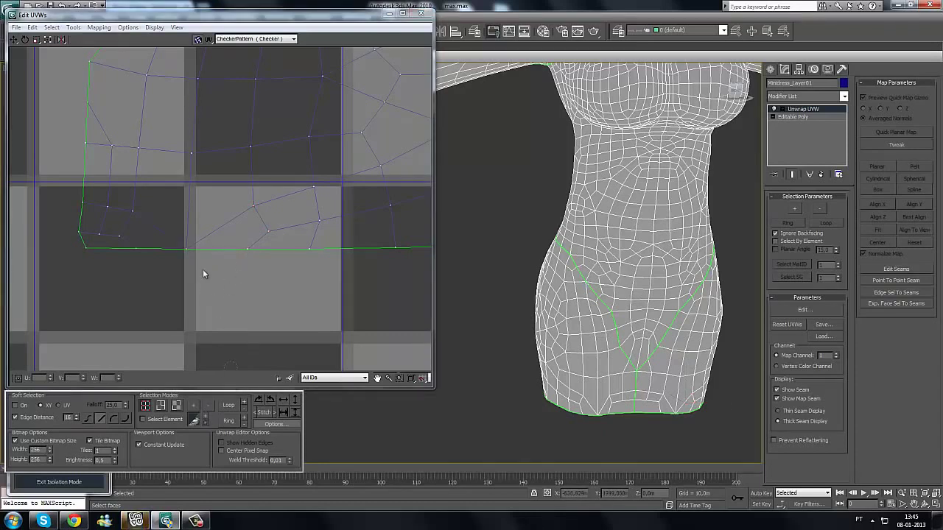
Step: Examine the dress's whole UV layout, from the skirt pieces up to the small separate piece above the texture square
{"action": "scroll", "coordinate": [212, 270], "scroll_direction": "down", "scroll_amount": 2}
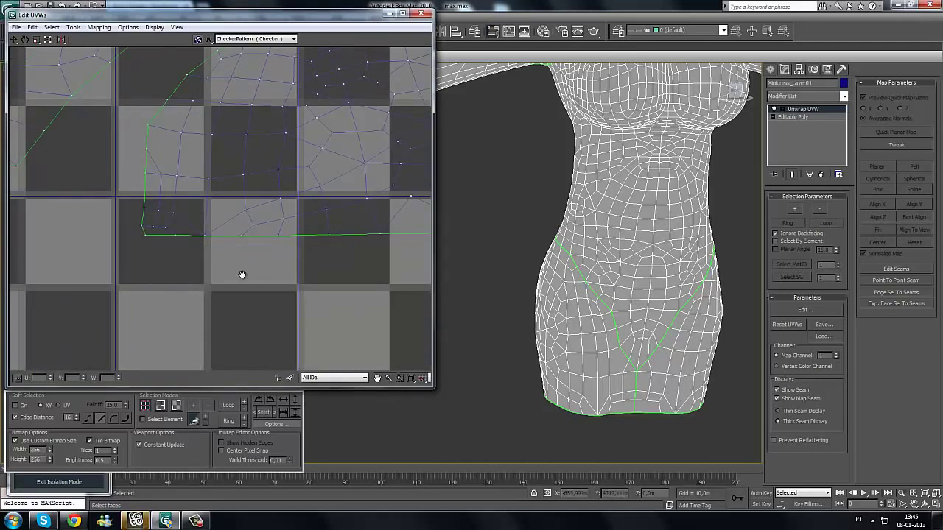
{"action": "middle_click_drag", "start_coordinate": [243, 275], "coordinate": [294, 238]}
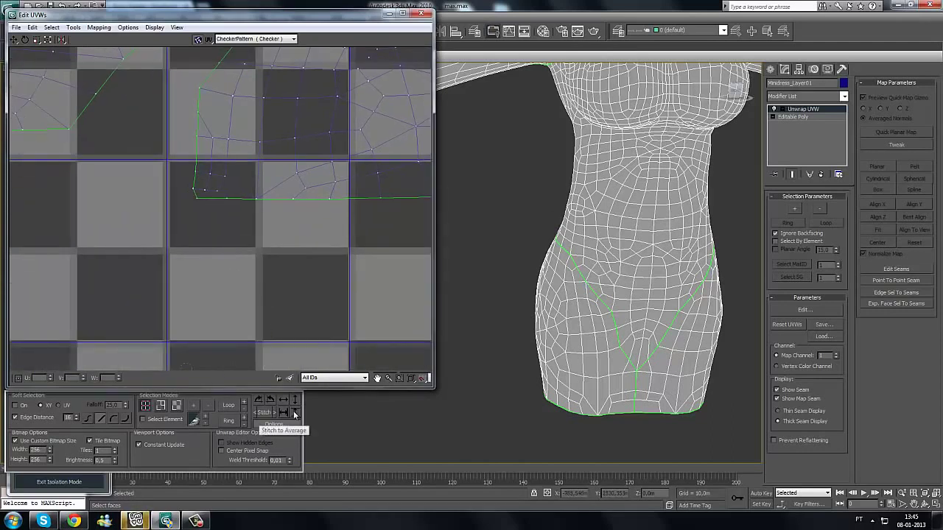
{"action": "middle_click_drag", "start_coordinate": [148, 231], "coordinate": [68, 371]}
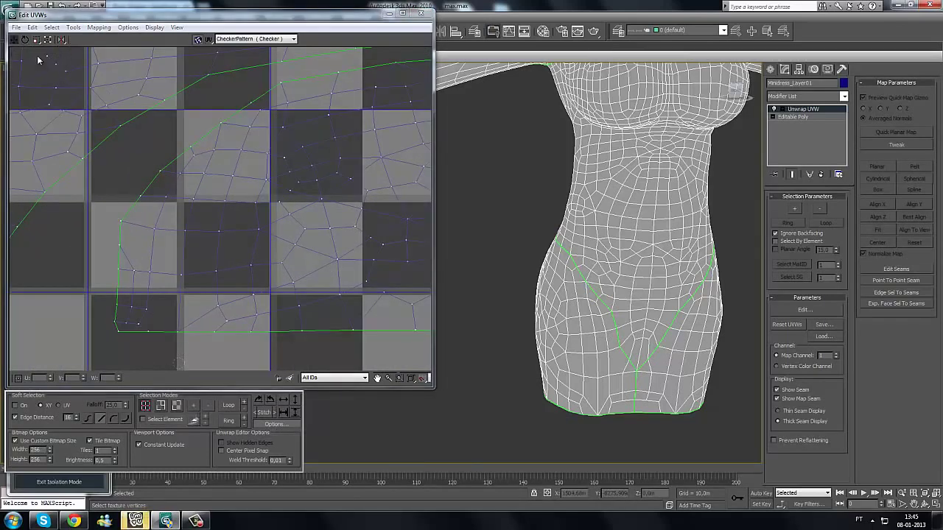
{"action": "scroll", "coordinate": [171, 182], "scroll_direction": "down", "scroll_amount": 5}
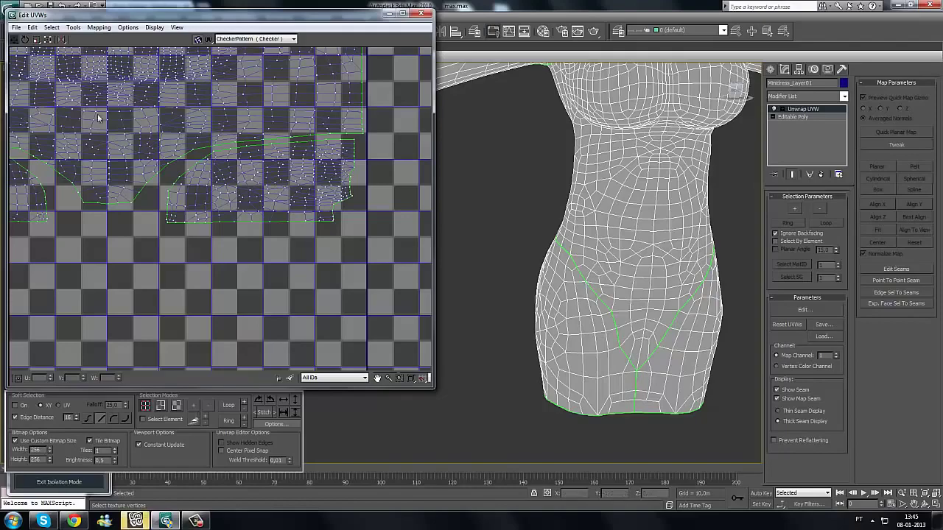
{"action": "middle_click_drag", "start_coordinate": [177, 118], "coordinate": [178, 269]}
{"action": "middle_click_drag", "start_coordinate": [179, 170], "coordinate": [246, 166]}
{"action": "scroll", "coordinate": [268, 170], "scroll_direction": "down", "scroll_amount": 3}
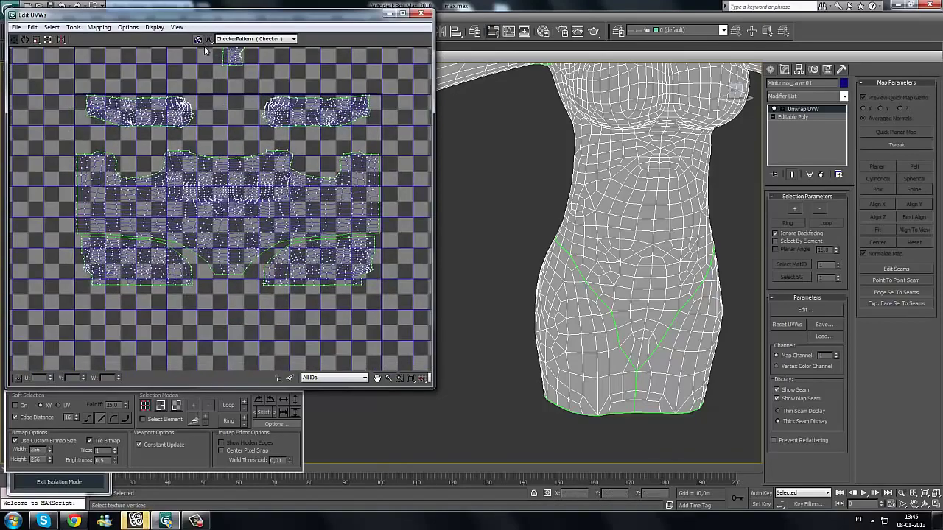
{"action": "middle_click_drag", "start_coordinate": [182, 102], "coordinate": [185, 155]}
Step: Load the bitmap 1.jpg from the 10.Latest_Works folder's bodyshape tutorial subfolder as the UV editor's background texture
{"action": "left_click", "coordinate": [260, 40]}
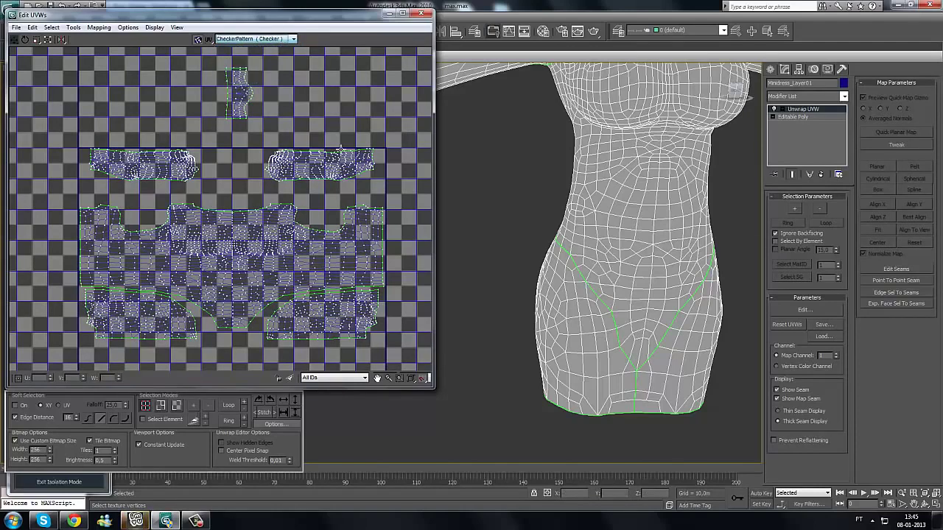
{"action": "left_click", "coordinate": [274, 49]}
{"action": "left_click", "coordinate": [250, 38]}
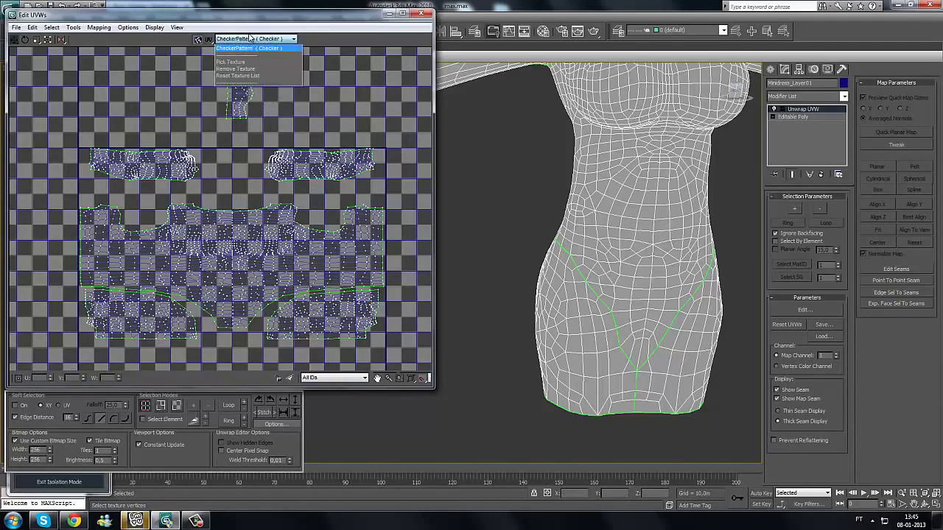
{"action": "left_click", "coordinate": [249, 62]}
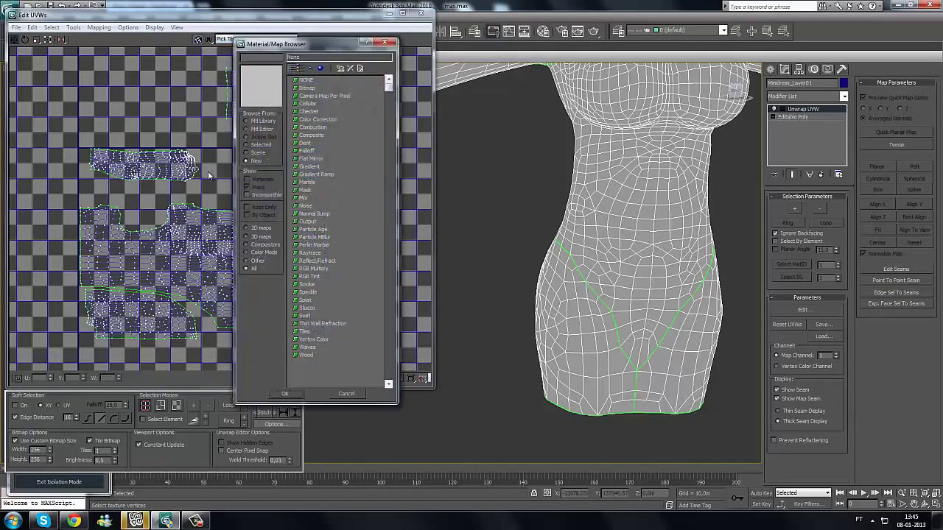
{"action": "double_click", "coordinate": [303, 88]}
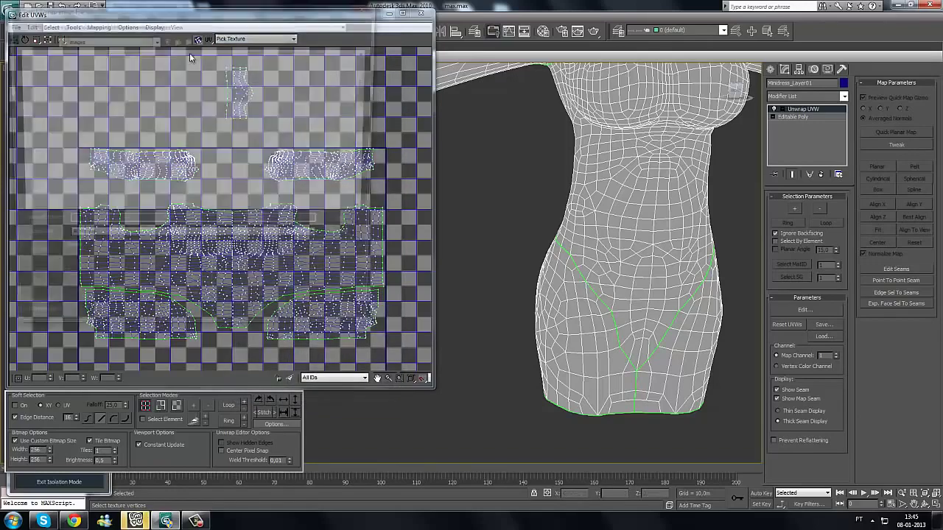
{"action": "left_click", "coordinate": [200, 45]}
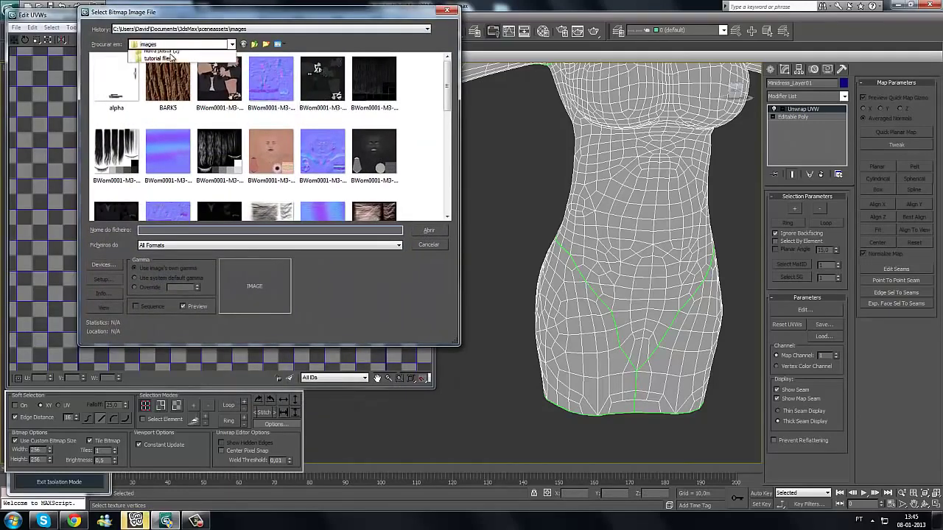
{"action": "left_click", "coordinate": [168, 55]}
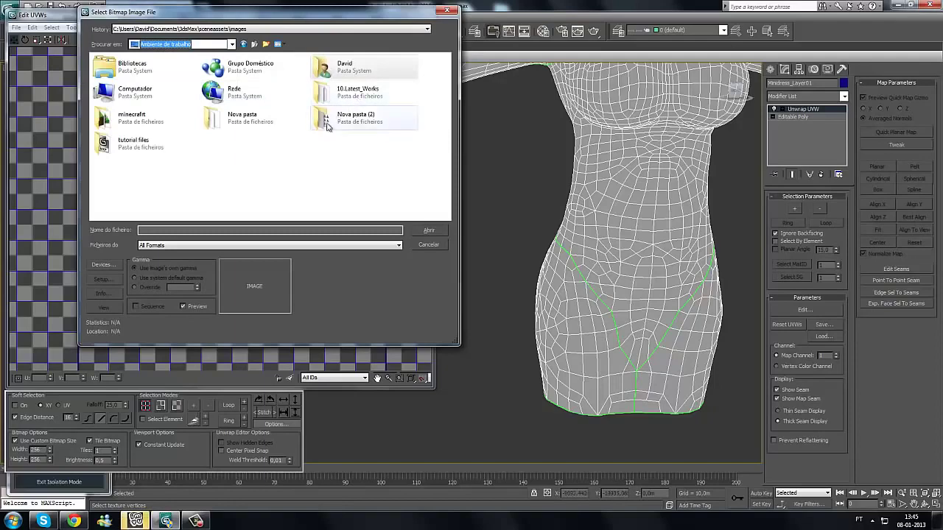
{"action": "double_click", "coordinate": [346, 92]}
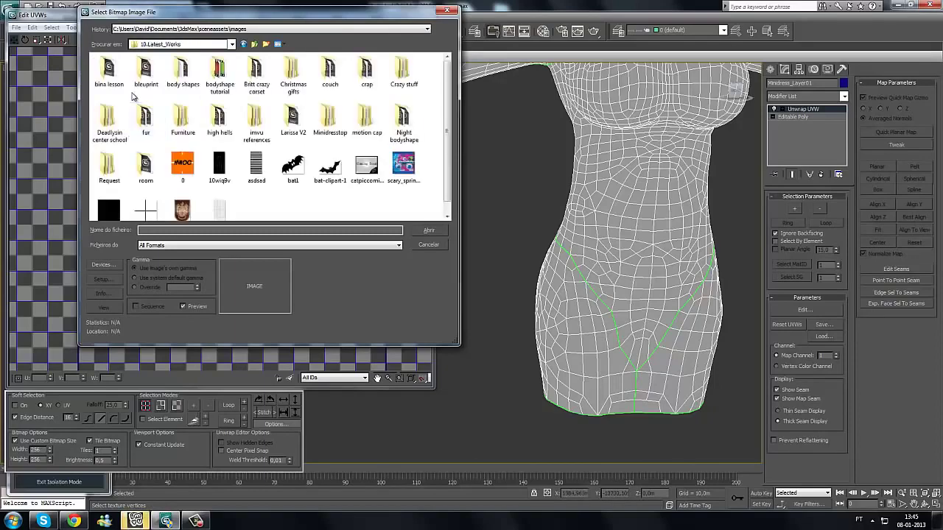
{"action": "double_click", "coordinate": [219, 74]}
{"action": "double_click", "coordinate": [174, 94]}
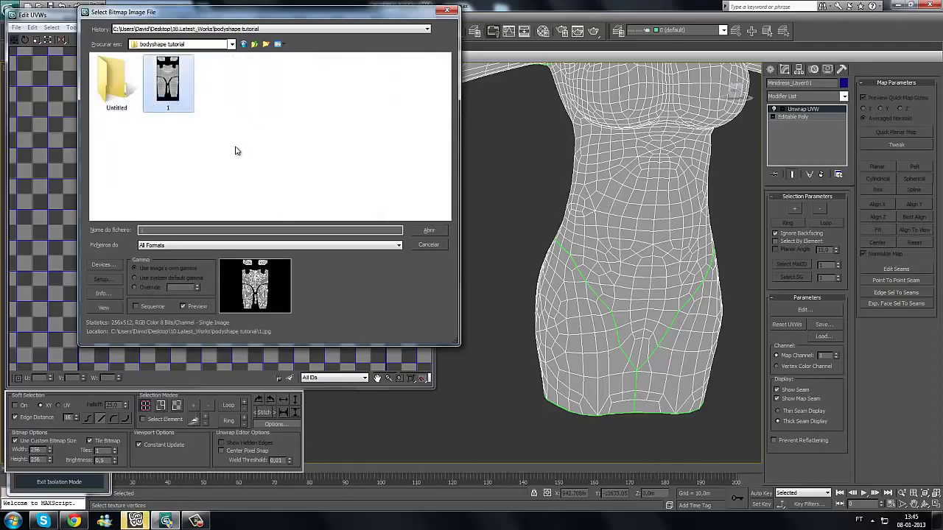
Step: Compare the dress's UV pieces with the repeated body template in the background
{"action": "middle_click_drag", "start_coordinate": [251, 254], "coordinate": [254, 159]}
{"action": "scroll", "coordinate": [255, 160], "scroll_direction": "down", "scroll_amount": 3}
{"action": "middle_click_drag", "start_coordinate": [255, 120], "coordinate": [248, 175]}
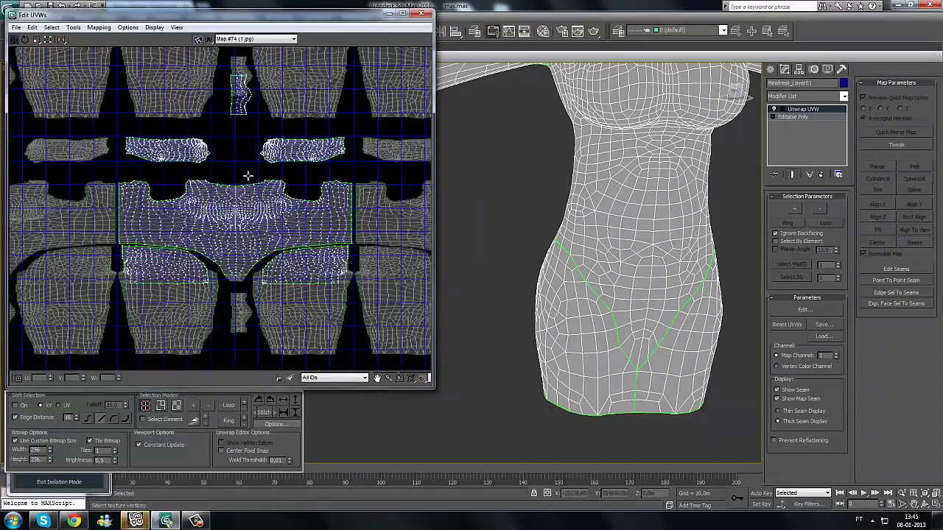
{"action": "scroll", "coordinate": [254, 169], "scroll_direction": "down", "scroll_amount": 2}
{"action": "middle_click_drag", "start_coordinate": [242, 218], "coordinate": [245, 179]}
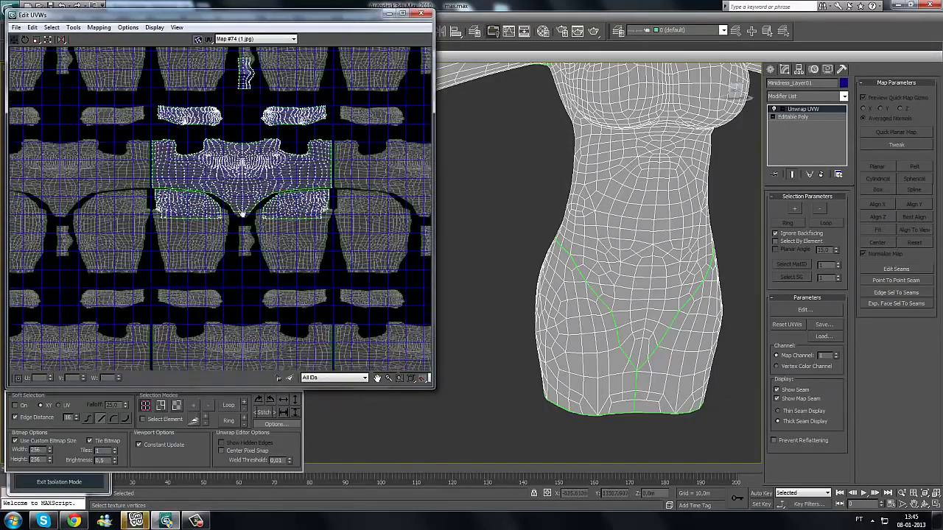
{"action": "scroll", "coordinate": [103, 188], "scroll_direction": "down", "scroll_amount": 5}
{"action": "scroll", "coordinate": [292, 133], "scroll_direction": "up", "scroll_amount": 4}
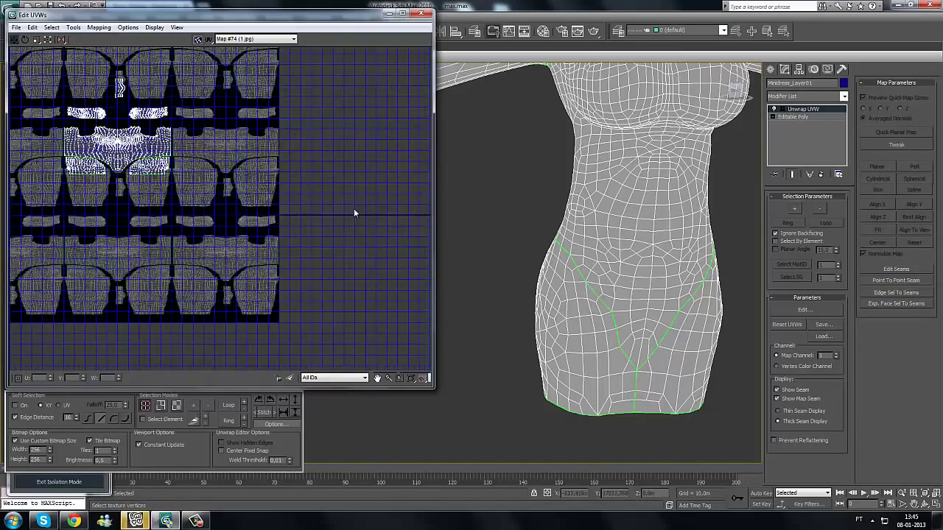
{"action": "scroll", "coordinate": [354, 209], "scroll_direction": "down", "scroll_amount": 2}
Step: Set the background bitmap's tiles to 0 and inspect the single template behind the dress's UVs
{"action": "left_click", "coordinate": [114, 453]}
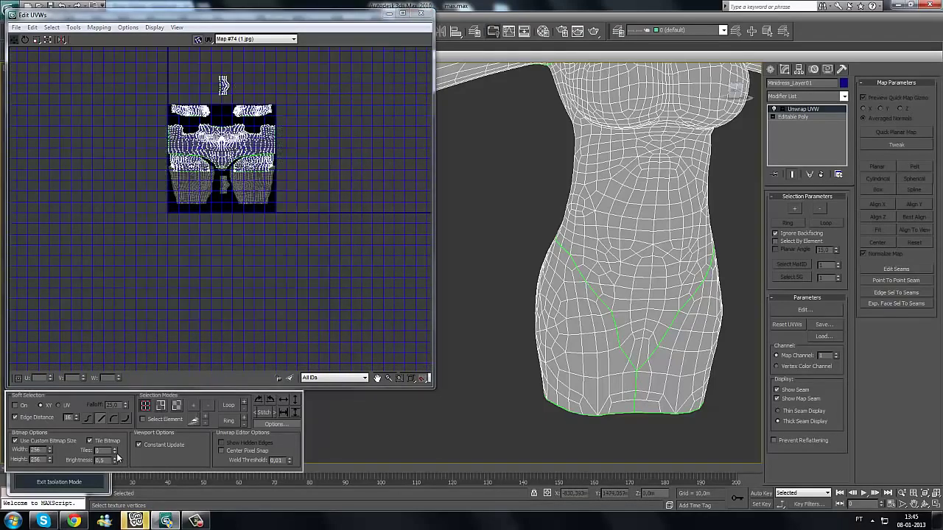
{"action": "scroll", "coordinate": [249, 291], "scroll_direction": "up", "scroll_amount": 5}
{"action": "scroll", "coordinate": [193, 305], "scroll_direction": "down", "scroll_amount": 3}
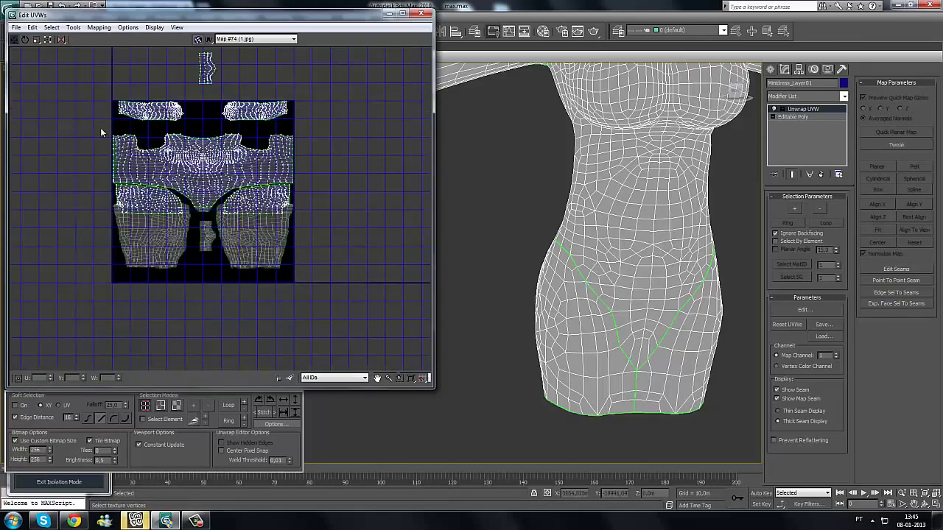
{"action": "scroll", "coordinate": [214, 150], "scroll_direction": "down", "scroll_amount": 3}
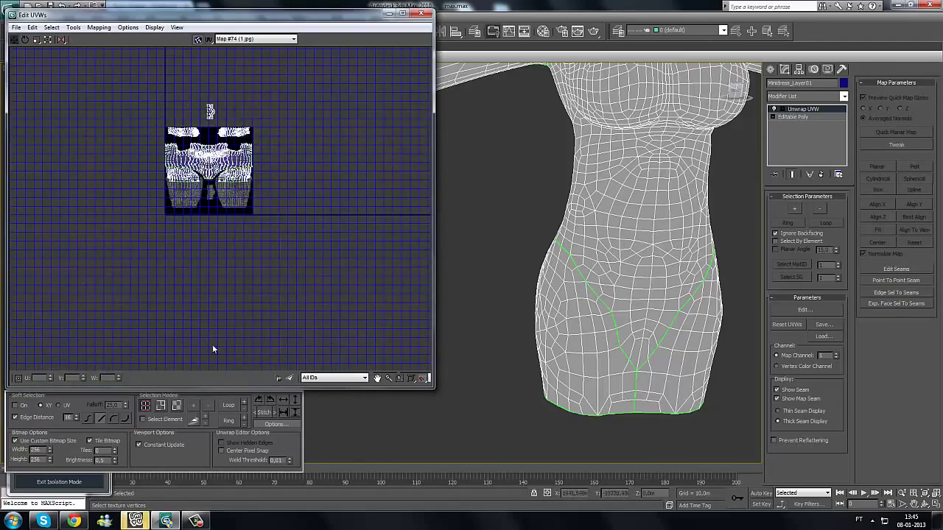
Step: Set the background bitmap's tiles to 2 and inspect the repeated template around the dress's UVs
{"action": "left_click", "coordinate": [115, 448]}
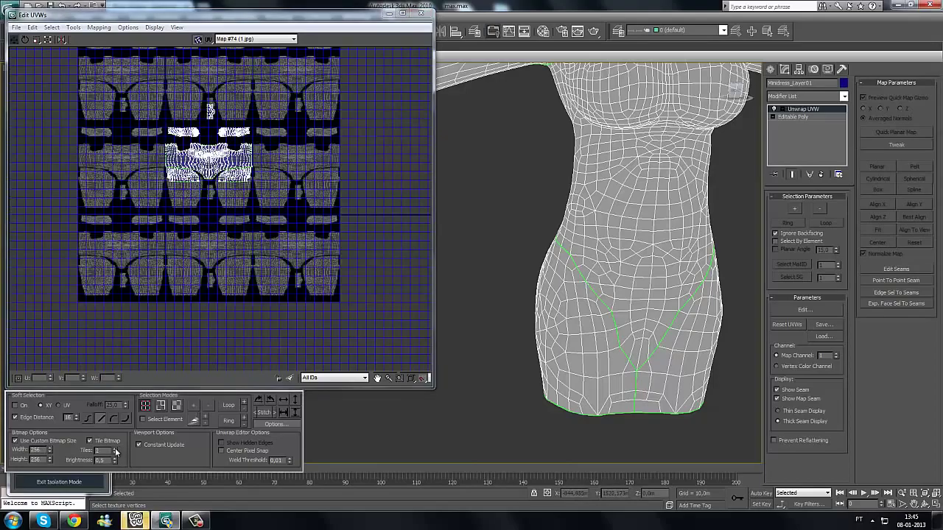
{"action": "left_click", "coordinate": [115, 448]}
{"action": "scroll", "coordinate": [210, 278], "scroll_direction": "down", "scroll_amount": 4}
{"action": "scroll", "coordinate": [209, 282], "scroll_direction": "up", "scroll_amount": 4}
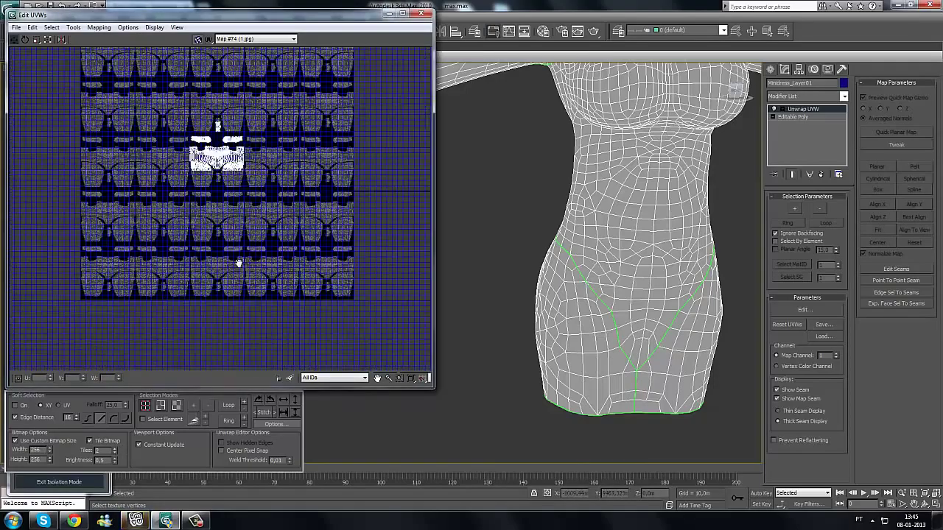
{"action": "scroll", "coordinate": [241, 216], "scroll_direction": "up", "scroll_amount": 2}
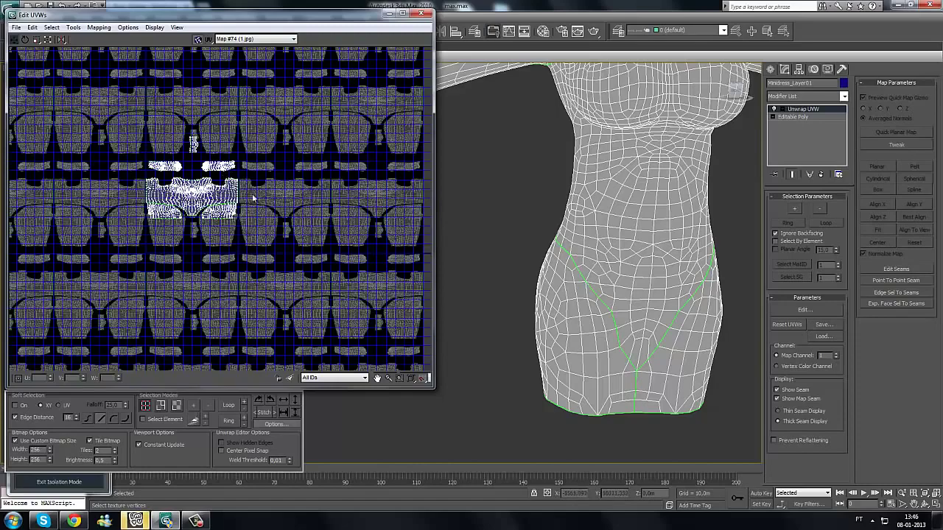
{"action": "scroll", "coordinate": [247, 197], "scroll_direction": "up", "scroll_amount": 4}
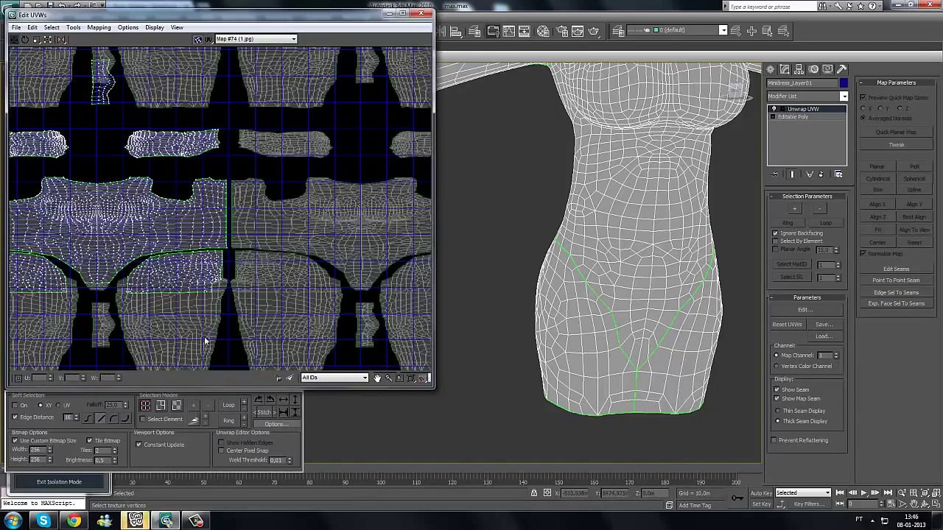
Step: Try stretching the right-edge vertices of the dress's main piece far across the neighbouring tiles, and bring them back to the template's edge
{"action": "left_click", "coordinate": [224, 225]}
{"action": "scroll", "coordinate": [325, 218], "scroll_direction": "down", "scroll_amount": 4}
{"action": "scroll", "coordinate": [425, 219], "scroll_direction": "down", "scroll_amount": 3}
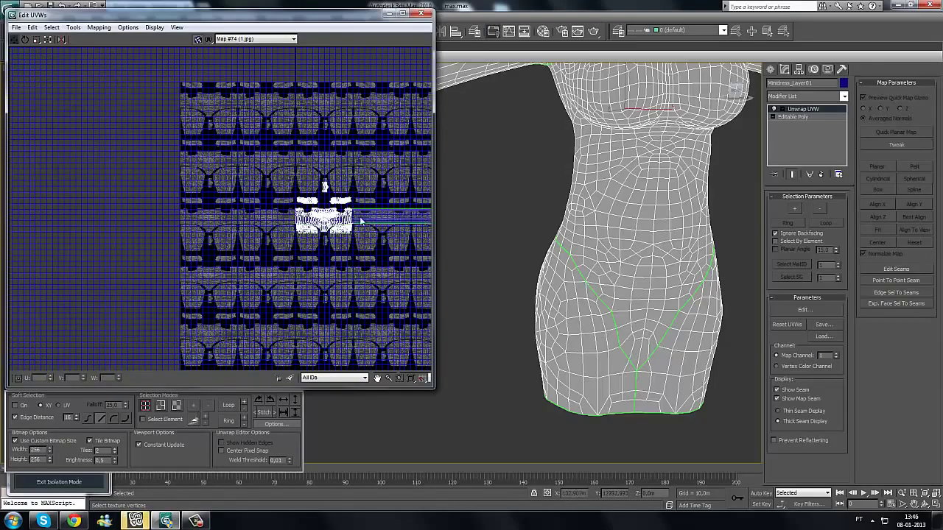
{"action": "middle_click_drag", "start_coordinate": [361, 220], "coordinate": [99, 209]}
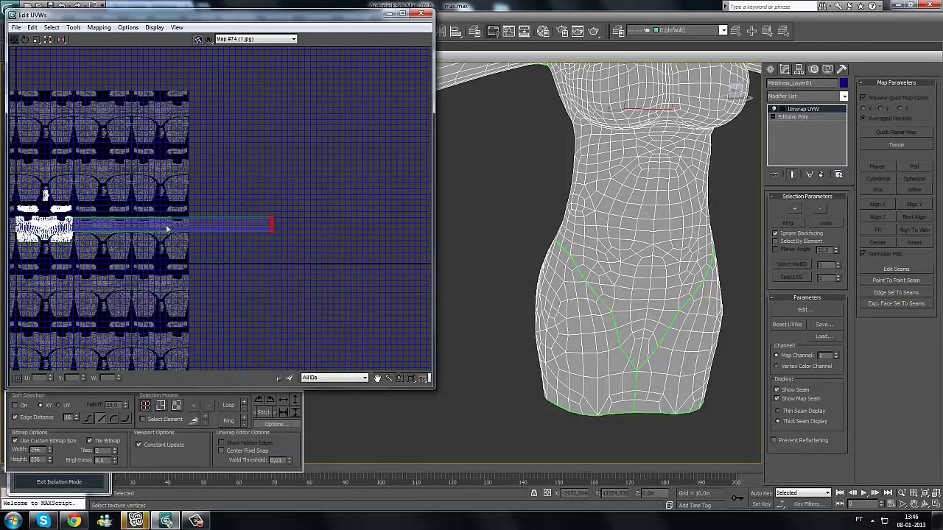
{"action": "middle_click_drag", "start_coordinate": [359, 250], "coordinate": [383, 250]}
{"action": "scroll", "coordinate": [333, 215], "scroll_direction": "up", "scroll_amount": 2}
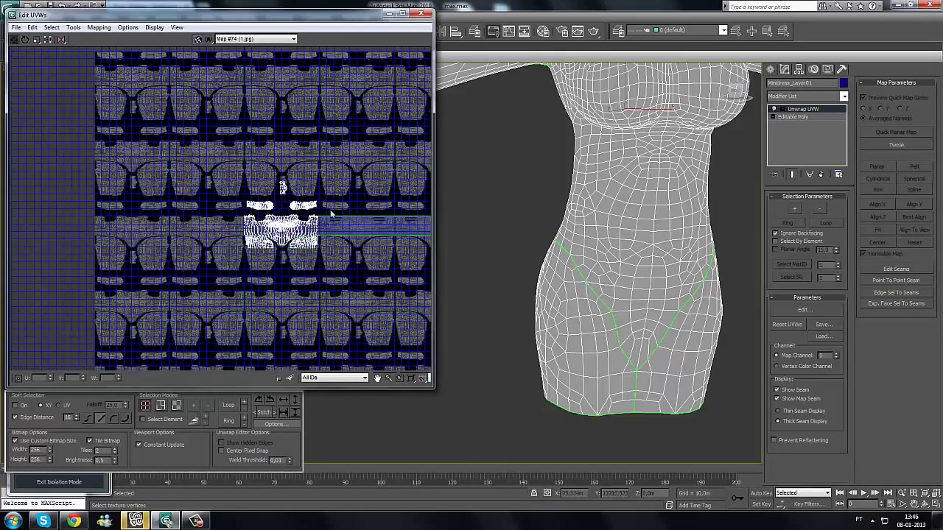
{"action": "middle_click_drag", "start_coordinate": [332, 215], "coordinate": [237, 219]}
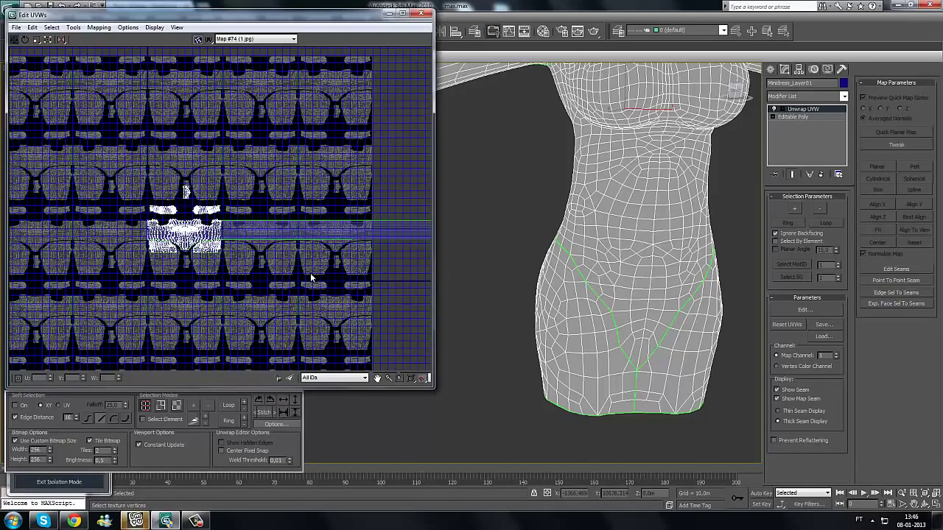
{"action": "scroll", "coordinate": [310, 278], "scroll_direction": "up", "scroll_amount": 4}
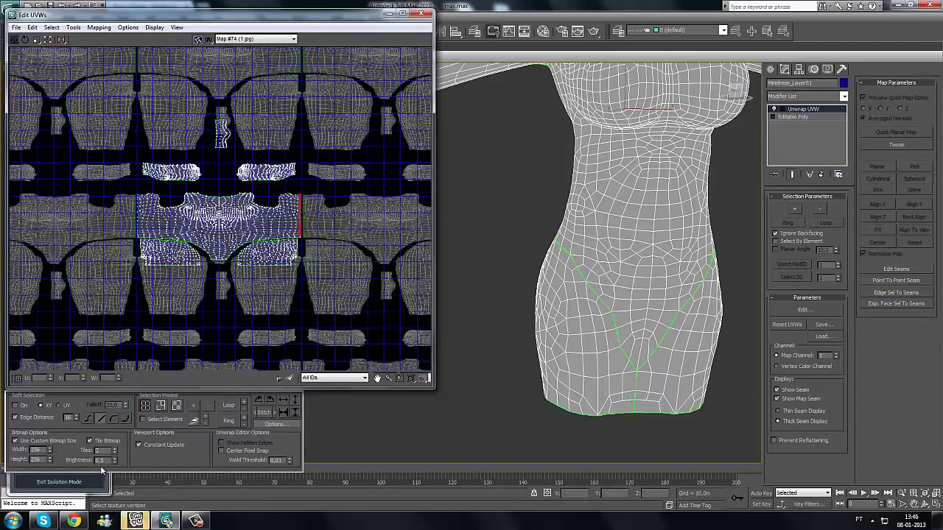
Step: Return the background bitmap's tiles to 0 and check the dress's skirt pieces against the single template
{"action": "left_click", "coordinate": [115, 455]}
{"action": "left_click", "coordinate": [114, 454]}
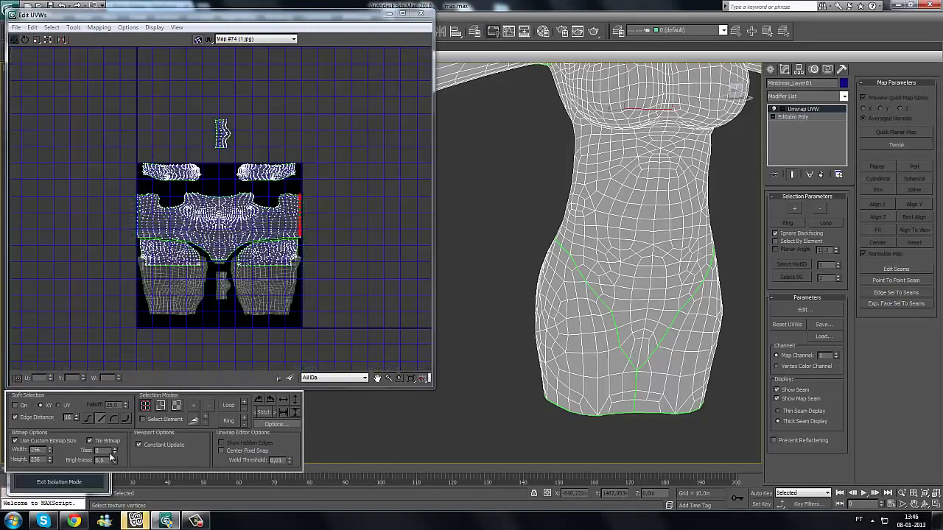
{"action": "middle_click_drag", "start_coordinate": [215, 285], "coordinate": [228, 250]}
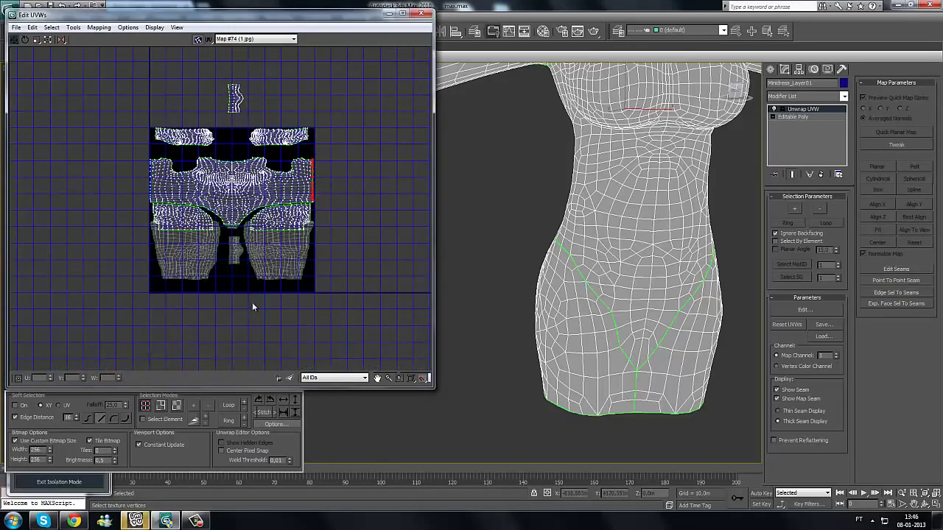
{"action": "scroll", "coordinate": [252, 302], "scroll_direction": "up", "scroll_amount": 1}
{"action": "middle_click_drag", "start_coordinate": [283, 270], "coordinate": [254, 303]}
{"action": "scroll", "coordinate": [254, 302], "scroll_direction": "up", "scroll_amount": 1}
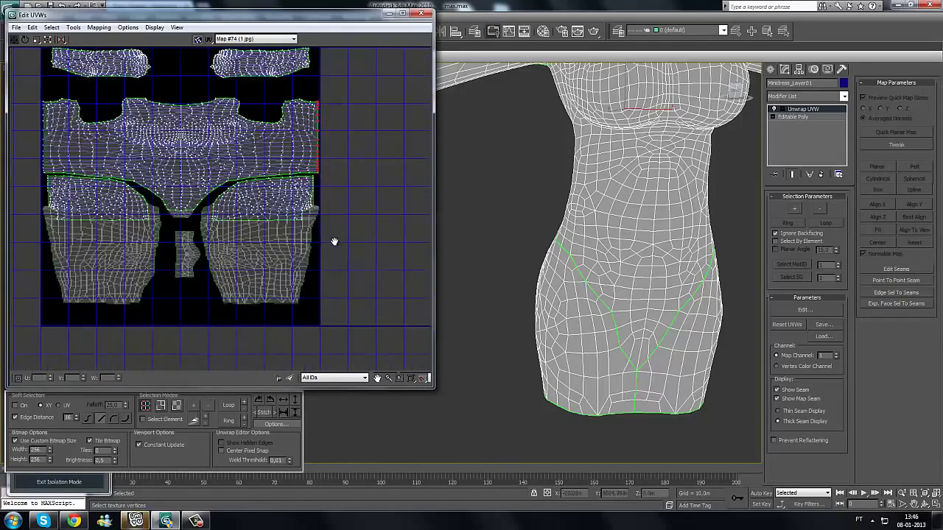
Step: Replace the body template behind the dress's UVs with the CheckerPattern (Checker) map
{"action": "middle_click_drag", "start_coordinate": [335, 242], "coordinate": [337, 285]}
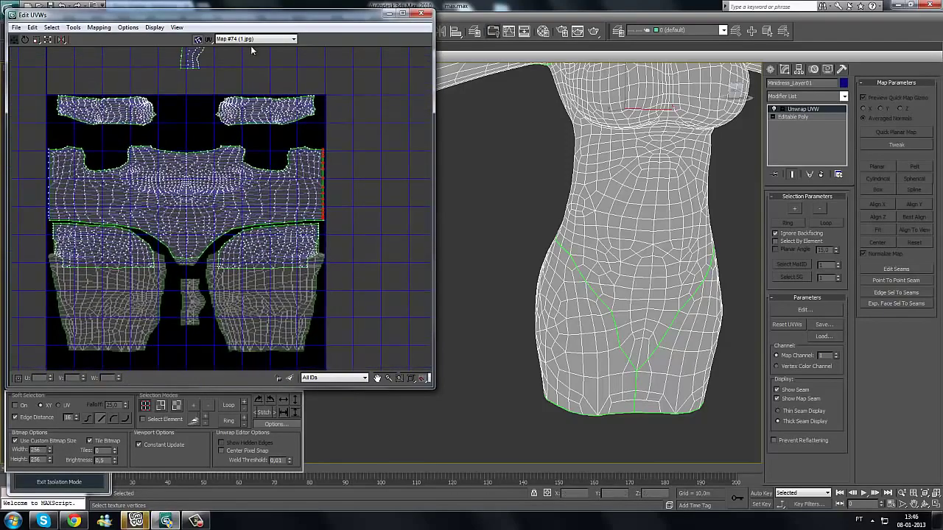
{"action": "scroll", "coordinate": [234, 229], "scroll_direction": "down", "scroll_amount": 1}
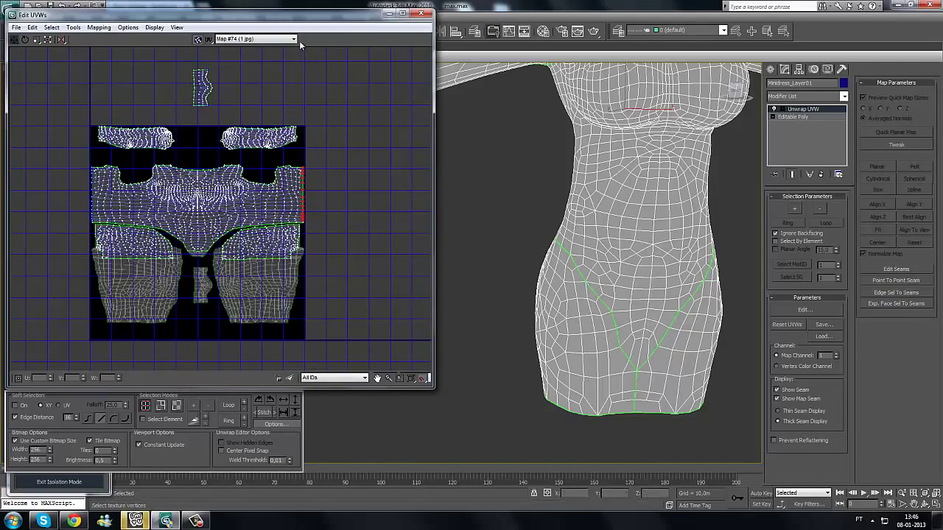
{"action": "scroll", "coordinate": [267, 253], "scroll_direction": "up", "scroll_amount": 2}
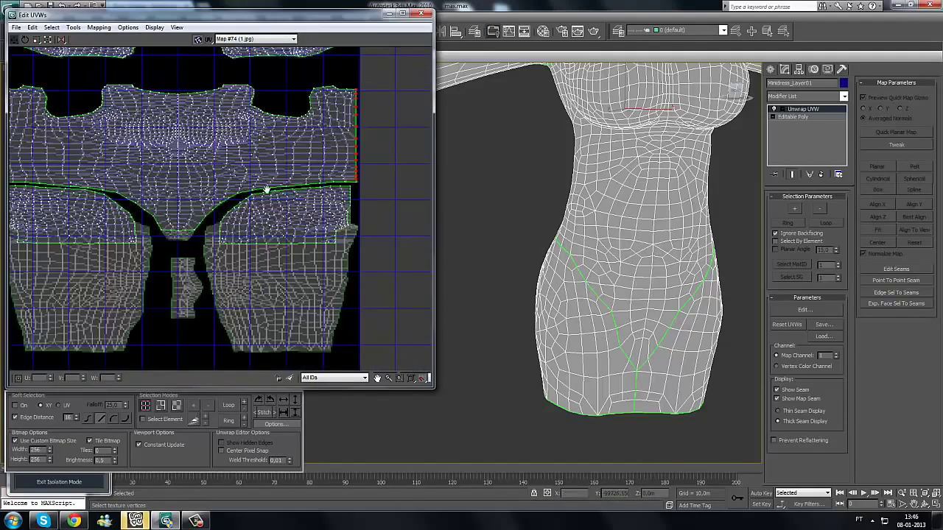
{"action": "scroll", "coordinate": [267, 189], "scroll_direction": "down", "scroll_amount": 2}
{"action": "scroll", "coordinate": [577, 291], "scroll_direction": "down", "scroll_amount": 2}
{"action": "scroll", "coordinate": [577, 291], "scroll_direction": "up", "scroll_amount": 2}
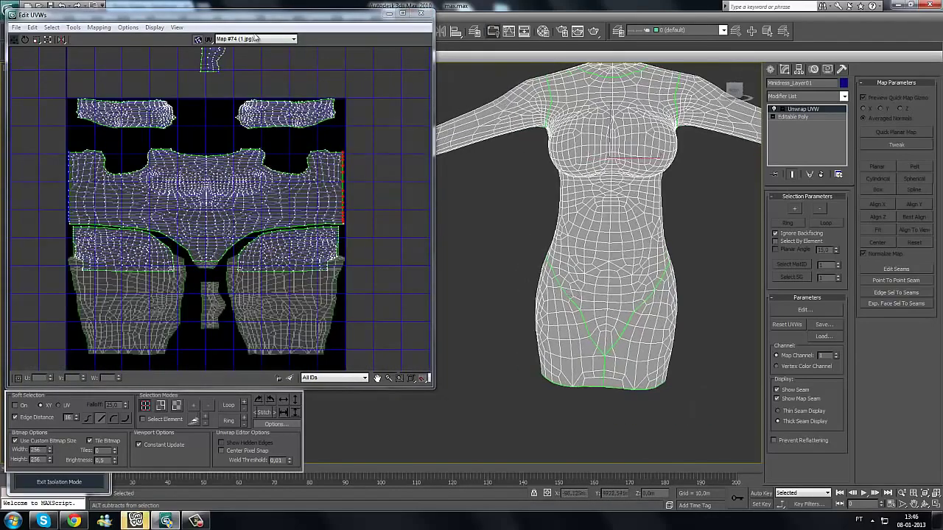
{"action": "left_click", "coordinate": [256, 40]}
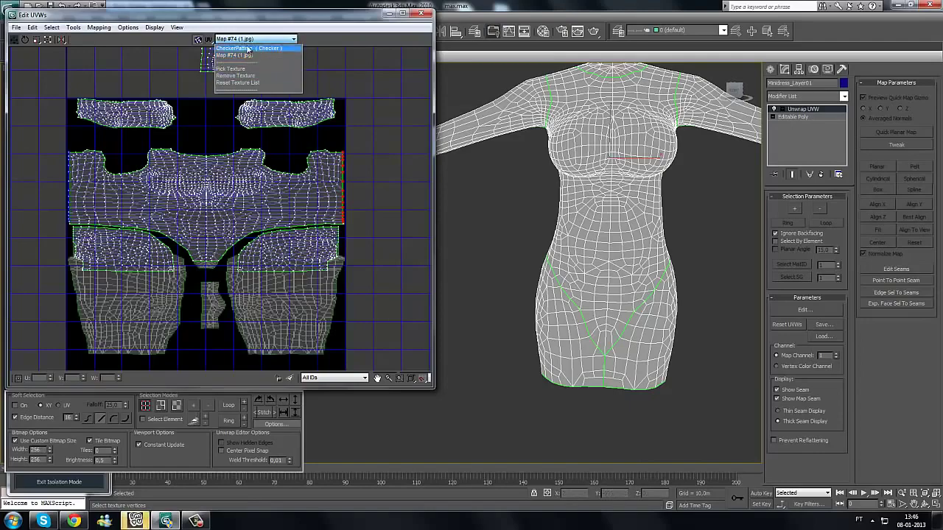
{"action": "left_click", "coordinate": [249, 48]}
Step: Narrow the UV editor window and inspect the checker pattern across the back of the dress
{"action": "middle_click_drag", "start_coordinate": [594, 265], "coordinate": [424, 92], "text": "alt"}
{"action": "scroll", "coordinate": [591, 267], "scroll_direction": "up", "scroll_amount": 2}
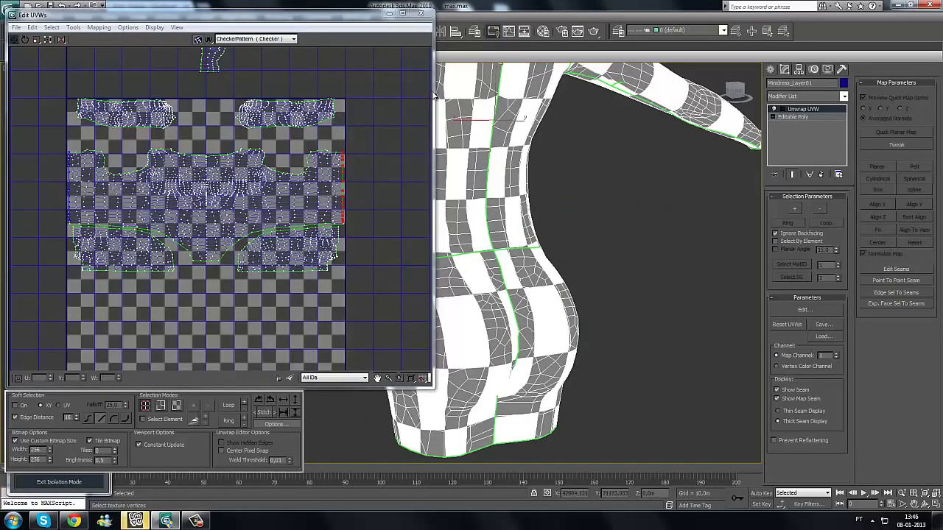
{"action": "left_click_drag", "start_coordinate": [434, 89], "coordinate": [348, 90]}
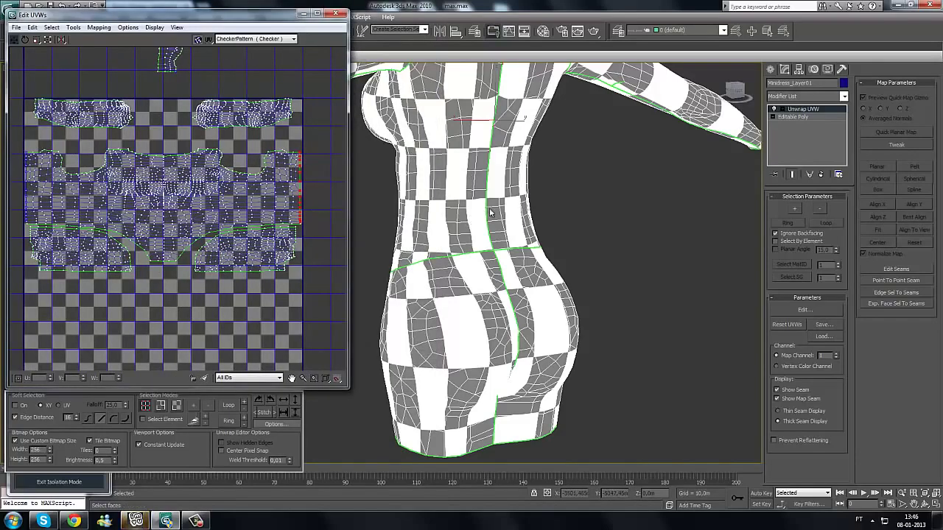
{"action": "scroll", "coordinate": [492, 213], "scroll_direction": "up", "scroll_amount": 4}
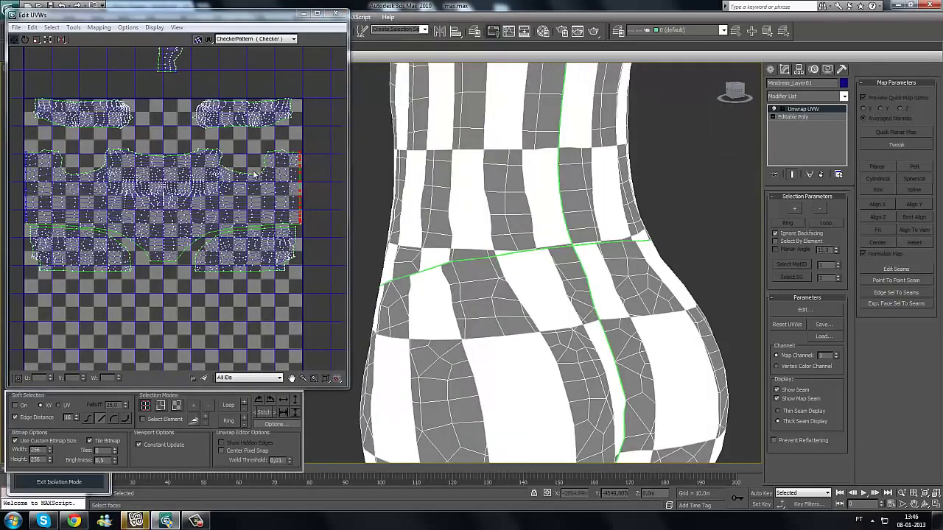
{"action": "scroll", "coordinate": [456, 213], "scroll_direction": "down", "scroll_amount": 8}
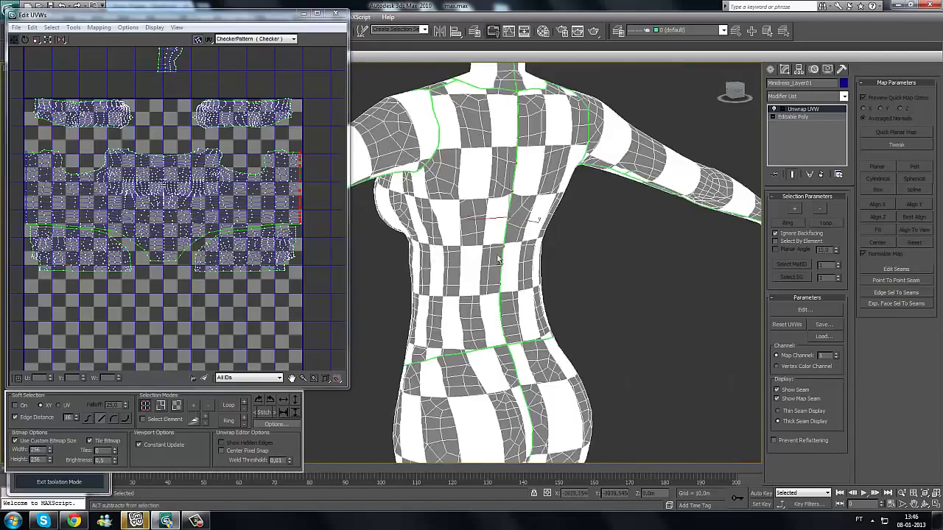
{"action": "middle_click_drag", "start_coordinate": [524, 272], "coordinate": [479, 325]}
{"action": "scroll", "coordinate": [479, 317], "scroll_direction": "up", "scroll_amount": 3}
Step: Inspect how the checker squares meet along the front hip seams of the dress
{"action": "middle_click_drag", "start_coordinate": [482, 258], "coordinate": [553, 192], "text": "alt"}
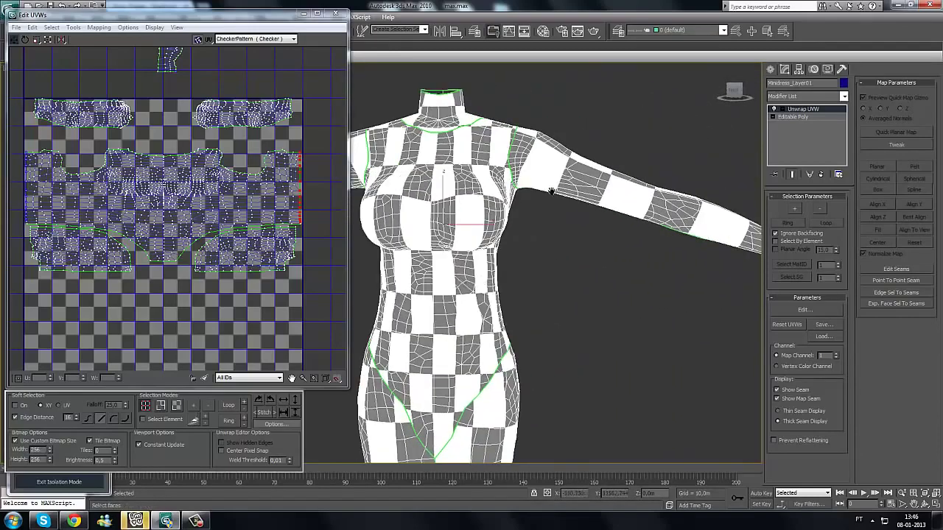
{"action": "middle_click_drag", "start_coordinate": [464, 283], "coordinate": [489, 206]}
{"action": "scroll", "coordinate": [442, 366], "scroll_direction": "up", "scroll_amount": 2}
{"action": "middle_click_drag", "start_coordinate": [479, 307], "coordinate": [463, 258]}
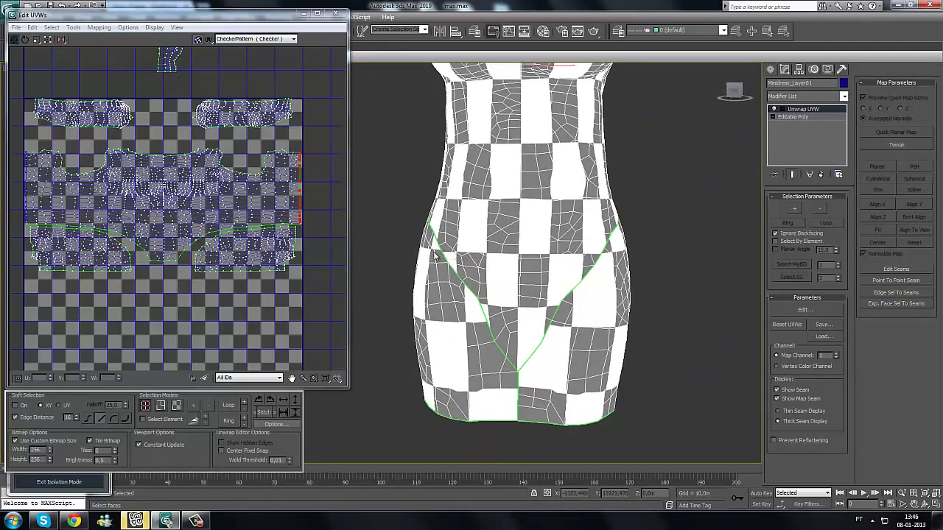
{"action": "scroll", "coordinate": [460, 256], "scroll_direction": "up", "scroll_amount": 4}
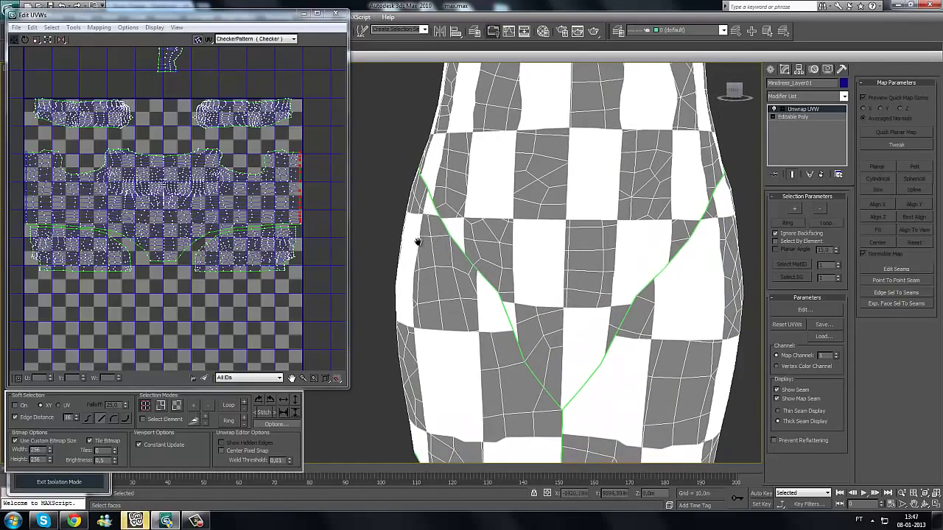
{"action": "scroll", "coordinate": [488, 294], "scroll_direction": "up", "scroll_amount": 2}
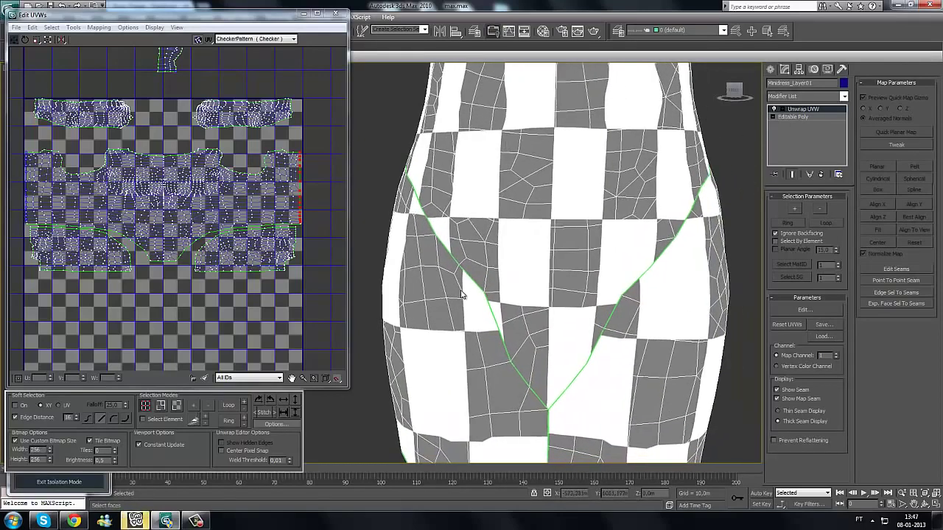
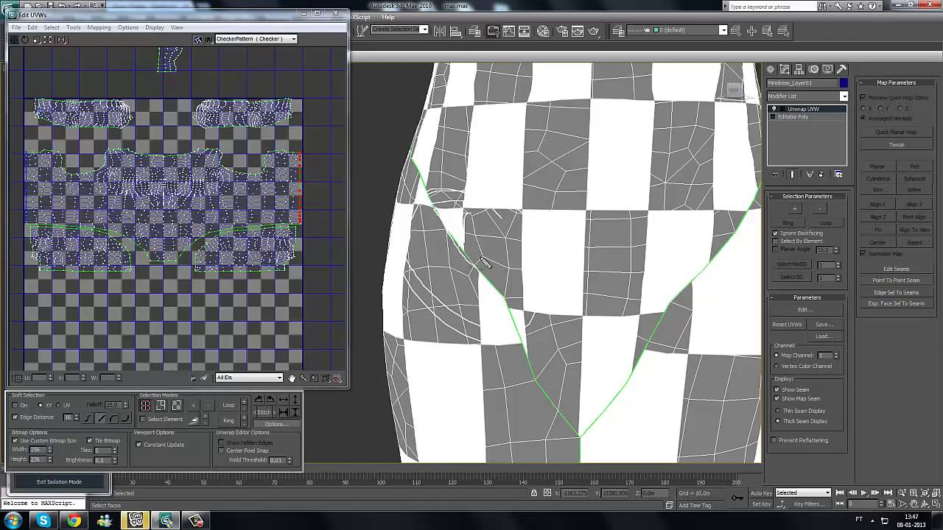
{"action": "mouse_move", "coordinate": [538, 243]}
{"action": "left_mouse_down"}
{"action": "mouse_move", "coordinate": [518, 327]}
{"action": "mouse_move", "coordinate": [538, 389]}
{"action": "mouse_move", "coordinate": [571, 390]}
{"action": "mouse_move", "coordinate": [586, 431]}
{"action": "mouse_move", "coordinate": [478, 272]}
{"action": "mouse_move", "coordinate": [435, 234]}
{"action": "mouse_move", "coordinate": [435, 183]}
{"action": "mouse_move", "coordinate": [409, 158]}
{"action": "mouse_move", "coordinate": [497, 318]}
{"action": "mouse_move", "coordinate": [434, 184]}
{"action": "left_mouse_up"}
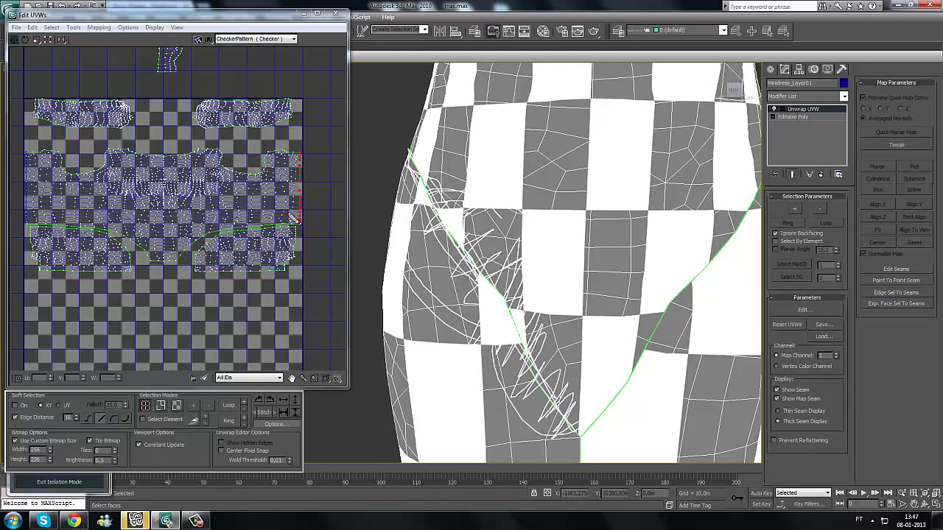
{"action": "mouse_move", "coordinate": [293, 218]}
{"action": "left_mouse_down"}
{"action": "mouse_move", "coordinate": [179, 261]}
{"action": "mouse_move", "coordinate": [282, 223]}
{"action": "left_mouse_up"}
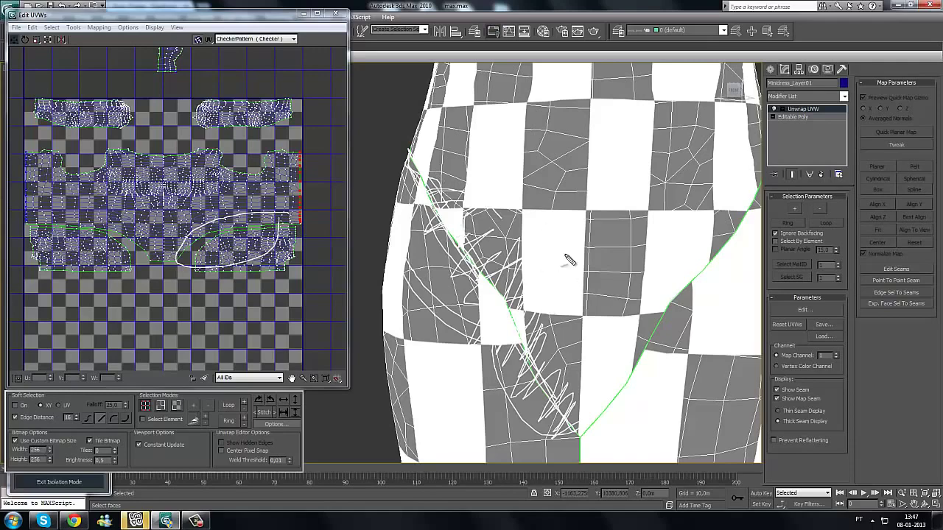
{"action": "key", "text": "Escape"}
Step: Examine the checker pattern along the dress's side, waist seam and centre back seam
{"action": "scroll", "coordinate": [513, 309], "scroll_direction": "down", "scroll_amount": 2}
{"action": "middle_click_drag", "start_coordinate": [547, 331], "coordinate": [518, 297], "text": "alt"}
{"action": "scroll", "coordinate": [518, 297], "scroll_direction": "up", "scroll_amount": 5}
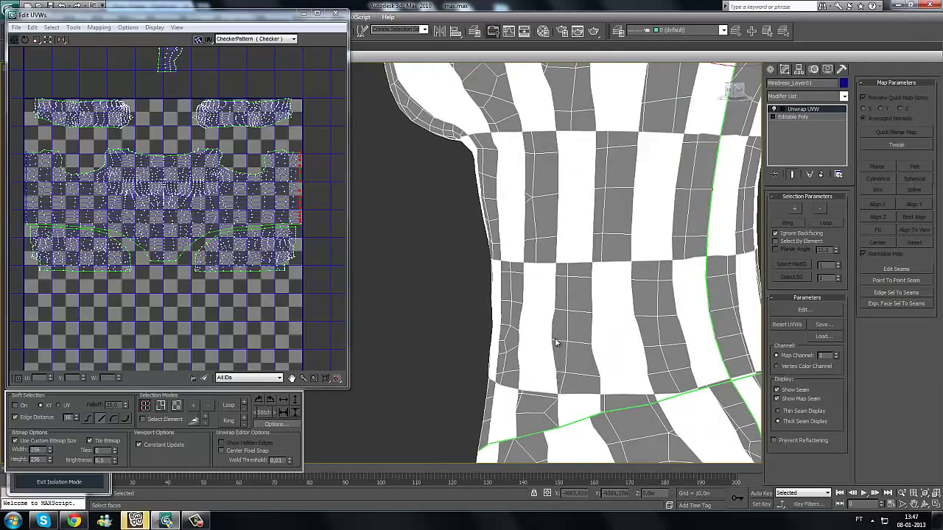
{"action": "middle_click_drag", "start_coordinate": [556, 342], "coordinate": [515, 332], "text": "alt"}
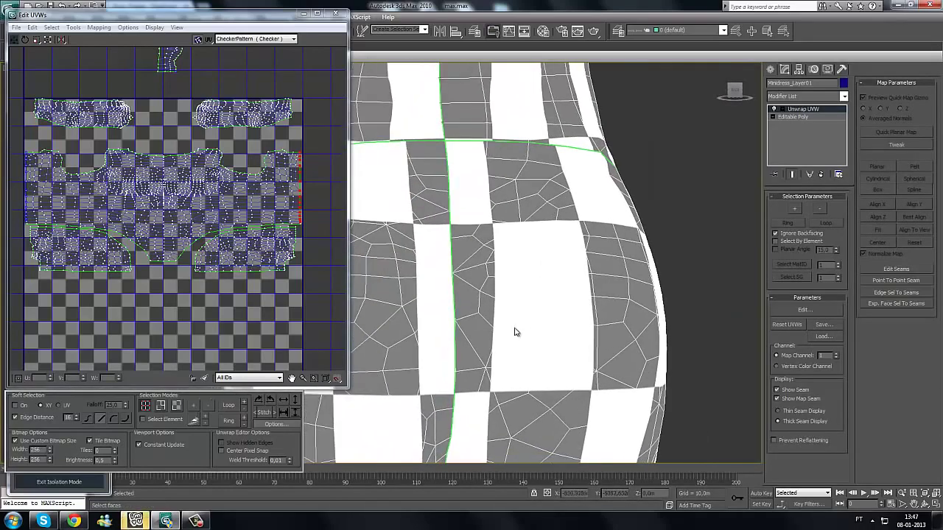
{"action": "scroll", "coordinate": [515, 225], "scroll_direction": "down", "scroll_amount": 4}
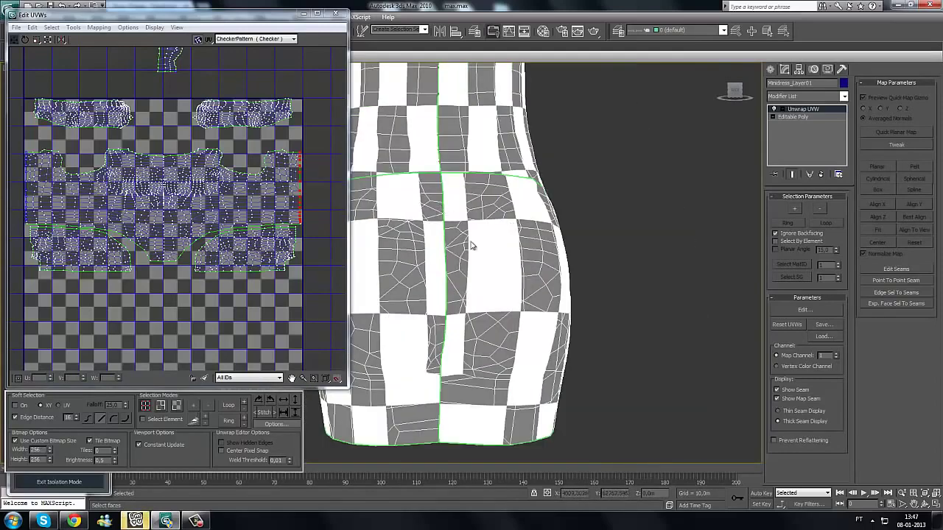
{"action": "middle_click_drag", "start_coordinate": [436, 343], "coordinate": [462, 269]}
{"action": "middle_click_drag", "start_coordinate": [466, 318], "coordinate": [500, 349]}
{"action": "middle_click_drag", "start_coordinate": [473, 177], "coordinate": [471, 300]}
{"action": "scroll", "coordinate": [475, 181], "scroll_direction": "down", "scroll_amount": 4}
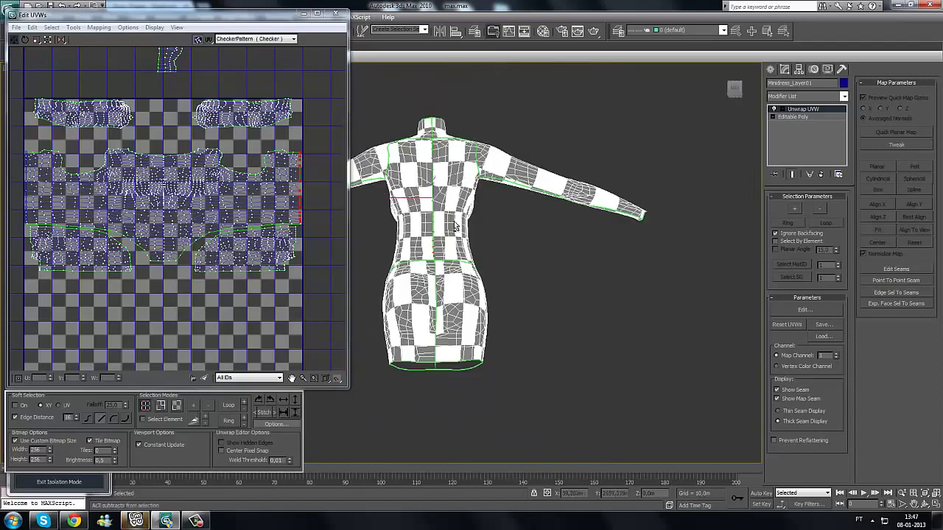
Step: Examine the checker pattern over the dress's chest, shoulders and sleeves from the front
{"action": "middle_click_drag", "start_coordinate": [411, 200], "coordinate": [478, 234], "text": "alt"}
{"action": "middle_click_drag", "start_coordinate": [375, 237], "coordinate": [472, 259]}
{"action": "scroll", "coordinate": [472, 259], "scroll_direction": "up", "scroll_amount": 3}
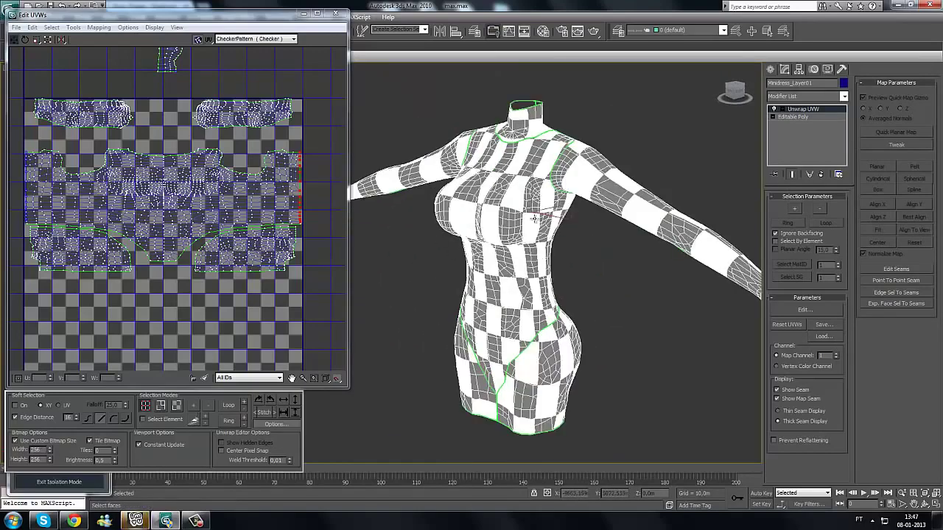
{"action": "middle_click_drag", "start_coordinate": [534, 217], "coordinate": [504, 248], "text": "alt"}
{"action": "scroll", "coordinate": [505, 249], "scroll_direction": "up", "scroll_amount": 3}
{"action": "middle_click_drag", "start_coordinate": [444, 273], "coordinate": [423, 274], "text": "alt"}
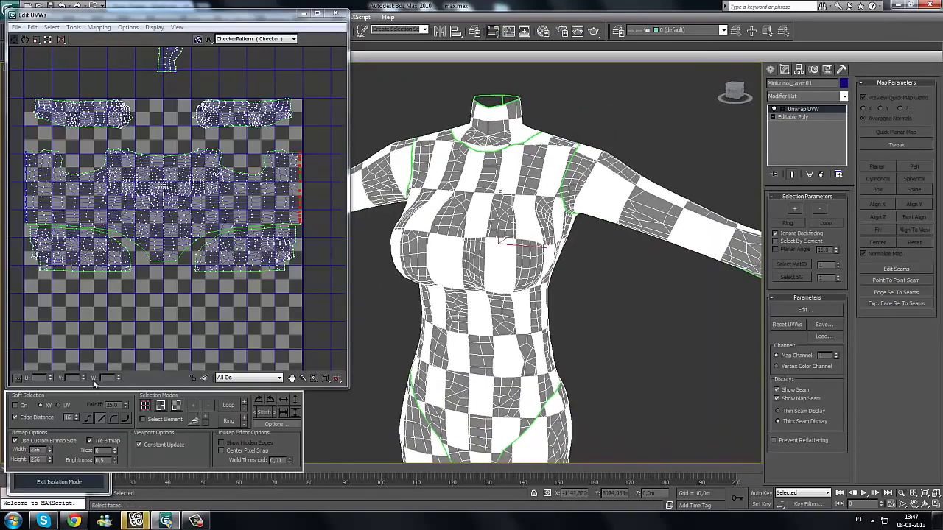
Step: Set the background bitmap's tiles to 1 and compare the repeated checker with the whole dress
{"action": "left_click", "coordinate": [115, 449]}
{"action": "middle_click_drag", "start_coordinate": [504, 275], "coordinate": [468, 284], "text": "alt"}
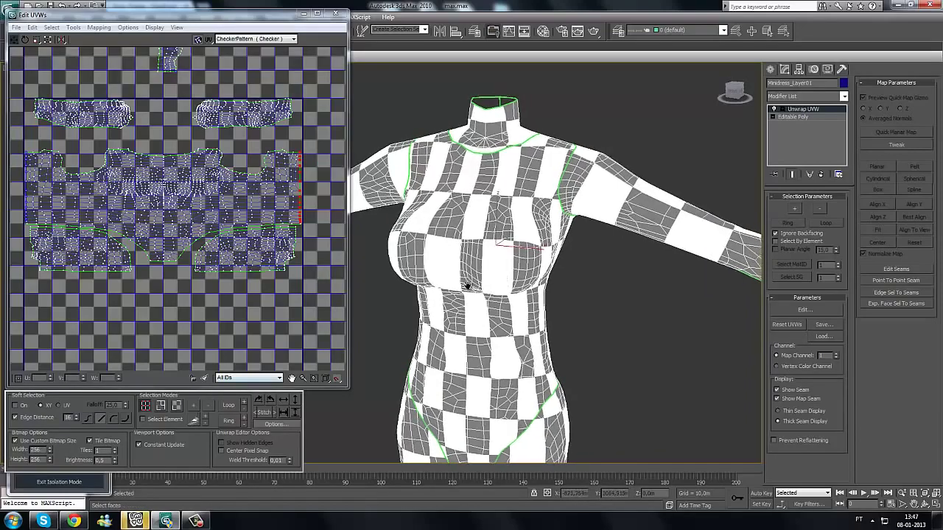
{"action": "scroll", "coordinate": [468, 284], "scroll_direction": "down", "scroll_amount": 3}
{"action": "middle_click_drag", "start_coordinate": [285, 302], "coordinate": [306, 303]}
{"action": "scroll", "coordinate": [478, 265], "scroll_direction": "down", "scroll_amount": 4}
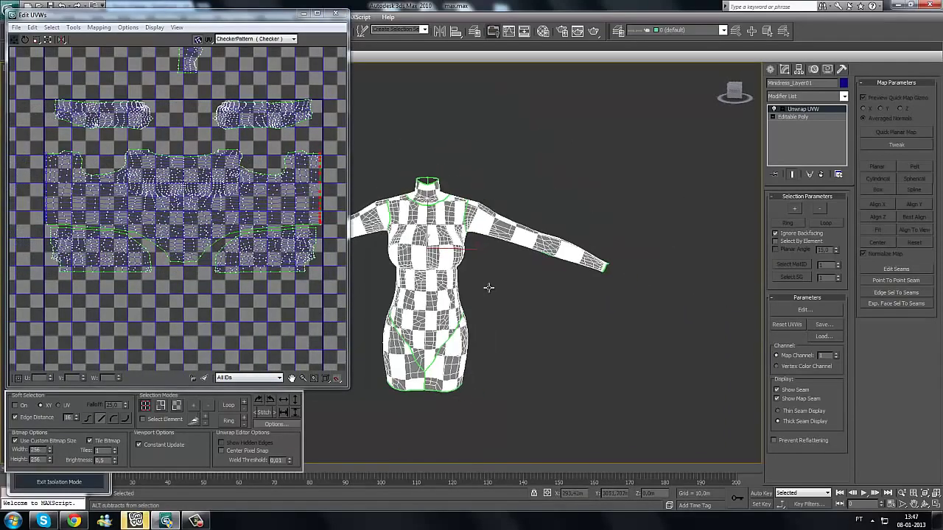
{"action": "scroll", "coordinate": [466, 277], "scroll_direction": "up", "scroll_amount": 3}
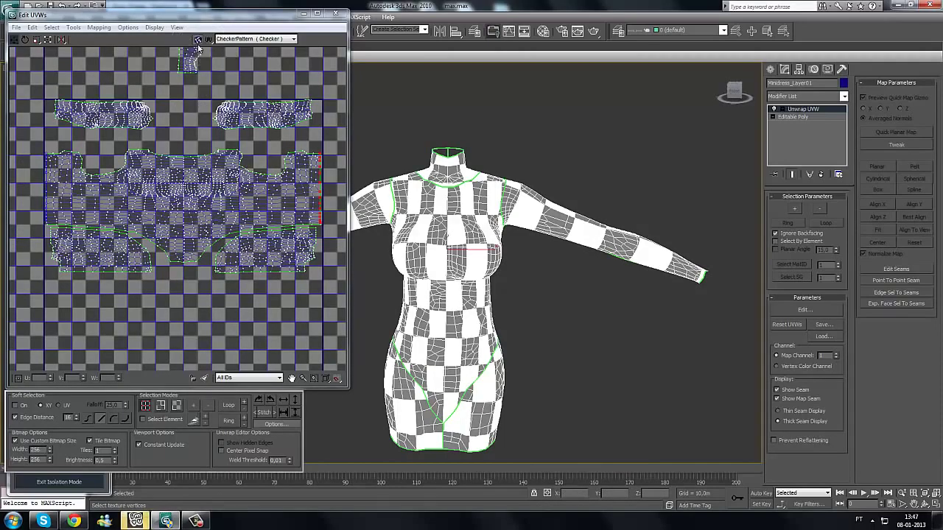
Step: Hide the background map in the UV editor and examine the dress's bare UV pieces and seam edges
{"action": "left_click", "coordinate": [199, 42]}
{"action": "left_click", "coordinate": [199, 40]}
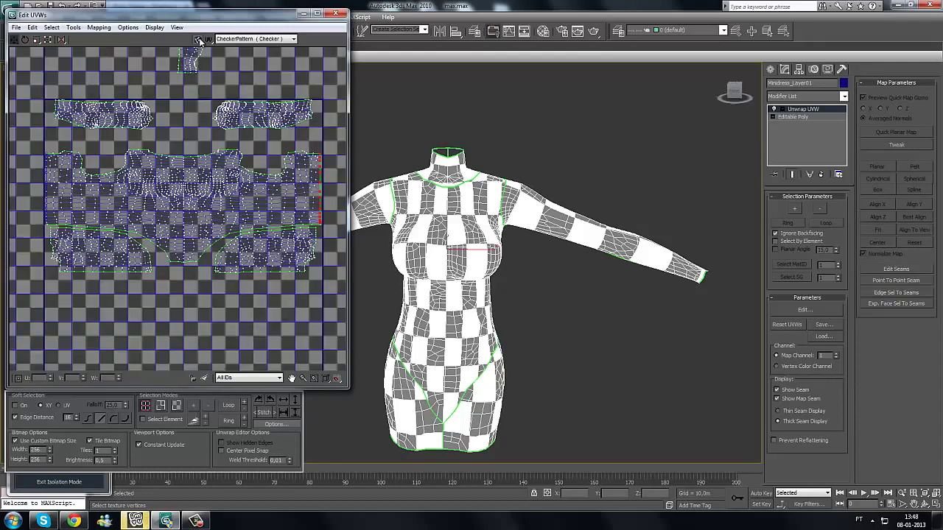
{"action": "left_click", "coordinate": [198, 37]}
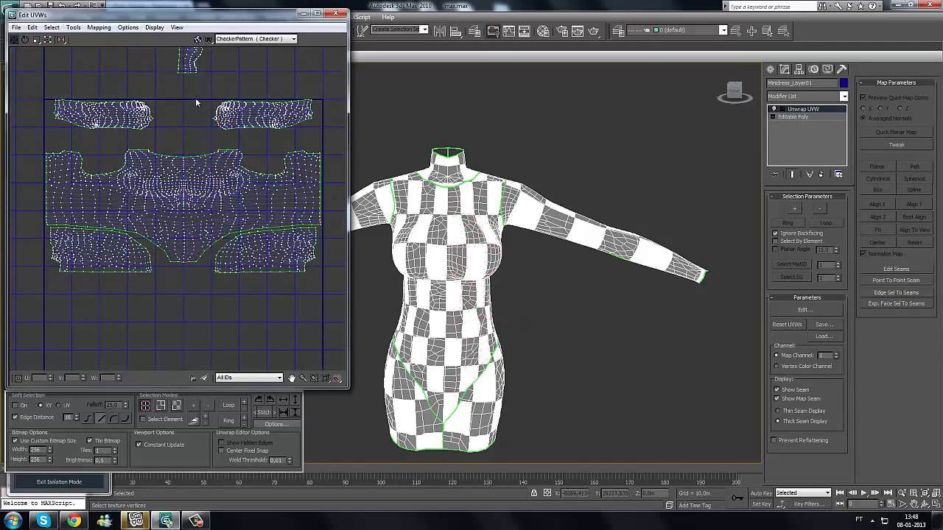
{"action": "middle_click_drag", "start_coordinate": [195, 98], "coordinate": [184, 128]}
{"action": "scroll", "coordinate": [77, 127], "scroll_direction": "down", "scroll_amount": 2}
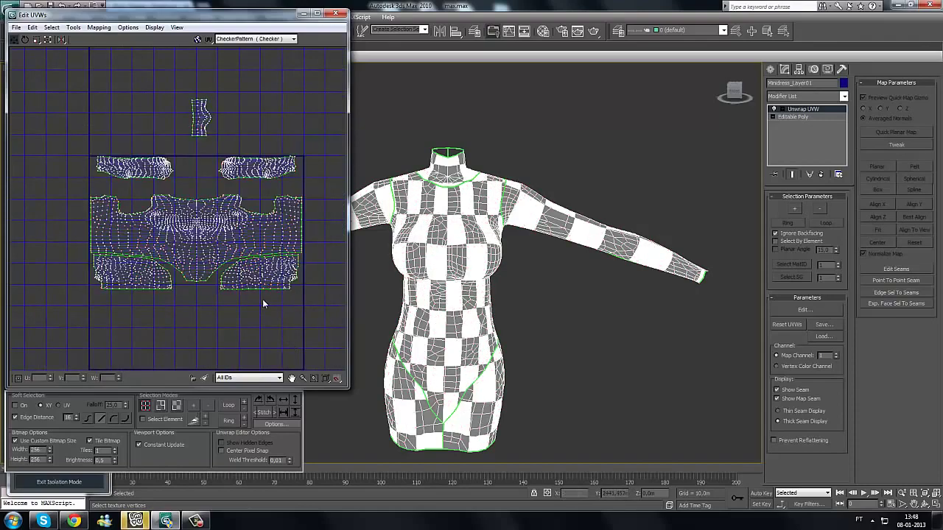
{"action": "scroll", "coordinate": [264, 304], "scroll_direction": "up", "scroll_amount": 5}
{"action": "mouse_move", "coordinate": [263, 303]}
{"action": "middle_mouse_down"}
{"action": "mouse_move", "coordinate": [193, 195]}
{"action": "mouse_move", "coordinate": [260, 303]}
{"action": "middle_mouse_up"}
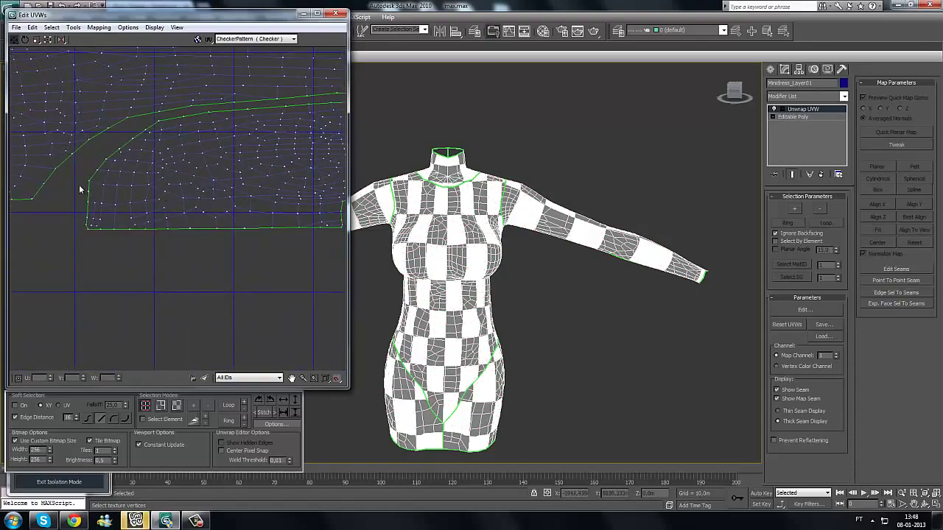
{"action": "scroll", "coordinate": [169, 229], "scroll_direction": "down", "scroll_amount": 8}
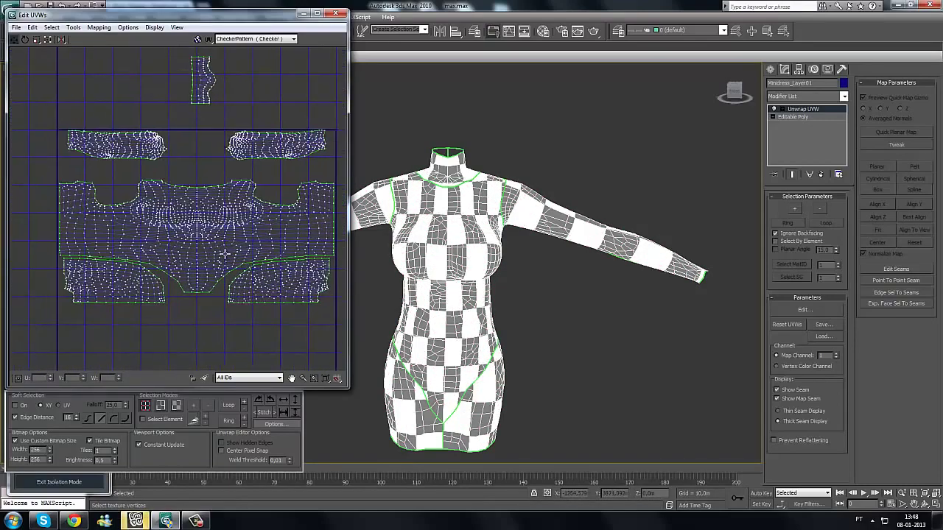
{"action": "scroll", "coordinate": [225, 254], "scroll_direction": "up", "scroll_amount": 3}
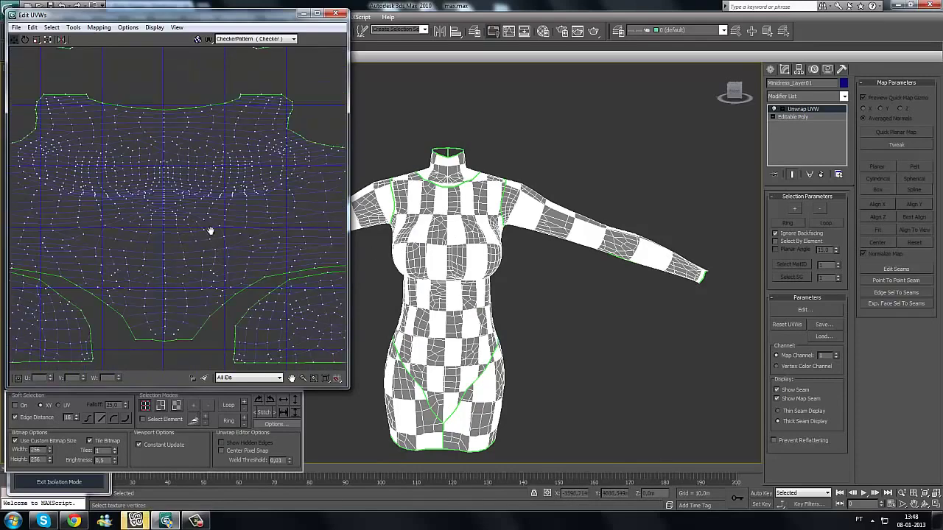
{"action": "scroll", "coordinate": [181, 240], "scroll_direction": "up", "scroll_amount": 2}
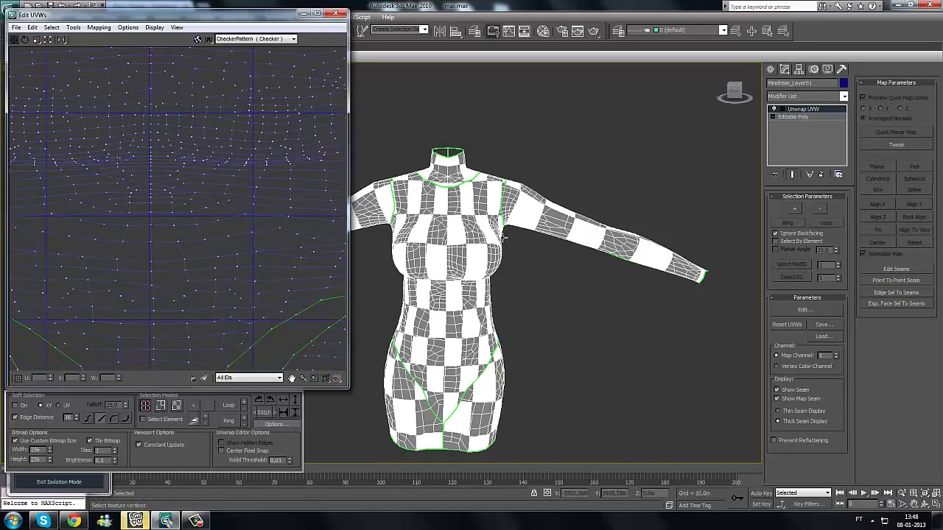
Step: Set the minidress's object colour to yellow-green and inspect its wireframe in the UV editor
{"action": "middle_click_drag", "start_coordinate": [523, 229], "coordinate": [560, 220]}
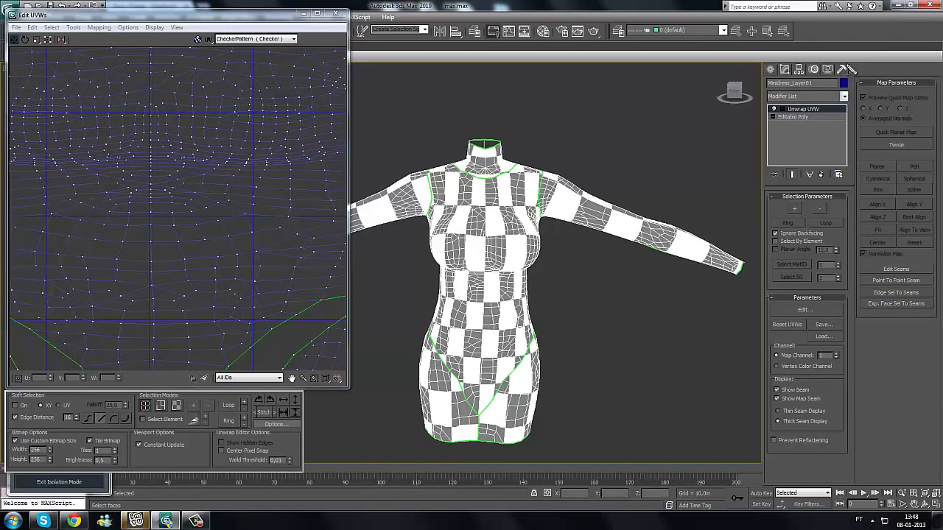
{"action": "mouse_move", "coordinate": [846, 64]}
{"action": "left_mouse_down"}
{"action": "mouse_move", "coordinate": [863, 77]}
{"action": "mouse_move", "coordinate": [866, 108]}
{"action": "mouse_move", "coordinate": [828, 84]}
{"action": "left_mouse_up"}
{"action": "key", "text": "Escape"}
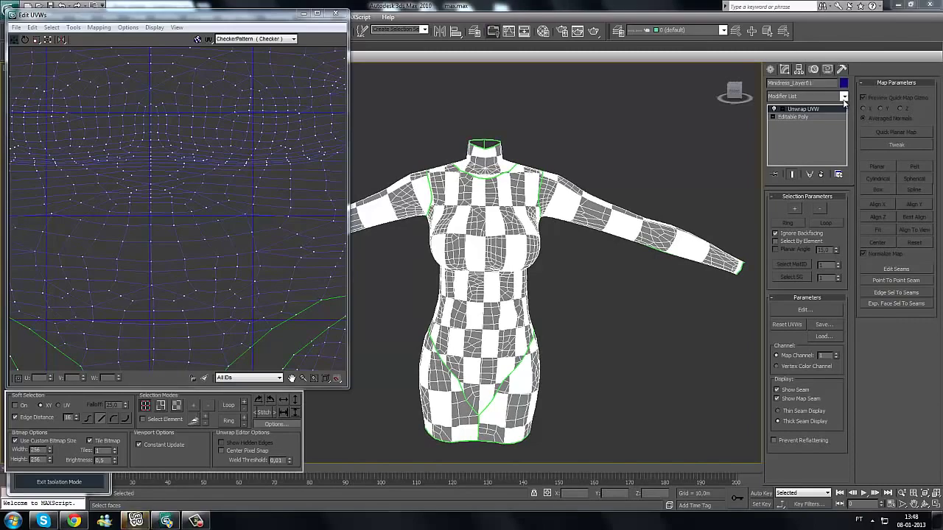
{"action": "left_click", "coordinate": [843, 98]}
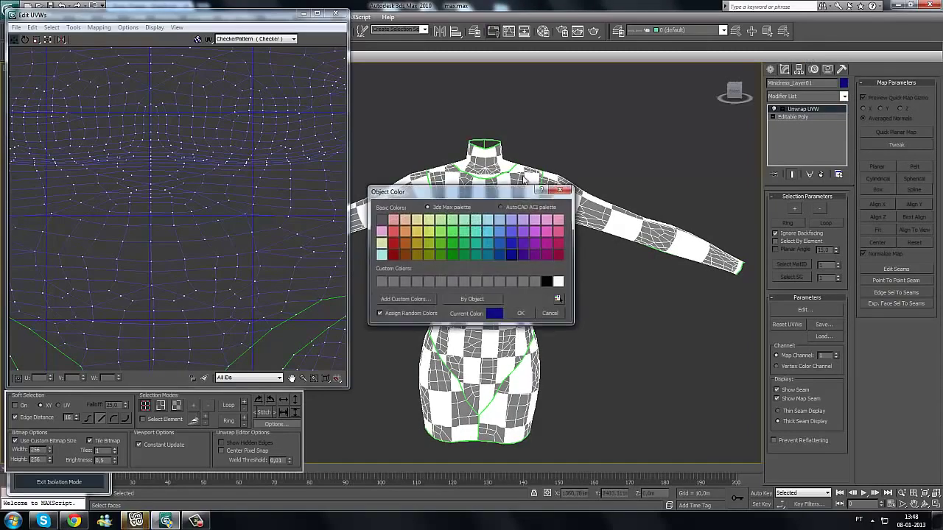
{"action": "left_click", "coordinate": [428, 232]}
{"action": "left_click", "coordinate": [520, 313]}
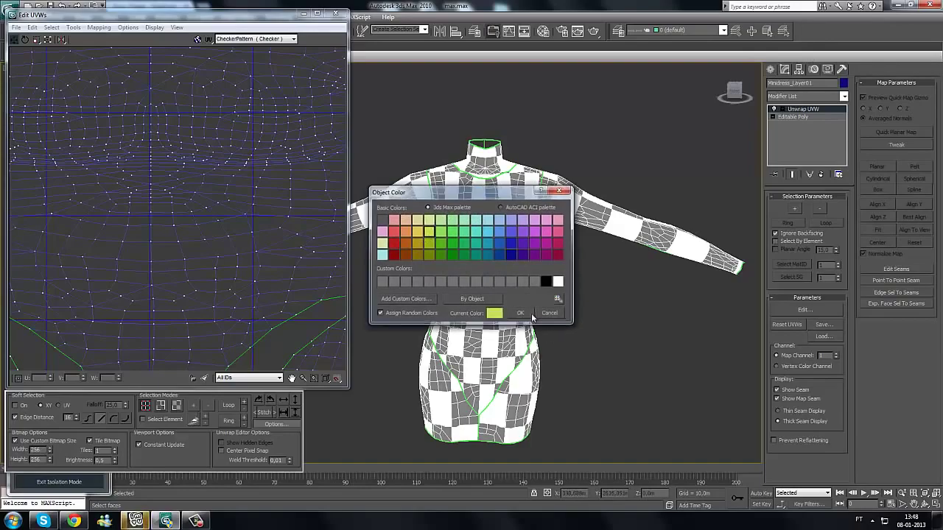
{"action": "middle_click_drag", "start_coordinate": [238, 216], "coordinate": [253, 230]}
{"action": "scroll", "coordinate": [252, 230], "scroll_direction": "down", "scroll_amount": 5}
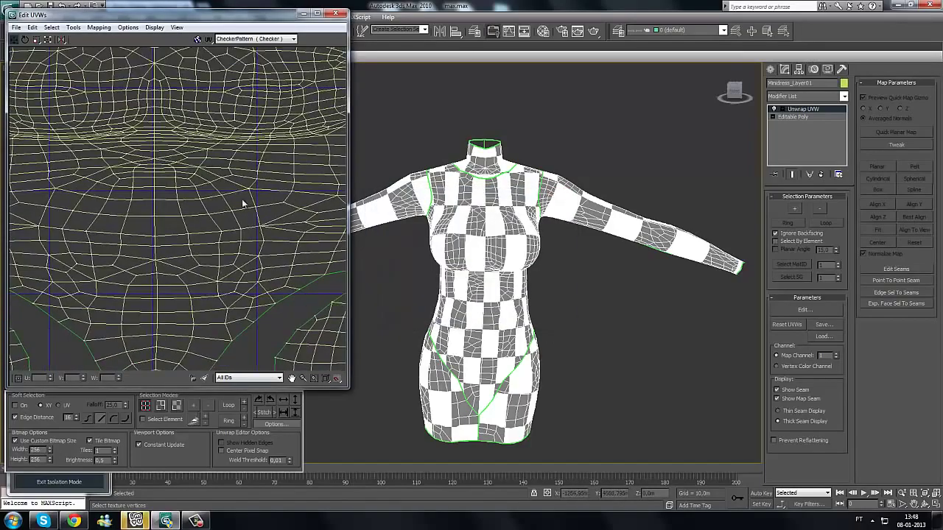
{"action": "scroll", "coordinate": [189, 199], "scroll_direction": "up", "scroll_amount": 6}
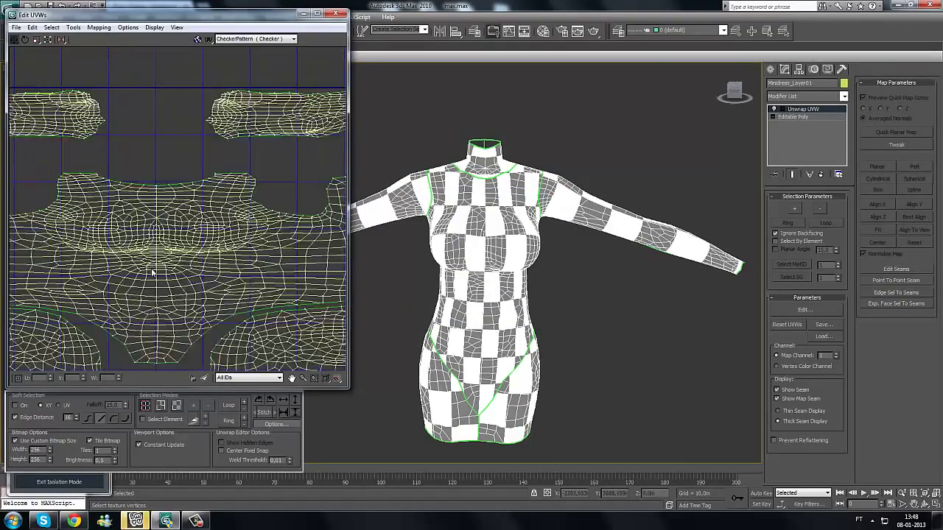
{"action": "scroll", "coordinate": [230, 247], "scroll_direction": "down", "scroll_amount": 4}
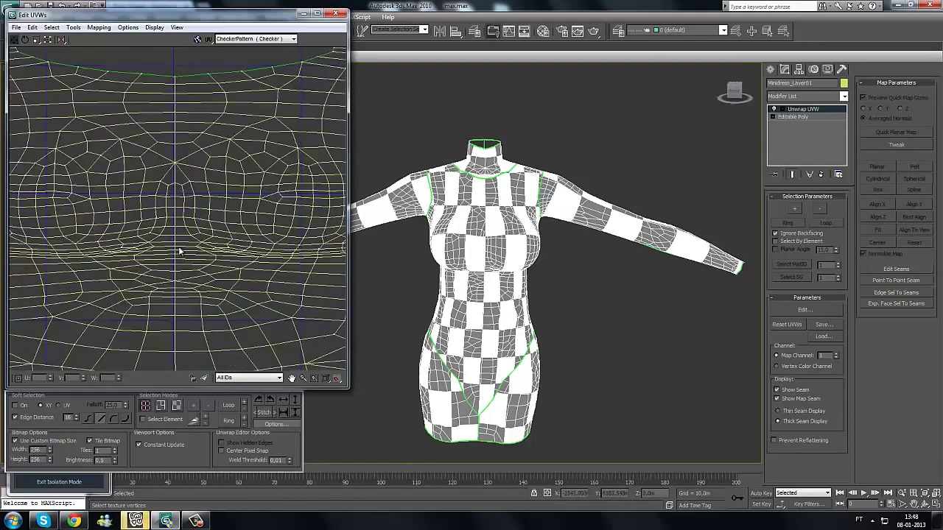
Step: Set the minidress's object colour to blue and inspect the UV pieces and hip seam edges
{"action": "left_click", "coordinate": [844, 85]}
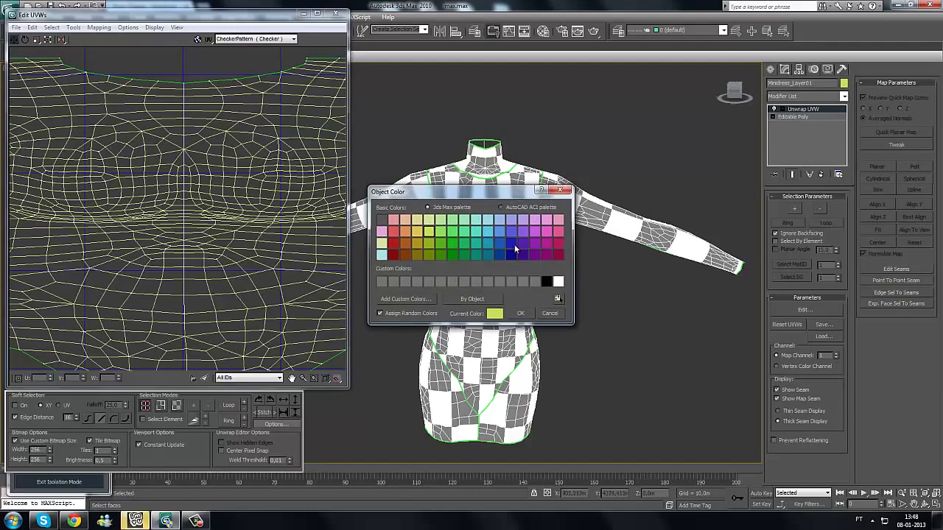
{"action": "left_click", "coordinate": [512, 244]}
{"action": "left_click", "coordinate": [520, 313]}
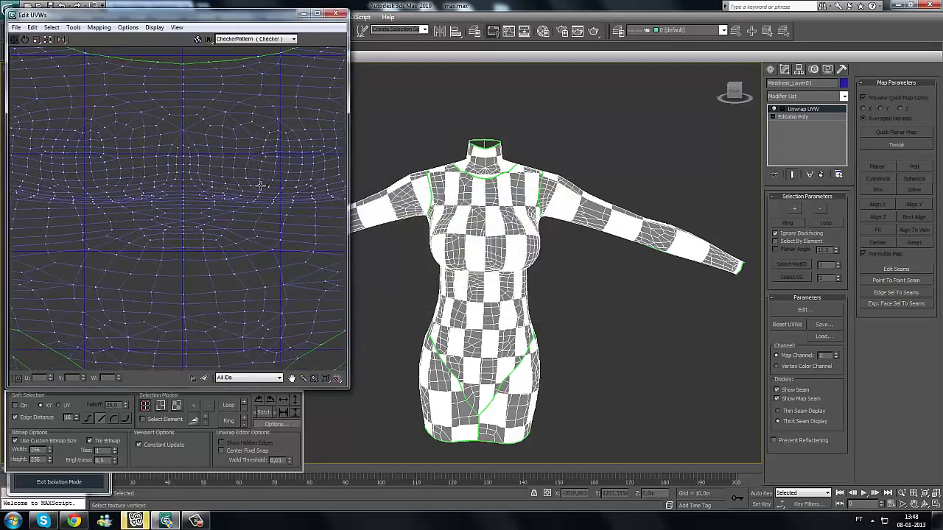
{"action": "scroll", "coordinate": [260, 185], "scroll_direction": "down", "scroll_amount": 4}
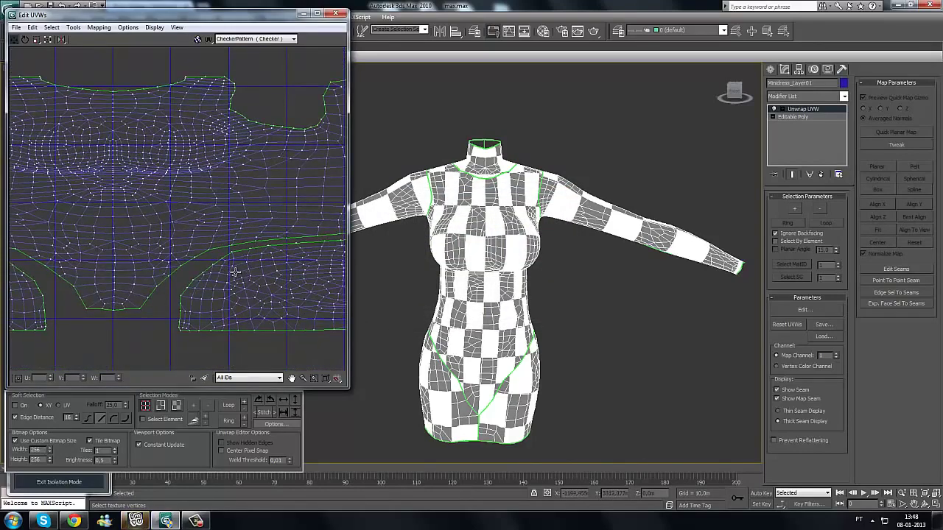
{"action": "scroll", "coordinate": [240, 273], "scroll_direction": "up", "scroll_amount": 4}
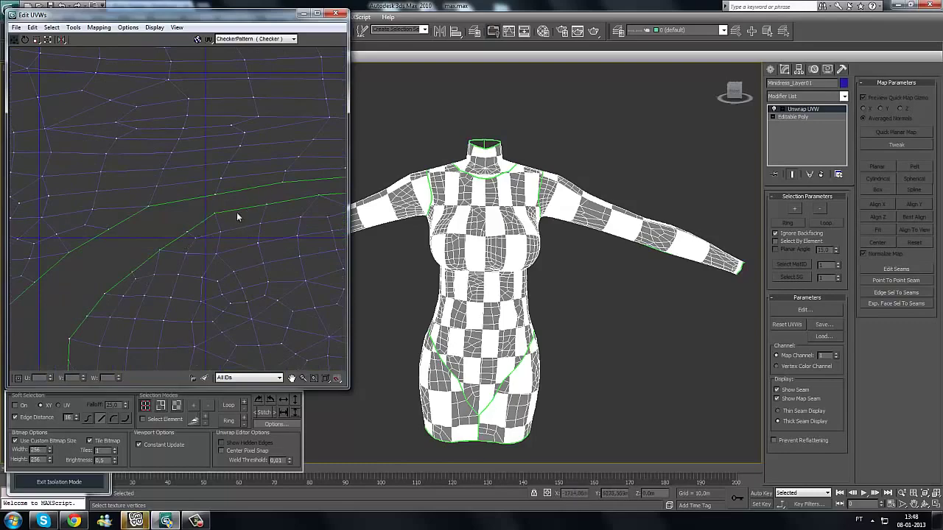
{"action": "scroll", "coordinate": [168, 197], "scroll_direction": "down", "scroll_amount": 3}
{"action": "middle_click_drag", "start_coordinate": [534, 279], "coordinate": [562, 289]}
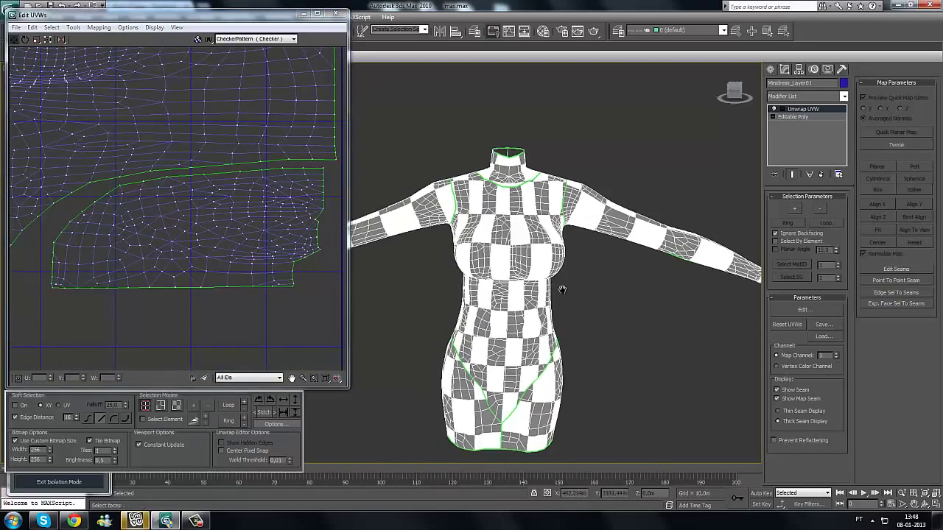
Step: Load the striped bitmap asdsad.jpg from the 10.Latest_Works folder as the diffuse map of material 02 - Default
{"action": "key", "text": "m"}
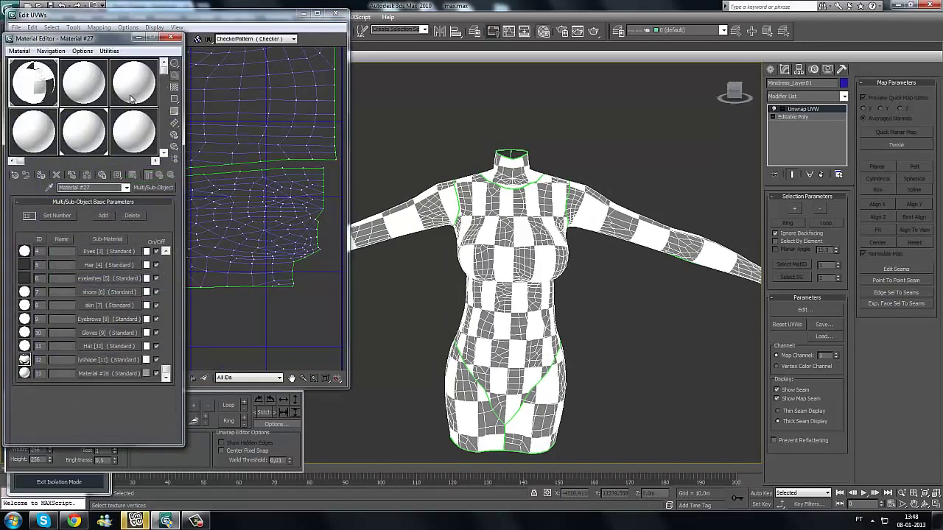
{"action": "left_click", "coordinate": [97, 71]}
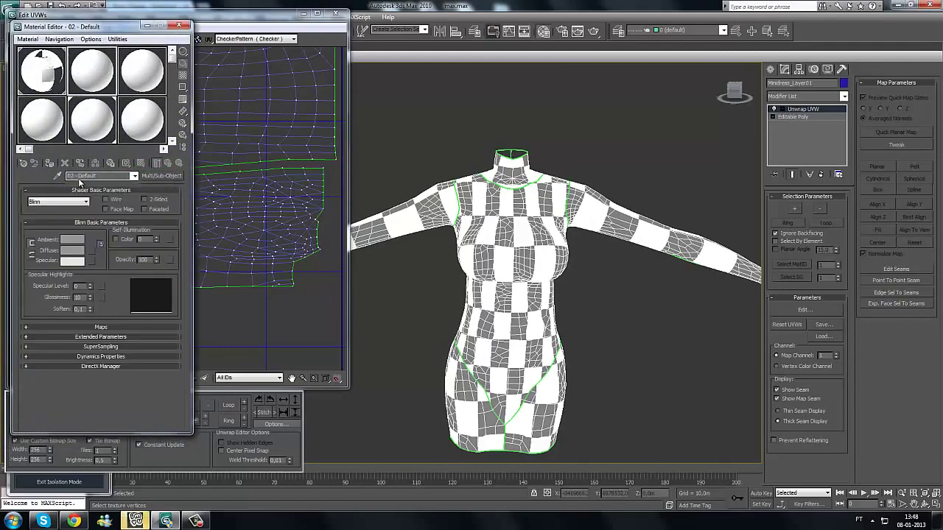
{"action": "left_click", "coordinate": [89, 251]}
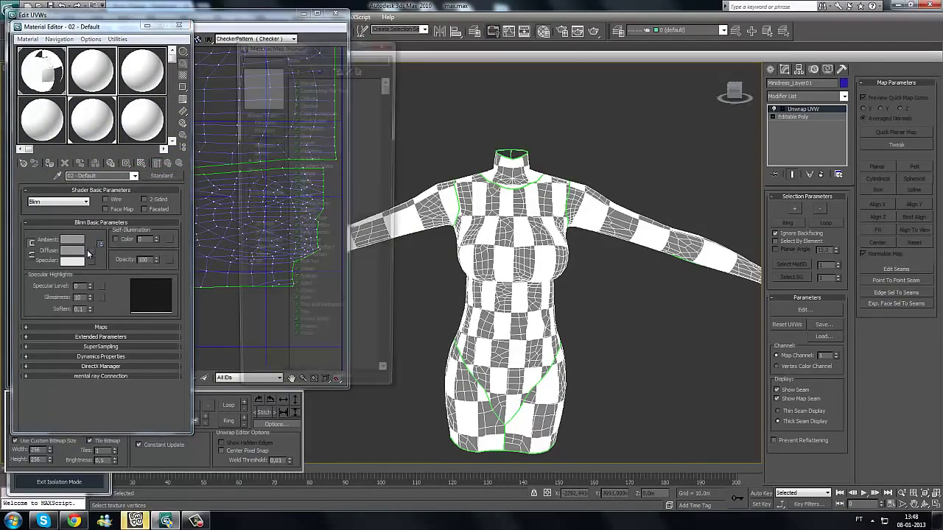
{"action": "double_click", "coordinate": [300, 79]}
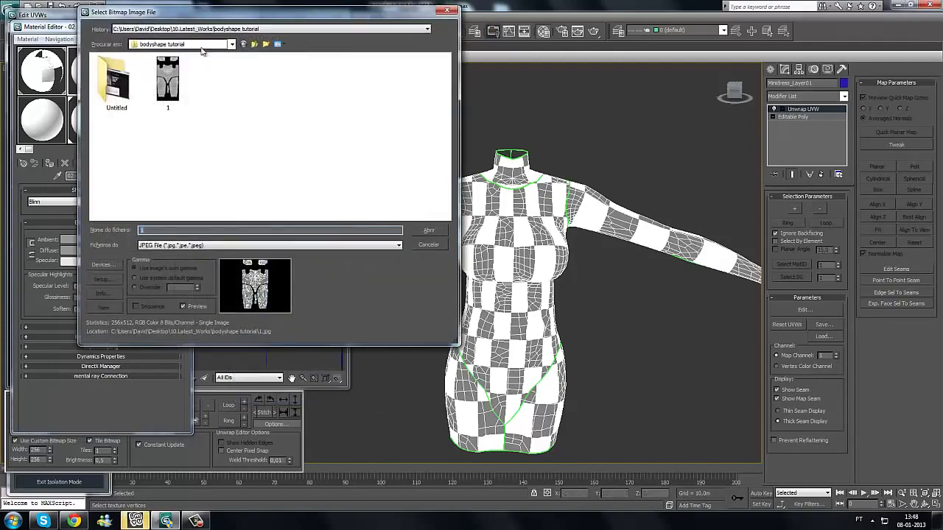
{"action": "left_click", "coordinate": [254, 44]}
{"action": "left_click", "coordinate": [221, 171]}
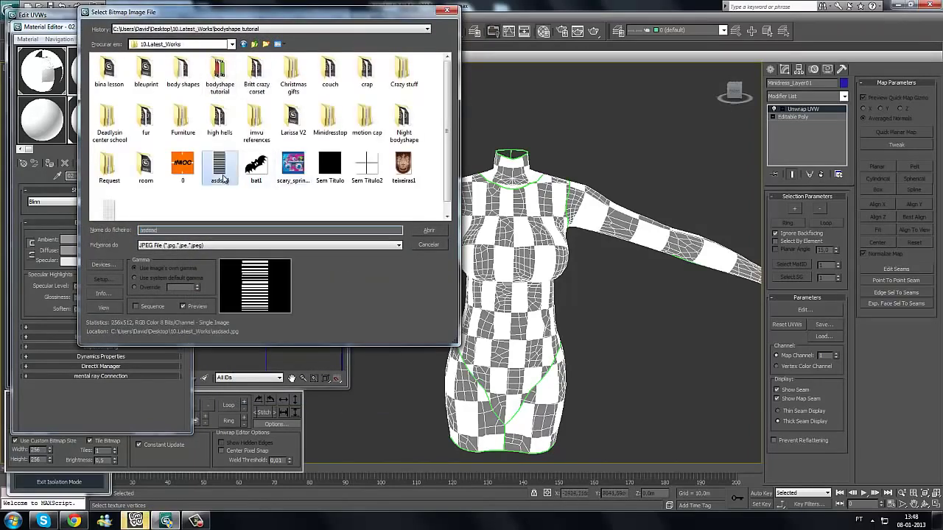
{"action": "double_click", "coordinate": [222, 180]}
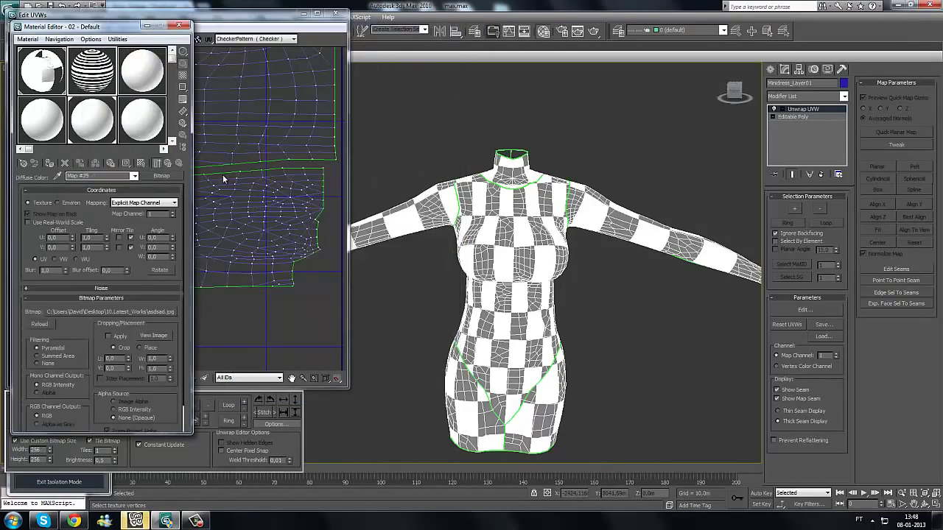
Step: Examine the stripe map in an enlarged material preview, then close the preview
{"action": "double_click", "coordinate": [107, 90]}
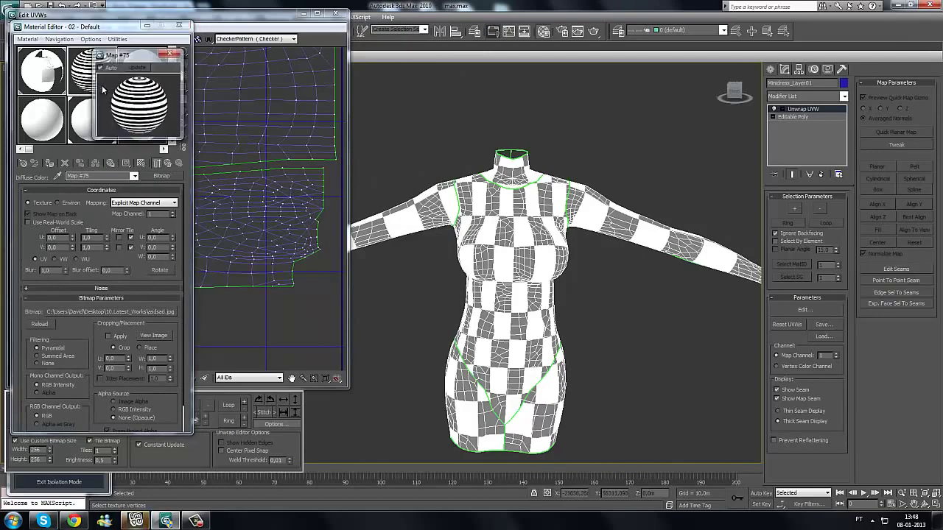
{"action": "left_click_drag", "start_coordinate": [204, 238], "coordinate": [363, 321]}
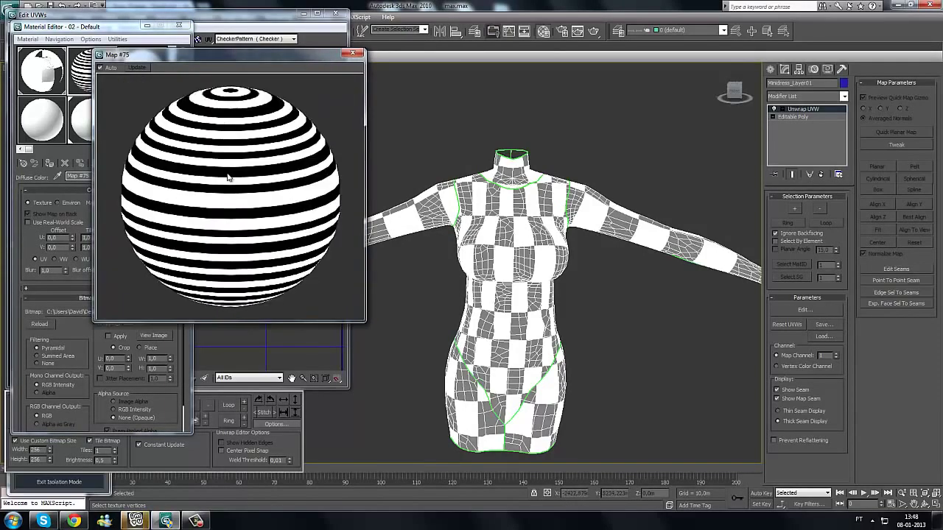
{"action": "left_click_drag", "start_coordinate": [241, 57], "coordinate": [207, 35]}
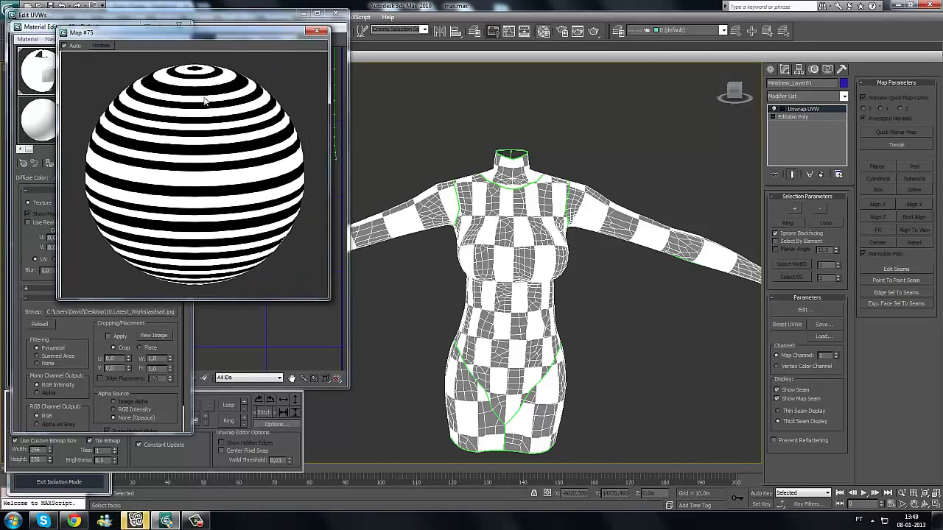
{"action": "left_click_drag", "start_coordinate": [192, 36], "coordinate": [196, 91]}
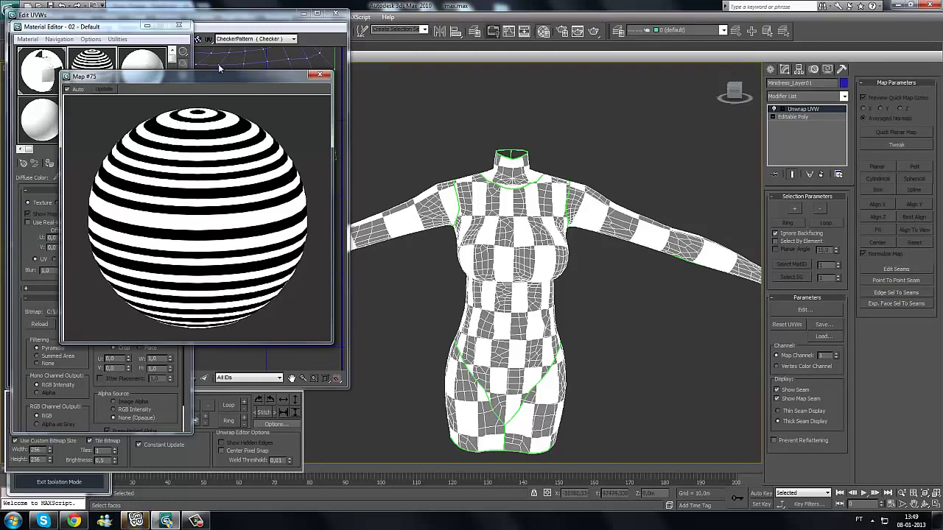
{"action": "left_click_drag", "start_coordinate": [147, 76], "coordinate": [218, 54]}
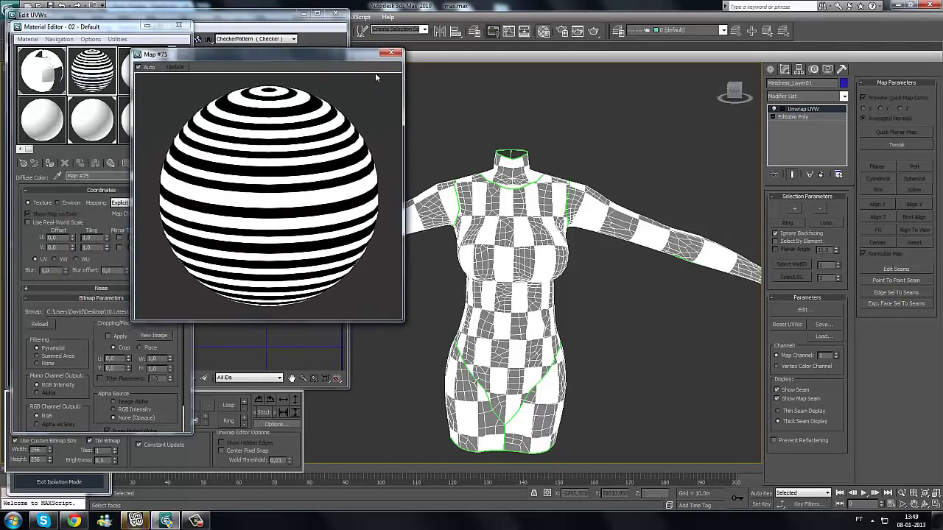
{"action": "left_click", "coordinate": [391, 54]}
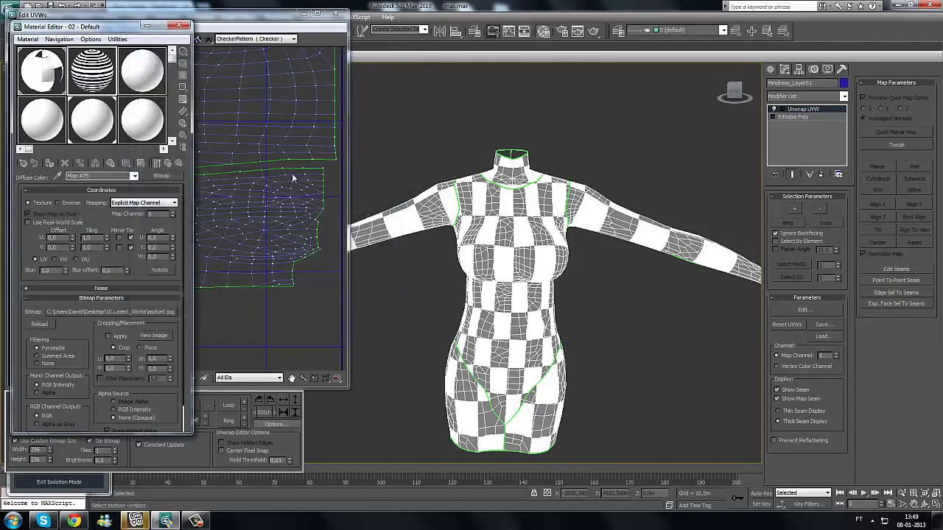
Step: Assign the striped material to the minidress, show its map in the viewport and close the Material Editor
{"action": "middle_click_drag", "start_coordinate": [511, 285], "coordinate": [539, 295]}
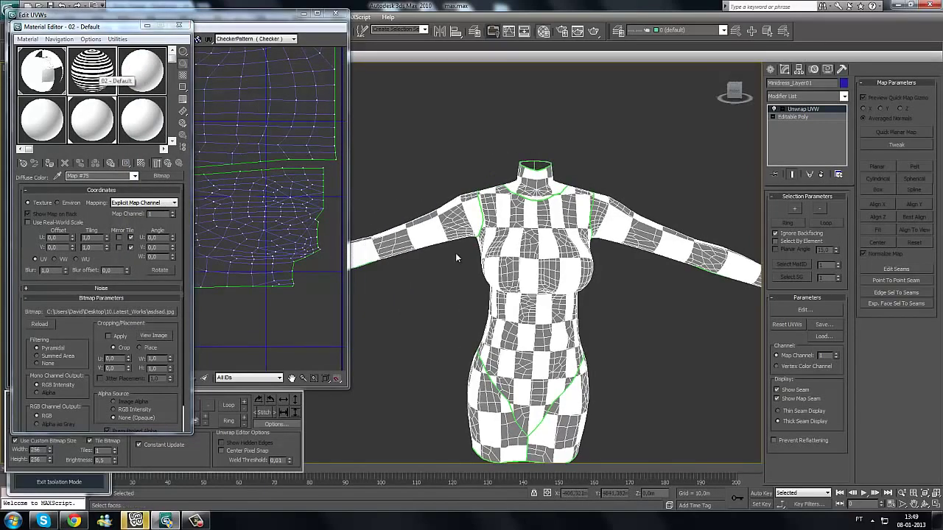
{"action": "middle_click_drag", "start_coordinate": [474, 232], "coordinate": [466, 206]}
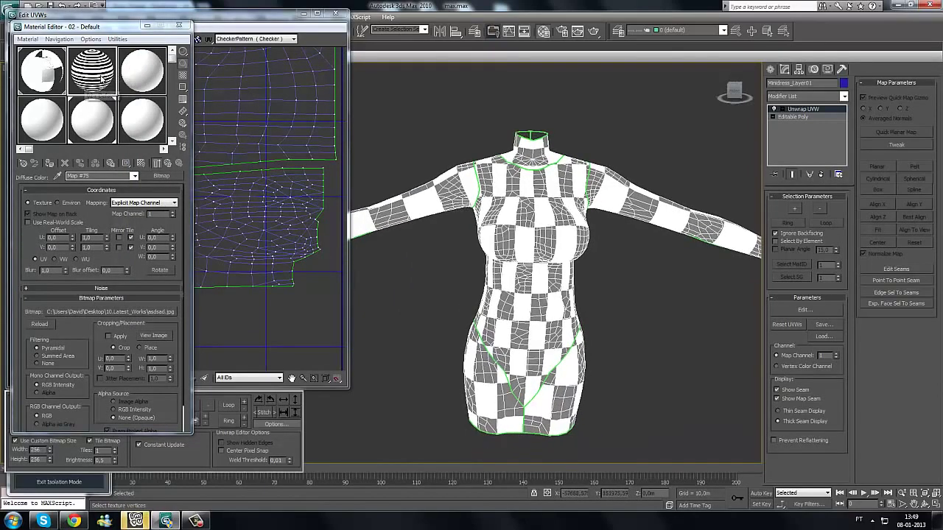
{"action": "left_click_drag", "start_coordinate": [291, 171], "coordinate": [498, 235]}
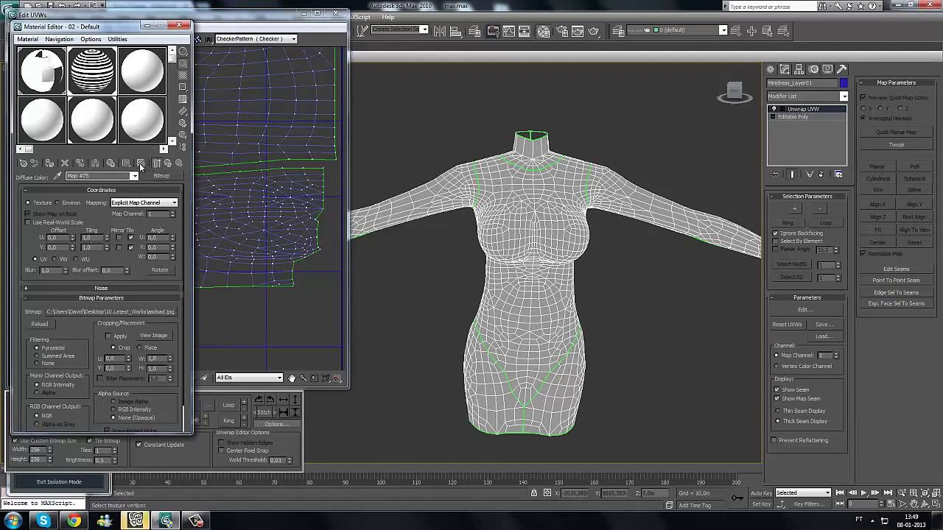
{"action": "left_click", "coordinate": [141, 163]}
{"action": "middle_click_drag", "start_coordinate": [444, 169], "coordinate": [443, 162]}
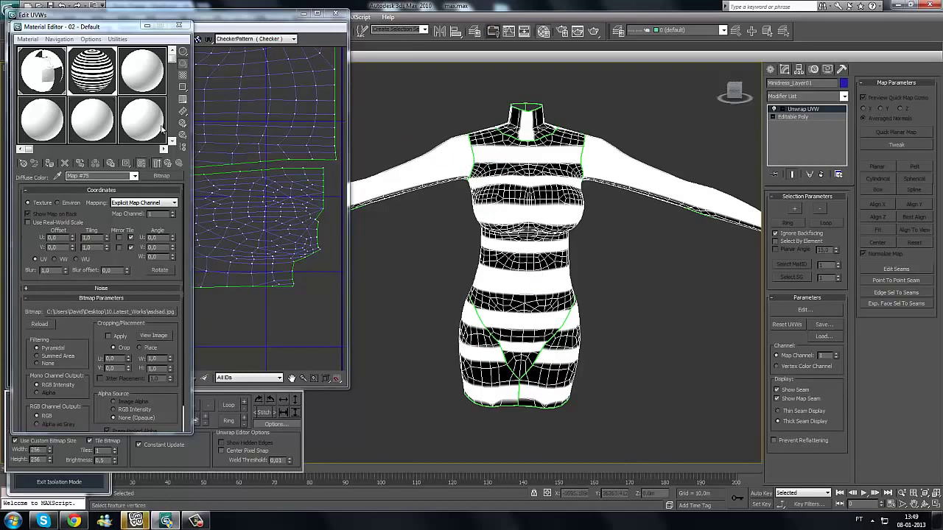
{"action": "left_click_drag", "start_coordinate": [133, 26], "coordinate": [142, 39]}
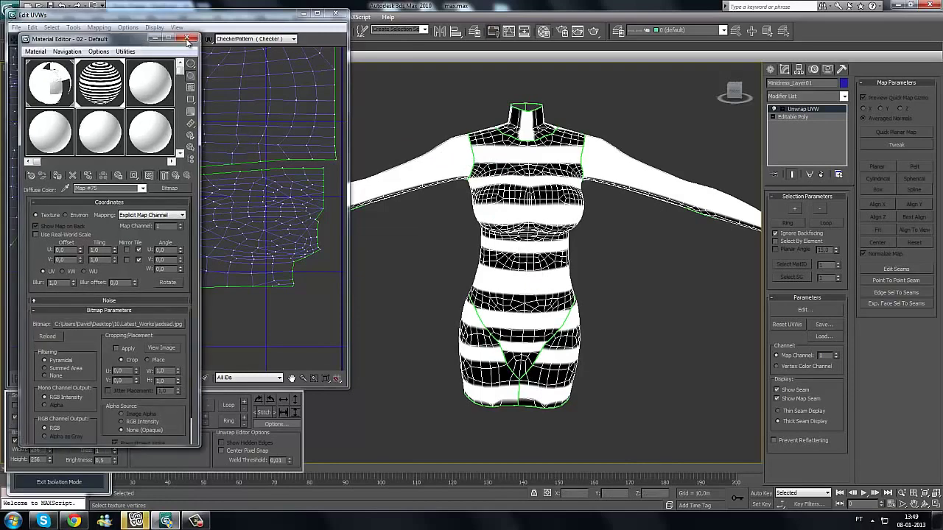
{"action": "left_click", "coordinate": [187, 39]}
Step: Examine how the stripes line up across the dress's centre back and waist seams from behind
{"action": "middle_click_drag", "start_coordinate": [570, 286], "coordinate": [522, 256], "text": "alt"}
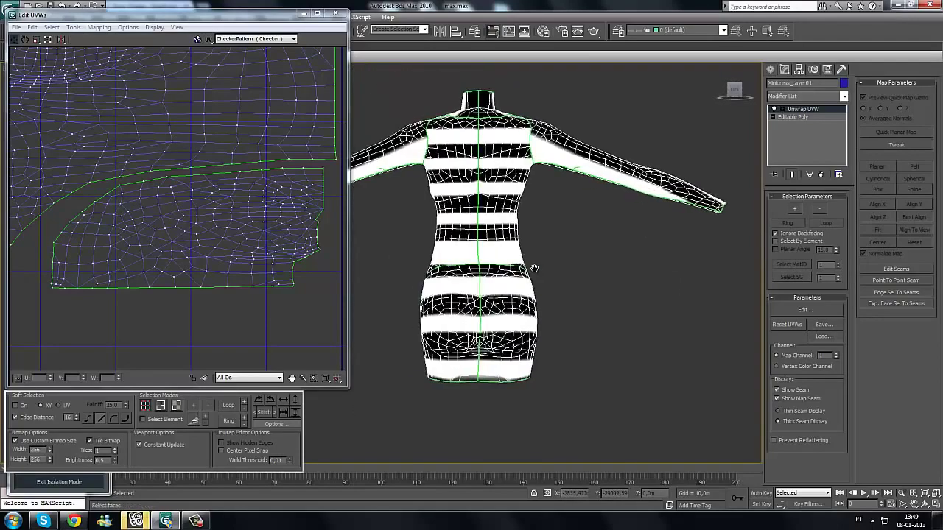
{"action": "scroll", "coordinate": [523, 255], "scroll_direction": "up", "scroll_amount": 8}
{"action": "scroll", "coordinate": [522, 255], "scroll_direction": "down", "scroll_amount": 3}
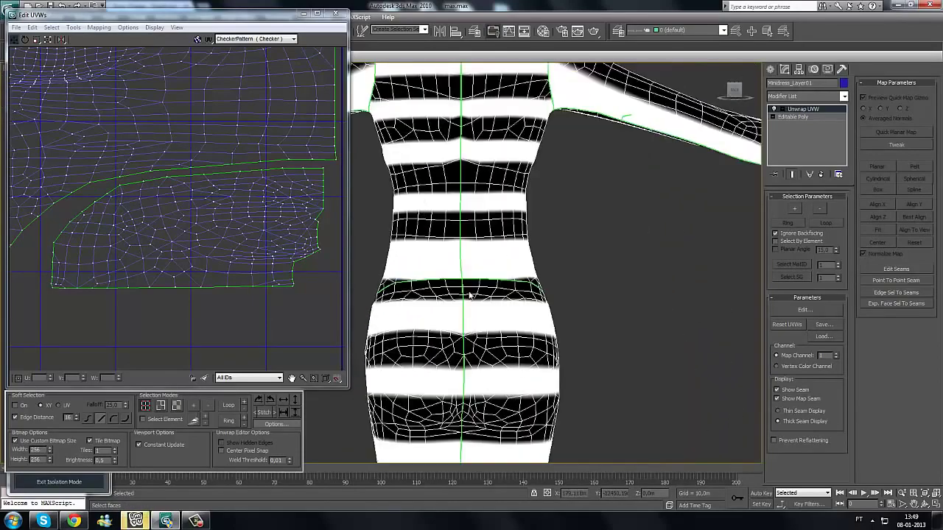
{"action": "scroll", "coordinate": [390, 194], "scroll_direction": "down", "scroll_amount": 2}
{"action": "middle_click_drag", "start_coordinate": [421, 262], "coordinate": [423, 254]}
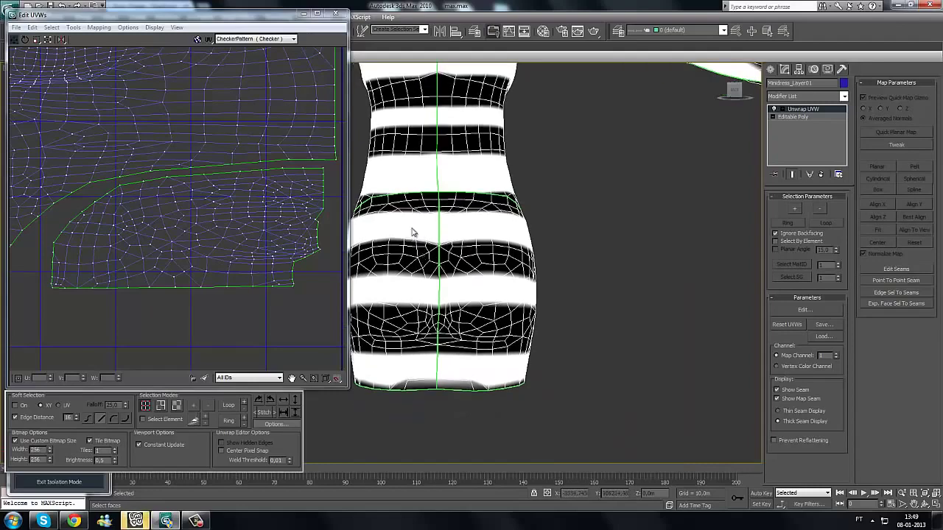
{"action": "scroll", "coordinate": [436, 272], "scroll_direction": "up", "scroll_amount": 3}
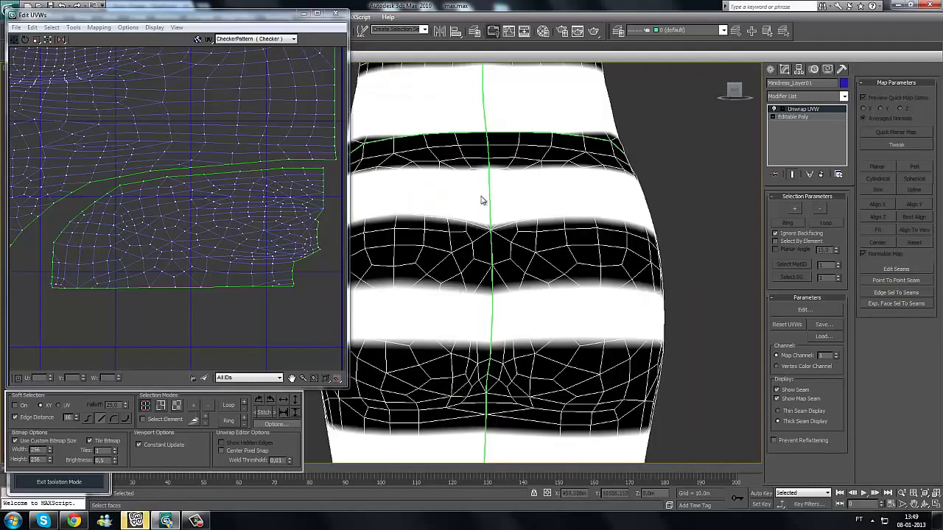
{"action": "scroll", "coordinate": [483, 261], "scroll_direction": "down", "scroll_amount": 3}
{"action": "middle_click_drag", "start_coordinate": [466, 262], "coordinate": [485, 238]}
Step: Examine the stripe alignment along the dress's side and across the front hip seams
{"action": "middle_click_drag", "start_coordinate": [560, 333], "coordinate": [477, 326], "text": "alt"}
{"action": "middle_click_drag", "start_coordinate": [483, 229], "coordinate": [666, 323]}
{"action": "middle_click_drag", "start_coordinate": [626, 321], "coordinate": [460, 315], "text": "alt"}
{"action": "middle_click_drag", "start_coordinate": [655, 295], "coordinate": [663, 297]}
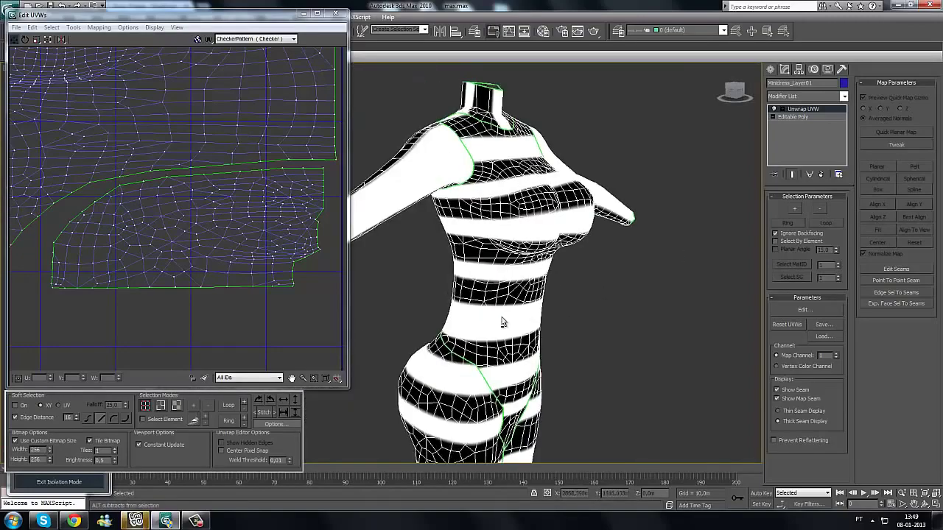
{"action": "middle_click_drag", "start_coordinate": [503, 322], "coordinate": [456, 322], "text": "alt"}
{"action": "middle_click_drag", "start_coordinate": [538, 346], "coordinate": [566, 185]}
{"action": "middle_click_drag", "start_coordinate": [548, 248], "coordinate": [520, 249], "text": "alt"}
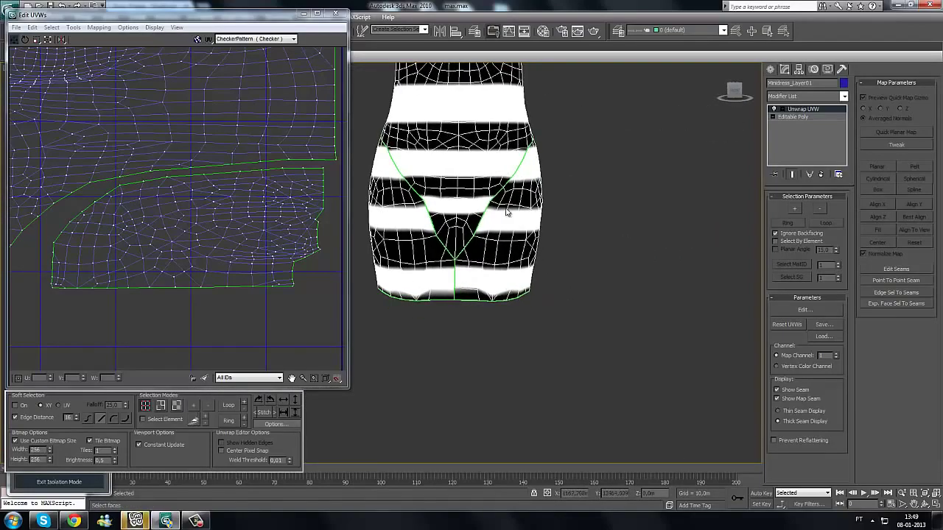
Step: Examine how the stripes run across the dress's front, from the hip seams up to the waist and bust
{"action": "mouse_move", "coordinate": [452, 139]}
{"action": "left_mouse_down"}
{"action": "mouse_move", "coordinate": [519, 258]}
{"action": "mouse_move", "coordinate": [460, 291]}
{"action": "mouse_move", "coordinate": [448, 252]}
{"action": "left_mouse_up"}
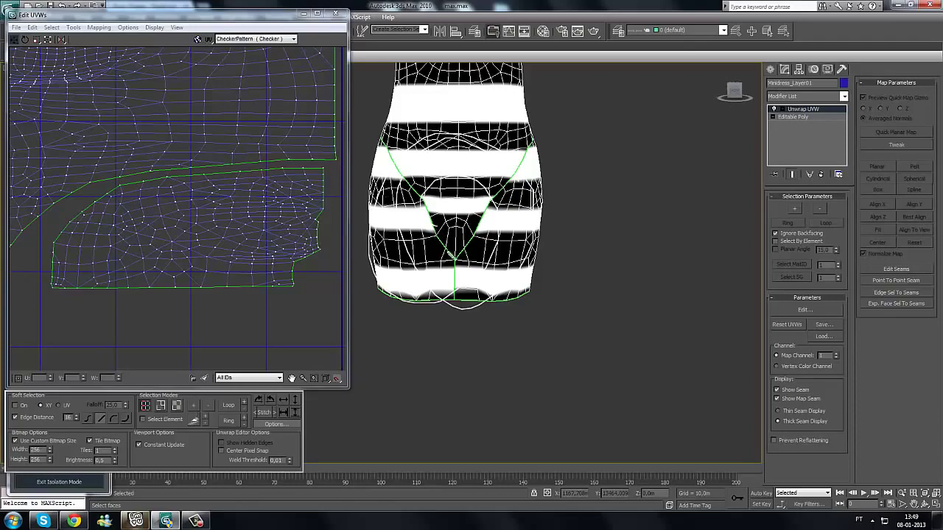
{"action": "middle_click_drag", "start_coordinate": [489, 295], "coordinate": [508, 275], "text": "alt"}
{"action": "mouse_move", "coordinate": [589, 199]}
{"action": "middle_mouse_down", "text": "alt"}
{"action": "mouse_move", "coordinate": [494, 232]}
{"action": "mouse_move", "coordinate": [631, 216]}
{"action": "mouse_move", "coordinate": [572, 245]}
{"action": "middle_mouse_up", "text": "alt"}
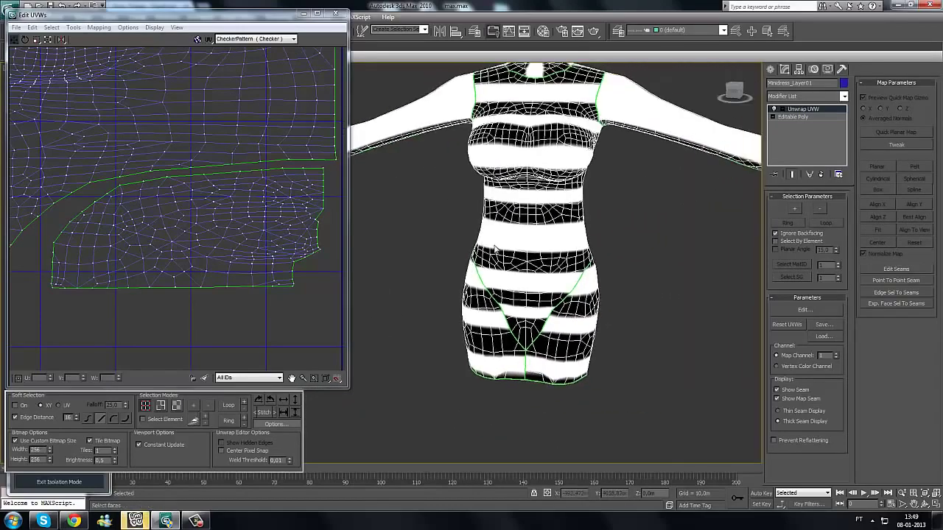
{"action": "scroll", "coordinate": [452, 254], "scroll_direction": "up", "scroll_amount": 3}
{"action": "key", "text": "ctrl+shift+d"}
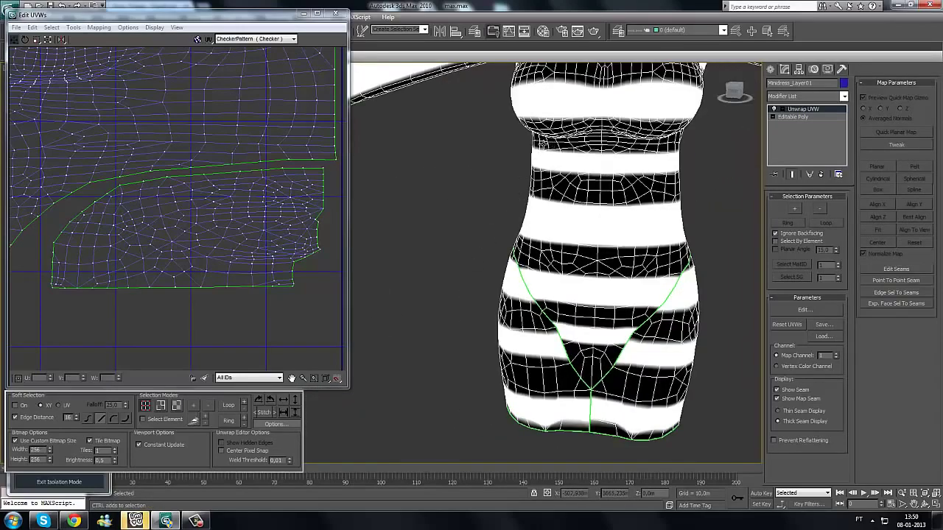
{"action": "middle_click_drag", "start_coordinate": [543, 144], "coordinate": [576, 232]}
{"action": "middle_click_drag", "start_coordinate": [534, 249], "coordinate": [556, 282]}
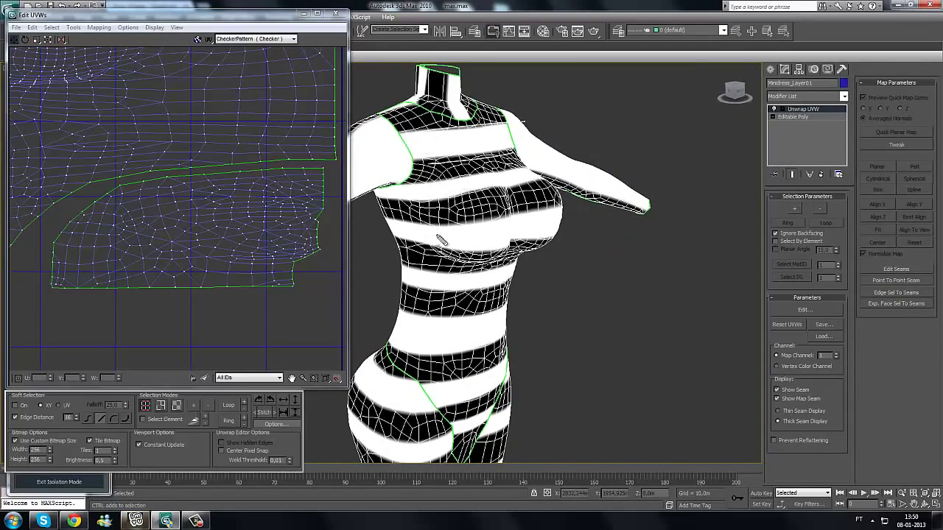
Step: Examine how the stripes curve around the bust and waist from three-quarter views on both sides
{"action": "mouse_move", "coordinate": [399, 222]}
{"action": "left_mouse_down"}
{"action": "mouse_move", "coordinate": [485, 227]}
{"action": "mouse_move", "coordinate": [587, 212]}
{"action": "left_mouse_up"}
{"action": "left_click_drag", "start_coordinate": [411, 255], "coordinate": [603, 247]}
{"action": "left_click_drag", "start_coordinate": [400, 314], "coordinate": [495, 310]}
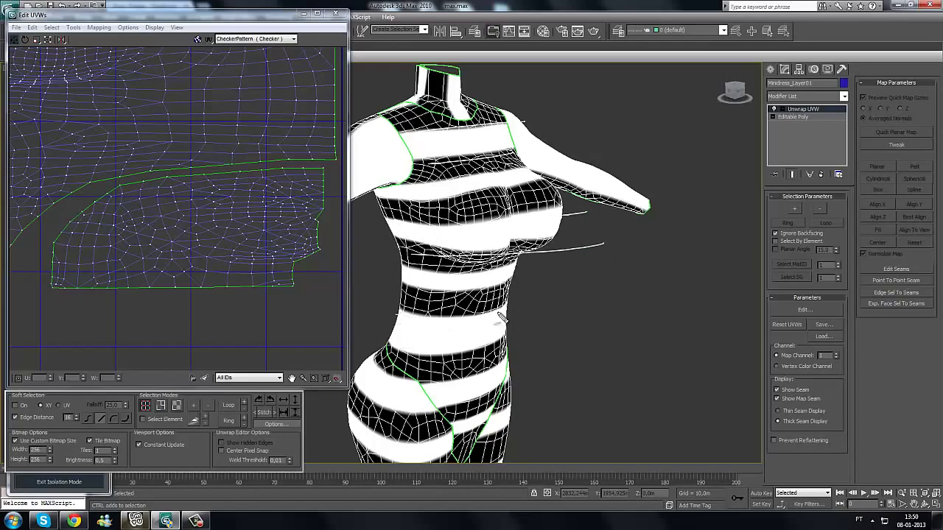
{"action": "left_click_drag", "start_coordinate": [396, 316], "coordinate": [397, 333]}
{"action": "key", "text": "Escape"}
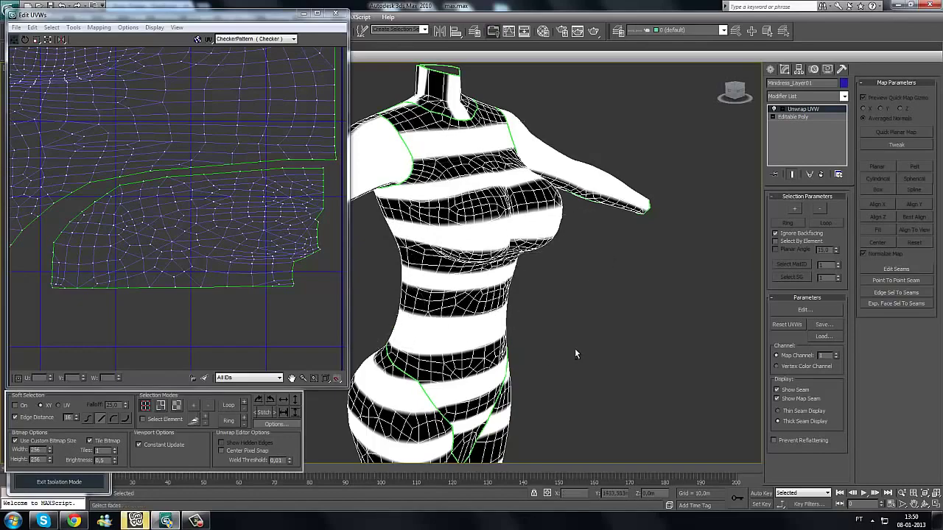
{"action": "middle_click_drag", "start_coordinate": [574, 348], "coordinate": [466, 349], "text": "alt"}
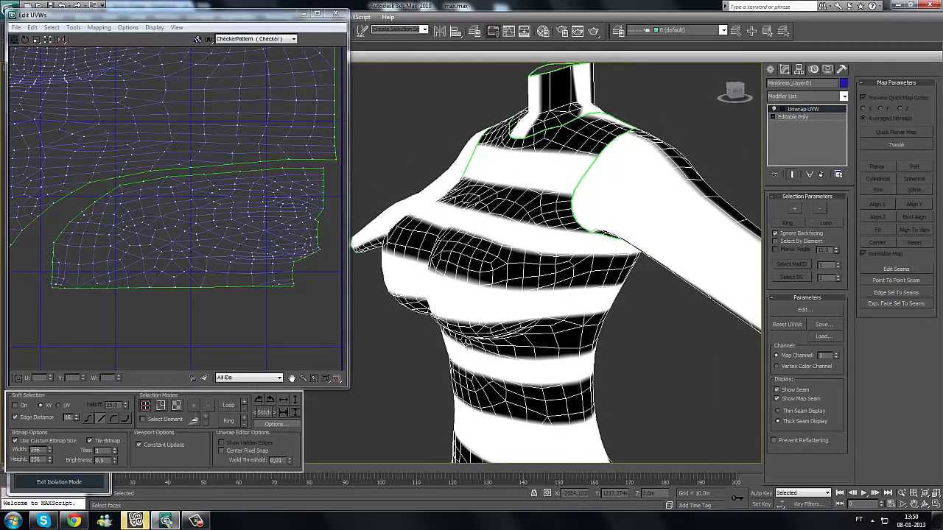
{"action": "scroll", "coordinate": [497, 329], "scroll_direction": "down", "scroll_amount": 3}
{"action": "middle_click_drag", "start_coordinate": [497, 329], "coordinate": [497, 299], "text": "alt"}
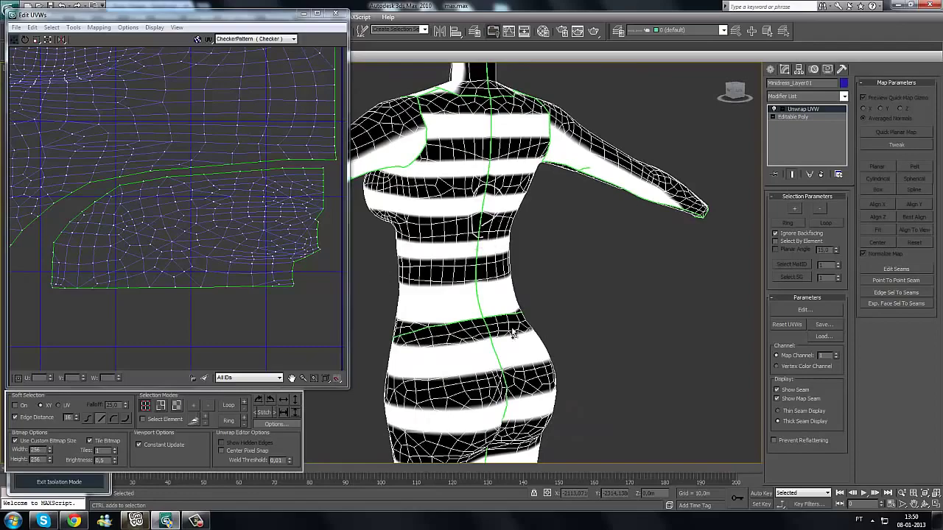
Step: Inspect the stripes over the back waist seam and hips, and compare them with the dress's full front
{"action": "middle_click_drag", "start_coordinate": [467, 451], "coordinate": [465, 347]}
{"action": "middle_click_drag", "start_coordinate": [525, 338], "coordinate": [476, 330], "text": "alt"}
{"action": "scroll", "coordinate": [553, 335], "scroll_direction": "up", "scroll_amount": 5}
{"action": "scroll", "coordinate": [506, 286], "scroll_direction": "down", "scroll_amount": 3}
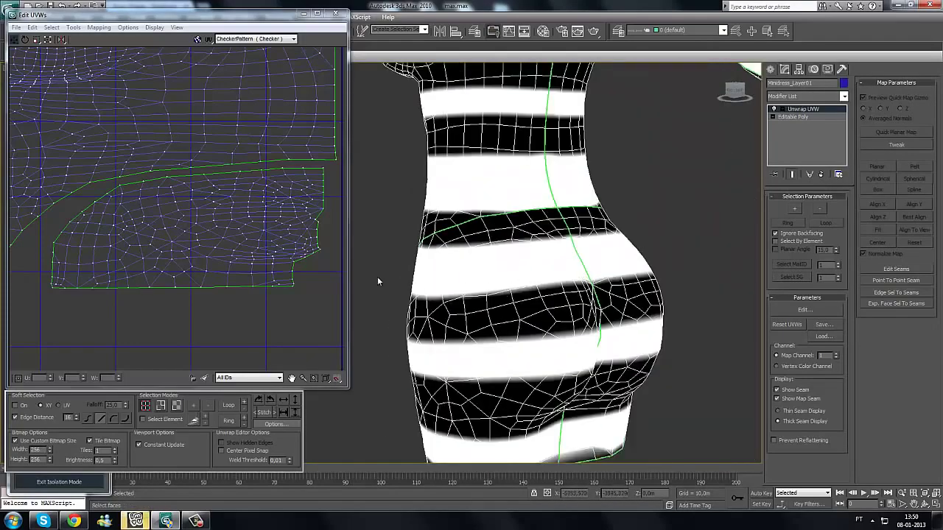
{"action": "middle_click_drag", "start_coordinate": [377, 282], "coordinate": [483, 324], "text": "alt"}
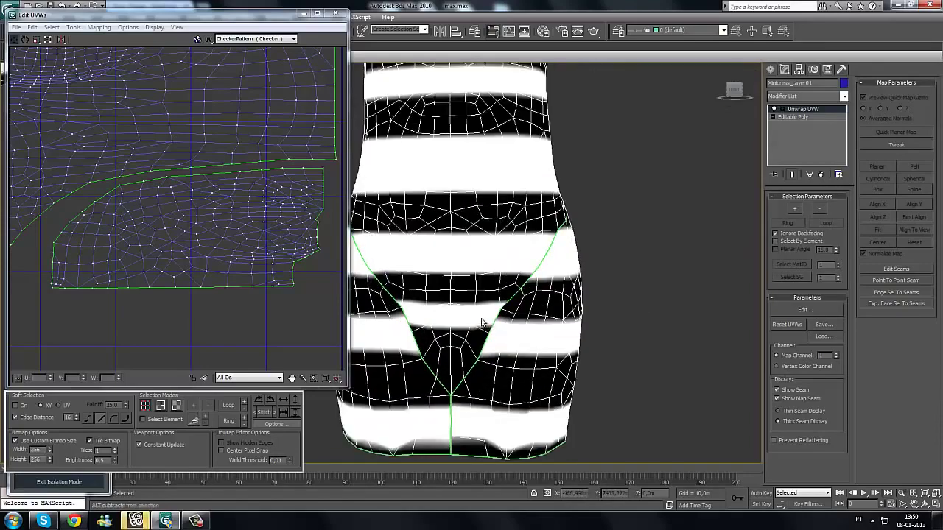
{"action": "scroll", "coordinate": [482, 324], "scroll_direction": "down", "scroll_amount": 3}
{"action": "scroll", "coordinate": [259, 320], "scroll_direction": "down", "scroll_amount": 2}
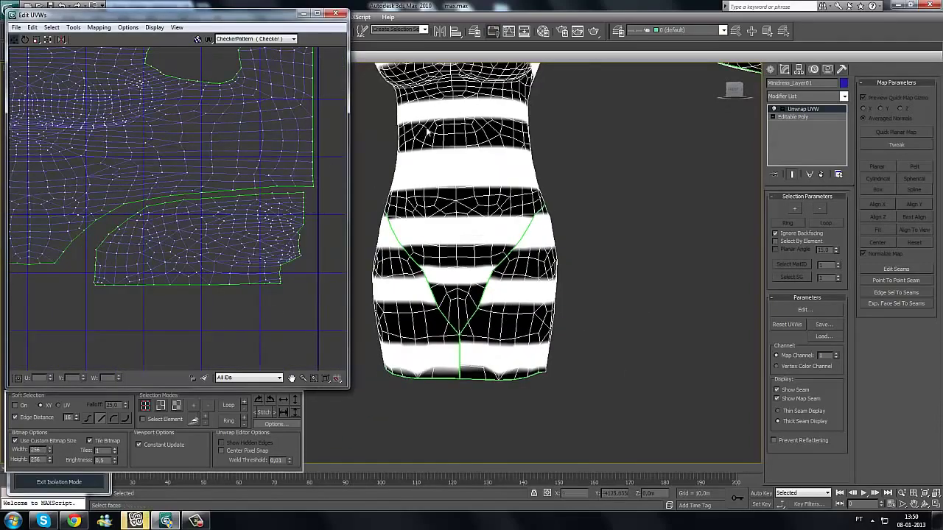
{"action": "scroll", "coordinate": [447, 204], "scroll_direction": "down", "scroll_amount": 5}
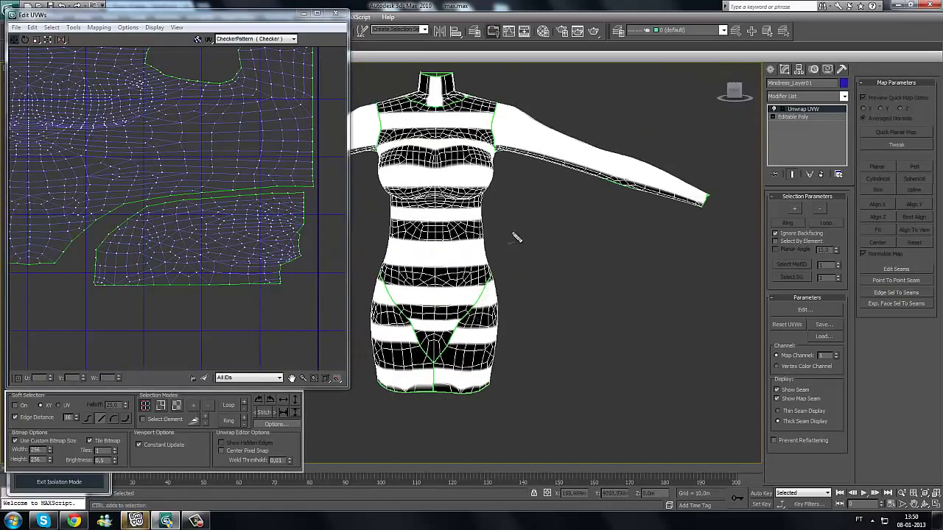
{"action": "middle_click_drag", "start_coordinate": [477, 289], "coordinate": [500, 311]}
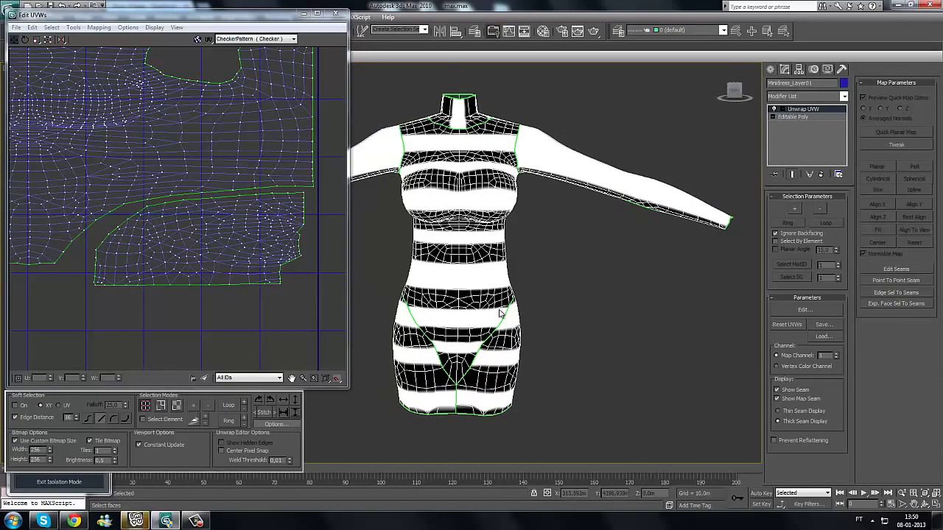
Step: Examine the bodice and skirt islands in the UV editor, especially the skirt island's outer edge and hem
{"action": "scroll", "coordinate": [247, 295], "scroll_direction": "down", "scroll_amount": 3}
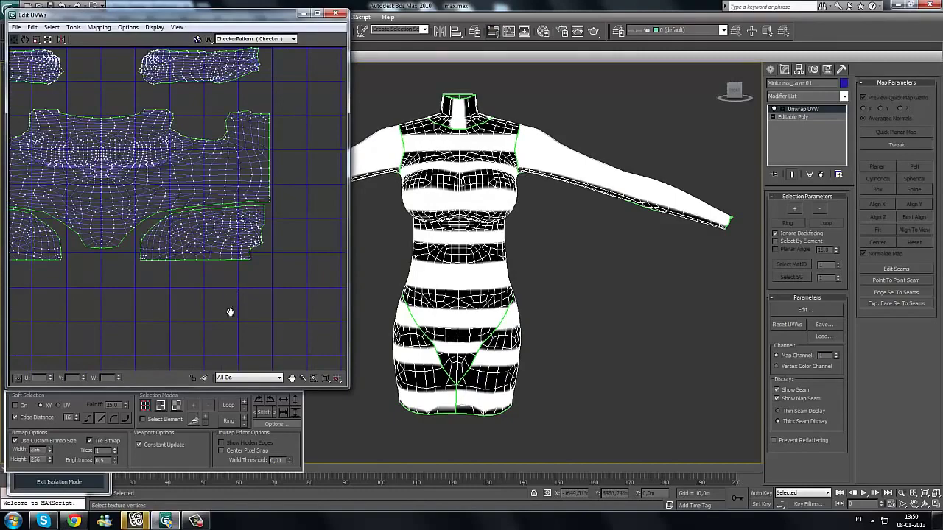
{"action": "middle_click_drag", "start_coordinate": [230, 312], "coordinate": [230, 352]}
{"action": "left_click_drag", "start_coordinate": [189, 17], "coordinate": [212, 15]}
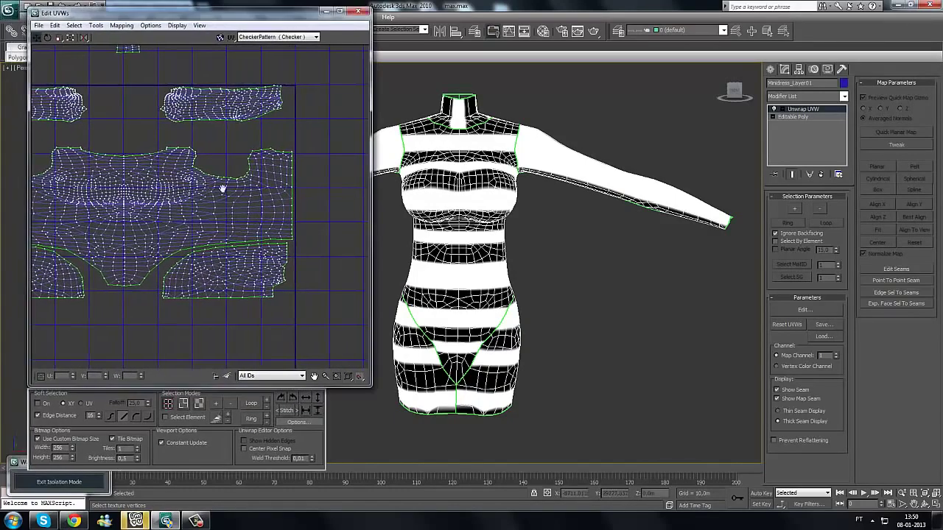
{"action": "middle_click_drag", "start_coordinate": [221, 190], "coordinate": [288, 180]}
{"action": "scroll", "coordinate": [230, 264], "scroll_direction": "up", "scroll_amount": 6}
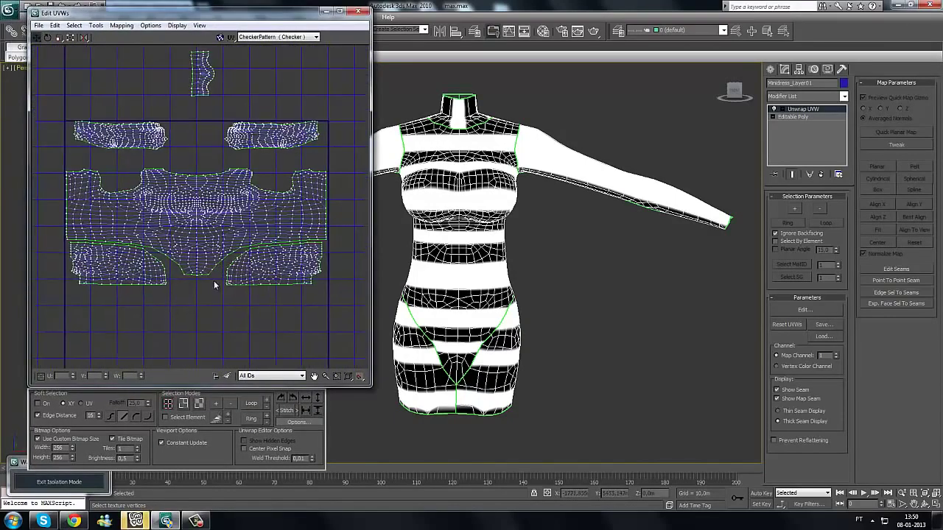
{"action": "scroll", "coordinate": [294, 256], "scroll_direction": "up", "scroll_amount": 3}
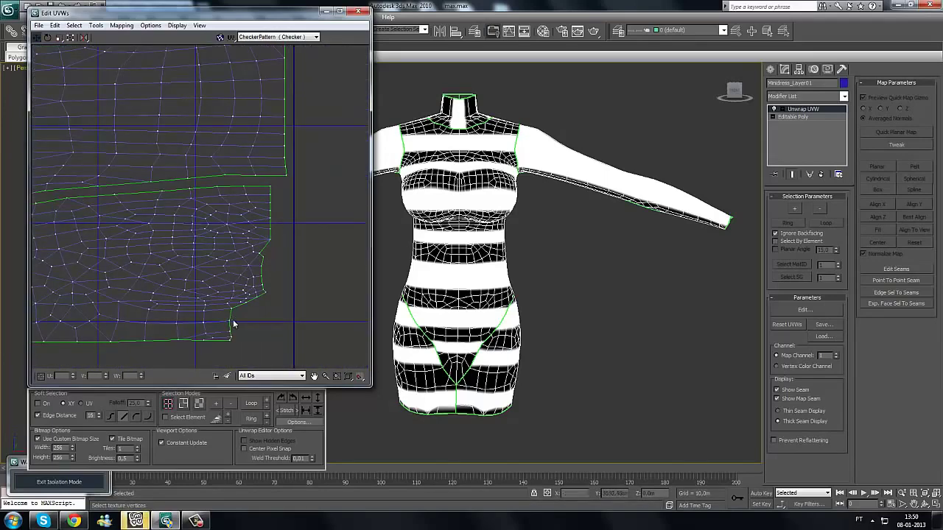
{"action": "middle_click_drag", "start_coordinate": [72, 315], "coordinate": [290, 296]}
{"action": "scroll", "coordinate": [287, 295], "scroll_direction": "down", "scroll_amount": 3}
{"action": "middle_click_drag", "start_coordinate": [189, 288], "coordinate": [230, 288]}
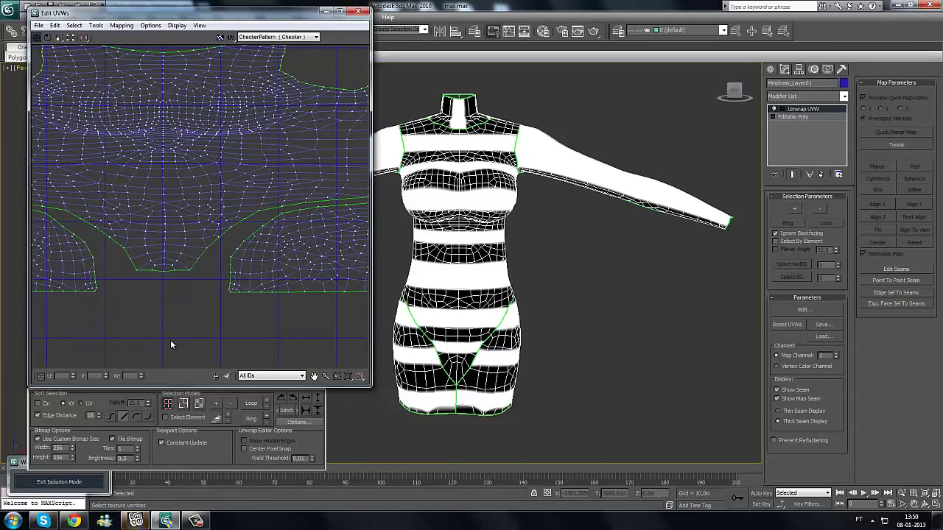
{"action": "scroll", "coordinate": [196, 286], "scroll_direction": "up", "scroll_amount": 5}
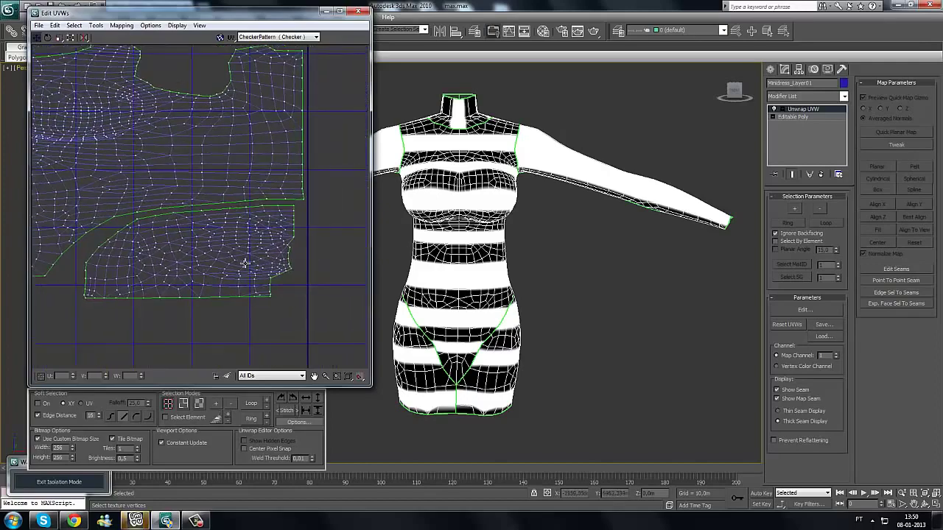
{"action": "middle_click_drag", "start_coordinate": [278, 314], "coordinate": [211, 292]}
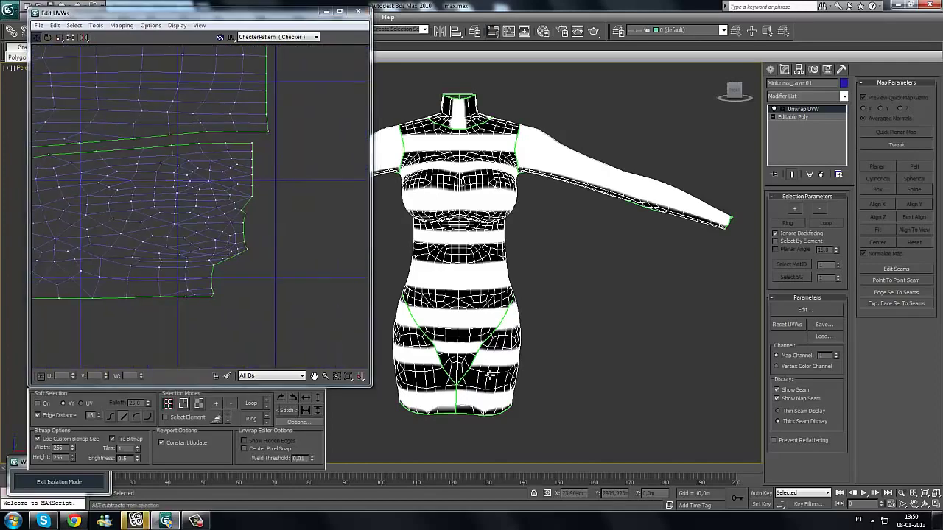
Step: Compare the stripes along the skirt's centre back seam with the matching edge of the skirt's UV island
{"action": "middle_click_drag", "start_coordinate": [442, 368], "coordinate": [894, 376], "text": "alt"}
{"action": "middle_click_drag", "start_coordinate": [635, 386], "coordinate": [707, 382], "text": "alt"}
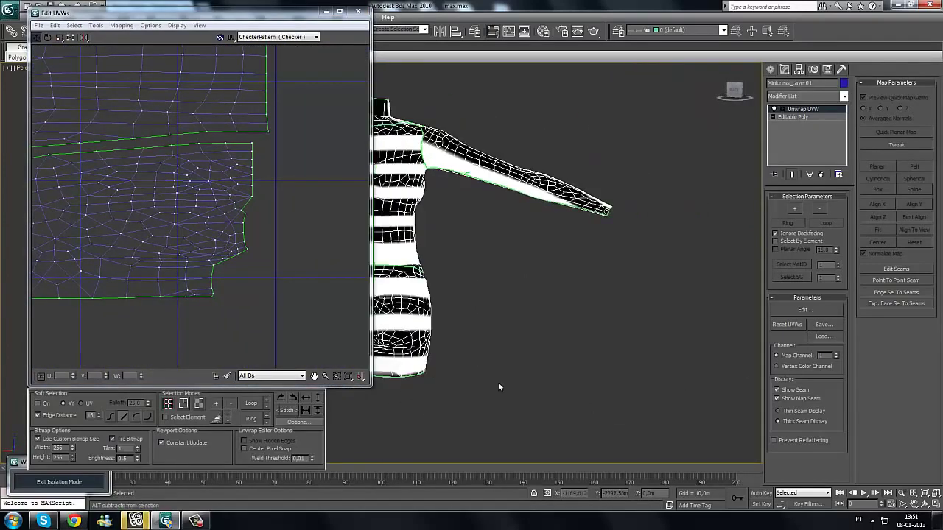
{"action": "middle_click_drag", "start_coordinate": [498, 382], "coordinate": [552, 359]}
{"action": "scroll", "coordinate": [540, 355], "scroll_direction": "up", "scroll_amount": 7}
{"action": "middle_click_drag", "start_coordinate": [501, 314], "coordinate": [490, 255]}
{"action": "scroll", "coordinate": [464, 116], "scroll_direction": "up", "scroll_amount": 2}
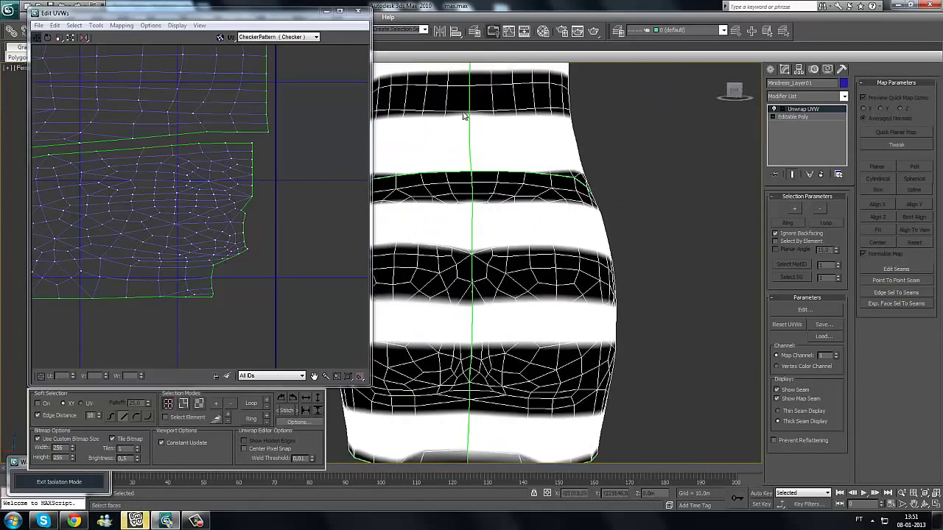
{"action": "middle_click_drag", "start_coordinate": [473, 224], "coordinate": [469, 372], "text": "alt"}
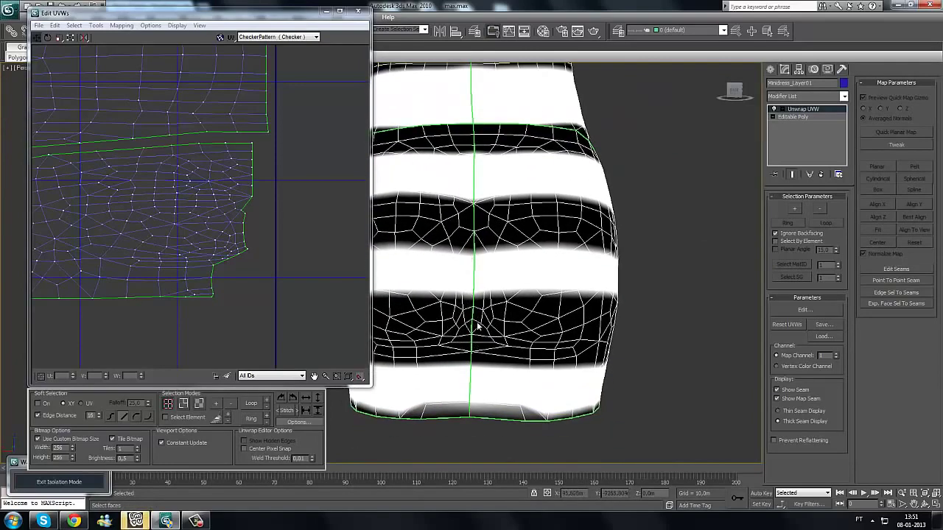
{"action": "middle_click_drag", "start_coordinate": [448, 300], "coordinate": [436, 289]}
{"action": "middle_click_drag", "start_coordinate": [238, 231], "coordinate": [221, 255]}
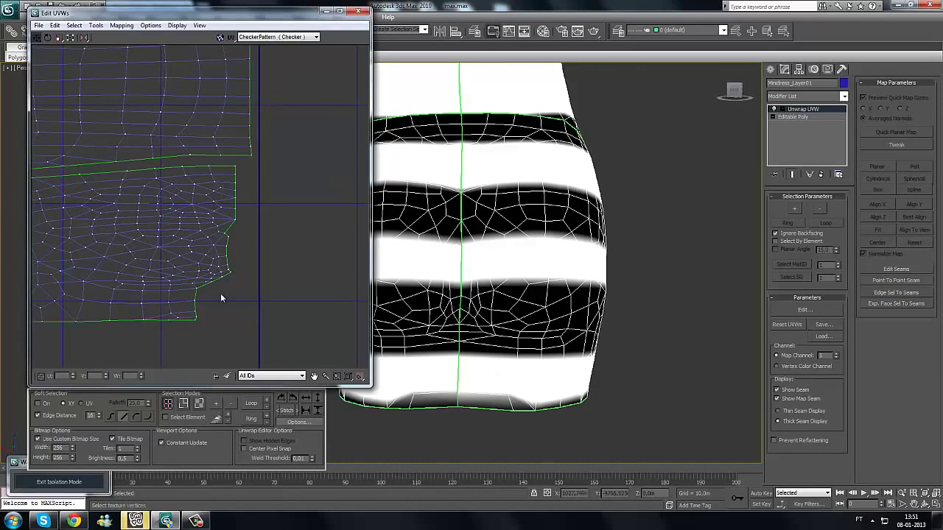
{"action": "scroll", "coordinate": [220, 293], "scroll_direction": "up", "scroll_amount": 3}
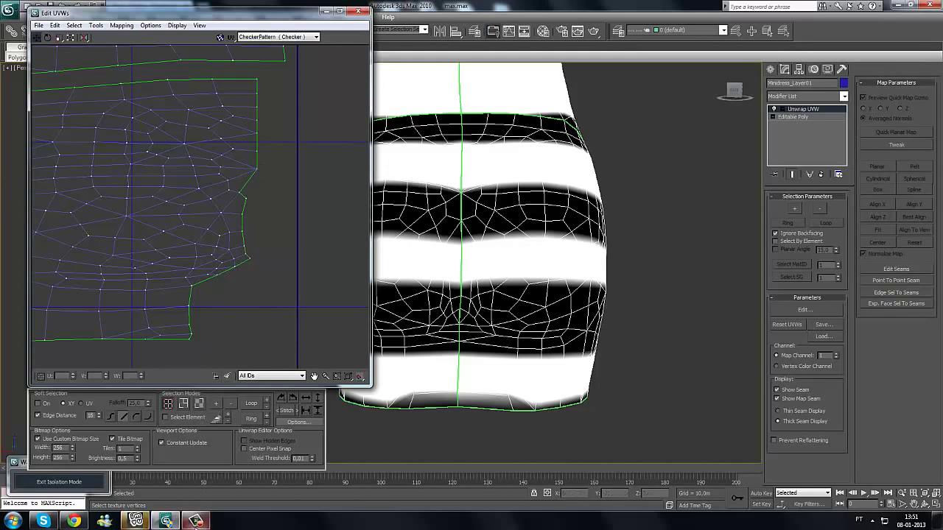
{"action": "left_click", "coordinate": [196, 520]}
{"action": "left_click", "coordinate": [908, 489]}
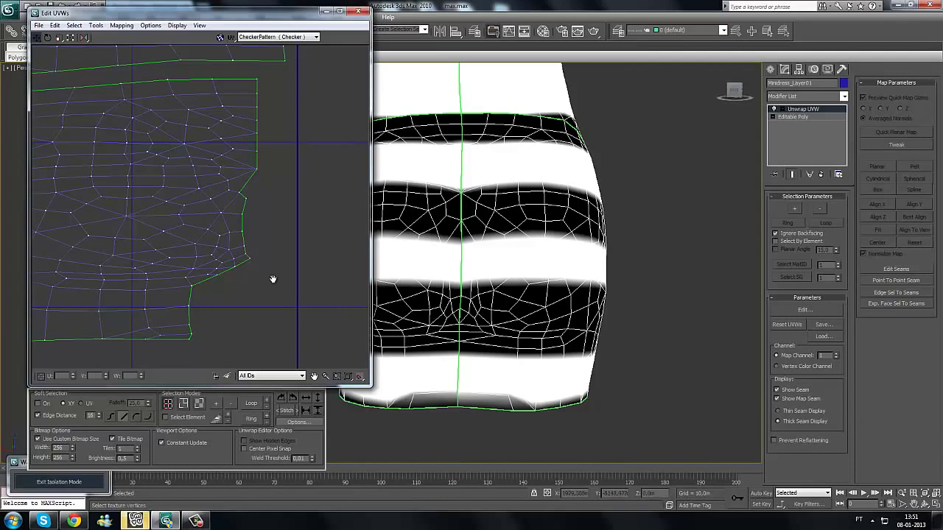
Step: Enlarge the UV editor to full screen and examine the overall arrangement of the dress's UV islands
{"action": "scroll", "coordinate": [283, 281], "scroll_direction": "down", "scroll_amount": 5}
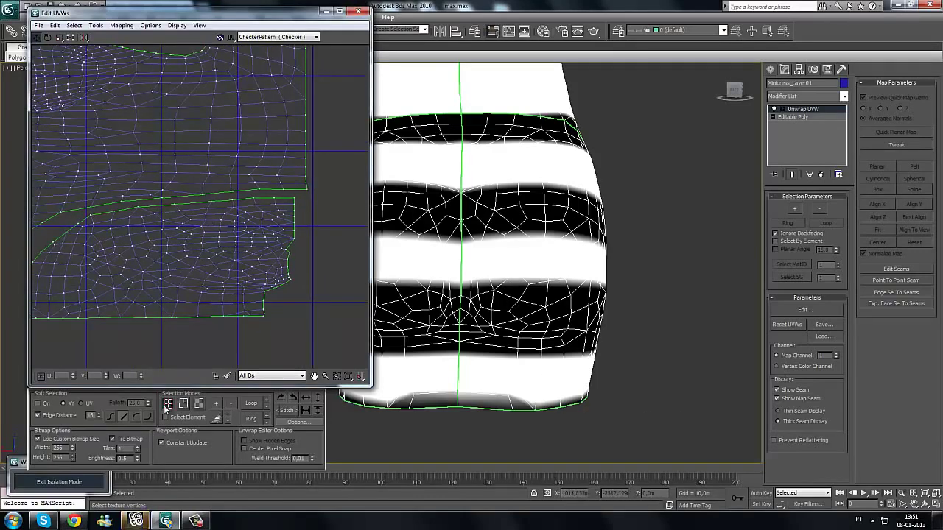
{"action": "double_click", "coordinate": [245, 14]}
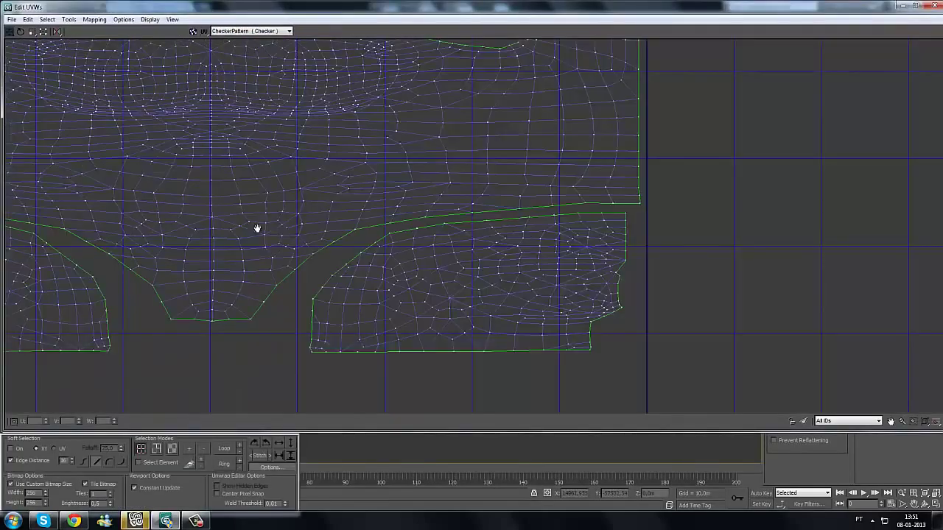
{"action": "middle_click_drag", "start_coordinate": [257, 228], "coordinate": [389, 293]}
{"action": "scroll", "coordinate": [388, 294], "scroll_direction": "down", "scroll_amount": 3}
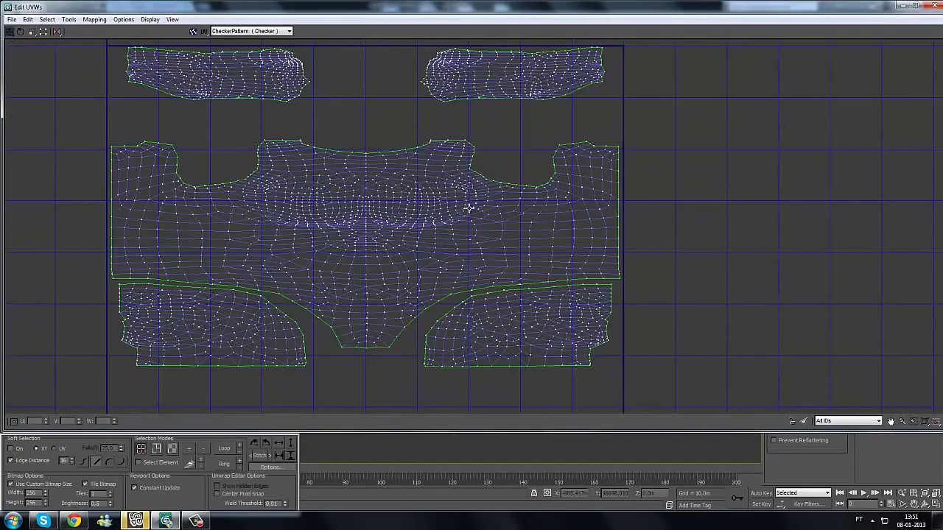
{"action": "middle_click_drag", "start_coordinate": [368, 192], "coordinate": [255, 124]}
{"action": "scroll", "coordinate": [454, 293], "scroll_direction": "down", "scroll_amount": 2}
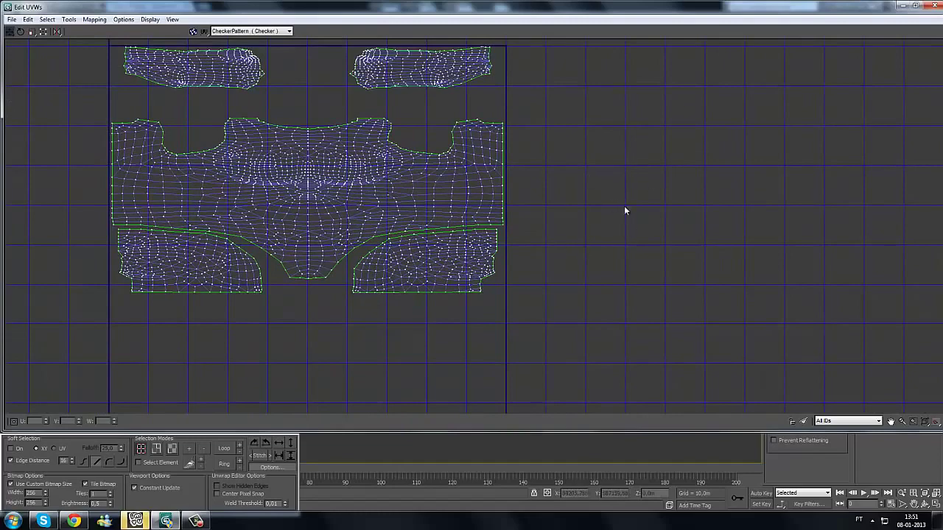
{"action": "left_click", "coordinate": [193, 31]}
{"action": "left_click", "coordinate": [192, 32]}
Step: Examine the facing edges of the bodice and skirt UV islands up close, and restore the UV editor to a smaller window
{"action": "scroll", "coordinate": [432, 254], "scroll_direction": "up", "scroll_amount": 6}
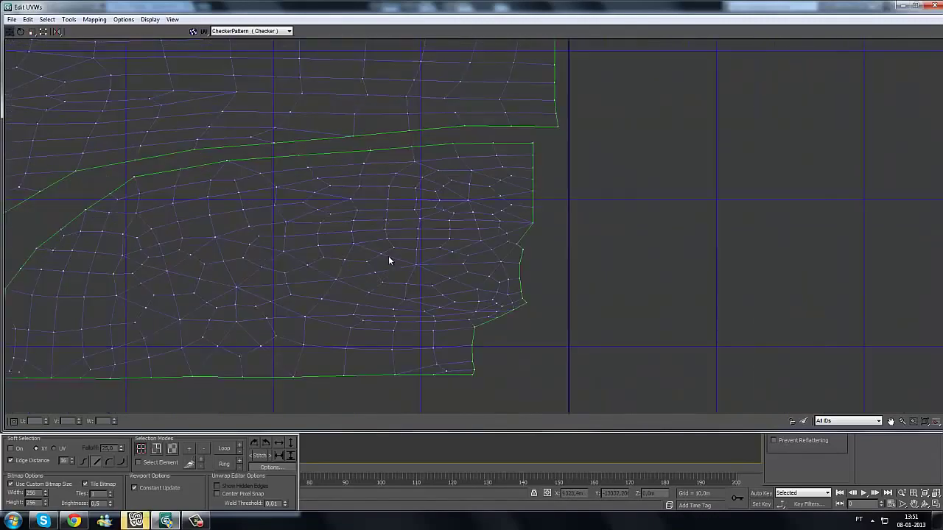
{"action": "scroll", "coordinate": [469, 226], "scroll_direction": "up", "scroll_amount": 3}
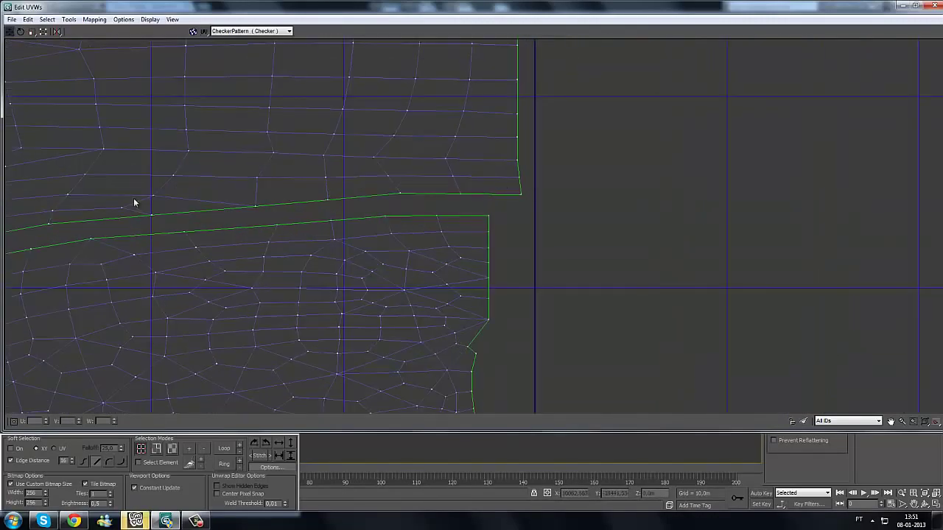
{"action": "right_click", "coordinate": [511, 223]}
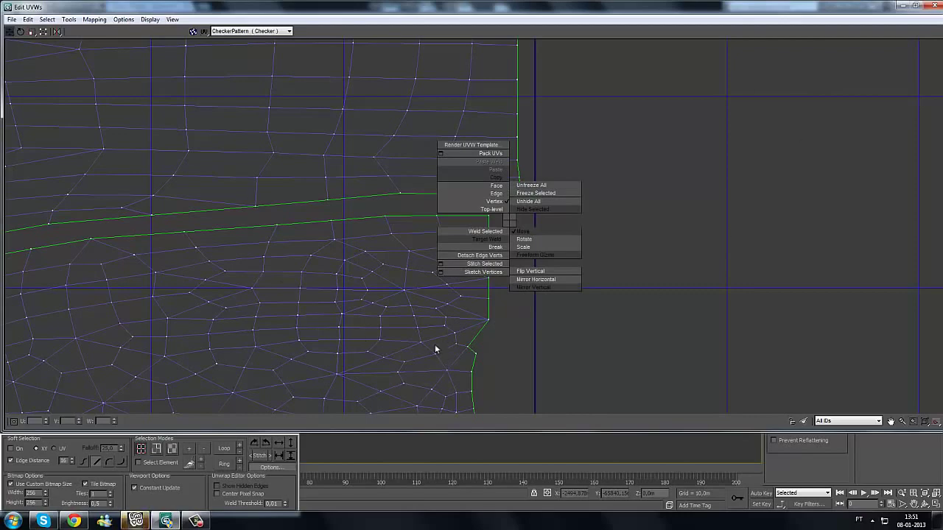
{"action": "left_click", "coordinate": [684, 220]}
{"action": "scroll", "coordinate": [685, 220], "scroll_direction": "down", "scroll_amount": 7}
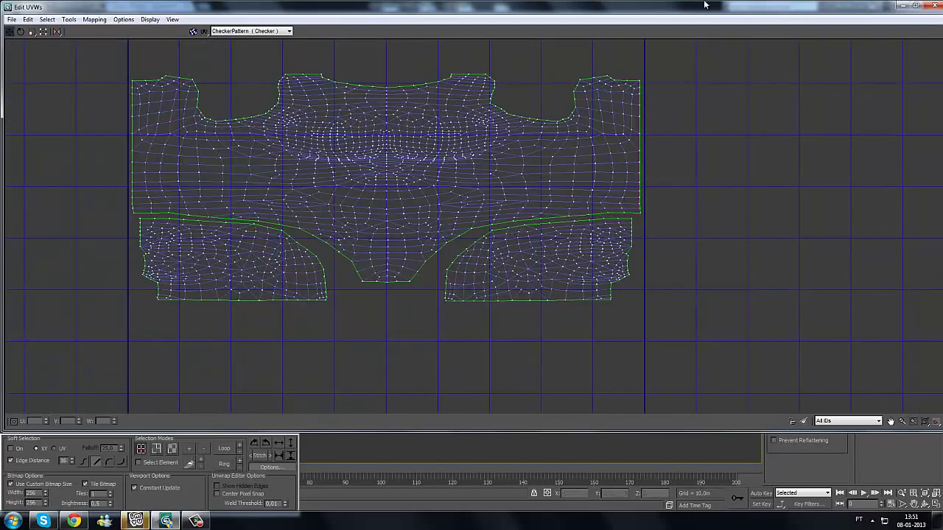
{"action": "double_click", "coordinate": [705, 7]}
{"action": "left_click_drag", "start_coordinate": [351, 24], "coordinate": [406, 22]}
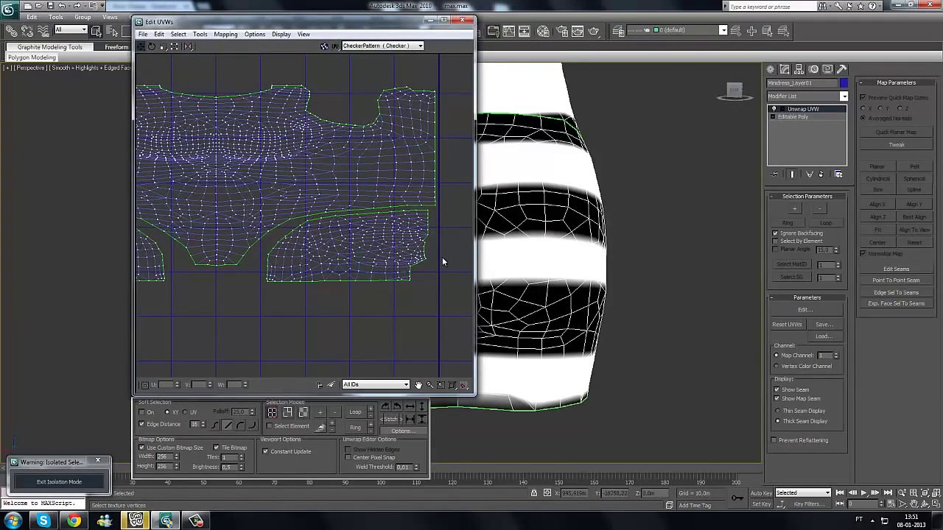
{"action": "scroll", "coordinate": [406, 313], "scroll_direction": "down", "scroll_amount": 2}
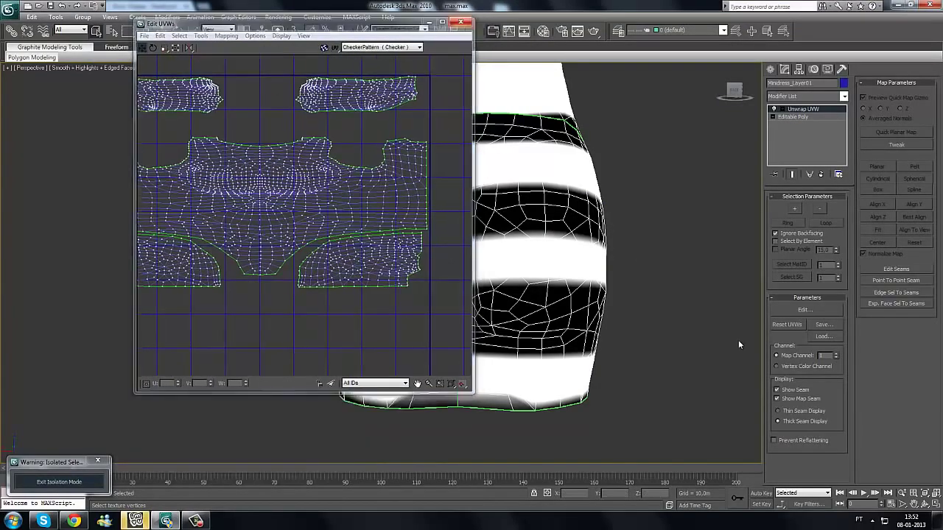
{"action": "left_click", "coordinate": [820, 315]}
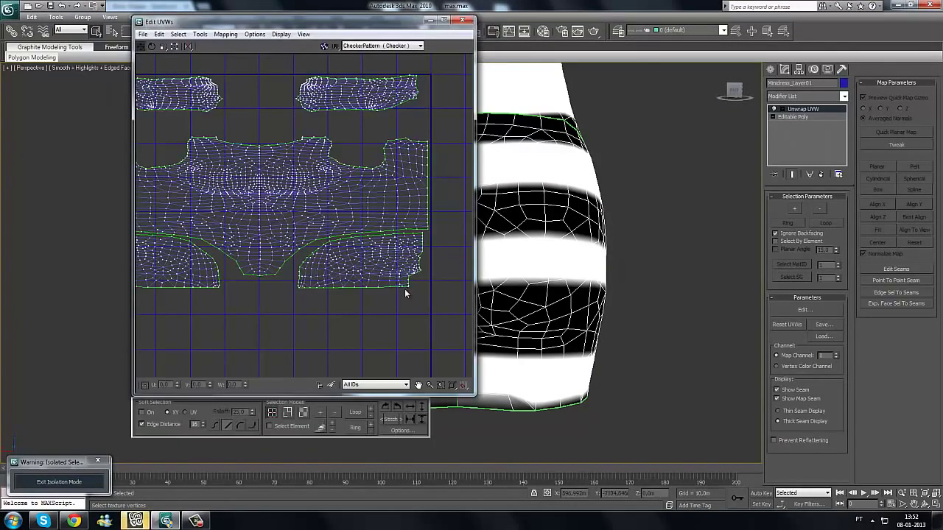
{"action": "right_click", "coordinate": [402, 287]}
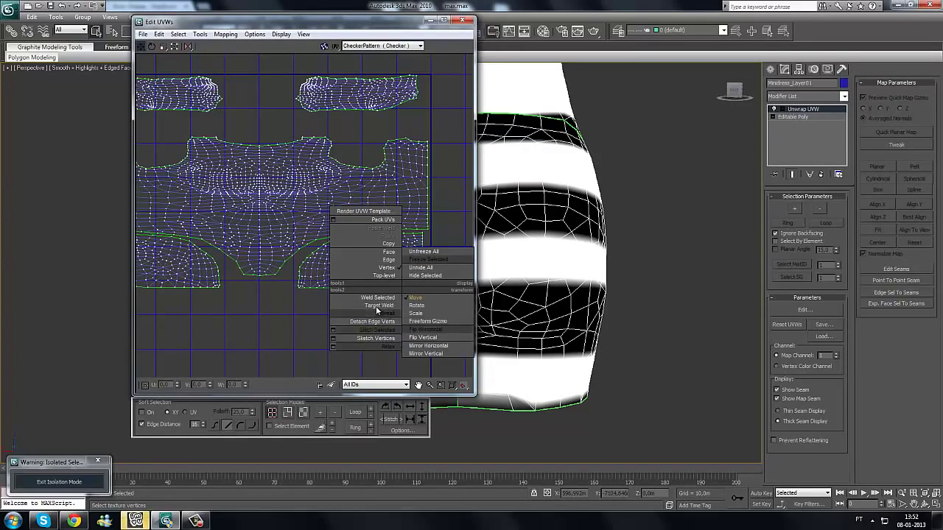
{"action": "left_click", "coordinate": [377, 311]}
{"action": "scroll", "coordinate": [388, 243], "scroll_direction": "up", "scroll_amount": 5}
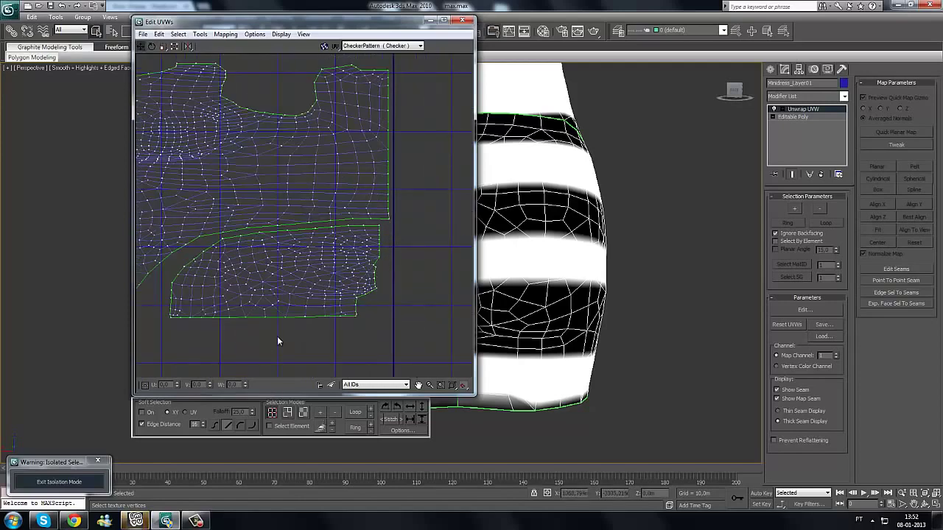
{"action": "right_click", "coordinate": [384, 286]}
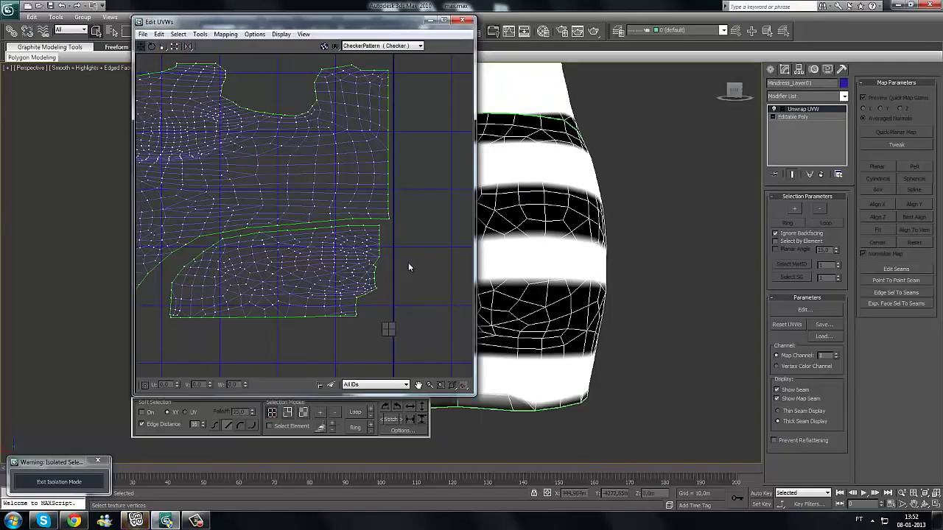
Step: Activate Target Weld for the UV vertices and pick the upper outer corner vertex of the skirt island
{"action": "right_click", "coordinate": [388, 329]}
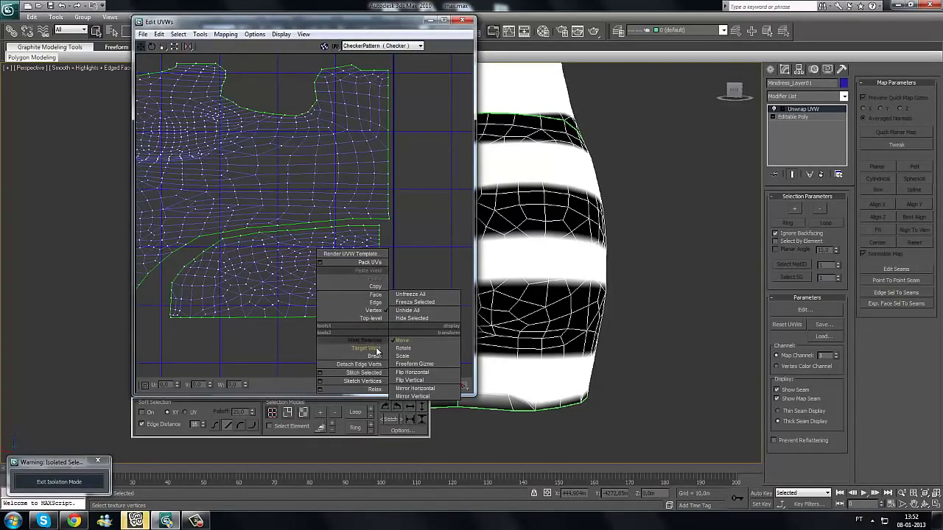
{"action": "left_click", "coordinate": [376, 352]}
{"action": "scroll", "coordinate": [383, 295], "scroll_direction": "up", "scroll_amount": 5}
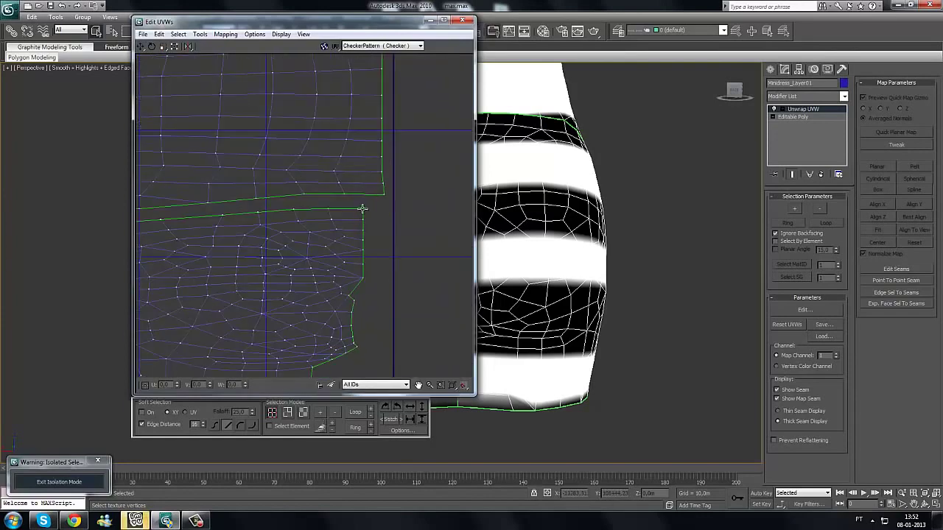
{"action": "scroll", "coordinate": [376, 250], "scroll_direction": "up", "scroll_amount": 3}
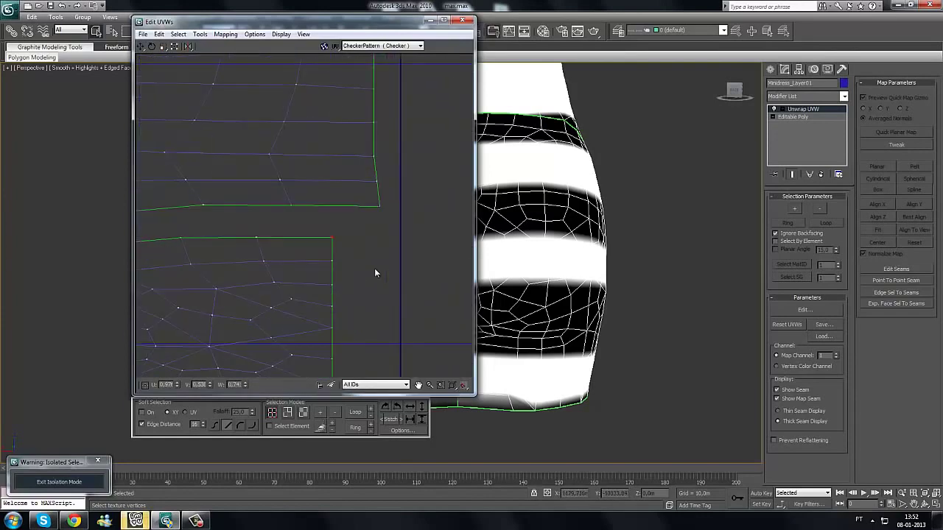
Step: Enlarge the UV editor to full screen and examine the gap between the facing corner vertices of the bodice and skirt islands
{"action": "left_click", "coordinate": [444, 20]}
{"action": "middle_click_drag", "start_coordinate": [659, 276], "coordinate": [381, 306]}
{"action": "middle_click_drag", "start_coordinate": [509, 288], "coordinate": [485, 298]}
{"action": "scroll", "coordinate": [485, 298], "scroll_direction": "up", "scroll_amount": 2}
{"action": "middle_click_drag", "start_coordinate": [475, 263], "coordinate": [485, 279]}
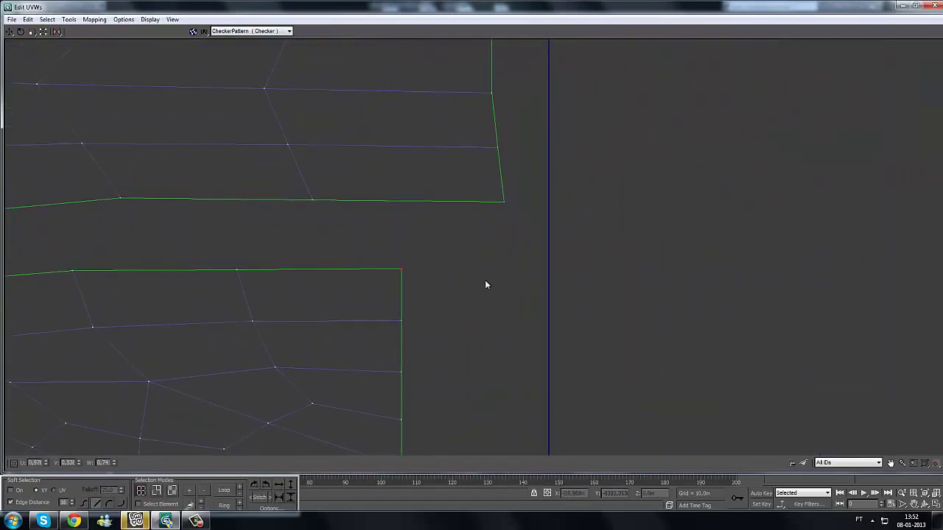
{"action": "key", "text": "ctrl+shift+d"}
{"action": "mouse_move", "coordinate": [406, 279]}
{"action": "left_mouse_down"}
{"action": "mouse_move", "coordinate": [390, 257]}
{"action": "mouse_move", "coordinate": [422, 260]}
{"action": "left_mouse_up"}
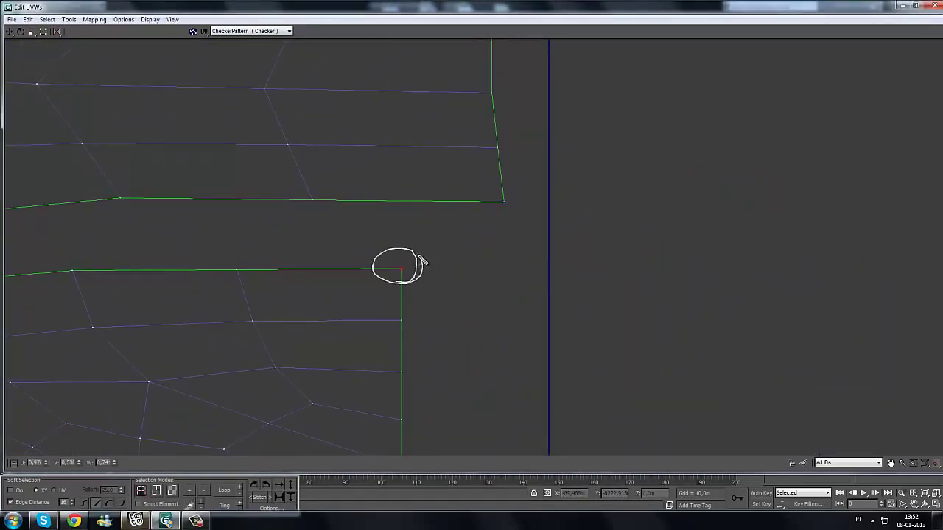
{"action": "left_click_drag", "start_coordinate": [519, 206], "coordinate": [512, 210]}
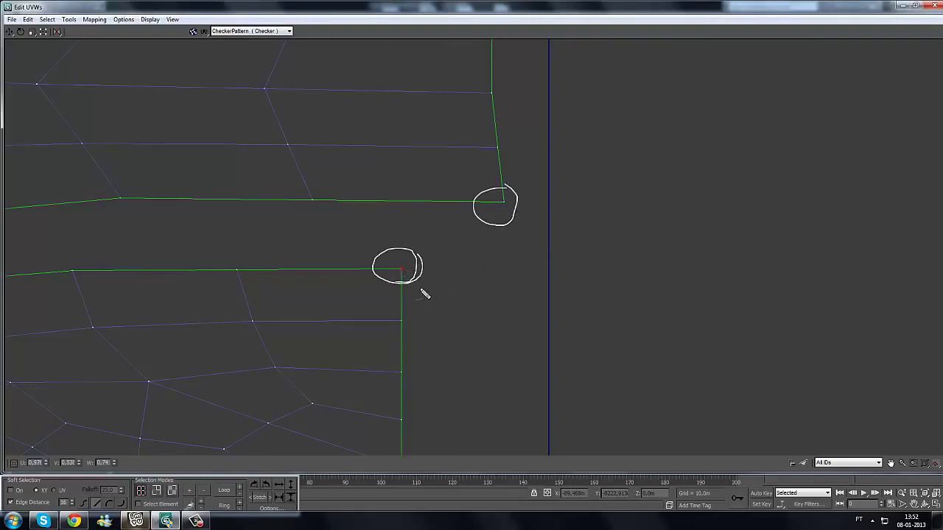
{"action": "mouse_move", "coordinate": [442, 225]}
{"action": "left_mouse_down"}
{"action": "mouse_move", "coordinate": [470, 245]}
{"action": "mouse_move", "coordinate": [444, 258]}
{"action": "left_mouse_up"}
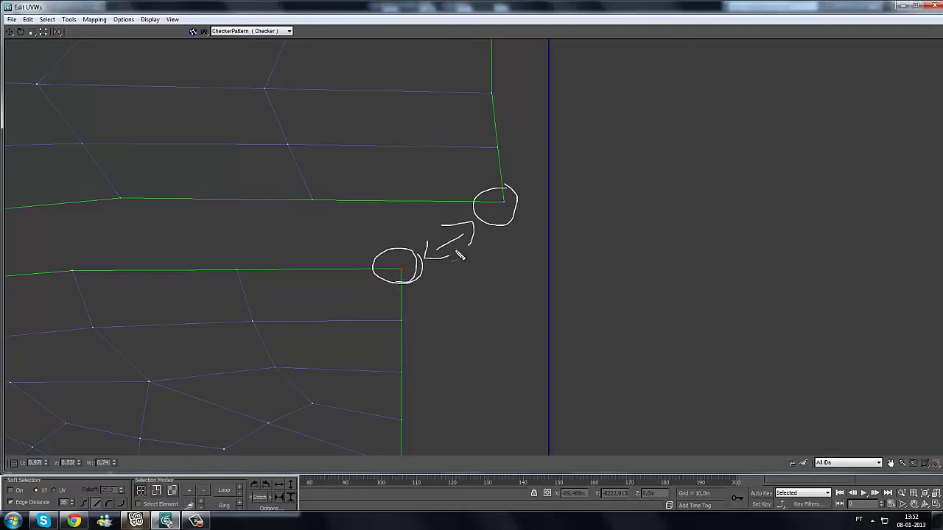
{"action": "key", "text": "Escape"}
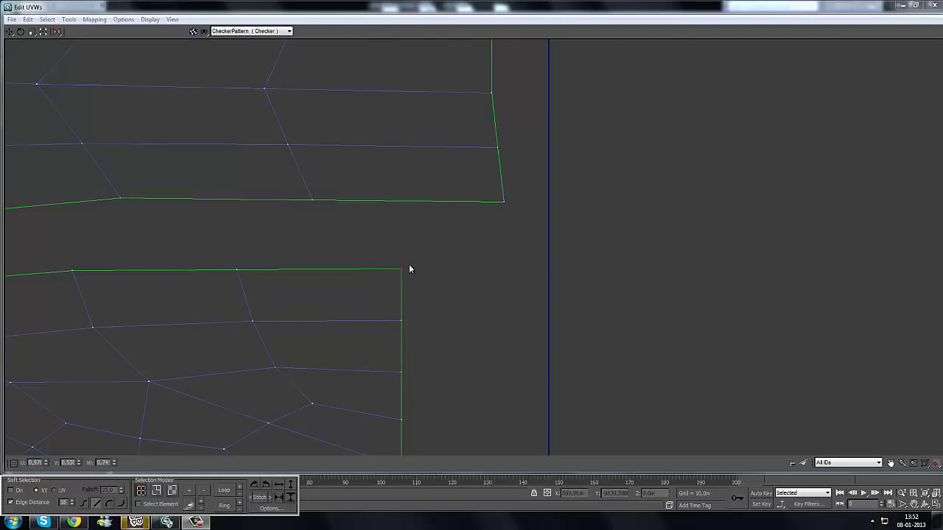
Step: Target Weld the lower right shell's outer top corner and the next two top-edge vertices onto the matching vertices of the upper shell
{"action": "left_click", "coordinate": [402, 270]}
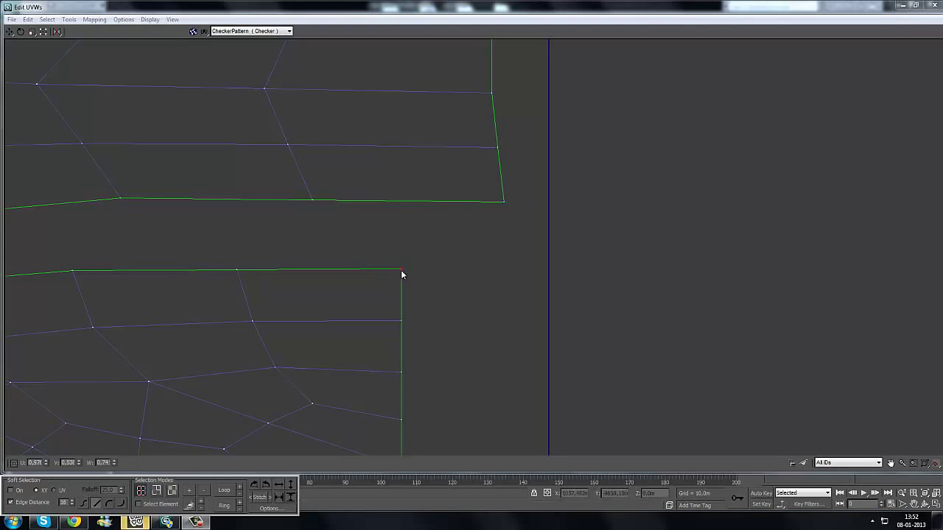
{"action": "key", "text": "ctrl+t"}
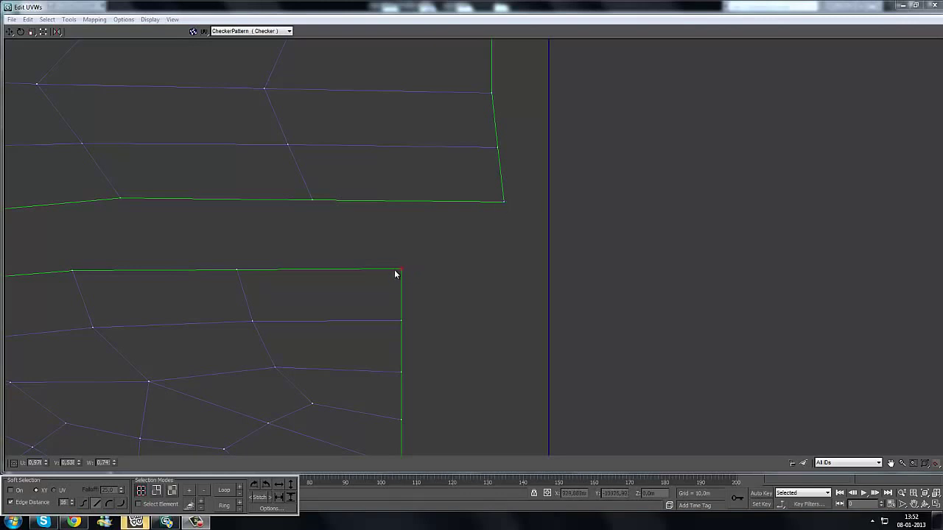
{"action": "left_click_drag", "start_coordinate": [402, 269], "coordinate": [505, 207]}
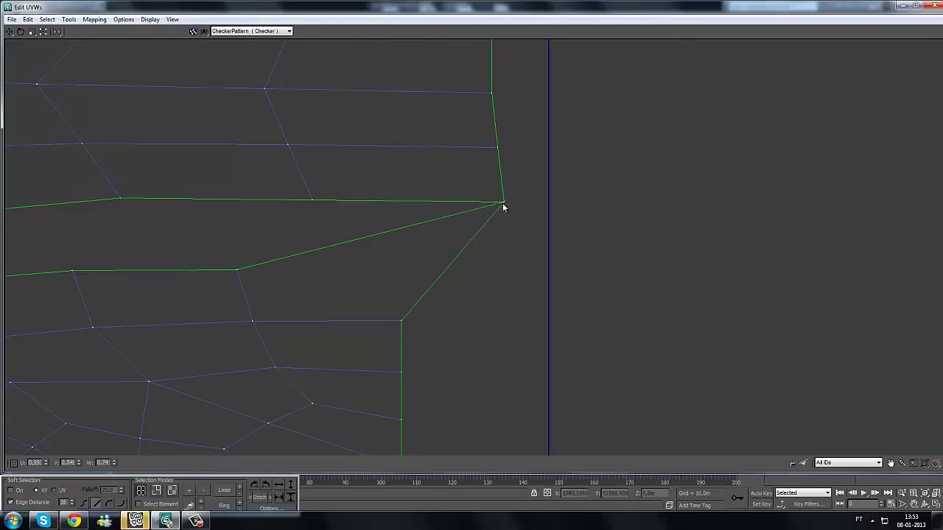
{"action": "middle_click_drag", "start_coordinate": [330, 248], "coordinate": [430, 276]}
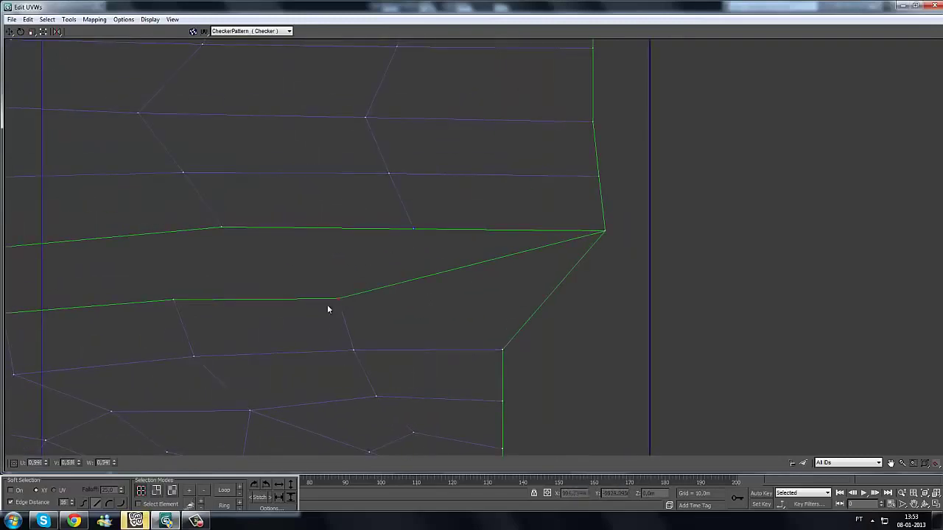
{"action": "left_click_drag", "start_coordinate": [328, 309], "coordinate": [413, 229]}
{"action": "middle_click_drag", "start_coordinate": [192, 313], "coordinate": [293, 308]}
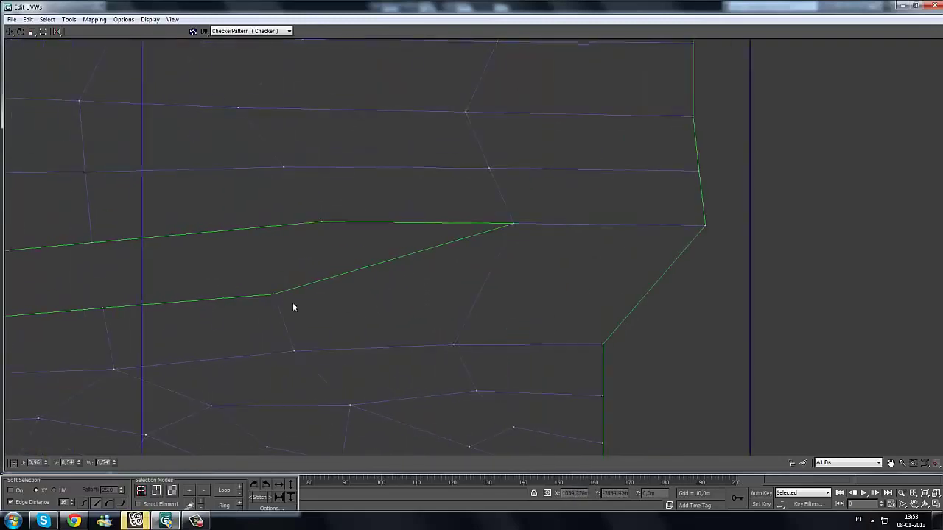
{"action": "left_click_drag", "start_coordinate": [273, 297], "coordinate": [322, 222]}
Step: Weld the fourth to sixth vertices of the lower right shell's top edge, counted from its outer corner, onto the upper shell's border
{"action": "middle_click_drag", "start_coordinate": [166, 301], "coordinate": [287, 300]}
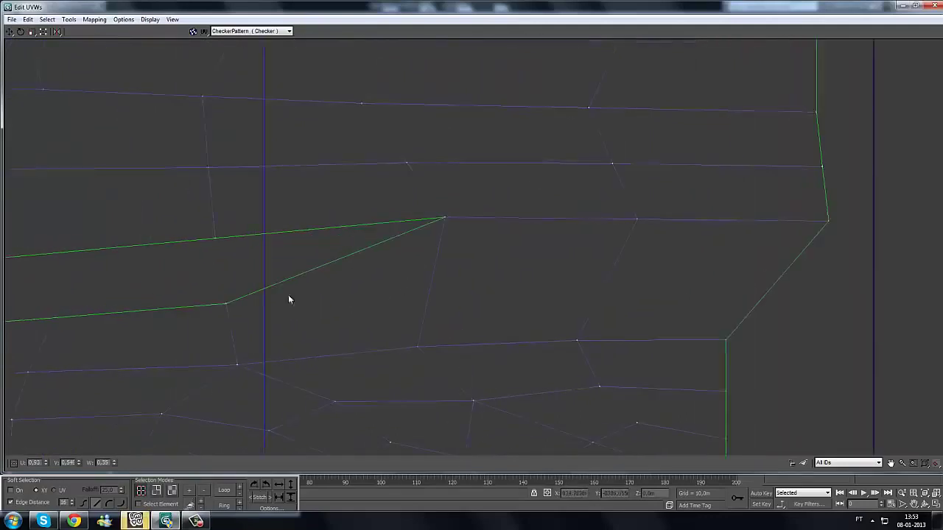
{"action": "left_click_drag", "start_coordinate": [231, 304], "coordinate": [214, 238]}
{"action": "middle_click_drag", "start_coordinate": [219, 291], "coordinate": [453, 290]}
{"action": "left_click_drag", "start_coordinate": [285, 310], "coordinate": [219, 253]}
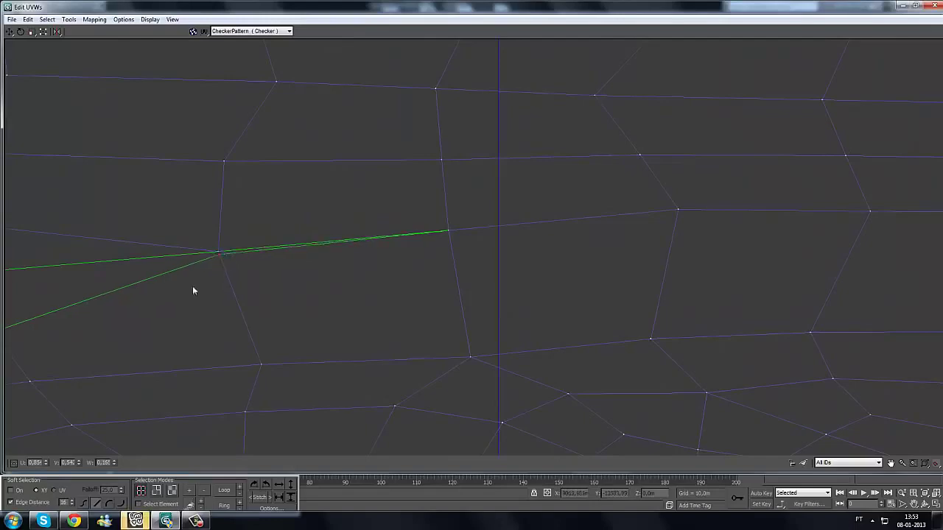
{"action": "middle_click_drag", "start_coordinate": [193, 291], "coordinate": [484, 288]}
{"action": "left_click_drag", "start_coordinate": [271, 311], "coordinate": [169, 258]}
Step: Weld the next three lower-shell vertices onto the upper shell where the right-hand seam starts sloping down toward the centre
{"action": "scroll", "coordinate": [442, 331], "scroll_direction": "down", "scroll_amount": 3}
{"action": "middle_click_drag", "start_coordinate": [464, 344], "coordinate": [637, 341]}
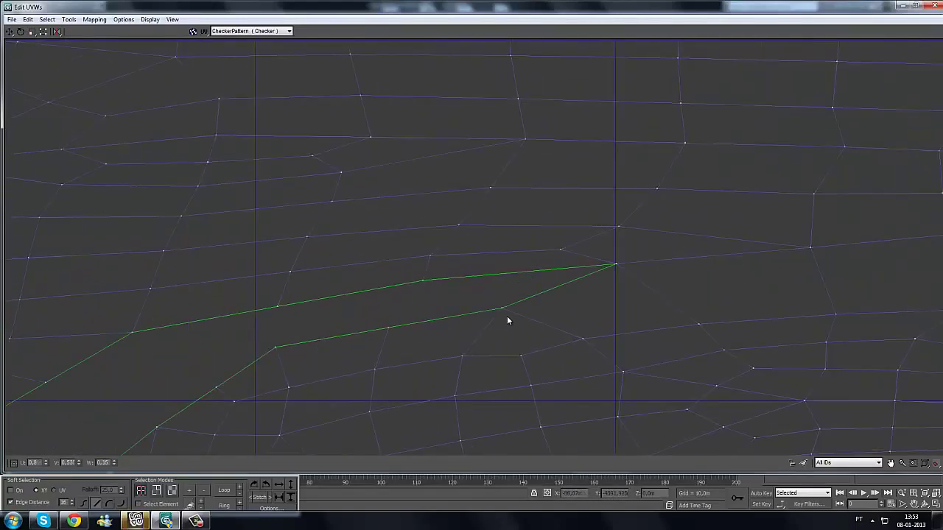
{"action": "left_click_drag", "start_coordinate": [495, 310], "coordinate": [424, 281]}
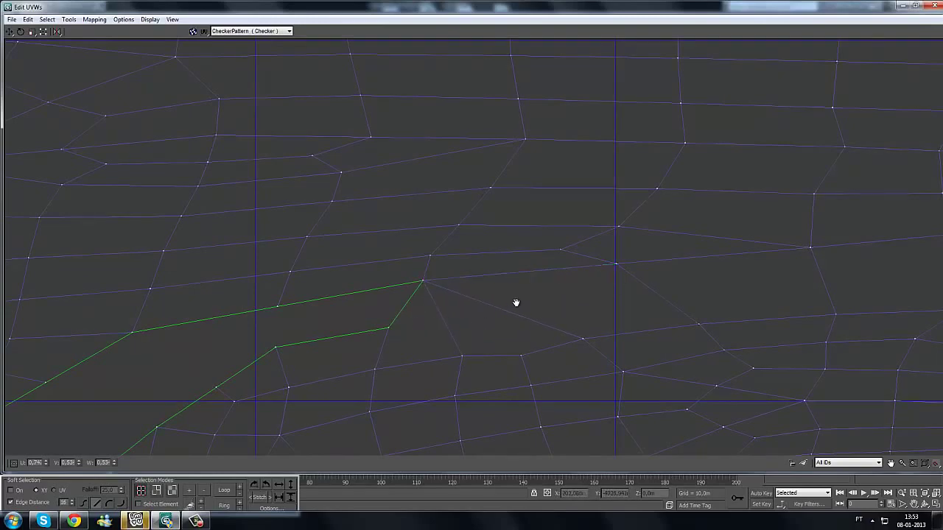
{"action": "middle_click_drag", "start_coordinate": [386, 332], "coordinate": [503, 302]}
{"action": "left_click_drag", "start_coordinate": [503, 302], "coordinate": [396, 281]}
{"action": "middle_click_drag", "start_coordinate": [385, 324], "coordinate": [494, 304]}
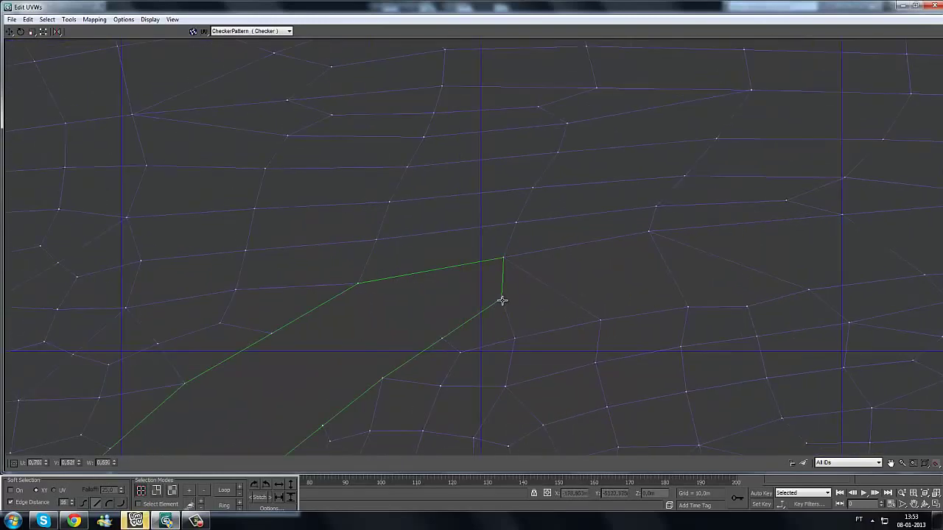
{"action": "left_click_drag", "start_coordinate": [502, 299], "coordinate": [359, 287]}
Step: Weld three more lower-shell vertices onto their counterparts along the steep curved part of the right-hand seam
{"action": "middle_click_drag", "start_coordinate": [427, 344], "coordinate": [493, 314]}
{"action": "left_click_drag", "start_coordinate": [507, 309], "coordinate": [338, 307]}
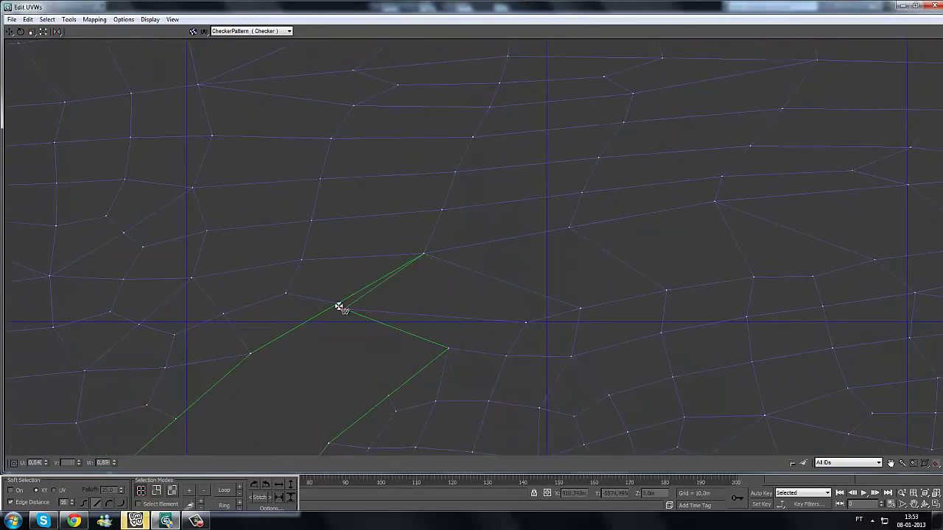
{"action": "middle_click_drag", "start_coordinate": [425, 369], "coordinate": [496, 332]}
{"action": "left_click_drag", "start_coordinate": [522, 316], "coordinate": [325, 319]}
{"action": "middle_click_drag", "start_coordinate": [441, 367], "coordinate": [552, 310]}
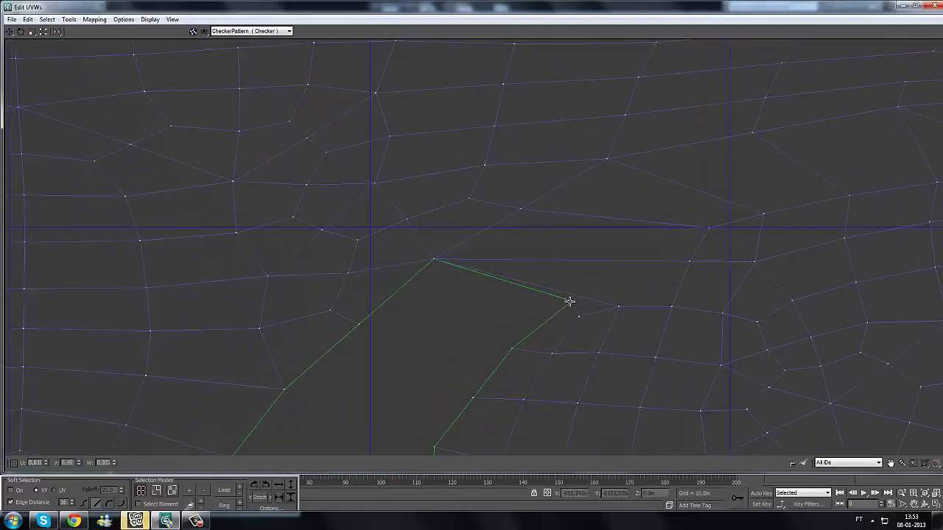
{"action": "left_click_drag", "start_coordinate": [570, 301], "coordinate": [363, 329]}
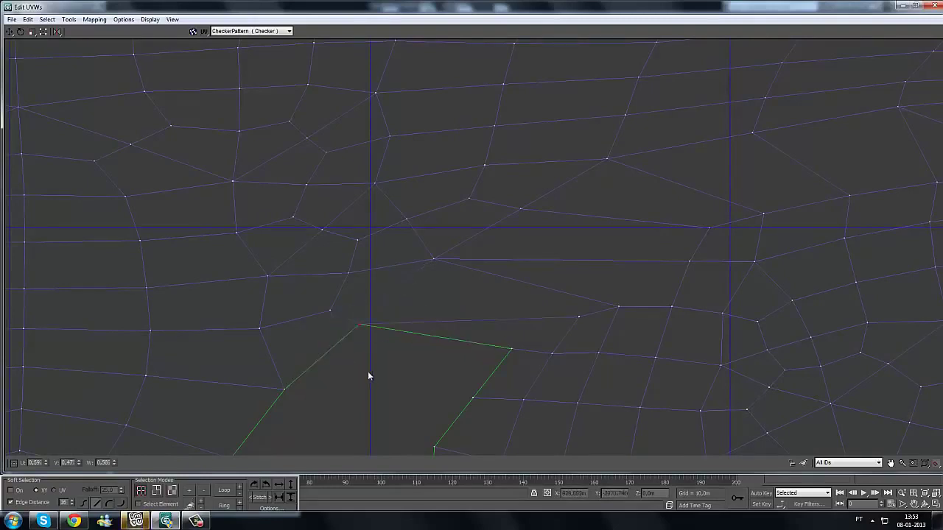
{"action": "scroll", "coordinate": [366, 373], "scroll_direction": "up", "scroll_amount": 5}
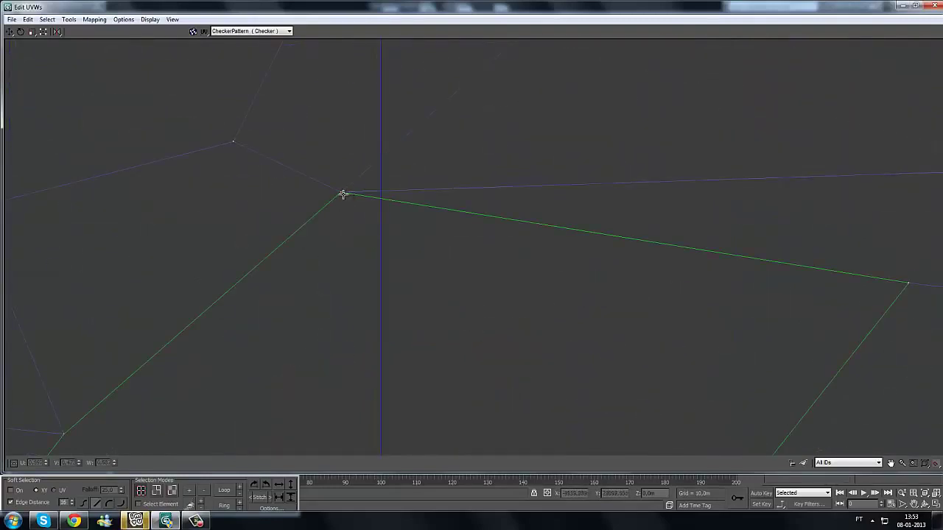
{"action": "left_click_drag", "start_coordinate": [348, 193], "coordinate": [283, 224]}
{"action": "key", "text": "ctrl+z"}
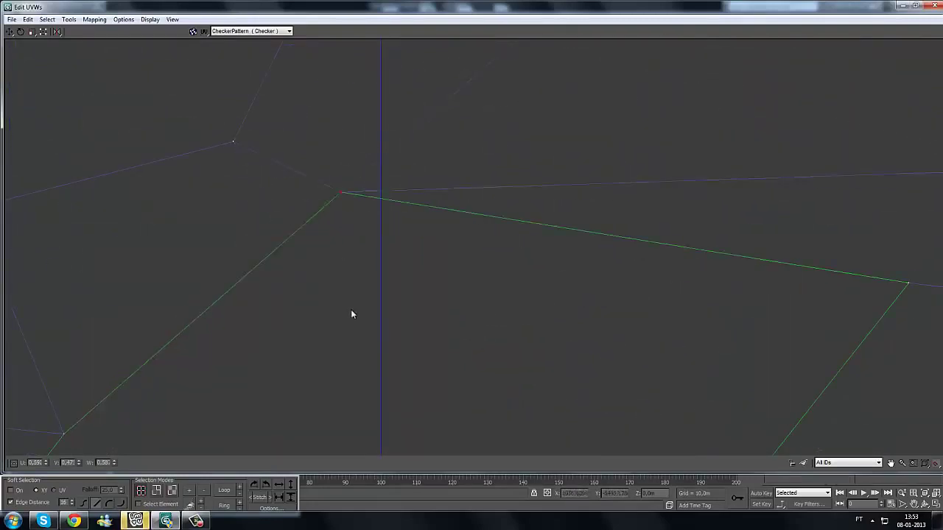
Step: Weld the next three right-shell vertices down the side of the upper shell's central flap, ending at the flap's bottom corner
{"action": "scroll", "coordinate": [352, 307], "scroll_direction": "down", "scroll_amount": 2}
{"action": "middle_click_drag", "start_coordinate": [396, 283], "coordinate": [452, 261]}
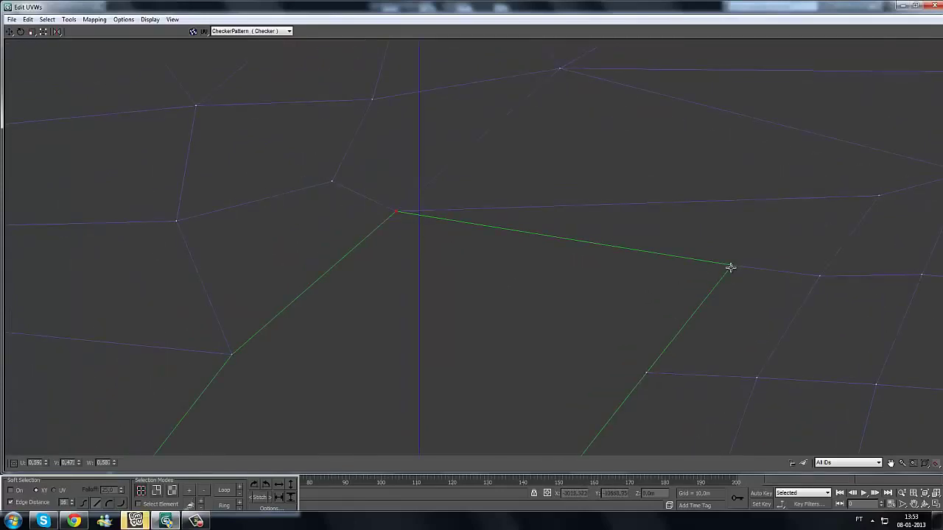
{"action": "left_click_drag", "start_coordinate": [732, 269], "coordinate": [233, 356]}
{"action": "scroll", "coordinate": [250, 390], "scroll_direction": "down", "scroll_amount": 1}
{"action": "middle_click_drag", "start_coordinate": [405, 384], "coordinate": [538, 360]}
{"action": "scroll", "coordinate": [472, 423], "scroll_direction": "down", "scroll_amount": 1}
{"action": "middle_click_drag", "start_coordinate": [506, 302], "coordinate": [574, 237]}
{"action": "left_click_drag", "start_coordinate": [724, 260], "coordinate": [430, 331]}
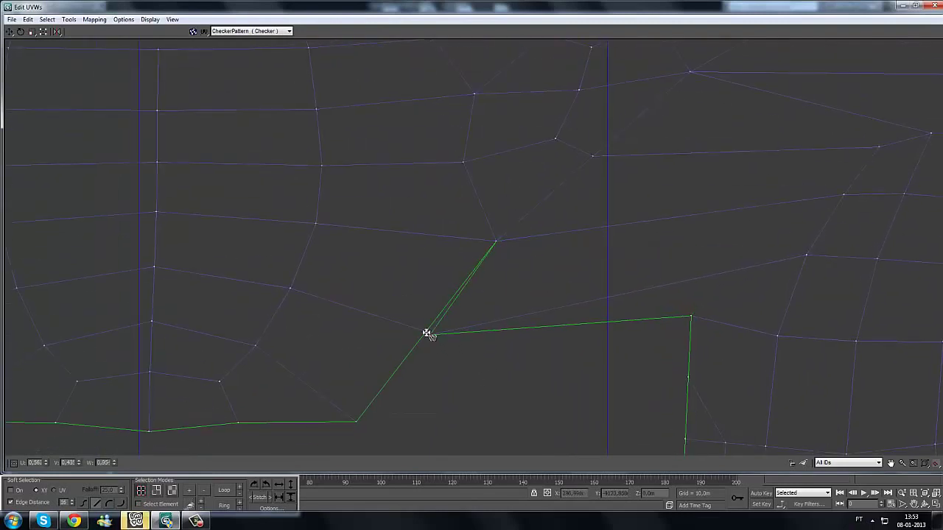
{"action": "middle_click_drag", "start_coordinate": [540, 357], "coordinate": [591, 282]}
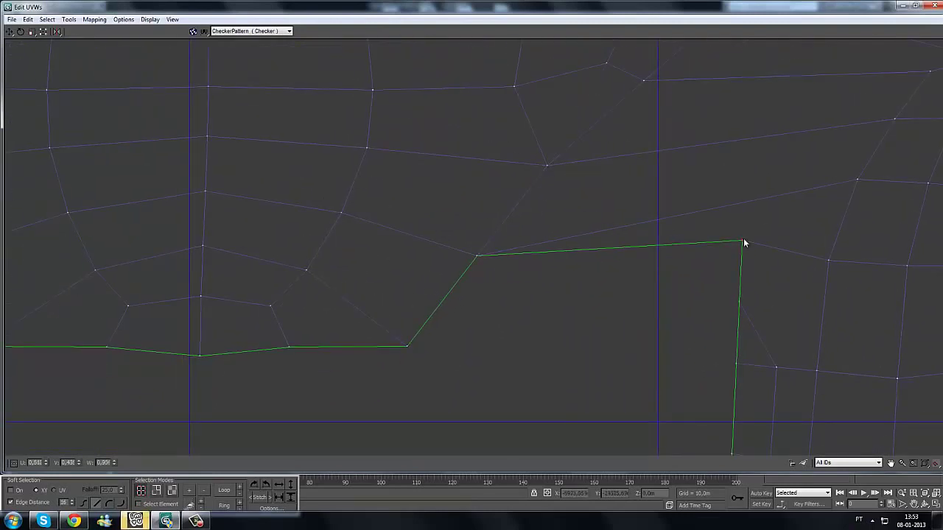
{"action": "left_click_drag", "start_coordinate": [744, 243], "coordinate": [421, 352]}
{"action": "mouse_move", "coordinate": [420, 351]}
{"action": "left_mouse_down"}
{"action": "mouse_move", "coordinate": [395, 358]}
{"action": "mouse_move", "coordinate": [400, 339]}
{"action": "mouse_move", "coordinate": [423, 346]}
{"action": "mouse_move", "coordinate": [404, 360]}
{"action": "mouse_move", "coordinate": [396, 345]}
{"action": "mouse_move", "coordinate": [417, 354]}
{"action": "mouse_move", "coordinate": [409, 347]}
{"action": "left_mouse_up"}
Step: Weld the next two vertices of the right shell's inner vertical edge onto the central flap's bottom edge, up to its middle vertex
{"action": "middle_click_drag", "start_coordinate": [442, 387], "coordinate": [442, 286]}
{"action": "scroll", "coordinate": [442, 286], "scroll_direction": "down", "scroll_amount": 2}
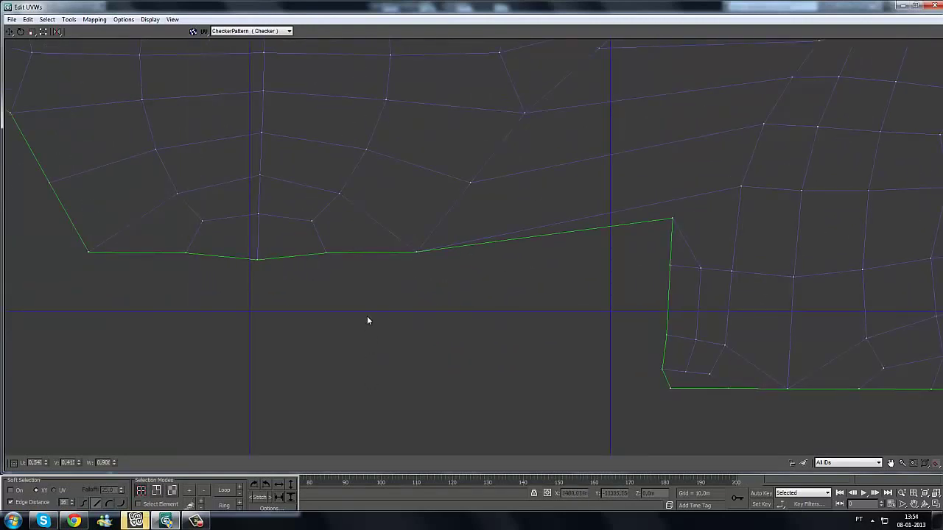
{"action": "middle_click_drag", "start_coordinate": [415, 322], "coordinate": [456, 336]}
{"action": "scroll", "coordinate": [667, 272], "scroll_direction": "down", "scroll_amount": 4}
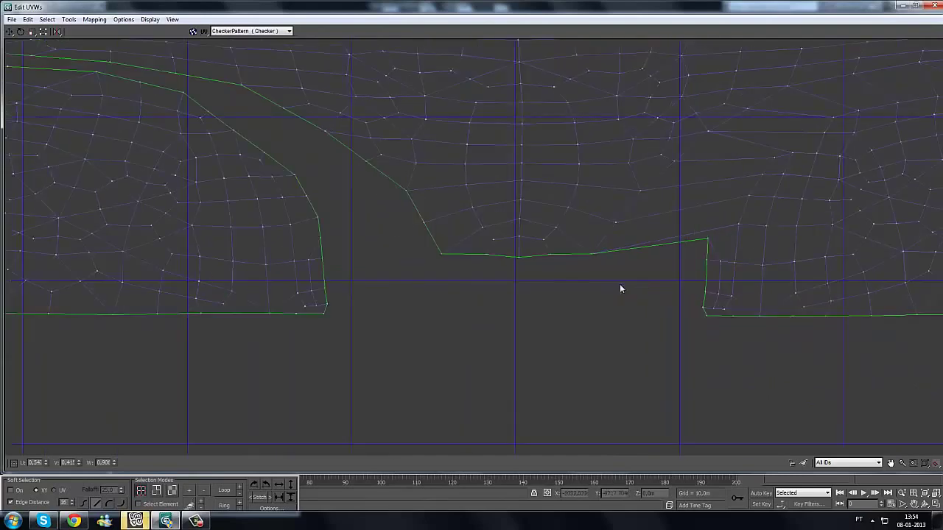
{"action": "middle_click_drag", "start_coordinate": [570, 295], "coordinate": [478, 341]}
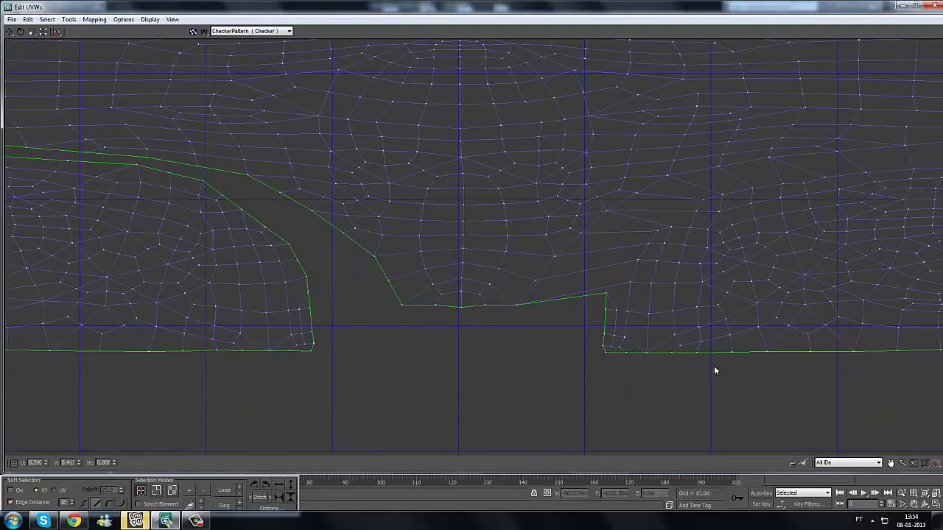
{"action": "scroll", "coordinate": [658, 305], "scroll_direction": "up", "scroll_amount": 4}
{"action": "scroll", "coordinate": [435, 301], "scroll_direction": "up", "scroll_amount": 2}
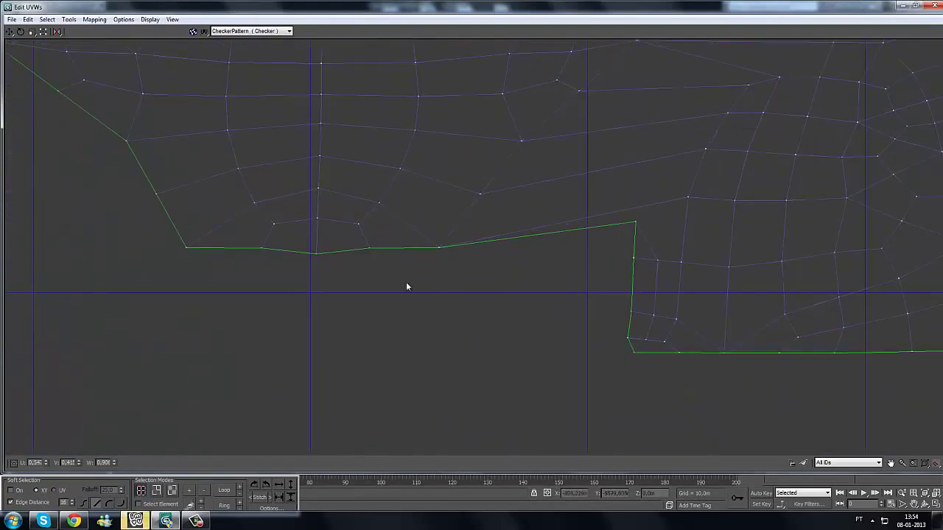
{"action": "scroll", "coordinate": [523, 310], "scroll_direction": "up", "scroll_amount": 2}
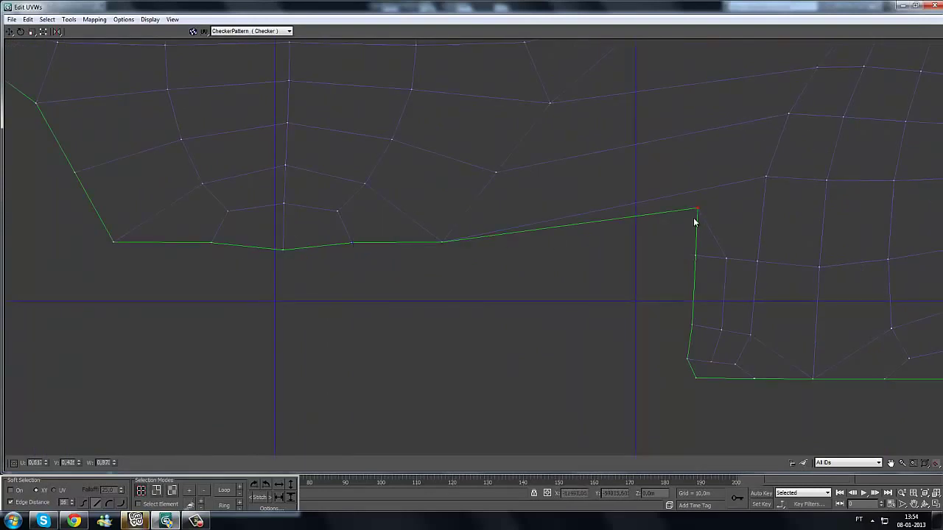
{"action": "left_click_drag", "start_coordinate": [698, 209], "coordinate": [351, 245]}
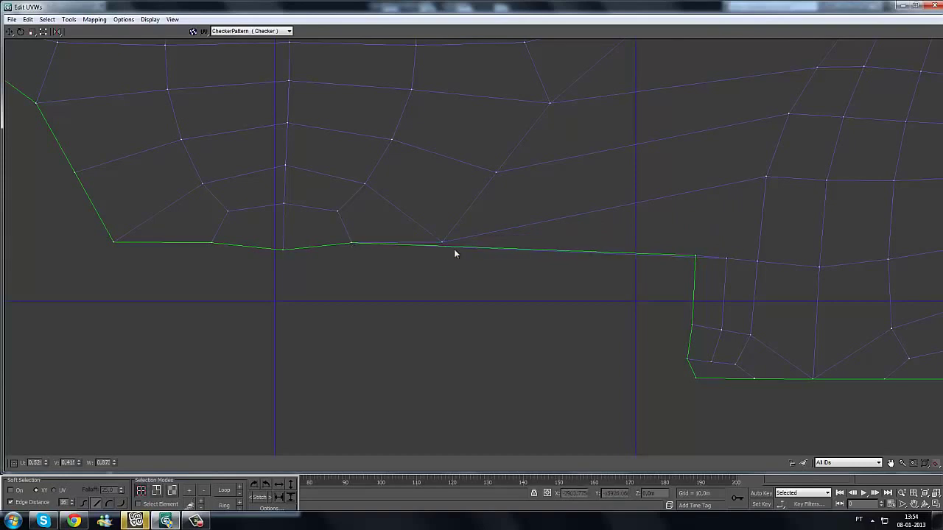
{"action": "middle_click_drag", "start_coordinate": [425, 267], "coordinate": [493, 258]}
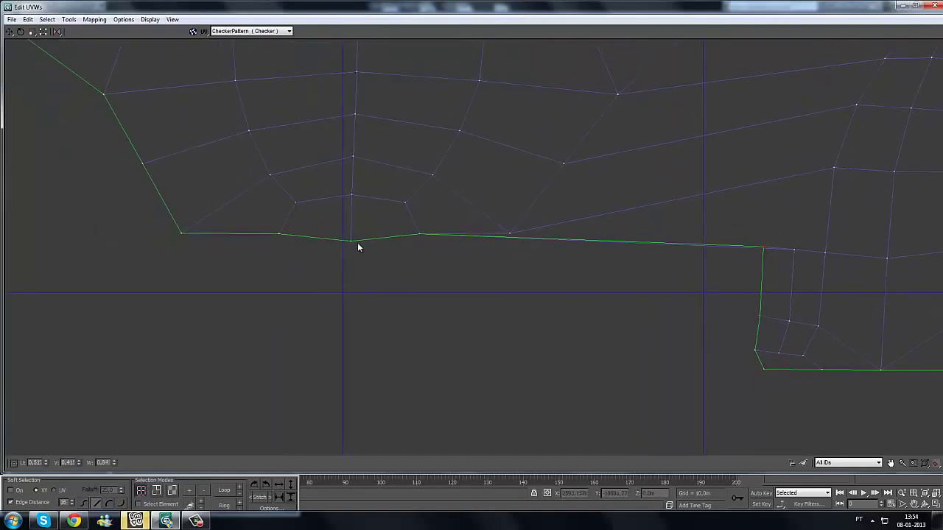
{"action": "left_click_drag", "start_coordinate": [762, 250], "coordinate": [352, 245]}
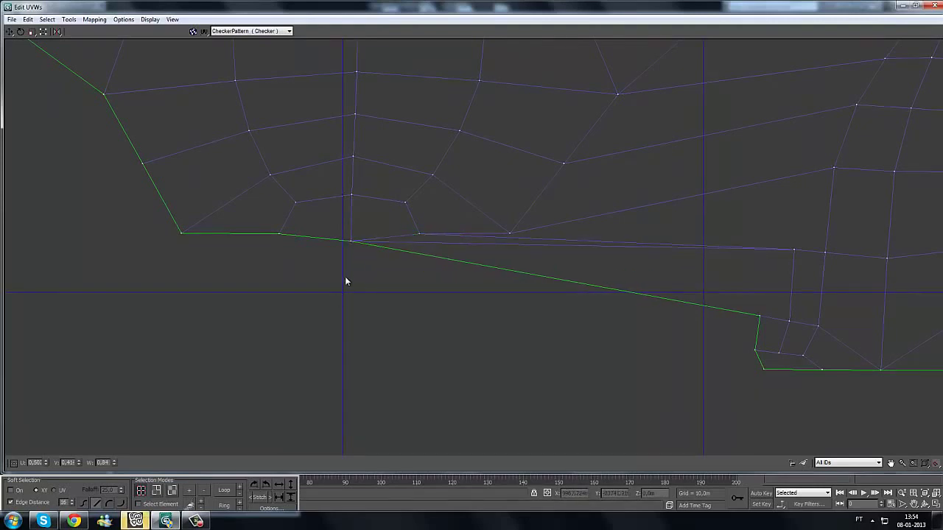
Step: Weld the lower left shell's outer top corner and its next two top-edge vertices onto the matching vertices of the upper shell
{"action": "middle_click_drag", "start_coordinate": [474, 324], "coordinate": [778, 332]}
{"action": "scroll", "coordinate": [778, 332], "scroll_direction": "down", "scroll_amount": 3}
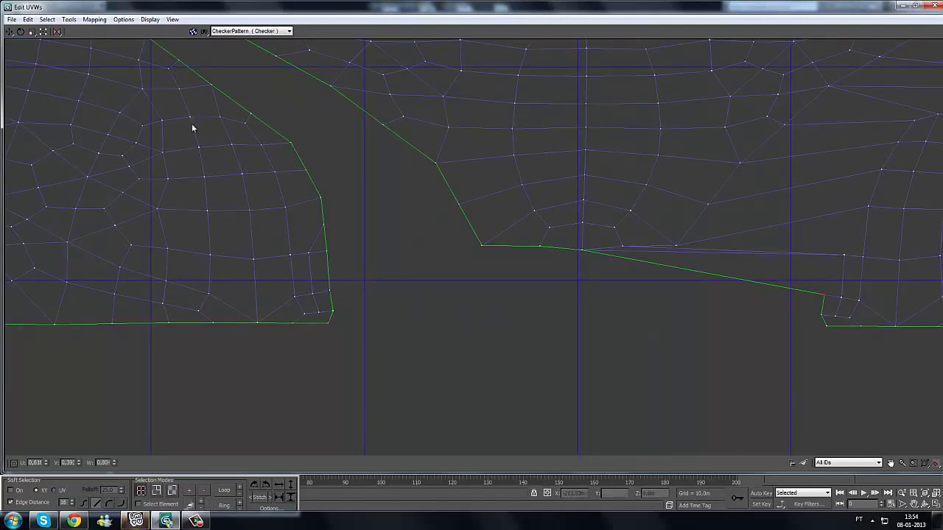
{"action": "middle_click_drag", "start_coordinate": [193, 128], "coordinate": [603, 362]}
{"action": "middle_click_drag", "start_coordinate": [209, 238], "coordinate": [437, 268]}
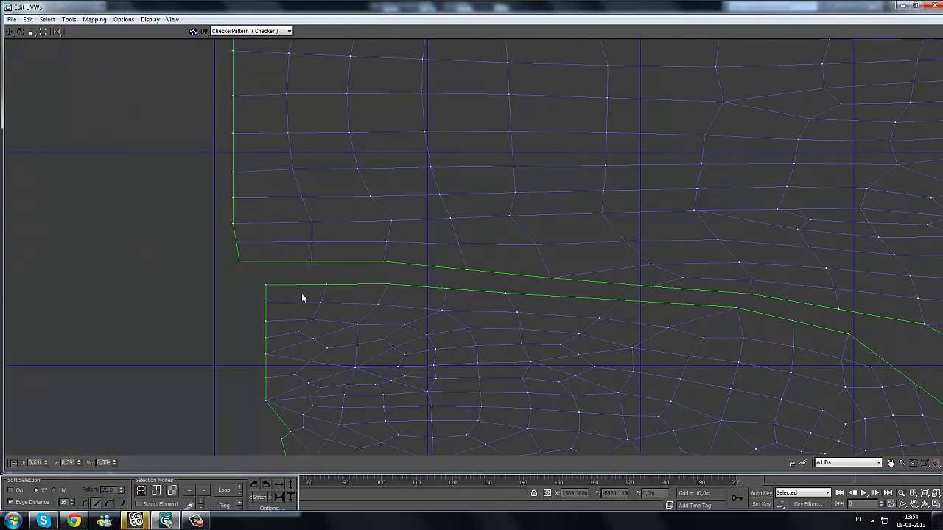
{"action": "scroll", "coordinate": [173, 281], "scroll_direction": "up", "scroll_amount": 2}
{"action": "middle_click_drag", "start_coordinate": [173, 280], "coordinate": [309, 297]}
{"action": "scroll", "coordinate": [415, 317], "scroll_direction": "up", "scroll_amount": 1}
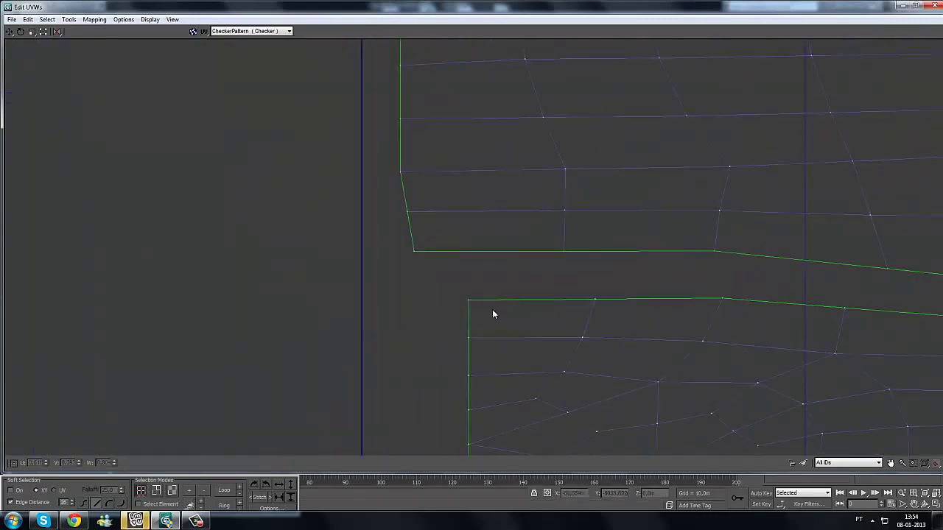
{"action": "left_click_drag", "start_coordinate": [477, 303], "coordinate": [413, 252]}
{"action": "middle_click_drag", "start_coordinate": [456, 297], "coordinate": [388, 291]}
{"action": "left_click_drag", "start_coordinate": [526, 293], "coordinate": [497, 246]}
{"action": "middle_click_drag", "start_coordinate": [576, 285], "coordinate": [467, 273]}
{"action": "left_click_drag", "start_coordinate": [543, 281], "coordinate": [536, 233]}
Step: Weld the fourth to sixth vertices of the lower left shell's top edge, counted from its outer corner, onto the upper shell
{"action": "middle_click_drag", "start_coordinate": [606, 305], "coordinate": [499, 285]}
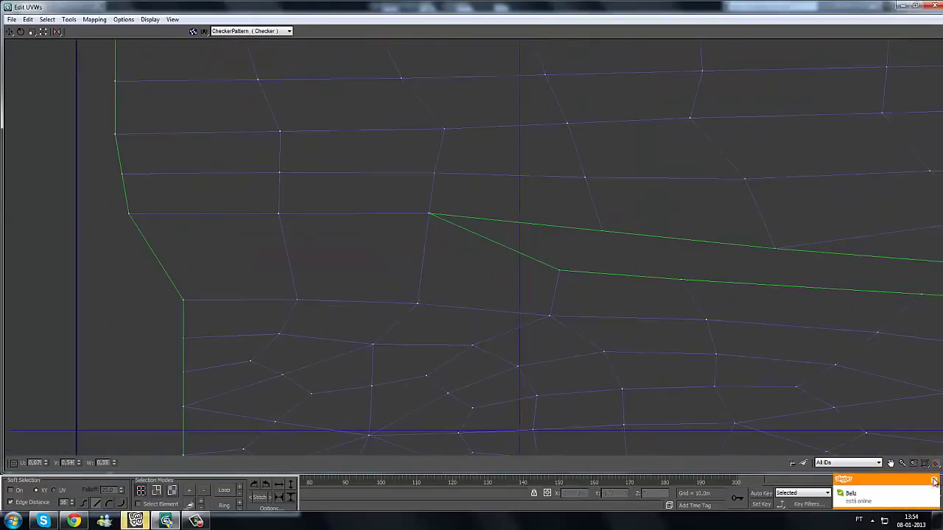
{"action": "left_click_drag", "start_coordinate": [561, 270], "coordinate": [601, 234]}
{"action": "middle_click_drag", "start_coordinate": [602, 234], "coordinate": [483, 228]}
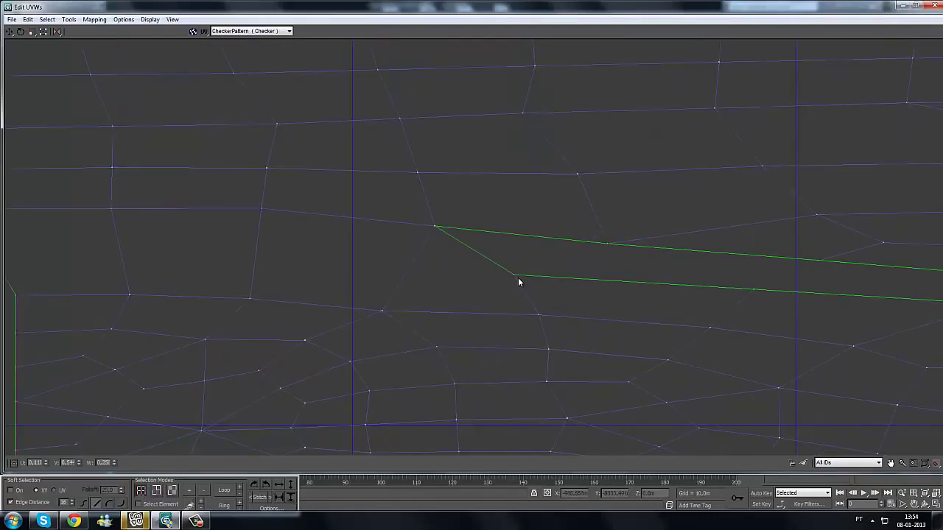
{"action": "left_click_drag", "start_coordinate": [520, 280], "coordinate": [607, 244]}
{"action": "middle_click_drag", "start_coordinate": [681, 296], "coordinate": [531, 293]}
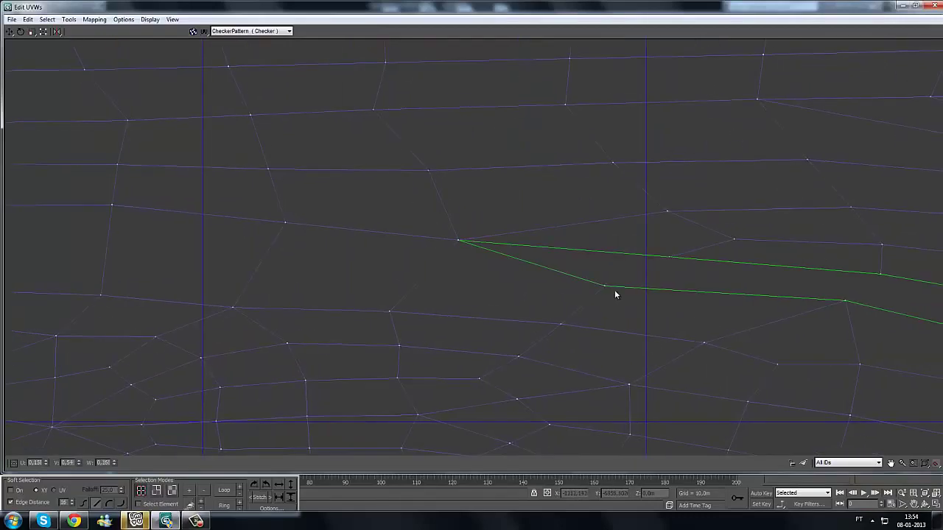
{"action": "left_click_drag", "start_coordinate": [609, 289], "coordinate": [669, 256]}
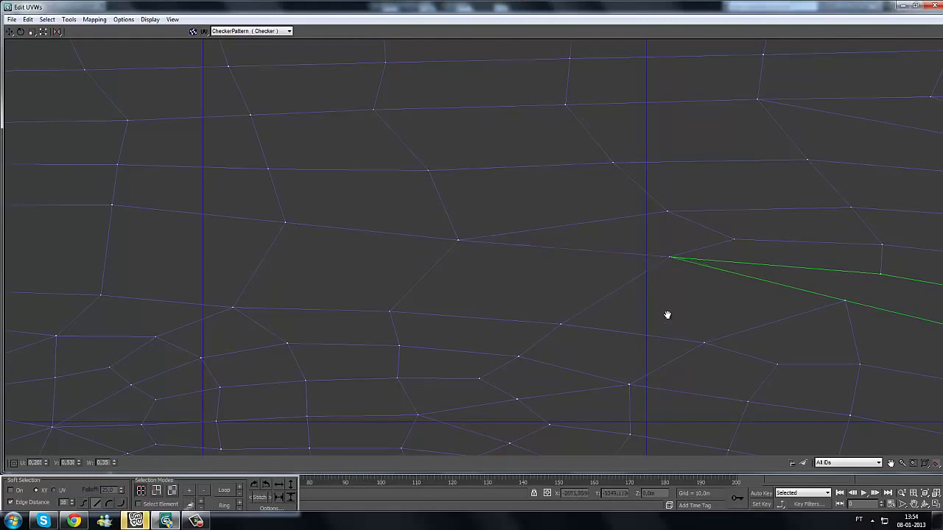
Step: Weld the next two vertices of the lower left shell onto the upper shell where the left-hand seam slopes toward the centre
{"action": "middle_click_drag", "start_coordinate": [667, 315], "coordinate": [442, 302]}
{"action": "left_click_drag", "start_coordinate": [621, 291], "coordinate": [654, 265]}
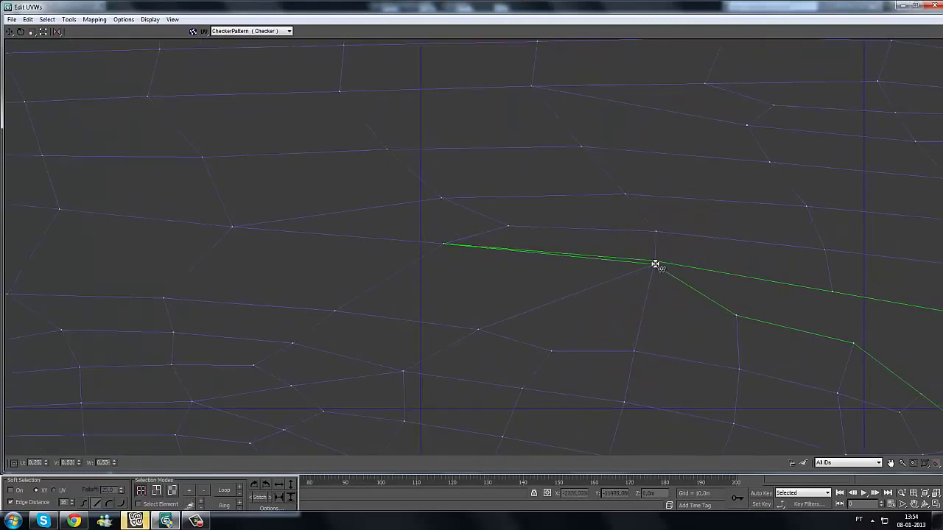
{"action": "middle_click_drag", "start_coordinate": [653, 265], "coordinate": [598, 320]}
{"action": "left_click_drag", "start_coordinate": [599, 320], "coordinate": [697, 296]}
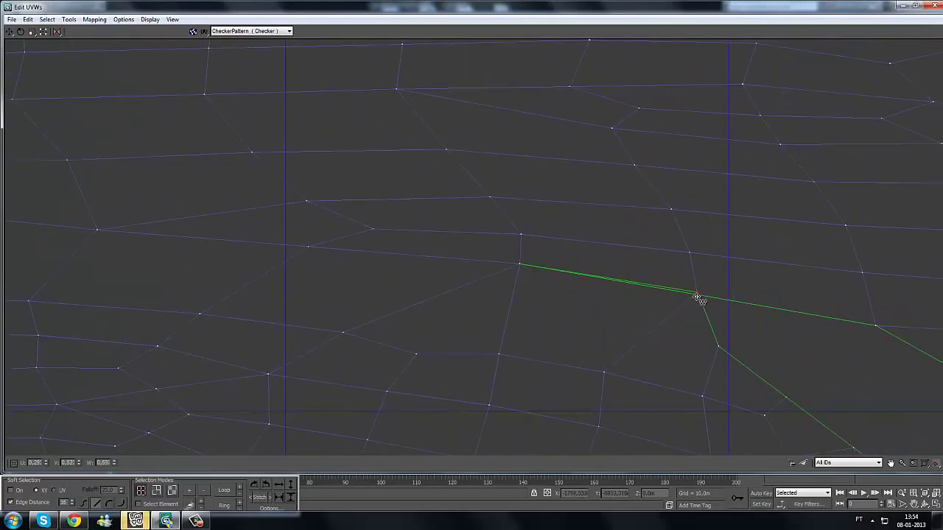
Step: Weld the next three vertices of the lower left shell onto the upper shell along the seam descending toward the centre
{"action": "middle_click_drag", "start_coordinate": [763, 363], "coordinate": [533, 322]}
{"action": "left_click_drag", "start_coordinate": [488, 301], "coordinate": [644, 282]}
{"action": "middle_click_drag", "start_coordinate": [519, 289], "coordinate": [382, 229]}
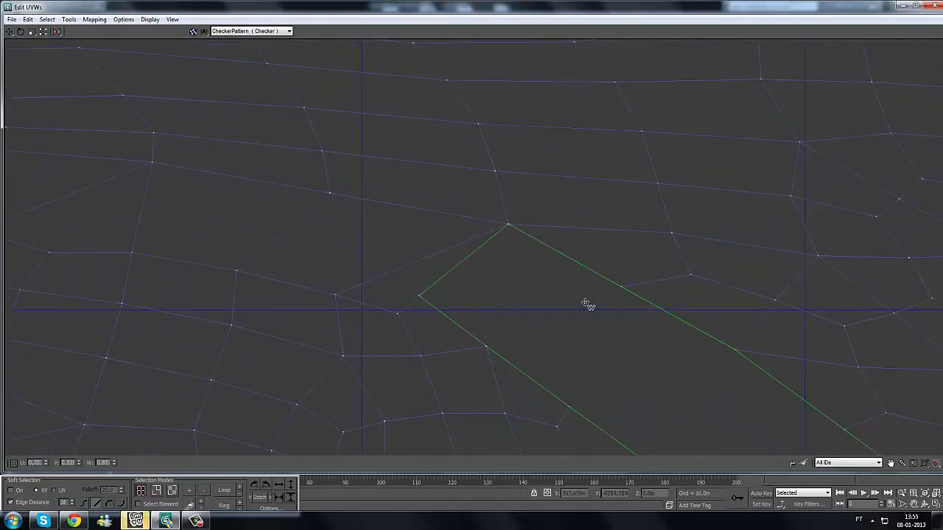
{"action": "left_click_drag", "start_coordinate": [420, 297], "coordinate": [621, 288]}
{"action": "middle_click_drag", "start_coordinate": [497, 290], "coordinate": [371, 242]}
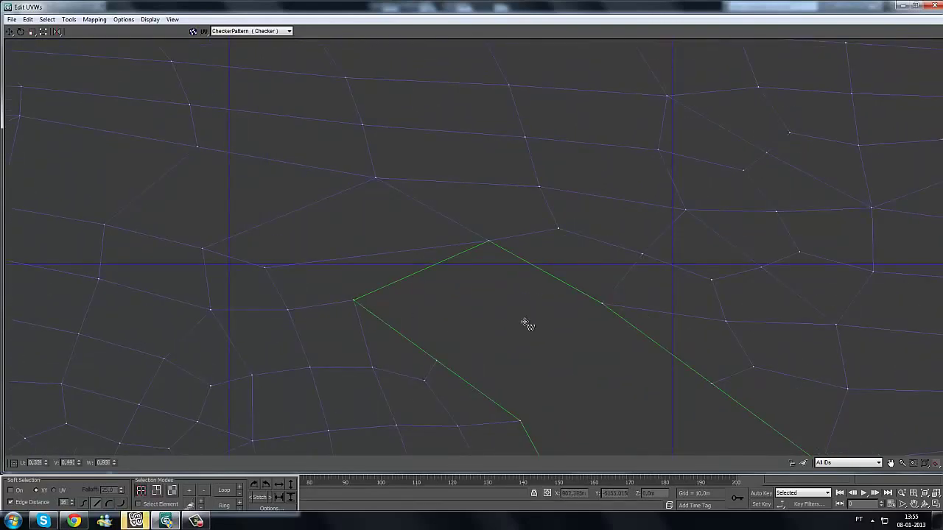
{"action": "left_click_drag", "start_coordinate": [358, 296], "coordinate": [603, 304]}
Step: Weld three more lower left shell vertices onto the upper shell, continuing down the seam toward the central flap's bottom corner
{"action": "middle_click_drag", "start_coordinate": [465, 287], "coordinate": [339, 221]}
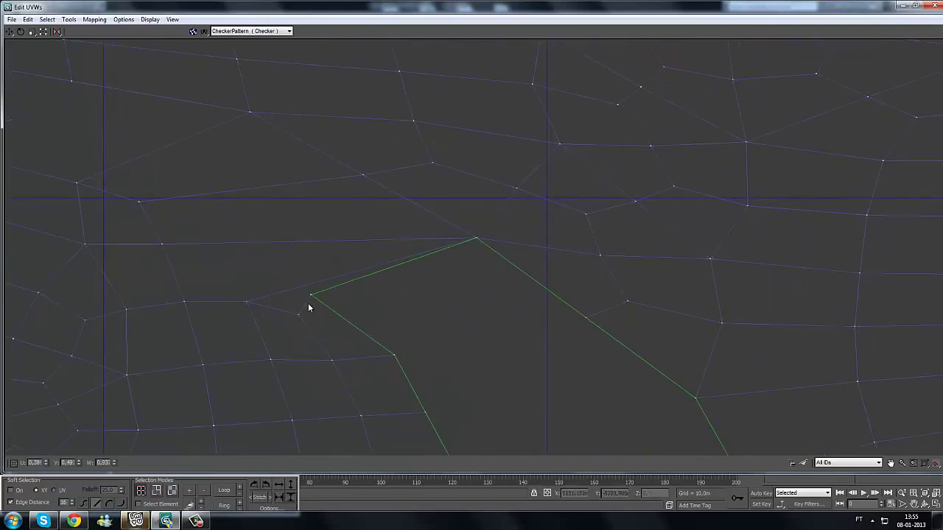
{"action": "left_click_drag", "start_coordinate": [312, 297], "coordinate": [585, 320]}
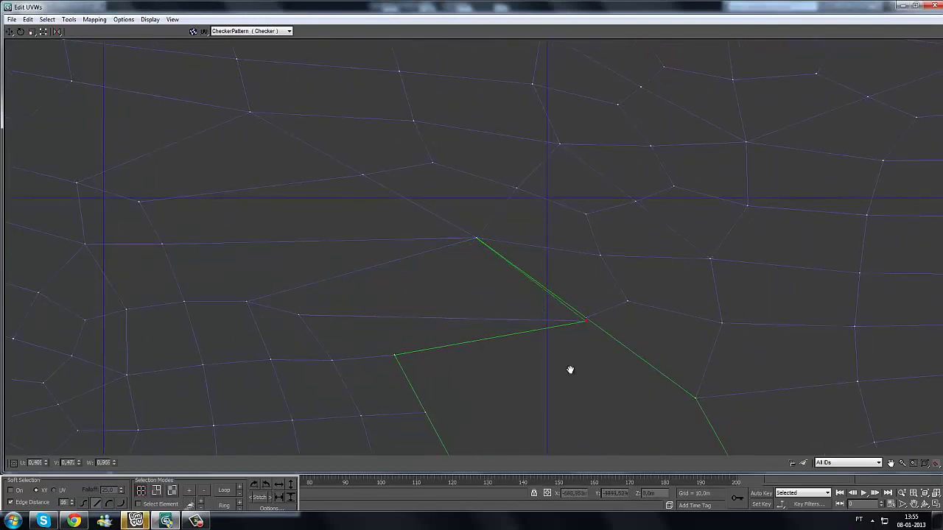
{"action": "middle_click_drag", "start_coordinate": [567, 370], "coordinate": [329, 322]}
{"action": "left_click_drag", "start_coordinate": [305, 312], "coordinate": [603, 356]}
{"action": "middle_click_drag", "start_coordinate": [570, 383], "coordinate": [268, 315]}
{"action": "left_click_drag", "start_coordinate": [196, 284], "coordinate": [514, 354]}
Step: Weld the lower left shell's next three inner-edge vertices onto the central flap's bottom edge, from its left corner to its middle vertex
{"action": "middle_click_drag", "start_coordinate": [454, 360], "coordinate": [330, 274]}
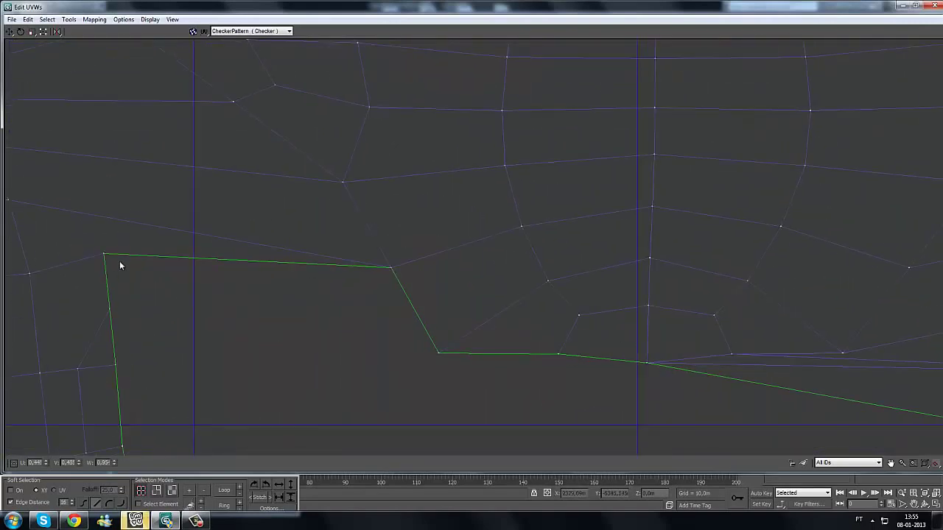
{"action": "left_click_drag", "start_coordinate": [106, 258], "coordinate": [439, 354]}
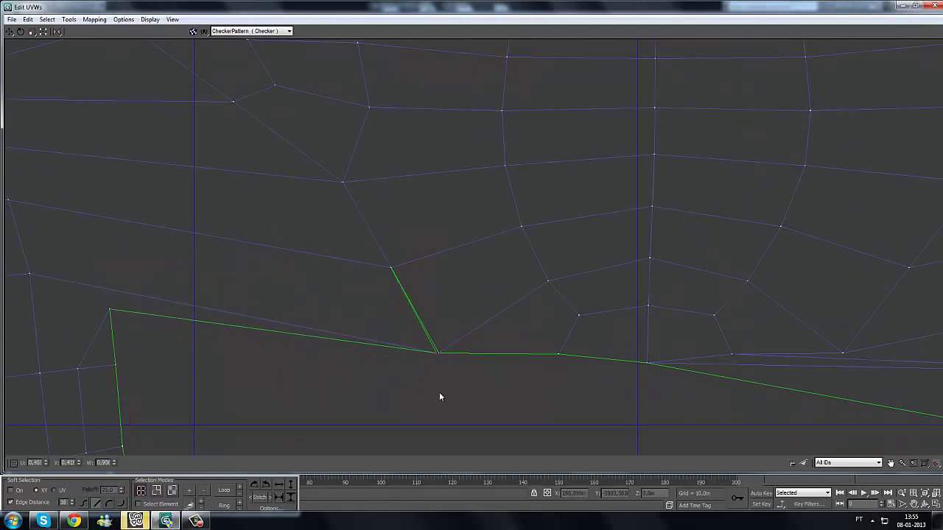
{"action": "middle_click_drag", "start_coordinate": [245, 380], "coordinate": [175, 346]}
{"action": "left_click_drag", "start_coordinate": [41, 275], "coordinate": [492, 324]}
{"action": "middle_click_drag", "start_coordinate": [55, 333], "coordinate": [41, 295]}
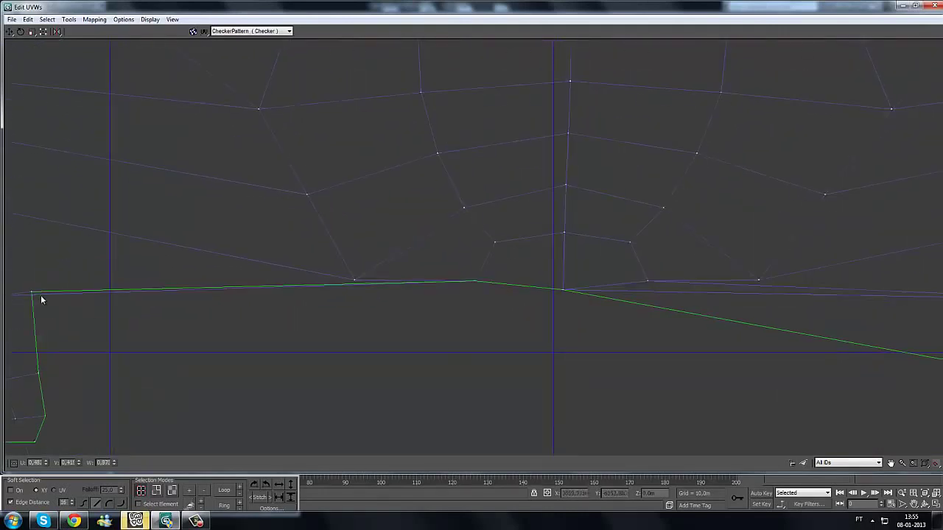
{"action": "left_click_drag", "start_coordinate": [32, 295], "coordinate": [562, 291]}
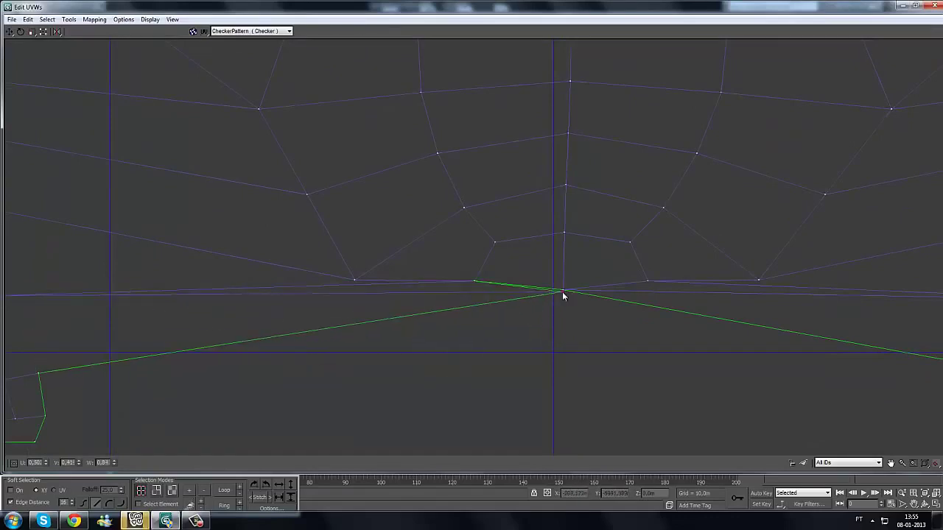
{"action": "middle_click_drag", "start_coordinate": [562, 292], "coordinate": [528, 280]}
{"action": "scroll", "coordinate": [430, 368], "scroll_direction": "down", "scroll_amount": 2}
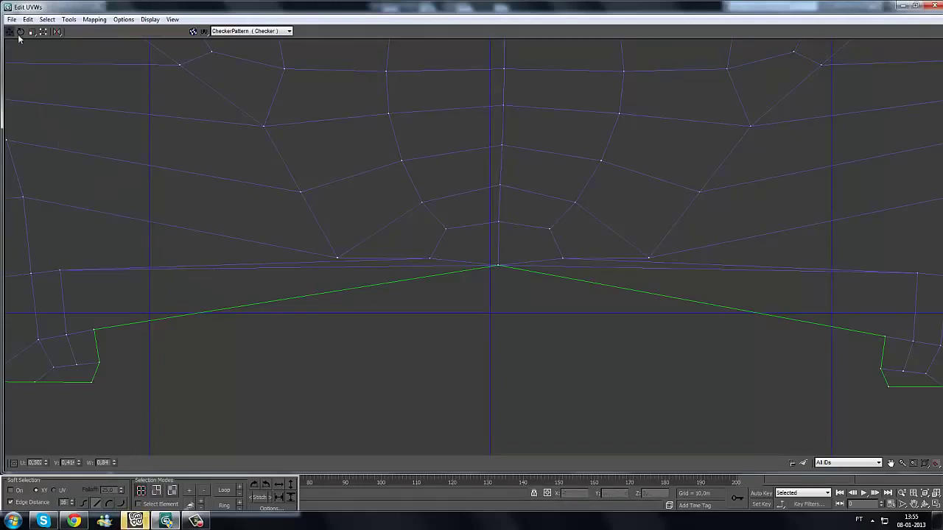
{"action": "key", "text": "ctrl+shift+d"}
{"action": "mouse_move", "coordinate": [31, 46]}
{"action": "left_mouse_down"}
{"action": "mouse_move", "coordinate": [43, 20]}
{"action": "mouse_move", "coordinate": [56, 58]}
{"action": "left_mouse_up"}
{"action": "key", "text": "Escape"}
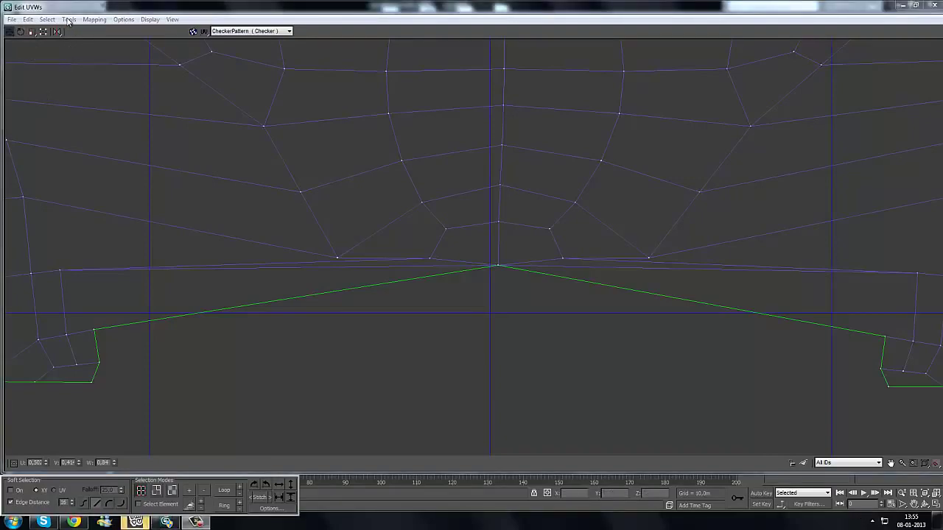
{"action": "double_click", "coordinate": [83, 11]}
{"action": "left_click_drag", "start_coordinate": [176, 24], "coordinate": [174, 77]}
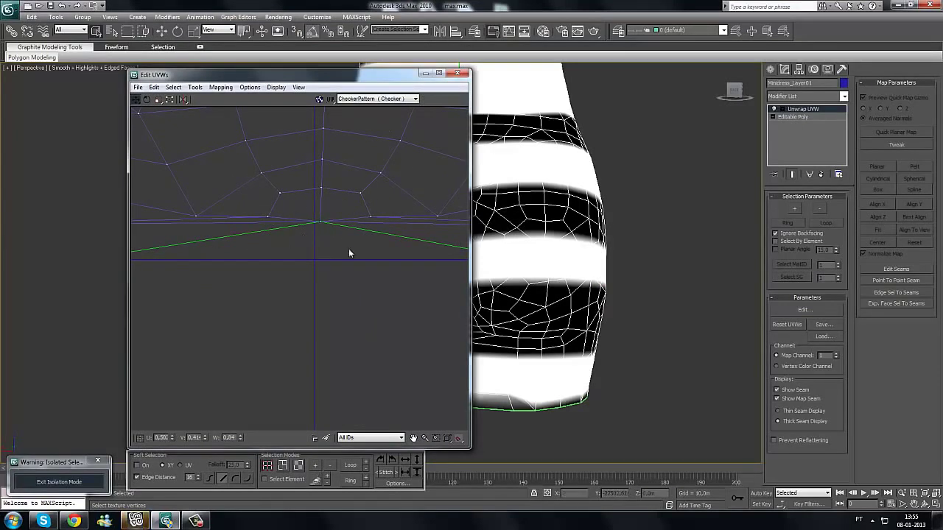
{"action": "left_click", "coordinate": [439, 74]}
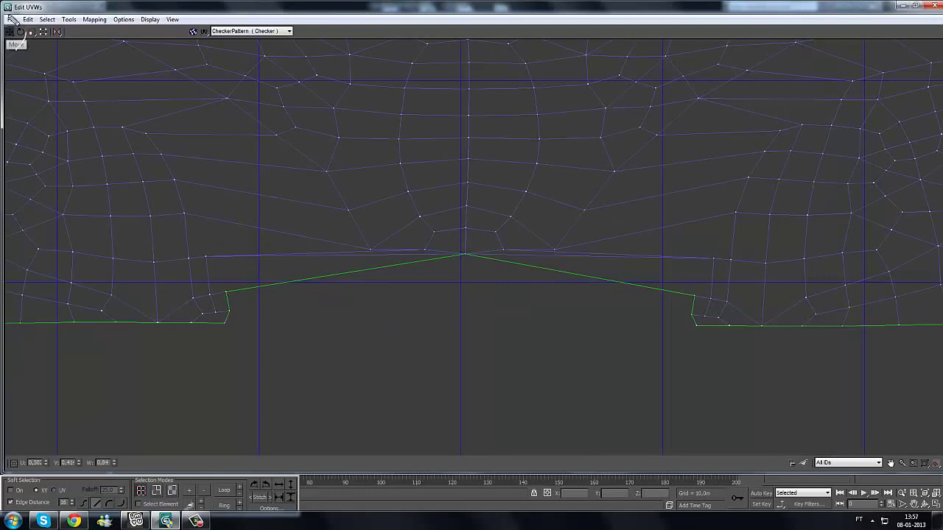
Step: Using horizontal-only movement, shift the three remaining inner-edge vertices on the left side of the bottom gap until they align beneath the flap's middle vertex
{"action": "left_click", "coordinate": [9, 32]}
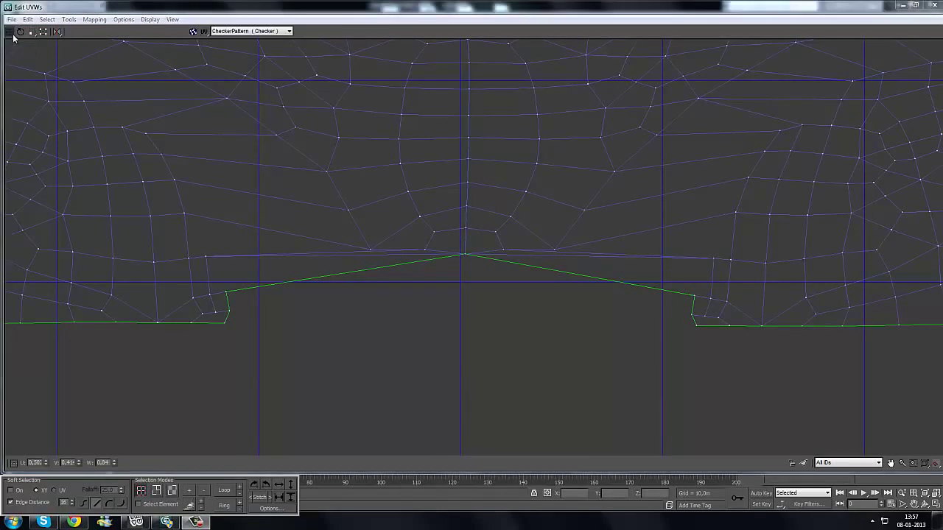
{"action": "left_click_drag", "start_coordinate": [14, 38], "coordinate": [11, 61]}
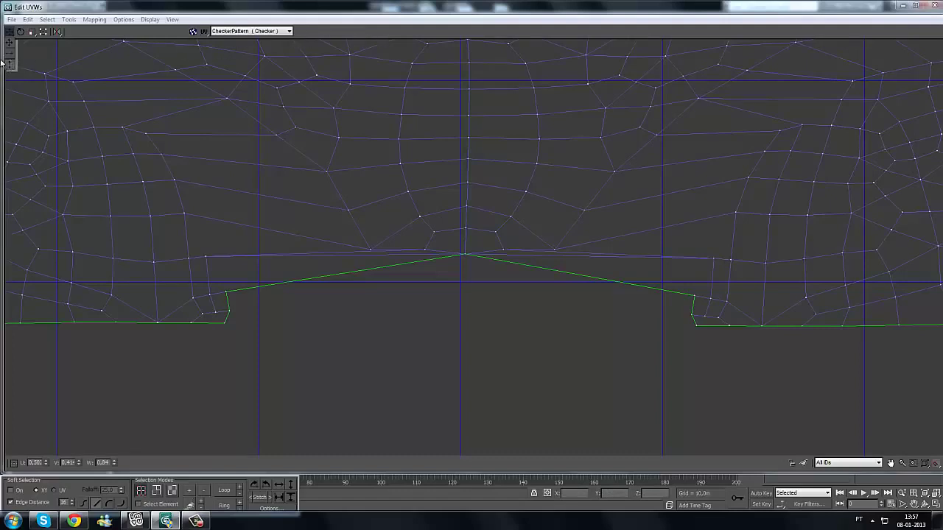
{"action": "left_click_drag", "start_coordinate": [14, 64], "coordinate": [33, 8]}
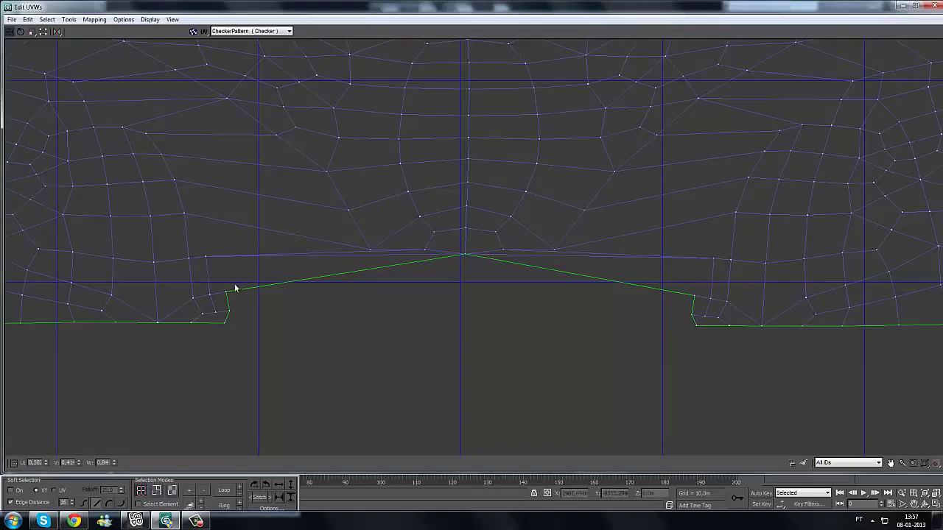
{"action": "scroll", "coordinate": [288, 295], "scroll_direction": "up", "scroll_amount": 2}
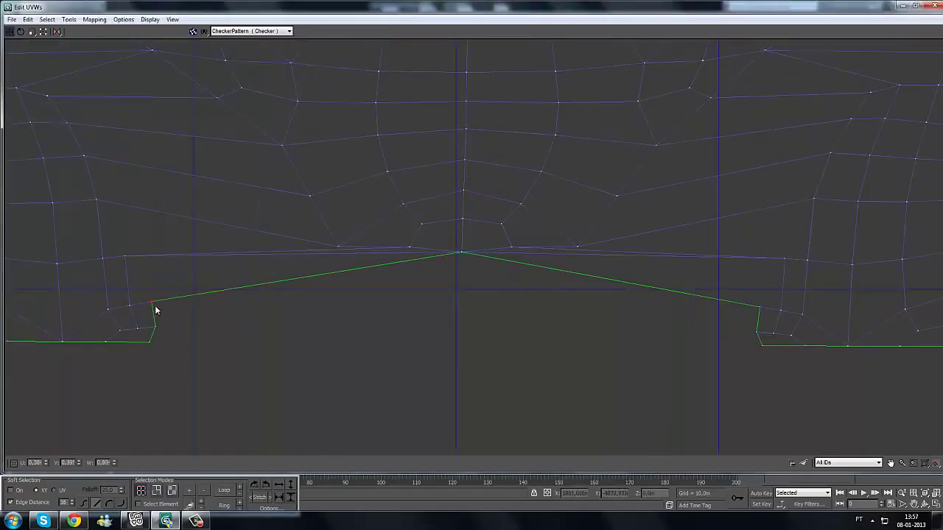
{"action": "left_click_drag", "start_coordinate": [151, 302], "coordinate": [465, 319]}
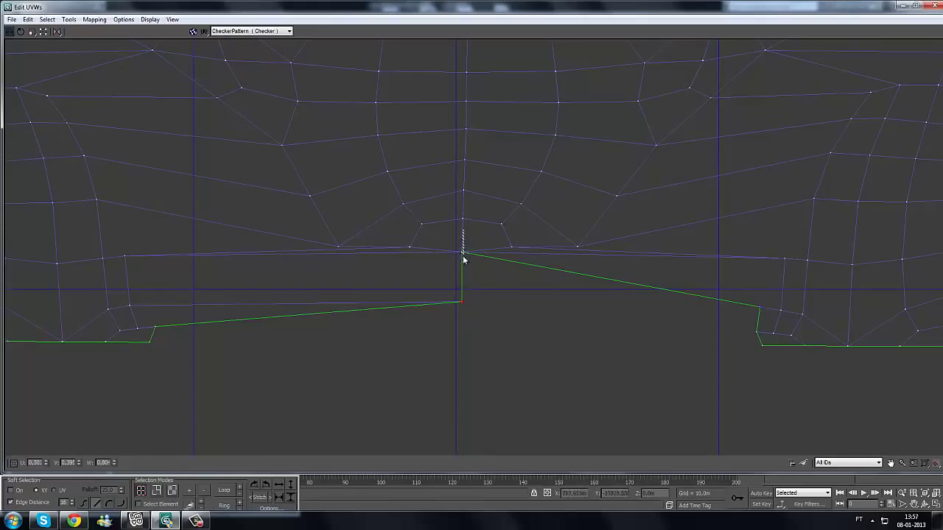
{"action": "left_click", "coordinate": [153, 328]}
{"action": "left_click_drag", "start_coordinate": [153, 327], "coordinate": [461, 339]}
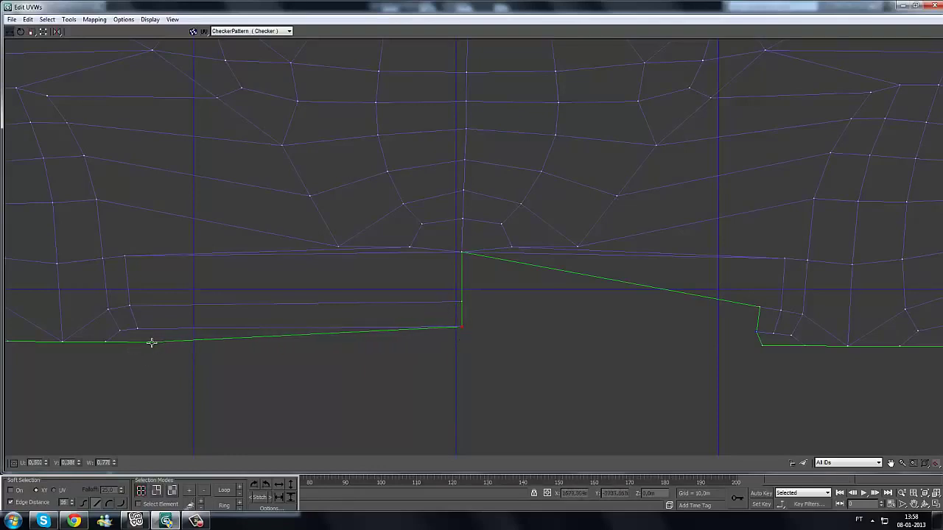
{"action": "left_click_drag", "start_coordinate": [172, 351], "coordinate": [459, 371]}
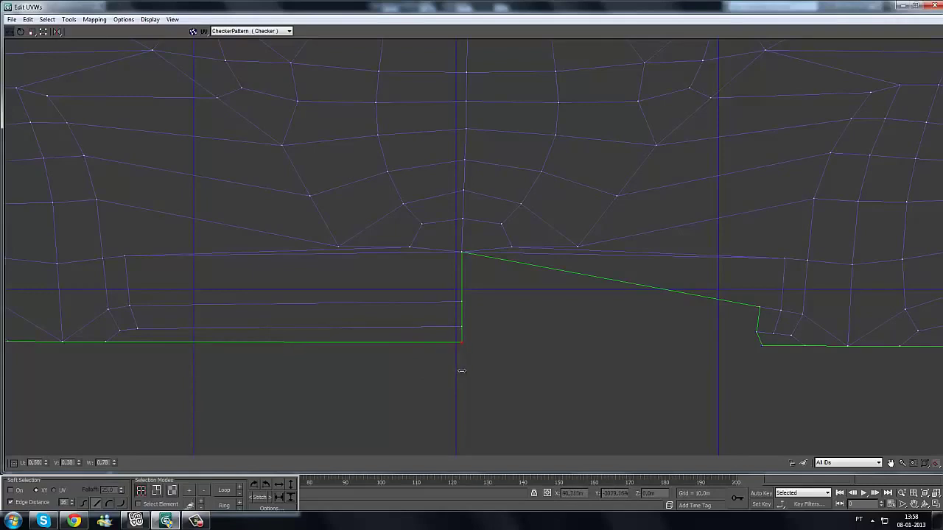
Step: Target-weld the three inner-edge vertices on the right side of the bottom gap onto the matching left-side vertices on the centre line
{"action": "middle_click_drag", "start_coordinate": [295, 343], "coordinate": [255, 331]}
{"action": "middle_click_drag", "start_coordinate": [385, 326], "coordinate": [288, 332]}
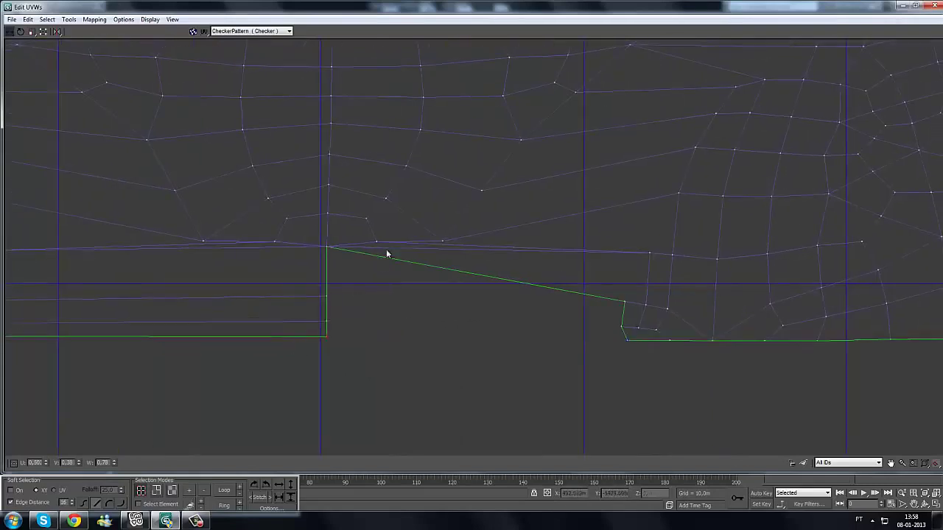
{"action": "mouse_move", "coordinate": [11, 32]}
{"action": "left_mouse_down"}
{"action": "mouse_move", "coordinate": [9, 54]}
{"action": "mouse_move", "coordinate": [9, 46]}
{"action": "left_mouse_up"}
{"action": "right_click", "coordinate": [569, 318]}
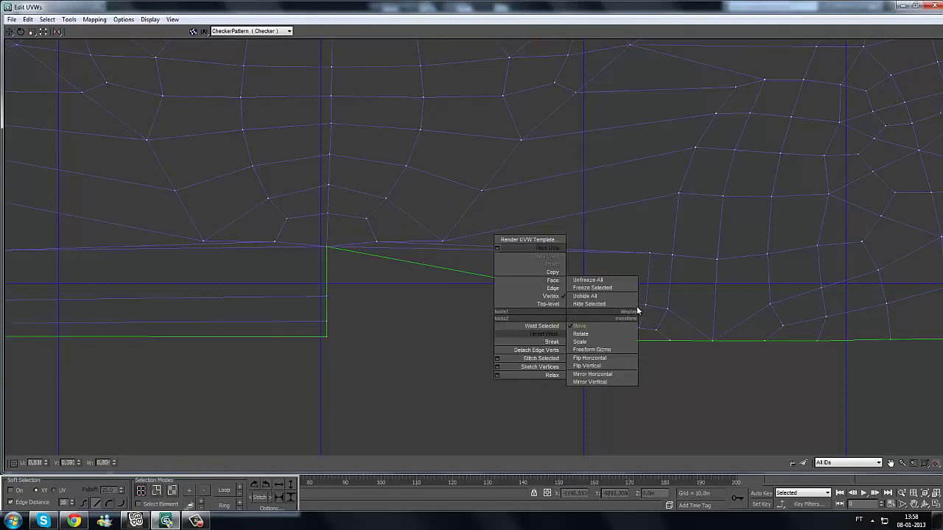
{"action": "left_click", "coordinate": [544, 336]}
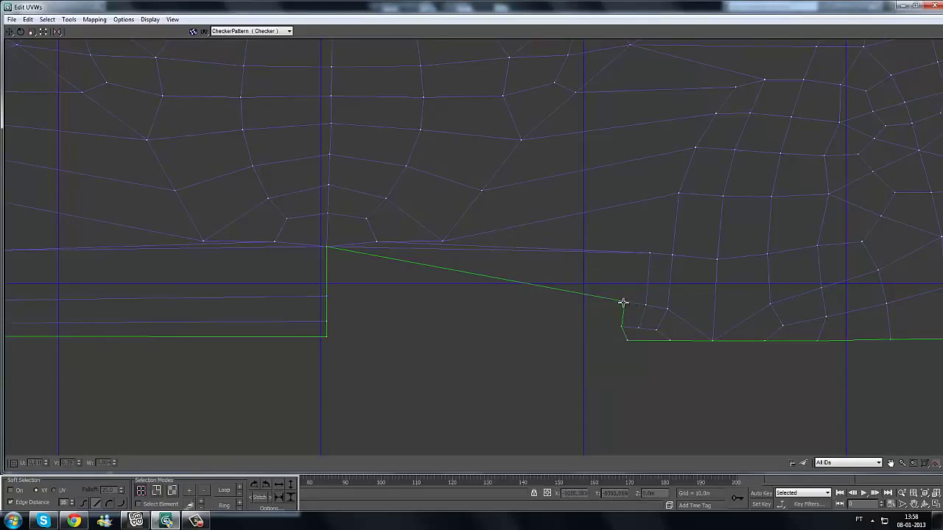
{"action": "left_click_drag", "start_coordinate": [626, 302], "coordinate": [328, 293]}
{"action": "middle_click_drag", "start_coordinate": [395, 334], "coordinate": [425, 306]}
{"action": "scroll", "coordinate": [424, 307], "scroll_direction": "up", "scroll_amount": 3}
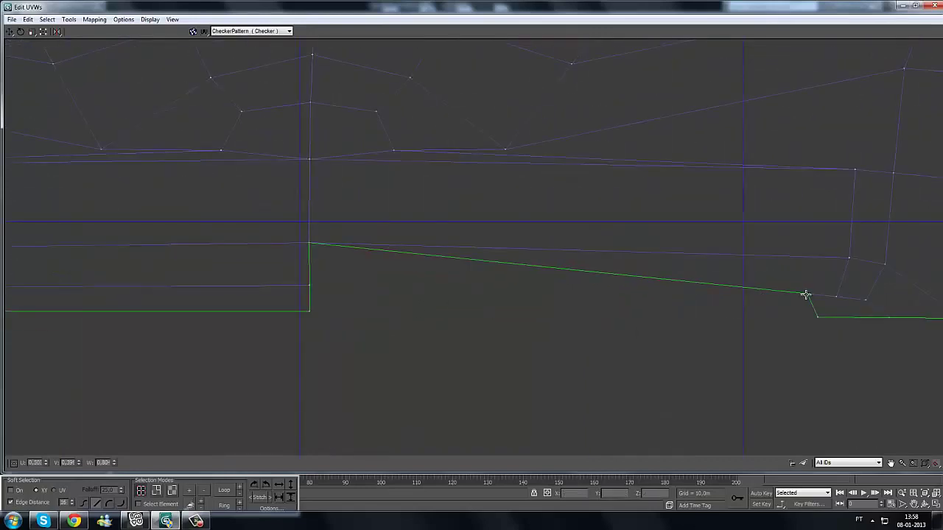
{"action": "left_click_drag", "start_coordinate": [804, 295], "coordinate": [310, 285]}
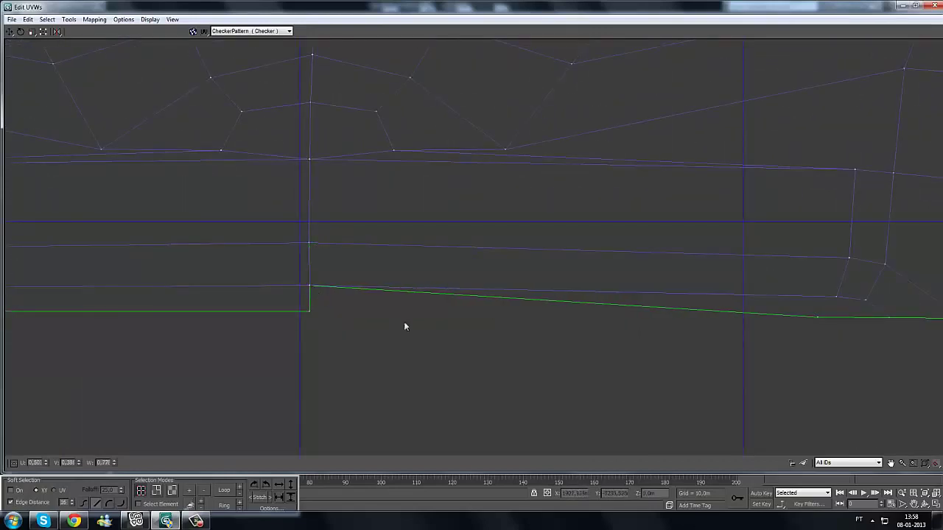
{"action": "left_click_drag", "start_coordinate": [816, 319], "coordinate": [311, 315]}
{"action": "scroll", "coordinate": [391, 366], "scroll_direction": "down", "scroll_amount": 8}
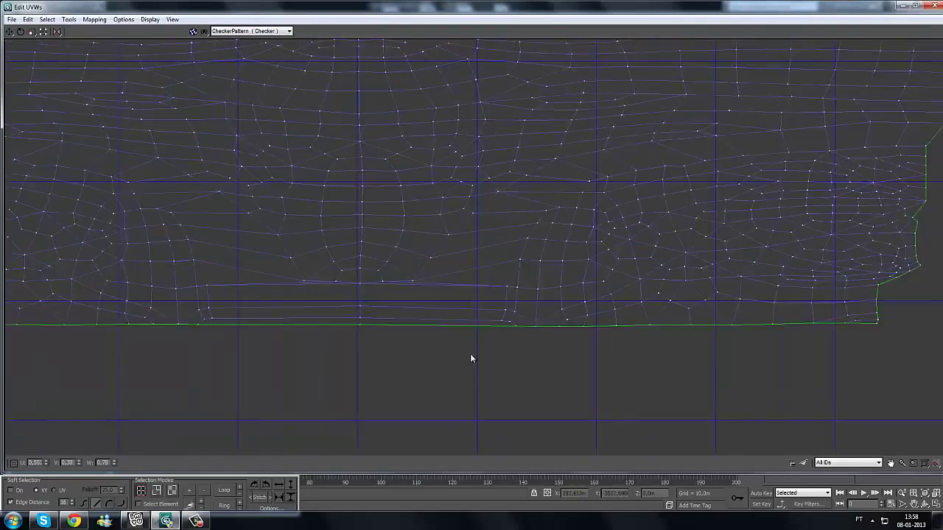
Step: Select the vertices along the merged shell's right border, from the bottom corner up around the lower protruding corner, for a horizontal move
{"action": "scroll", "coordinate": [221, 353], "scroll_direction": "down", "scroll_amount": 6}
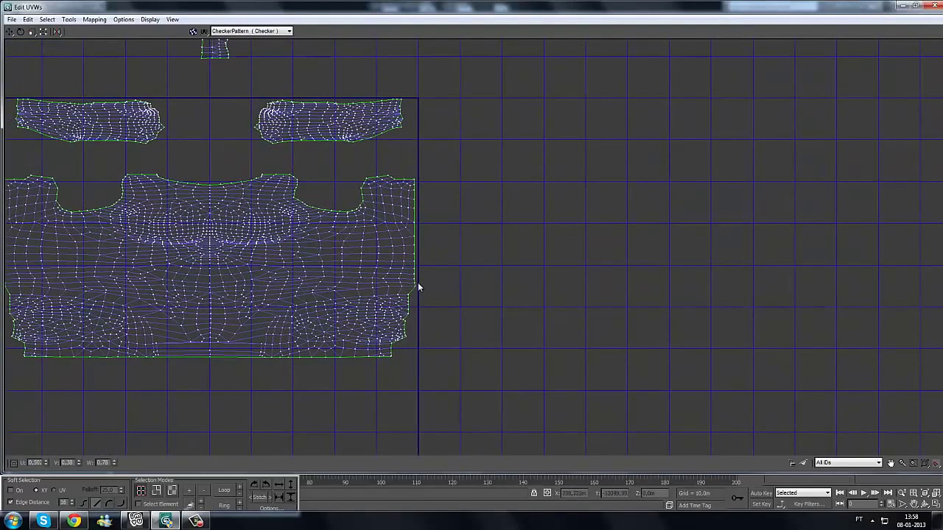
{"action": "scroll", "coordinate": [404, 351], "scroll_direction": "up", "scroll_amount": 3}
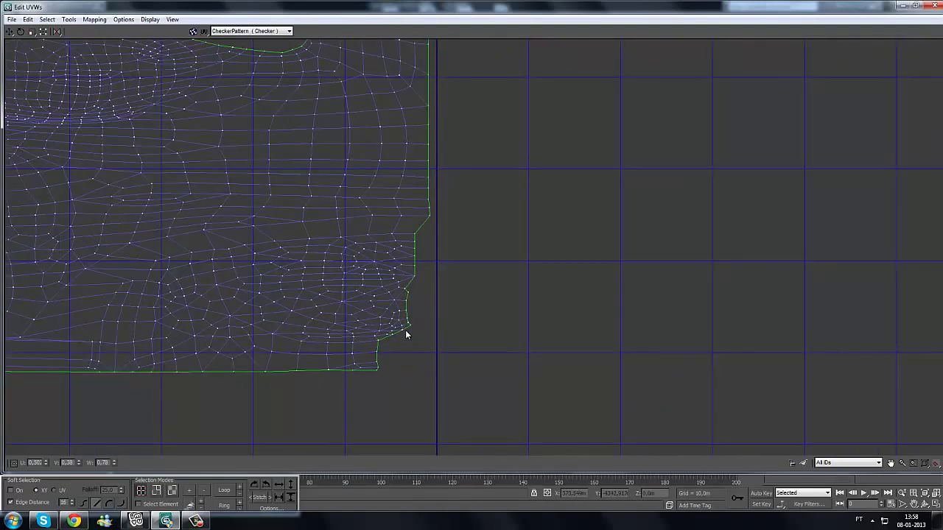
{"action": "scroll", "coordinate": [405, 330], "scroll_direction": "up", "scroll_amount": 1}
{"action": "scroll", "coordinate": [405, 330], "scroll_direction": "up", "scroll_amount": 2}
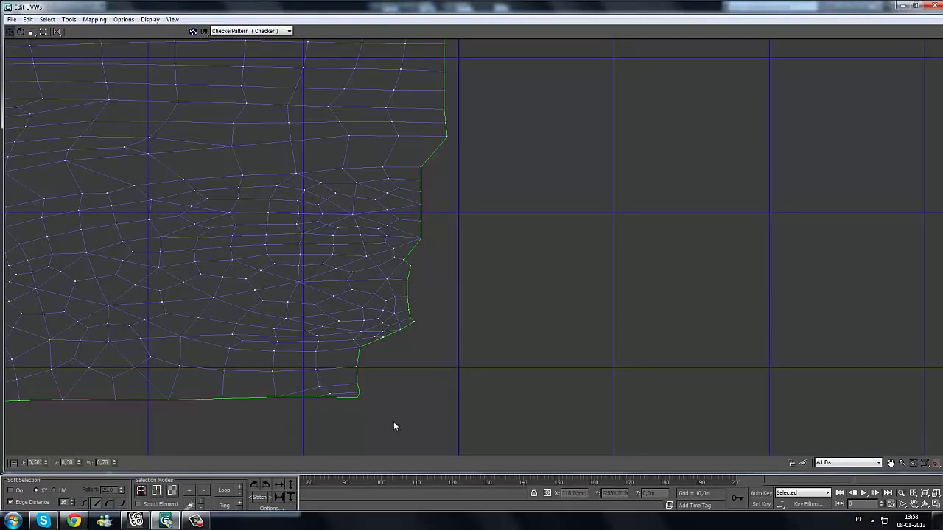
{"action": "scroll", "coordinate": [394, 426], "scroll_direction": "up", "scroll_amount": 2}
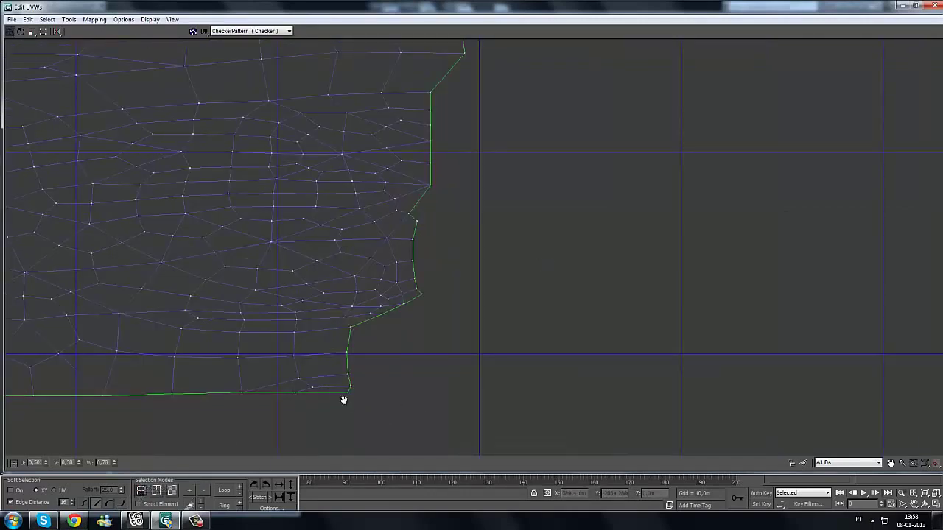
{"action": "middle_click_drag", "start_coordinate": [344, 401], "coordinate": [336, 384]}
{"action": "scroll", "coordinate": [361, 420], "scroll_direction": "up", "scroll_amount": 3}
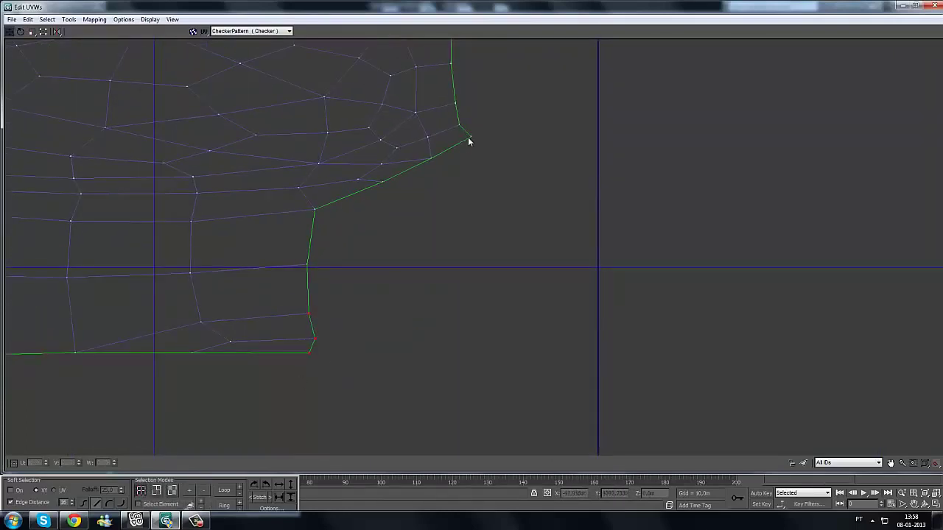
{"action": "left_click", "coordinate": [308, 268]}
{"action": "scroll", "coordinate": [380, 271], "scroll_direction": "up", "scroll_amount": 2}
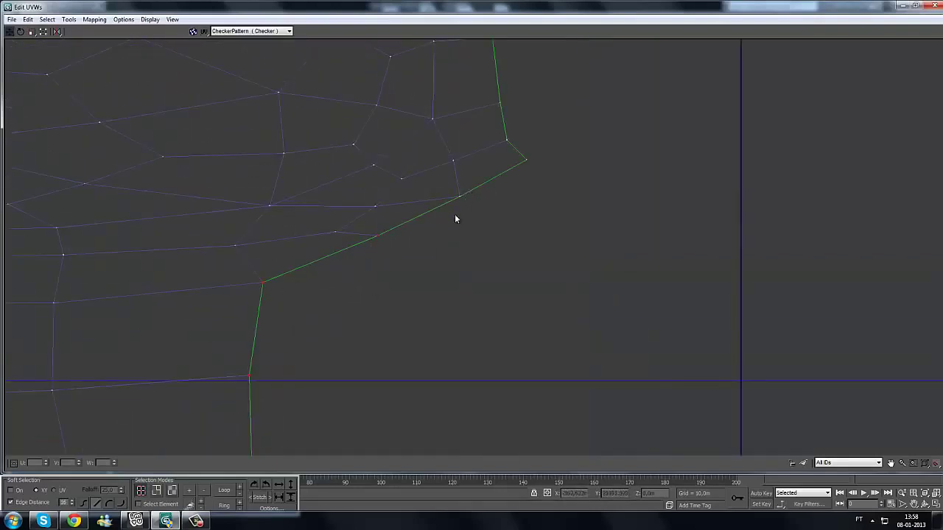
{"action": "middle_click_drag", "start_coordinate": [538, 102], "coordinate": [440, 230]}
{"action": "left_click_drag", "start_coordinate": [458, 85], "coordinate": [467, 60], "text": "ctrl"}
Step: Extend the vertex selection up the merged shell's jagged right border to the two vertices just below its straight upper section
{"action": "middle_click_drag", "start_coordinate": [455, 231], "coordinate": [428, 348]}
{"action": "scroll", "coordinate": [427, 346], "scroll_direction": "down", "scroll_amount": 3}
{"action": "left_click_drag", "start_coordinate": [410, 251], "coordinate": [431, 234], "text": "ctrl"}
{"action": "left_click_drag", "start_coordinate": [457, 185], "coordinate": [466, 161], "text": "ctrl"}
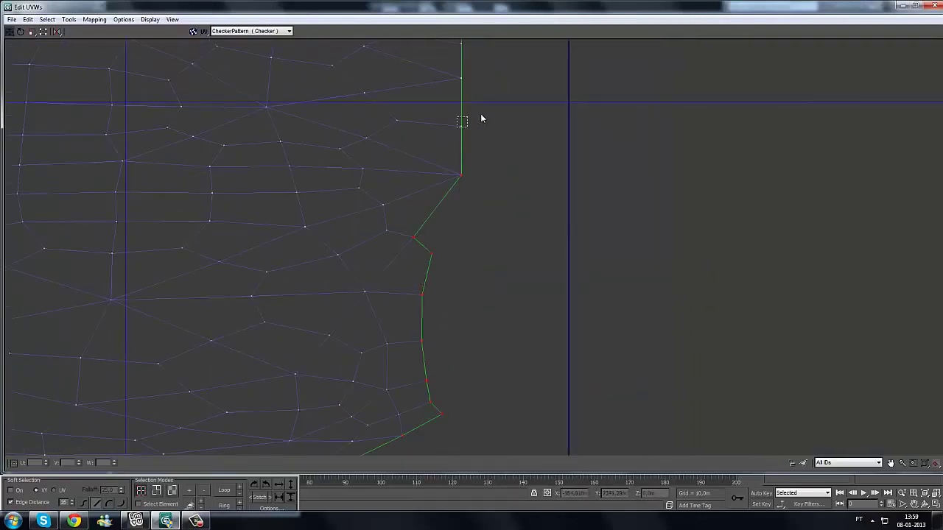
{"action": "middle_click_drag", "start_coordinate": [481, 116], "coordinate": [454, 282]}
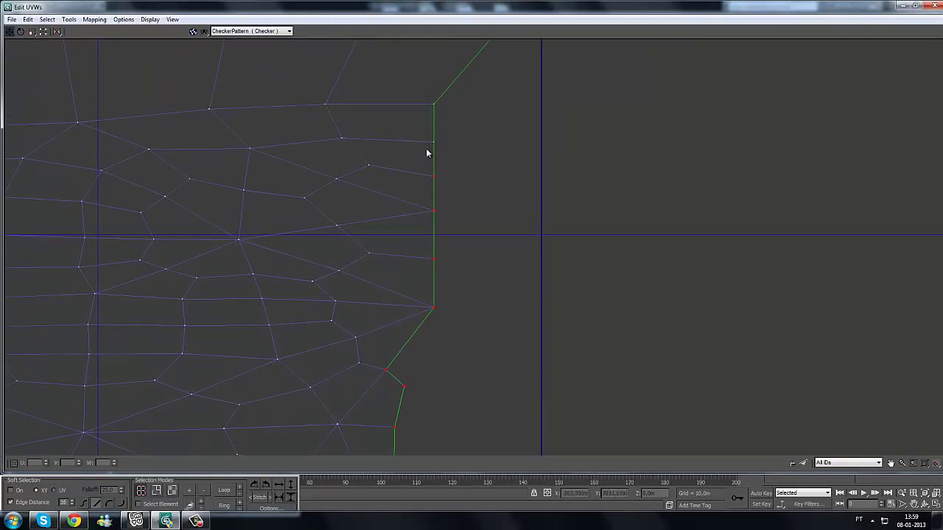
{"action": "middle_click_drag", "start_coordinate": [431, 113], "coordinate": [453, 292]}
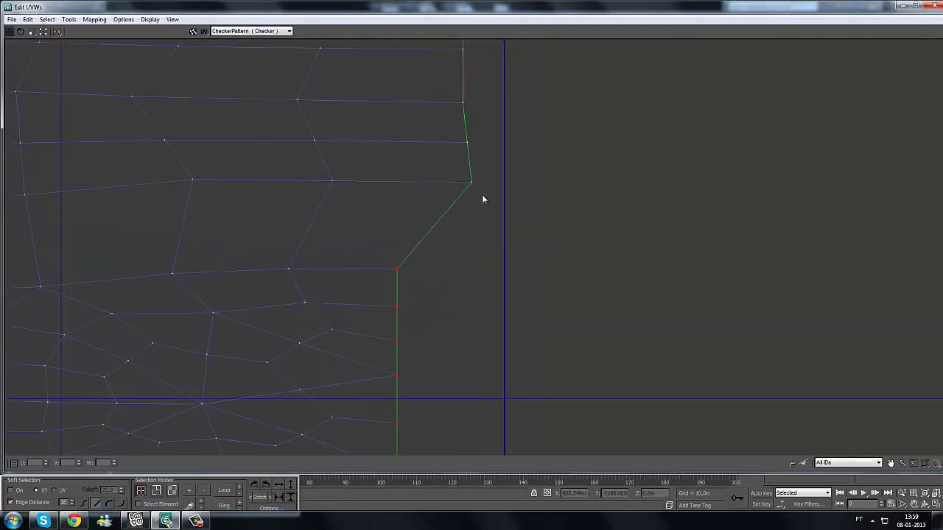
{"action": "middle_click_drag", "start_coordinate": [467, 105], "coordinate": [435, 147]}
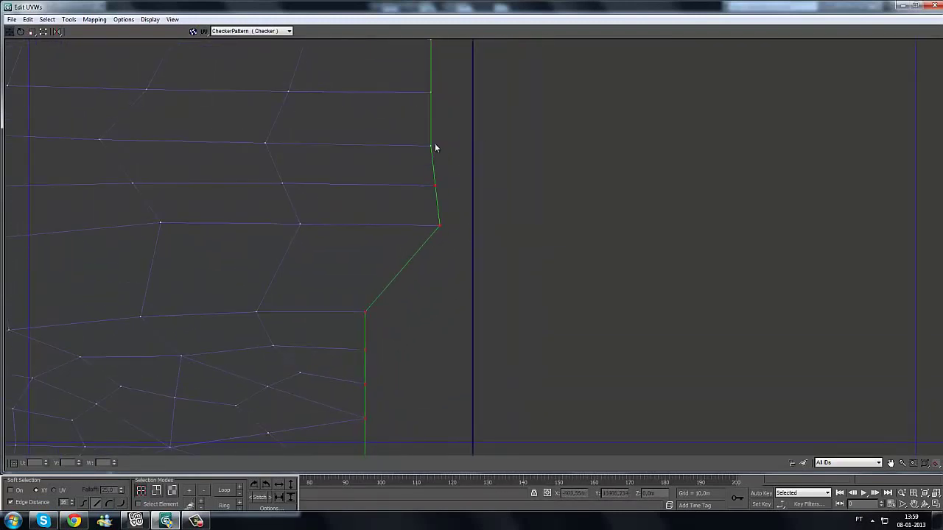
{"action": "scroll", "coordinate": [432, 116], "scroll_direction": "down", "scroll_amount": 2}
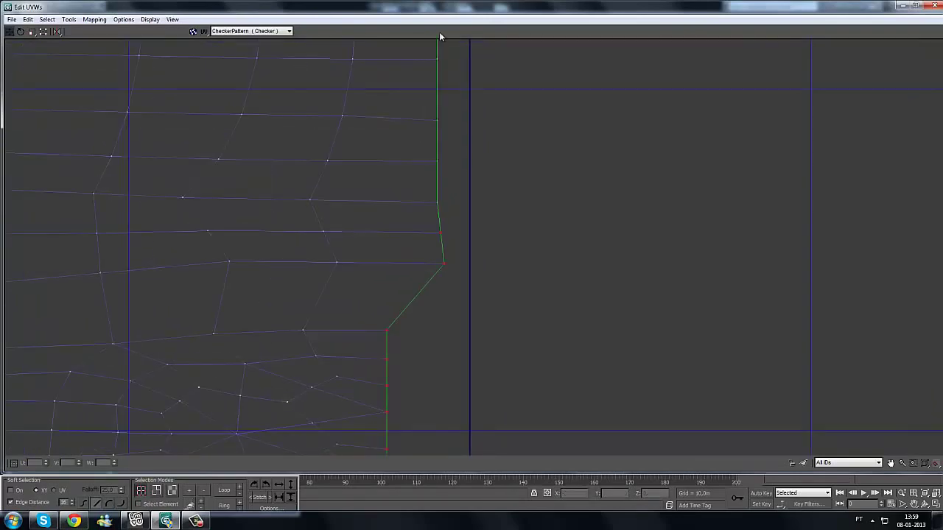
Step: Check the selected vertices along the jagged lower part of the merged shell's right border
{"action": "scroll", "coordinate": [463, 199], "scroll_direction": "down", "scroll_amount": 1}
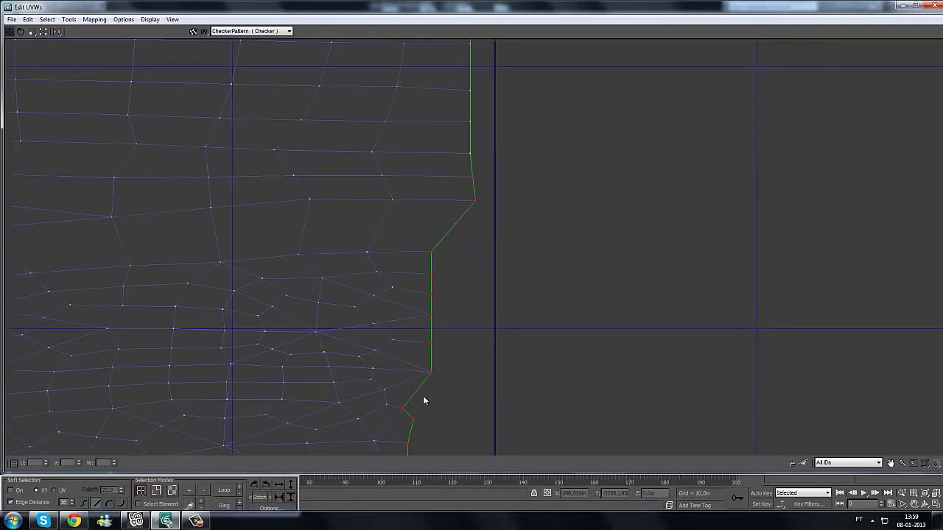
{"action": "scroll", "coordinate": [444, 334], "scroll_direction": "down", "scroll_amount": 3}
{"action": "middle_click_drag", "start_coordinate": [443, 303], "coordinate": [434, 203]}
{"action": "scroll", "coordinate": [432, 232], "scroll_direction": "up", "scroll_amount": 1}
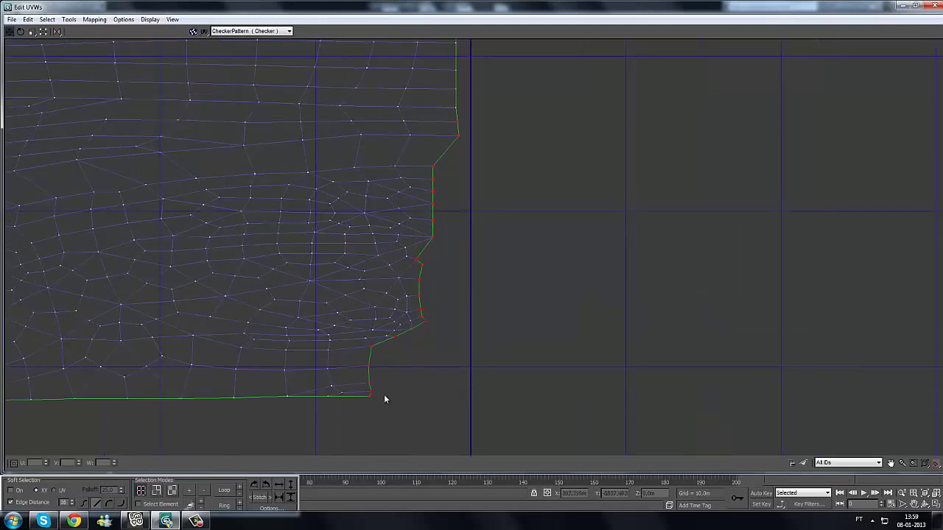
{"action": "middle_click_drag", "start_coordinate": [520, 276], "coordinate": [496, 242]}
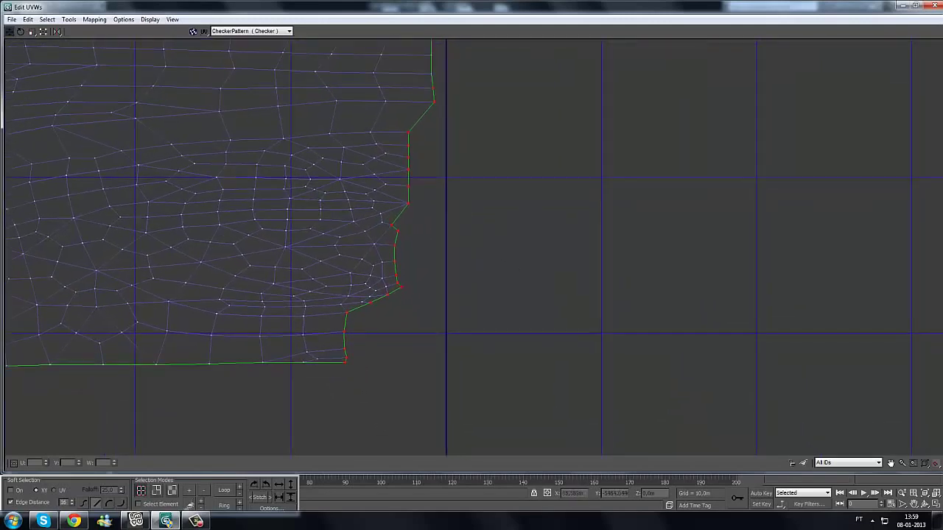
{"action": "key", "text": "ctrl+shift+d"}
{"action": "mouse_move", "coordinate": [302, 463]}
{"action": "left_mouse_down"}
{"action": "mouse_move", "coordinate": [253, 493]}
{"action": "mouse_move", "coordinate": [266, 482]}
{"action": "left_mouse_up"}
{"action": "key", "text": "Escape"}
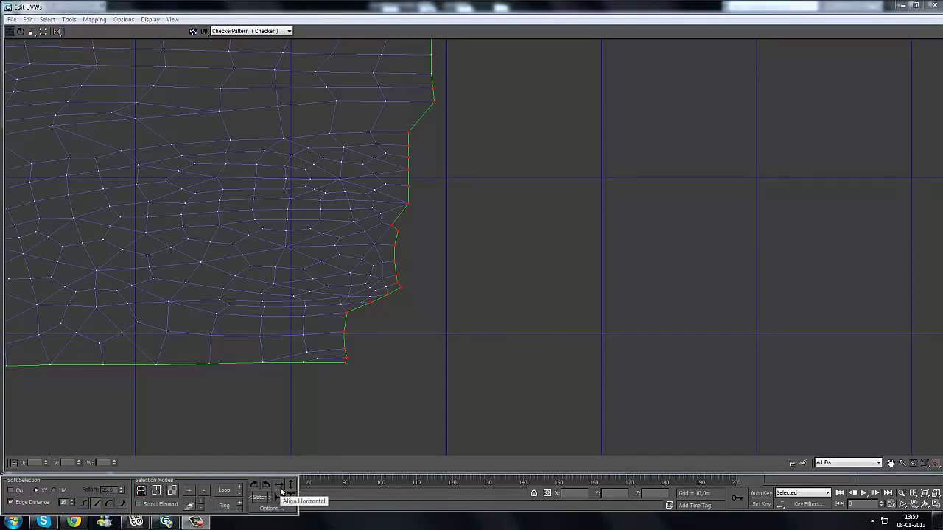
{"action": "scroll", "coordinate": [415, 431], "scroll_direction": "down", "scroll_amount": 2}
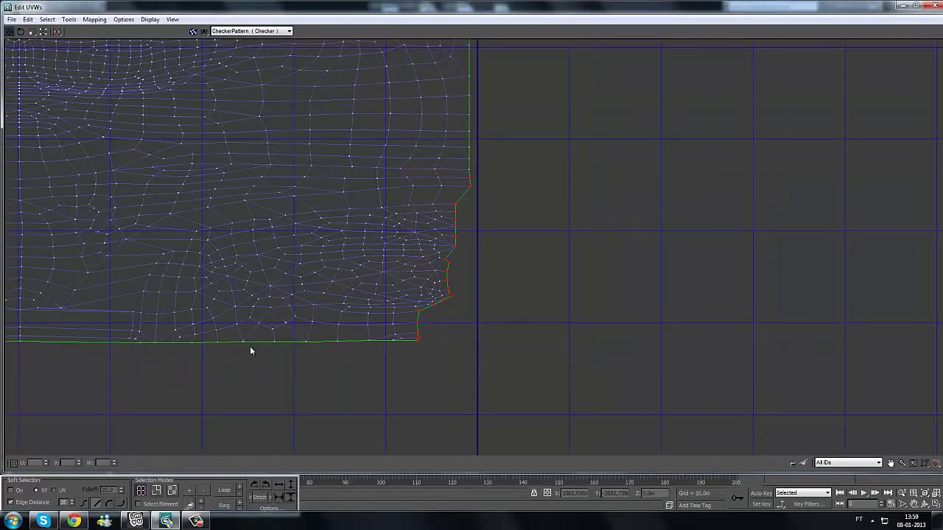
{"action": "scroll", "coordinate": [420, 395], "scroll_direction": "down", "scroll_amount": 2}
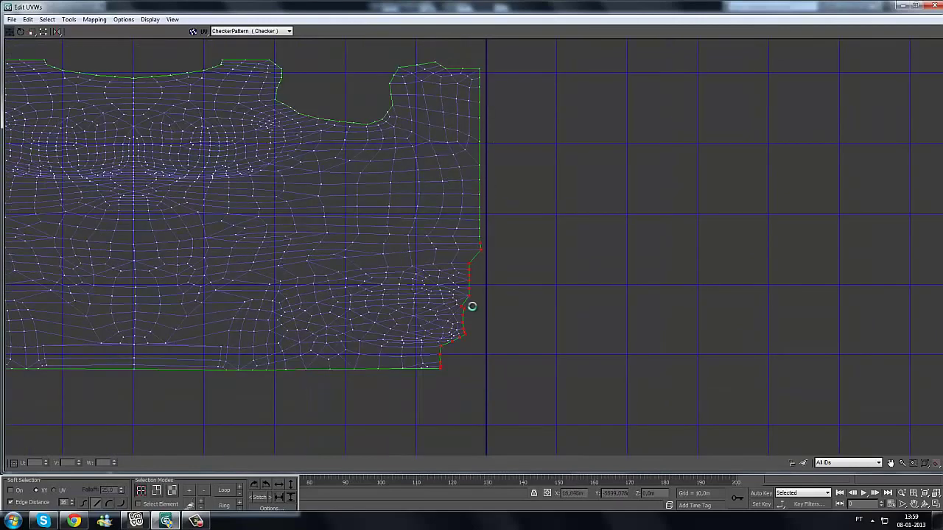
{"action": "scroll", "coordinate": [471, 306], "scroll_direction": "up", "scroll_amount": 1}
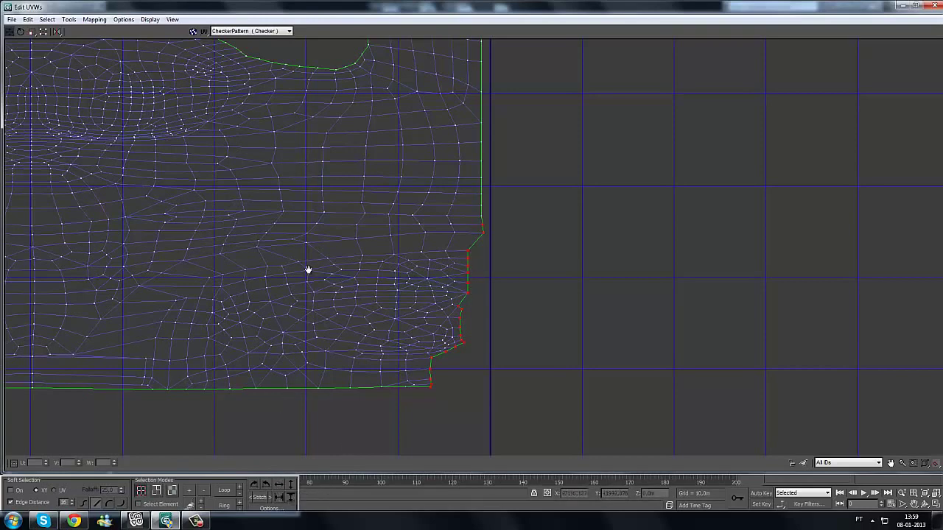
Step: Examine the right armhole opening and the mesh between it and the shell's lower right border
{"action": "middle_click_drag", "start_coordinate": [309, 270], "coordinate": [319, 463]}
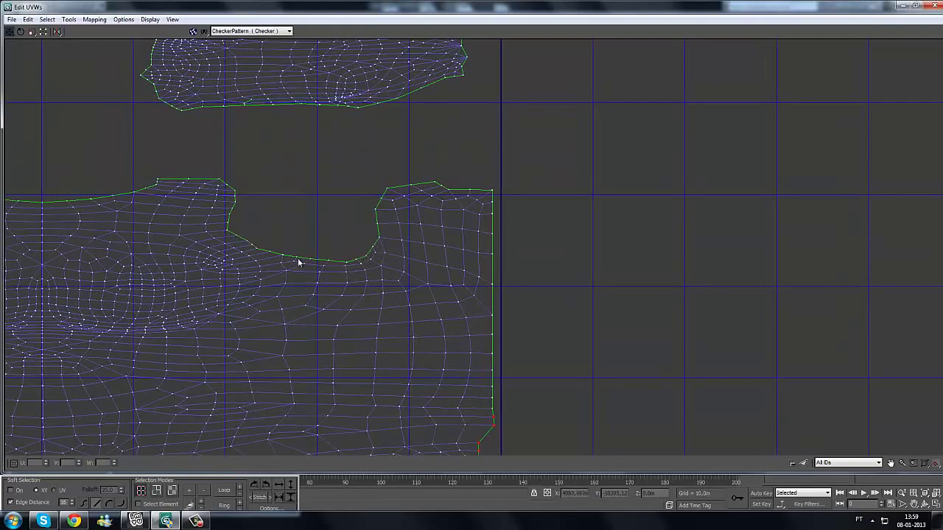
{"action": "middle_click_drag", "start_coordinate": [227, 233], "coordinate": [245, 266]}
{"action": "scroll", "coordinate": [245, 266], "scroll_direction": "up", "scroll_amount": 3}
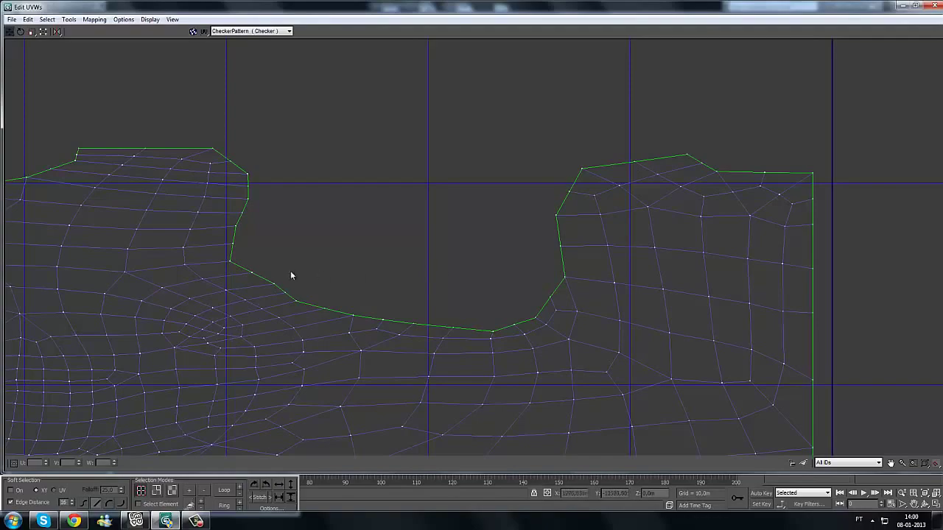
{"action": "middle_click_drag", "start_coordinate": [449, 348], "coordinate": [438, 170]}
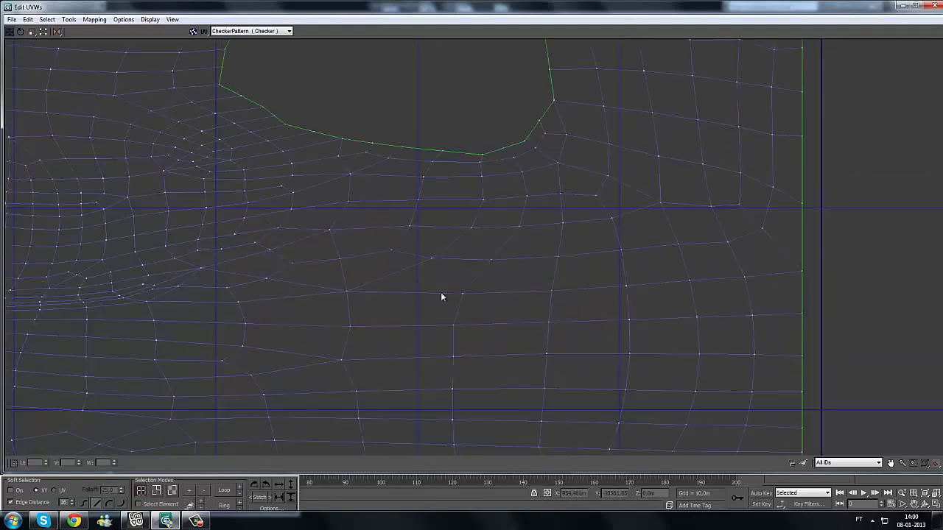
{"action": "scroll", "coordinate": [441, 292], "scroll_direction": "down", "scroll_amount": 1}
{"action": "mouse_move", "coordinate": [382, 200]}
{"action": "middle_mouse_down"}
{"action": "mouse_move", "coordinate": [335, 158]}
{"action": "mouse_move", "coordinate": [248, 37]}
{"action": "middle_mouse_up"}
{"action": "middle_click_drag", "start_coordinate": [353, 225], "coordinate": [275, 76]}
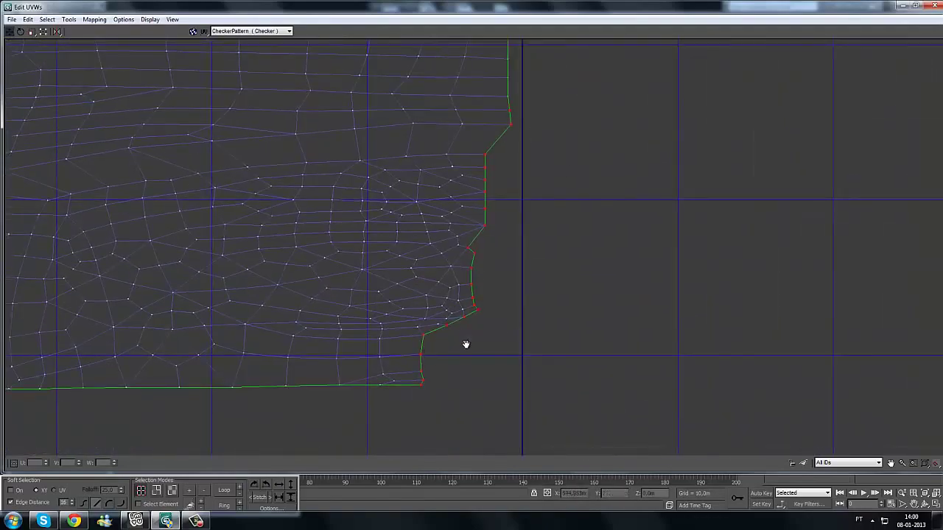
{"action": "middle_click_drag", "start_coordinate": [465, 344], "coordinate": [442, 392]}
{"action": "scroll", "coordinate": [442, 392], "scroll_direction": "down", "scroll_amount": 2}
{"action": "scroll", "coordinate": [466, 397], "scroll_direction": "up", "scroll_amount": 3}
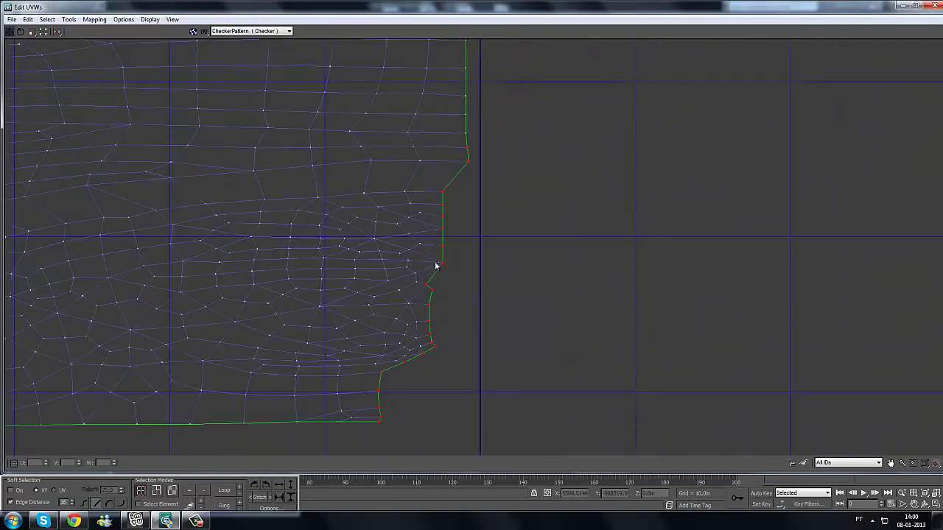
{"action": "middle_click_drag", "start_coordinate": [438, 325], "coordinate": [448, 332]}
{"action": "scroll", "coordinate": [437, 246], "scroll_direction": "down", "scroll_amount": 3}
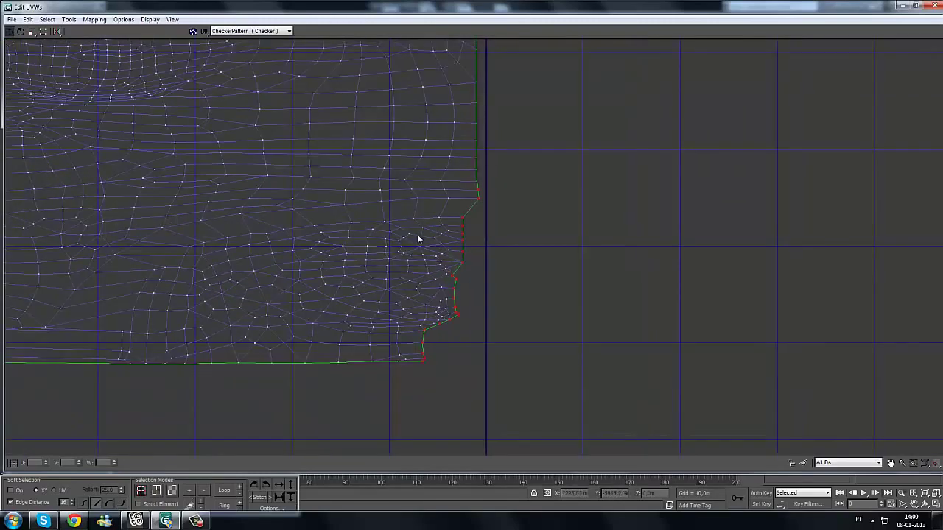
{"action": "scroll", "coordinate": [439, 356], "scroll_direction": "up", "scroll_amount": 1}
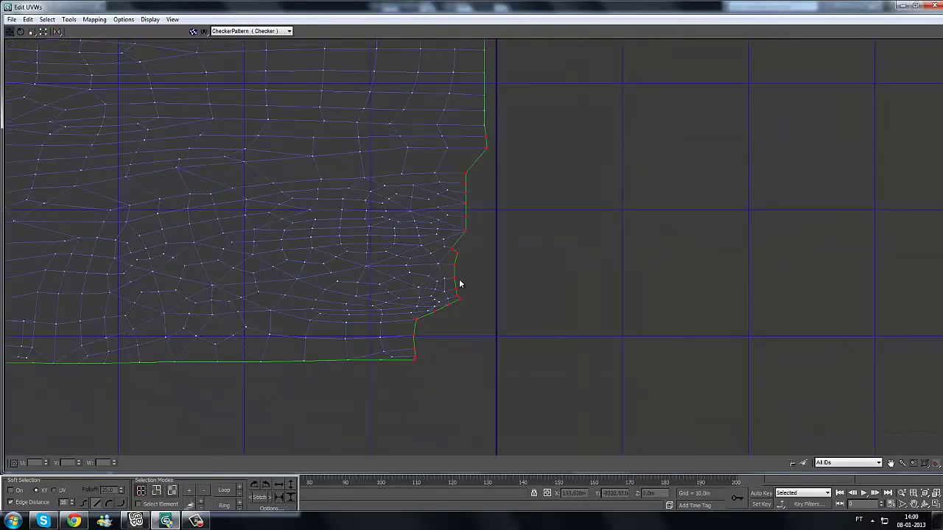
{"action": "scroll", "coordinate": [434, 346], "scroll_direction": "up", "scroll_amount": 1}
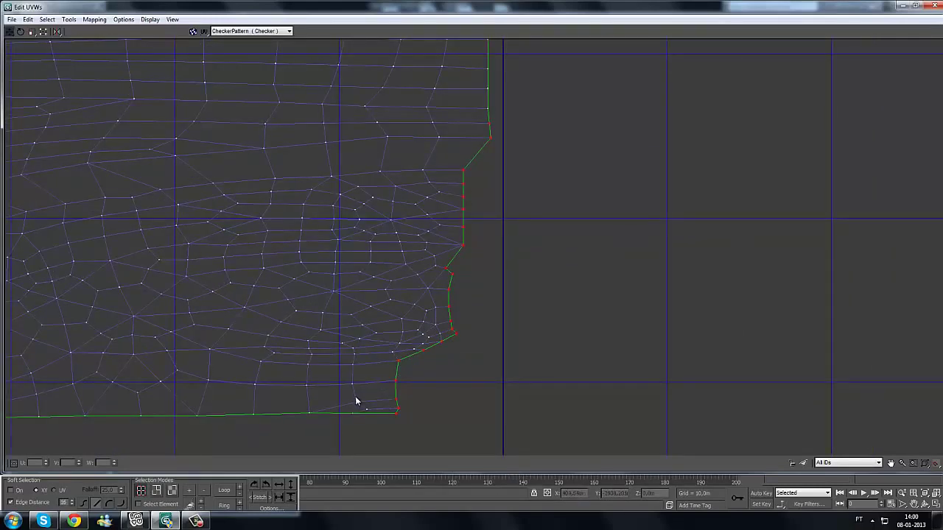
{"action": "middle_click_drag", "start_coordinate": [413, 357], "coordinate": [383, 342]}
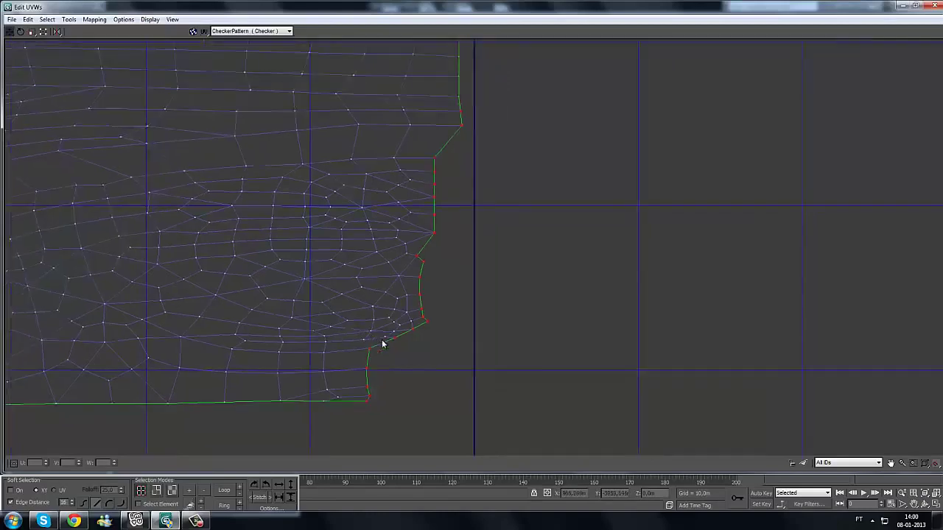
{"action": "scroll", "coordinate": [383, 342], "scroll_direction": "up", "scroll_amount": 1}
{"action": "middle_click_drag", "start_coordinate": [418, 317], "coordinate": [413, 329]}
{"action": "scroll", "coordinate": [412, 331], "scroll_direction": "down", "scroll_amount": 1}
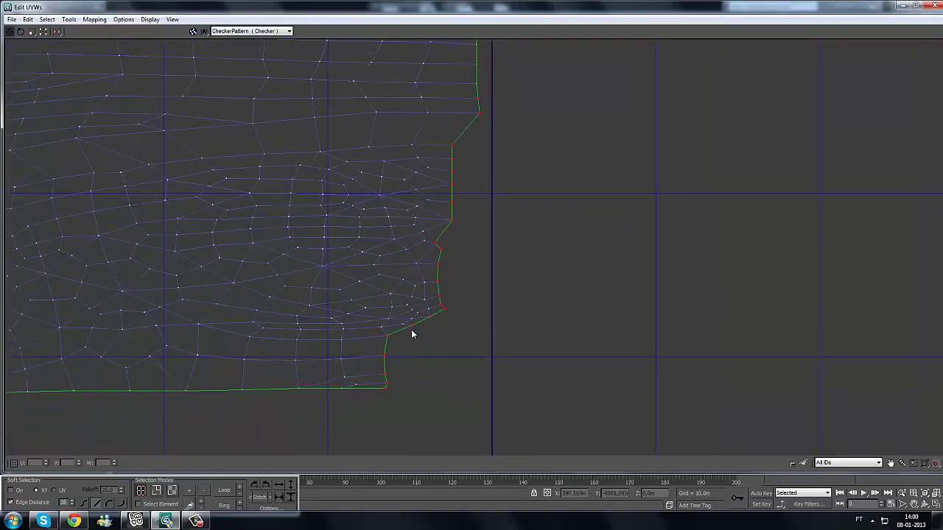
{"action": "scroll", "coordinate": [403, 346], "scroll_direction": "up", "scroll_amount": 1}
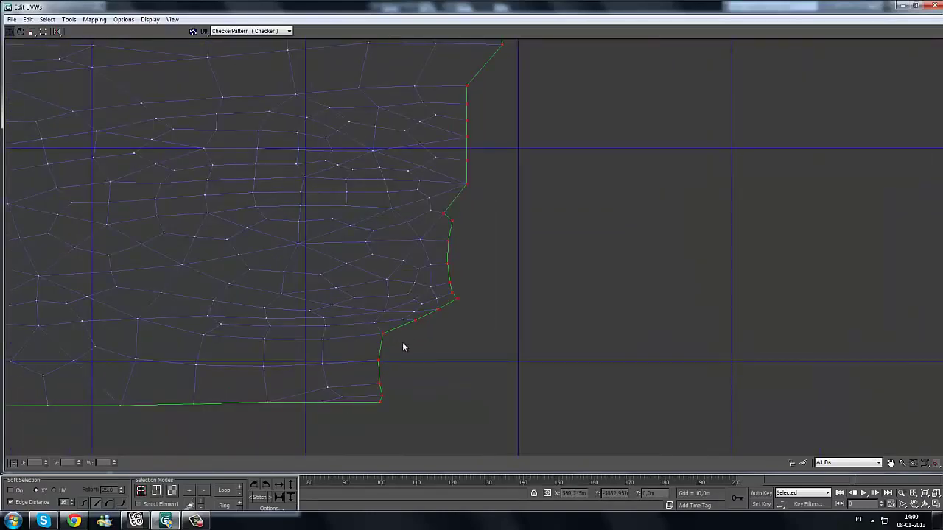
{"action": "middle_click_drag", "start_coordinate": [403, 343], "coordinate": [380, 344]}
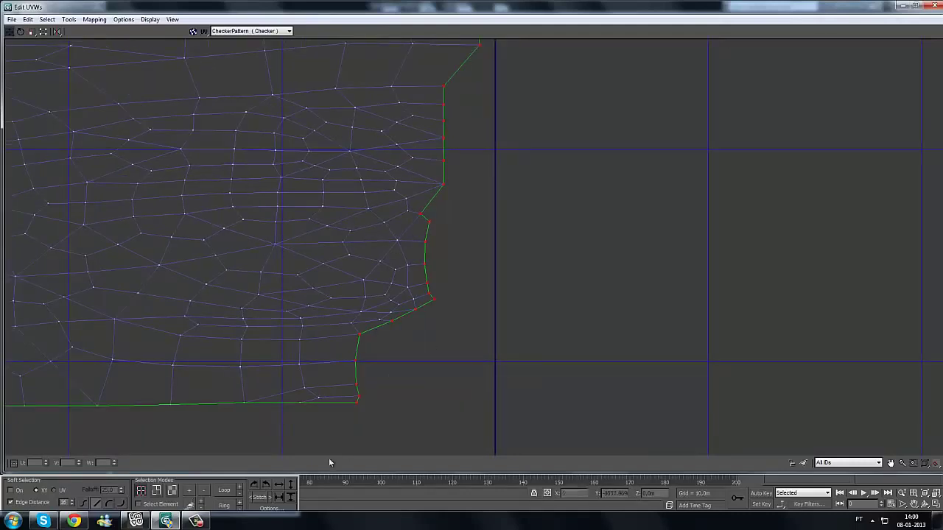
Step: Align the selected right-border vertices into one vertical line and shift them horizontally until flush with the straight upper border
{"action": "left_click", "coordinate": [292, 491]}
{"action": "scroll", "coordinate": [422, 315], "scroll_direction": "down", "scroll_amount": 1}
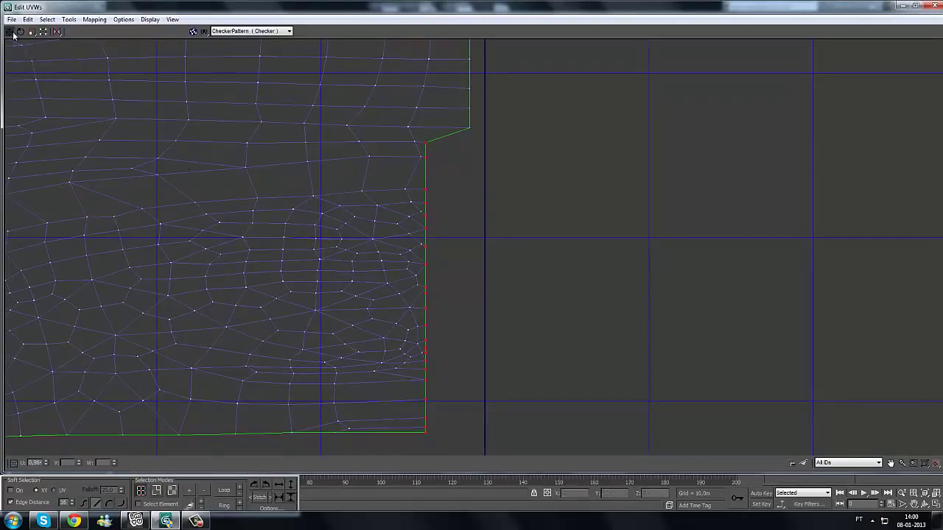
{"action": "left_click_drag", "start_coordinate": [13, 32], "coordinate": [14, 58]}
{"action": "left_click_drag", "start_coordinate": [425, 252], "coordinate": [468, 248]}
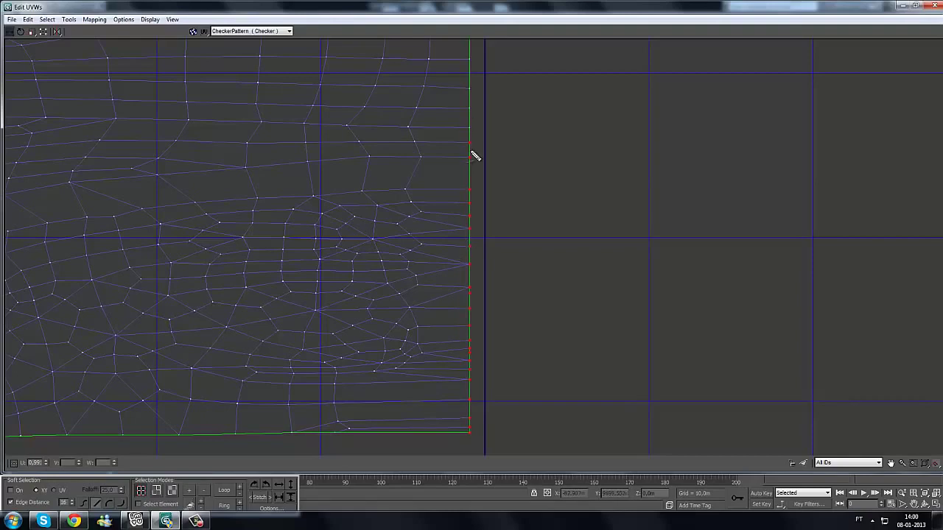
{"action": "mouse_move", "coordinate": [481, 122]}
{"action": "left_mouse_down"}
{"action": "mouse_move", "coordinate": [467, 151]}
{"action": "mouse_move", "coordinate": [483, 125]}
{"action": "mouse_move", "coordinate": [471, 124]}
{"action": "left_mouse_up"}
{"action": "left_click", "coordinate": [523, 174]}
{"action": "key", "text": "Escape"}
Step: Examine the merged shell's jagged lower left border and compare it with the straightened right border
{"action": "scroll", "coordinate": [526, 281], "scroll_direction": "down", "scroll_amount": 4}
{"action": "middle_click_drag", "start_coordinate": [458, 318], "coordinate": [879, 305]}
{"action": "middle_click_drag", "start_coordinate": [429, 305], "coordinate": [660, 298]}
{"action": "scroll", "coordinate": [464, 307], "scroll_direction": "up", "scroll_amount": 3}
{"action": "middle_click_drag", "start_coordinate": [430, 193], "coordinate": [497, 172]}
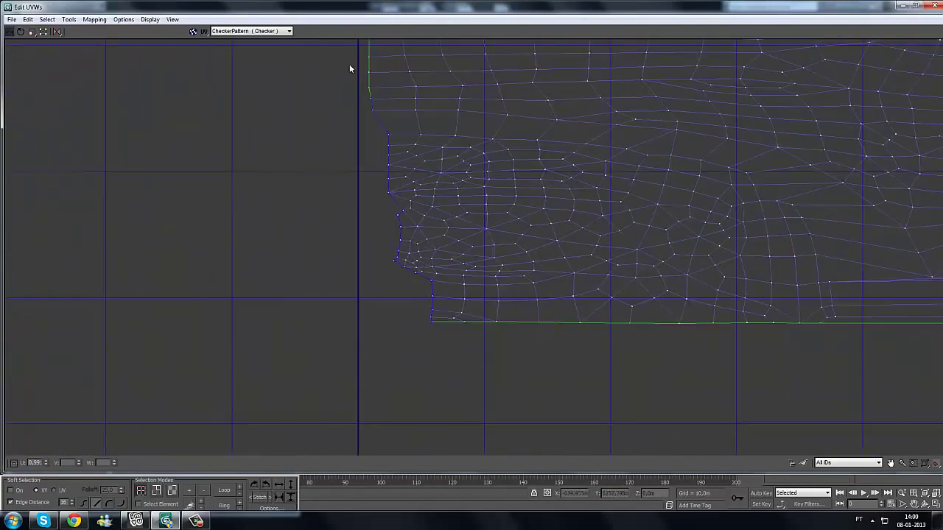
{"action": "scroll", "coordinate": [455, 284], "scroll_direction": "down", "scroll_amount": 3}
{"action": "middle_click_drag", "start_coordinate": [480, 284], "coordinate": [391, 290]}
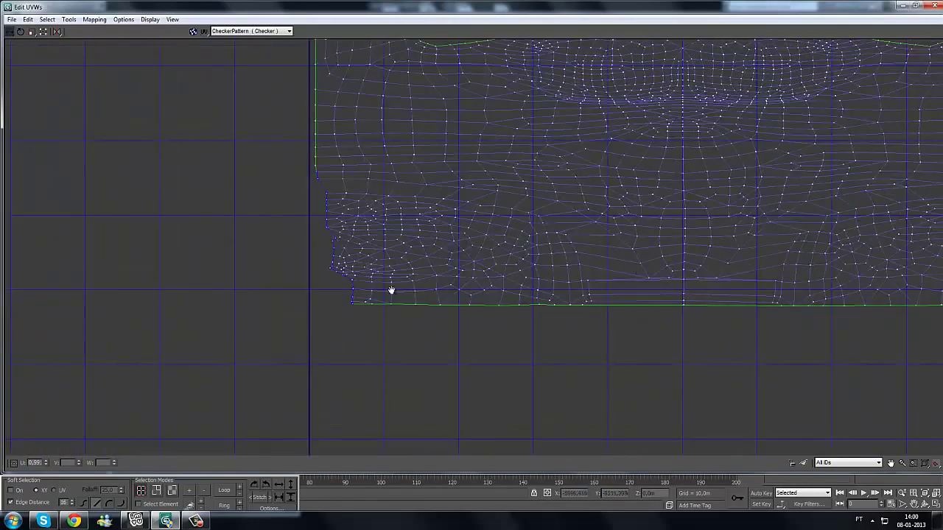
{"action": "scroll", "coordinate": [391, 290], "scroll_direction": "down", "scroll_amount": 3}
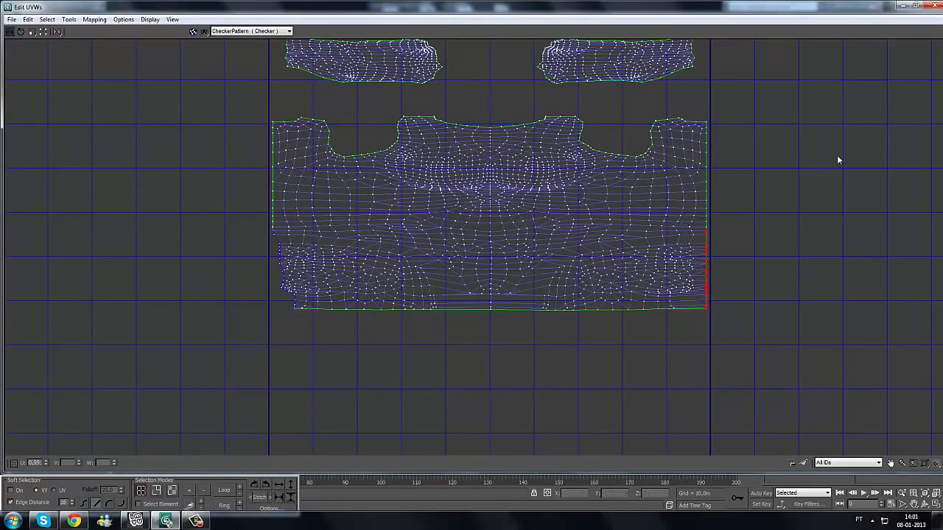
{"action": "mouse_move", "coordinate": [705, 285]}
{"action": "left_mouse_down"}
{"action": "mouse_move", "coordinate": [696, 87]}
{"action": "mouse_move", "coordinate": [177, 287]}
{"action": "mouse_move", "coordinate": [288, 292]}
{"action": "left_mouse_up"}
{"action": "left_click_drag", "start_coordinate": [248, 264], "coordinate": [262, 318]}
{"action": "mouse_move", "coordinate": [737, 259]}
{"action": "left_mouse_down"}
{"action": "mouse_move", "coordinate": [703, 285]}
{"action": "mouse_move", "coordinate": [738, 301]}
{"action": "left_mouse_up"}
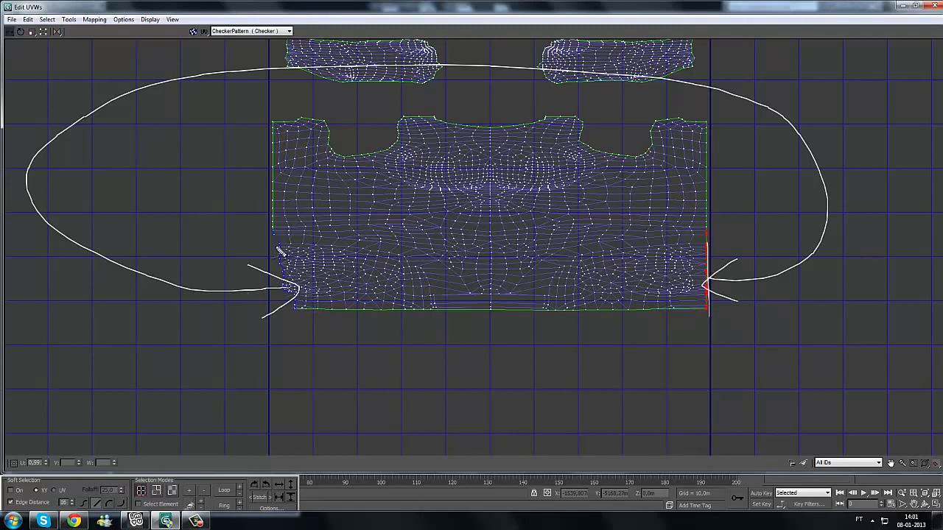
{"action": "left_click_drag", "start_coordinate": [705, 248], "coordinate": [712, 243]}
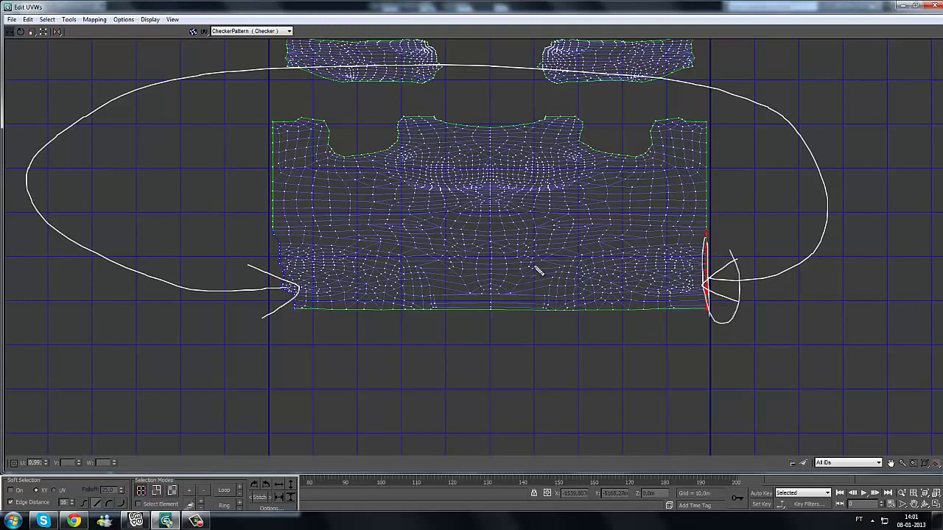
{"action": "left_click_drag", "start_coordinate": [267, 236], "coordinate": [259, 230]}
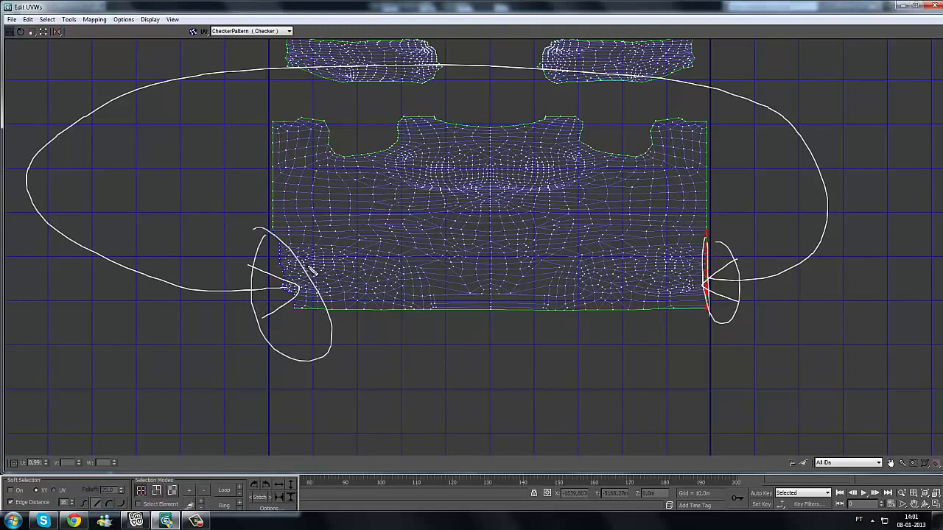
{"action": "left_click_drag", "start_coordinate": [294, 134], "coordinate": [288, 228]}
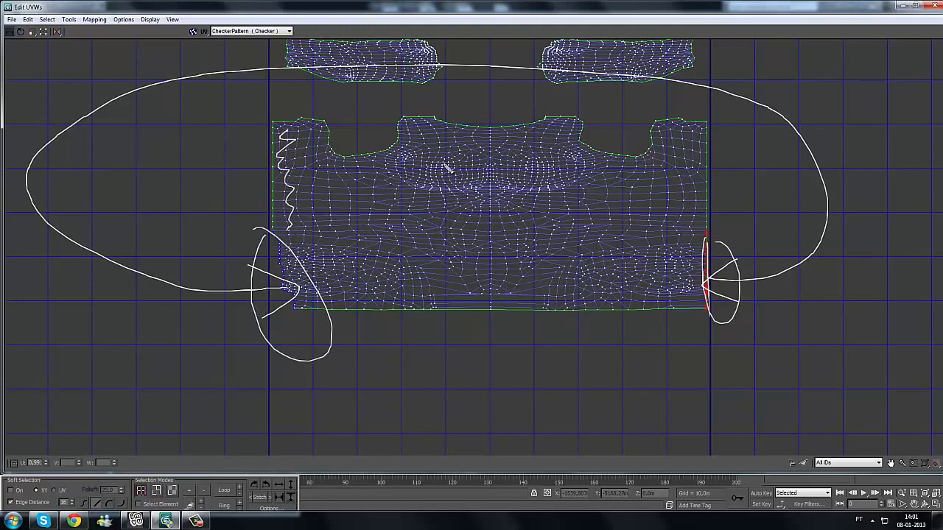
{"action": "mouse_move", "coordinate": [441, 165]}
{"action": "left_mouse_down"}
{"action": "mouse_move", "coordinate": [431, 185]}
{"action": "mouse_move", "coordinate": [441, 214]}
{"action": "mouse_move", "coordinate": [492, 197]}
{"action": "left_mouse_up"}
{"action": "left_click_drag", "start_coordinate": [564, 192], "coordinate": [611, 216]}
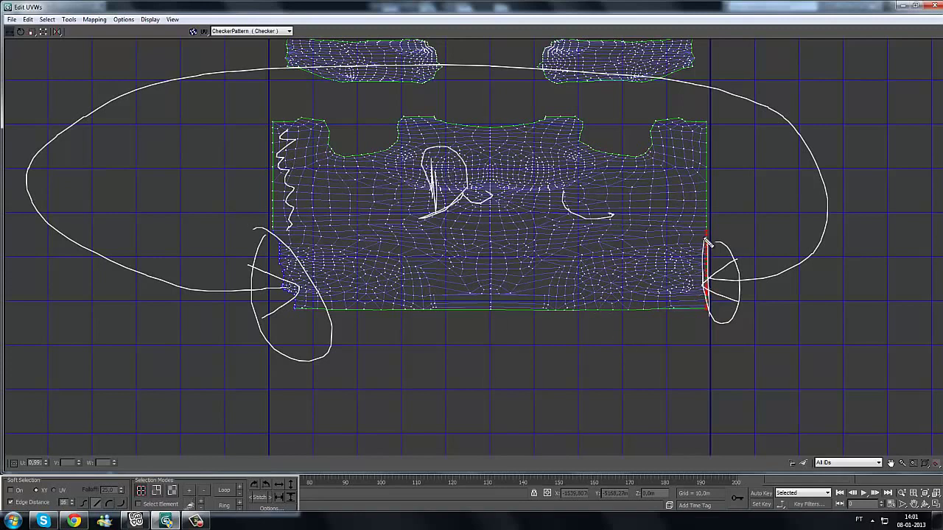
{"action": "left_click_drag", "start_coordinate": [705, 124], "coordinate": [707, 311]}
{"action": "mouse_move", "coordinate": [704, 183]}
{"action": "left_mouse_down"}
{"action": "mouse_move", "coordinate": [703, 123]}
{"action": "mouse_move", "coordinate": [707, 289]}
{"action": "mouse_move", "coordinate": [707, 151]}
{"action": "left_mouse_up"}
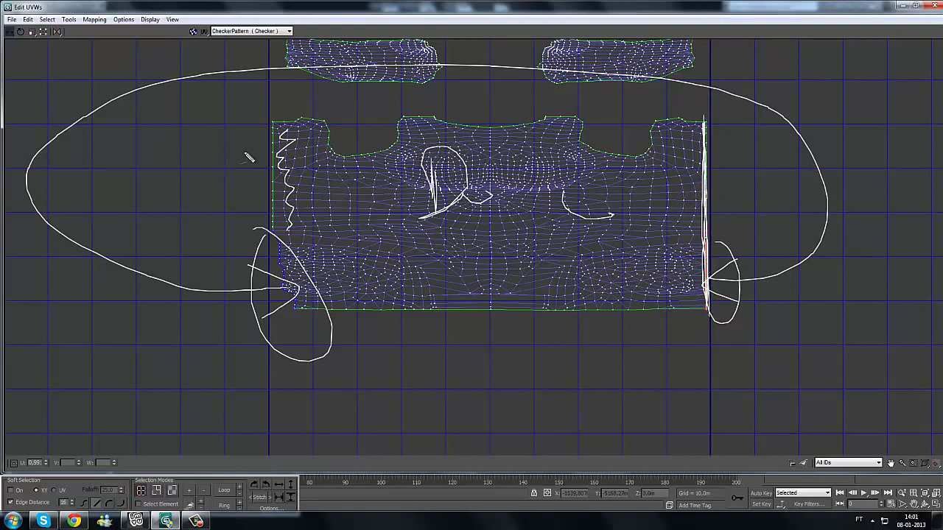
{"action": "left_click_drag", "start_coordinate": [272, 120], "coordinate": [272, 233]}
{"action": "mouse_move", "coordinate": [279, 295]}
{"action": "left_mouse_down"}
{"action": "mouse_move", "coordinate": [268, 115]}
{"action": "mouse_move", "coordinate": [266, 330]}
{"action": "mouse_move", "coordinate": [262, 133]}
{"action": "left_mouse_up"}
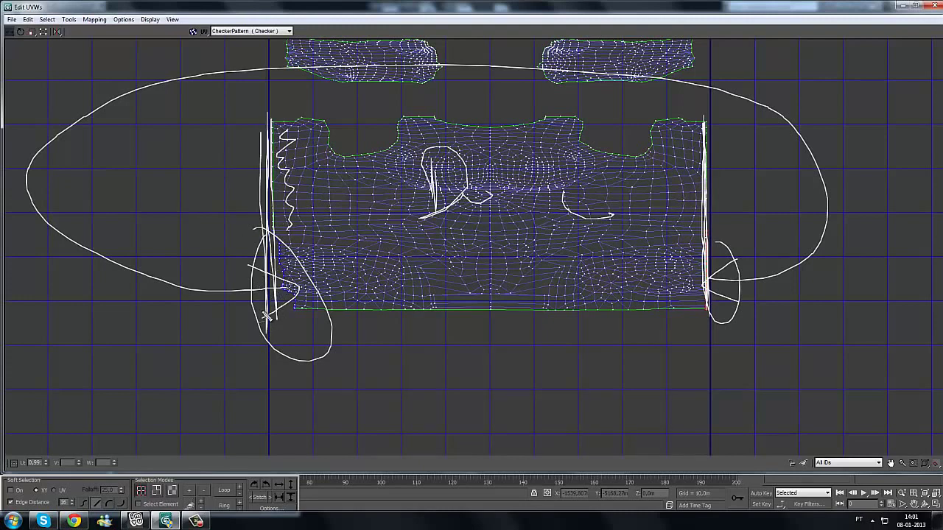
{"action": "key", "text": "Escape"}
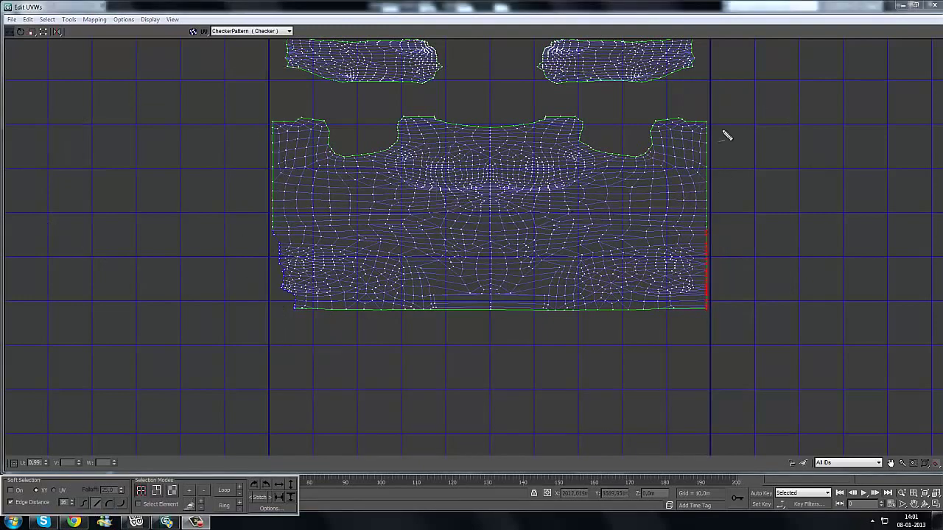
{"action": "mouse_move", "coordinate": [713, 116]}
{"action": "left_mouse_down"}
{"action": "mouse_move", "coordinate": [696, 179]}
{"action": "mouse_move", "coordinate": [695, 282]}
{"action": "mouse_move", "coordinate": [709, 346]}
{"action": "mouse_move", "coordinate": [744, 131]}
{"action": "mouse_move", "coordinate": [713, 116]}
{"action": "left_mouse_up"}
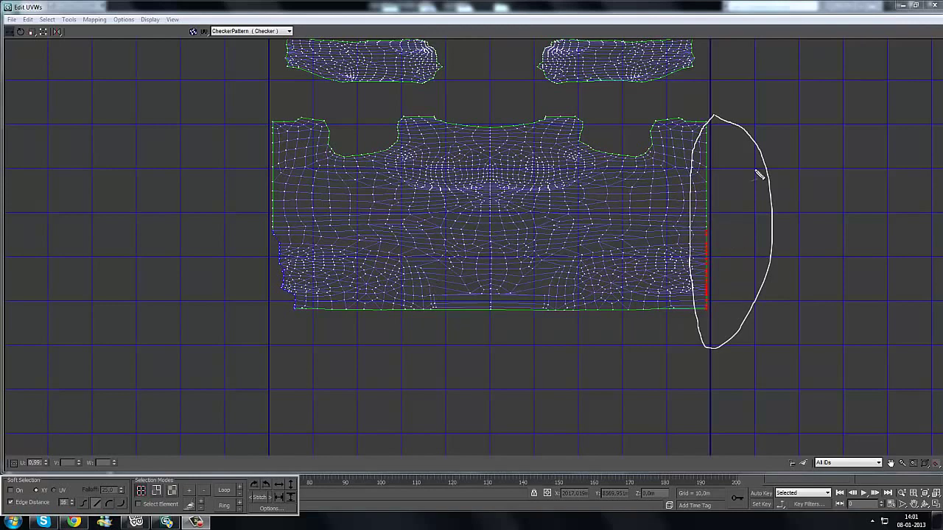
{"action": "mouse_move", "coordinate": [271, 107]}
{"action": "left_mouse_down"}
{"action": "mouse_move", "coordinate": [286, 392]}
{"action": "mouse_move", "coordinate": [273, 106]}
{"action": "left_mouse_up"}
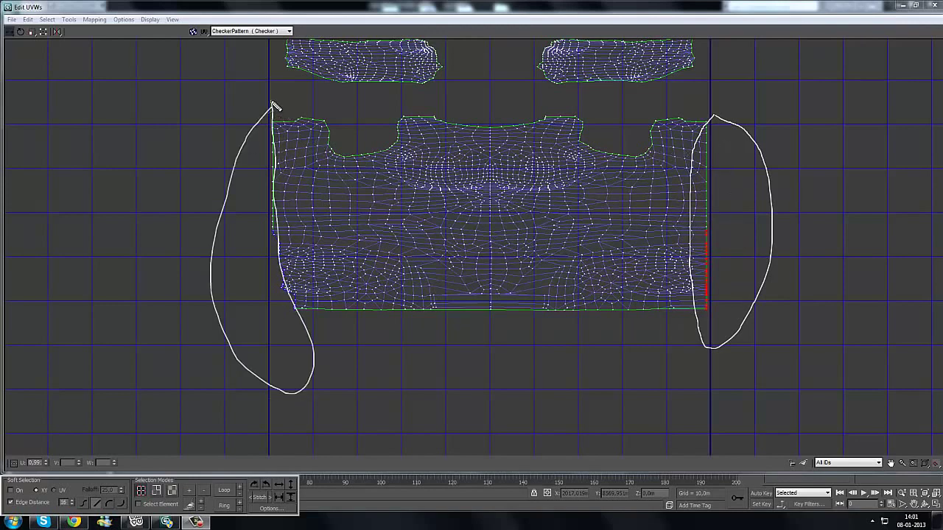
{"action": "key", "text": "Escape"}
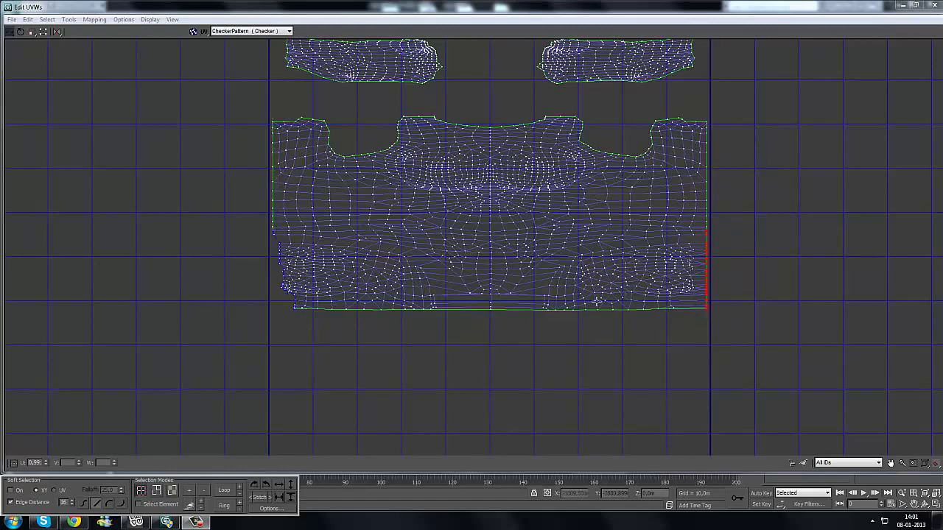
Step: Select the left-border vertices from the merged shell's bottom corner up past the slanted notch
{"action": "scroll", "coordinate": [410, 295], "scroll_direction": "up", "scroll_amount": 8}
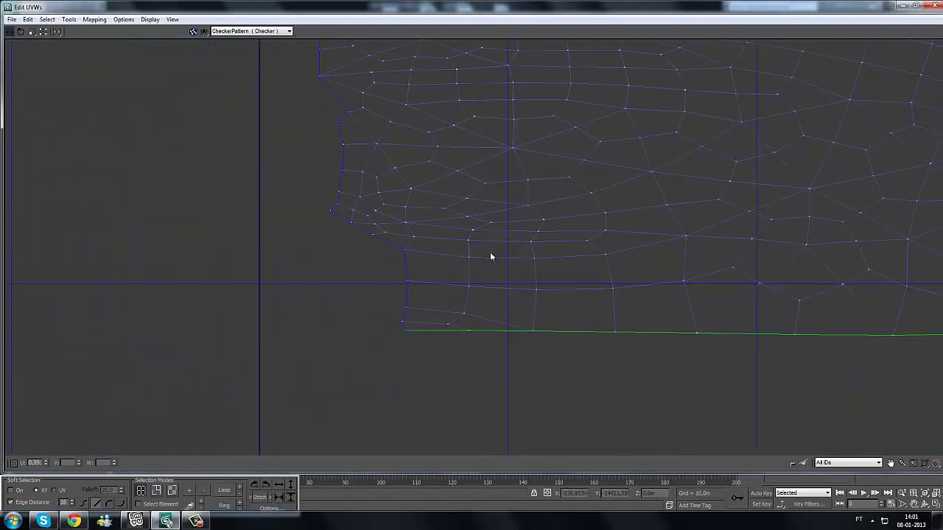
{"action": "middle_click_drag", "start_coordinate": [444, 217], "coordinate": [481, 206]}
{"action": "left_click_drag", "start_coordinate": [427, 282], "coordinate": [452, 334]}
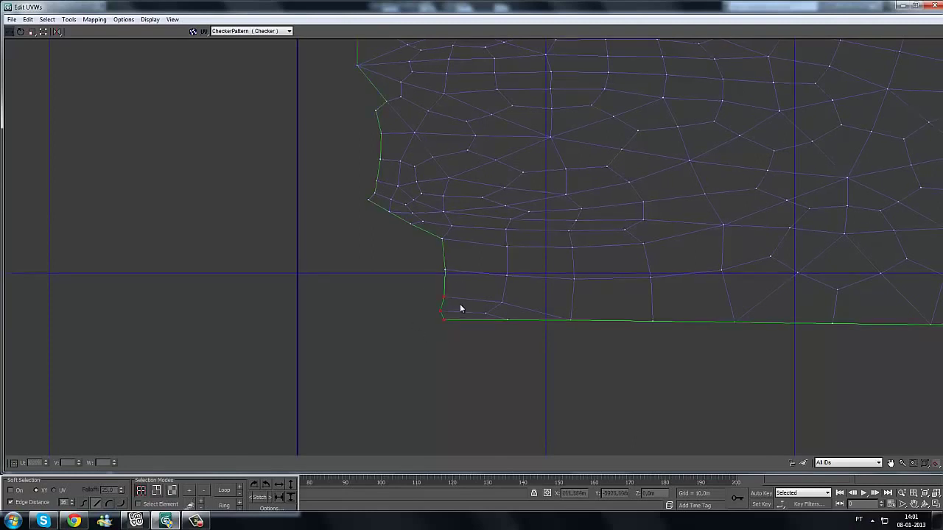
{"action": "scroll", "coordinate": [454, 267], "scroll_direction": "up", "scroll_amount": 2}
{"action": "scroll", "coordinate": [441, 275], "scroll_direction": "up", "scroll_amount": 2}
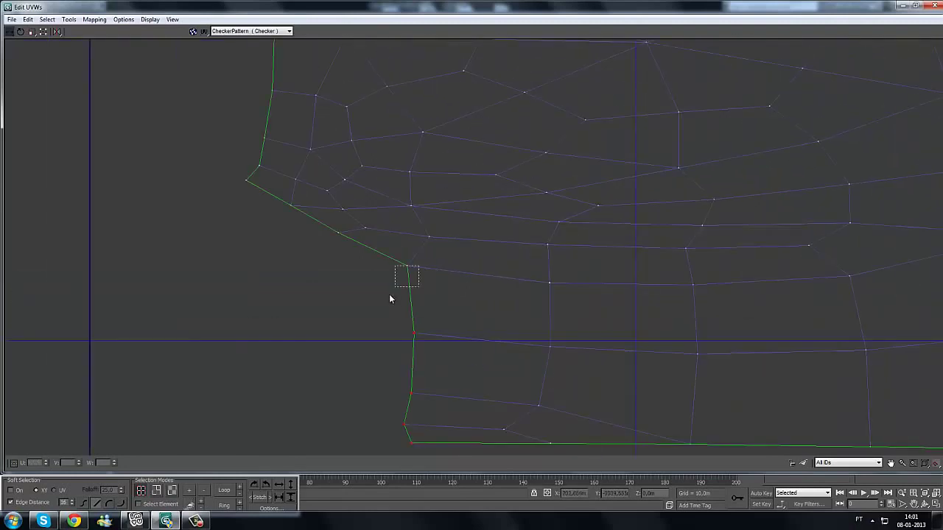
{"action": "left_click", "coordinate": [339, 232], "text": "ctrl"}
{"action": "left_click_drag", "start_coordinate": [252, 157], "coordinate": [267, 173], "text": "ctrl"}
{"action": "left_click_drag", "start_coordinate": [256, 132], "coordinate": [270, 147], "text": "ctrl"}
Step: Add the left-border vertices along the curved jagged stretch above the notch to the selection
{"action": "middle_click_drag", "start_coordinate": [223, 106], "coordinate": [270, 208]}
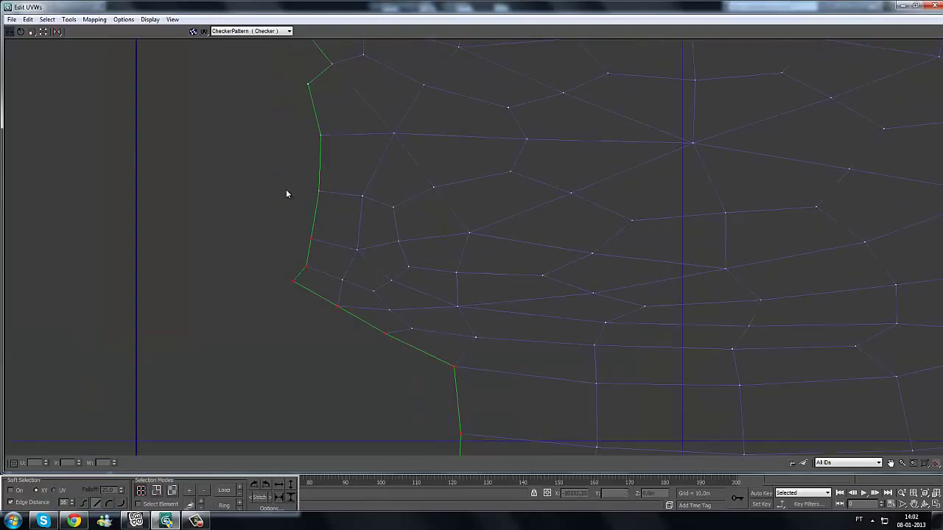
{"action": "left_click_drag", "start_coordinate": [297, 182], "coordinate": [326, 203], "text": "ctrl"}
{"action": "left_click_drag", "start_coordinate": [298, 124], "coordinate": [335, 148], "text": "ctrl"}
{"action": "middle_click_drag", "start_coordinate": [299, 80], "coordinate": [330, 170]}
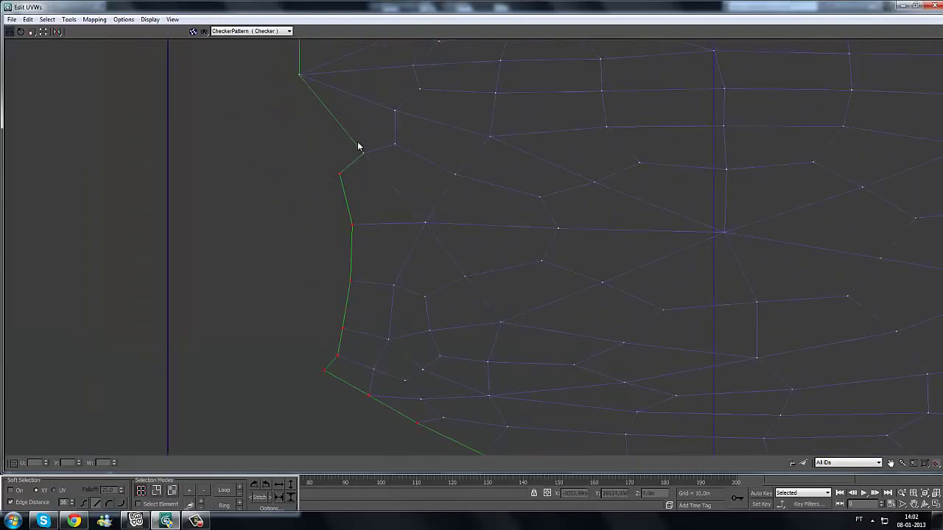
{"action": "middle_click_drag", "start_coordinate": [318, 125], "coordinate": [355, 229]}
{"action": "left_click_drag", "start_coordinate": [346, 162], "coordinate": [310, 198], "text": "ctrl"}
{"action": "left_click_drag", "start_coordinate": [346, 108], "coordinate": [312, 140], "text": "ctrl"}
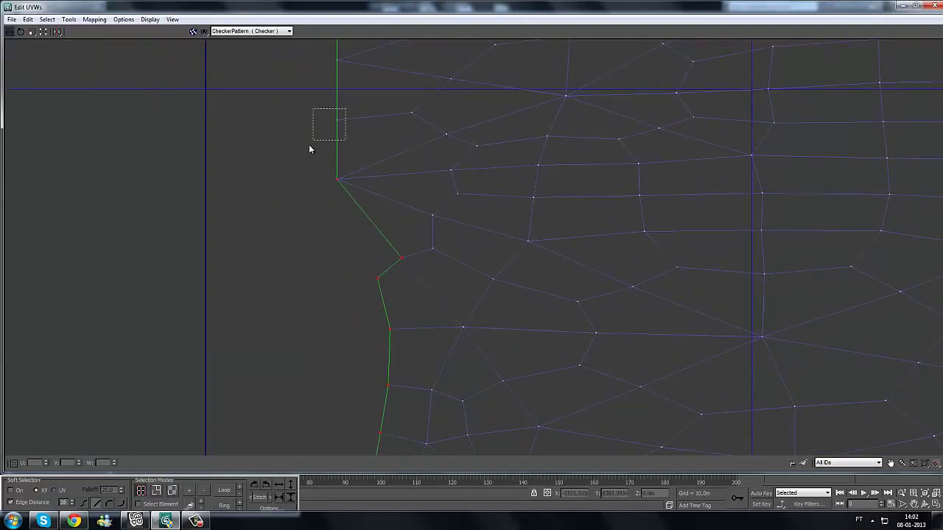
Step: Extend the selection up the left border through the short straight segment to the start of the upper border
{"action": "middle_click_drag", "start_coordinate": [341, 68], "coordinate": [347, 201]}
{"action": "left_click_drag", "start_coordinate": [349, 173], "coordinate": [322, 216], "text": "ctrl"}
{"action": "left_click_drag", "start_coordinate": [350, 146], "coordinate": [324, 180], "text": "ctrl"}
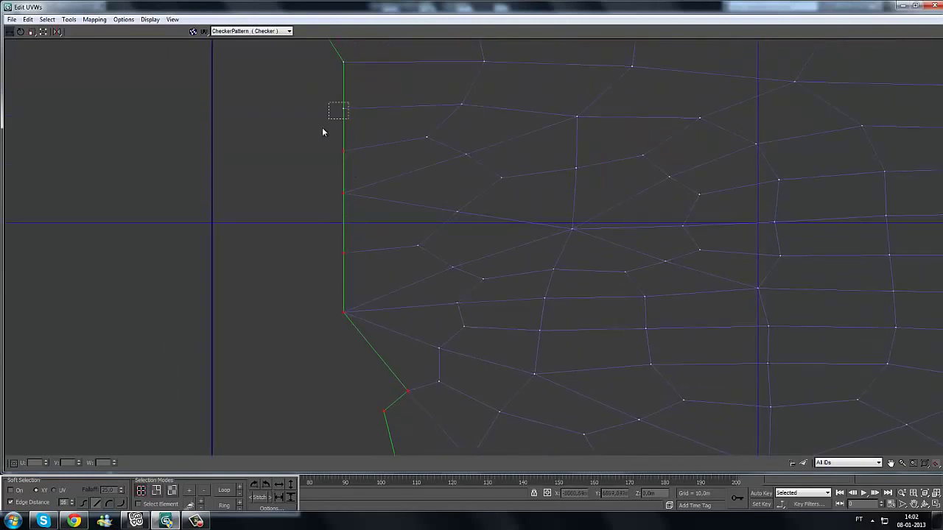
{"action": "left_click_drag", "start_coordinate": [322, 128], "coordinate": [317, 140], "text": "ctrl"}
{"action": "middle_click_drag", "start_coordinate": [298, 44], "coordinate": [300, 182]}
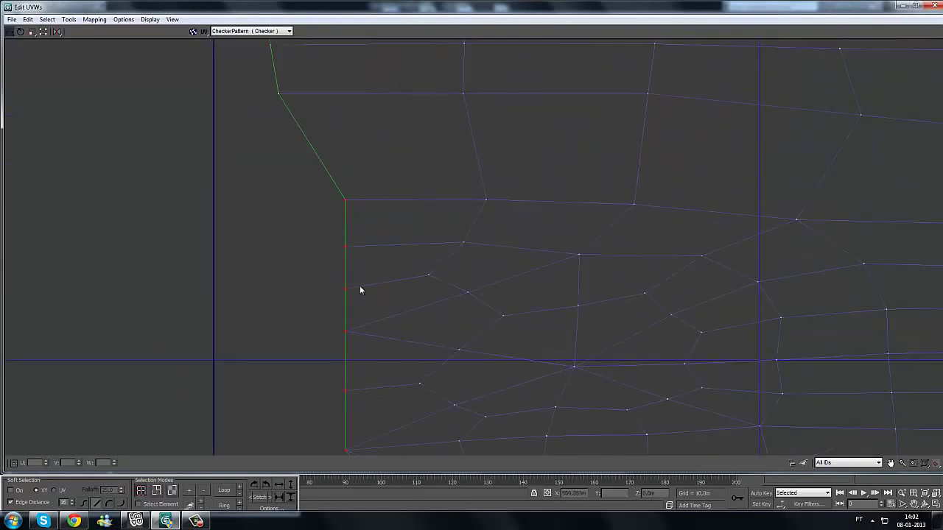
{"action": "middle_click_drag", "start_coordinate": [329, 288], "coordinate": [374, 378]}
{"action": "left_click_drag", "start_coordinate": [343, 182], "coordinate": [305, 213], "text": "ctrl"}
{"action": "left_click_drag", "start_coordinate": [332, 136], "coordinate": [305, 143], "text": "ctrl"}
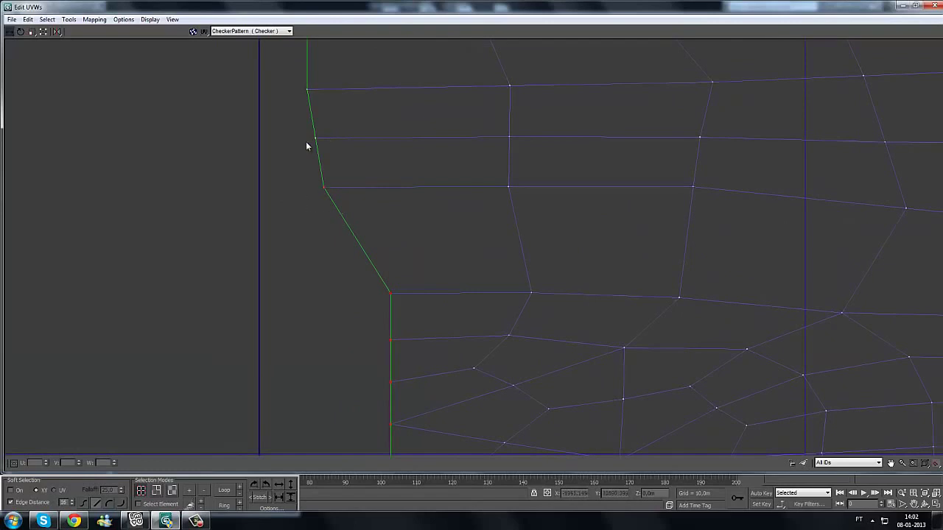
{"action": "left_click_drag", "start_coordinate": [315, 83], "coordinate": [284, 98], "text": "ctrl"}
{"action": "middle_click_drag", "start_coordinate": [300, 160], "coordinate": [288, 269]}
{"action": "scroll", "coordinate": [288, 270], "scroll_direction": "down", "scroll_amount": 3}
{"action": "scroll", "coordinate": [288, 274], "scroll_direction": "down", "scroll_amount": 2}
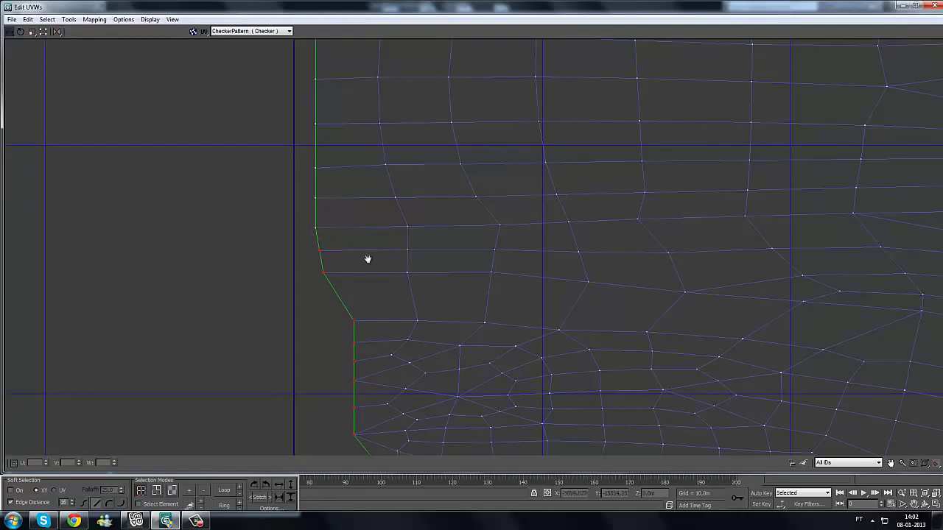
Step: Compare the left border's selected section with the straightened right border
{"action": "middle_click_drag", "start_coordinate": [367, 259], "coordinate": [327, 262]}
{"action": "scroll", "coordinate": [327, 263], "scroll_direction": "down", "scroll_amount": 3}
{"action": "middle_click_drag", "start_coordinate": [589, 296], "coordinate": [200, 277]}
{"action": "middle_click_drag", "start_coordinate": [813, 293], "coordinate": [817, 293]}
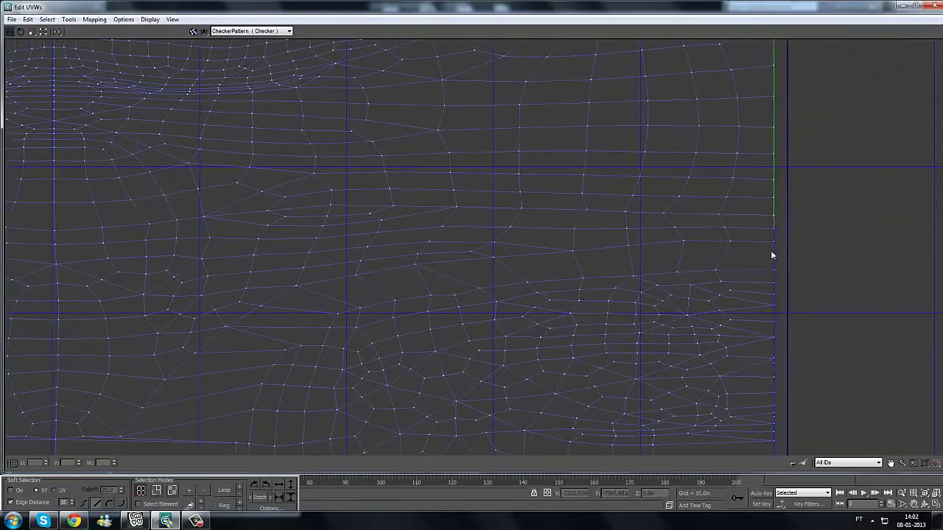
{"action": "scroll", "coordinate": [547, 264], "scroll_direction": "up", "scroll_amount": 5}
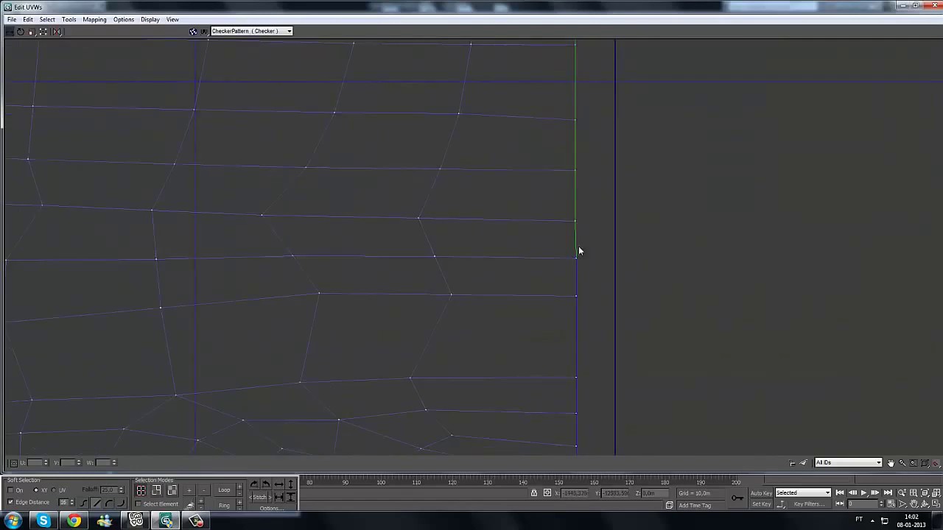
{"action": "scroll", "coordinate": [663, 295], "scroll_direction": "down", "scroll_amount": 6}
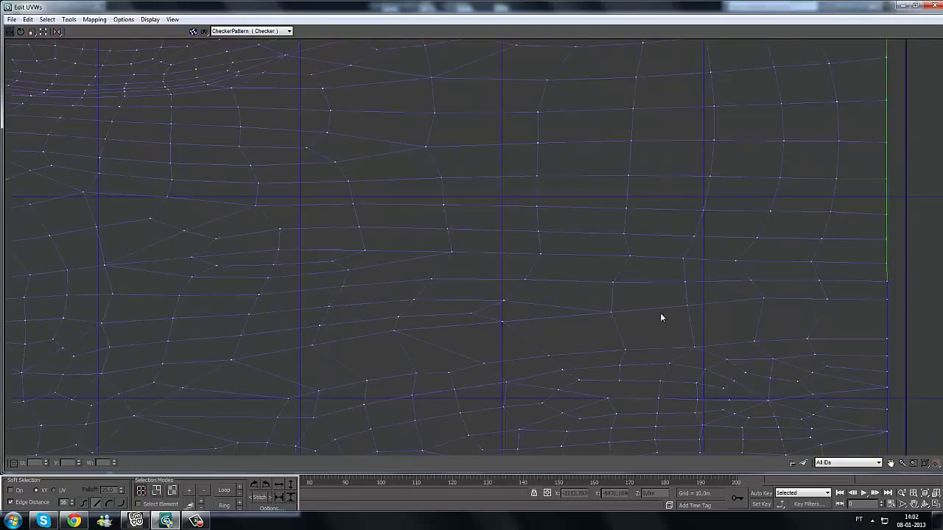
{"action": "scroll", "coordinate": [487, 302], "scroll_direction": "down", "scroll_amount": 3}
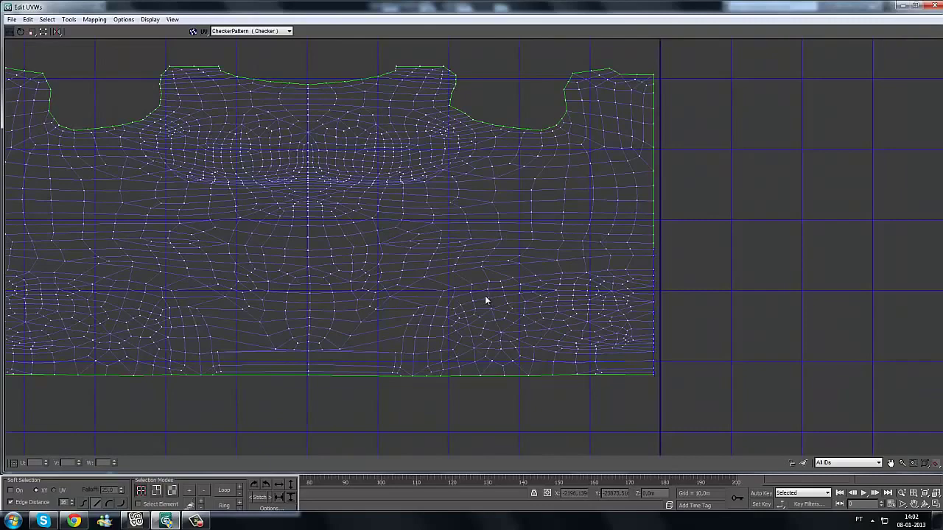
{"action": "scroll", "coordinate": [486, 301], "scroll_direction": "down", "scroll_amount": 2}
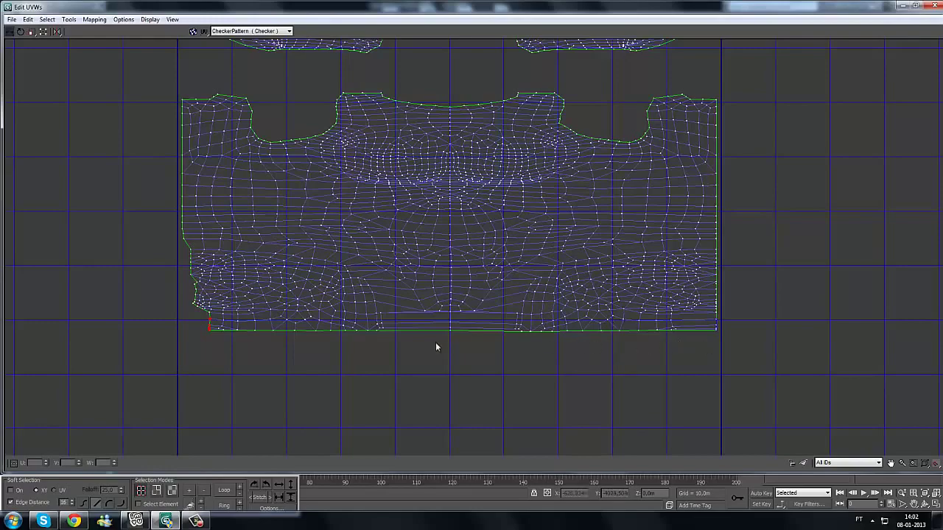
Step: Pick the right-border vertex at the upper end of the straightened section as a reference point
{"action": "middle_click_drag", "start_coordinate": [560, 382], "coordinate": [324, 397]}
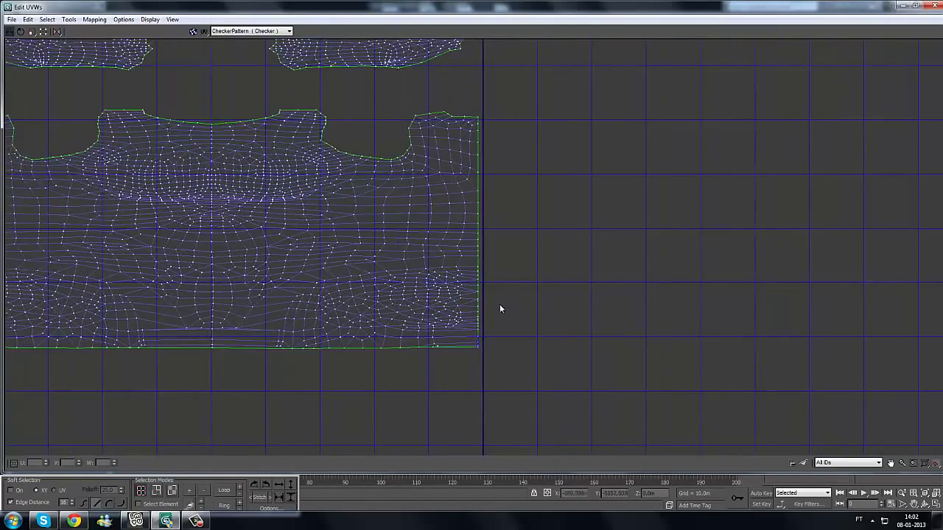
{"action": "scroll", "coordinate": [499, 304], "scroll_direction": "up", "scroll_amount": 3}
{"action": "scroll", "coordinate": [458, 206], "scroll_direction": "up", "scroll_amount": 1}
{"action": "middle_click_drag", "start_coordinate": [425, 273], "coordinate": [439, 286]}
{"action": "scroll", "coordinate": [447, 211], "scroll_direction": "up", "scroll_amount": 2}
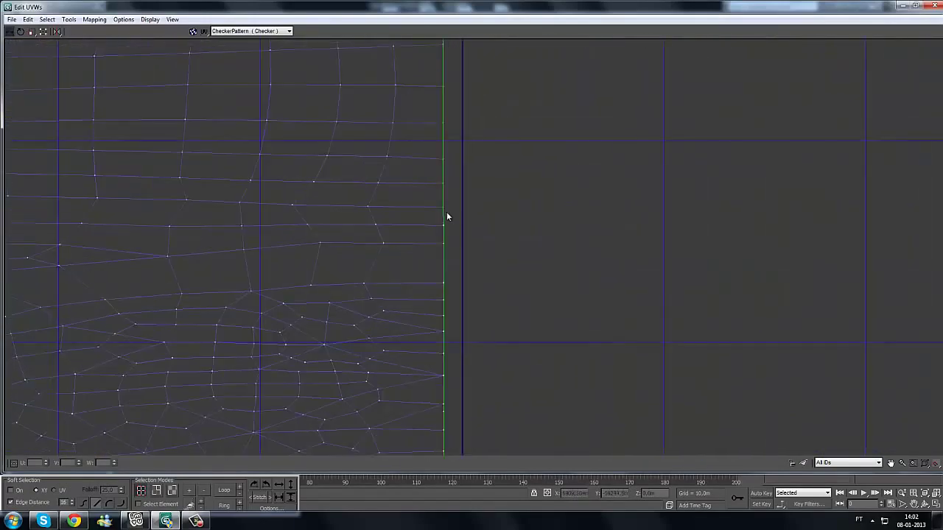
{"action": "scroll", "coordinate": [449, 176], "scroll_direction": "up", "scroll_amount": 2}
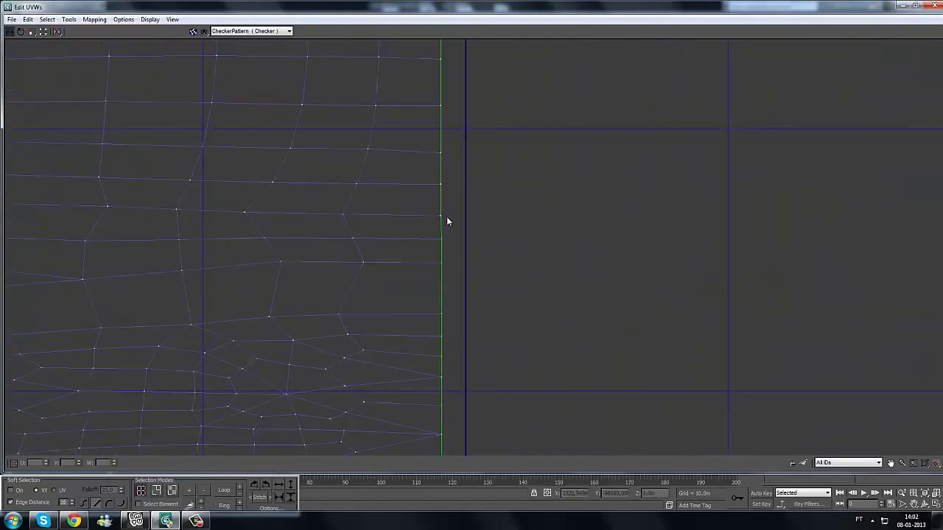
{"action": "left_click", "coordinate": [444, 238]}
{"action": "scroll", "coordinate": [193, 290], "scroll_direction": "down", "scroll_amount": 3}
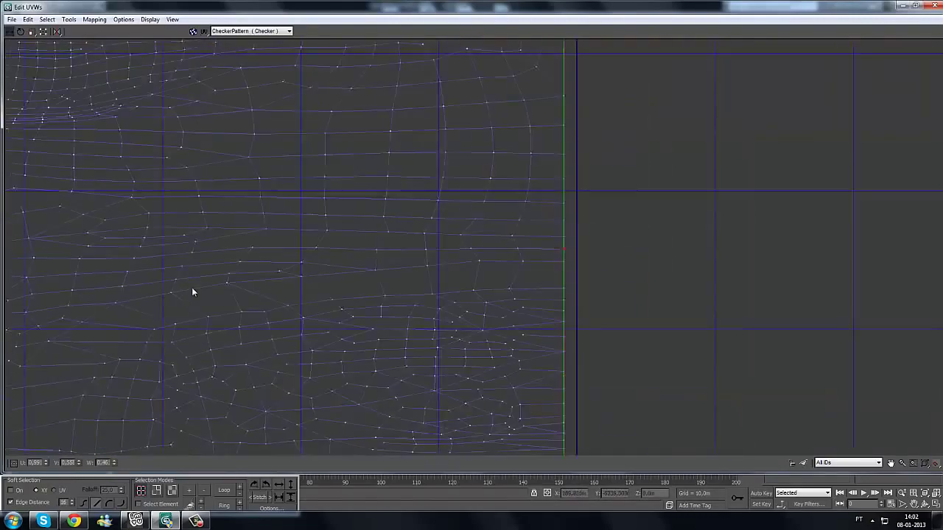
Step: Select the vertices of the left border's lowest segment, from the bottom corner up to the slanted notch
{"action": "scroll", "coordinate": [64, 213], "scroll_direction": "down", "scroll_amount": 3}
{"action": "middle_click_drag", "start_coordinate": [64, 213], "coordinate": [366, 249]}
{"action": "scroll", "coordinate": [366, 248], "scroll_direction": "up", "scroll_amount": 2}
{"action": "middle_click_drag", "start_coordinate": [339, 206], "coordinate": [252, 93]}
{"action": "scroll", "coordinate": [411, 321], "scroll_direction": "up", "scroll_amount": 2}
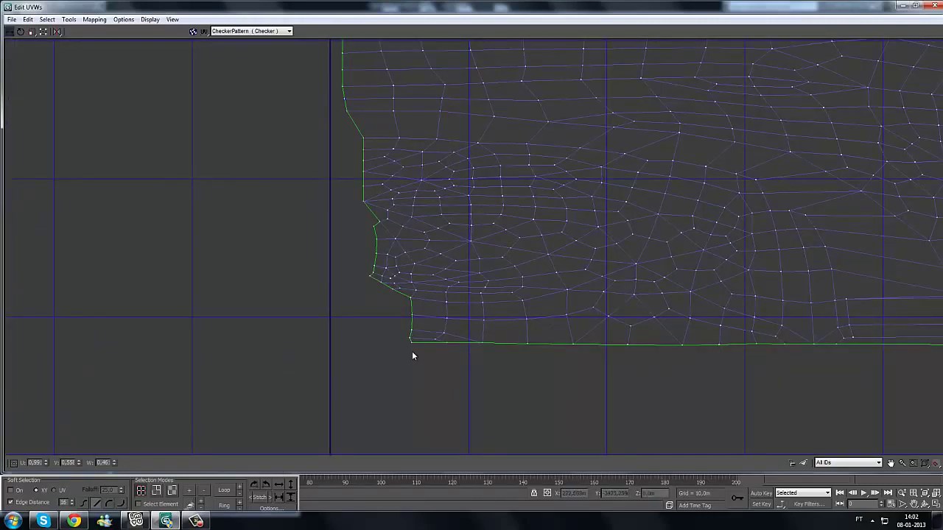
{"action": "scroll", "coordinate": [390, 385], "scroll_direction": "down", "scroll_amount": 1}
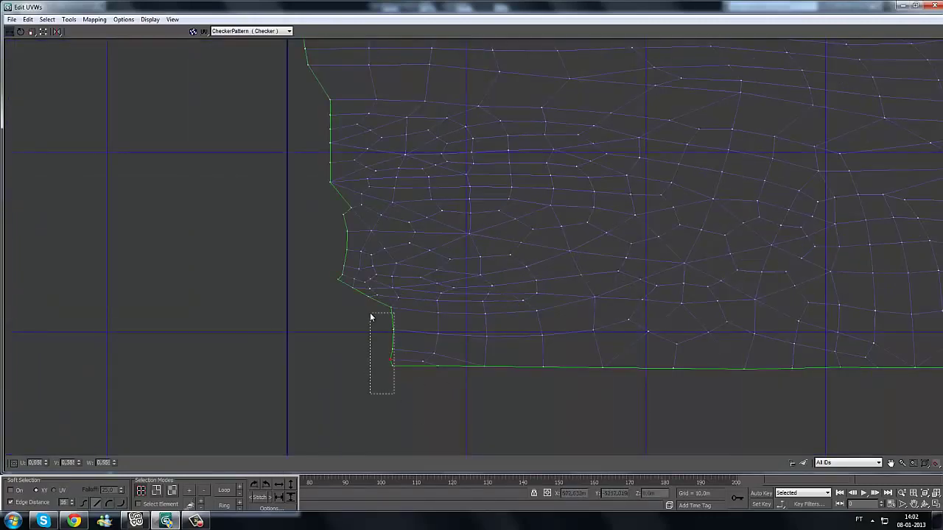
{"action": "scroll", "coordinate": [379, 353], "scroll_direction": "up", "scroll_amount": 3}
{"action": "middle_click_drag", "start_coordinate": [329, 354], "coordinate": [343, 338]}
{"action": "scroll", "coordinate": [334, 418], "scroll_direction": "up", "scroll_amount": 2}
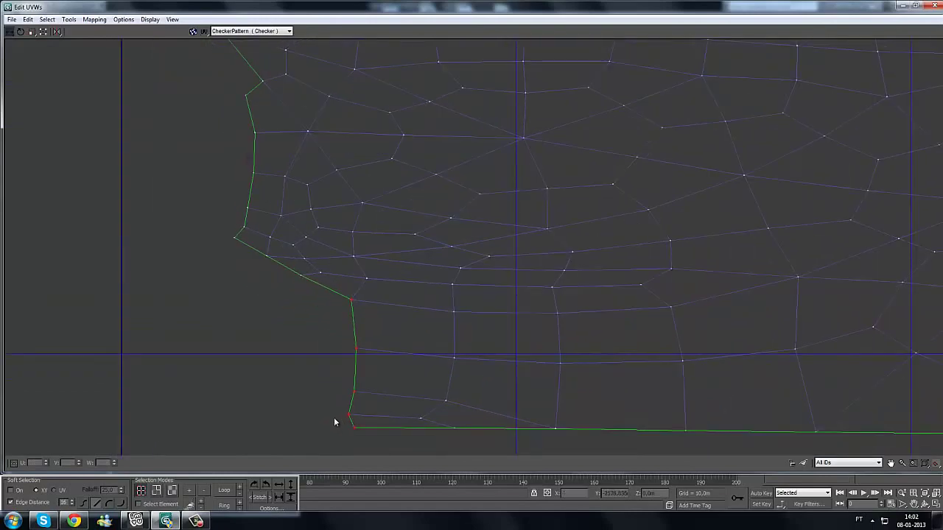
Step: Add the vertices of the slanted notch and the curved jagged stretch of the left border to the selection
{"action": "mouse_move", "coordinate": [271, 264]}
{"action": "left_mouse_down", "text": "ctrl"}
{"action": "mouse_move", "coordinate": [222, 229]}
{"action": "mouse_move", "coordinate": [229, 194]}
{"action": "left_mouse_up", "text": "ctrl"}
{"action": "left_click_drag", "start_coordinate": [220, 130], "coordinate": [218, 129], "text": "ctrl"}
{"action": "middle_click_drag", "start_coordinate": [261, 220], "coordinate": [317, 334]}
{"action": "left_click_drag", "start_coordinate": [329, 223], "coordinate": [286, 194], "text": "ctrl"}
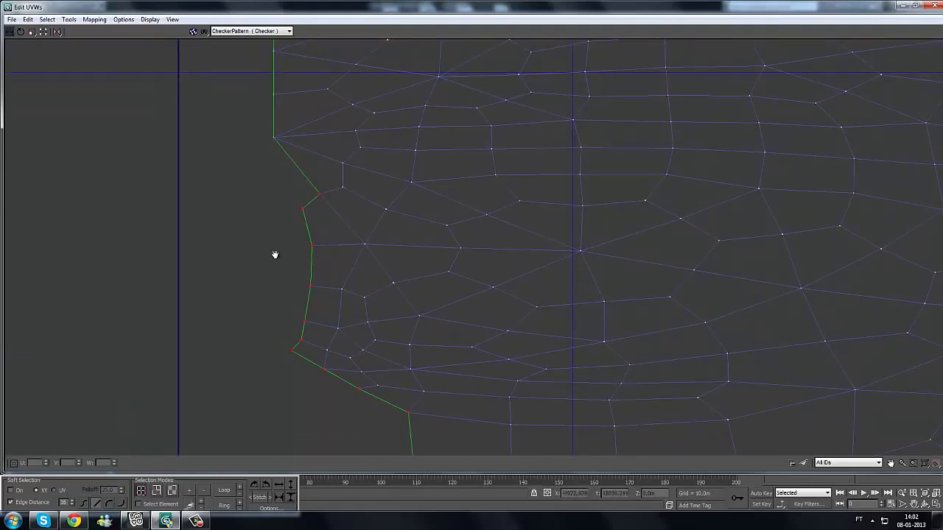
Step: Extend the selection through the short straight left-border segment to just below the straight upper border
{"action": "middle_click_drag", "start_coordinate": [273, 255], "coordinate": [311, 338]}
{"action": "left_click_drag", "start_coordinate": [288, 211], "coordinate": [326, 241], "text": "ctrl"}
{"action": "left_click_drag", "start_coordinate": [318, 201], "coordinate": [303, 172], "text": "ctrl"}
{"action": "middle_click_drag", "start_coordinate": [299, 157], "coordinate": [308, 268]}
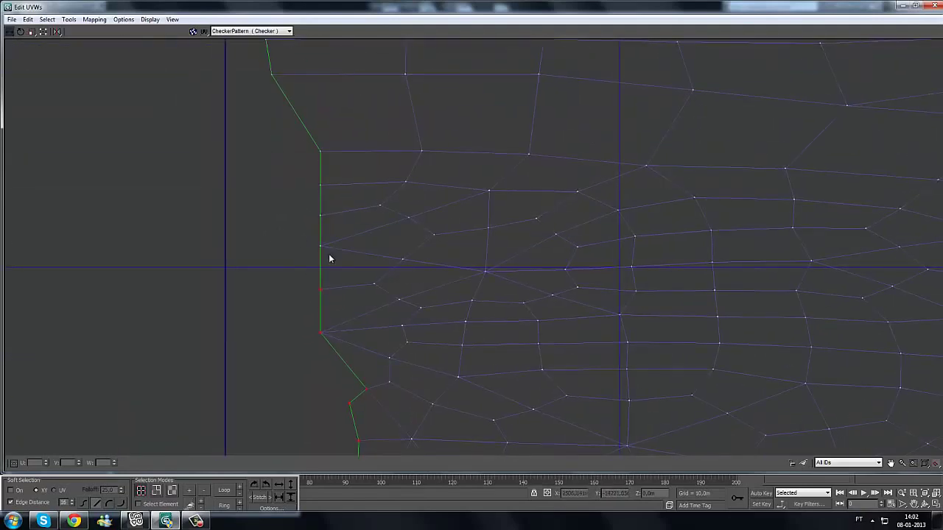
{"action": "left_click_drag", "start_coordinate": [329, 259], "coordinate": [298, 207], "text": "ctrl"}
{"action": "left_click_drag", "start_coordinate": [304, 194], "coordinate": [326, 150], "text": "ctrl"}
{"action": "middle_click_drag", "start_coordinate": [288, 240], "coordinate": [373, 290]}
{"action": "scroll", "coordinate": [372, 290], "scroll_direction": "down", "scroll_amount": 3}
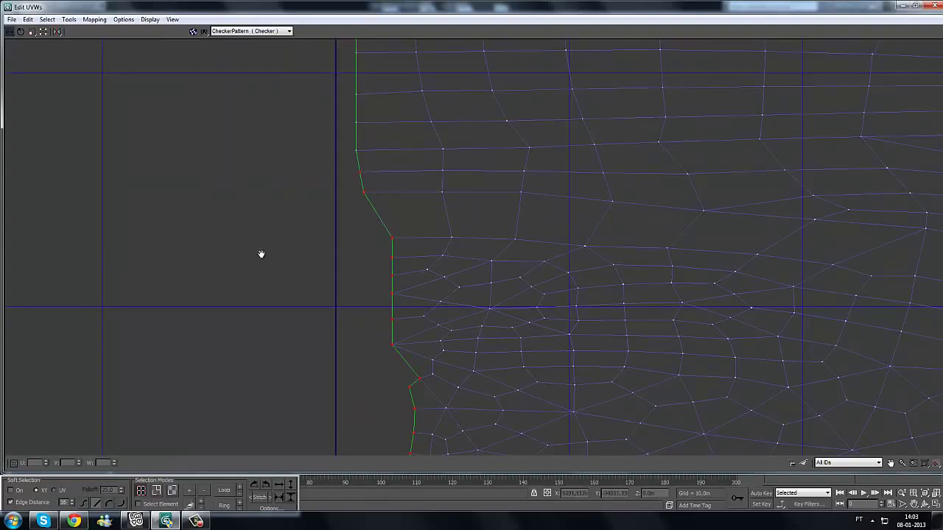
Step: Examine where the right border's straightened section begins and check the left-border selection against it
{"action": "scroll", "coordinate": [260, 254], "scroll_direction": "down", "scroll_amount": 2}
{"action": "middle_click_drag", "start_coordinate": [688, 274], "coordinate": [294, 291]}
{"action": "scroll", "coordinate": [471, 286], "scroll_direction": "down", "scroll_amount": 1}
{"action": "middle_click_drag", "start_coordinate": [556, 282], "coordinate": [239, 276]}
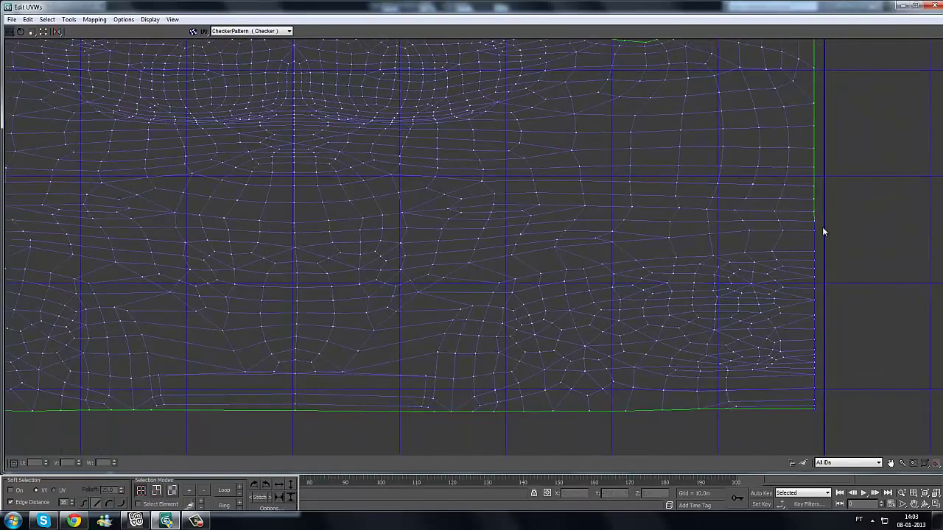
{"action": "middle_click_drag", "start_coordinate": [350, 279], "coordinate": [136, 291]}
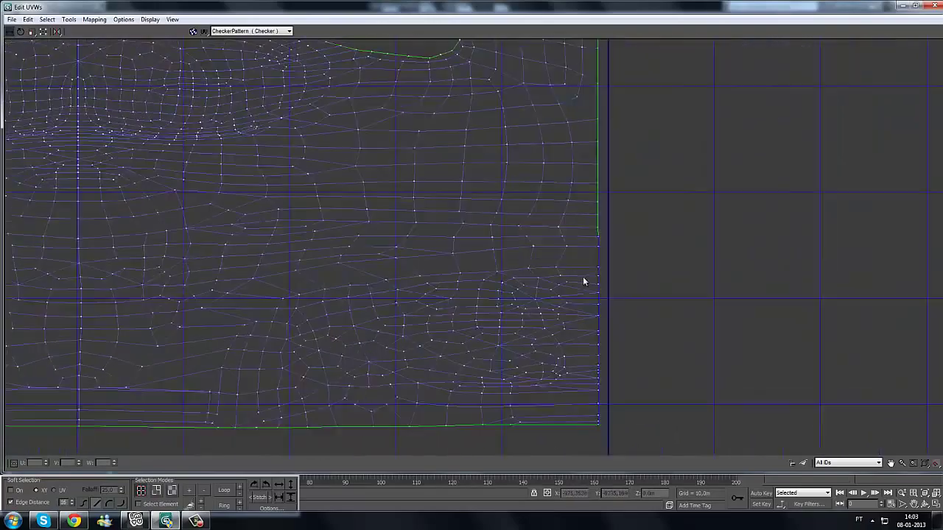
{"action": "scroll", "coordinate": [648, 262], "scroll_direction": "up", "scroll_amount": 2}
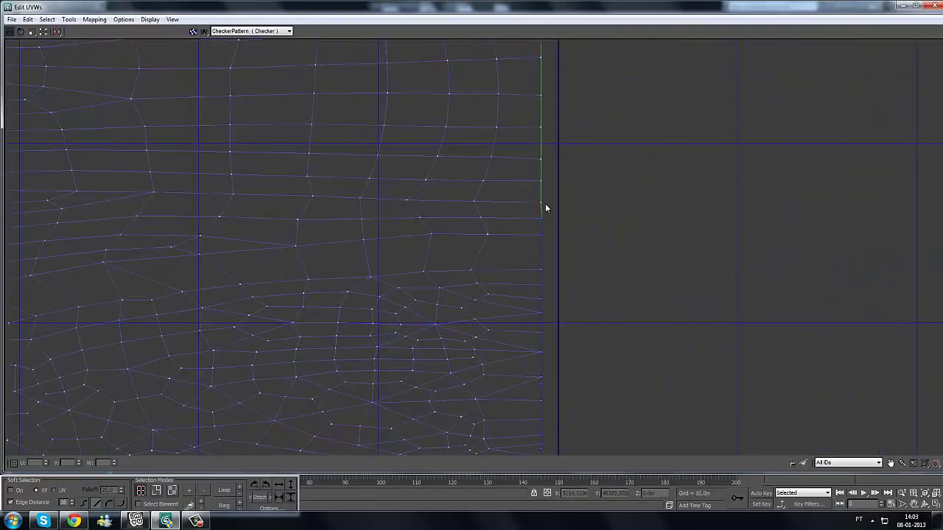
{"action": "scroll", "coordinate": [486, 277], "scroll_direction": "down", "scroll_amount": 2}
{"action": "middle_click_drag", "start_coordinate": [436, 267], "coordinate": [934, 293]}
{"action": "middle_click_drag", "start_coordinate": [399, 305], "coordinate": [822, 298]}
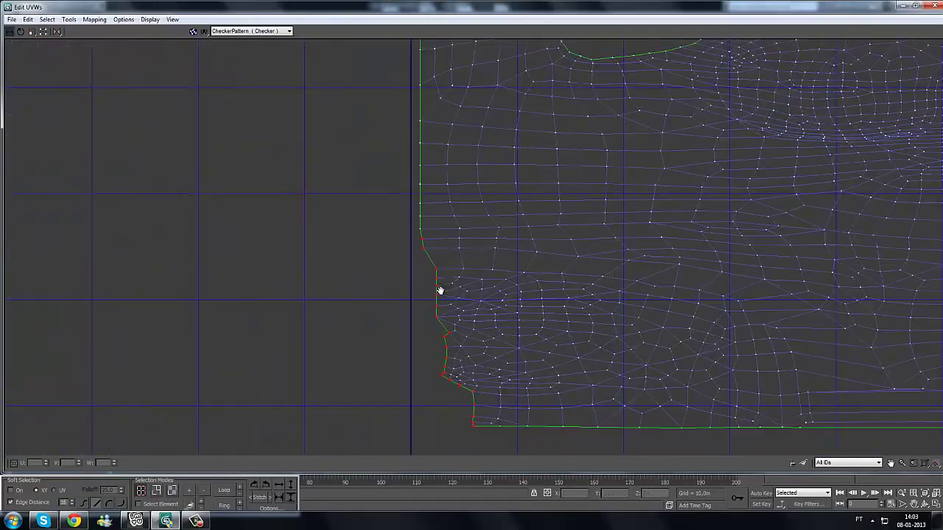
{"action": "middle_click_drag", "start_coordinate": [440, 291], "coordinate": [449, 226]}
{"action": "scroll", "coordinate": [455, 221], "scroll_direction": "up", "scroll_amount": 1}
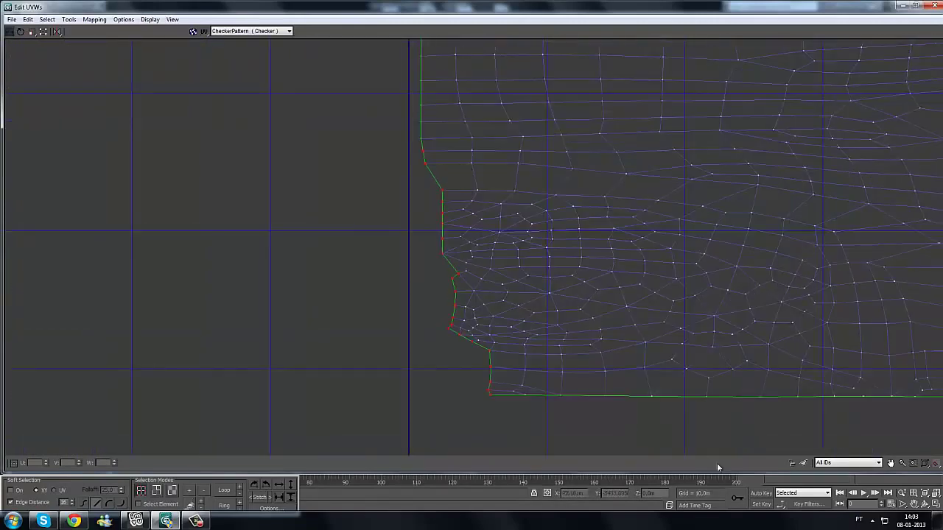
Step: Align the selected lower left border vertices vertically and move them horizontally into line with the straight upper left border
{"action": "left_click", "coordinate": [292, 483]}
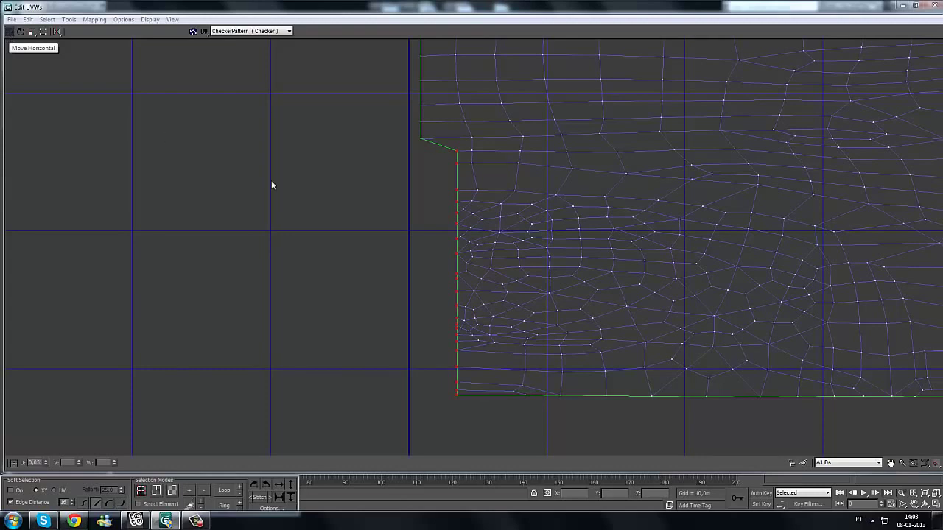
{"action": "left_click_drag", "start_coordinate": [458, 225], "coordinate": [422, 228]}
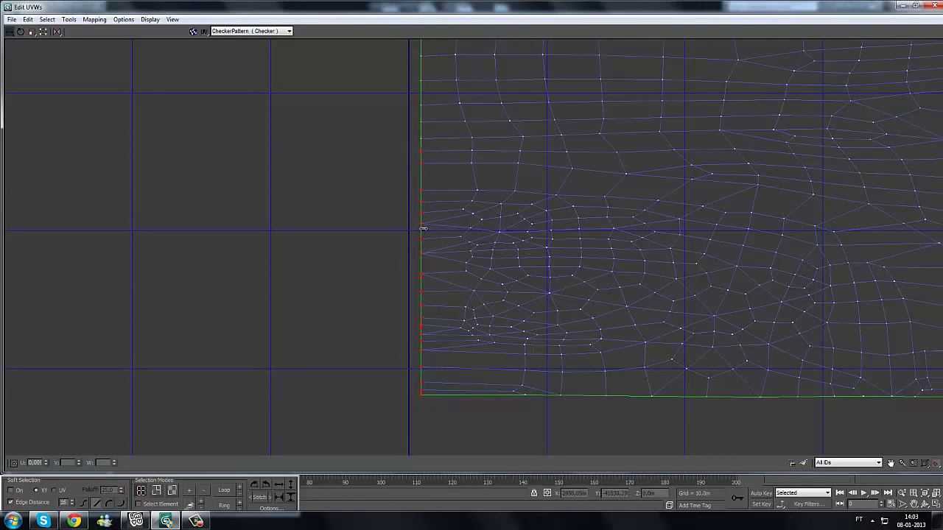
{"action": "scroll", "coordinate": [443, 255], "scroll_direction": "up", "scroll_amount": 4}
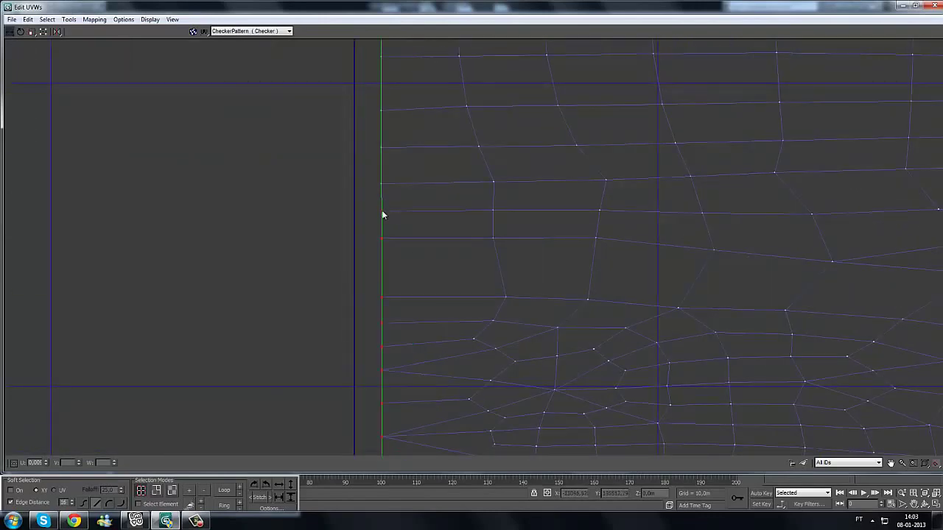
{"action": "left_click_drag", "start_coordinate": [382, 215], "coordinate": [380, 211]}
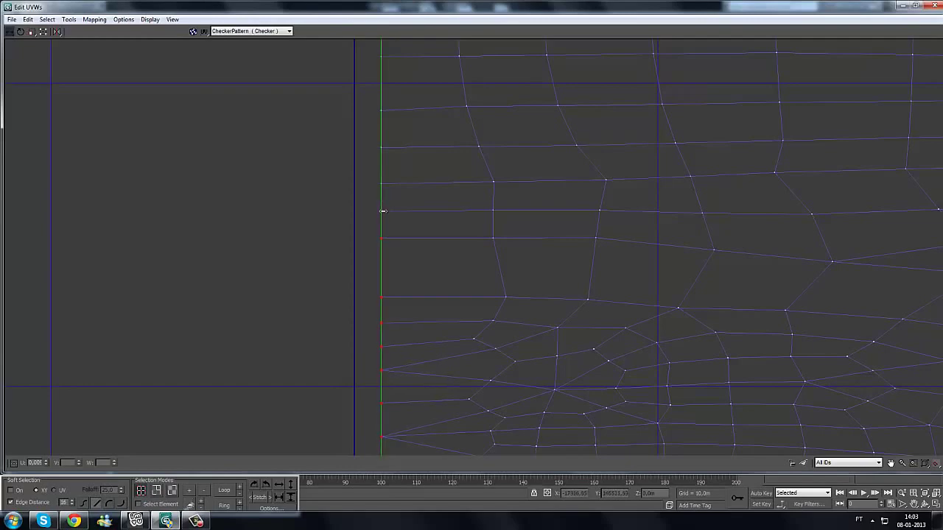
Step: Select all vertices along the body shell's full left border and align them vertically
{"action": "scroll", "coordinate": [383, 212], "scroll_direction": "down", "scroll_amount": 8}
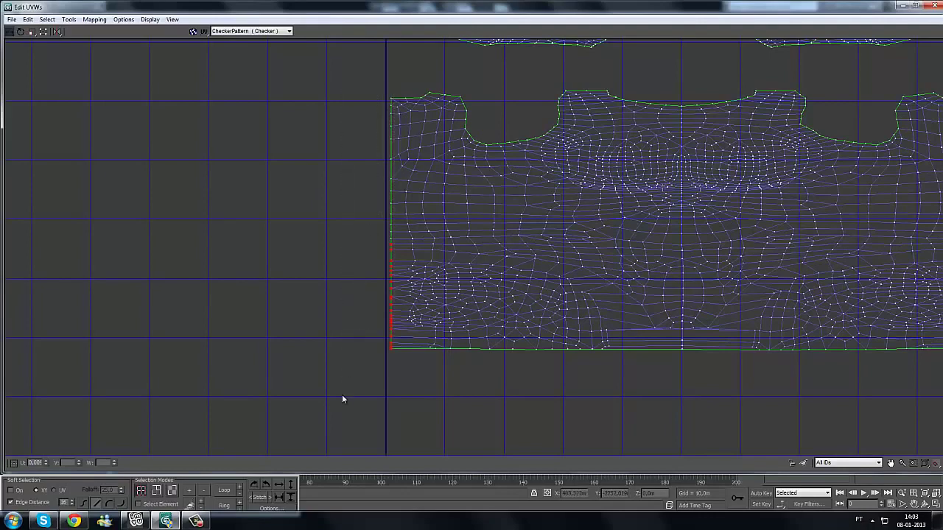
{"action": "left_click_drag", "start_coordinate": [342, 396], "coordinate": [342, 400]}
{"action": "scroll", "coordinate": [421, 278], "scroll_direction": "up", "scroll_amount": 2}
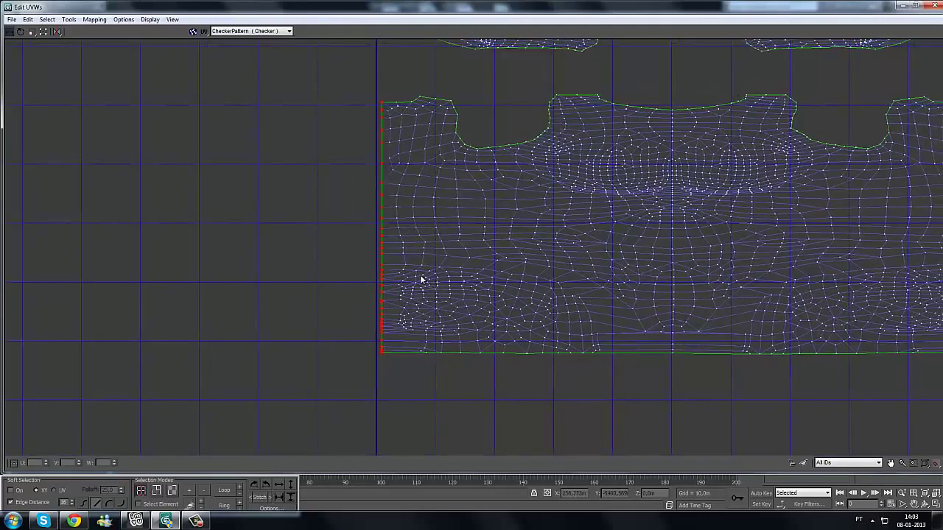
{"action": "middle_click_drag", "start_coordinate": [358, 269], "coordinate": [360, 275]}
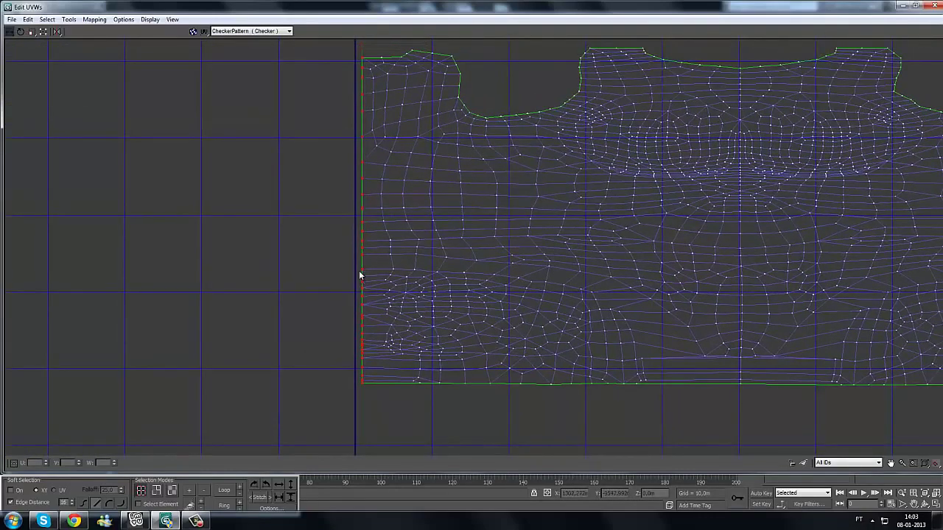
{"action": "left_click", "coordinate": [292, 487]}
{"action": "scroll", "coordinate": [357, 286], "scroll_direction": "up", "scroll_amount": 6}
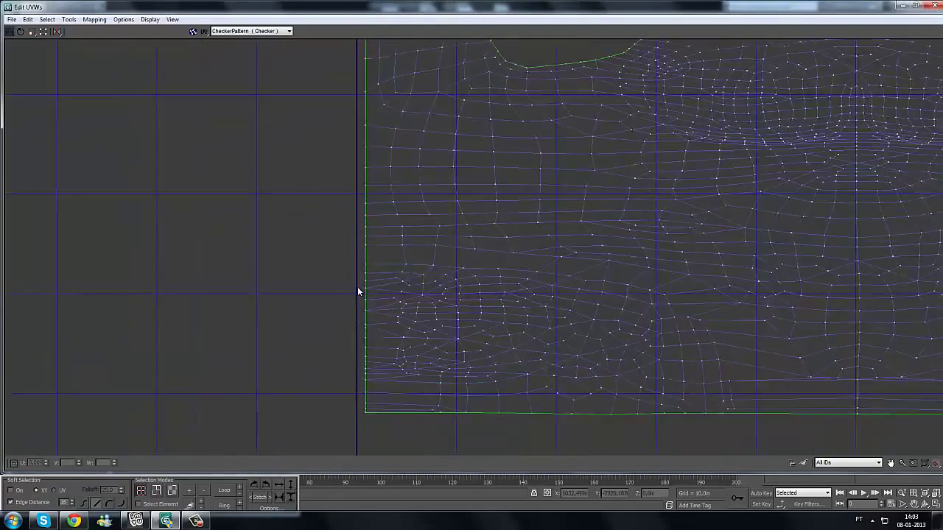
{"action": "scroll", "coordinate": [373, 347], "scroll_direction": "down", "scroll_amount": 5}
Step: Select all vertices along the body shell's full right border and align them vertically
{"action": "middle_click_drag", "start_coordinate": [721, 298], "coordinate": [420, 309]}
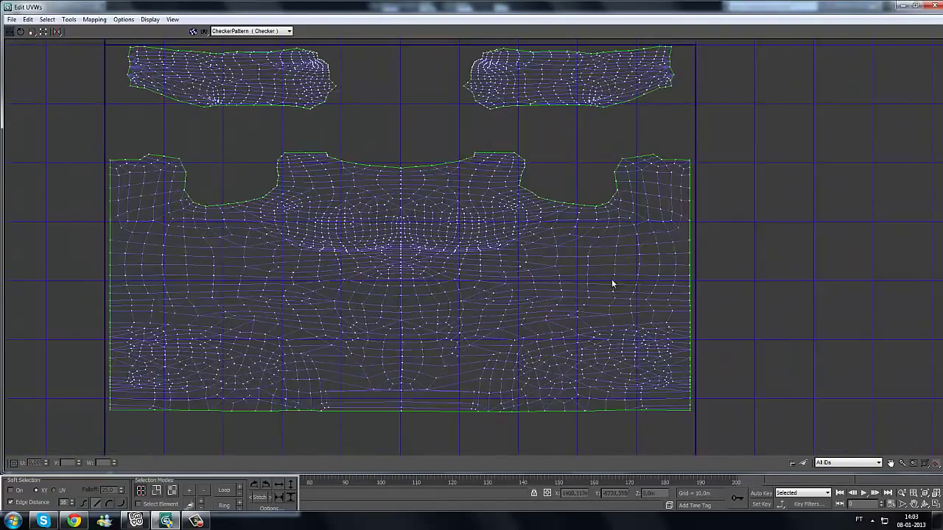
{"action": "middle_click_drag", "start_coordinate": [737, 270], "coordinate": [509, 274]}
{"action": "scroll", "coordinate": [475, 281], "scroll_direction": "up", "scroll_amount": 1}
{"action": "middle_click_drag", "start_coordinate": [450, 444], "coordinate": [450, 431]}
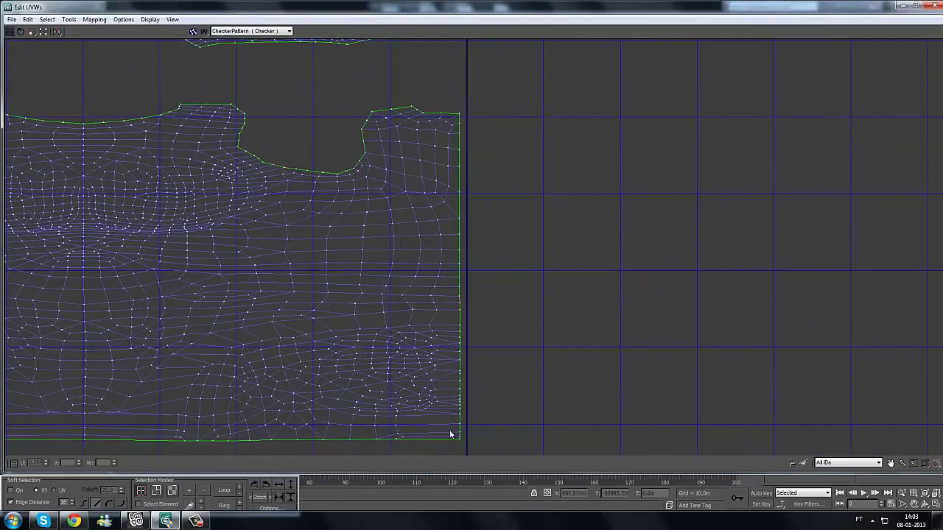
{"action": "left_click_drag", "start_coordinate": [453, 127], "coordinate": [458, 108]}
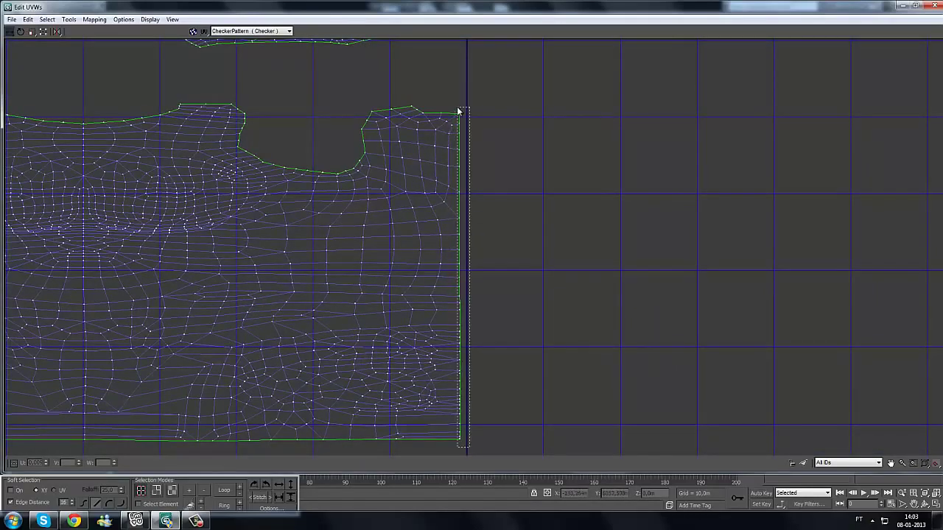
{"action": "scroll", "coordinate": [454, 335], "scroll_direction": "up", "scroll_amount": 5}
{"action": "middle_click_drag", "start_coordinate": [456, 311], "coordinate": [411, 47]}
{"action": "middle_click_drag", "start_coordinate": [426, 337], "coordinate": [433, 464]}
{"action": "scroll", "coordinate": [428, 436], "scroll_direction": "down", "scroll_amount": 2}
{"action": "middle_click_drag", "start_coordinate": [468, 432], "coordinate": [458, 228]}
{"action": "scroll", "coordinate": [458, 296], "scroll_direction": "down", "scroll_amount": 2}
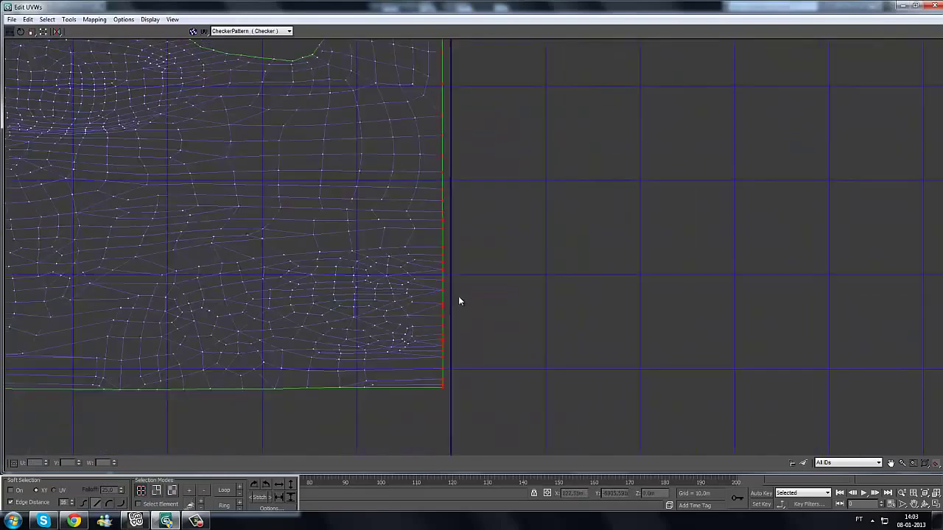
{"action": "middle_click_drag", "start_coordinate": [455, 331], "coordinate": [448, 389]}
{"action": "left_click", "coordinate": [290, 484]}
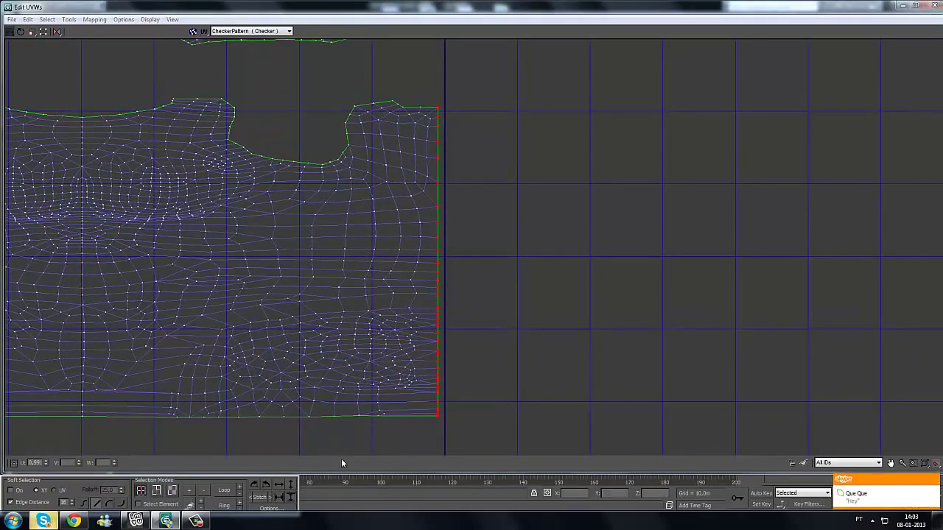
Step: Examine the straightened side borders and the body shell's bottom border for unevenness
{"action": "middle_click_drag", "start_coordinate": [434, 236], "coordinate": [622, 266]}
{"action": "scroll", "coordinate": [622, 266], "scroll_direction": "down", "scroll_amount": 5}
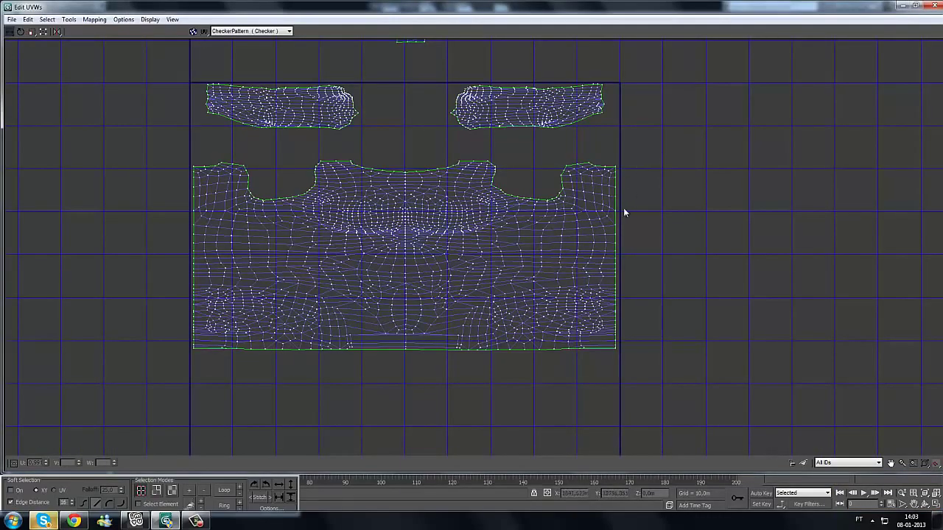
{"action": "middle_click_drag", "start_coordinate": [529, 336], "coordinate": [565, 164]}
{"action": "scroll", "coordinate": [566, 164], "scroll_direction": "up", "scroll_amount": 4}
{"action": "middle_click_drag", "start_coordinate": [37, 179], "coordinate": [290, 222]}
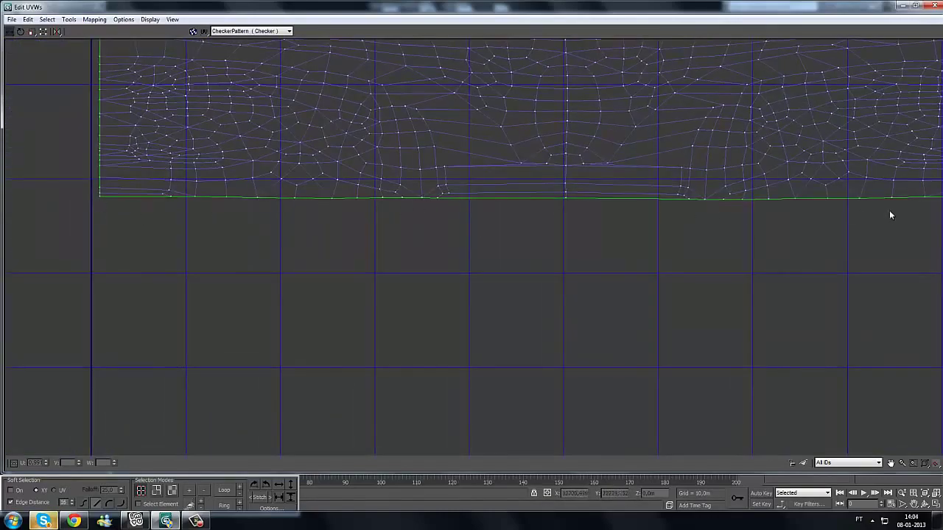
{"action": "middle_click_drag", "start_coordinate": [795, 213], "coordinate": [661, 231]}
{"action": "middle_click_drag", "start_coordinate": [639, 310], "coordinate": [616, 335]}
{"action": "scroll", "coordinate": [478, 317], "scroll_direction": "down", "scroll_amount": 1}
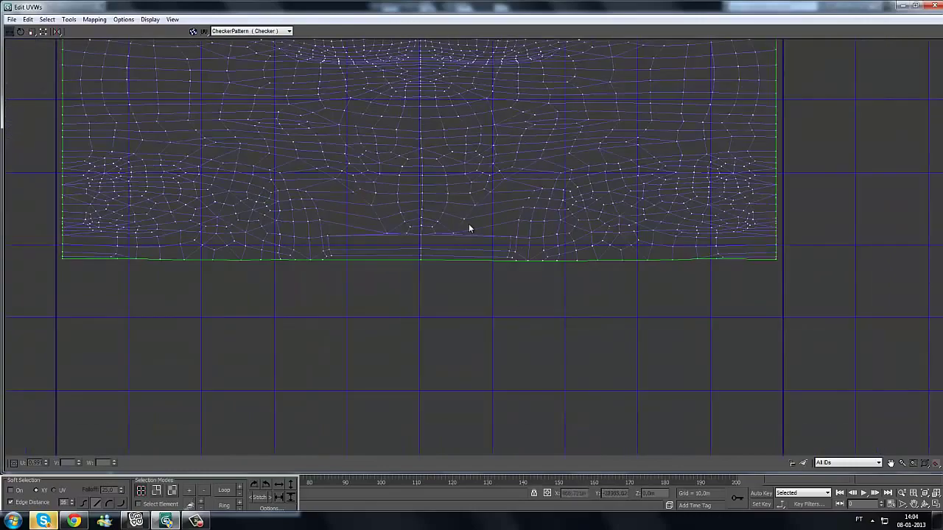
{"action": "scroll", "coordinate": [435, 295], "scroll_direction": "down", "scroll_amount": 2}
{"action": "scroll", "coordinate": [410, 277], "scroll_direction": "up", "scroll_amount": 2}
{"action": "scroll", "coordinate": [408, 278], "scroll_direction": "up", "scroll_amount": 1}
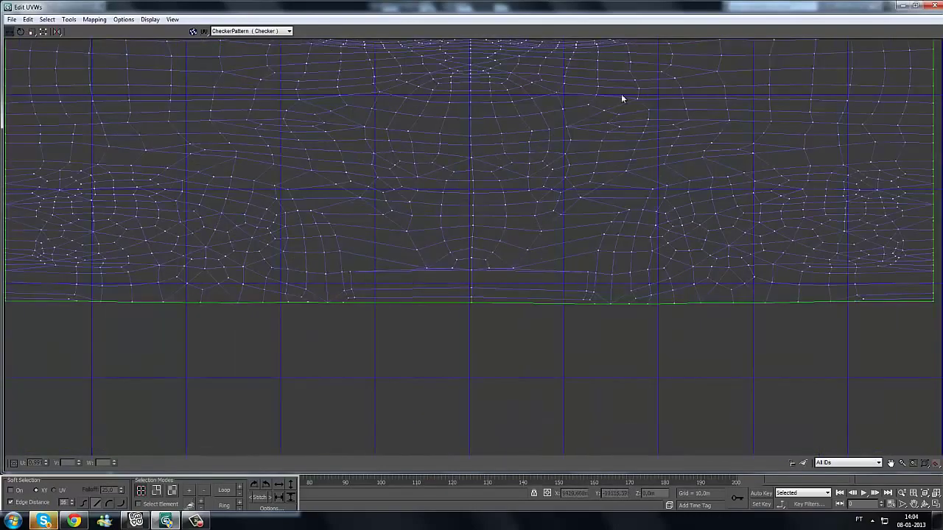
Step: Restore the UV editor to a smaller window and place it beside the dress model
{"action": "double_click", "coordinate": [685, 7]}
{"action": "middle_click_drag", "start_coordinate": [642, 308], "coordinate": [687, 313]}
{"action": "scroll", "coordinate": [687, 312], "scroll_direction": "down", "scroll_amount": 2}
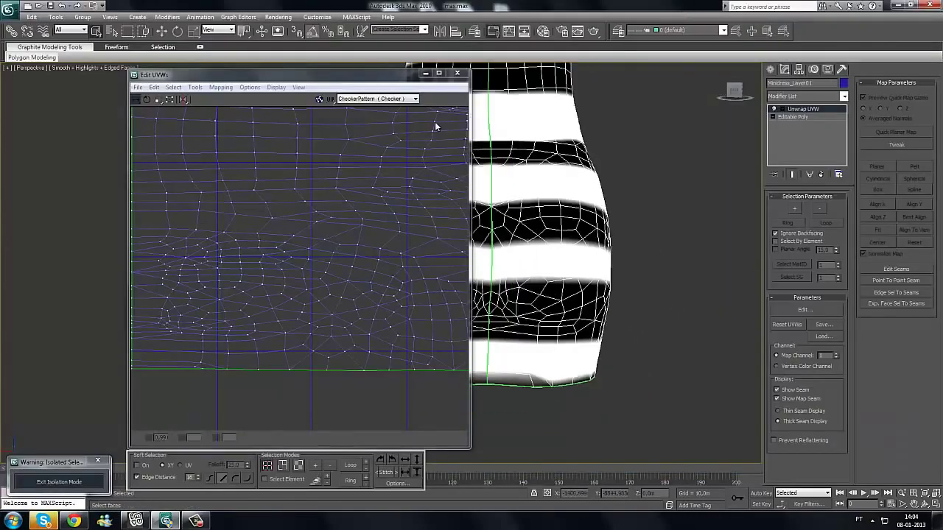
{"action": "left_click_drag", "start_coordinate": [387, 76], "coordinate": [262, 66]}
{"action": "scroll", "coordinate": [541, 261], "scroll_direction": "down", "scroll_amount": 1}
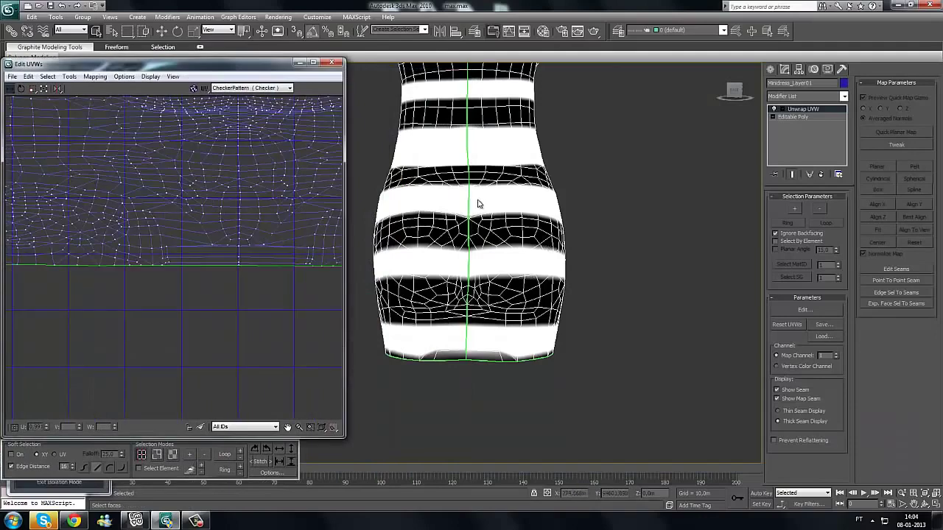
Step: Examine the checker stripes on the dress's lower front and compare them with the matching lower area of the UV shell
{"action": "middle_click_drag", "start_coordinate": [614, 283], "coordinate": [537, 320], "text": "alt"}
{"action": "left_click", "coordinate": [937, 494]}
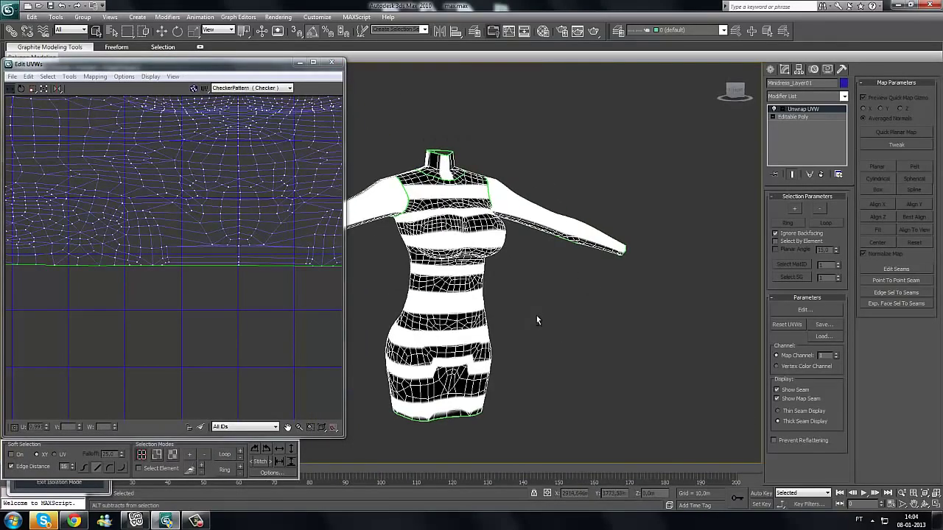
{"action": "left_click", "coordinate": [935, 493]}
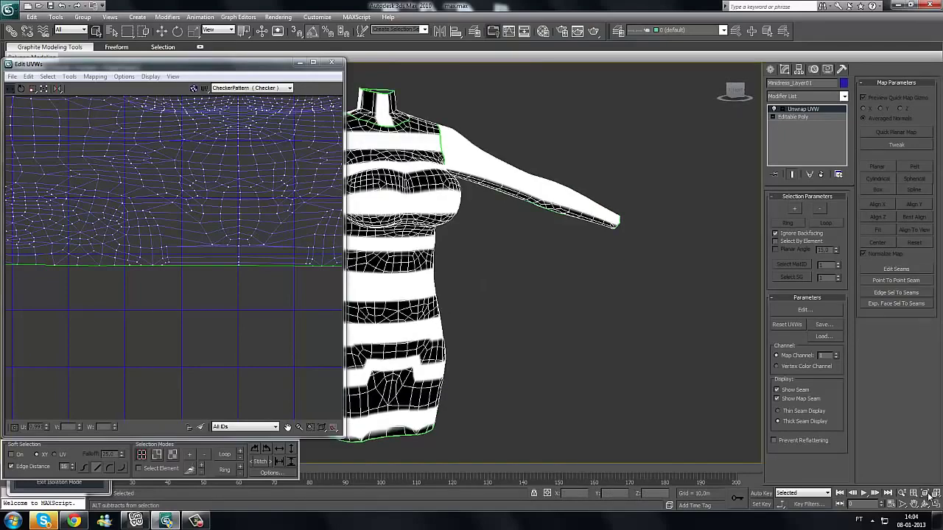
{"action": "middle_click_drag", "start_coordinate": [538, 298], "coordinate": [604, 232], "text": "alt"}
{"action": "scroll", "coordinate": [605, 233], "scroll_direction": "up", "scroll_amount": 4}
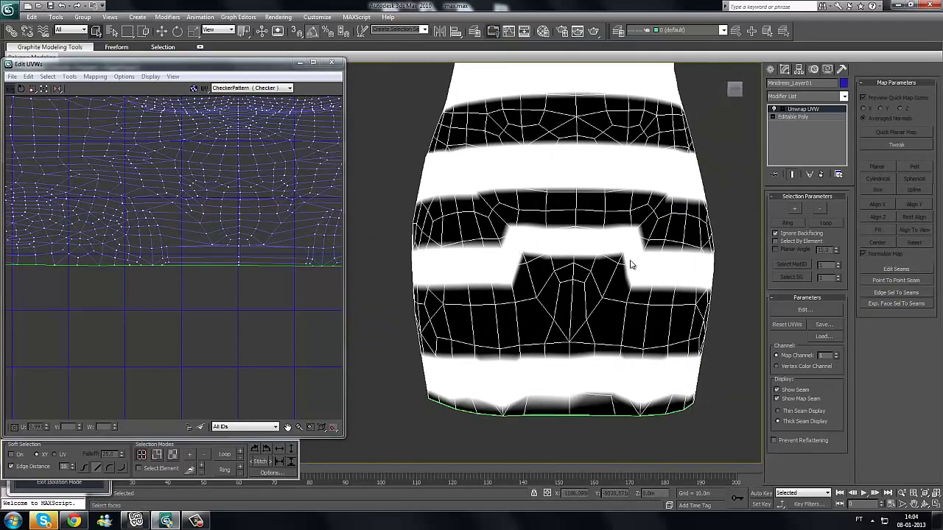
{"action": "scroll", "coordinate": [184, 314], "scroll_direction": "down", "scroll_amount": 2}
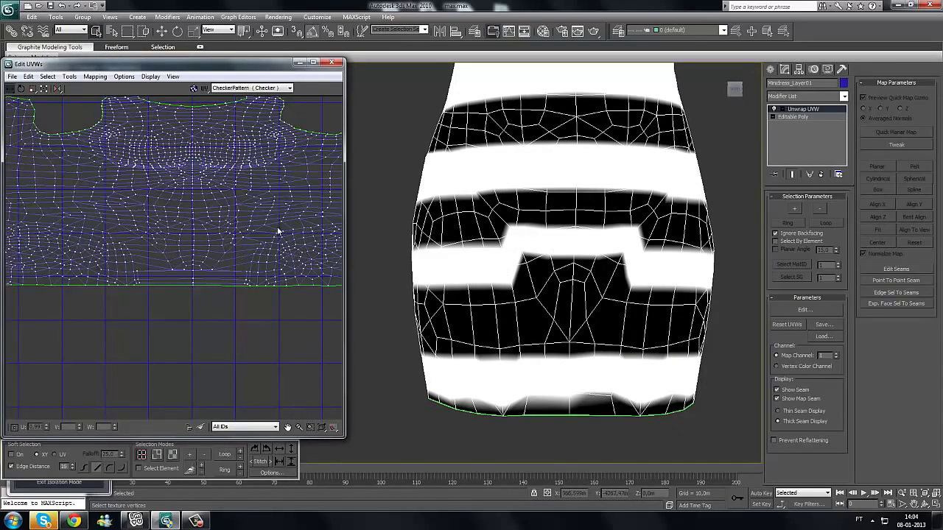
{"action": "scroll", "coordinate": [179, 279], "scroll_direction": "up", "scroll_amount": 2}
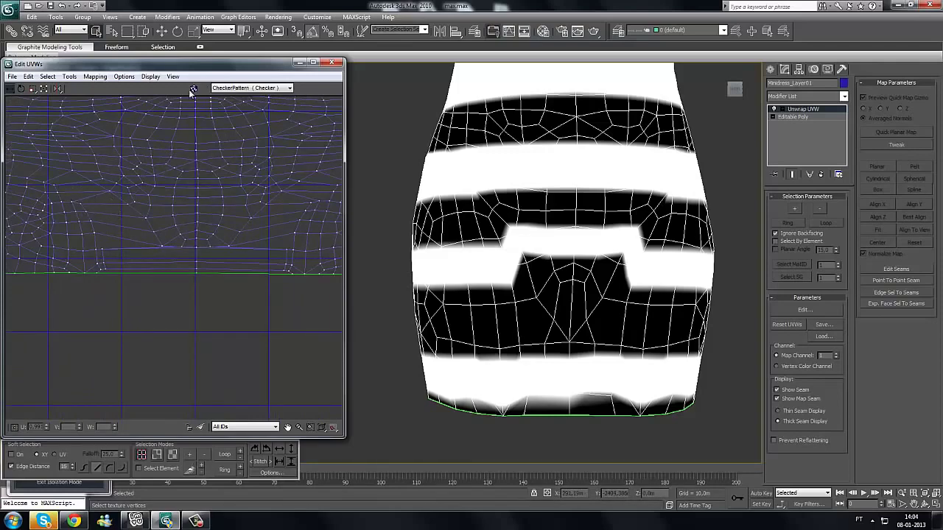
{"action": "mouse_move", "coordinate": [84, 204]}
{"action": "left_mouse_down"}
{"action": "mouse_move", "coordinate": [129, 205]}
{"action": "mouse_move", "coordinate": [126, 221]}
{"action": "mouse_move", "coordinate": [136, 222]}
{"action": "left_mouse_up"}
{"action": "mouse_move", "coordinate": [109, 230]}
{"action": "left_mouse_down"}
{"action": "mouse_move", "coordinate": [149, 237]}
{"action": "mouse_move", "coordinate": [137, 246]}
{"action": "left_mouse_up"}
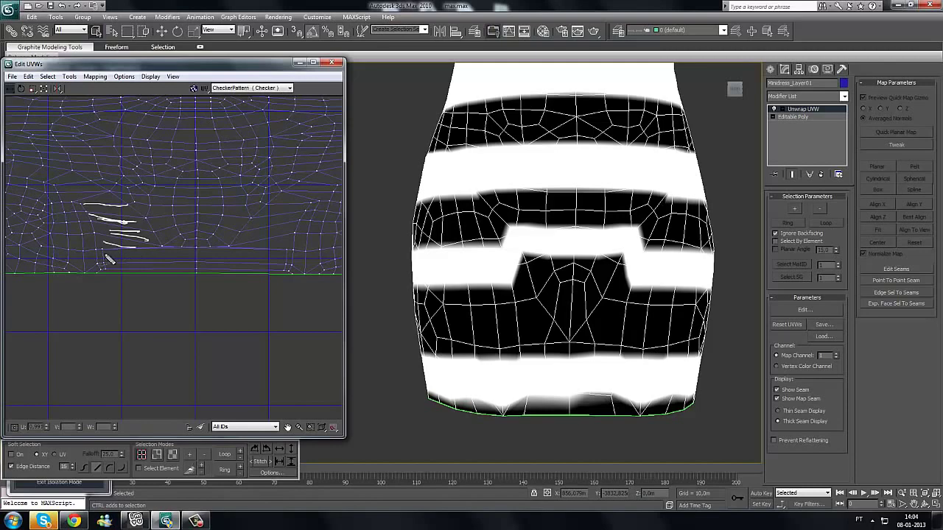
{"action": "mouse_move", "coordinate": [82, 224]}
{"action": "left_mouse_down"}
{"action": "mouse_move", "coordinate": [71, 236]}
{"action": "mouse_move", "coordinate": [65, 224]}
{"action": "mouse_move", "coordinate": [83, 223]}
{"action": "left_mouse_up"}
{"action": "mouse_move", "coordinate": [180, 136]}
{"action": "left_mouse_down"}
{"action": "mouse_move", "coordinate": [155, 142]}
{"action": "mouse_move", "coordinate": [181, 129]}
{"action": "mouse_move", "coordinate": [159, 119]}
{"action": "mouse_move", "coordinate": [188, 133]}
{"action": "mouse_move", "coordinate": [180, 119]}
{"action": "mouse_move", "coordinate": [210, 115]}
{"action": "mouse_move", "coordinate": [212, 131]}
{"action": "mouse_move", "coordinate": [195, 121]}
{"action": "left_mouse_up"}
{"action": "key", "text": "Escape"}
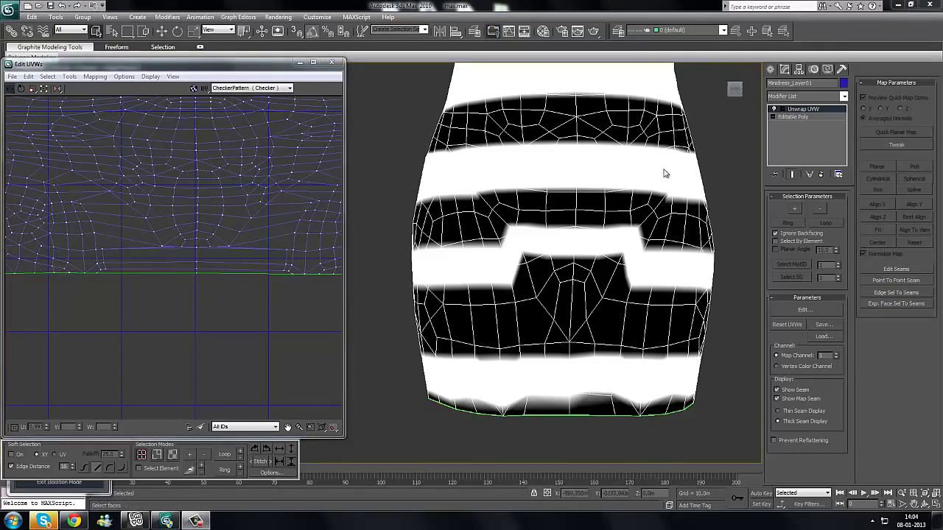
Step: Review the skirt's stripes from an angle and check the neck, sleeve and body shells in the UV layout
{"action": "scroll", "coordinate": [529, 276], "scroll_direction": "down", "scroll_amount": 3}
{"action": "middle_click_drag", "start_coordinate": [522, 184], "coordinate": [552, 311]}
{"action": "middle_click_drag", "start_coordinate": [508, 446], "coordinate": [453, 219]}
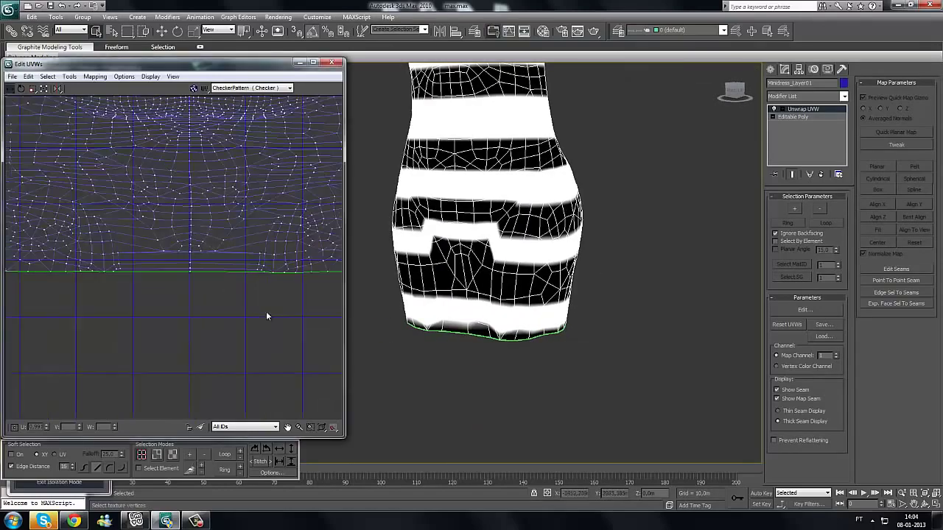
{"action": "scroll", "coordinate": [261, 311], "scroll_direction": "down", "scroll_amount": 6}
{"action": "scroll", "coordinate": [222, 162], "scroll_direction": "up", "scroll_amount": 4}
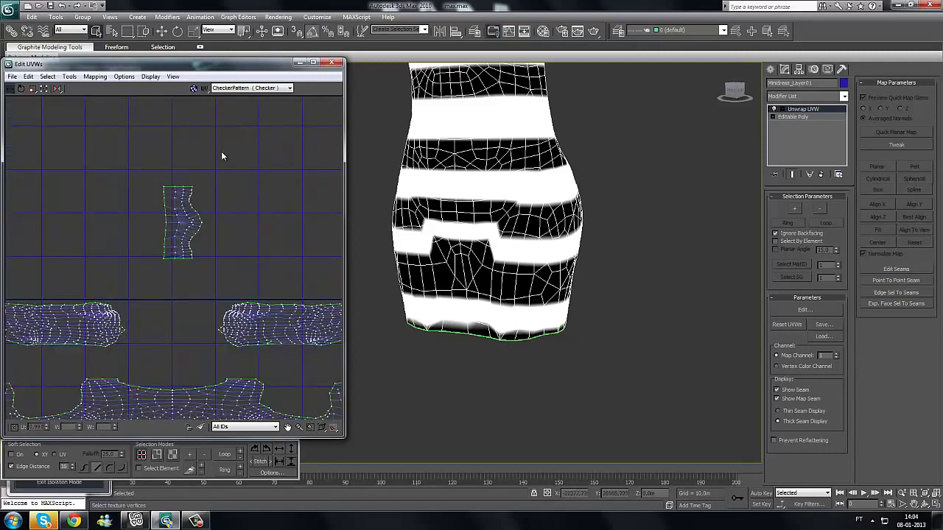
{"action": "left_click_drag", "start_coordinate": [144, 293], "coordinate": [221, 153]}
{"action": "left_click", "coordinate": [180, 321]}
{"action": "middle_click_drag", "start_coordinate": [179, 322], "coordinate": [190, 248]}
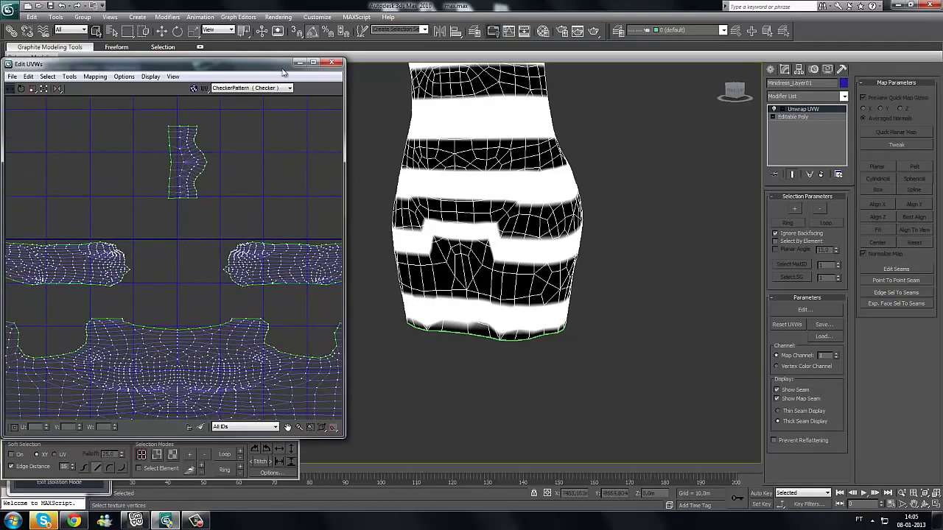
Step: Move the UV editor window higher and inspect the spacing between the neck, sleeve and body shells
{"action": "left_click_drag", "start_coordinate": [221, 63], "coordinate": [240, 14]}
{"action": "scroll", "coordinate": [237, 160], "scroll_direction": "down", "scroll_amount": 3}
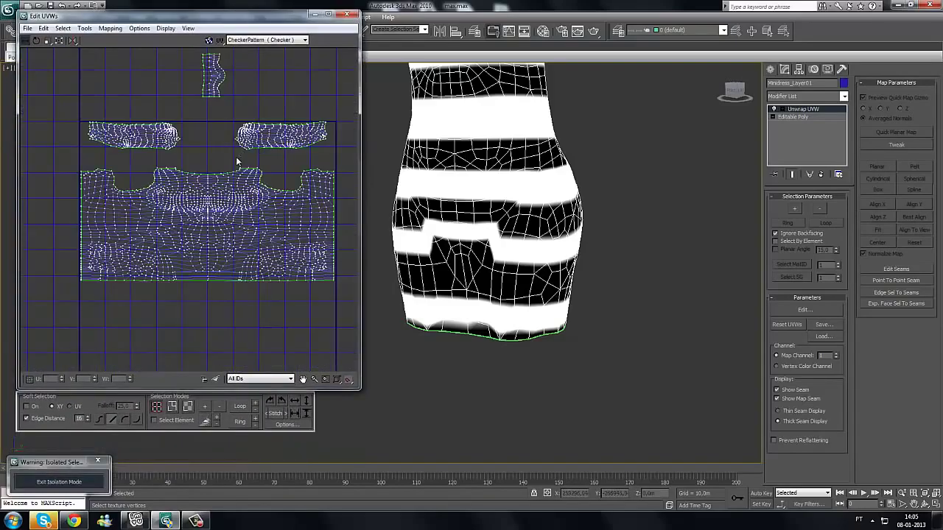
{"action": "middle_click_drag", "start_coordinate": [213, 133], "coordinate": [215, 157]}
{"action": "scroll", "coordinate": [215, 156], "scroll_direction": "up", "scroll_amount": 2}
{"action": "middle_click_drag", "start_coordinate": [199, 245], "coordinate": [193, 241]}
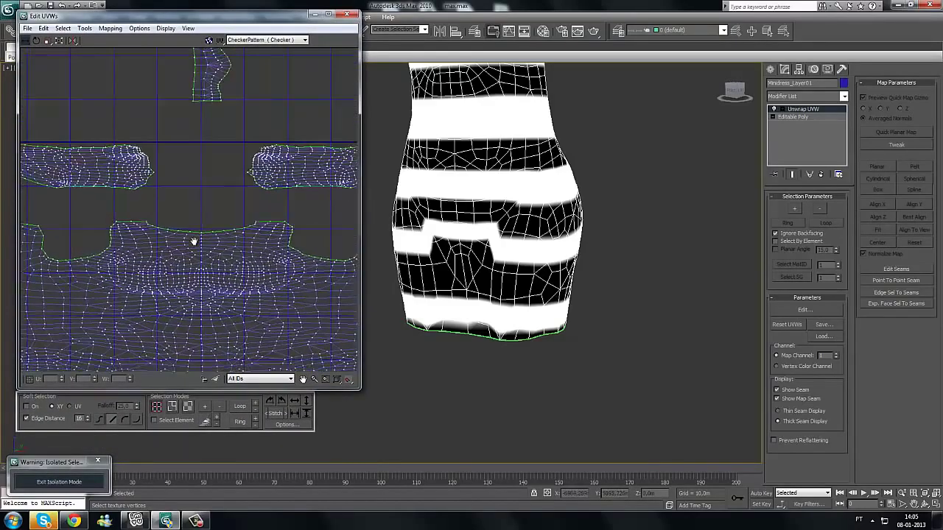
{"action": "middle_click_drag", "start_coordinate": [167, 173], "coordinate": [132, 167]}
Step: Select the whole body shell's faces with element selection and switch to Freeform mode
{"action": "scroll", "coordinate": [132, 167], "scroll_direction": "down", "scroll_amount": 3}
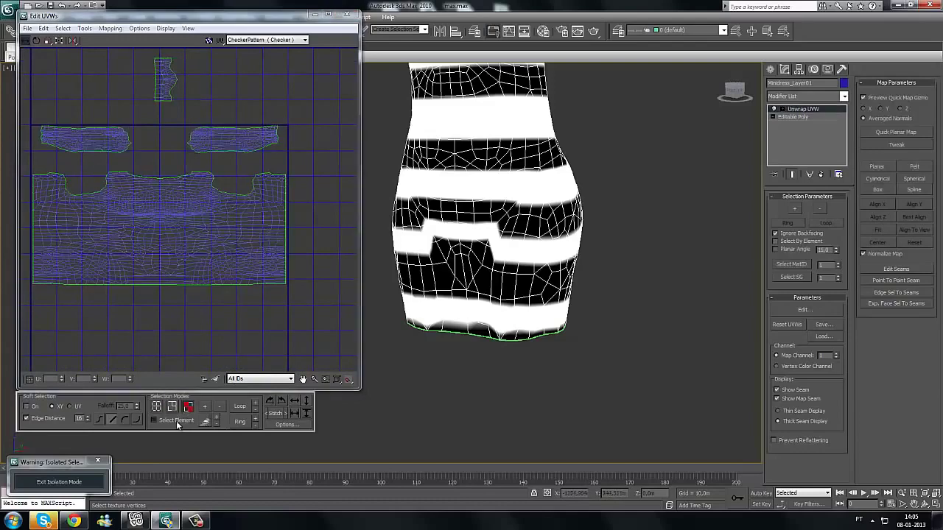
{"action": "left_click_drag", "start_coordinate": [296, 330], "coordinate": [217, 236]}
{"action": "middle_click_drag", "start_coordinate": [209, 348], "coordinate": [255, 323]}
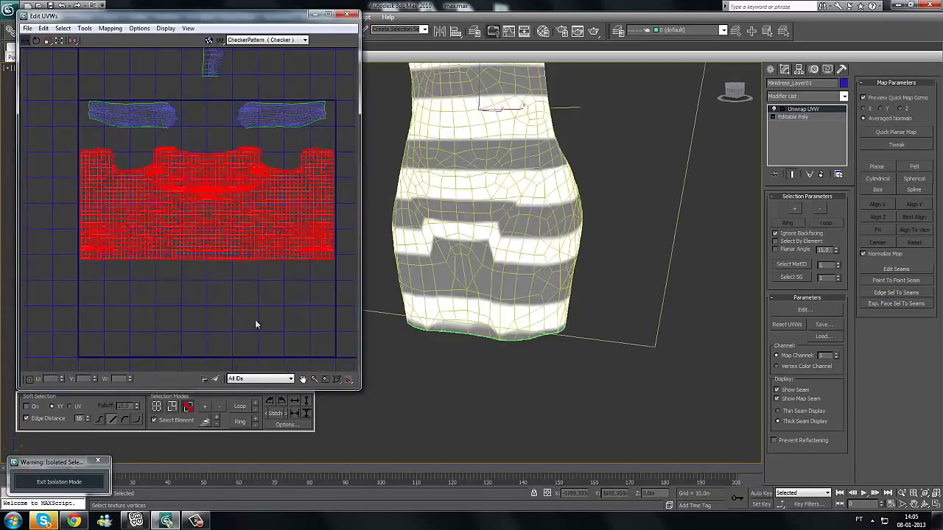
{"action": "left_click", "coordinate": [59, 42]}
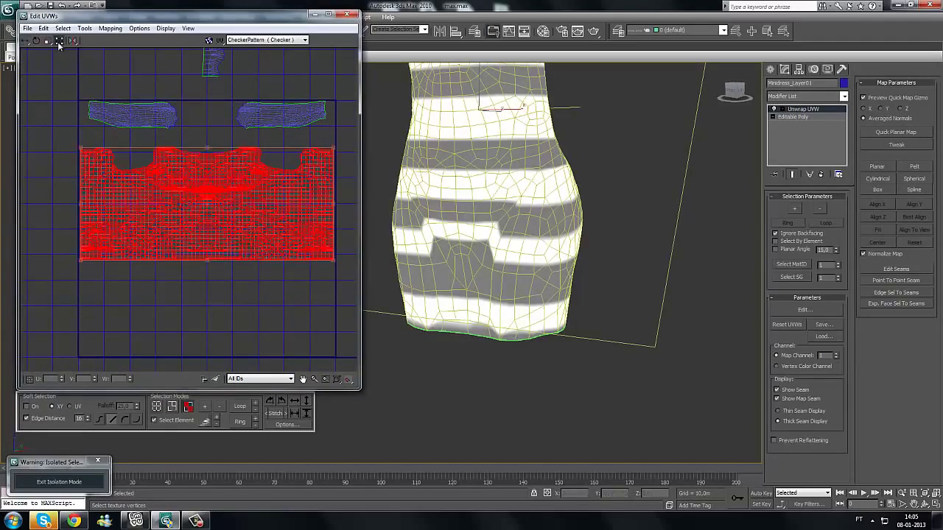
{"action": "scroll", "coordinate": [206, 268], "scroll_direction": "down", "scroll_amount": 2}
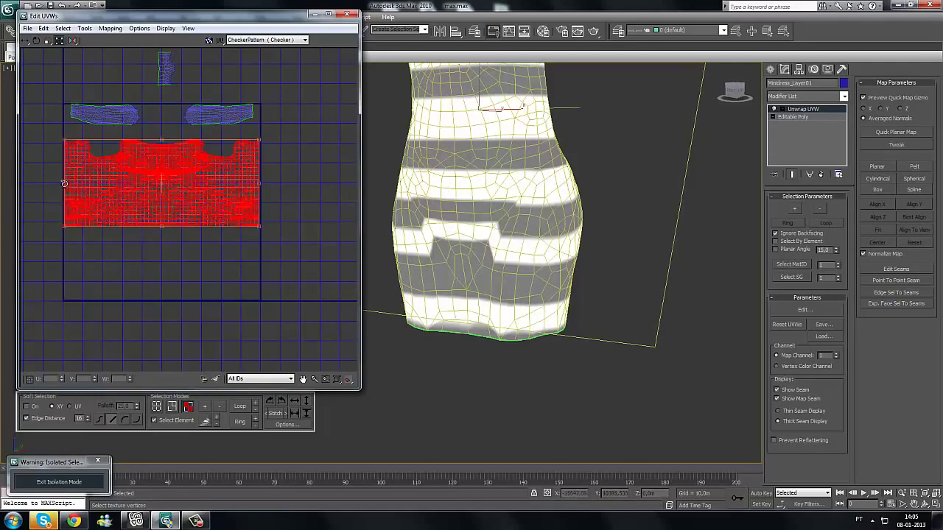
Step: Stretch the selected body shell down to the lower border of the UV square and fit its lower corners to the square
{"action": "left_click_drag", "start_coordinate": [64, 225], "coordinate": [65, 297]}
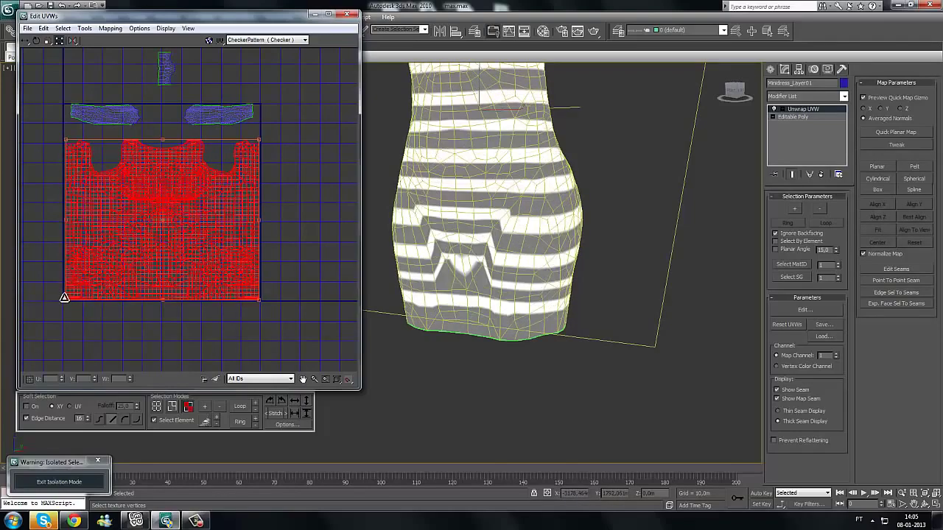
{"action": "scroll", "coordinate": [196, 295], "scroll_direction": "up", "scroll_amount": 6}
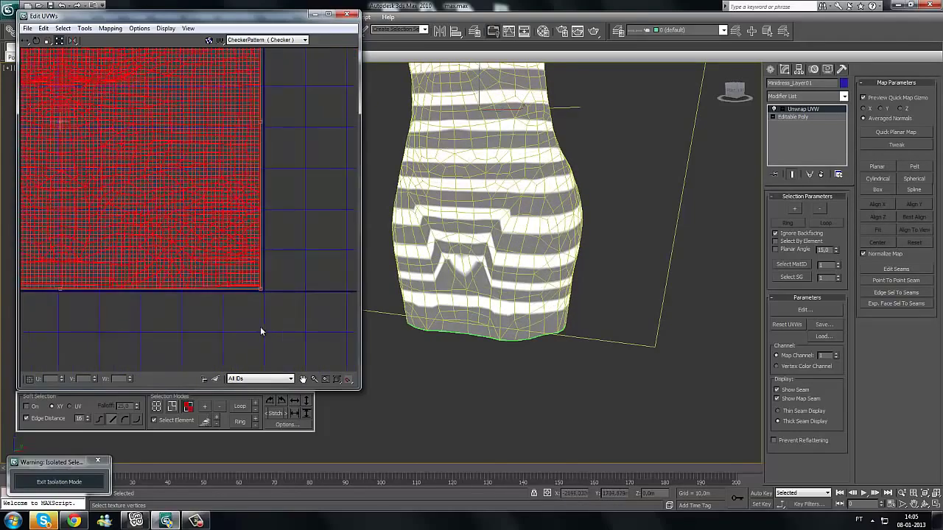
{"action": "left_click_drag", "start_coordinate": [260, 278], "coordinate": [261, 279]}
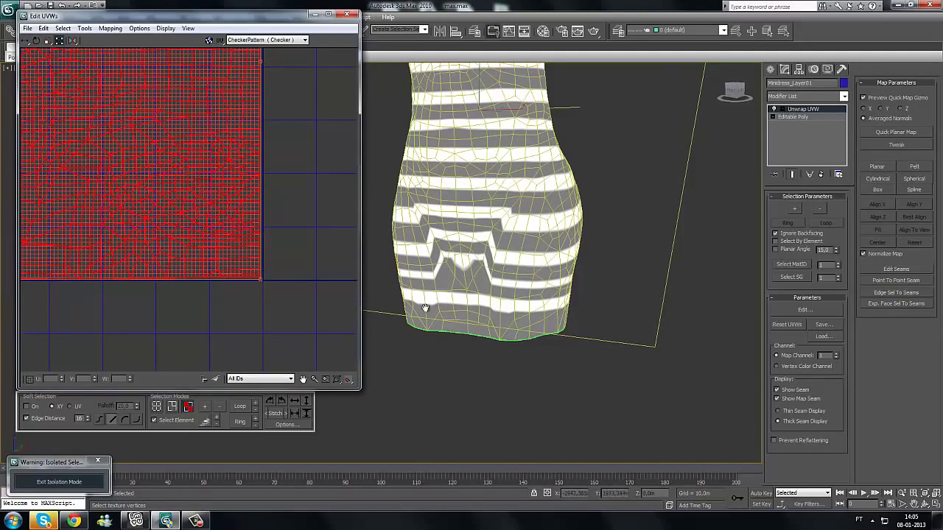
{"action": "middle_click_drag", "start_coordinate": [425, 308], "coordinate": [434, 309]}
{"action": "left_click_drag", "start_coordinate": [53, 295], "coordinate": [46, 295]}
{"action": "middle_click_drag", "start_coordinate": [153, 266], "coordinate": [154, 269]}
{"action": "scroll", "coordinate": [146, 274], "scroll_direction": "down", "scroll_amount": 3}
{"action": "middle_click_drag", "start_coordinate": [140, 312], "coordinate": [105, 405]}
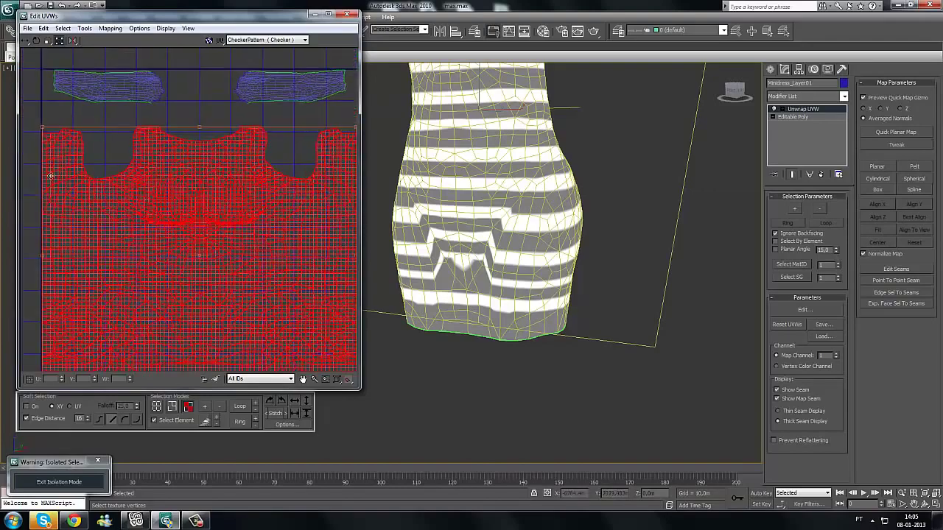
{"action": "middle_click_drag", "start_coordinate": [177, 188], "coordinate": [76, 229]}
Step: Deselect the body shell to compare its outline with the UV square's borders, and select the whole shell again
{"action": "left_click", "coordinate": [227, 294]}
{"action": "middle_click_drag", "start_coordinate": [257, 288], "coordinate": [332, 259]}
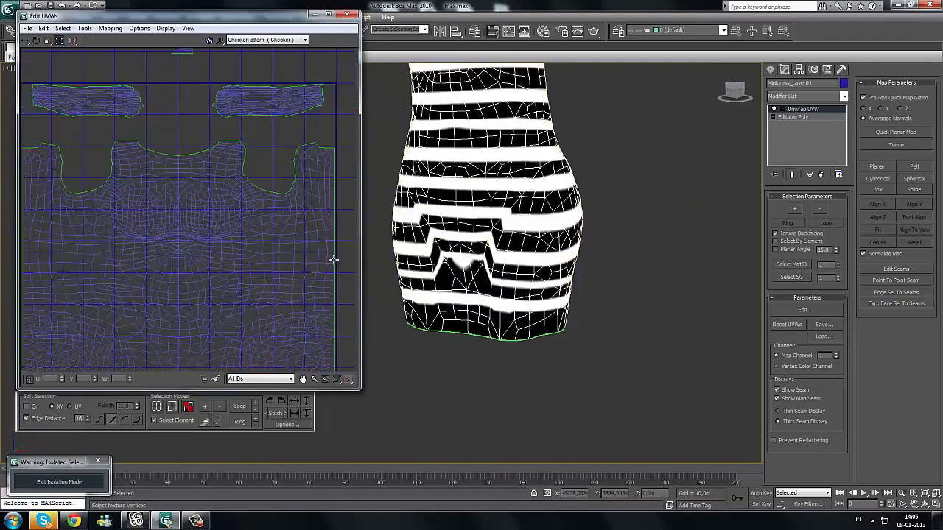
{"action": "scroll", "coordinate": [332, 259], "scroll_direction": "down", "scroll_amount": 2}
{"action": "middle_click_drag", "start_coordinate": [189, 257], "coordinate": [190, 234]}
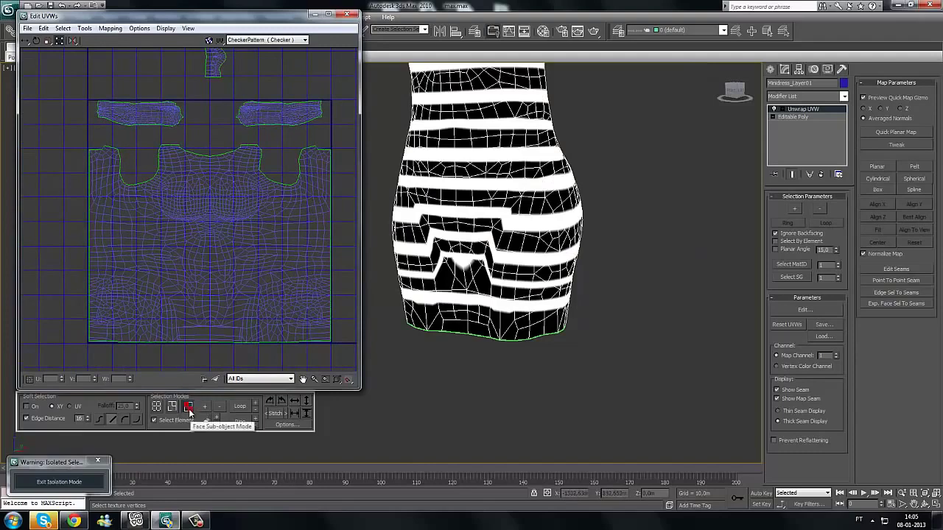
{"action": "middle_click_drag", "start_coordinate": [207, 336], "coordinate": [209, 309]}
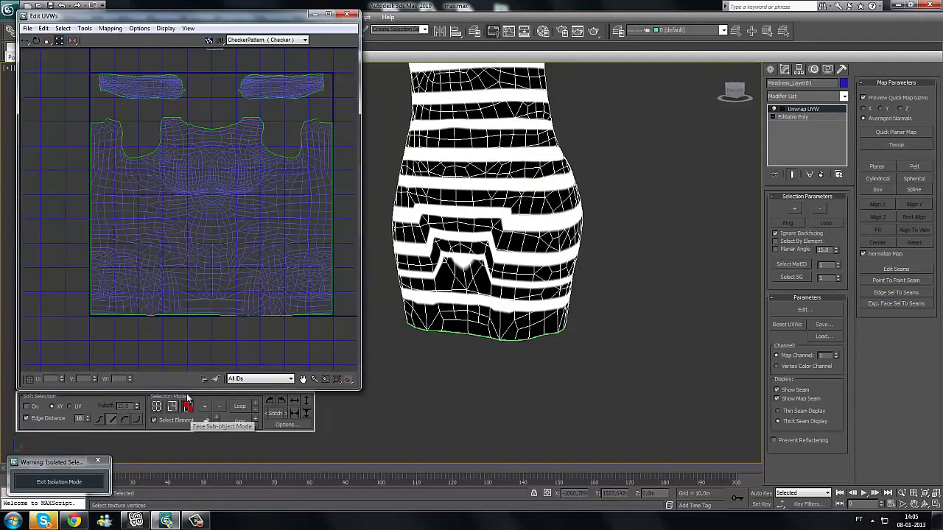
{"action": "left_click", "coordinate": [256, 274]}
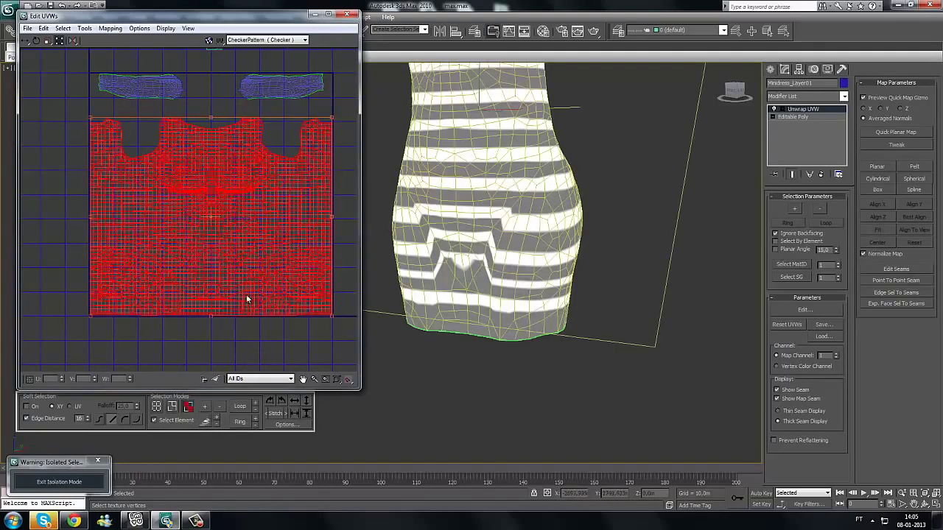
Step: Review the checker stripes over the whole dress and compare them with the stretched body shell
{"action": "scroll", "coordinate": [213, 342], "scroll_direction": "down", "scroll_amount": 1}
{"action": "left_click", "coordinate": [317, 195]}
{"action": "left_click_drag", "start_coordinate": [311, 197], "coordinate": [277, 258]}
{"action": "middle_click_drag", "start_coordinate": [530, 193], "coordinate": [587, 341]}
{"action": "scroll", "coordinate": [587, 340], "scroll_direction": "down", "scroll_amount": 2}
{"action": "left_click_drag", "start_coordinate": [309, 219], "coordinate": [216, 288]}
{"action": "scroll", "coordinate": [167, 317], "scroll_direction": "up", "scroll_amount": 1}
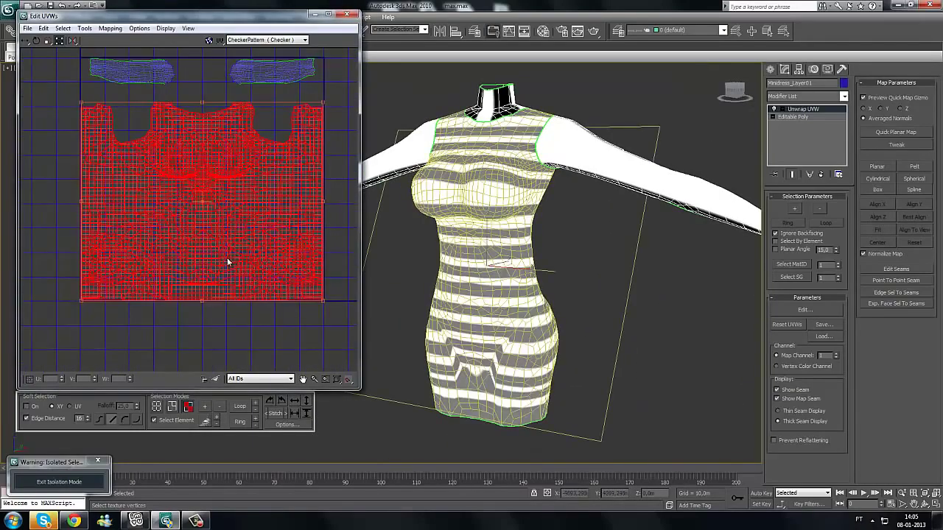
Step: Switch from Freeform to Move mode, check the body shell's outline unselected, and reselect the entire shell
{"action": "left_click", "coordinate": [25, 41]}
{"action": "middle_click_drag", "start_coordinate": [141, 310], "coordinate": [127, 313]}
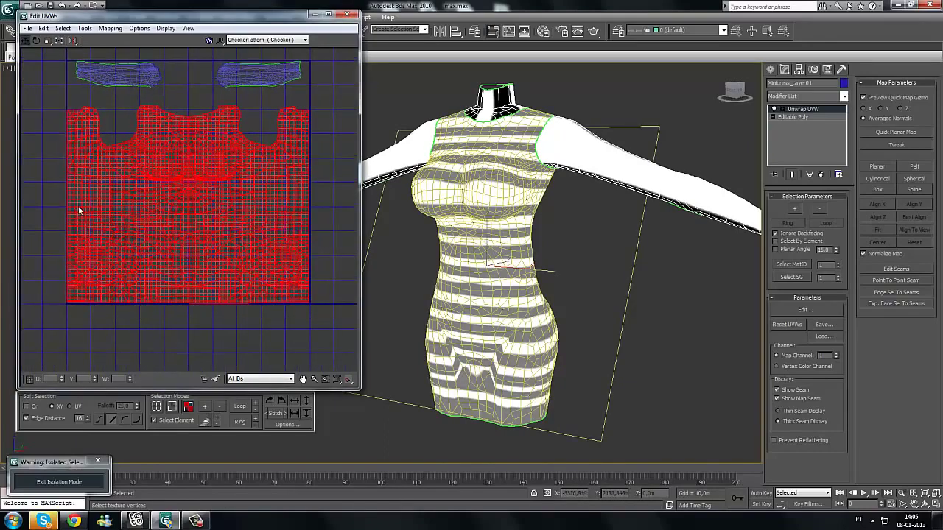
{"action": "middle_click_drag", "start_coordinate": [221, 208], "coordinate": [168, 208]}
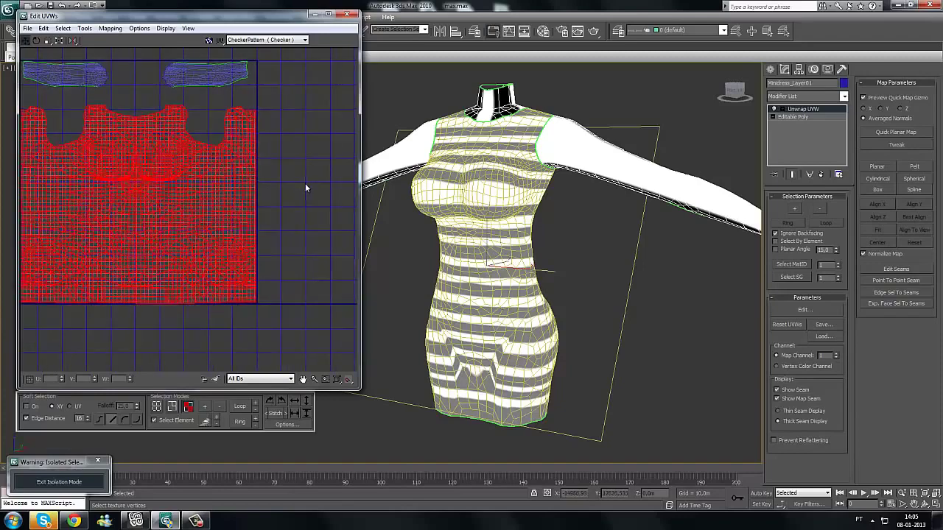
{"action": "left_click", "coordinate": [305, 187]}
{"action": "middle_click_drag", "start_coordinate": [304, 309], "coordinate": [364, 289]}
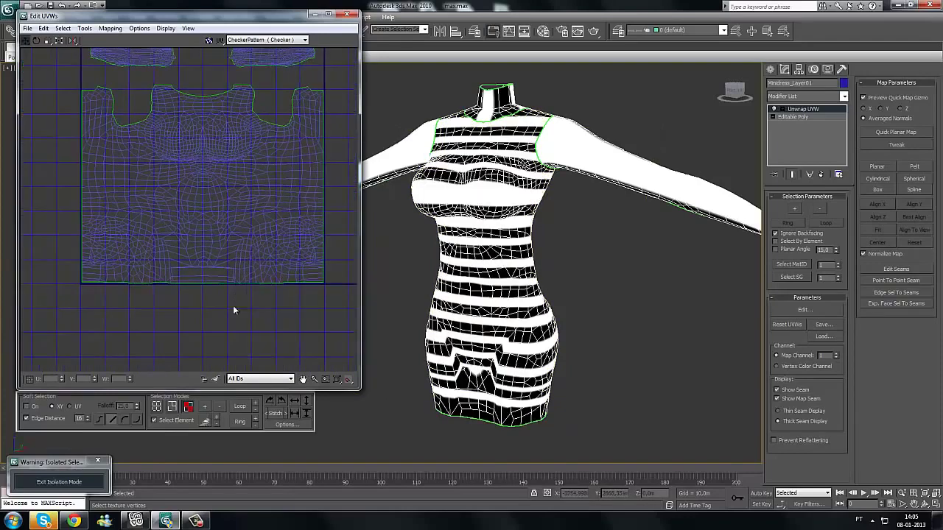
{"action": "left_click", "coordinate": [156, 176]}
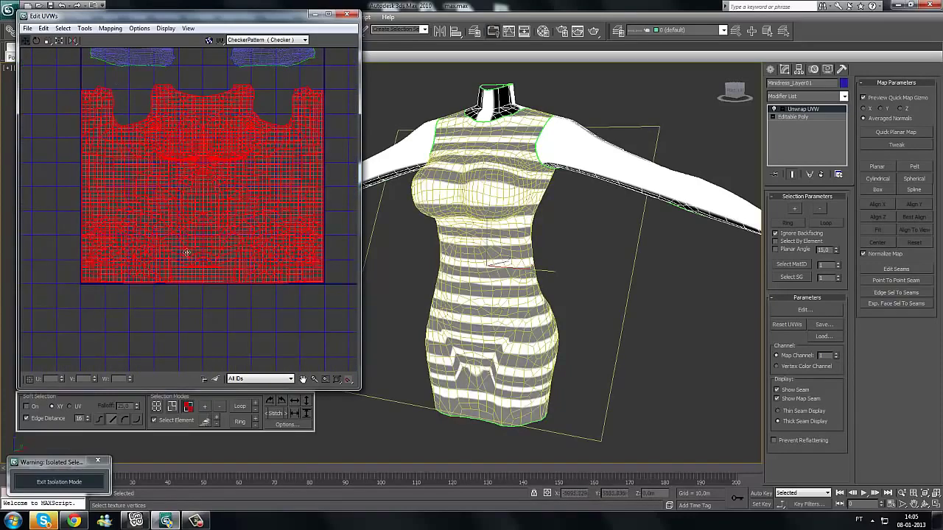
Step: Open the Relax tool for the body shell, choose Relax By Edge Angles and enable Keep Boundary Points Fixed
{"action": "left_click", "coordinate": [110, 28]}
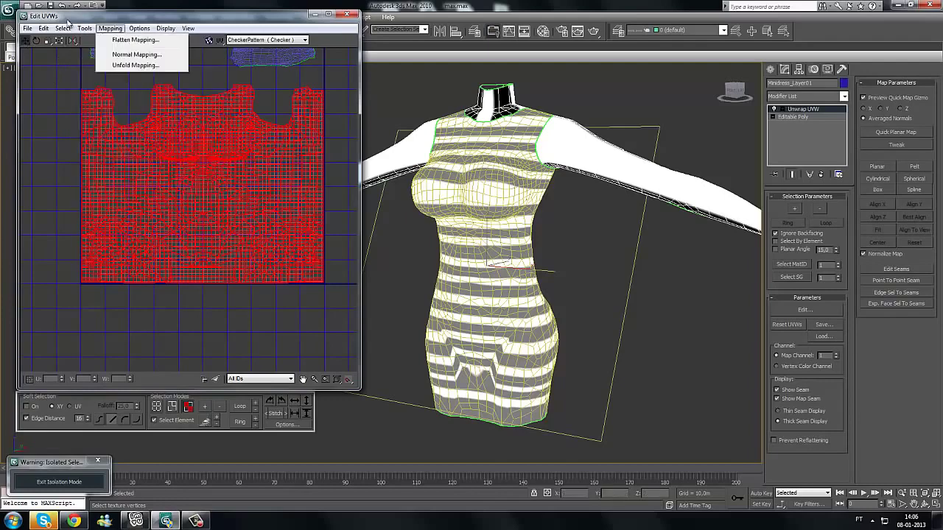
{"action": "mouse_move", "coordinate": [87, 29]}
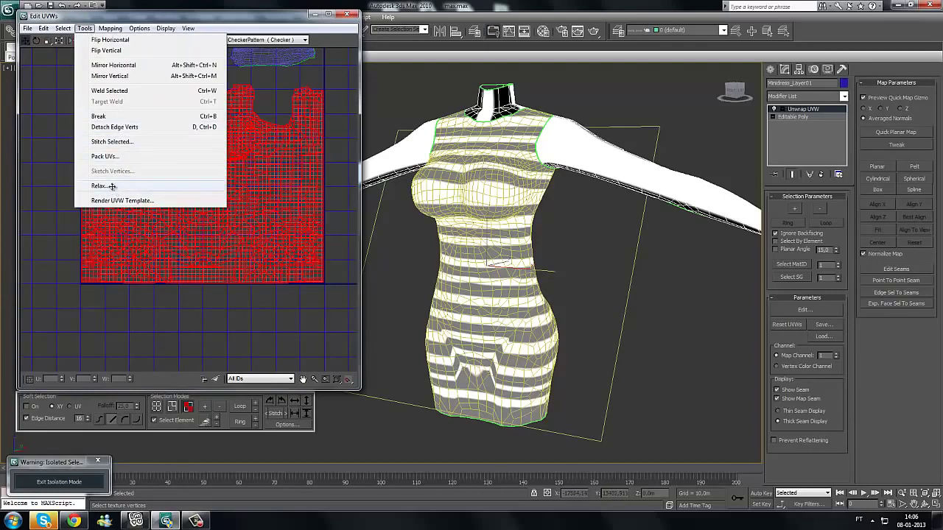
{"action": "left_click", "coordinate": [111, 186]}
{"action": "left_click_drag", "start_coordinate": [79, 40], "coordinate": [387, 306]}
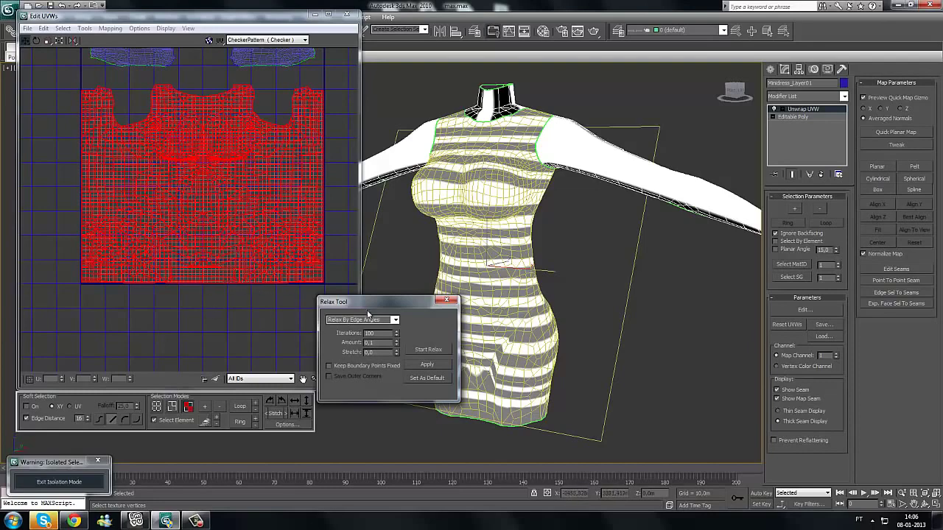
{"action": "left_click_drag", "start_coordinate": [368, 313], "coordinate": [346, 315]}
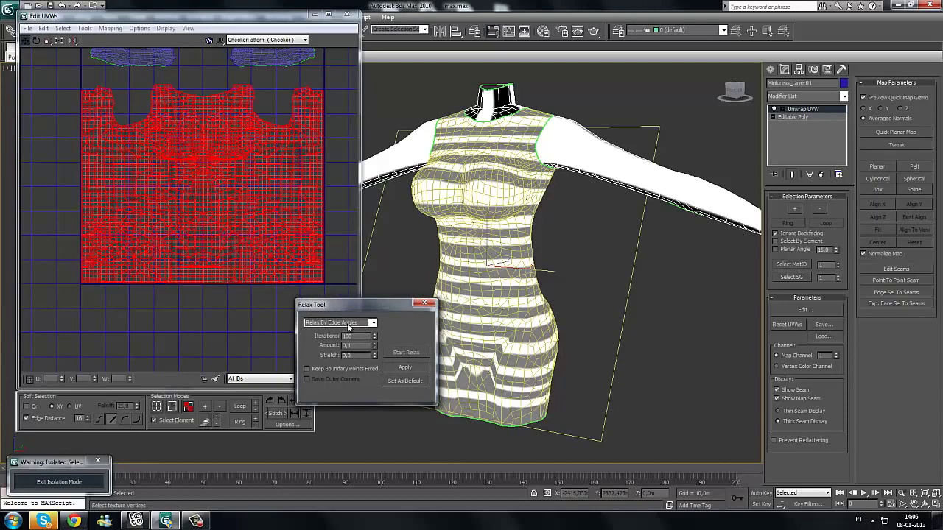
{"action": "left_click", "coordinate": [373, 324]}
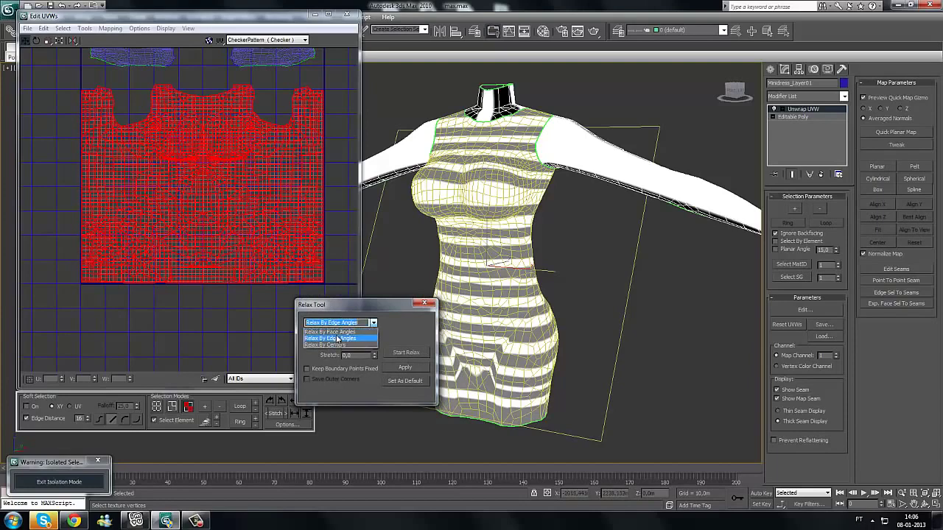
{"action": "left_click", "coordinate": [348, 339]}
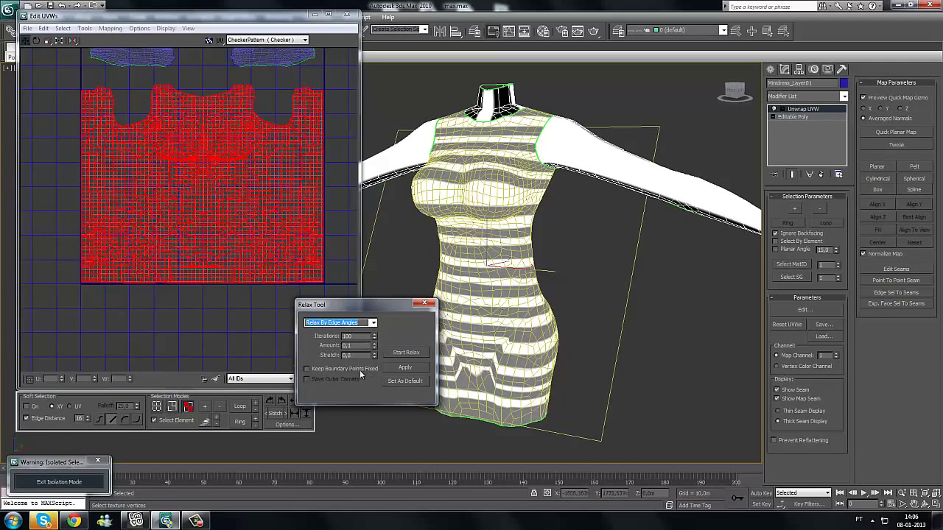
{"action": "left_click", "coordinate": [307, 371]}
{"action": "left_click_drag", "start_coordinate": [396, 304], "coordinate": [287, 312]}
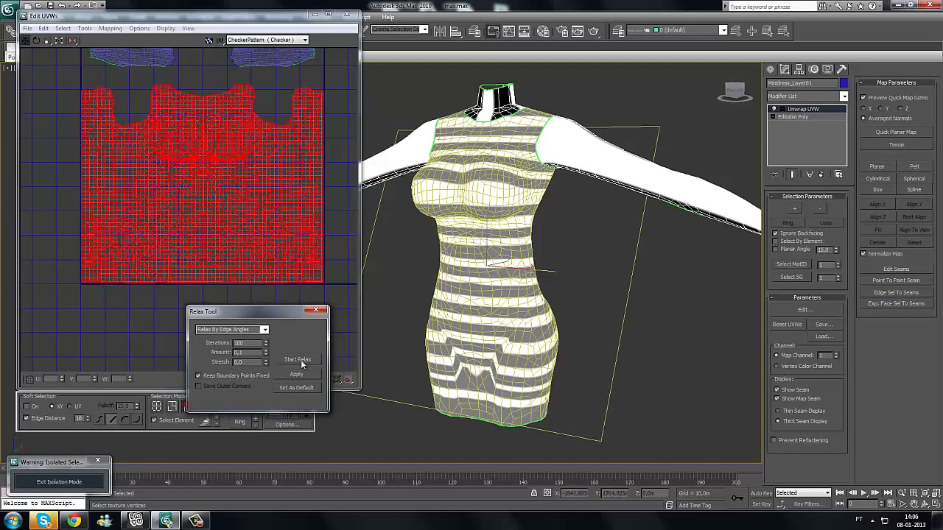
{"action": "left_click_drag", "start_coordinate": [210, 313], "coordinate": [157, 309]}
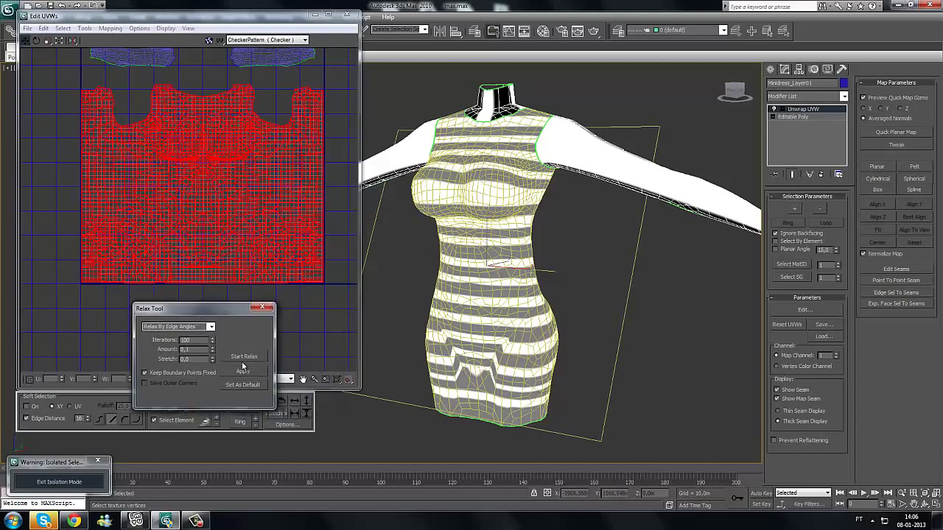
{"action": "left_click_drag", "start_coordinate": [231, 310], "coordinate": [233, 300]}
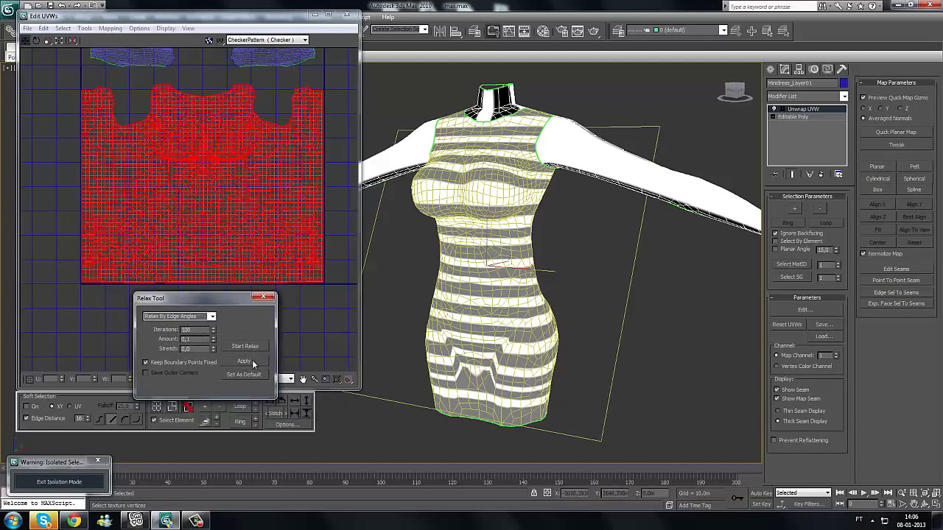
Step: Try applying the edge-angle relax to the body shell, check the skirt's front stripes, and restore the unrelaxed shell
{"action": "left_click", "coordinate": [252, 359]}
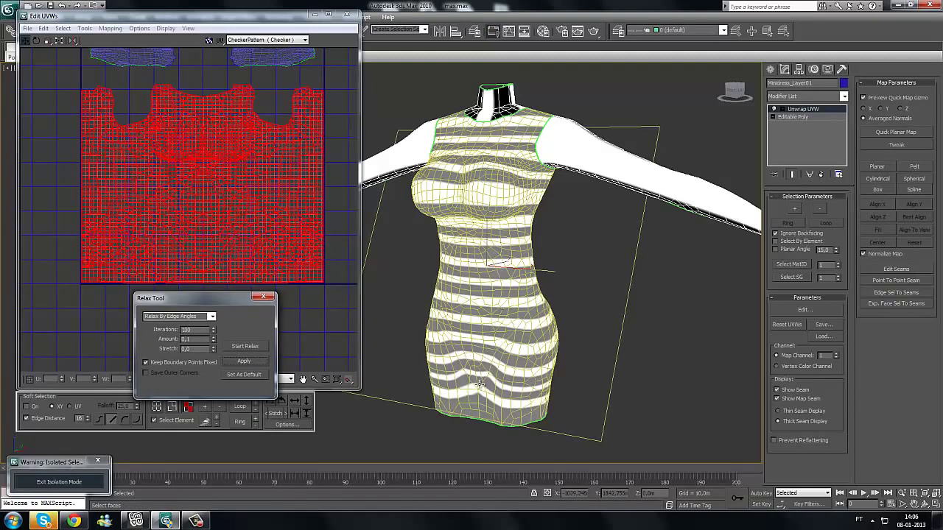
{"action": "scroll", "coordinate": [480, 383], "scroll_direction": "up", "scroll_amount": 5}
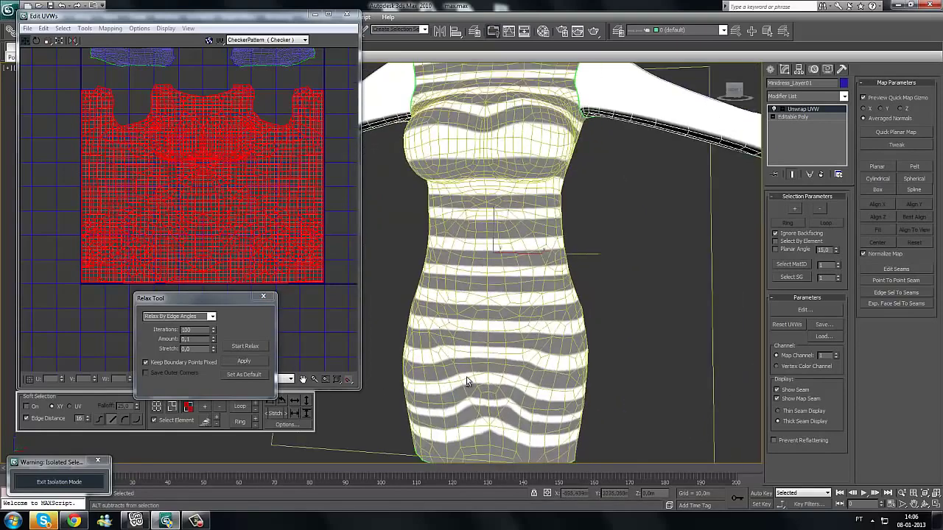
{"action": "middle_click_drag", "start_coordinate": [466, 376], "coordinate": [510, 312]}
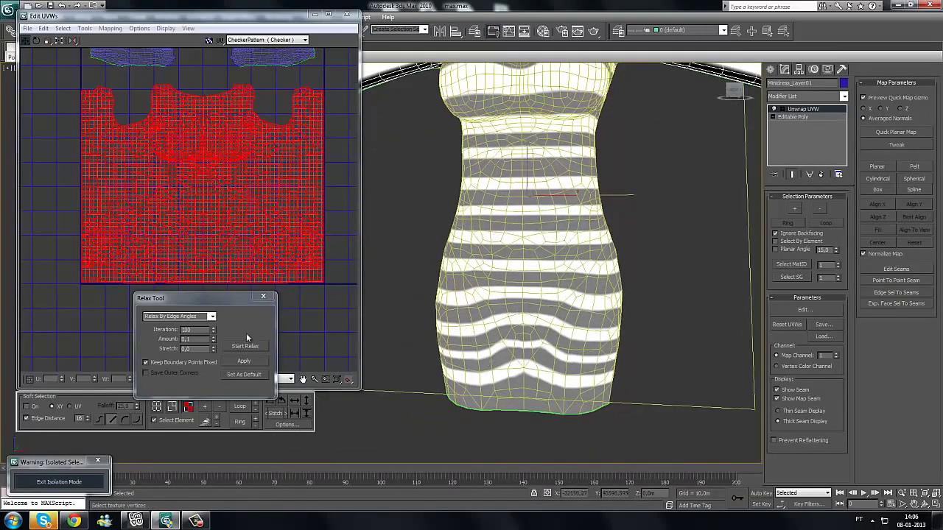
{"action": "left_click", "coordinate": [245, 360]}
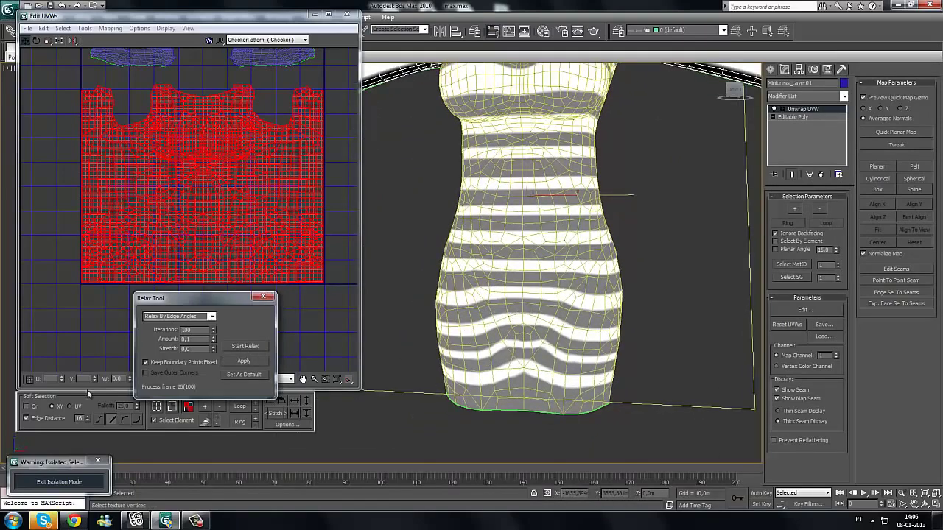
{"action": "left_click", "coordinate": [256, 361]}
{"action": "middle_click_drag", "start_coordinate": [502, 325], "coordinate": [503, 315]}
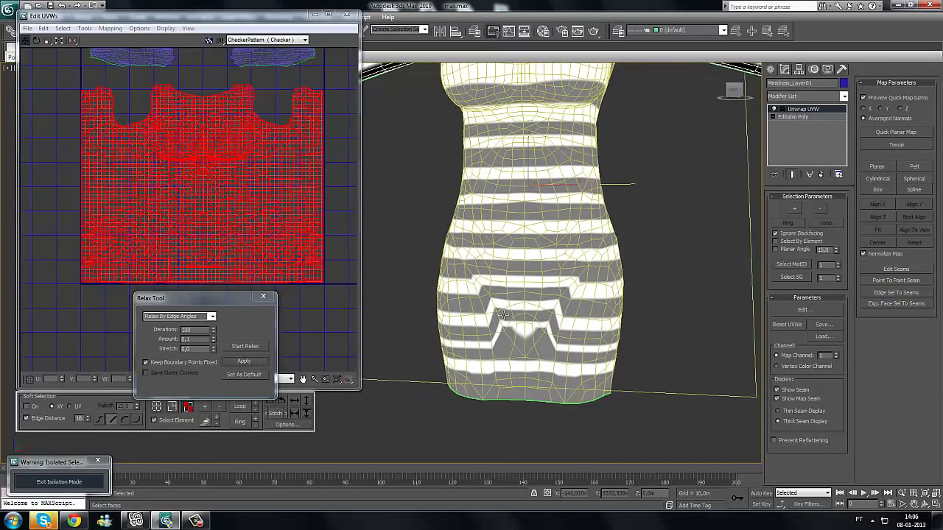
Step: Run the edge-angle relax interactively on the body shell with its boundary fixed, and stop it manually
{"action": "left_click", "coordinate": [245, 347]}
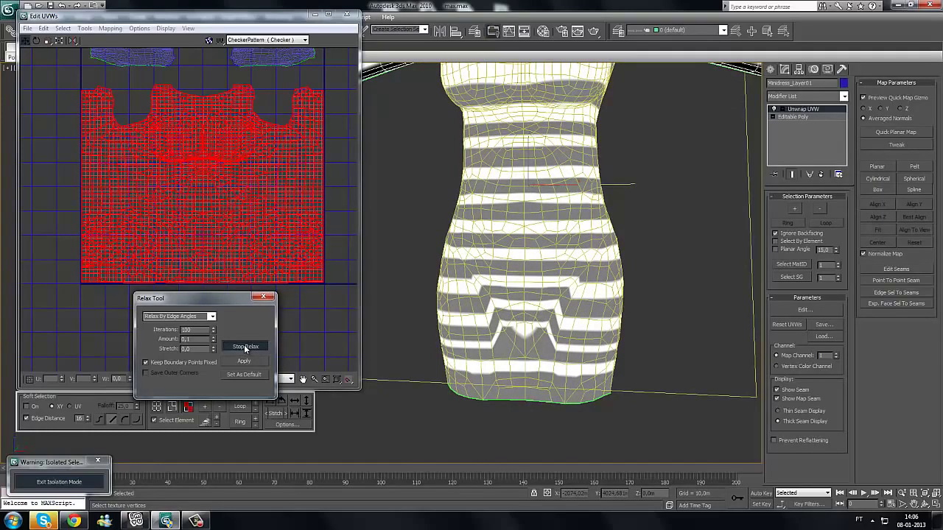
{"action": "left_click", "coordinate": [245, 346]}
{"action": "scroll", "coordinate": [480, 354], "scroll_direction": "down", "scroll_amount": 4}
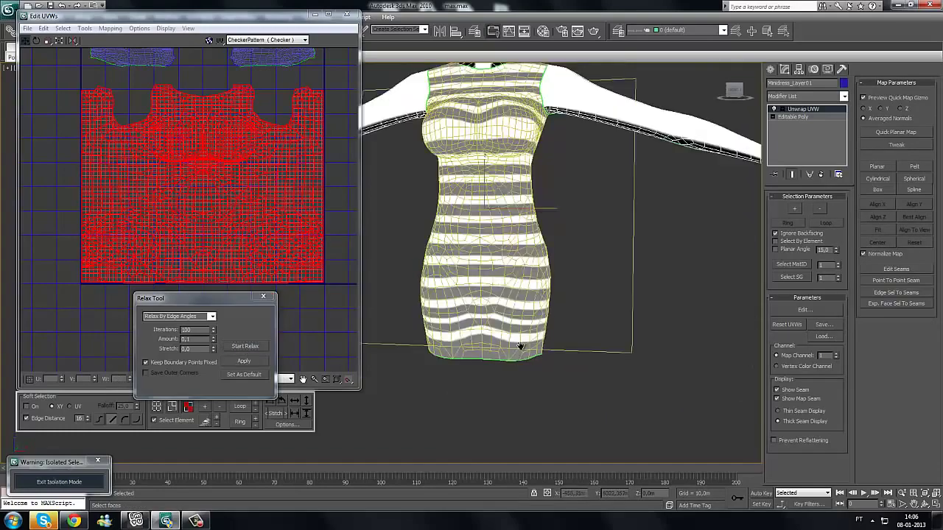
Step: Examine the relaxed checker stripes on the skirt's front, side and hem from several angles and distances
{"action": "middle_click_drag", "start_coordinate": [481, 354], "coordinate": [484, 203], "text": "alt"}
{"action": "scroll", "coordinate": [478, 381], "scroll_direction": "down", "scroll_amount": 2}
{"action": "scroll", "coordinate": [458, 317], "scroll_direction": "up", "scroll_amount": 4}
{"action": "scroll", "coordinate": [449, 283], "scroll_direction": "up", "scroll_amount": 3}
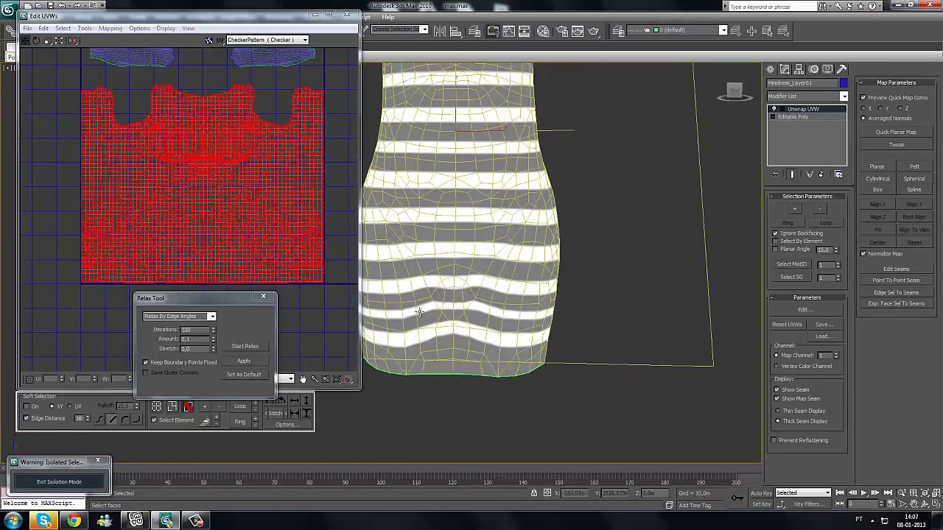
{"action": "middle_click_drag", "start_coordinate": [485, 315], "coordinate": [567, 319], "text": "alt"}
{"action": "scroll", "coordinate": [479, 311], "scroll_direction": "down", "scroll_amount": 1}
{"action": "scroll", "coordinate": [501, 318], "scroll_direction": "down", "scroll_amount": 2}
{"action": "middle_click_drag", "start_coordinate": [391, 317], "coordinate": [459, 326]}
{"action": "scroll", "coordinate": [455, 326], "scroll_direction": "up", "scroll_amount": 2}
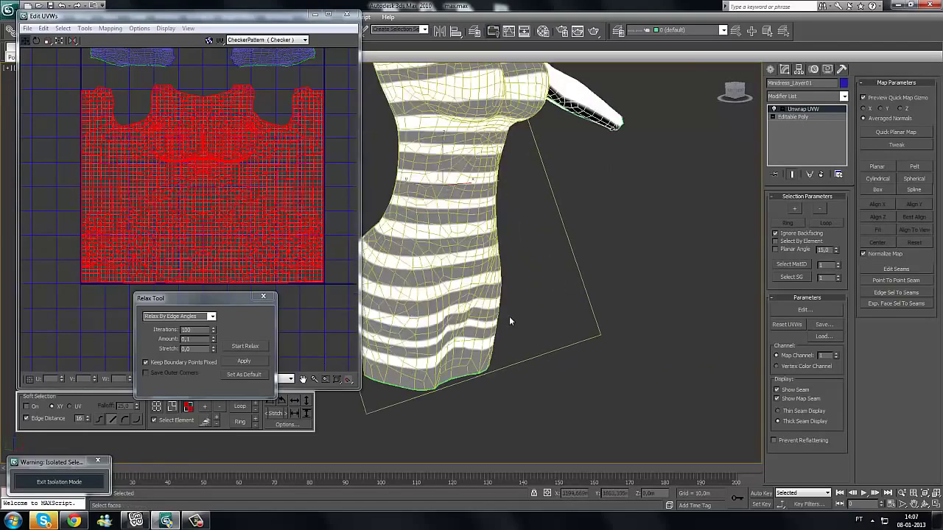
{"action": "scroll", "coordinate": [509, 321], "scroll_direction": "up", "scroll_amount": 3}
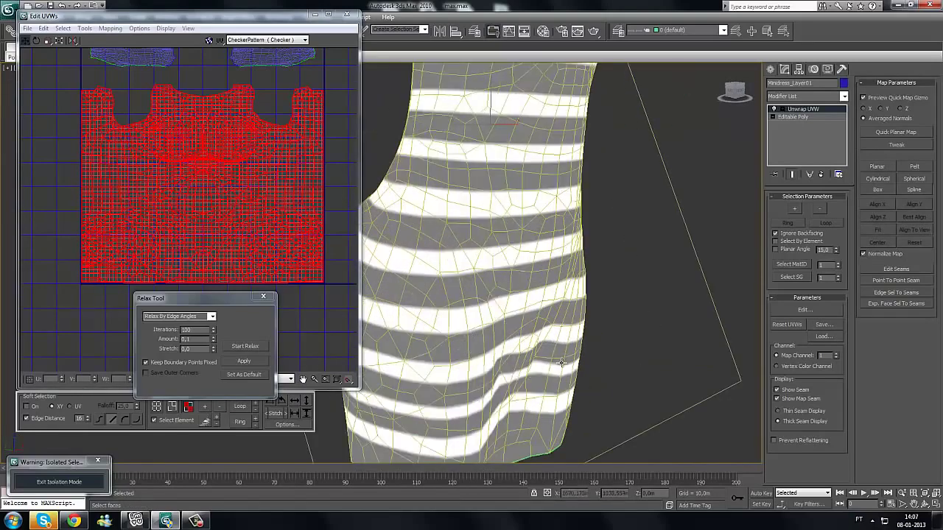
{"action": "middle_click_drag", "start_coordinate": [561, 363], "coordinate": [541, 368], "text": "alt"}
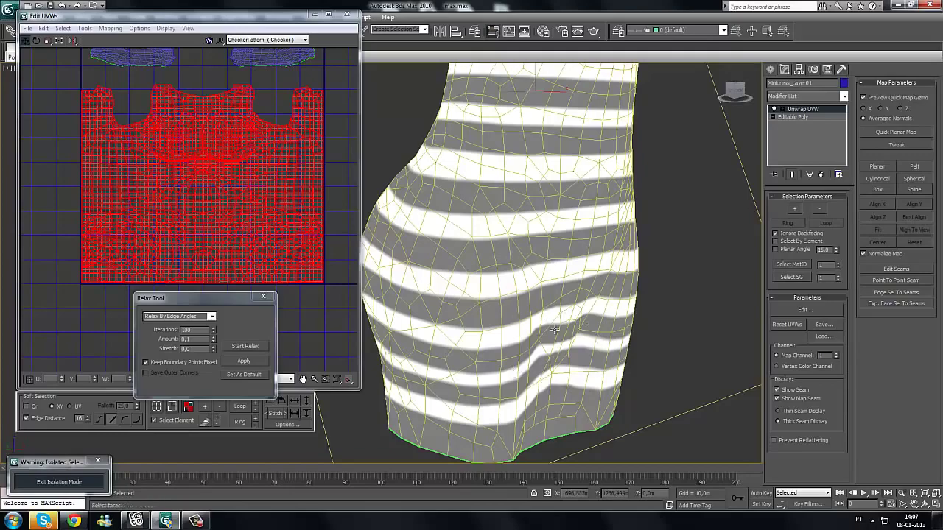
{"action": "scroll", "coordinate": [554, 329], "scroll_direction": "down", "scroll_amount": 3}
{"action": "middle_click_drag", "start_coordinate": [554, 330], "coordinate": [466, 324], "text": "alt"}
Step: Run the edge-angle relax on the body shell once more with fixed boundary points, and stop it manually
{"action": "middle_click_drag", "start_coordinate": [223, 199], "coordinate": [214, 190]}
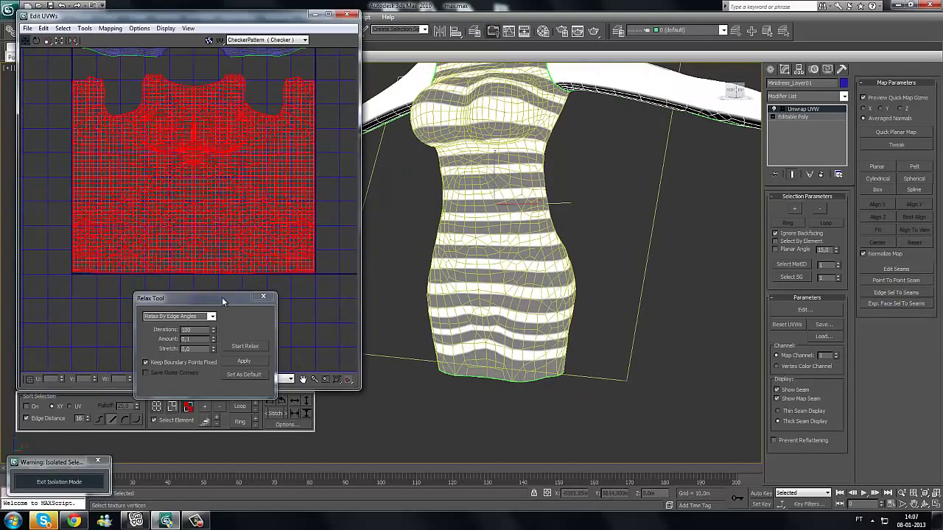
{"action": "left_click_drag", "start_coordinate": [224, 300], "coordinate": [221, 295]}
{"action": "left_click", "coordinate": [243, 341]}
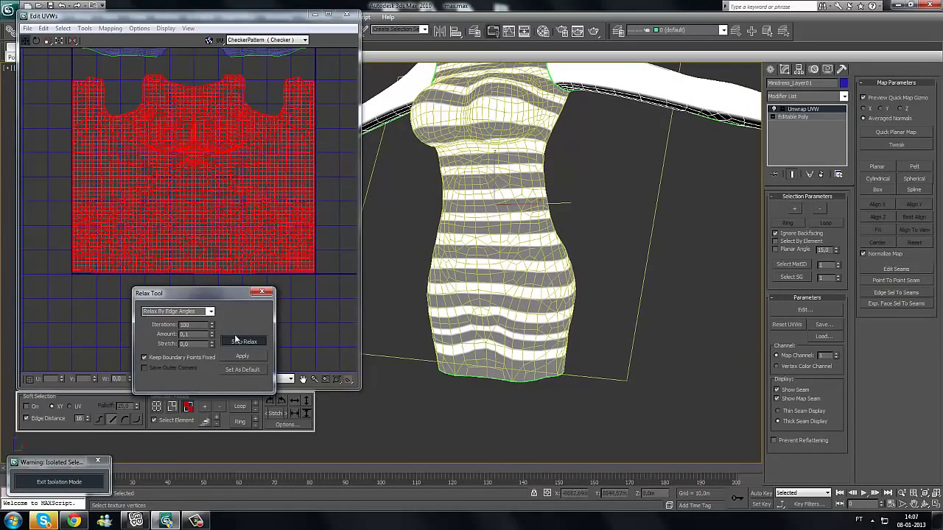
{"action": "left_click", "coordinate": [236, 344]}
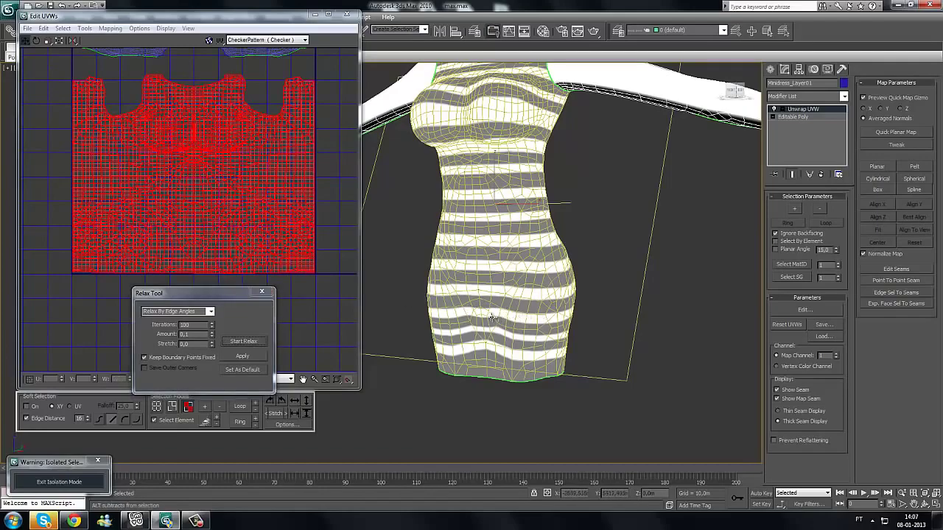
Step: Try relaxing the body shell with Relax By Face Angles and fixed boundary points, stopping the run manually
{"action": "middle_click_drag", "start_coordinate": [541, 317], "coordinate": [431, 240], "text": "alt"}
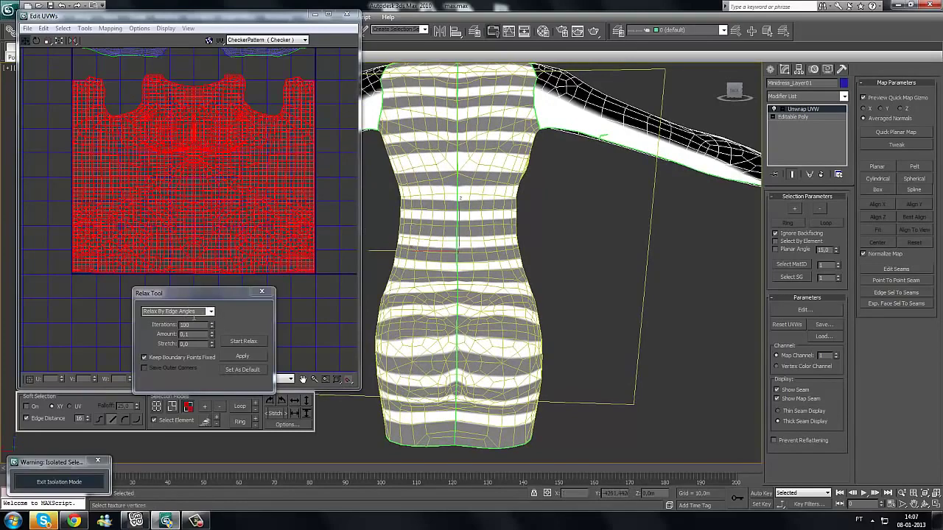
{"action": "scroll", "coordinate": [484, 225], "scroll_direction": "up", "scroll_amount": 5}
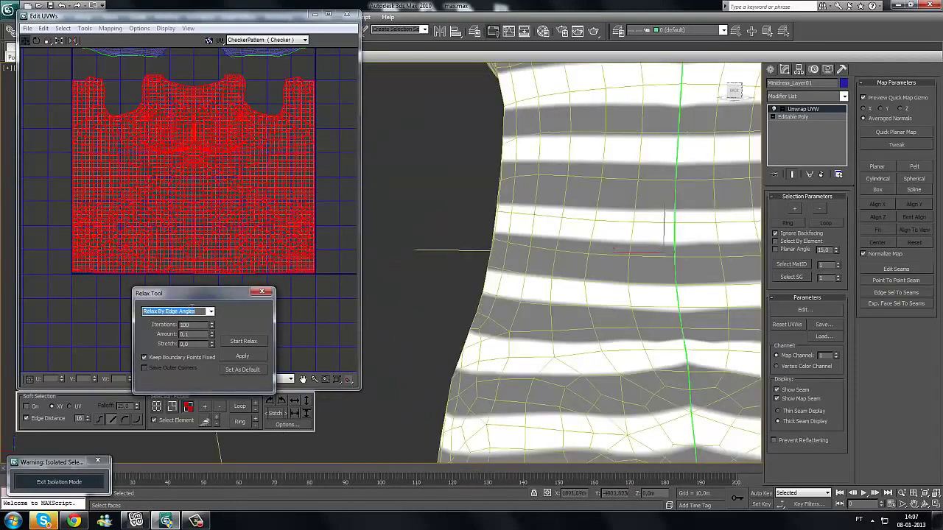
{"action": "left_click", "coordinate": [209, 313]}
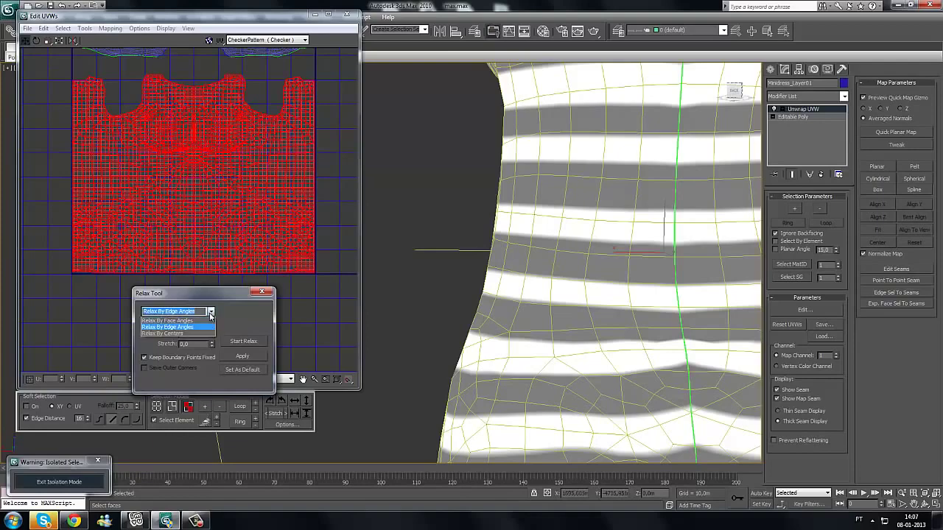
{"action": "left_click", "coordinate": [168, 320]}
{"action": "middle_click_drag", "start_coordinate": [549, 245], "coordinate": [390, 267]}
{"action": "scroll", "coordinate": [435, 231], "scroll_direction": "down", "scroll_amount": 4}
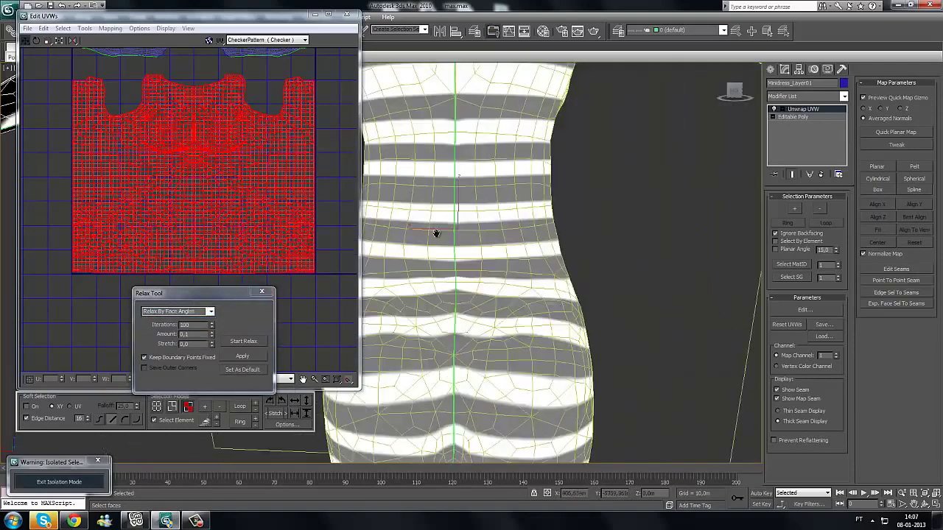
{"action": "left_click", "coordinate": [245, 342]}
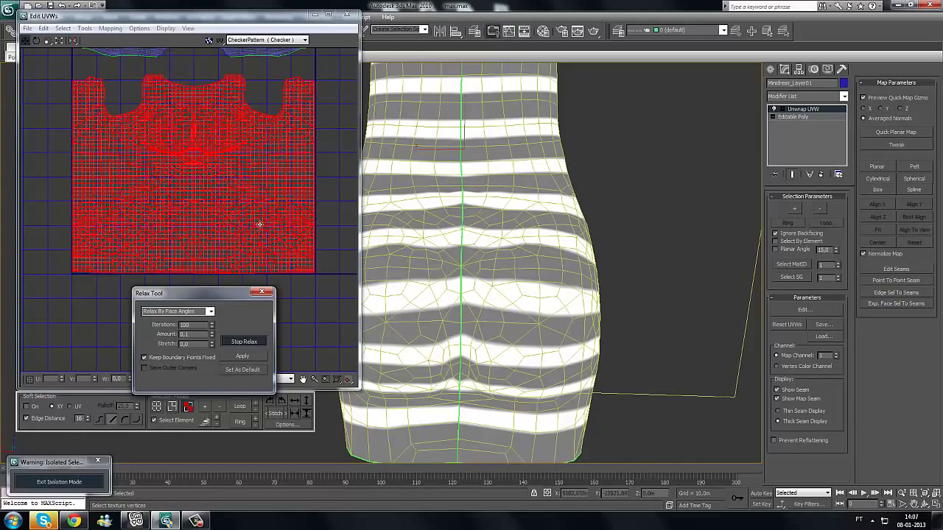
{"action": "left_click", "coordinate": [248, 341]}
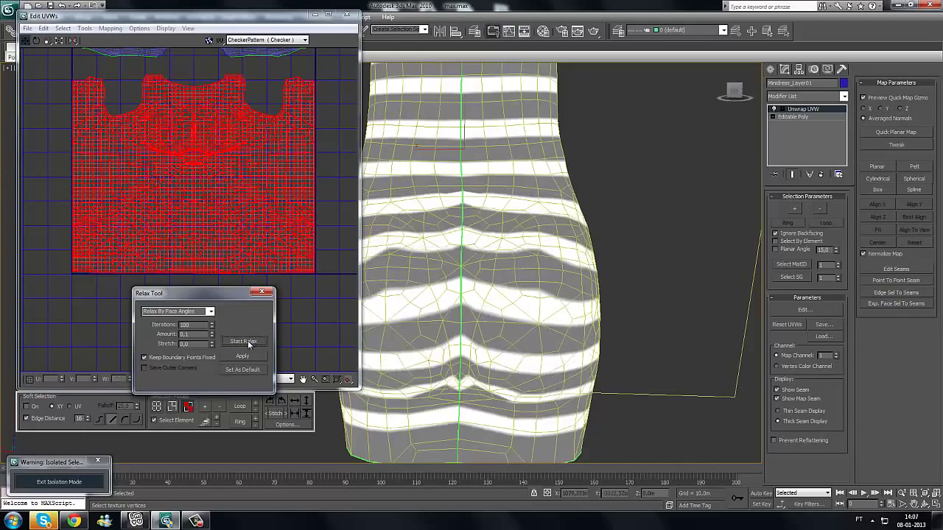
Step: Check the face-angle stripes around the skirt's back and front, and restore the edge-angle layout
{"action": "middle_click_drag", "start_coordinate": [517, 272], "coordinate": [581, 219]}
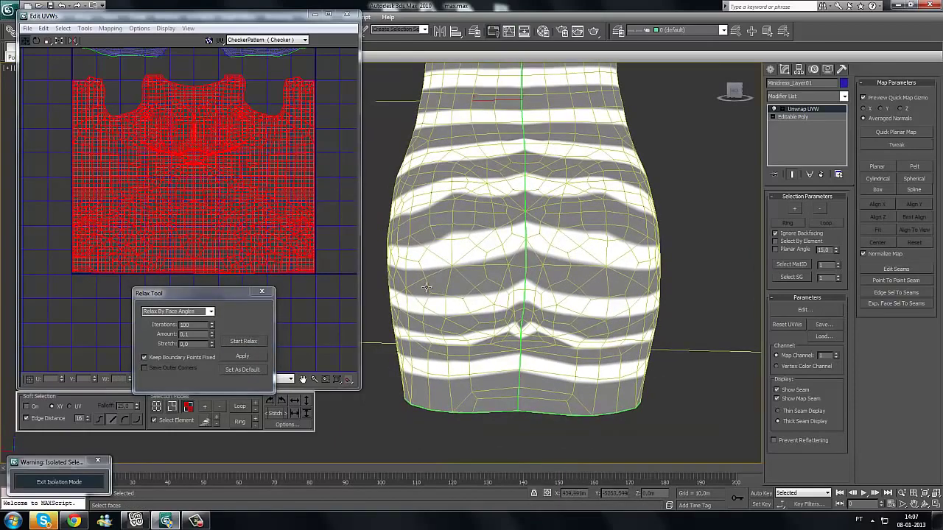
{"action": "scroll", "coordinate": [430, 265], "scroll_direction": "down", "scroll_amount": 5}
{"action": "middle_click_drag", "start_coordinate": [429, 265], "coordinate": [520, 247], "text": "alt"}
{"action": "scroll", "coordinate": [444, 286], "scroll_direction": "up", "scroll_amount": 3}
{"action": "scroll", "coordinate": [445, 285], "scroll_direction": "up", "scroll_amount": 3}
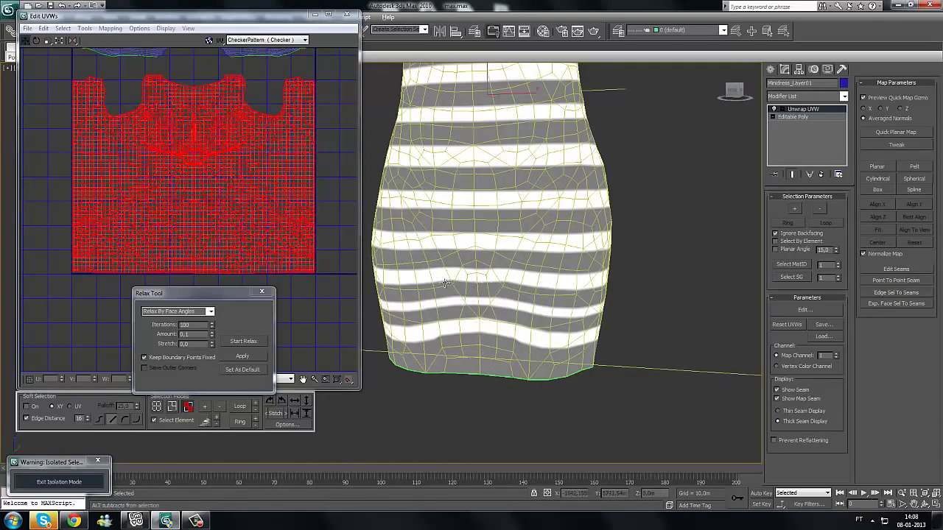
{"action": "middle_click_drag", "start_coordinate": [446, 283], "coordinate": [420, 292], "text": "alt"}
{"action": "middle_click_drag", "start_coordinate": [515, 297], "coordinate": [494, 297], "text": "alt"}
{"action": "middle_click_drag", "start_coordinate": [412, 291], "coordinate": [507, 285]}
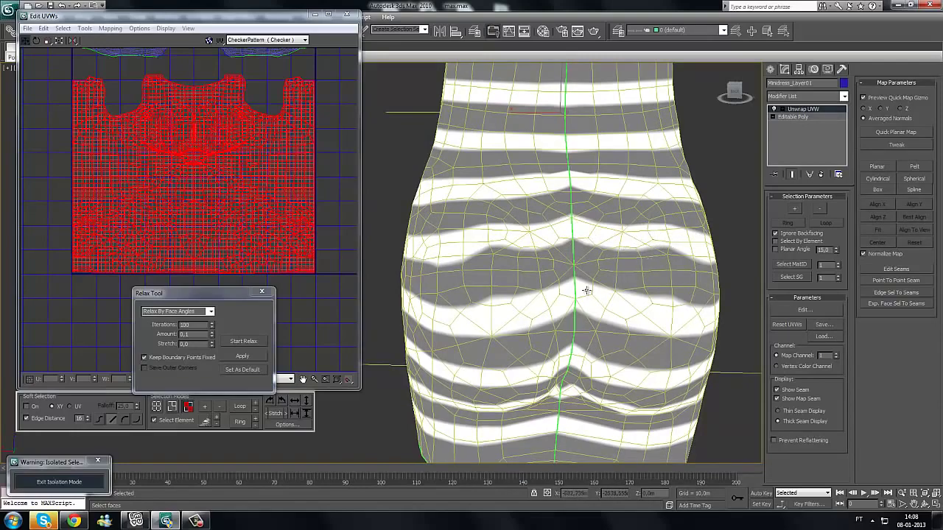
{"action": "middle_click_drag", "start_coordinate": [586, 290], "coordinate": [541, 271]}
{"action": "left_click", "coordinate": [242, 355]}
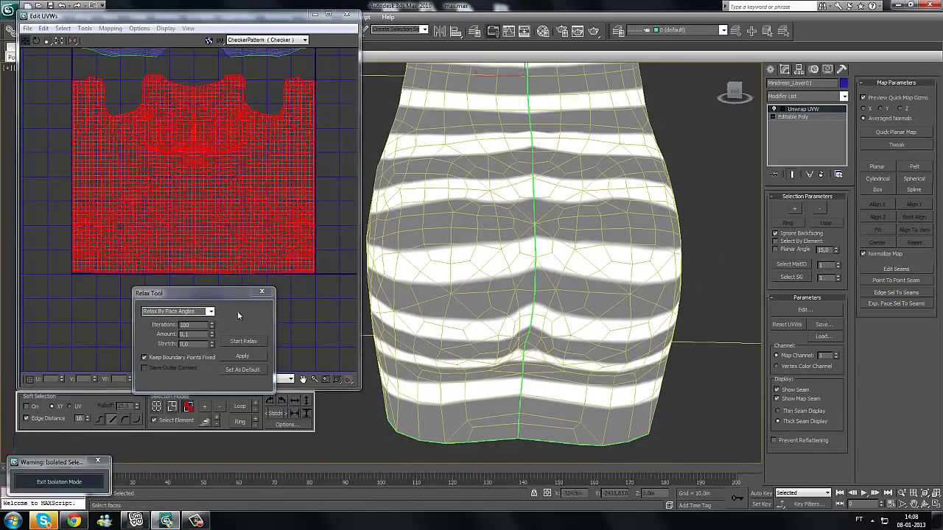
Step: Try relaxing the body shell with Relax By Centers while keeping the boundary points fixed
{"action": "left_click", "coordinate": [210, 311]}
{"action": "left_click", "coordinate": [176, 337]}
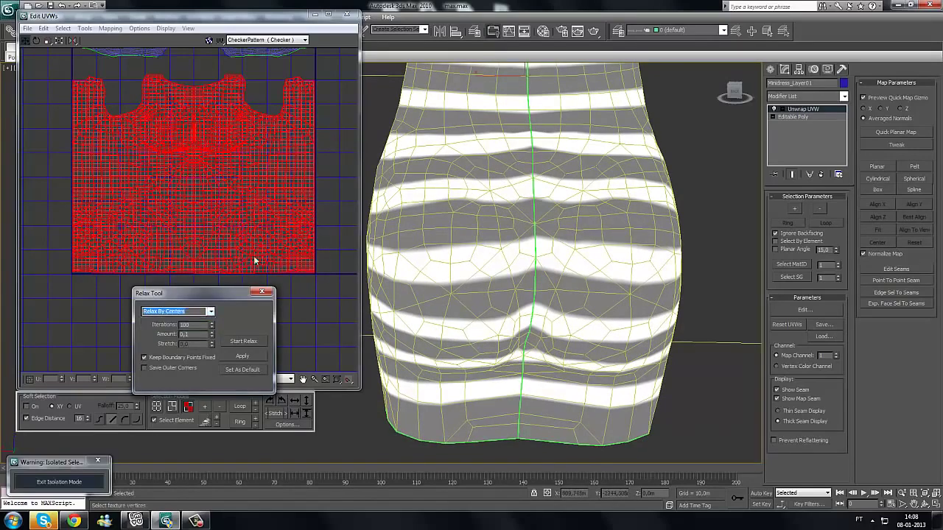
{"action": "left_click", "coordinate": [243, 341]}
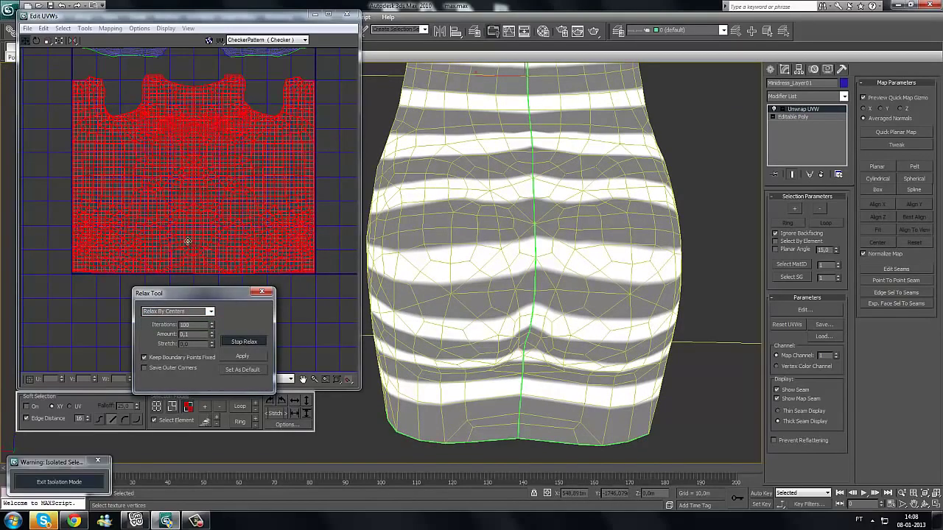
Step: Examine the checker stripes on the skirt, waist and bust from back and front, and the shell's mesh in the UV layout
{"action": "middle_click_drag", "start_coordinate": [521, 167], "coordinate": [538, 253]}
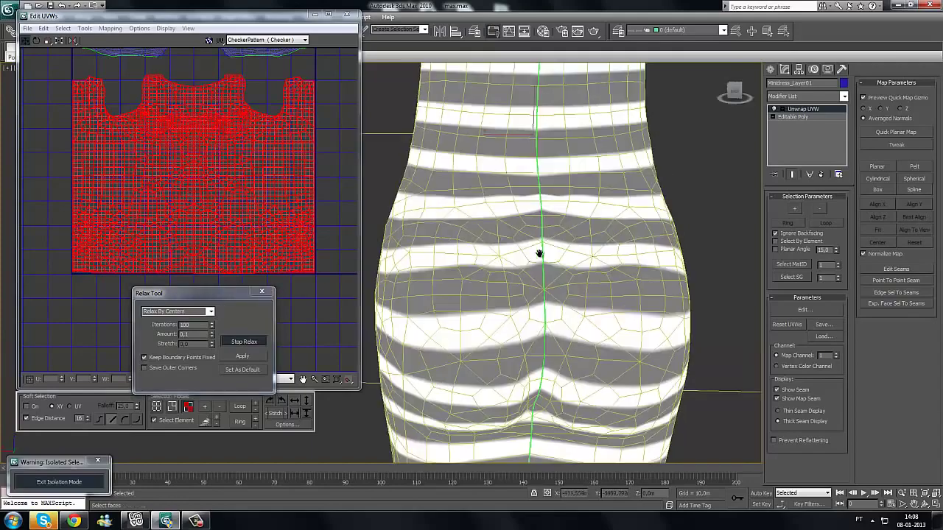
{"action": "scroll", "coordinate": [551, 283], "scroll_direction": "down", "scroll_amount": 6}
{"action": "middle_click_drag", "start_coordinate": [551, 287], "coordinate": [470, 289], "text": "alt"}
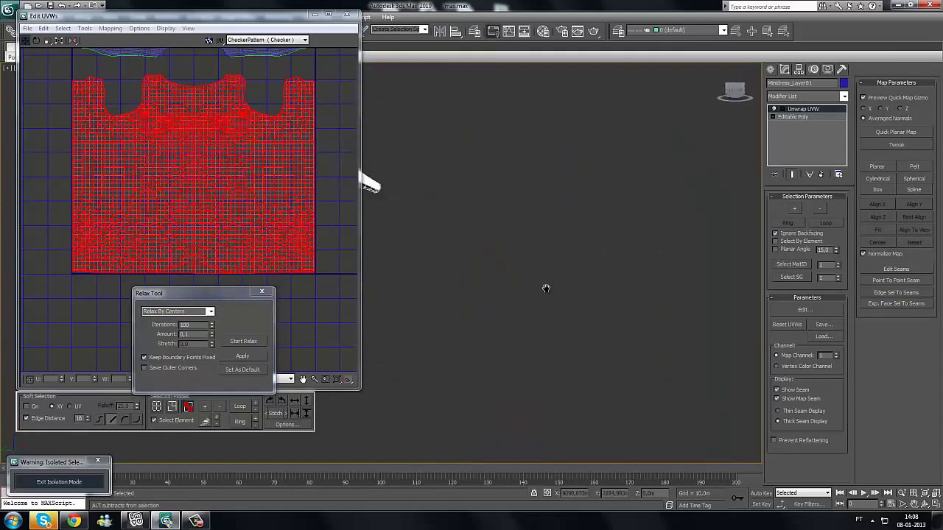
{"action": "scroll", "coordinate": [494, 298], "scroll_direction": "up", "scroll_amount": 5}
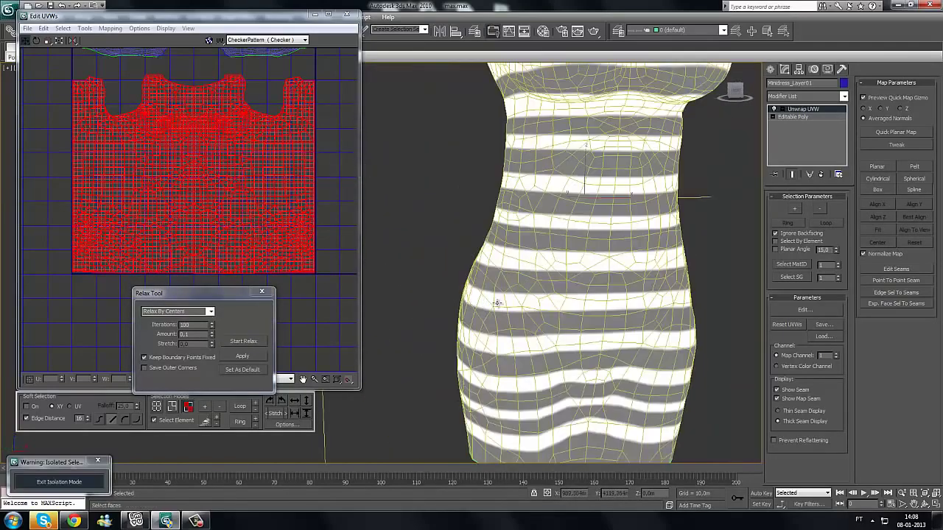
{"action": "mouse_move", "coordinate": [582, 303]}
{"action": "middle_mouse_down", "text": "alt"}
{"action": "mouse_move", "coordinate": [610, 304]}
{"action": "mouse_move", "coordinate": [574, 300]}
{"action": "middle_mouse_up", "text": "alt"}
{"action": "scroll", "coordinate": [575, 299], "scroll_direction": "down", "scroll_amount": 4}
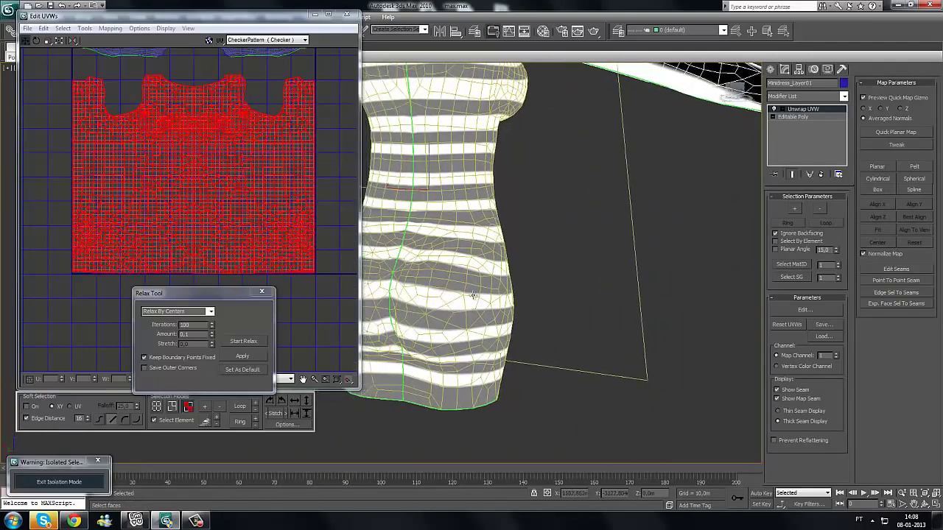
{"action": "scroll", "coordinate": [412, 294], "scroll_direction": "up", "scroll_amount": 2}
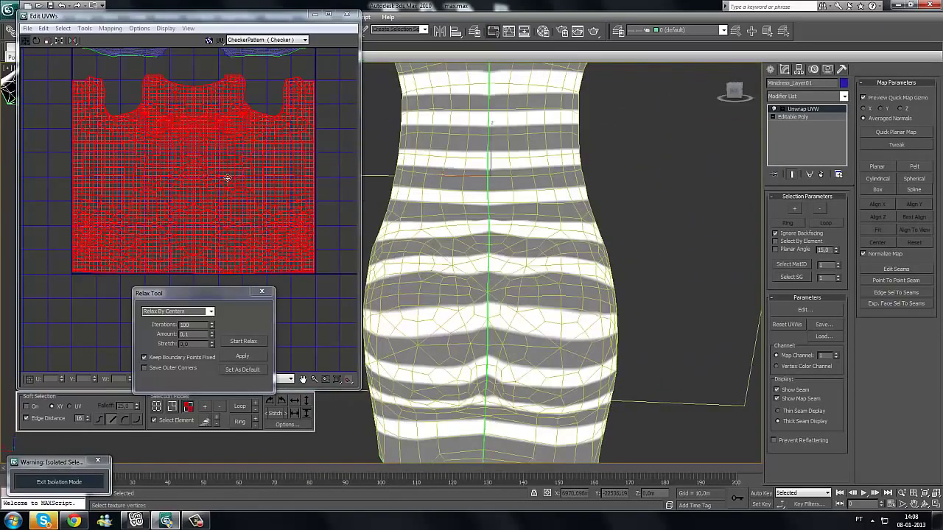
{"action": "scroll", "coordinate": [209, 167], "scroll_direction": "up", "scroll_amount": 5}
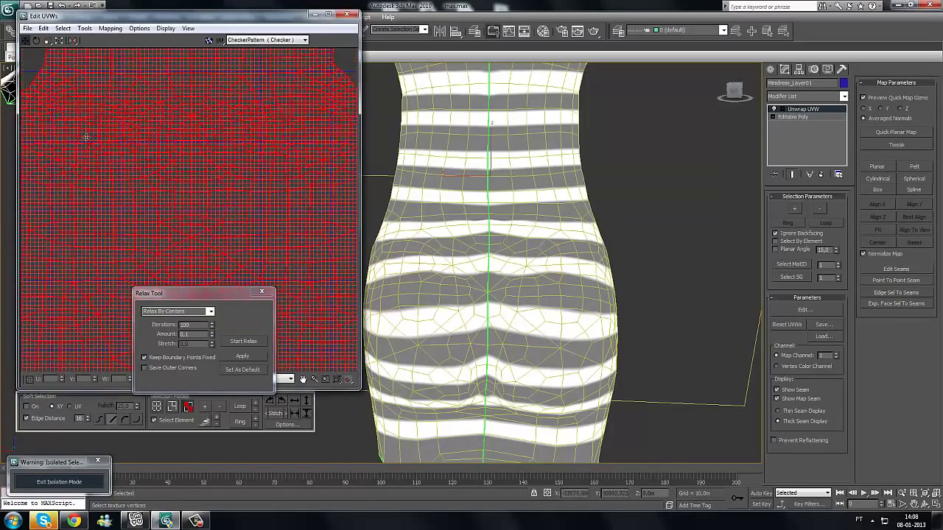
{"action": "middle_click_drag", "start_coordinate": [463, 222], "coordinate": [448, 208], "text": "alt"}
{"action": "scroll", "coordinate": [501, 213], "scroll_direction": "down", "scroll_amount": 4}
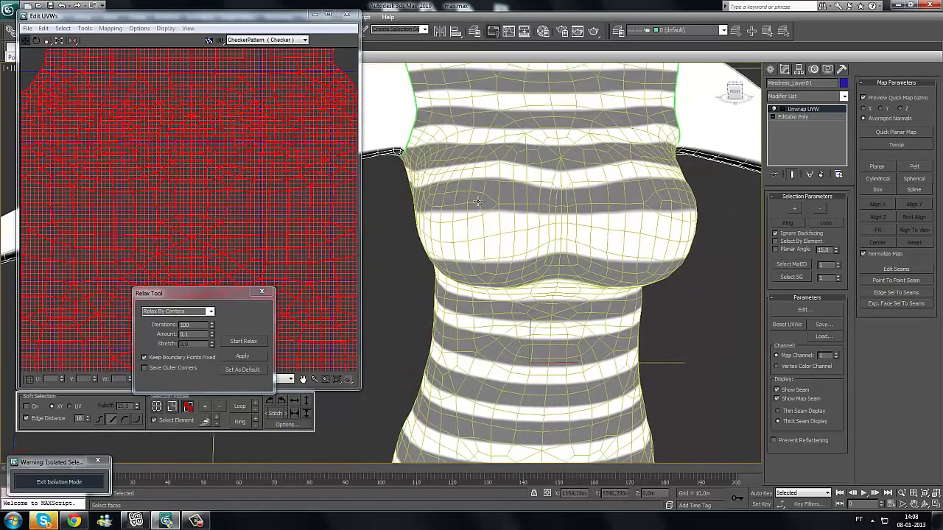
{"action": "scroll", "coordinate": [503, 209], "scroll_direction": "up", "scroll_amount": 4}
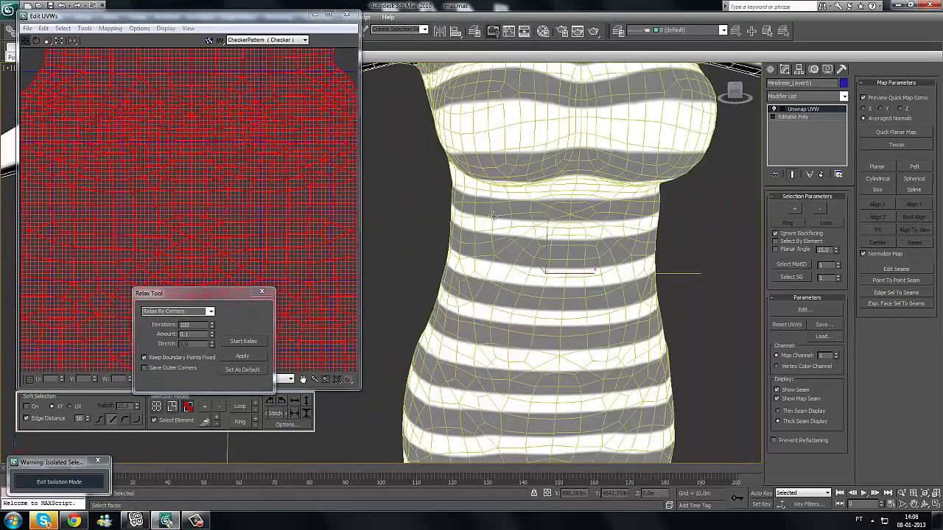
{"action": "middle_click_drag", "start_coordinate": [505, 161], "coordinate": [506, 156]}
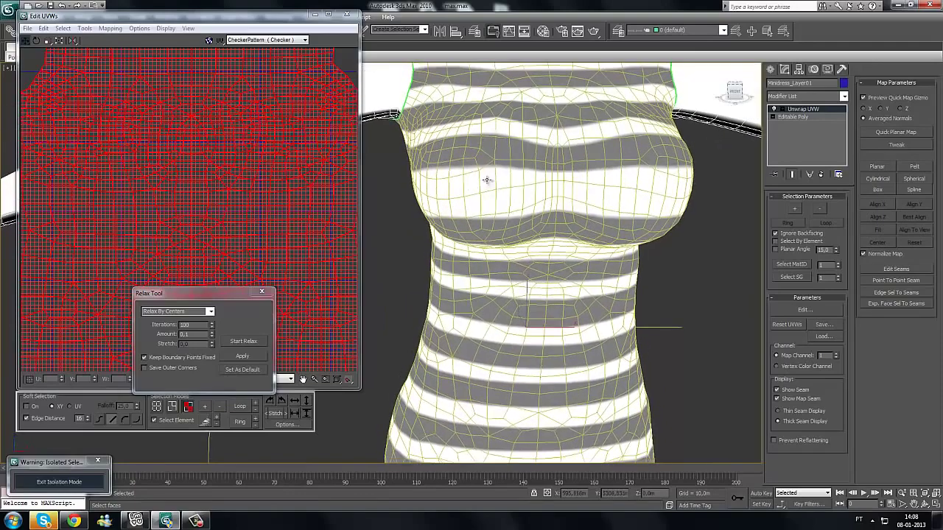
{"action": "scroll", "coordinate": [556, 203], "scroll_direction": "down", "scroll_amount": 4}
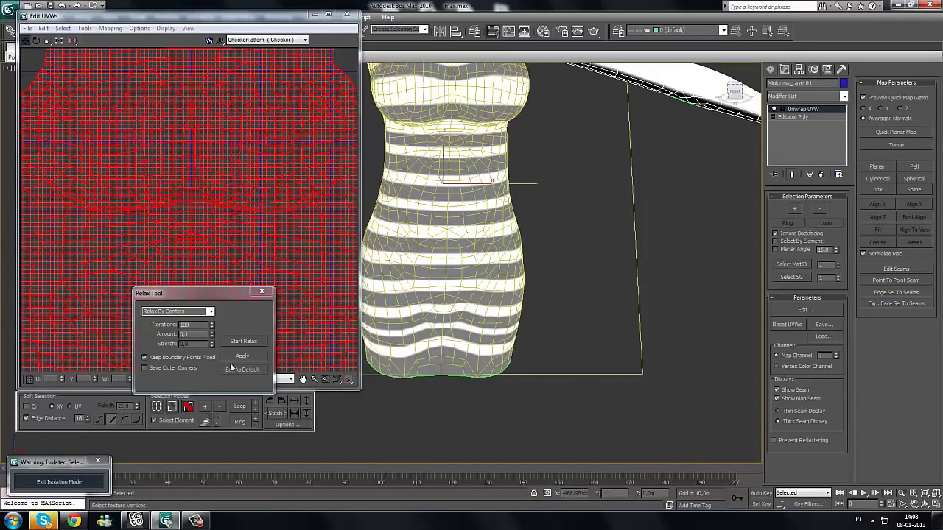
Step: Try Relax By Centers on the body shell again in two manually stopped runs
{"action": "left_click", "coordinate": [251, 341]}
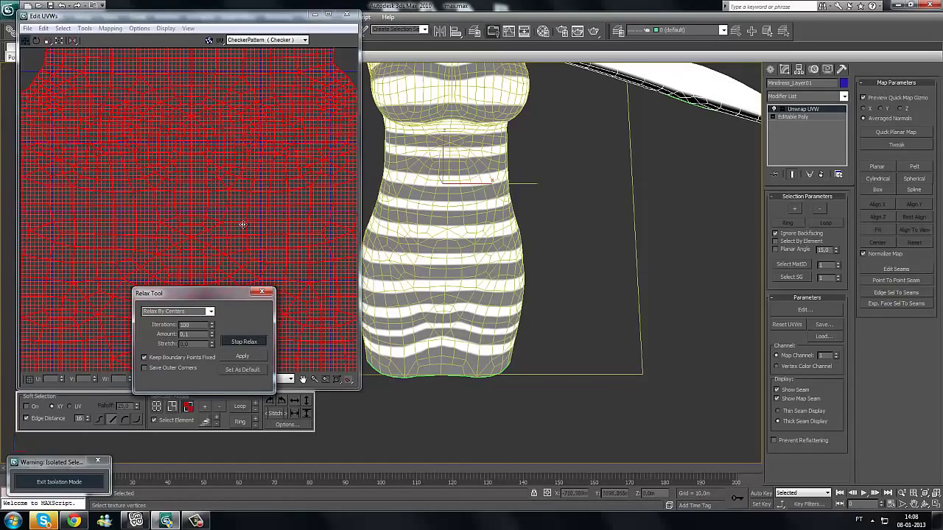
{"action": "left_click", "coordinate": [253, 343]}
{"action": "scroll", "coordinate": [228, 164], "scroll_direction": "down", "scroll_amount": 2}
{"action": "left_click", "coordinate": [243, 341]}
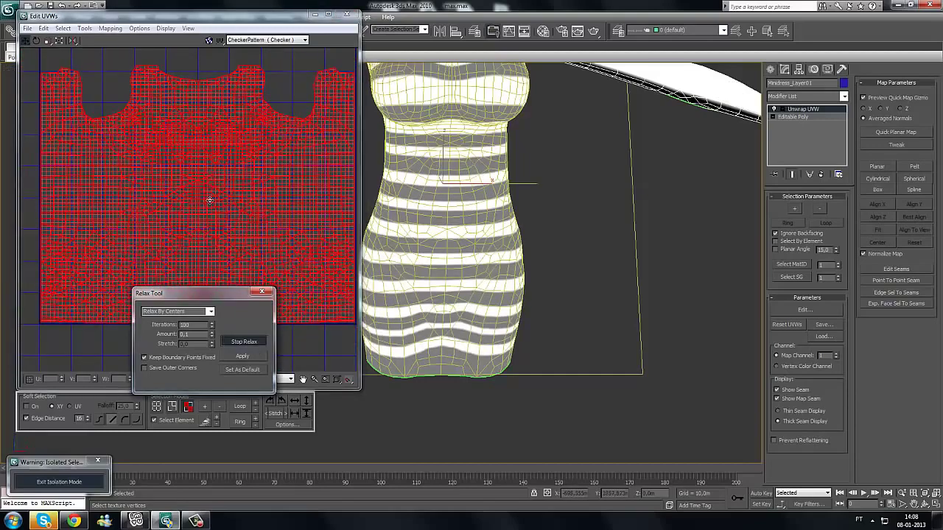
{"action": "left_click", "coordinate": [251, 342]}
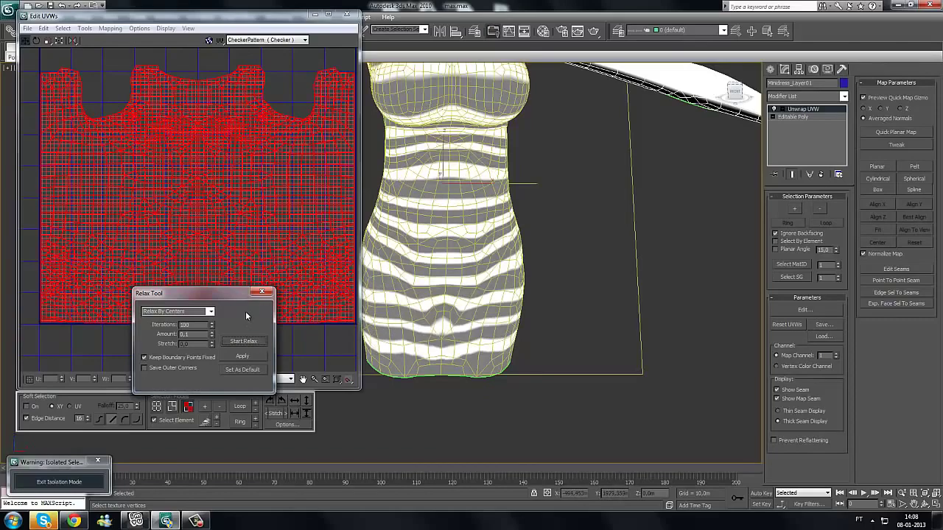
Step: Undo the centers relax on the body shell and set the method back to Relax By Edge Angles
{"action": "middle_click_drag", "start_coordinate": [471, 286], "coordinate": [520, 346]}
{"action": "middle_click_drag", "start_coordinate": [517, 289], "coordinate": [505, 271]}
{"action": "left_click", "coordinate": [230, 313]}
{"action": "key", "text": "ctrl+z"}
{"action": "left_click", "coordinate": [209, 311]}
{"action": "left_click", "coordinate": [181, 327]}
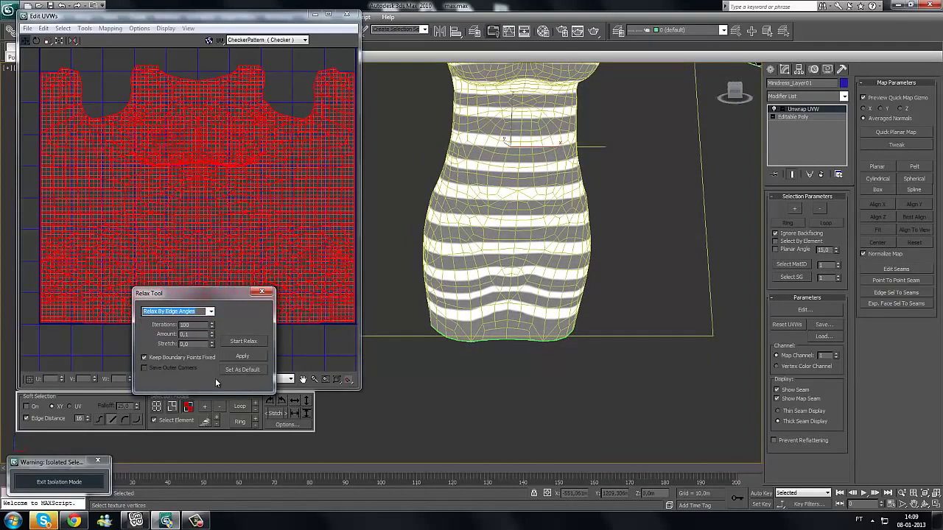
{"action": "key", "text": "ctrl+shift+d"}
{"action": "mouse_move", "coordinate": [139, 367]}
{"action": "left_mouse_down"}
{"action": "mouse_move", "coordinate": [231, 368]}
{"action": "mouse_move", "coordinate": [122, 357]}
{"action": "mouse_move", "coordinate": [140, 377]}
{"action": "mouse_move", "coordinate": [124, 357]}
{"action": "left_mouse_up"}
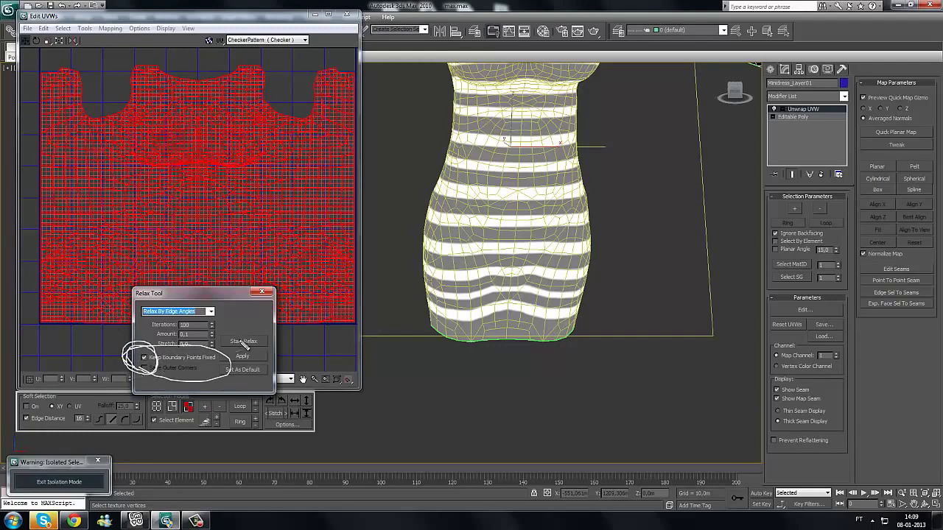
{"action": "key", "text": "Escape"}
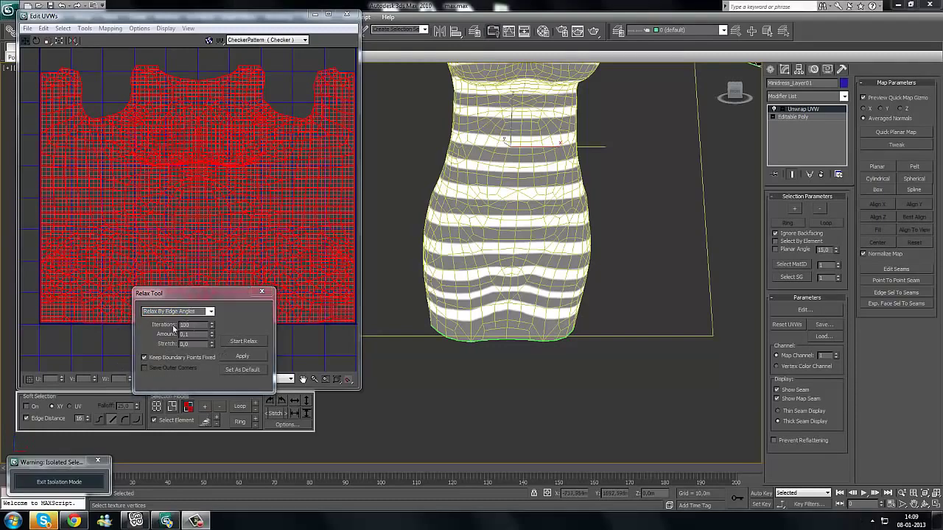
Step: Move the Relax Tool dialog off the body shell and close it
{"action": "left_click_drag", "start_coordinate": [193, 294], "coordinate": [316, 289]}
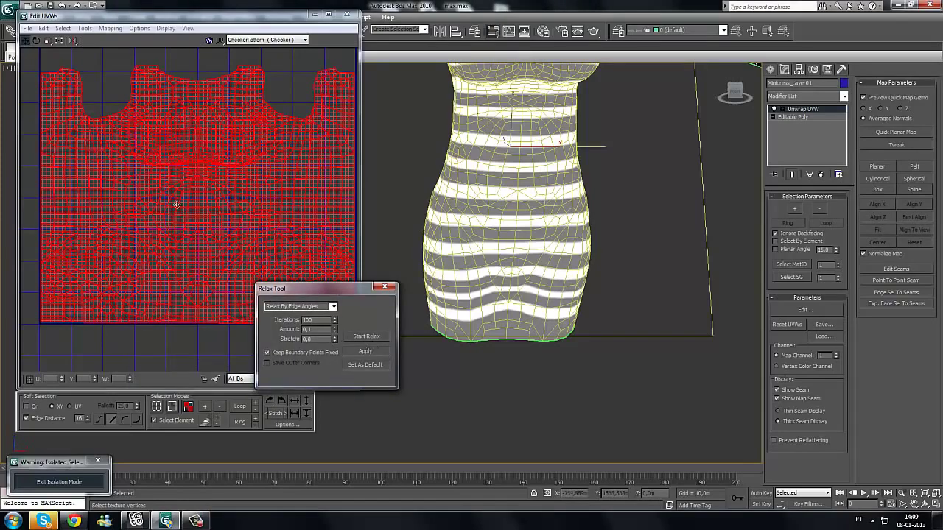
{"action": "left_click", "coordinate": [384, 288]}
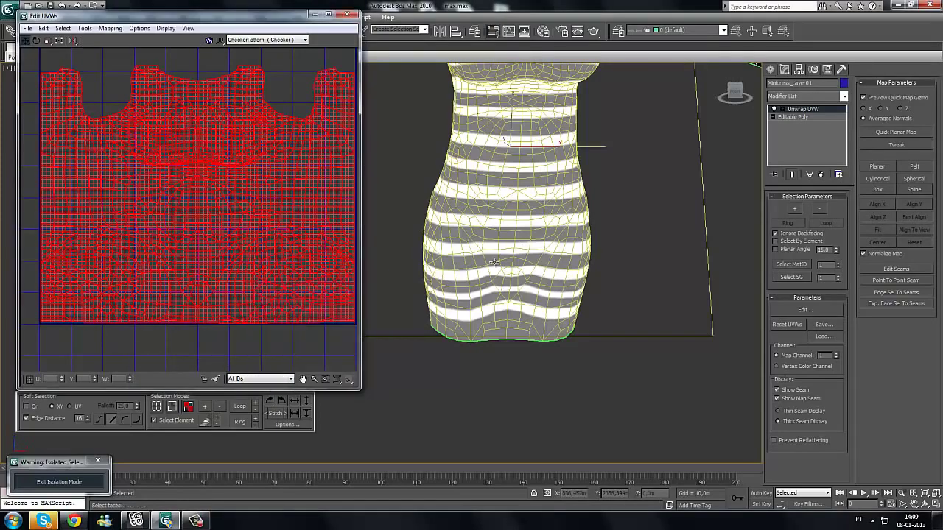
{"action": "middle_click_drag", "start_coordinate": [498, 315], "coordinate": [494, 330]}
{"action": "left_click", "coordinate": [90, 275]}
{"action": "scroll", "coordinate": [90, 276], "scroll_direction": "down", "scroll_amount": 2}
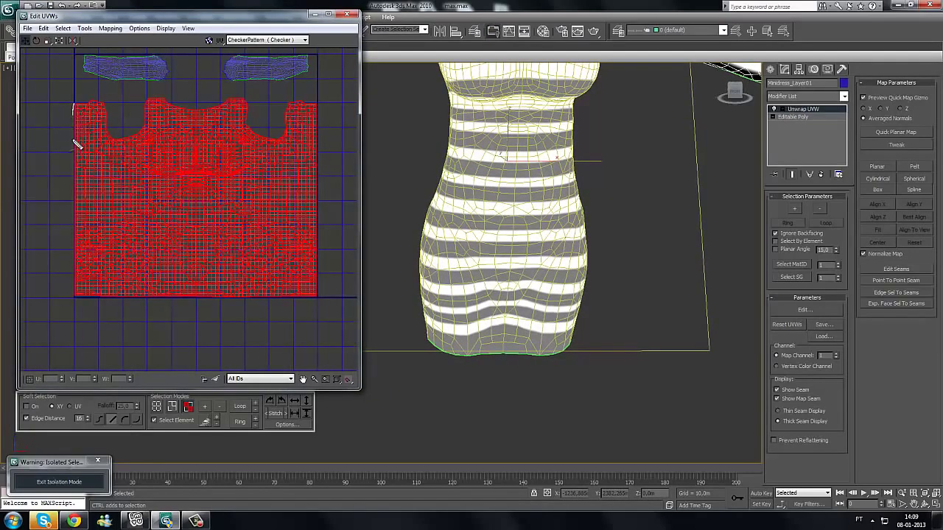
{"action": "left_click_drag", "start_coordinate": [77, 143], "coordinate": [79, 284]}
{"action": "left_click_drag", "start_coordinate": [324, 177], "coordinate": [324, 301]}
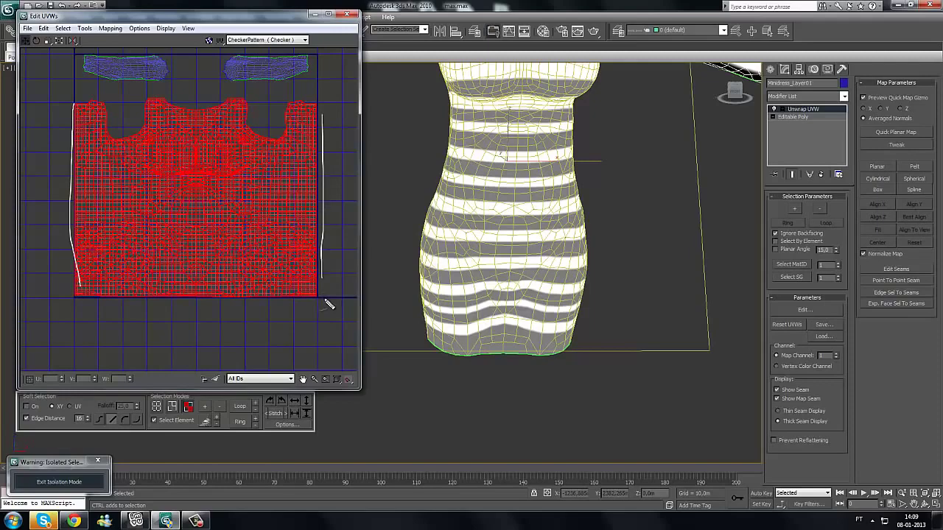
Step: Examine the checker stripes on the model over the skirt front, the hip and the back seam
{"action": "key", "text": "Escape"}
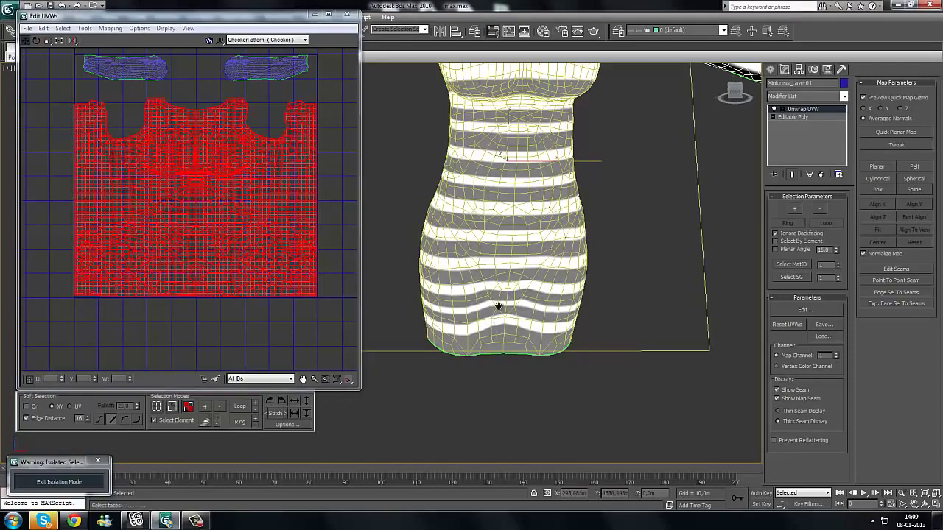
{"action": "scroll", "coordinate": [498, 311], "scroll_direction": "up", "scroll_amount": 5}
{"action": "scroll", "coordinate": [469, 306], "scroll_direction": "down", "scroll_amount": 4}
{"action": "middle_click_drag", "start_coordinate": [469, 306], "coordinate": [580, 336], "text": "alt"}
{"action": "middle_click_drag", "start_coordinate": [494, 297], "coordinate": [477, 300]}
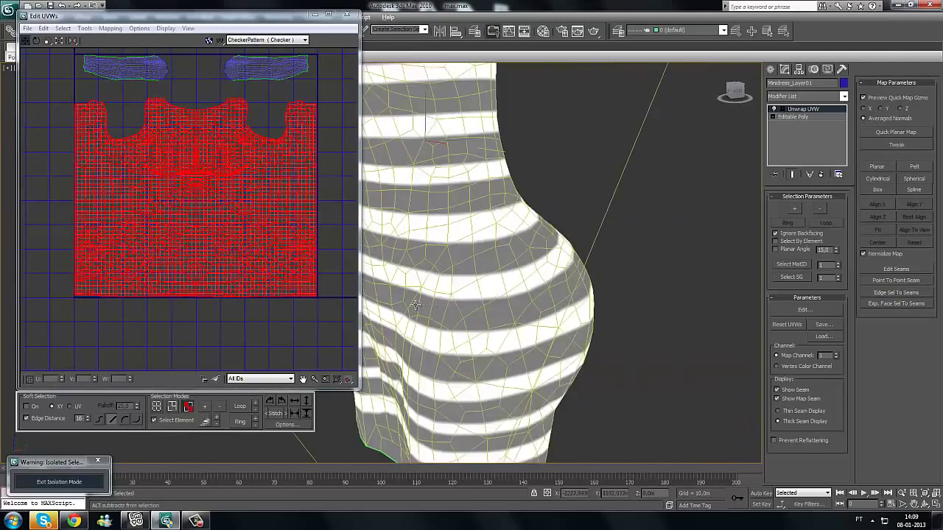
{"action": "middle_click_drag", "start_coordinate": [415, 305], "coordinate": [545, 229], "text": "alt"}
{"action": "mouse_move", "coordinate": [535, 217]}
{"action": "left_mouse_down"}
{"action": "mouse_move", "coordinate": [556, 227]}
{"action": "mouse_move", "coordinate": [546, 297]}
{"action": "mouse_move", "coordinate": [549, 235]}
{"action": "mouse_move", "coordinate": [489, 243]}
{"action": "left_mouse_up"}
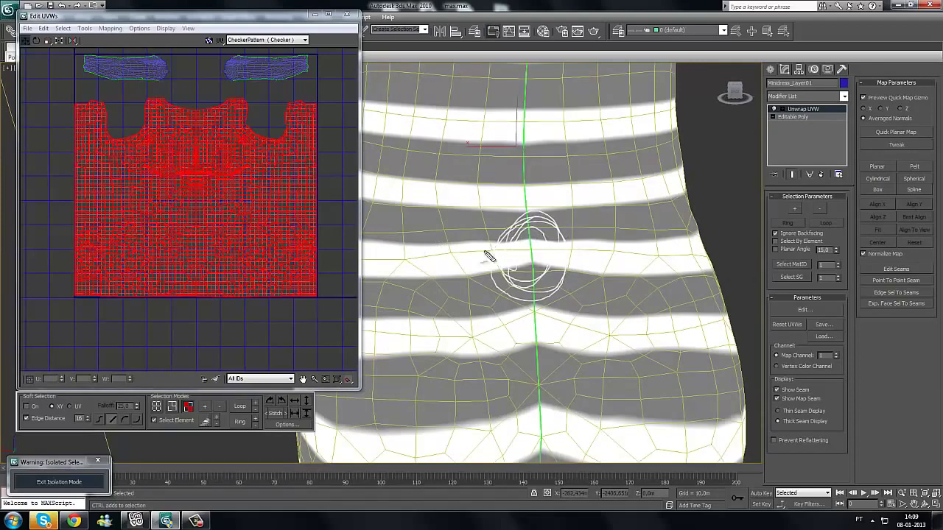
{"action": "key", "text": "Escape"}
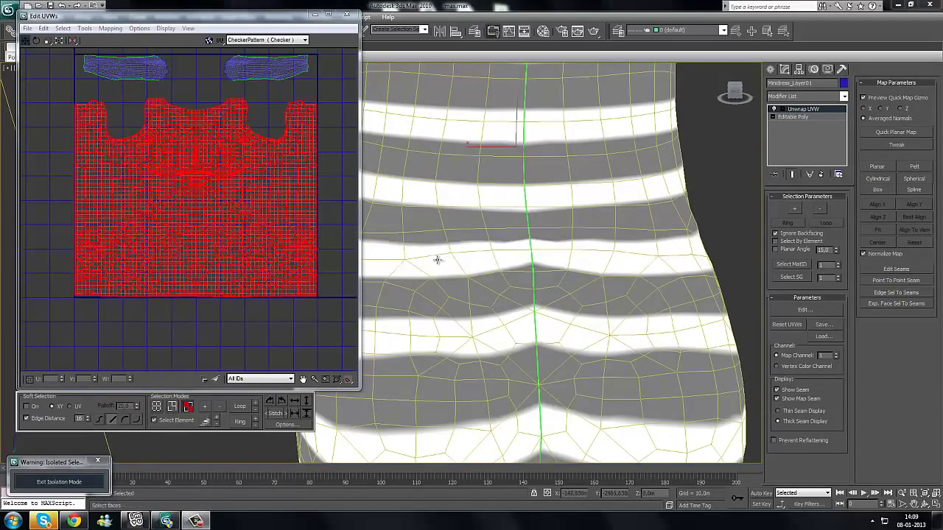
{"action": "scroll", "coordinate": [482, 261], "scroll_direction": "down", "scroll_amount": 6}
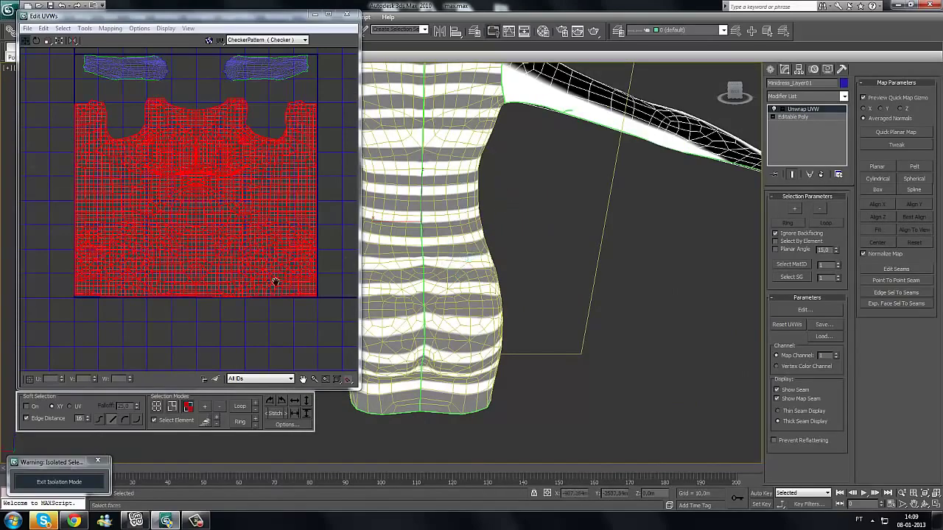
Step: Deselect the body shell and inspect its lower right area in the UV layout against the back of the skirt
{"action": "middle_click_drag", "start_coordinate": [276, 282], "coordinate": [297, 229]}
{"action": "scroll", "coordinate": [296, 229], "scroll_direction": "up", "scroll_amount": 3}
{"action": "left_click", "coordinate": [262, 312]}
{"action": "middle_click_drag", "start_coordinate": [242, 302], "coordinate": [224, 288]}
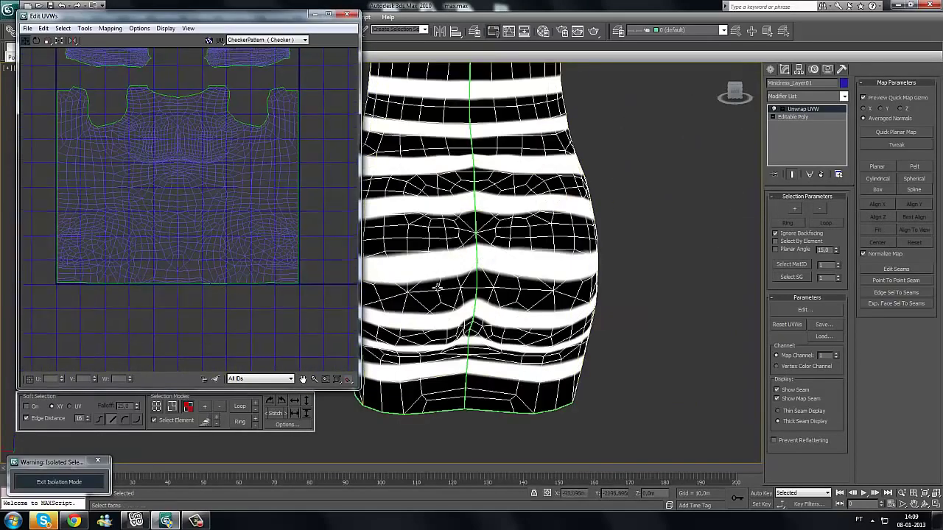
{"action": "scroll", "coordinate": [436, 287], "scroll_direction": "down", "scroll_amount": 4}
{"action": "mouse_move", "coordinate": [404, 284]}
{"action": "middle_mouse_down", "text": "alt"}
{"action": "mouse_move", "coordinate": [471, 288]}
{"action": "mouse_move", "coordinate": [407, 284]}
{"action": "middle_mouse_up", "text": "alt"}
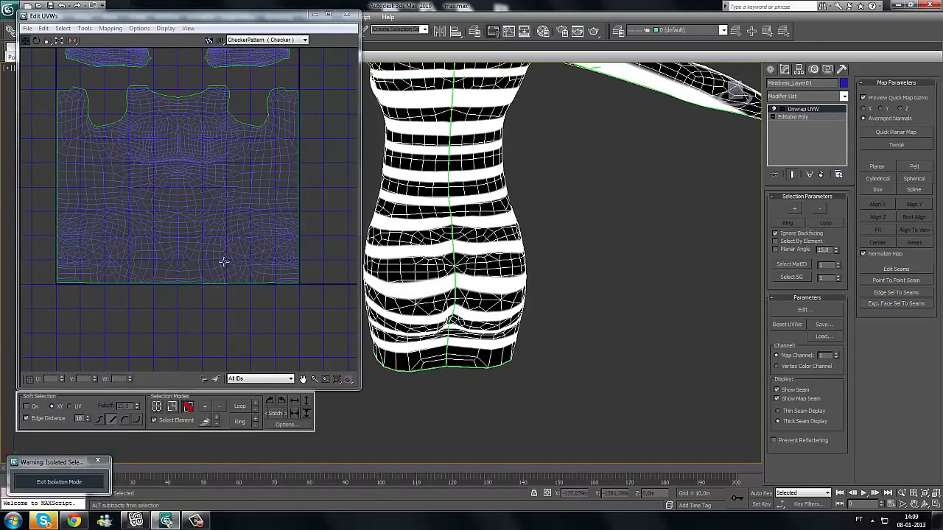
{"action": "middle_click_drag", "start_coordinate": [224, 262], "coordinate": [204, 264]}
{"action": "scroll", "coordinate": [202, 263], "scroll_direction": "up", "scroll_amount": 3}
{"action": "middle_click_drag", "start_coordinate": [284, 234], "coordinate": [185, 246]}
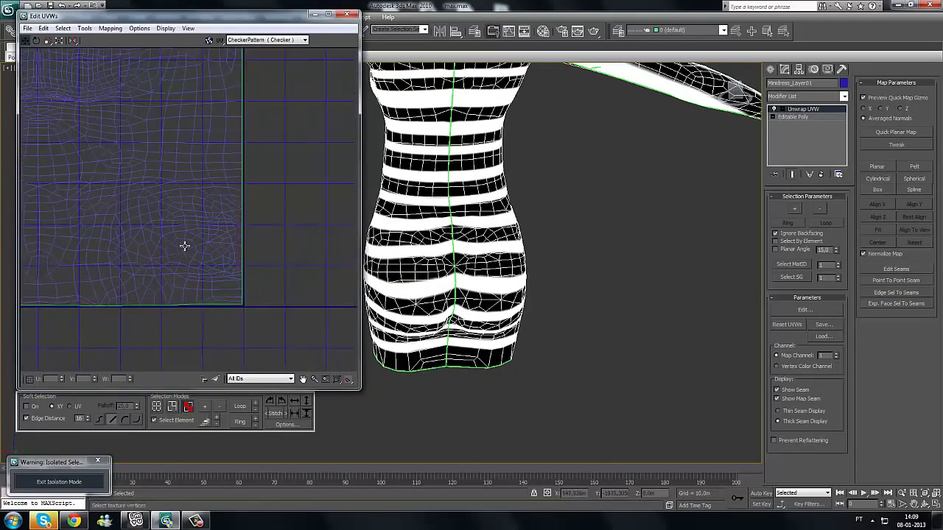
{"action": "scroll", "coordinate": [184, 246], "scroll_direction": "up", "scroll_amount": 1}
Step: Switch to vertex selection and select the back seam vertex at the stripe peak above the buttocks, using wireframe display to find it
{"action": "left_click", "coordinate": [156, 406]}
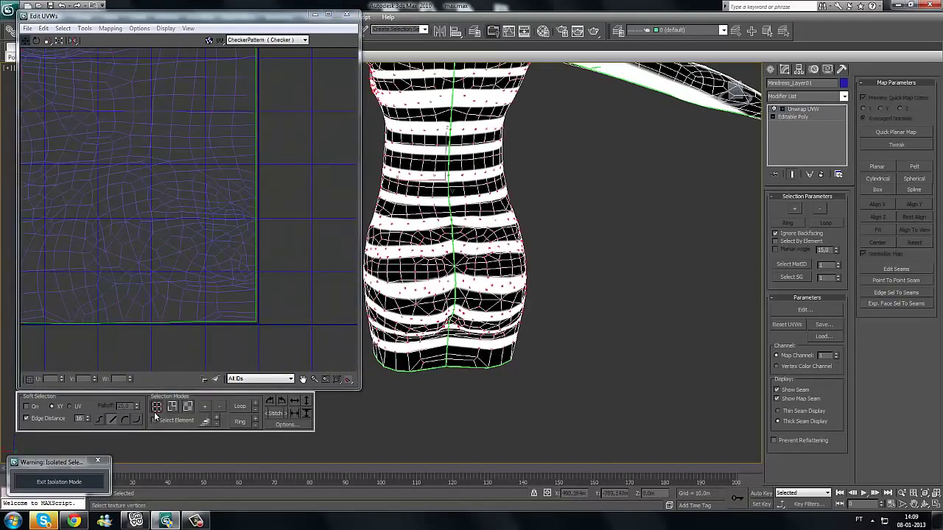
{"action": "left_click", "coordinate": [278, 264]}
{"action": "middle_click_drag", "start_coordinate": [277, 270], "coordinate": [356, 190]}
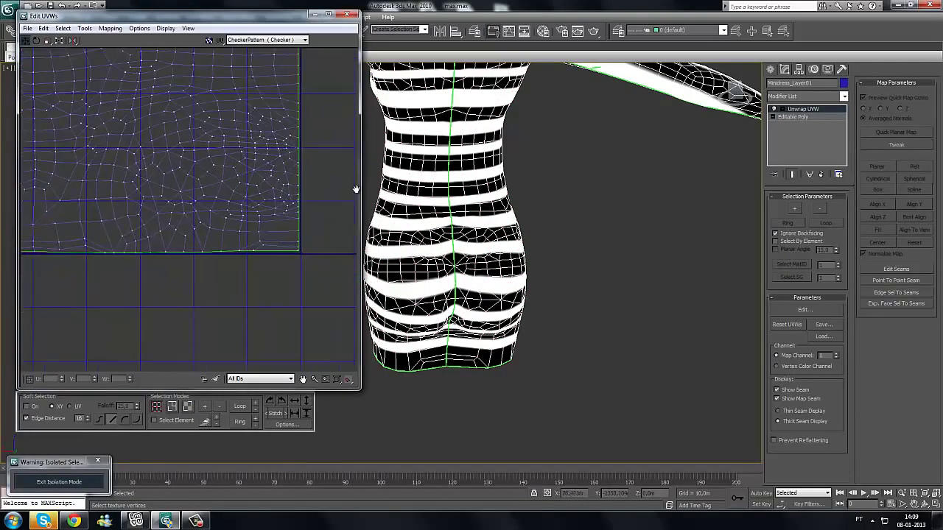
{"action": "scroll", "coordinate": [223, 244], "scroll_direction": "up", "scroll_amount": 6}
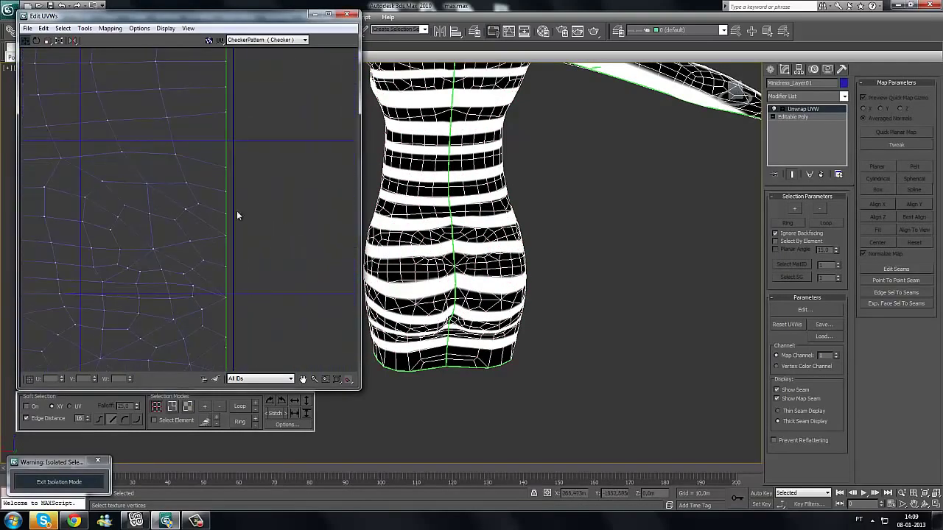
{"action": "scroll", "coordinate": [480, 268], "scroll_direction": "up", "scroll_amount": 4}
{"action": "middle_click_drag", "start_coordinate": [479, 267], "coordinate": [415, 322]}
{"action": "key", "text": "F3"}
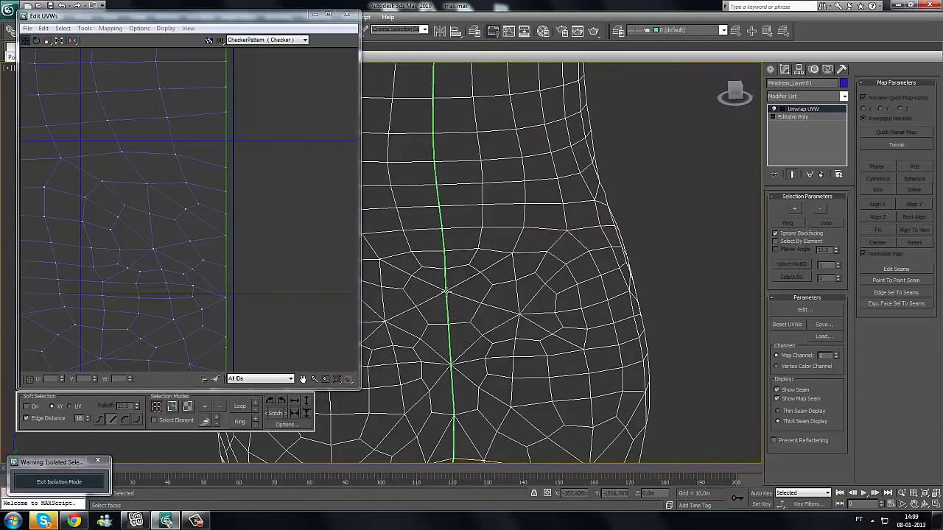
{"action": "left_click", "coordinate": [446, 292]}
{"action": "key", "text": "F3"}
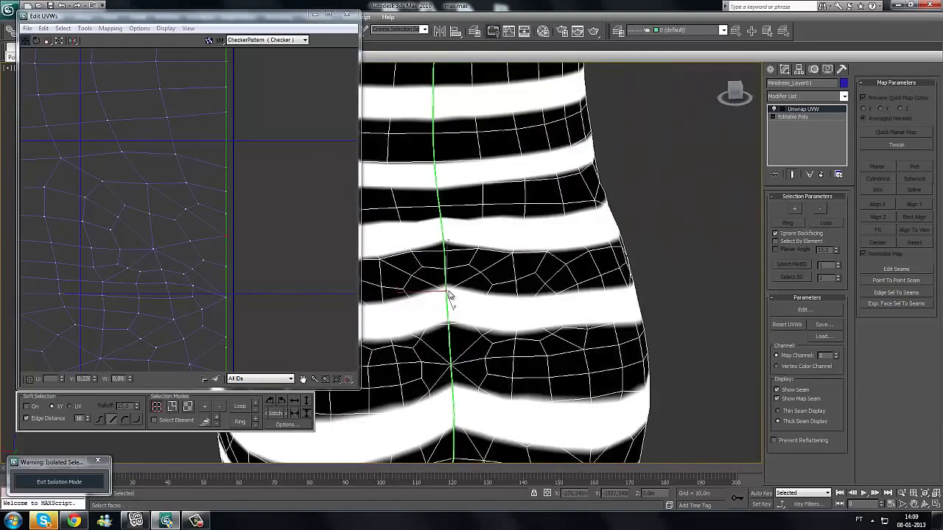
Step: Locate the selected seam vertex on both side edges of the body shell in the UV layout
{"action": "scroll", "coordinate": [193, 271], "scroll_direction": "down", "scroll_amount": 8}
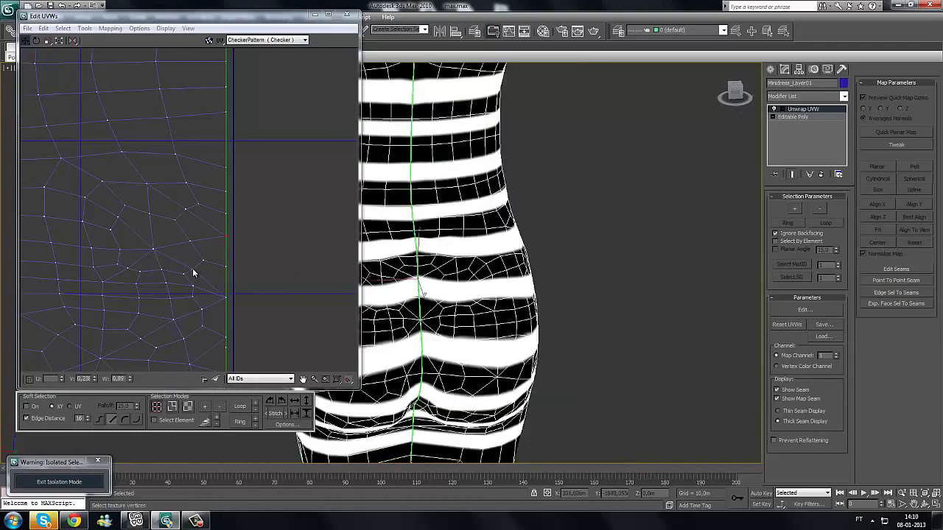
{"action": "middle_click", "coordinate": [199, 275]}
{"action": "scroll", "coordinate": [199, 275], "scroll_direction": "down", "scroll_amount": 6}
{"action": "middle_click_drag", "start_coordinate": [258, 273], "coordinate": [270, 293]}
{"action": "scroll", "coordinate": [271, 293], "scroll_direction": "down", "scroll_amount": 2}
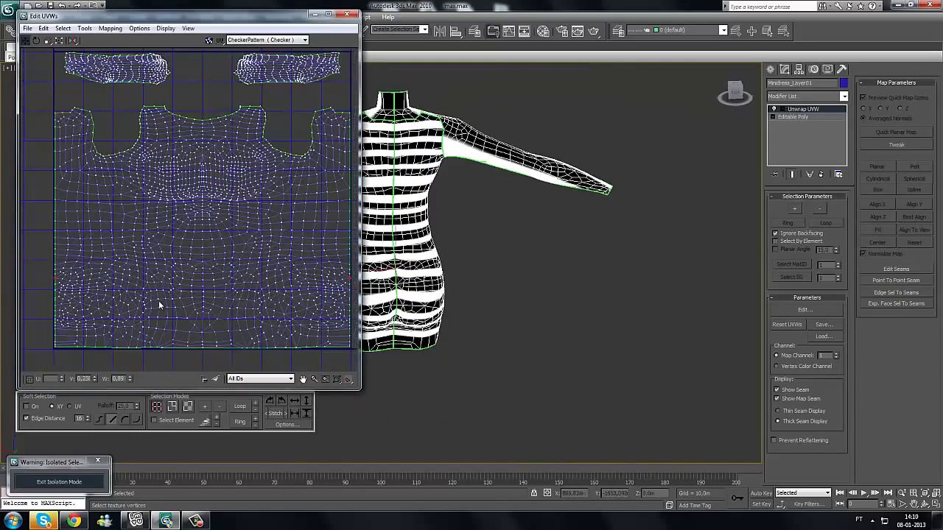
{"action": "scroll", "coordinate": [226, 305], "scroll_direction": "down", "scroll_amount": 3}
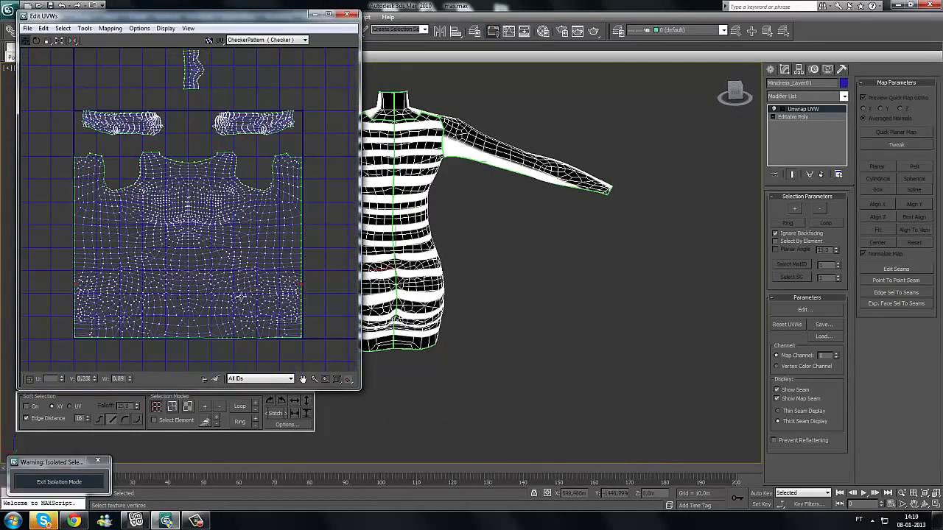
{"action": "scroll", "coordinate": [266, 310], "scroll_direction": "up", "scroll_amount": 10}
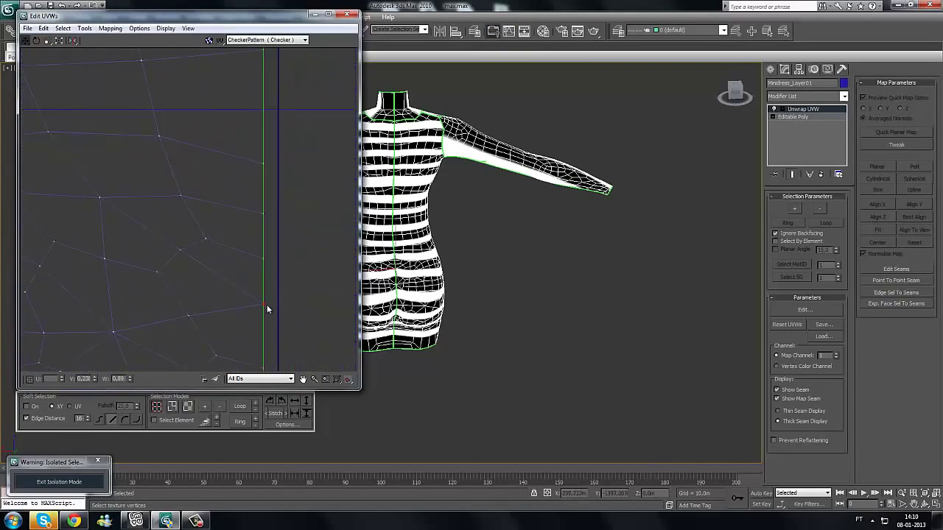
Step: Try a small move of the right-edge seam vertex, undo it, and show the bitmap, viewport and unwrap editor options
{"action": "left_click_drag", "start_coordinate": [262, 290], "coordinate": [260, 296]}
{"action": "key", "text": "ctrl+z"}
{"action": "middle_click_drag", "start_coordinate": [384, 306], "coordinate": [404, 301]}
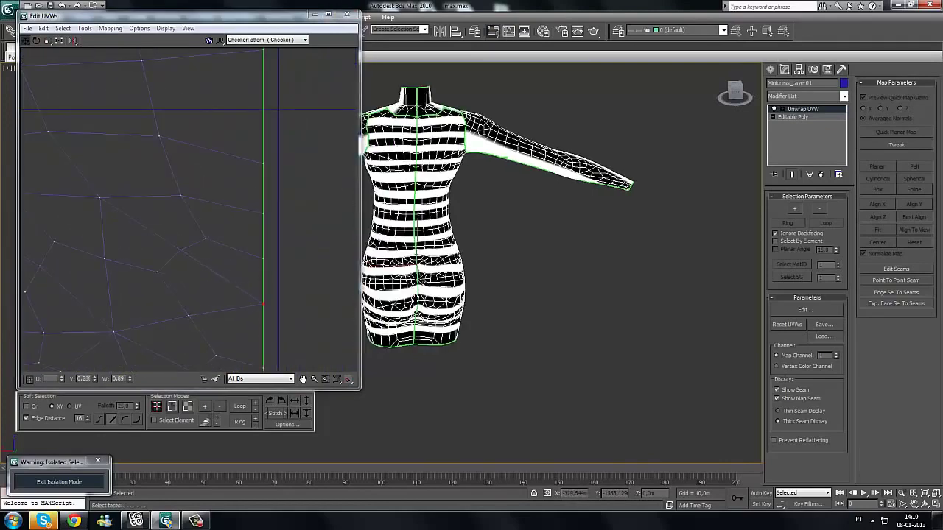
{"action": "scroll", "coordinate": [404, 302], "scroll_direction": "up", "scroll_amount": 5}
{"action": "left_click", "coordinate": [287, 424]}
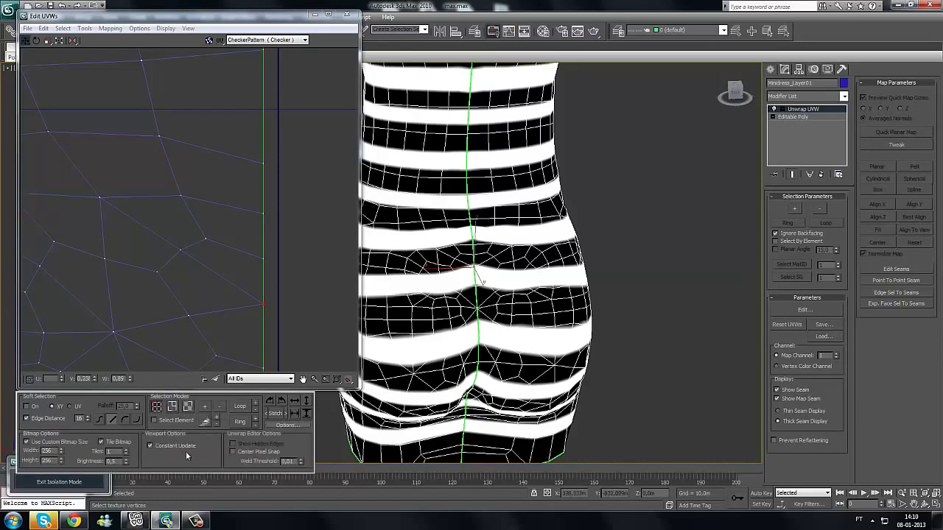
{"action": "middle_click_drag", "start_coordinate": [463, 307], "coordinate": [437, 312]}
{"action": "scroll", "coordinate": [439, 312], "scroll_direction": "up", "scroll_amount": 5}
{"action": "middle_click_drag", "start_coordinate": [533, 329], "coordinate": [484, 310]}
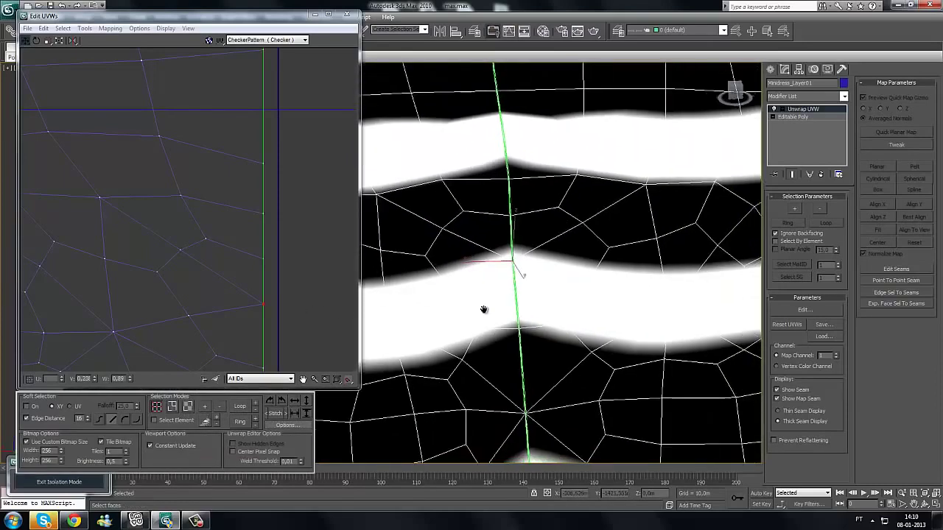
Step: Restrict the Move tool to the vertical axis, test it on the right-edge seam vertex, undo that, and pick neighbouring vertices
{"action": "left_click_drag", "start_coordinate": [23, 40], "coordinate": [26, 75]}
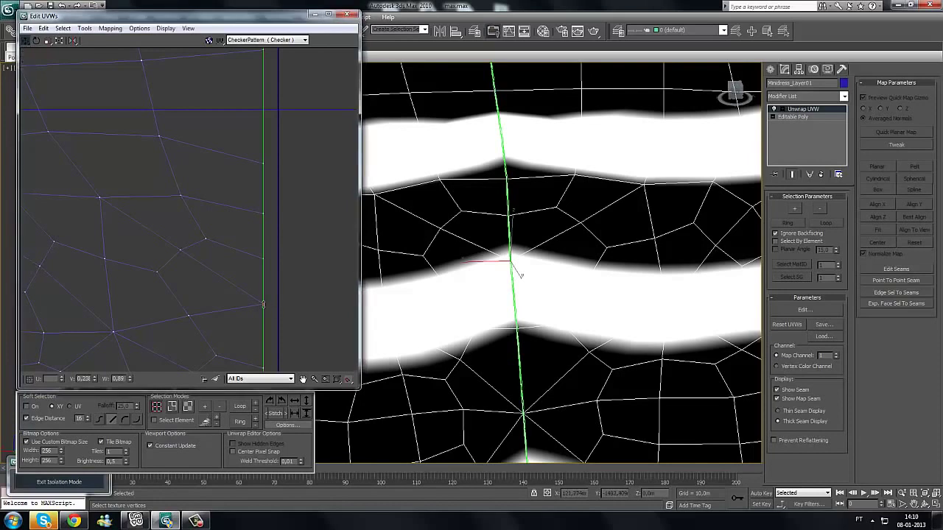
{"action": "mouse_move", "coordinate": [263, 304]}
{"action": "left_mouse_down"}
{"action": "mouse_move", "coordinate": [256, 332]}
{"action": "mouse_move", "coordinate": [255, 288]}
{"action": "left_mouse_up"}
{"action": "key", "text": "ctrl+z"}
{"action": "left_click_drag", "start_coordinate": [271, 255], "coordinate": [267, 262]}
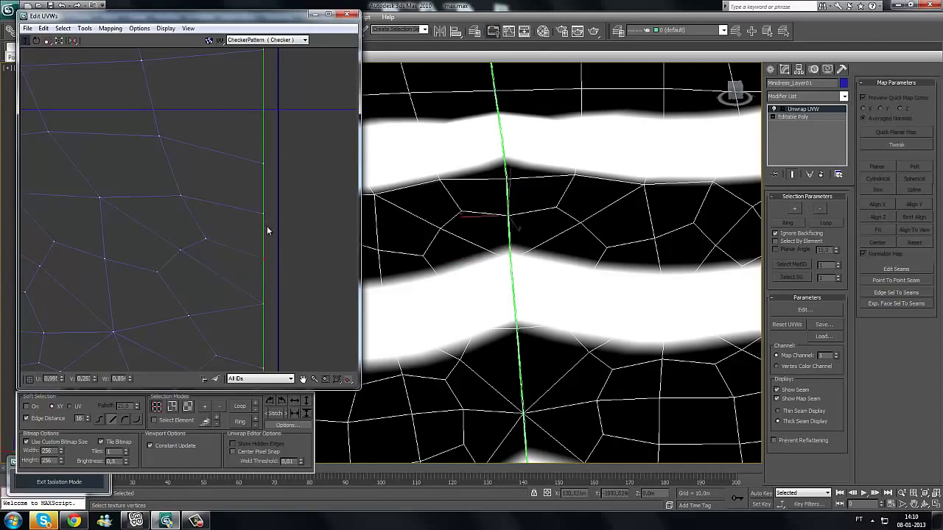
{"action": "left_click", "coordinate": [207, 238]}
Step: Raise the right-edge vertex two above the stripe-peak vertex slightly, keeping it on the shell's vertical border
{"action": "middle_click_drag", "start_coordinate": [551, 284], "coordinate": [622, 405]}
{"action": "scroll", "coordinate": [622, 405], "scroll_direction": "down", "scroll_amount": 5}
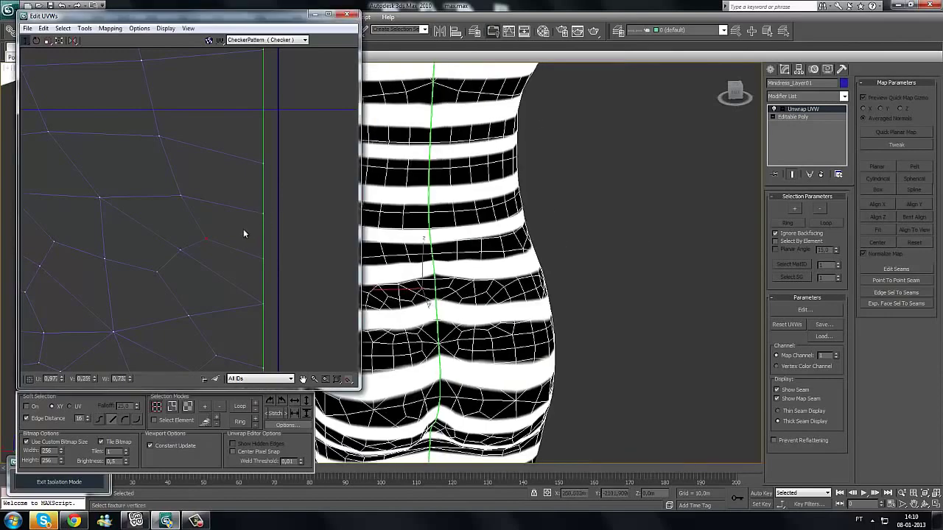
{"action": "left_click", "coordinate": [263, 215]}
{"action": "left_click_drag", "start_coordinate": [264, 214], "coordinate": [263, 188]}
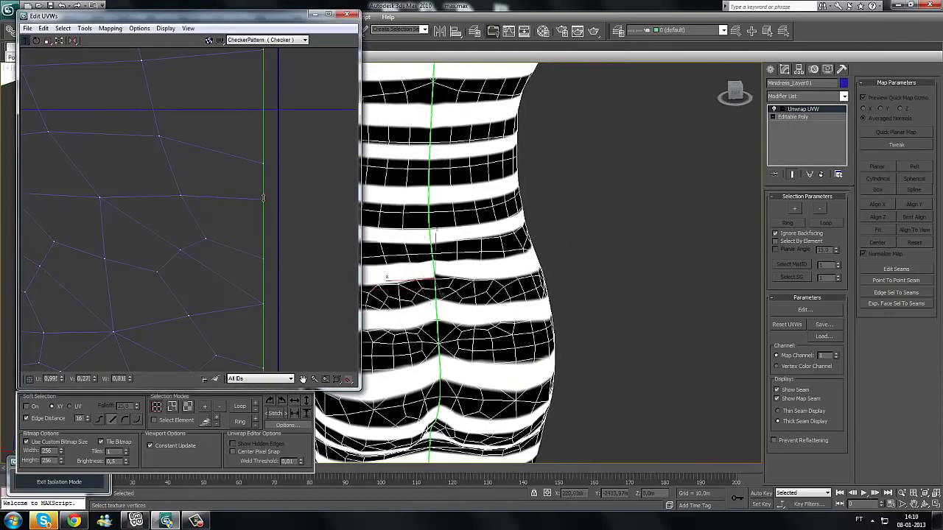
{"action": "key", "text": "z"}
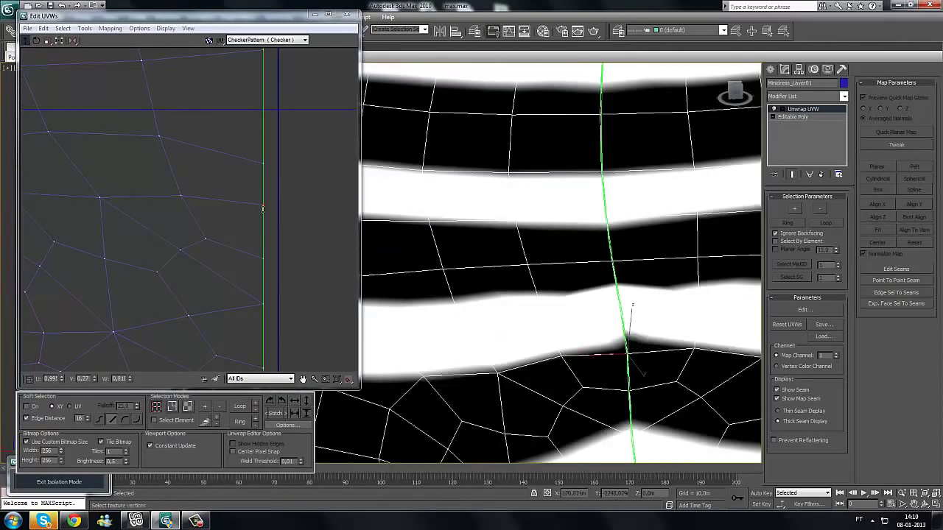
Step: Try raising the next vertex up the shell's right edge and compare the stripe offset across the back seam
{"action": "left_click_drag", "start_coordinate": [263, 209], "coordinate": [265, 132]}
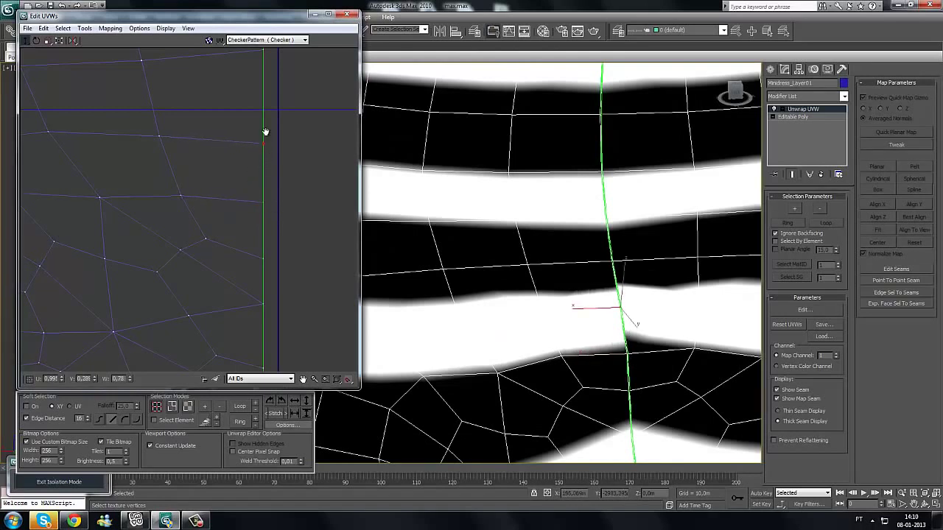
{"action": "middle_click_drag", "start_coordinate": [265, 132], "coordinate": [266, 143]}
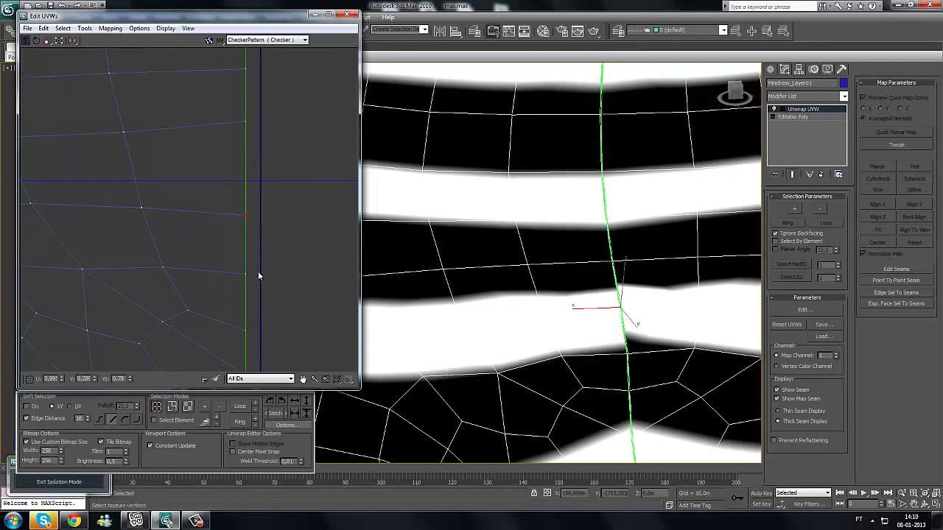
{"action": "middle_click_drag", "start_coordinate": [553, 328], "coordinate": [471, 310]}
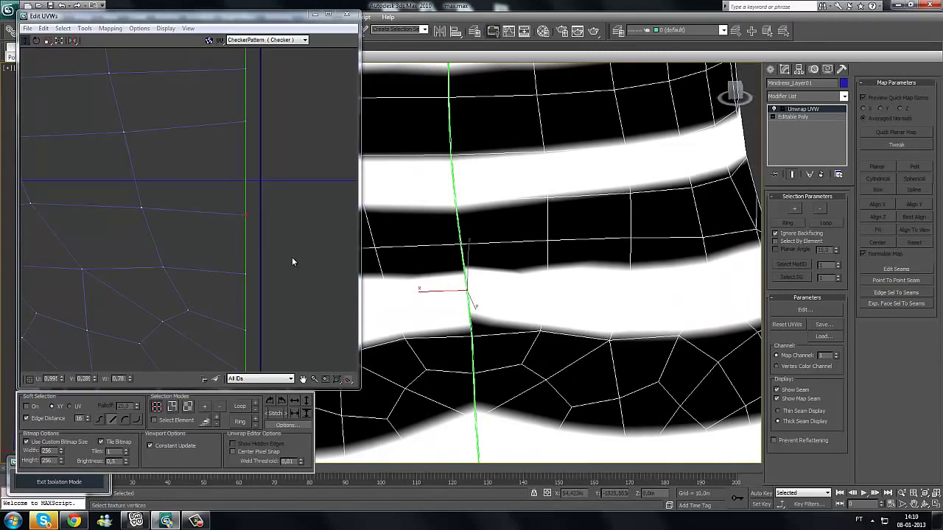
Step: Undo the last vertex moves on the shell's right edge, back to the first raised vertex
{"action": "key", "text": "ctrl+z"}
{"action": "key", "text": "ctrl+z"}
{"action": "key", "text": "ctrl+z"}
{"action": "key", "text": "ctrl+z"}
{"action": "key", "text": "ctrl+z"}
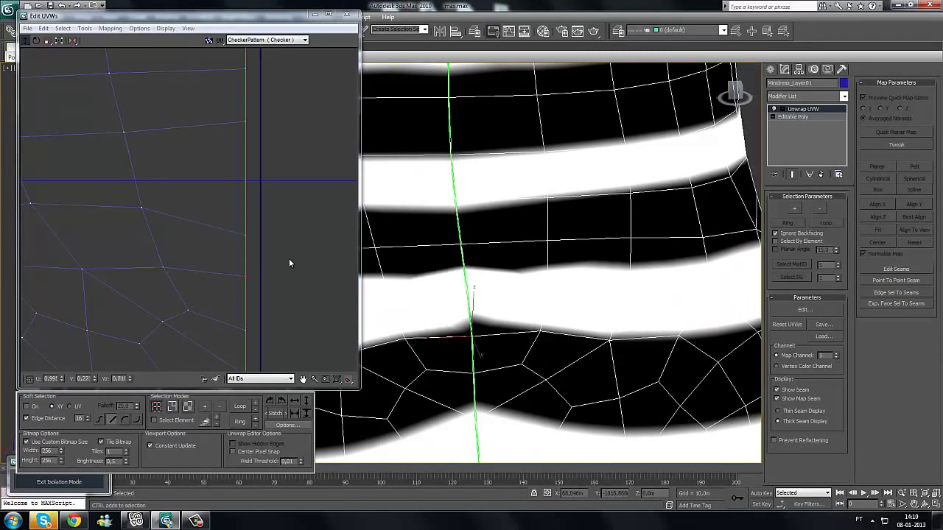
{"action": "left_click", "coordinate": [260, 269]}
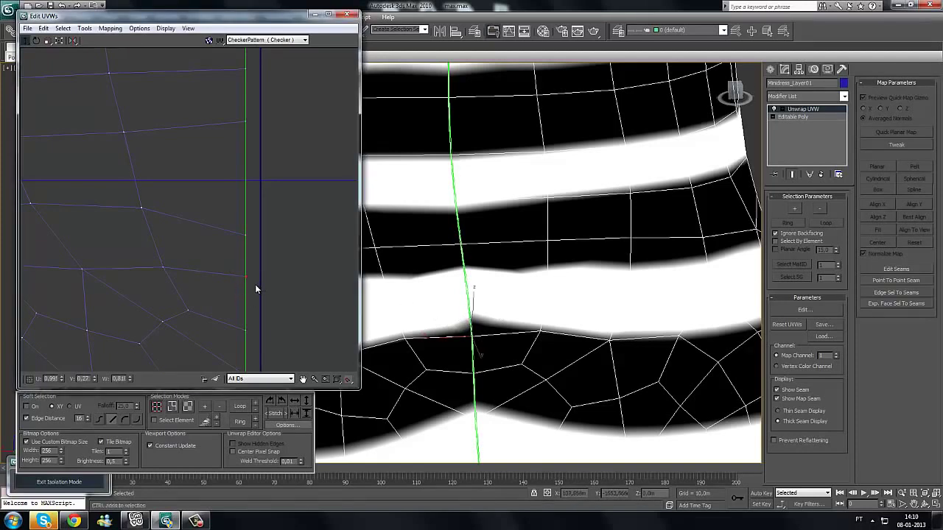
{"action": "mouse_move", "coordinate": [240, 285]}
{"action": "left_mouse_down"}
{"action": "mouse_move", "coordinate": [240, 343]}
{"action": "mouse_move", "coordinate": [239, 283]}
{"action": "left_mouse_up"}
Step: Find the matching seam vertices on the shell's left edge and compare them with the back seam in wireframe display
{"action": "scroll", "coordinate": [153, 316], "scroll_direction": "down", "scroll_amount": 6}
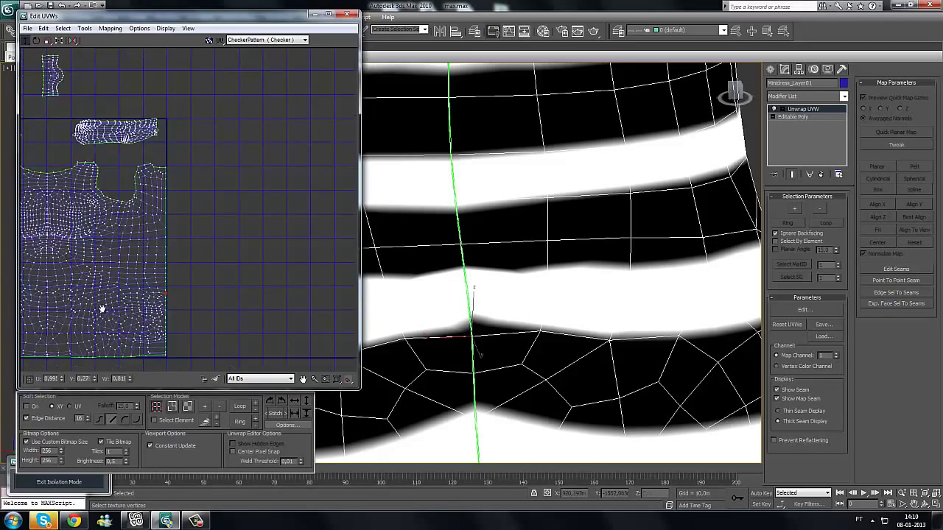
{"action": "scroll", "coordinate": [189, 304], "scroll_direction": "up", "scroll_amount": 8}
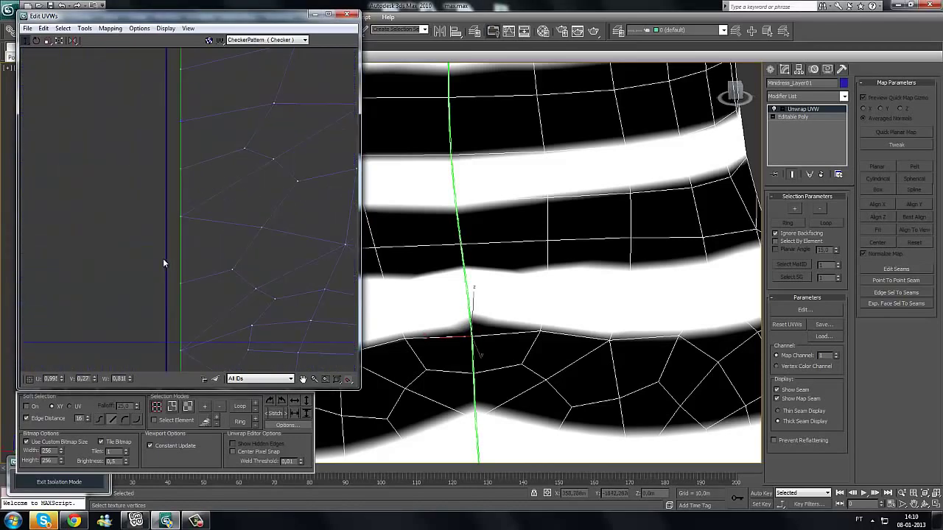
{"action": "middle_click_drag", "start_coordinate": [163, 261], "coordinate": [189, 112]}
{"action": "scroll", "coordinate": [178, 206], "scroll_direction": "down", "scroll_amount": 2}
{"action": "middle_click_drag", "start_coordinate": [178, 206], "coordinate": [151, 358]}
{"action": "scroll", "coordinate": [170, 231], "scroll_direction": "up", "scroll_amount": 4}
{"action": "key", "text": "ctrl+shift+d"}
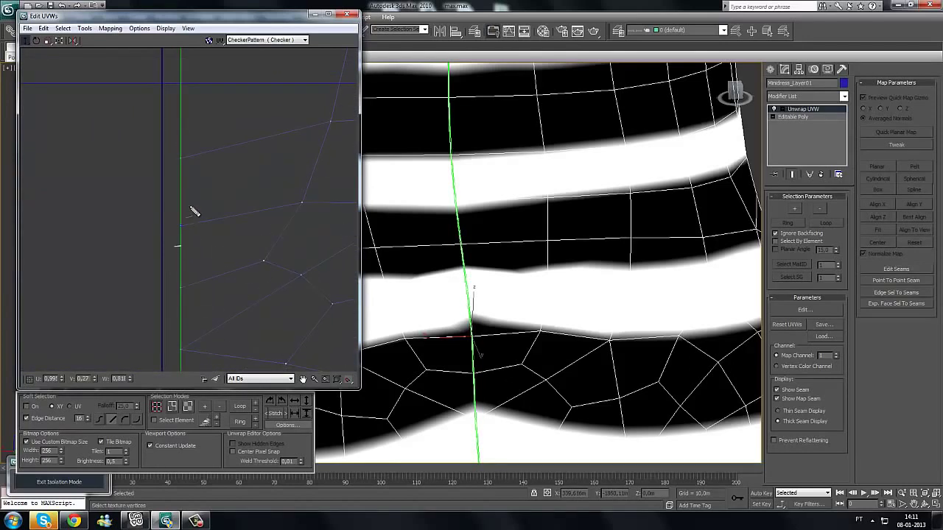
{"action": "left_click_drag", "start_coordinate": [193, 209], "coordinate": [186, 243]}
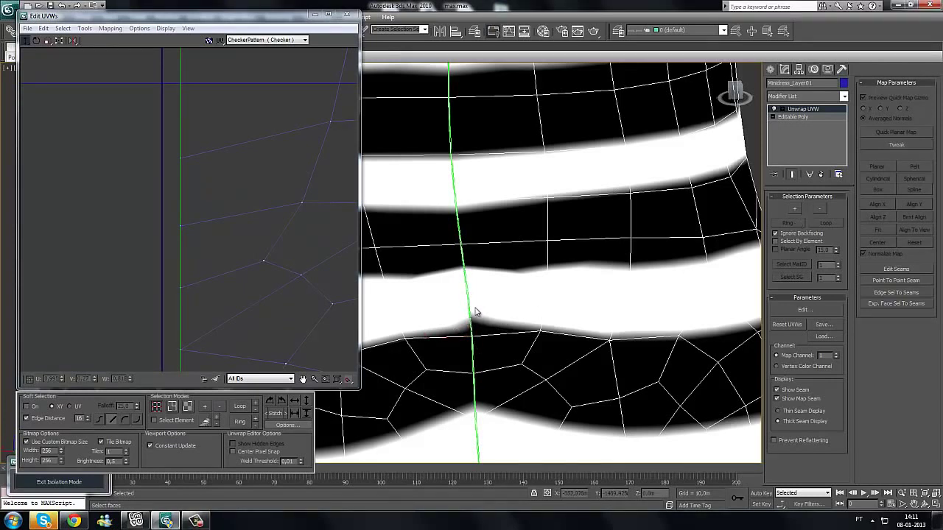
{"action": "key", "text": "F3"}
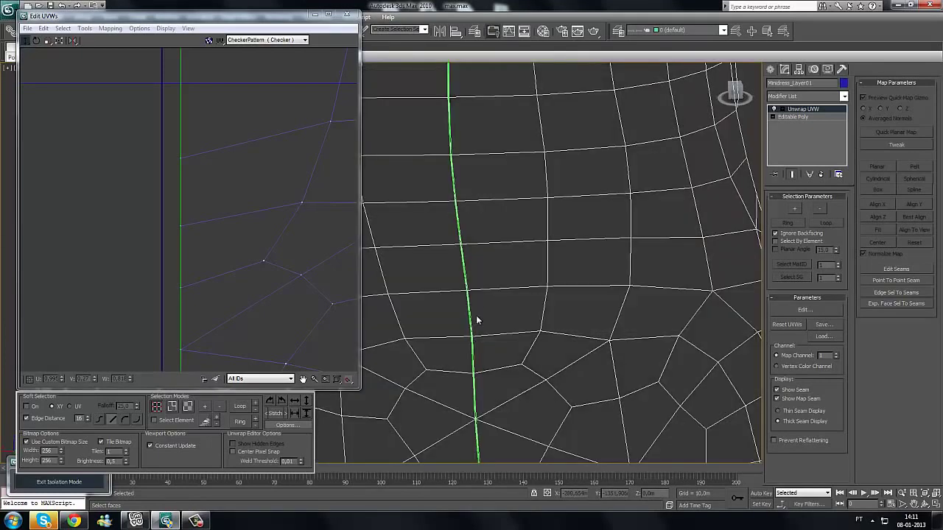
Step: Select the back seam vertex at the stripe offset and adjust its counterpart vertically on the body shell's left edge
{"action": "left_click", "coordinate": [466, 289]}
{"action": "key", "text": "F3"}
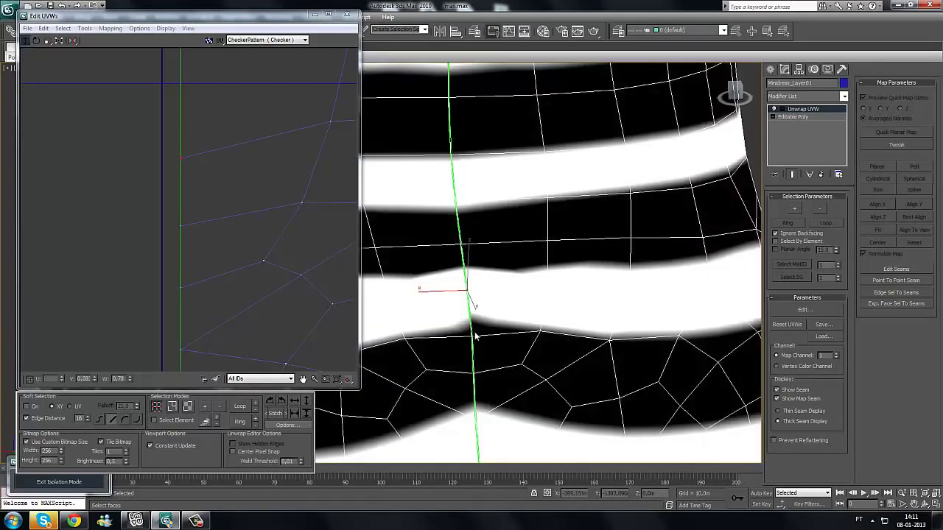
{"action": "key", "text": "F3"}
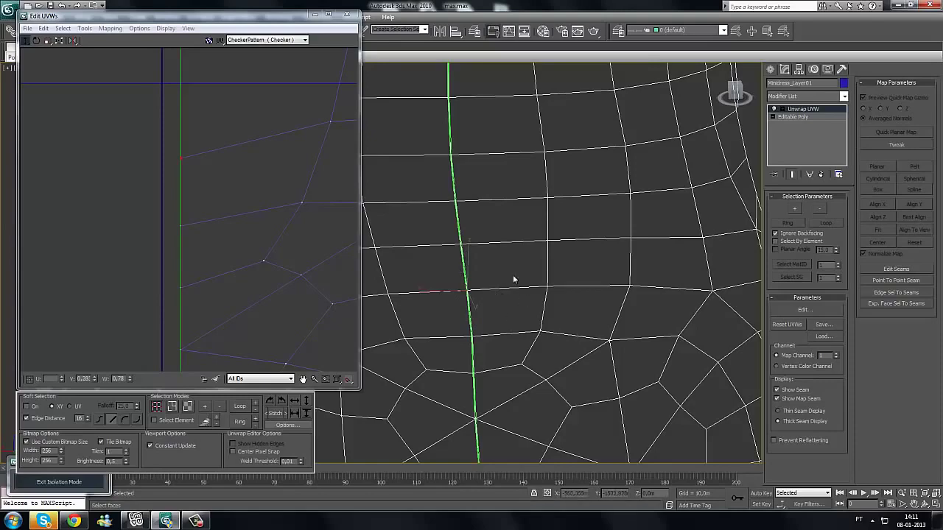
{"action": "key", "text": "F3"}
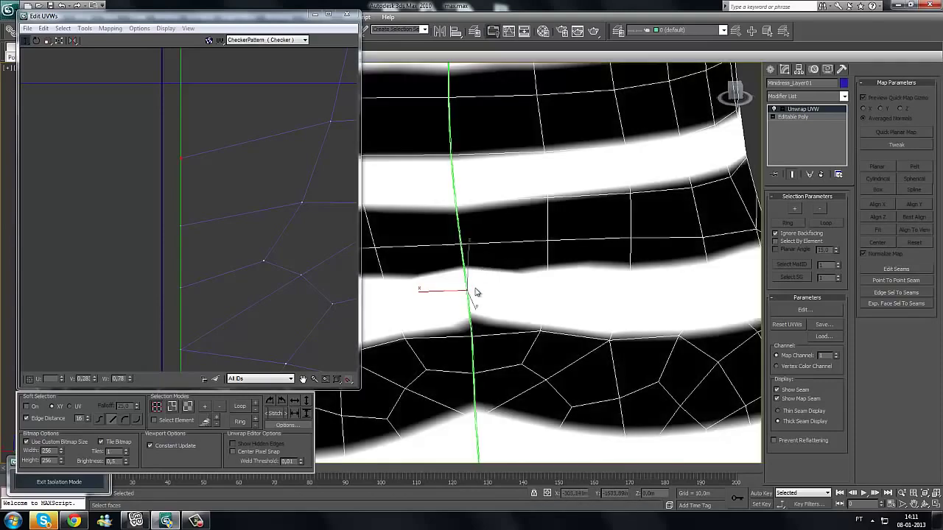
{"action": "scroll", "coordinate": [151, 243], "scroll_direction": "down", "scroll_amount": 8}
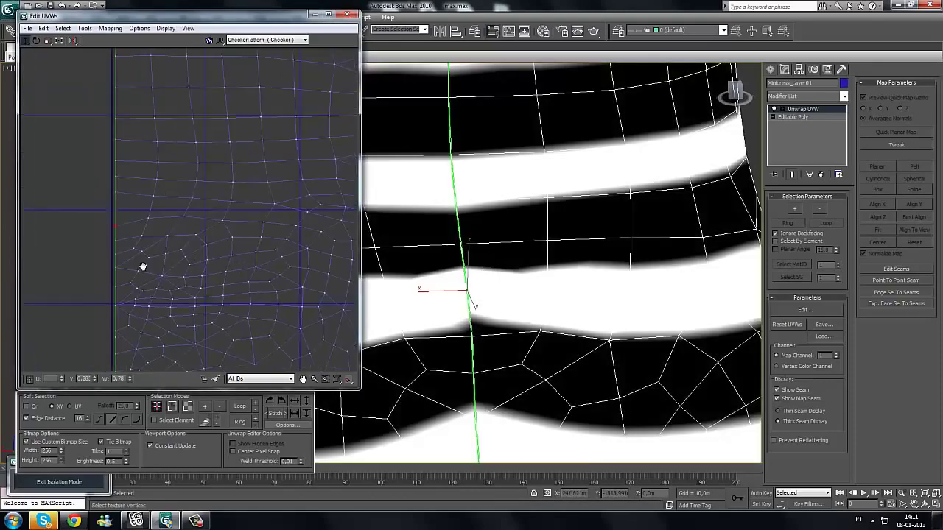
{"action": "middle_click_drag", "start_coordinate": [309, 257], "coordinate": [215, 256]}
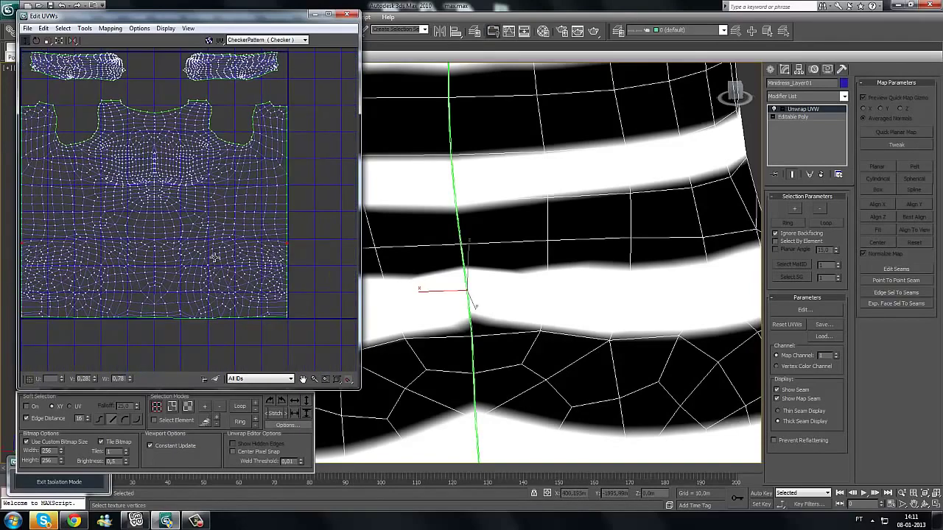
{"action": "scroll", "coordinate": [297, 245], "scroll_direction": "up", "scroll_amount": 4}
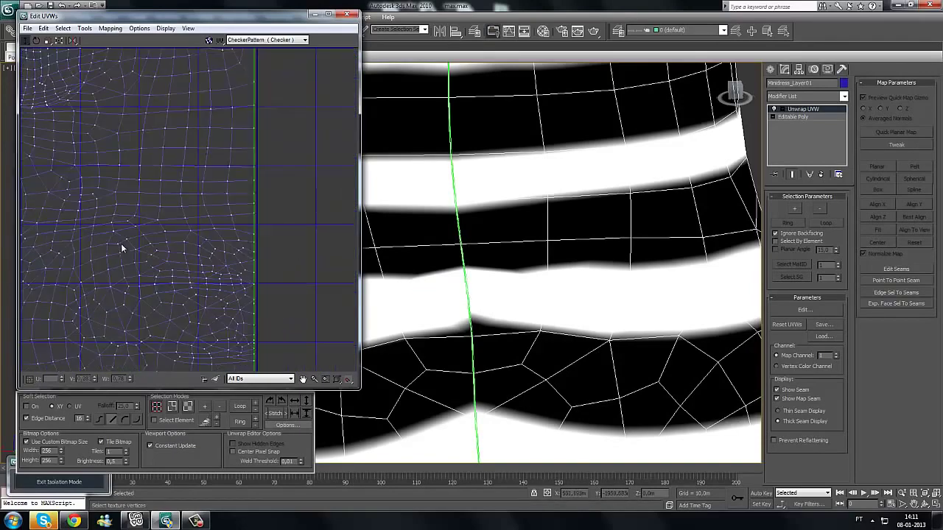
{"action": "left_click", "coordinate": [267, 232]}
{"action": "middle_click_drag", "start_coordinate": [107, 259], "coordinate": [273, 259]}
{"action": "middle_click_drag", "start_coordinate": [117, 255], "coordinate": [280, 258]}
{"action": "middle_click_drag", "start_coordinate": [154, 256], "coordinate": [353, 264]}
{"action": "scroll", "coordinate": [195, 263], "scroll_direction": "up", "scroll_amount": 4}
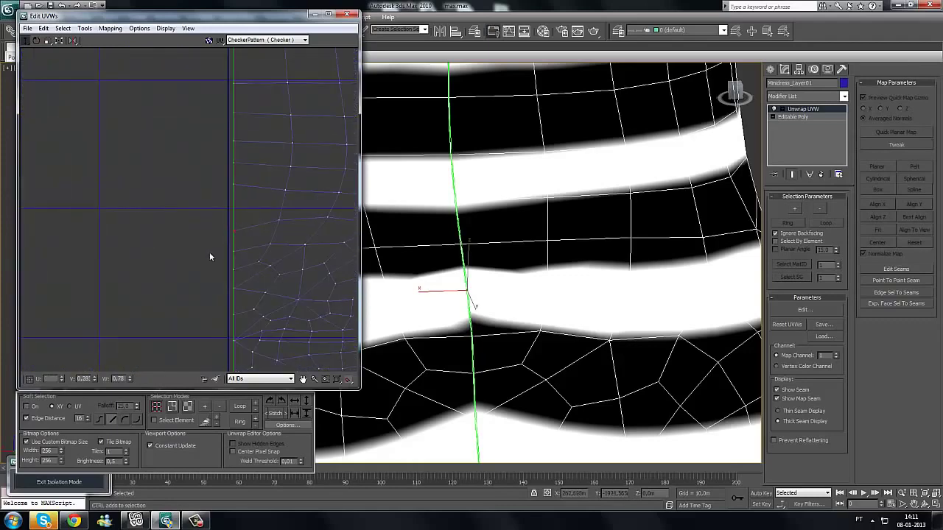
{"action": "middle_click_drag", "start_coordinate": [234, 272], "coordinate": [139, 266]}
{"action": "middle_click_drag", "start_coordinate": [396, 301], "coordinate": [456, 301]}
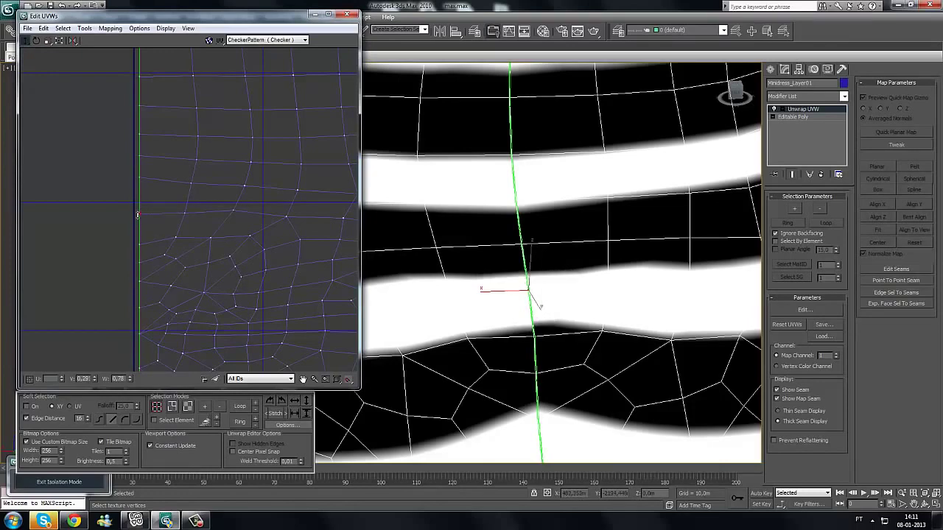
Step: Find the vertex below the uneven stripe beside the back seam and lower it slightly in the body shell
{"action": "middle_click_drag", "start_coordinate": [605, 294], "coordinate": [475, 286]}
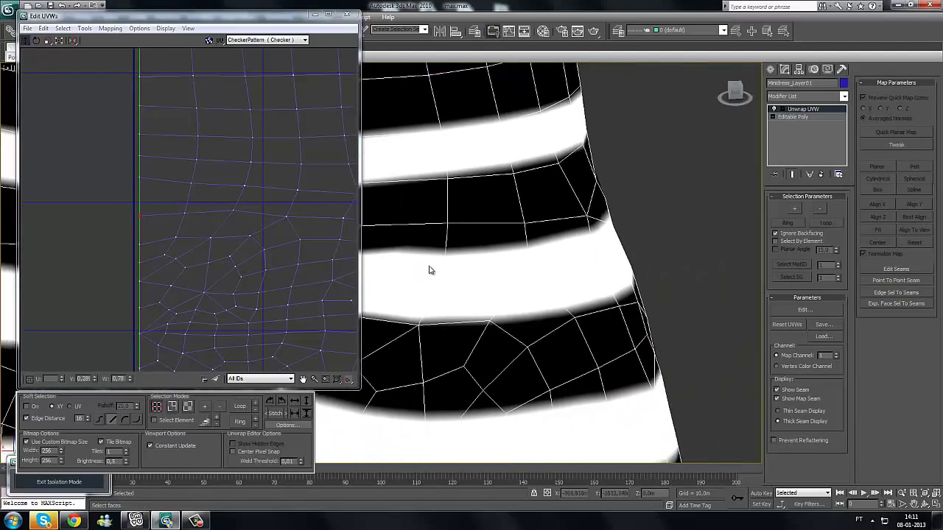
{"action": "middle_click_drag", "start_coordinate": [374, 264], "coordinate": [409, 267]}
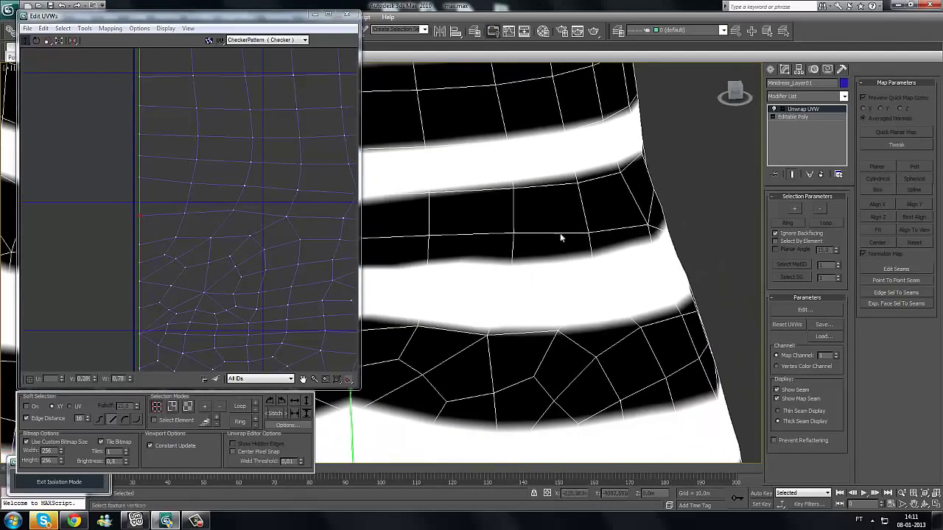
{"action": "scroll", "coordinate": [543, 214], "scroll_direction": "down", "scroll_amount": 8}
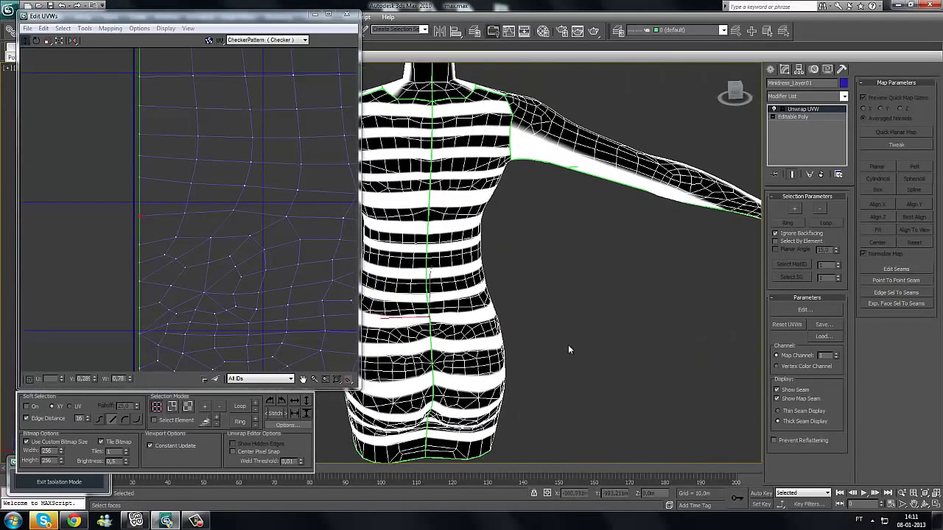
{"action": "scroll", "coordinate": [486, 324], "scroll_direction": "up", "scroll_amount": 8}
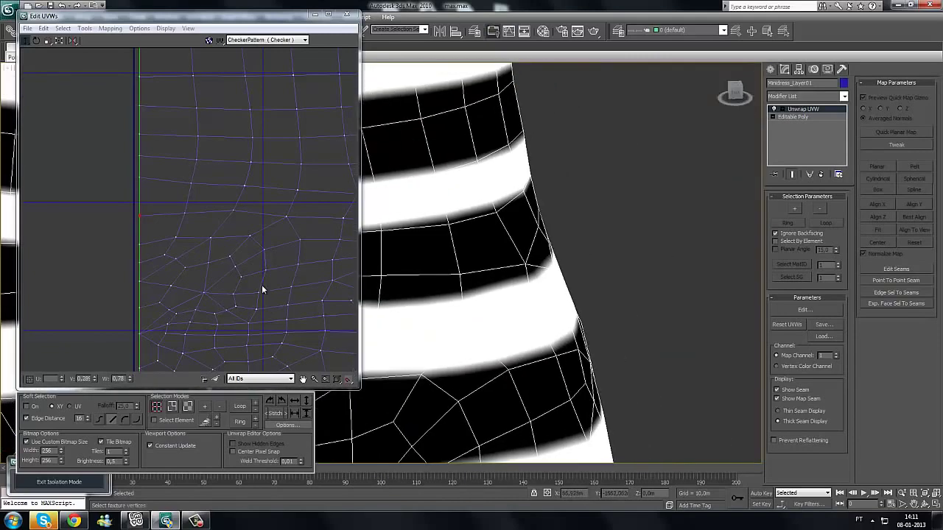
{"action": "left_click", "coordinate": [259, 293]}
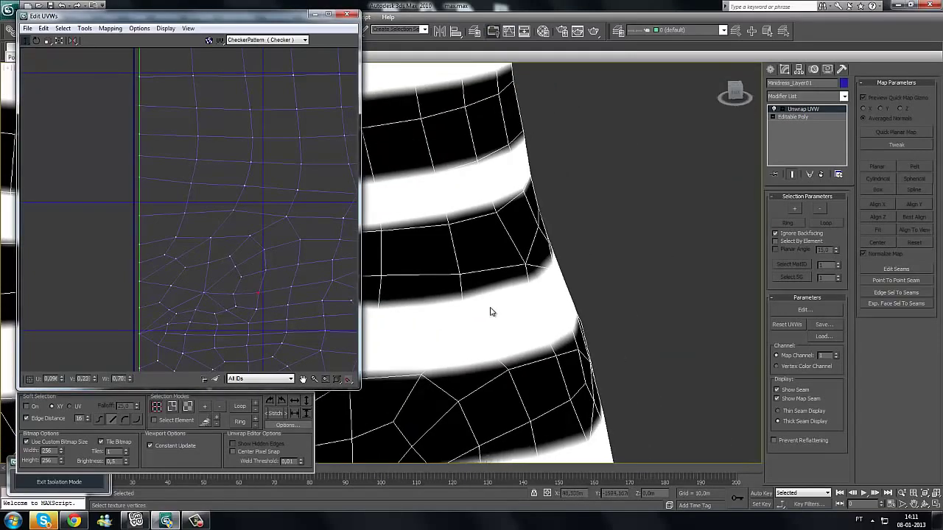
{"action": "key", "text": "F3"}
{"action": "left_click", "coordinate": [464, 329]}
{"action": "key", "text": "F3"}
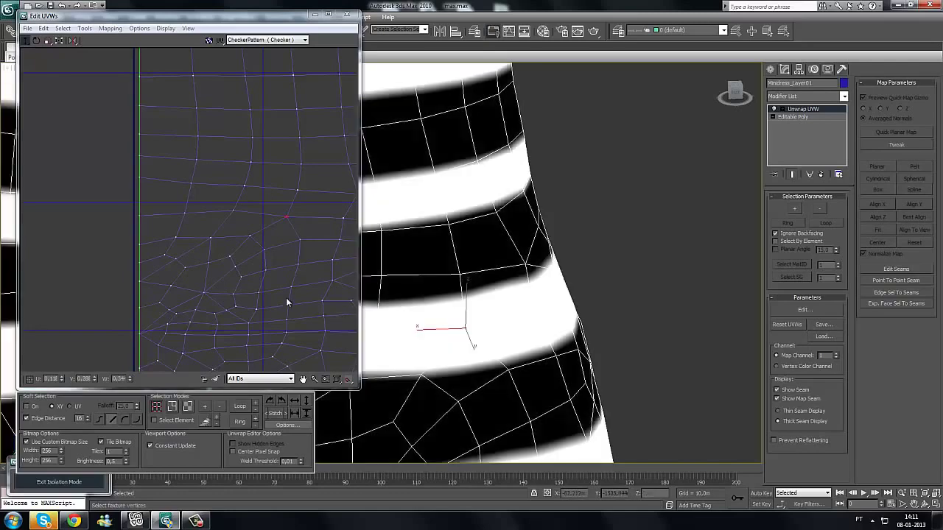
{"action": "scroll", "coordinate": [288, 301], "scroll_direction": "down", "scroll_amount": 3}
{"action": "middle_click_drag", "start_coordinate": [167, 264], "coordinate": [271, 292]}
{"action": "scroll", "coordinate": [210, 259], "scroll_direction": "up", "scroll_amount": 4}
{"action": "scroll", "coordinate": [271, 292], "scroll_direction": "up", "scroll_amount": 3}
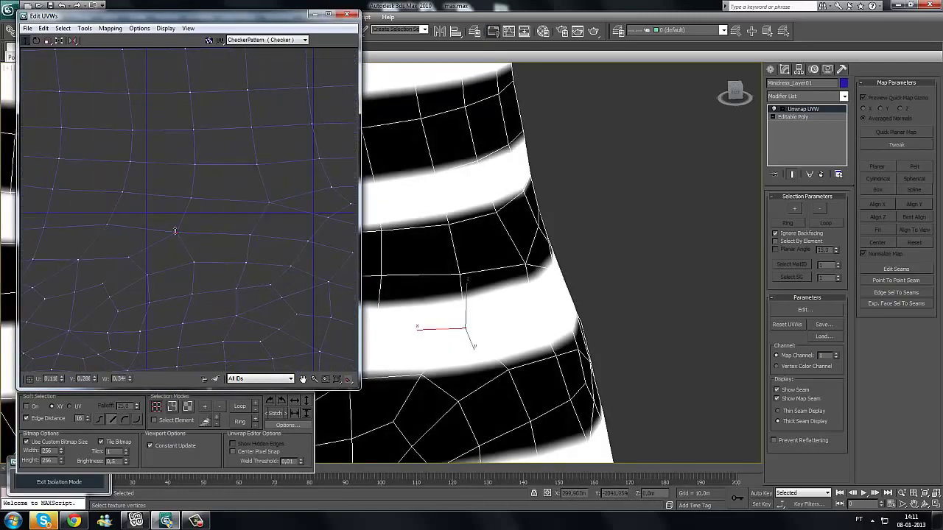
{"action": "left_click_drag", "start_coordinate": [175, 235], "coordinate": [173, 235]}
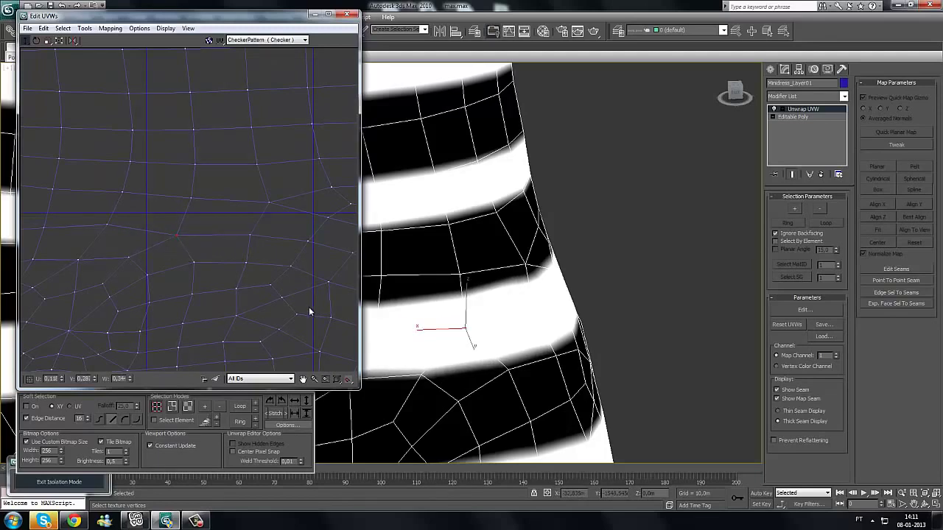
Step: Examine the checker stripes over the whole dress from the back and the front
{"action": "scroll", "coordinate": [295, 311], "scroll_direction": "down", "scroll_amount": 4}
{"action": "scroll", "coordinate": [474, 353], "scroll_direction": "down", "scroll_amount": 4}
{"action": "scroll", "coordinate": [530, 354], "scroll_direction": "up", "scroll_amount": 3}
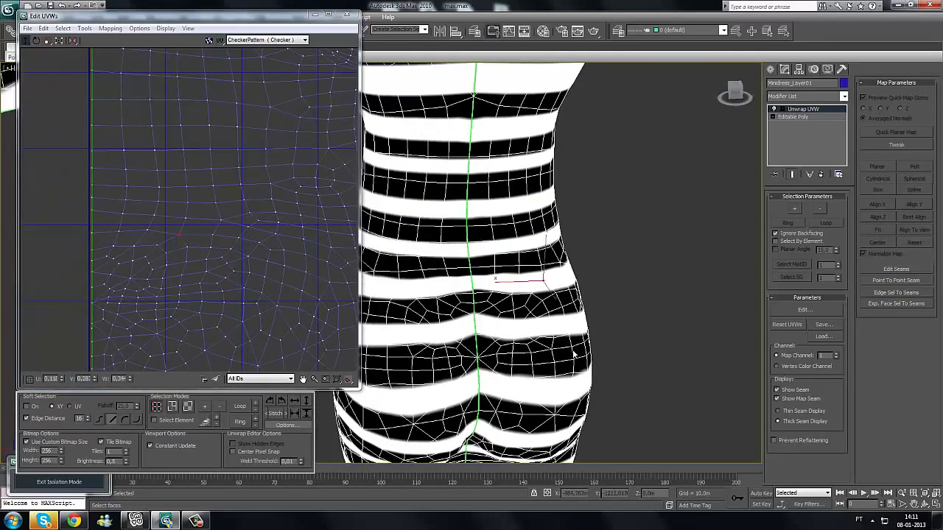
{"action": "scroll", "coordinate": [545, 337], "scroll_direction": "down", "scroll_amount": 5}
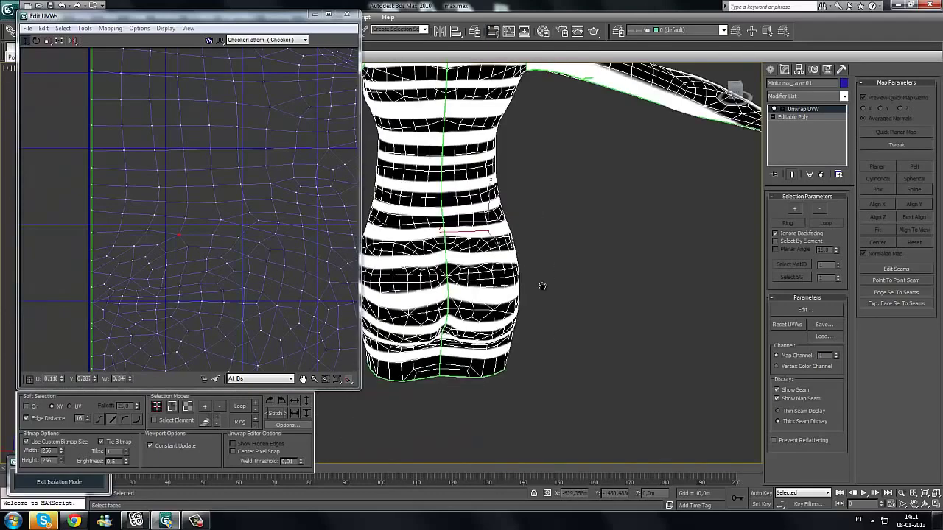
{"action": "middle_click_drag", "start_coordinate": [542, 287], "coordinate": [555, 340]}
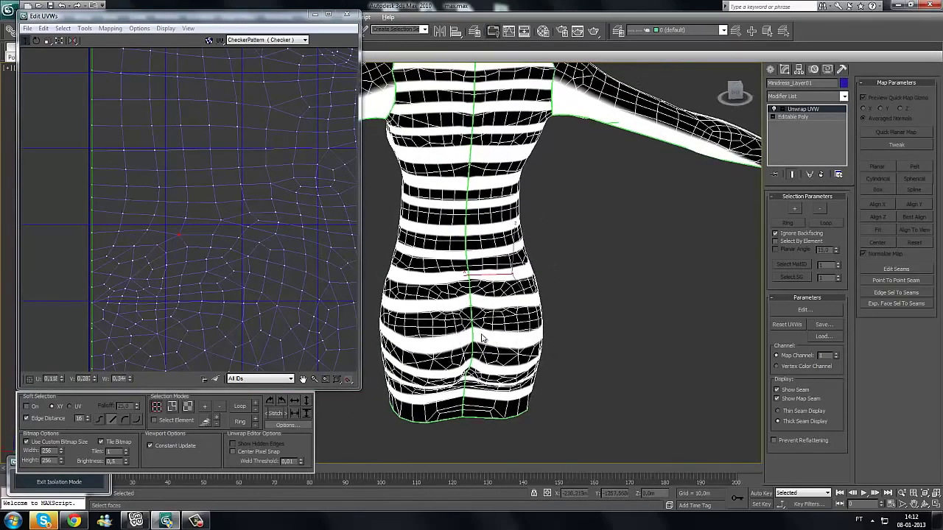
{"action": "middle_click_drag", "start_coordinate": [481, 338], "coordinate": [516, 353], "text": "alt"}
{"action": "scroll", "coordinate": [200, 294], "scroll_direction": "down", "scroll_amount": 5}
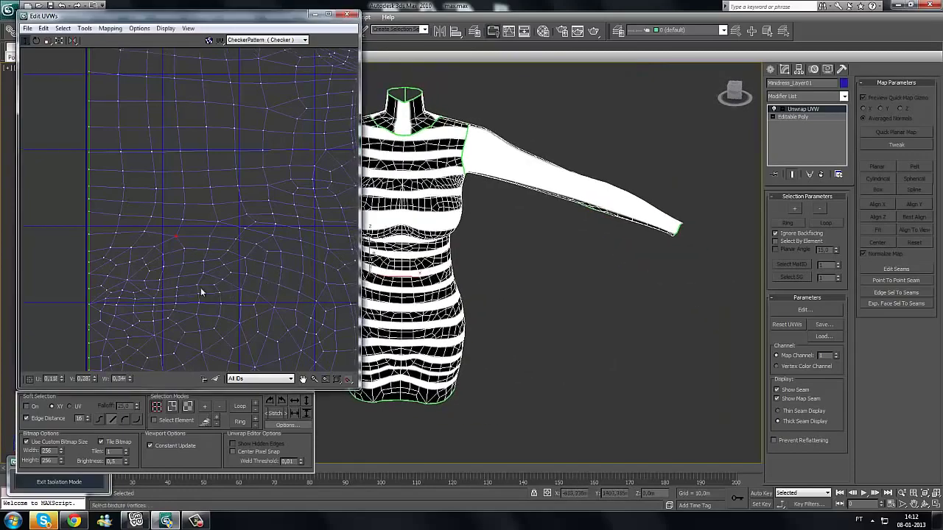
Step: Select the whole body shell as faces, try moving it upward and back down, and deselect it
{"action": "left_click", "coordinate": [188, 406]}
{"action": "left_click_drag", "start_coordinate": [298, 329], "coordinate": [222, 237]}
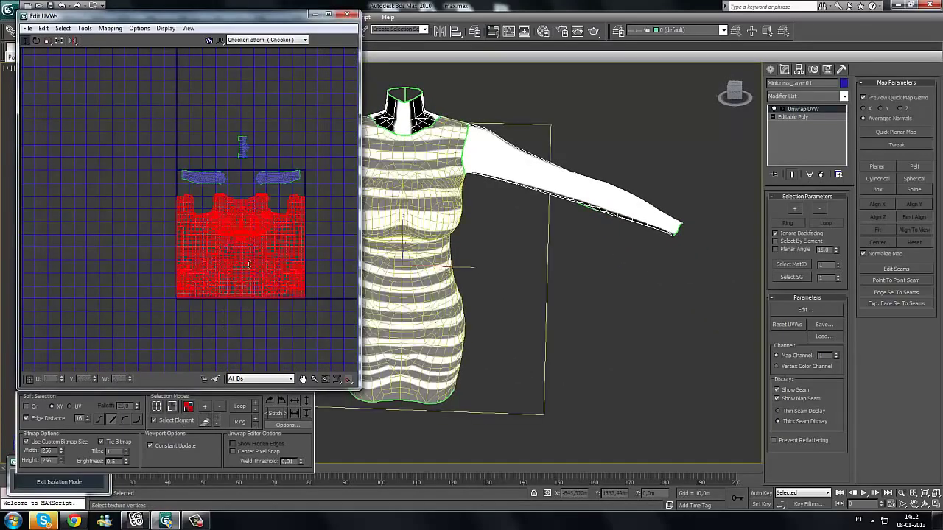
{"action": "mouse_move", "coordinate": [249, 265]}
{"action": "middle_mouse_down"}
{"action": "mouse_move", "coordinate": [232, 258]}
{"action": "mouse_move", "coordinate": [253, 269]}
{"action": "middle_mouse_up"}
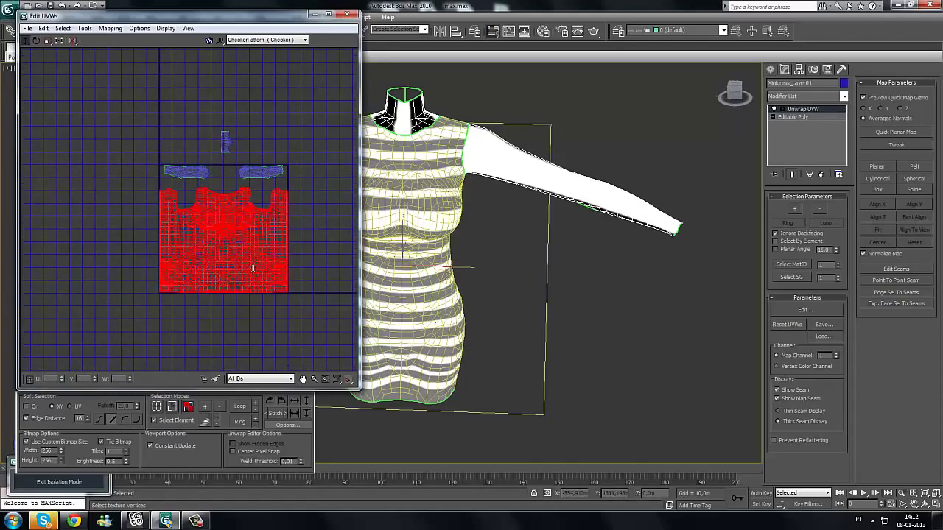
{"action": "left_click", "coordinate": [26, 42]}
{"action": "left_click_drag", "start_coordinate": [219, 251], "coordinate": [225, 183]}
{"action": "left_click_drag", "start_coordinate": [222, 191], "coordinate": [218, 255]}
{"action": "scroll", "coordinate": [290, 317], "scroll_direction": "up", "scroll_amount": 4}
{"action": "middle_click_drag", "start_coordinate": [303, 273], "coordinate": [355, 275]}
{"action": "scroll", "coordinate": [329, 327], "scroll_direction": "down", "scroll_amount": 5}
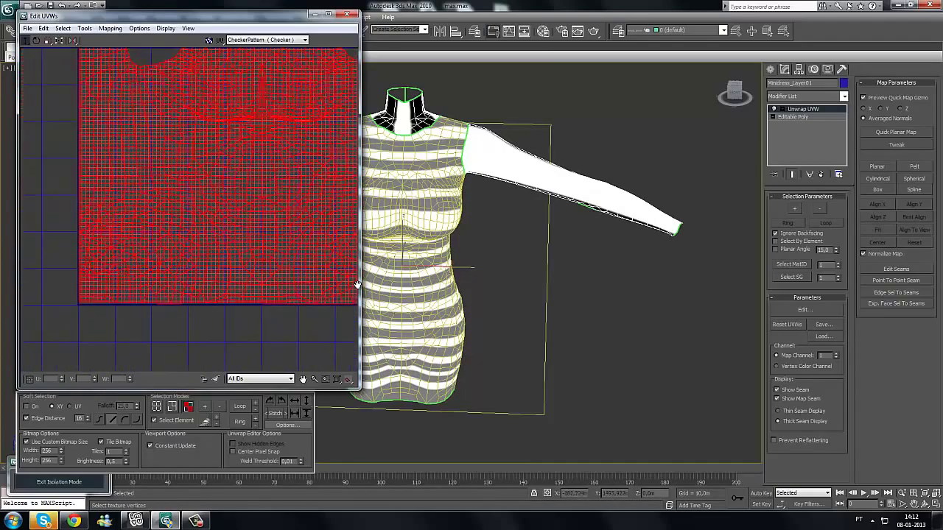
{"action": "middle_click_drag", "start_coordinate": [316, 327], "coordinate": [261, 302]}
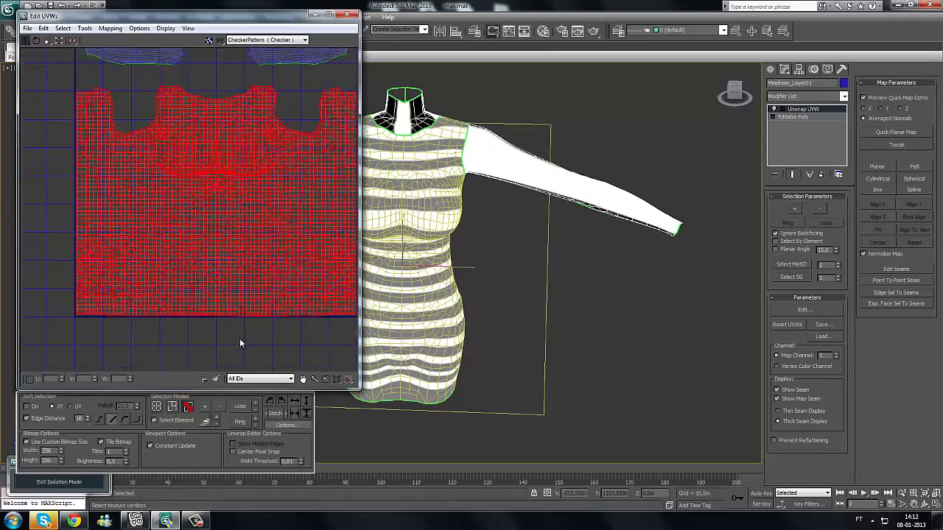
{"action": "left_click", "coordinate": [240, 338]}
Step: Examine the body shell's hem border from side to side in vertex mode, along with the shells above it
{"action": "scroll", "coordinate": [252, 338], "scroll_direction": "up", "scroll_amount": 3}
{"action": "middle_click_drag", "start_coordinate": [252, 337], "coordinate": [222, 326]}
{"action": "scroll", "coordinate": [159, 322], "scroll_direction": "down", "scroll_amount": 3}
{"action": "left_click", "coordinate": [157, 407]}
{"action": "middle_click_drag", "start_coordinate": [309, 338], "coordinate": [242, 331]}
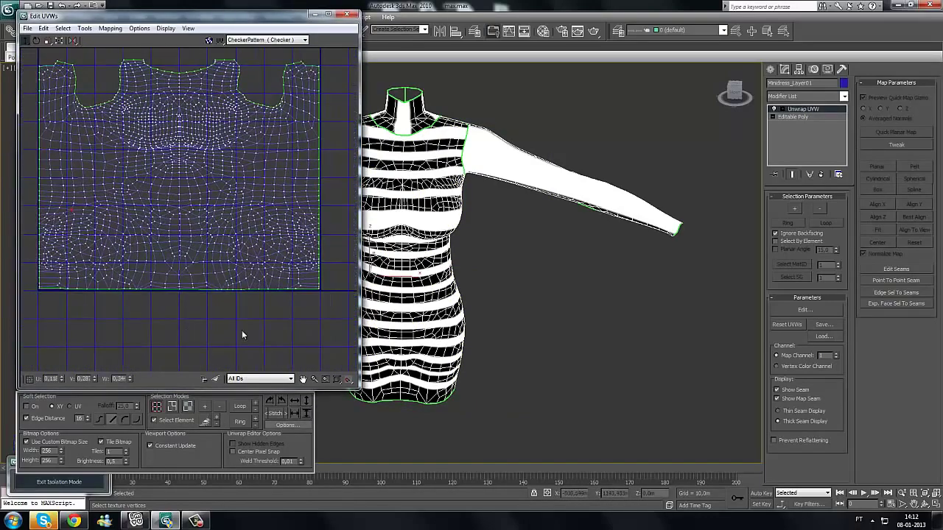
{"action": "scroll", "coordinate": [296, 301], "scroll_direction": "up", "scroll_amount": 2}
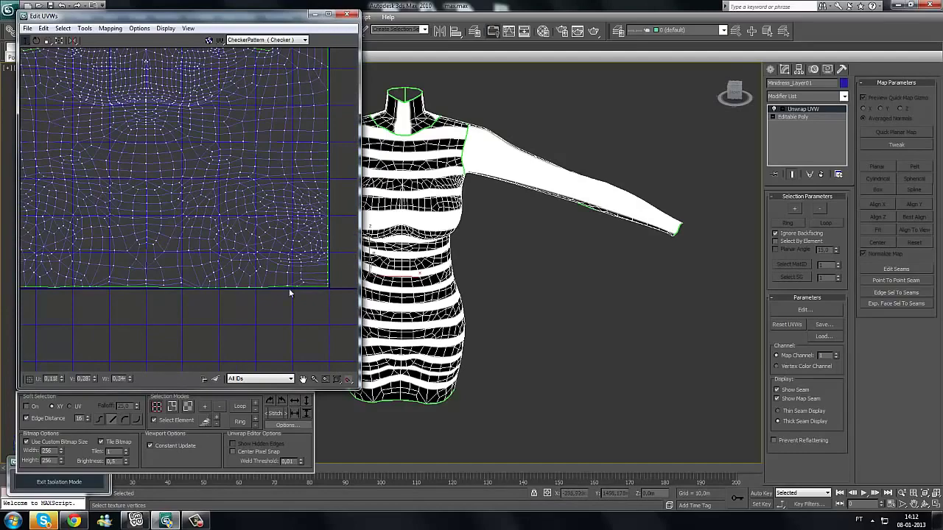
{"action": "middle_click_drag", "start_coordinate": [84, 290], "coordinate": [148, 295]}
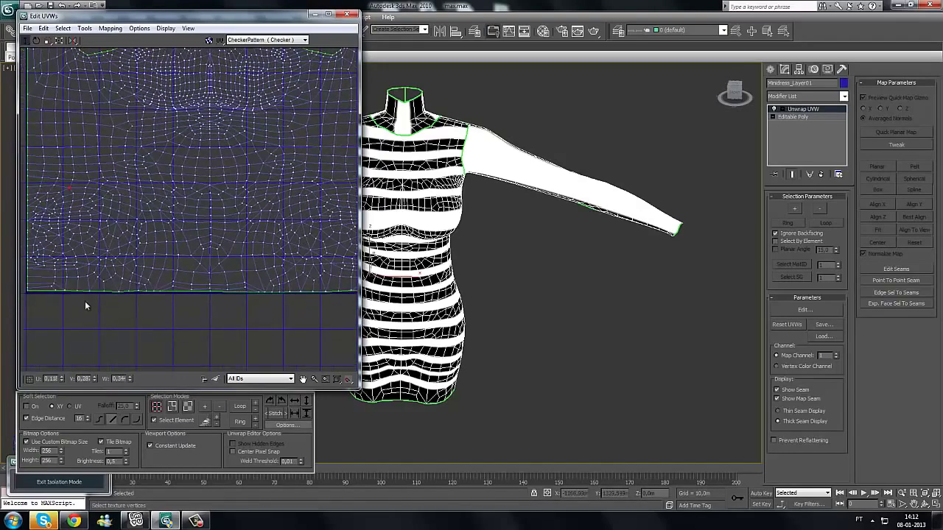
{"action": "middle_click_drag", "start_coordinate": [85, 300], "coordinate": [122, 302]}
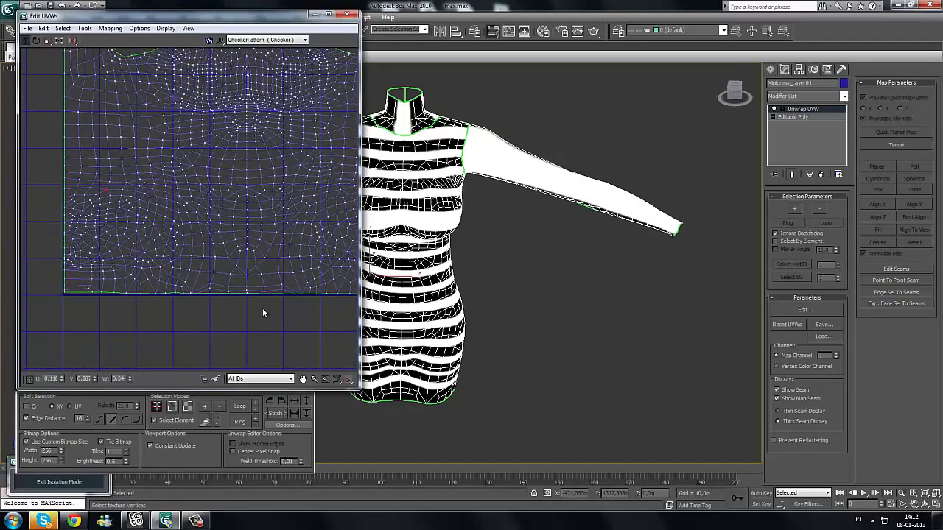
{"action": "middle_click_drag", "start_coordinate": [263, 308], "coordinate": [208, 310]}
{"action": "scroll", "coordinate": [208, 310], "scroll_direction": "down", "scroll_amount": 4}
{"action": "scroll", "coordinate": [210, 317], "scroll_direction": "up", "scroll_amount": 4}
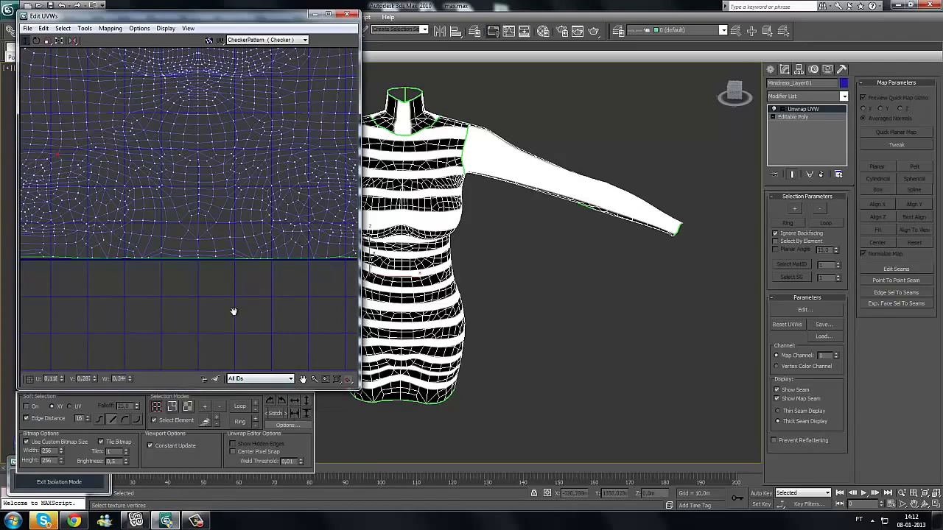
{"action": "scroll", "coordinate": [233, 311], "scroll_direction": "down", "scroll_amount": 4}
{"action": "middle_click_drag", "start_coordinate": [231, 285], "coordinate": [247, 446]}
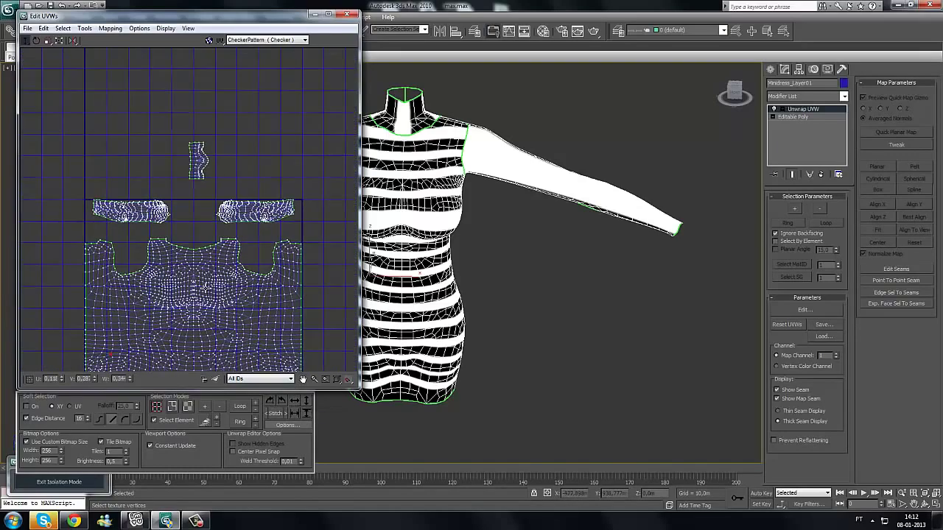
Step: Select the collar shell above the sleeve shells in face mode and activate the Rotate tool
{"action": "left_click", "coordinate": [192, 406]}
{"action": "left_click_drag", "start_coordinate": [228, 132], "coordinate": [198, 217]}
{"action": "left_click", "coordinate": [200, 217]}
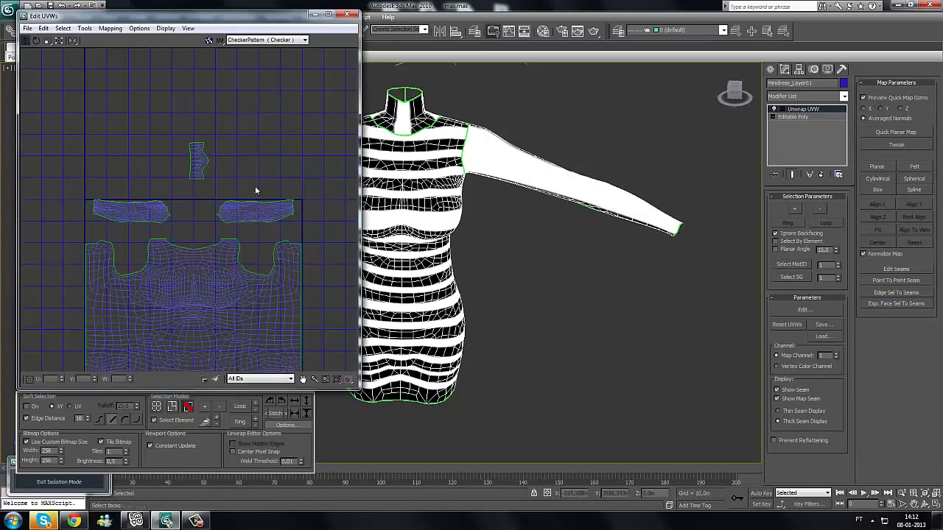
{"action": "middle_click_drag", "start_coordinate": [256, 190], "coordinate": [287, 206]}
{"action": "left_click", "coordinate": [229, 176]}
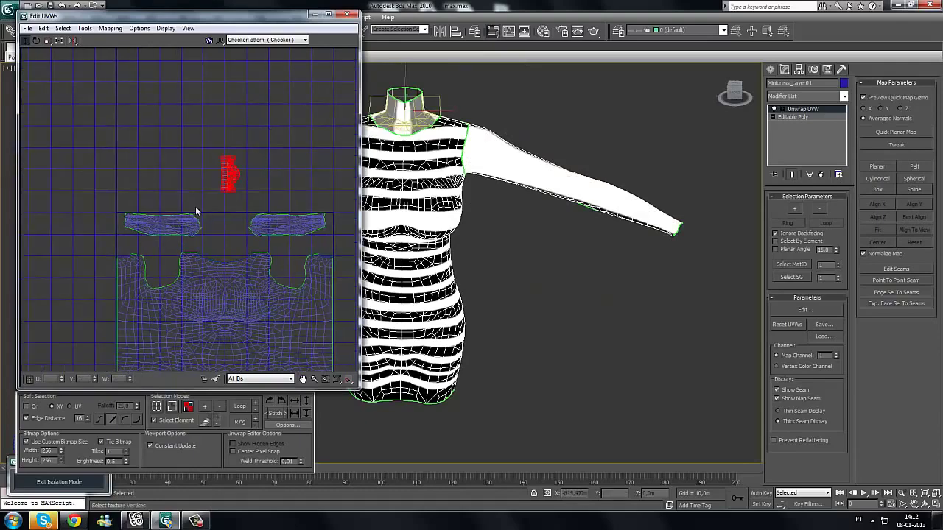
{"action": "left_click", "coordinate": [35, 44]}
Step: Move the Edit UVWs window clear of the main toolbar and set the angle snap increment to 10 degrees
{"action": "middle_click_drag", "start_coordinate": [200, 175], "coordinate": [202, 202]}
{"action": "left_click_drag", "start_coordinate": [251, 12], "coordinate": [251, 66]}
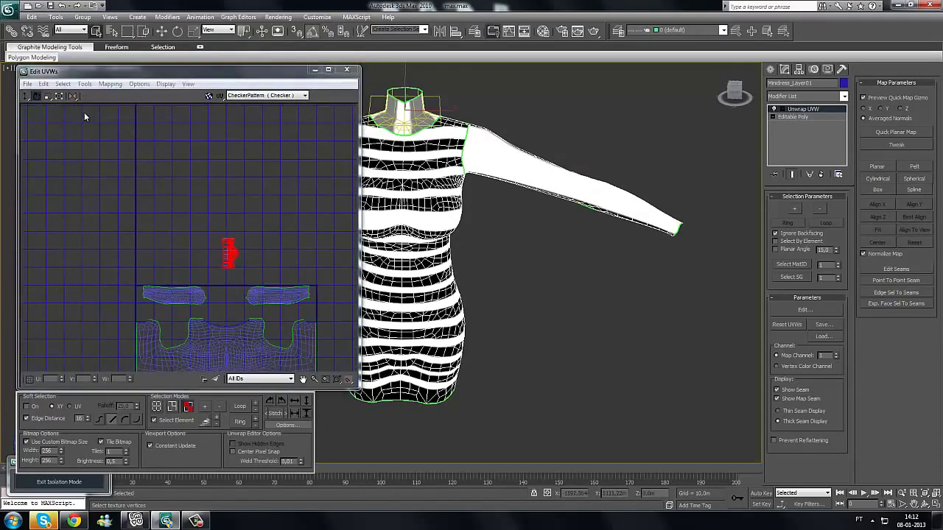
{"action": "right_click", "coordinate": [312, 32]}
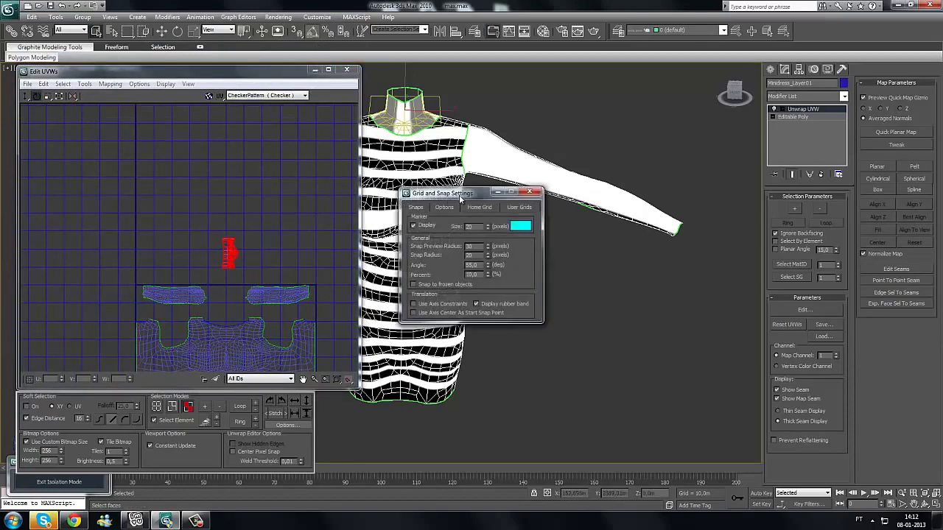
{"action": "type", "text": "10"}
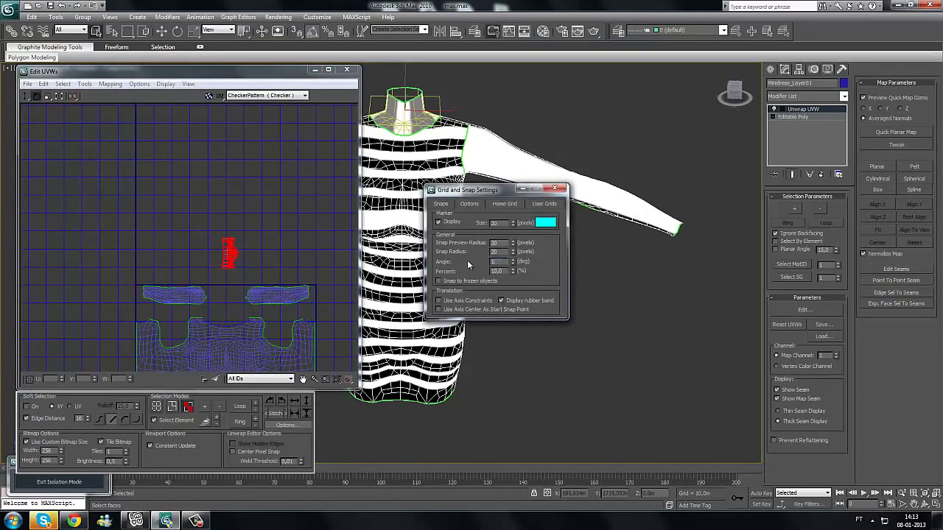
{"action": "key", "text": "Return"}
{"action": "left_click_drag", "start_coordinate": [474, 194], "coordinate": [472, 163]}
{"action": "left_click", "coordinate": [553, 164]}
Step: Rotate the collar shell a quarter turn clockwise so its curved bulge points down
{"action": "scroll", "coordinate": [189, 220], "scroll_direction": "up", "scroll_amount": 2}
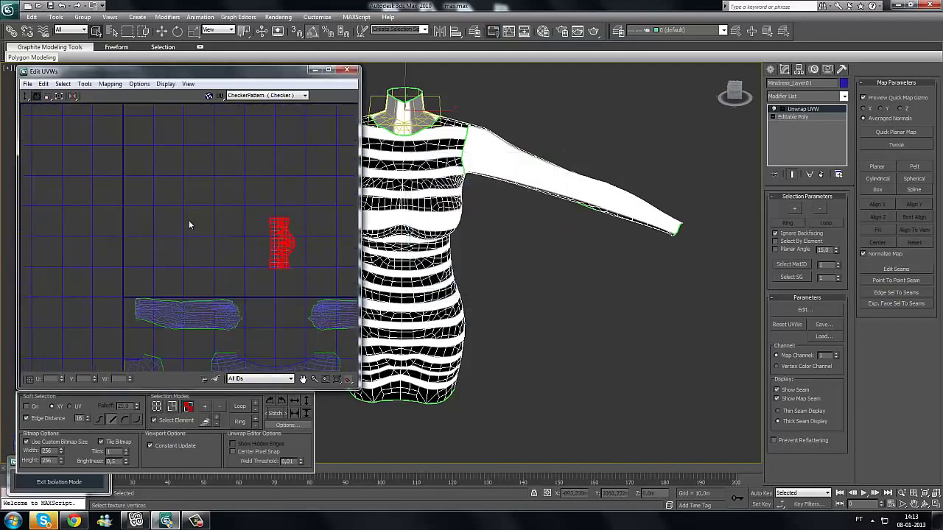
{"action": "middle_click_drag", "start_coordinate": [250, 238], "coordinate": [242, 231]}
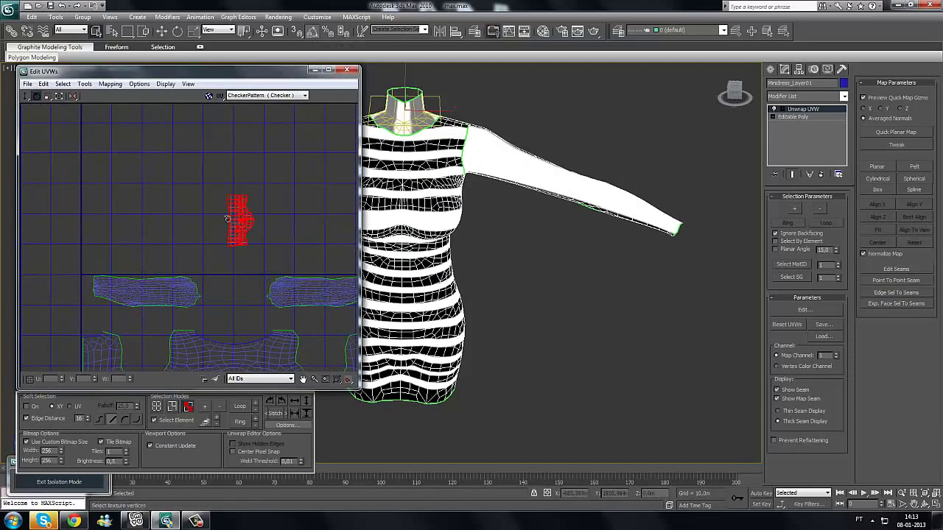
{"action": "left_click_drag", "start_coordinate": [227, 219], "coordinate": [232, 149]}
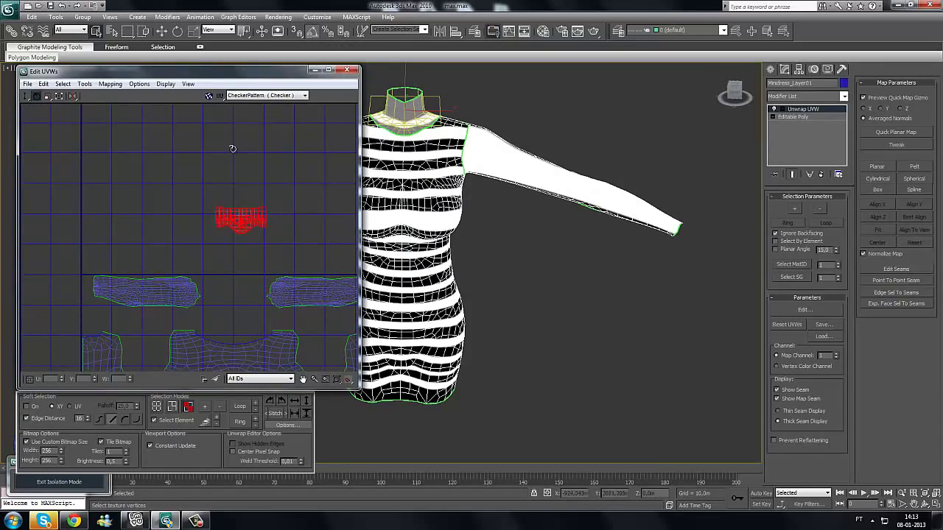
Step: Move the collar shell down between the sleeve shells and centre it horizontally just above the body shell's neckline
{"action": "left_click", "coordinate": [26, 97]}
{"action": "middle_click_drag", "start_coordinate": [228, 222], "coordinate": [237, 185]}
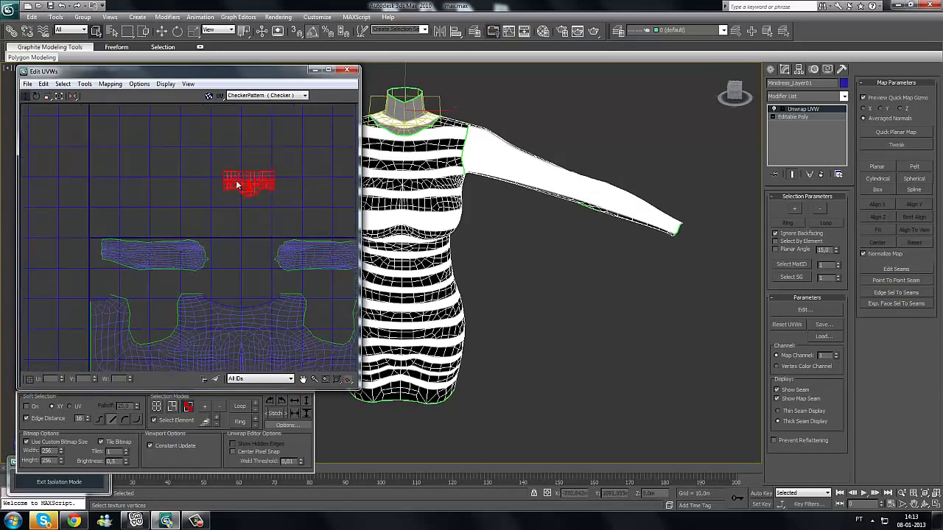
{"action": "left_click_drag", "start_coordinate": [237, 230], "coordinate": [237, 289]}
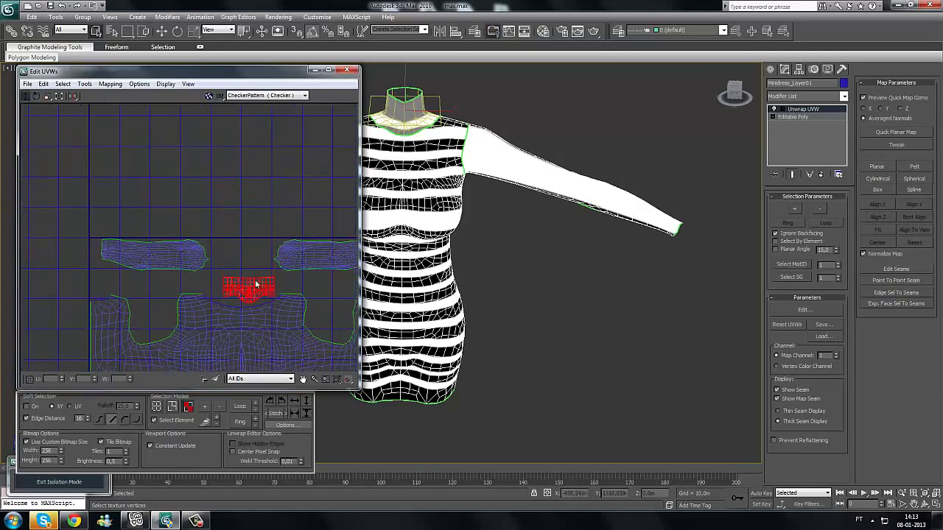
{"action": "scroll", "coordinate": [255, 296], "scroll_direction": "up", "scroll_amount": 3}
{"action": "middle_click_drag", "start_coordinate": [254, 297], "coordinate": [219, 264]}
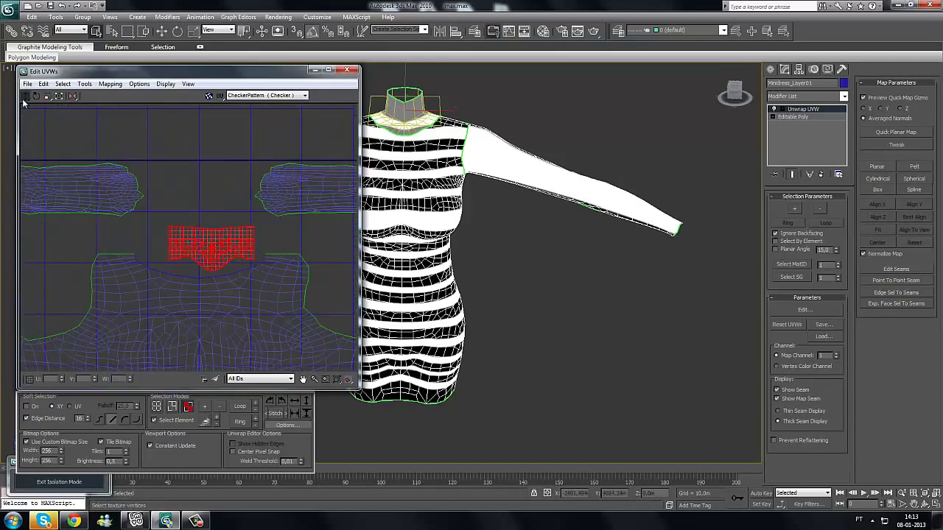
{"action": "left_click_drag", "start_coordinate": [25, 97], "coordinate": [27, 129]}
{"action": "left_click_drag", "start_coordinate": [212, 247], "coordinate": [198, 247]}
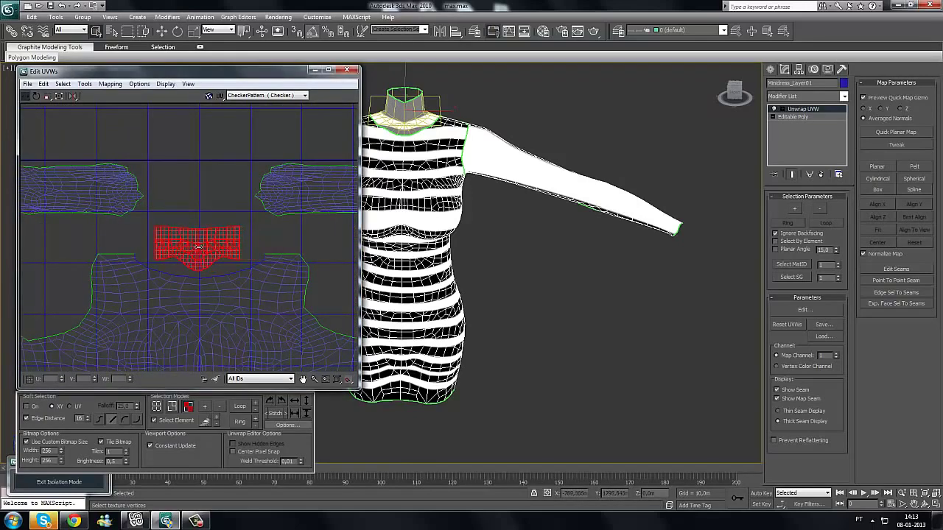
{"action": "scroll", "coordinate": [204, 247], "scroll_direction": "up", "scroll_amount": 2}
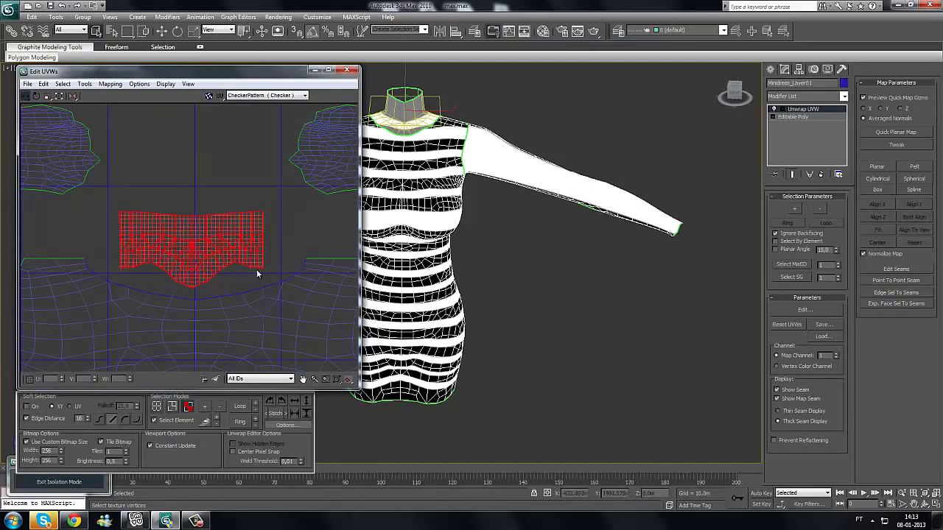
{"action": "scroll", "coordinate": [188, 302], "scroll_direction": "down", "scroll_amount": 2}
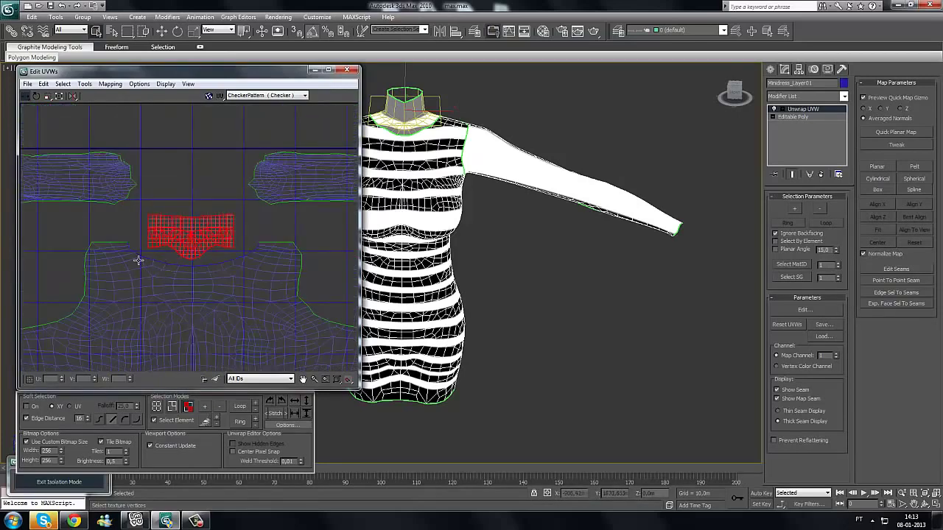
Step: Set the custom bitmap width of the UV editor to 512
{"action": "scroll", "coordinate": [231, 309], "scroll_direction": "down", "scroll_amount": 2}
{"action": "left_click_drag", "start_coordinate": [54, 450], "coordinate": [30, 451]}
{"action": "type", "text": "512"}
{"action": "key", "text": "Return"}
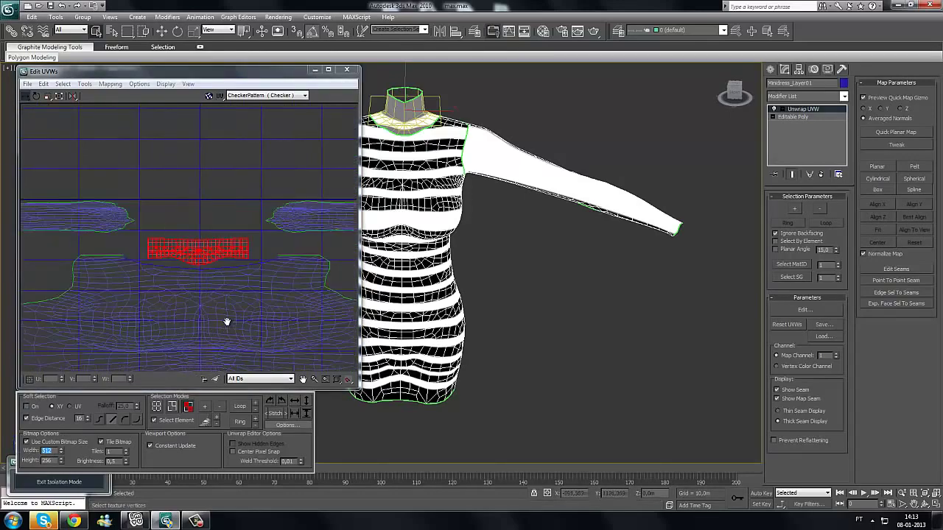
Step: Examine the widened UV layout from side to side, checking the body shell's edges, the sleeve shells and the collar shell
{"action": "middle_click_drag", "start_coordinate": [227, 322], "coordinate": [210, 302]}
{"action": "scroll", "coordinate": [210, 303], "scroll_direction": "down", "scroll_amount": 4}
{"action": "scroll", "coordinate": [181, 347], "scroll_direction": "up", "scroll_amount": 2}
{"action": "middle_click_drag", "start_coordinate": [181, 347], "coordinate": [12, 308]}
{"action": "scroll", "coordinate": [198, 302], "scroll_direction": "up", "scroll_amount": 1}
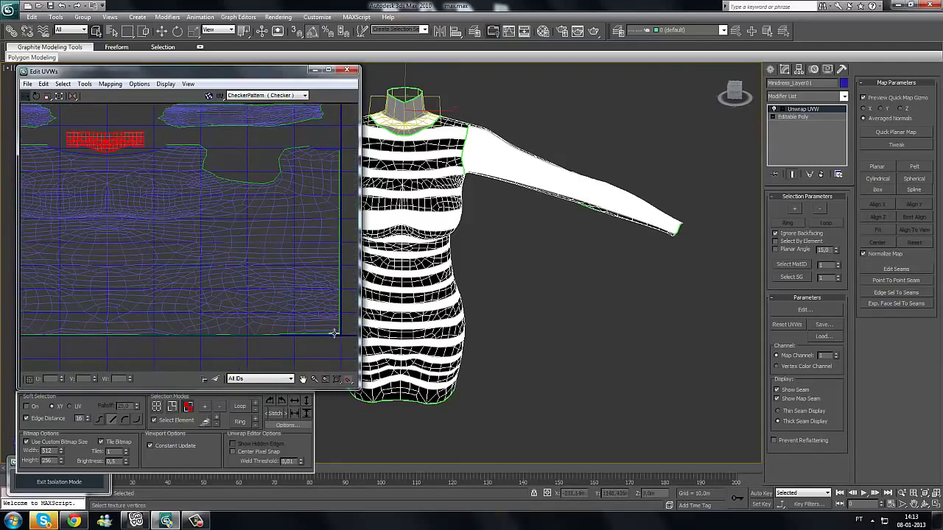
{"action": "scroll", "coordinate": [332, 332], "scroll_direction": "up", "scroll_amount": 2}
{"action": "middle_click_drag", "start_coordinate": [224, 152], "coordinate": [255, 288]}
{"action": "scroll", "coordinate": [189, 287], "scroll_direction": "down", "scroll_amount": 1}
{"action": "middle_click_drag", "start_coordinate": [184, 288], "coordinate": [168, 294]}
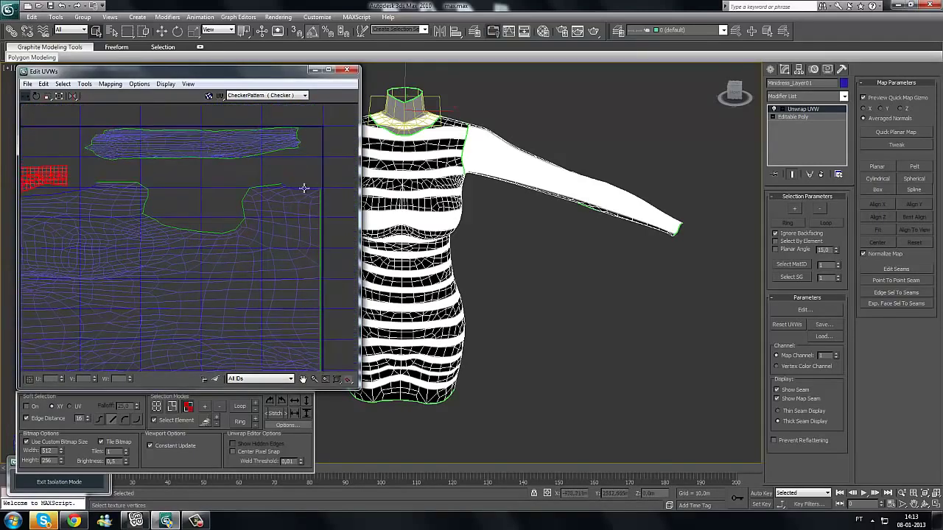
{"action": "middle_click_drag", "start_coordinate": [150, 218], "coordinate": [287, 235]}
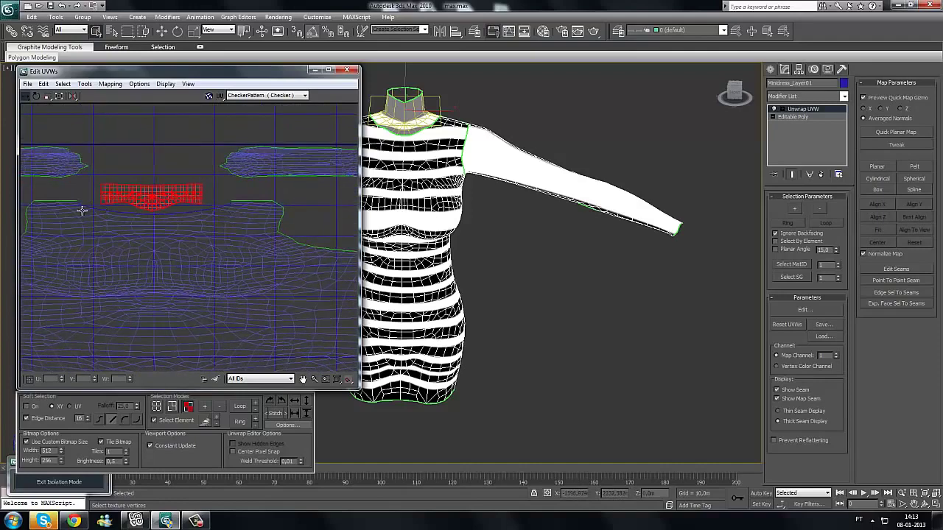
{"action": "middle_click_drag", "start_coordinate": [82, 208], "coordinate": [257, 219]}
{"action": "middle_click_drag", "start_coordinate": [62, 219], "coordinate": [85, 220]}
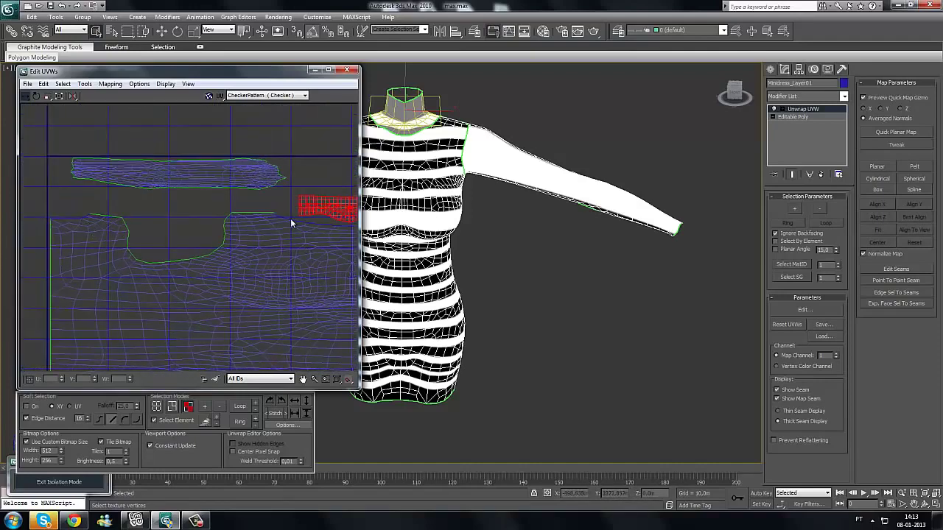
{"action": "middle_click_drag", "start_coordinate": [290, 218], "coordinate": [254, 228]}
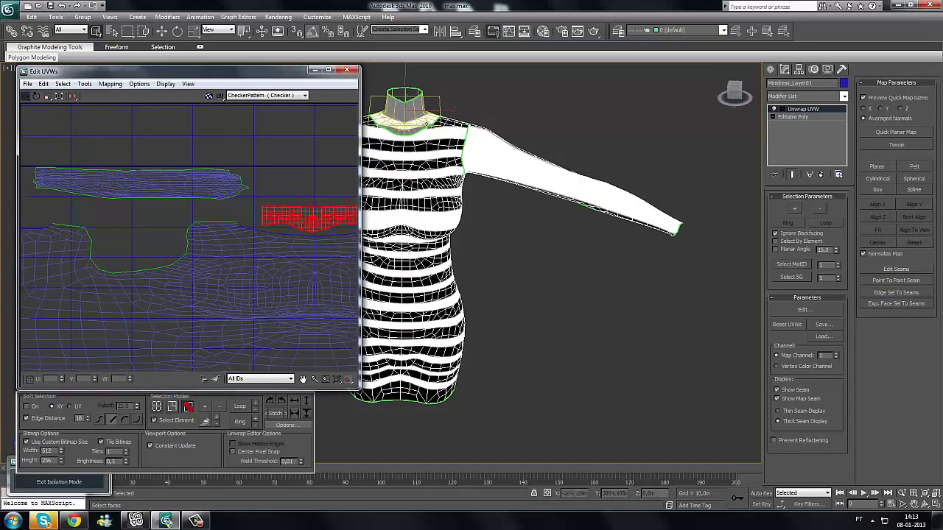
{"action": "middle_click_drag", "start_coordinate": [210, 290], "coordinate": [163, 284]}
Step: Open the custom bitmap width value for editing
{"action": "double_click", "coordinate": [49, 452]}
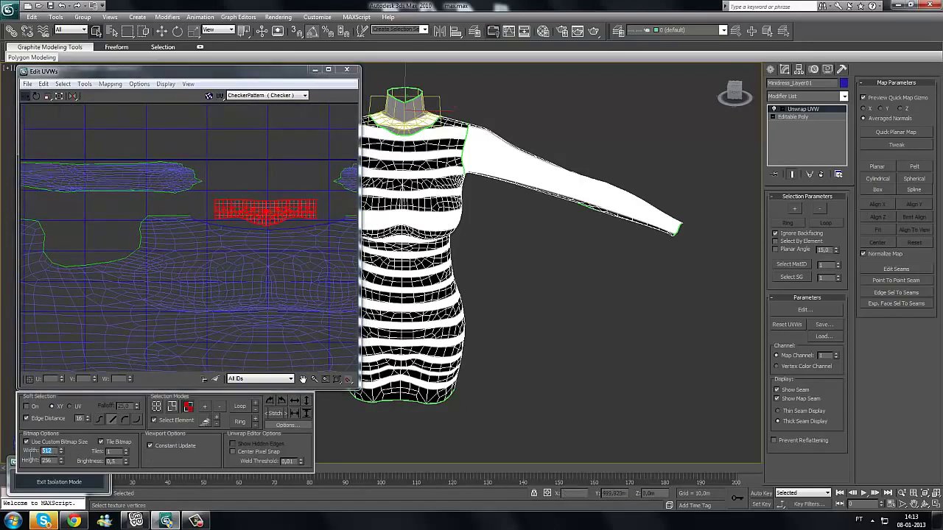
Step: Set the custom bitmap width to 256
{"action": "type", "text": "256"}
{"action": "key", "text": "Return"}
{"action": "middle_click_drag", "start_coordinate": [311, 189], "coordinate": [262, 257]}
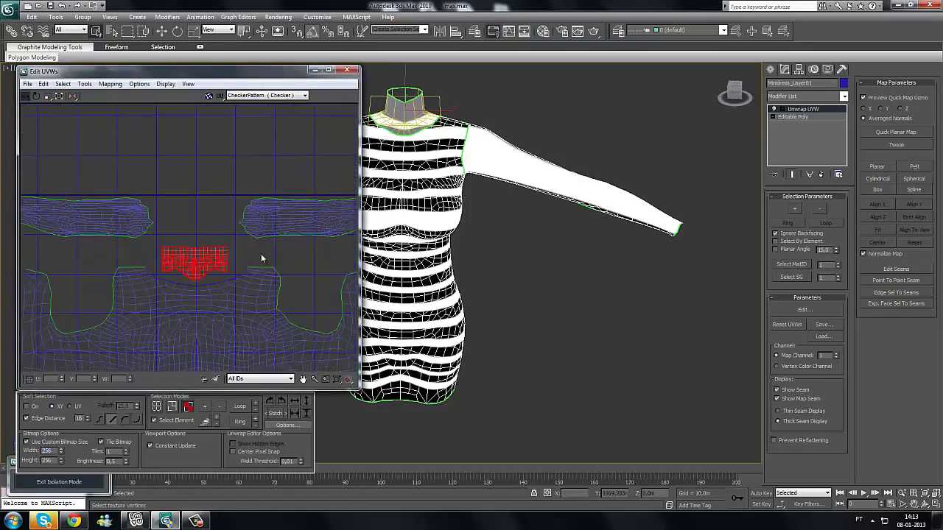
Step: Deselect and reselect the whole collar UV shell, and maximize the UV editor window
{"action": "left_click", "coordinate": [206, 229]}
{"action": "middle_click_drag", "start_coordinate": [205, 260], "coordinate": [249, 257]}
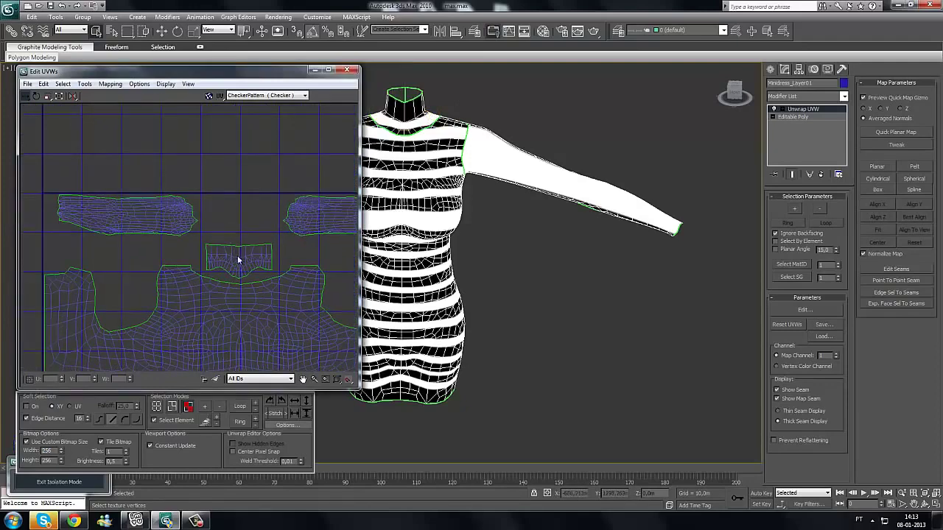
{"action": "left_click", "coordinate": [237, 255]}
{"action": "middle_click_drag", "start_coordinate": [267, 293], "coordinate": [171, 299]}
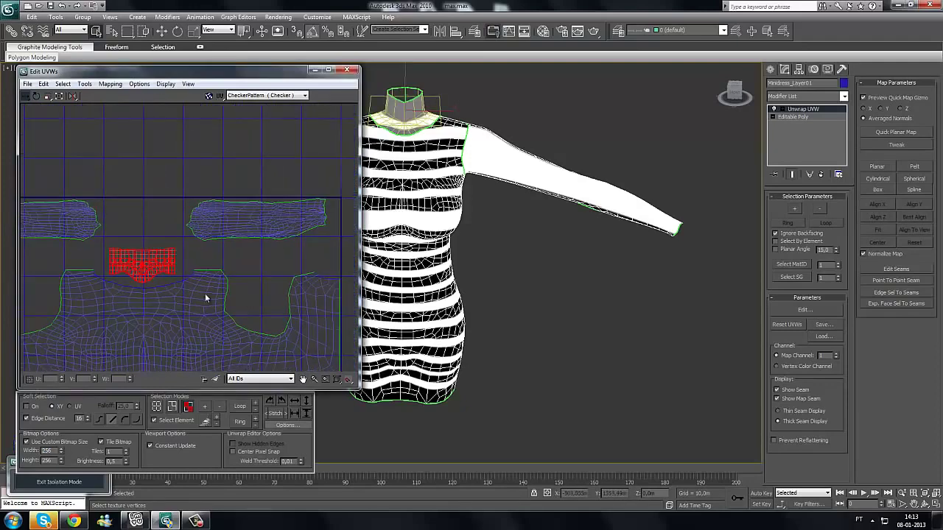
{"action": "middle_click_drag", "start_coordinate": [232, 303], "coordinate": [314, 305]}
{"action": "middle_click_drag", "start_coordinate": [339, 270], "coordinate": [295, 270]}
{"action": "left_click", "coordinate": [328, 70]}
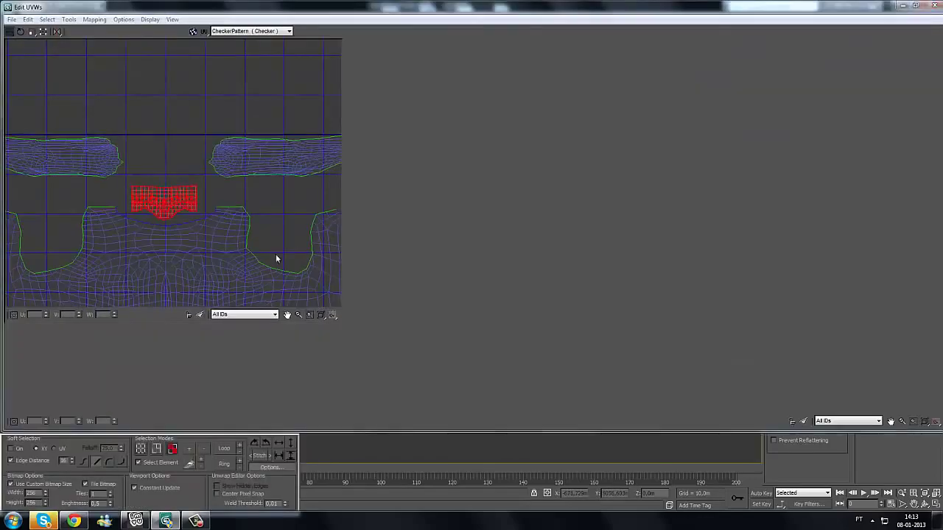
{"action": "middle_click_drag", "start_coordinate": [393, 282], "coordinate": [325, 251]}
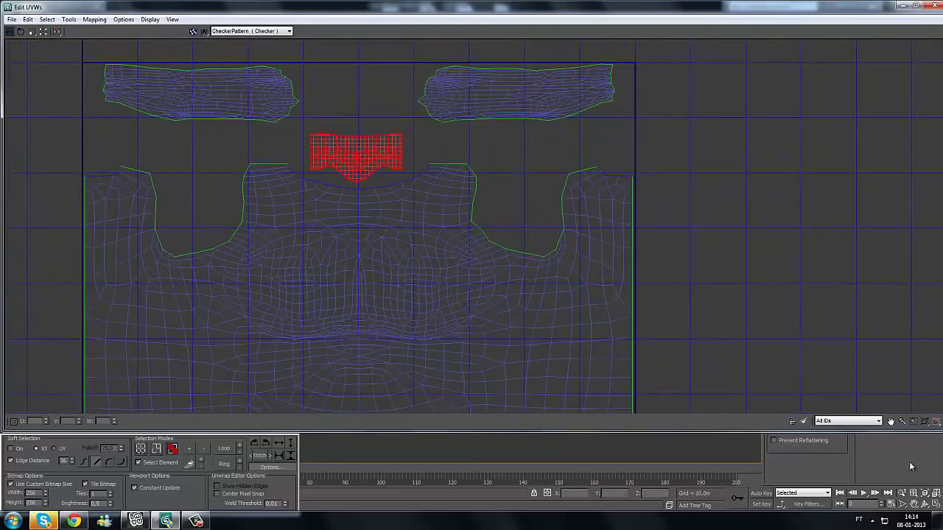
Step: Turn off whole-element selection and clear the face selection on the collar shell
{"action": "left_click", "coordinate": [890, 421]}
{"action": "left_click_drag", "start_coordinate": [449, 283], "coordinate": [323, 218]}
{"action": "left_click", "coordinate": [9, 32]}
{"action": "middle_click_drag", "start_coordinate": [260, 189], "coordinate": [238, 218]}
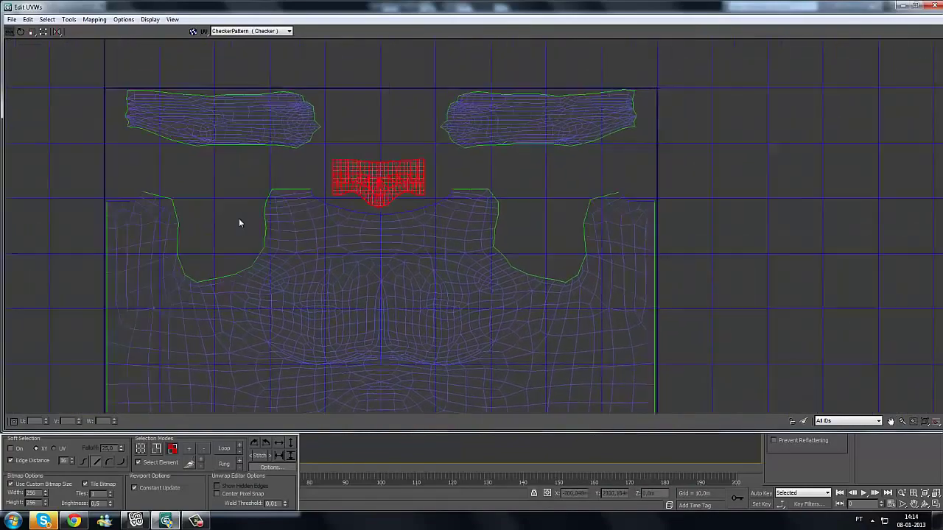
{"action": "scroll", "coordinate": [389, 234], "scroll_direction": "up", "scroll_amount": 3}
{"action": "scroll", "coordinate": [372, 262], "scroll_direction": "up", "scroll_amount": 2}
{"action": "scroll", "coordinate": [368, 254], "scroll_direction": "up", "scroll_amount": 1}
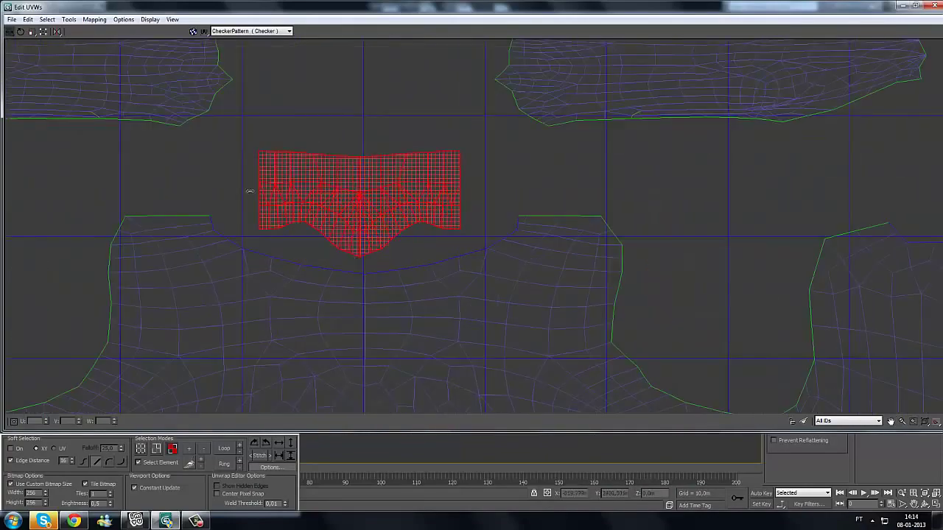
{"action": "left_click", "coordinate": [138, 463]}
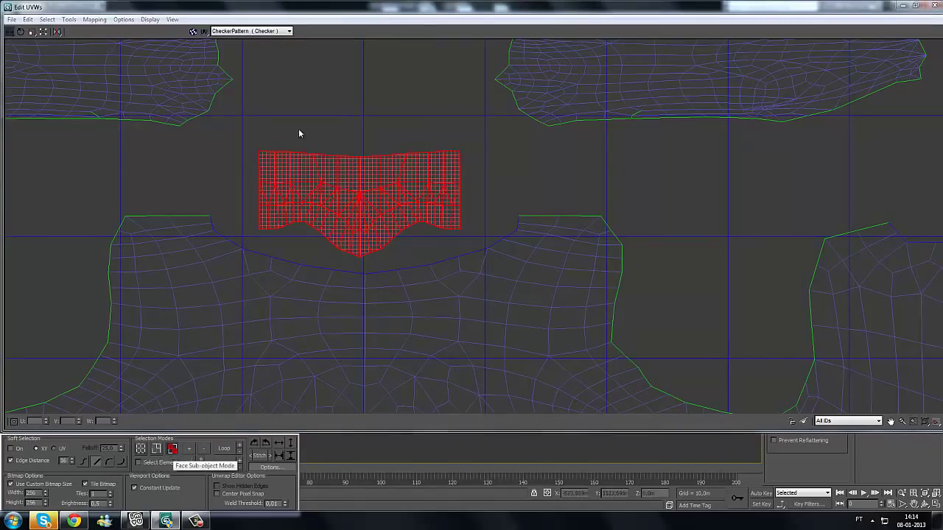
{"action": "left_click_drag", "start_coordinate": [274, 133], "coordinate": [245, 230]}
{"action": "left_click", "coordinate": [235, 186]}
{"action": "scroll", "coordinate": [412, 201], "scroll_direction": "down", "scroll_amount": 1}
{"action": "middle_click_drag", "start_coordinate": [233, 179], "coordinate": [501, 202]}
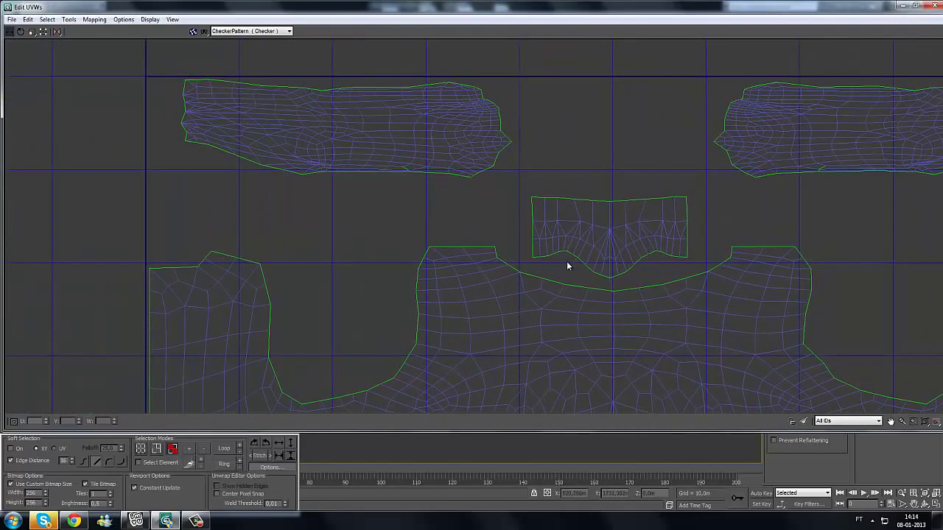
Step: Try selecting the column of faces along the collar shell's left end
{"action": "left_click_drag", "start_coordinate": [556, 184], "coordinate": [523, 270]}
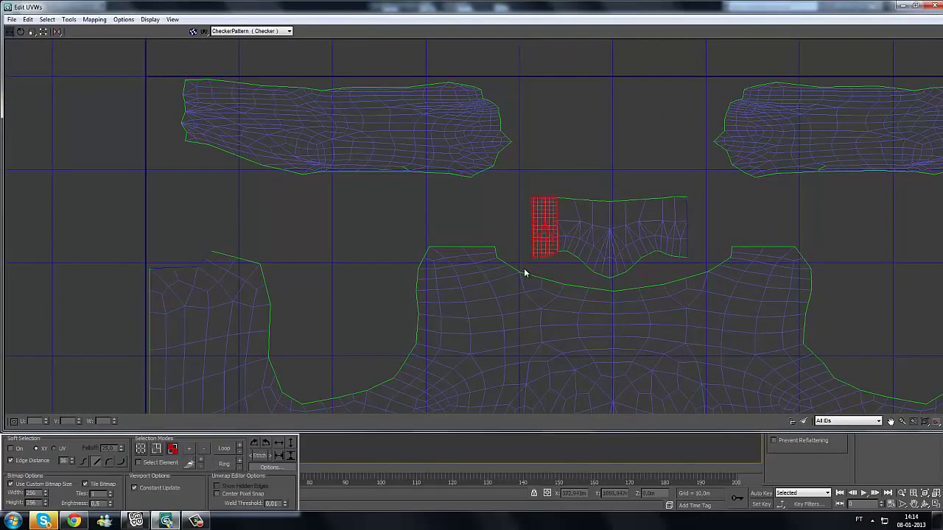
{"action": "scroll", "coordinate": [442, 250], "scroll_direction": "up", "scroll_amount": 4}
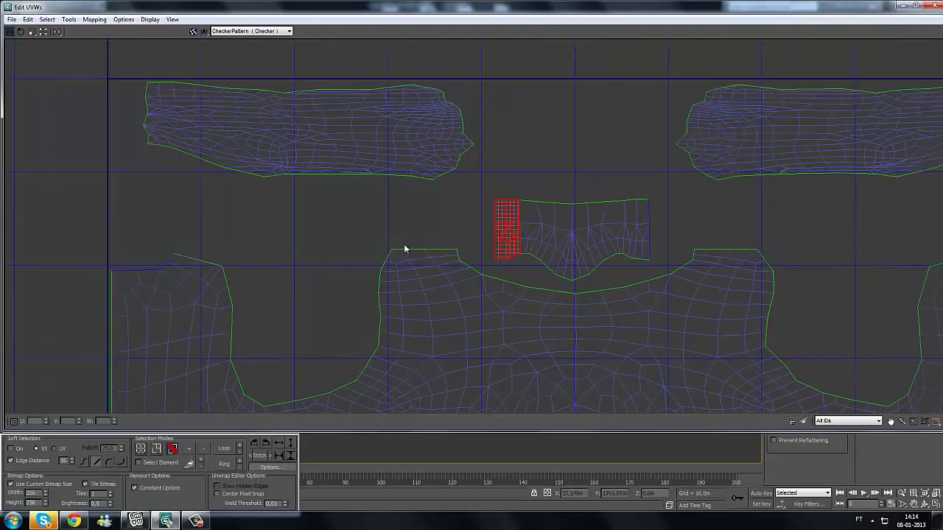
{"action": "scroll", "coordinate": [462, 263], "scroll_direction": "up", "scroll_amount": 2}
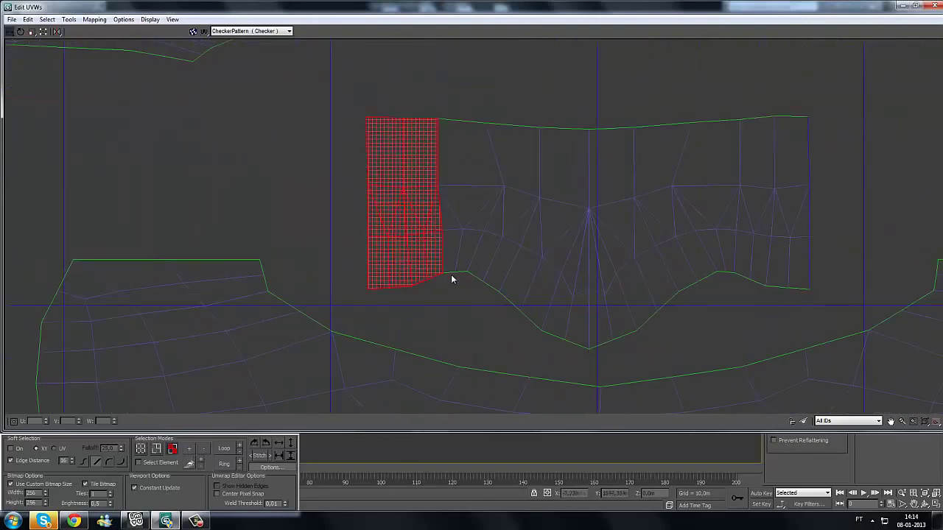
{"action": "left_click", "coordinate": [445, 118]}
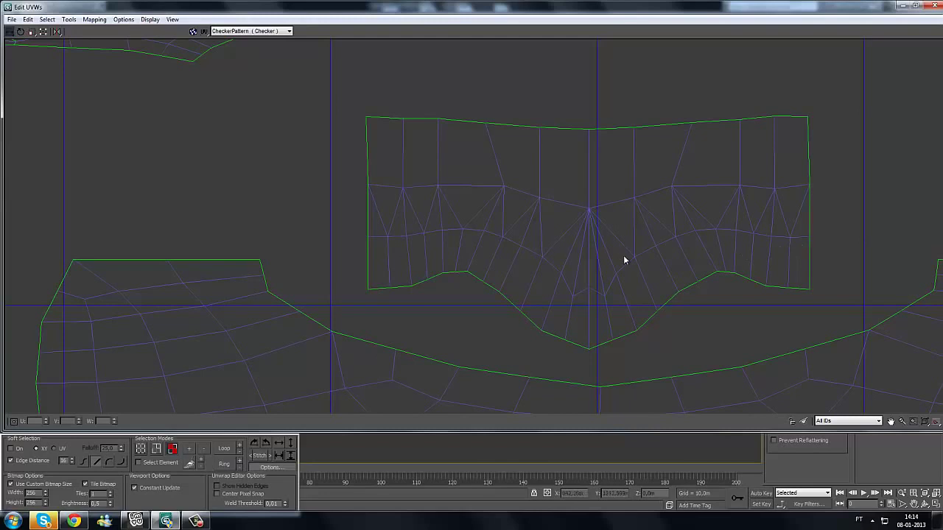
{"action": "left_click_drag", "start_coordinate": [416, 271], "coordinate": [407, 125]}
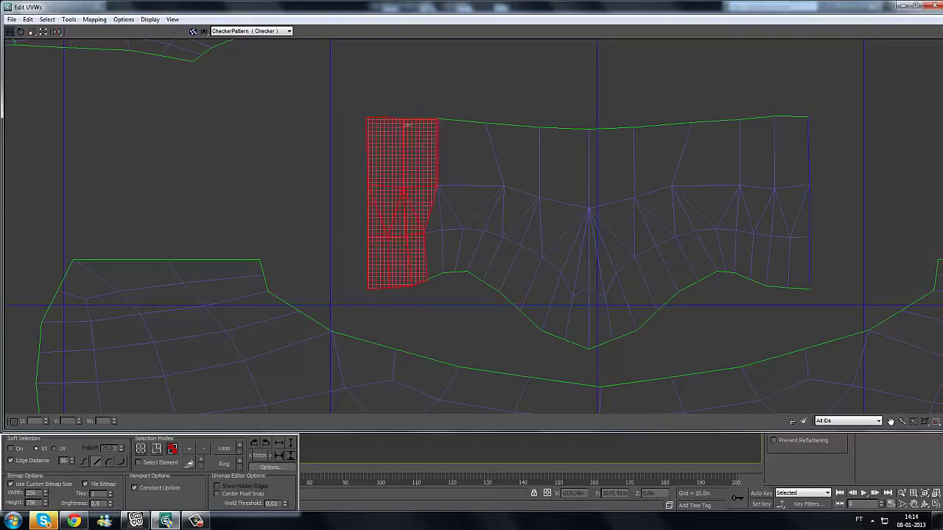
{"action": "left_click_drag", "start_coordinate": [429, 229], "coordinate": [354, 318]}
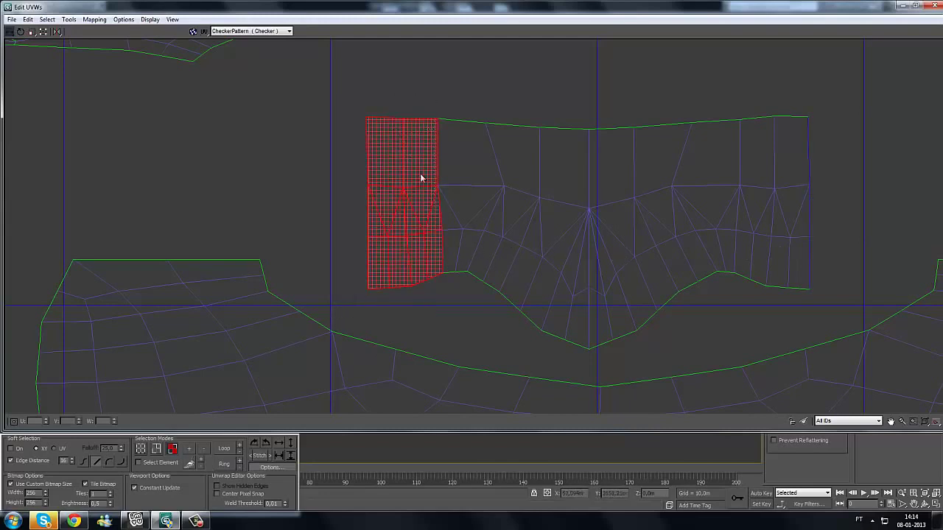
{"action": "scroll", "coordinate": [386, 227], "scroll_direction": "down", "scroll_amount": 5}
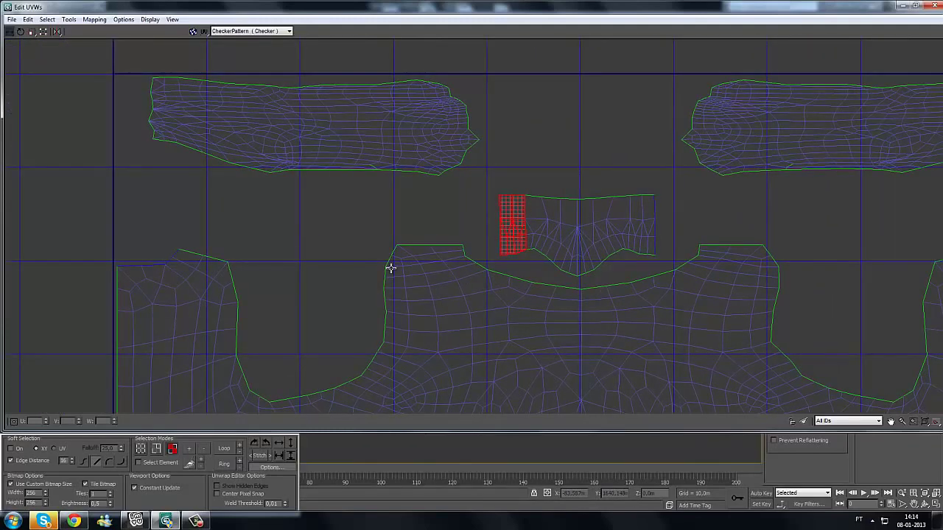
{"action": "middle_click_drag", "start_coordinate": [412, 230], "coordinate": [360, 245]}
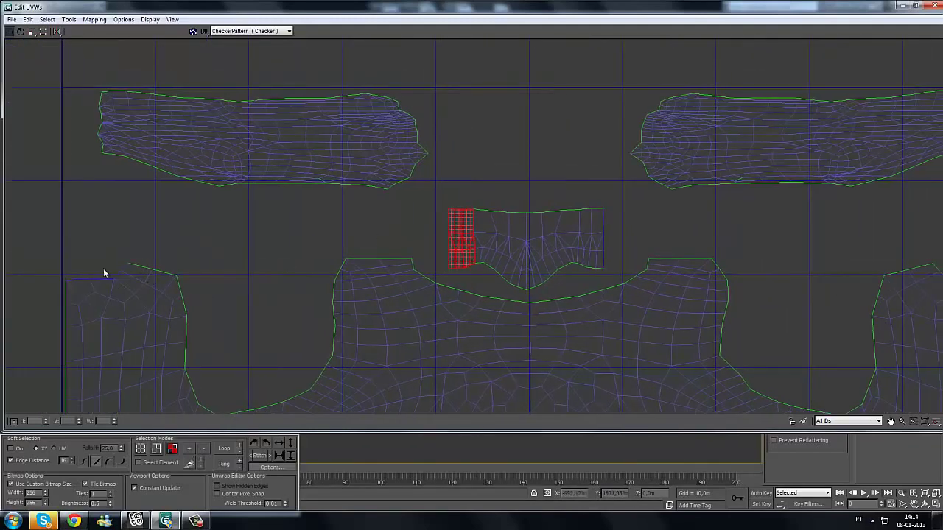
{"action": "left_click", "coordinate": [478, 255]}
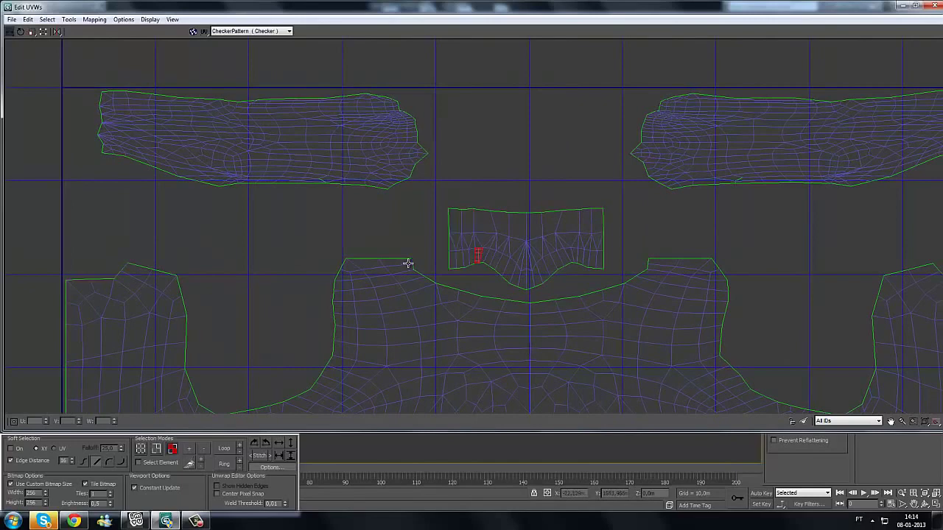
{"action": "scroll", "coordinate": [498, 292], "scroll_direction": "up", "scroll_amount": 2}
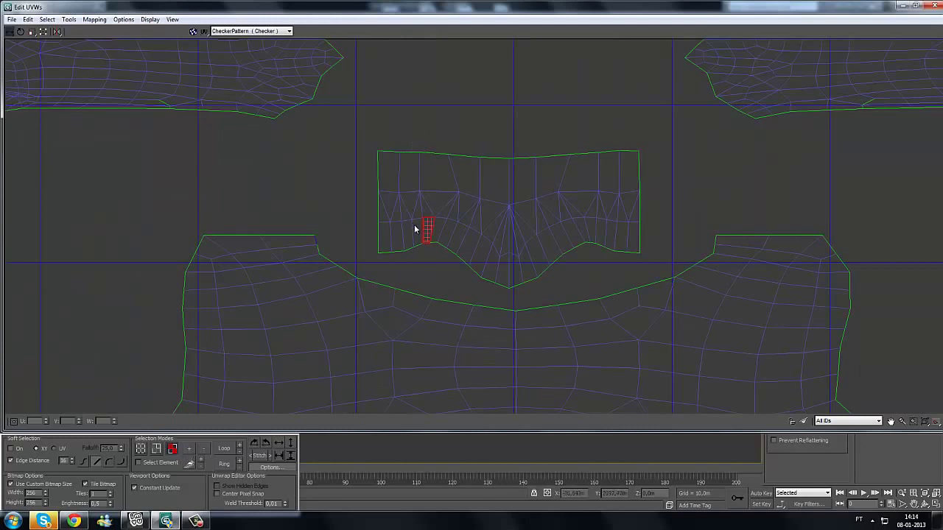
{"action": "left_click_drag", "start_coordinate": [345, 276], "coordinate": [424, 154]}
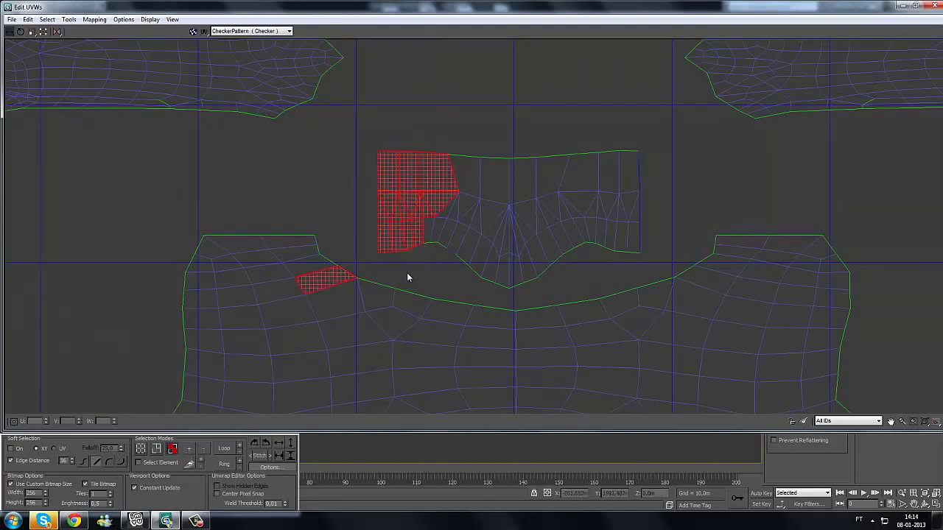
{"action": "left_click", "coordinate": [425, 140]}
Step: Select the full-height strip of faces at the collar shell's left end, including the missing lower face
{"action": "left_click_drag", "start_coordinate": [367, 264], "coordinate": [421, 136]}
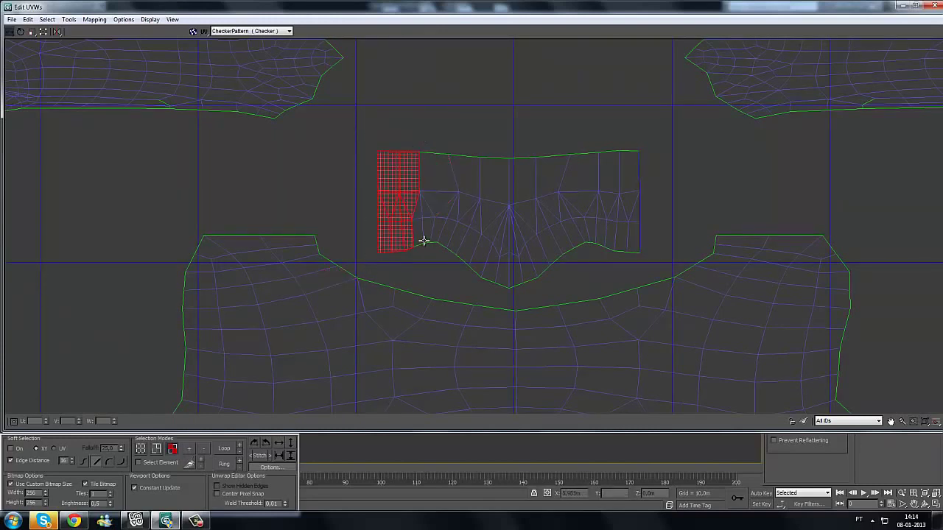
{"action": "left_click", "coordinate": [501, 219], "text": "ctrl"}
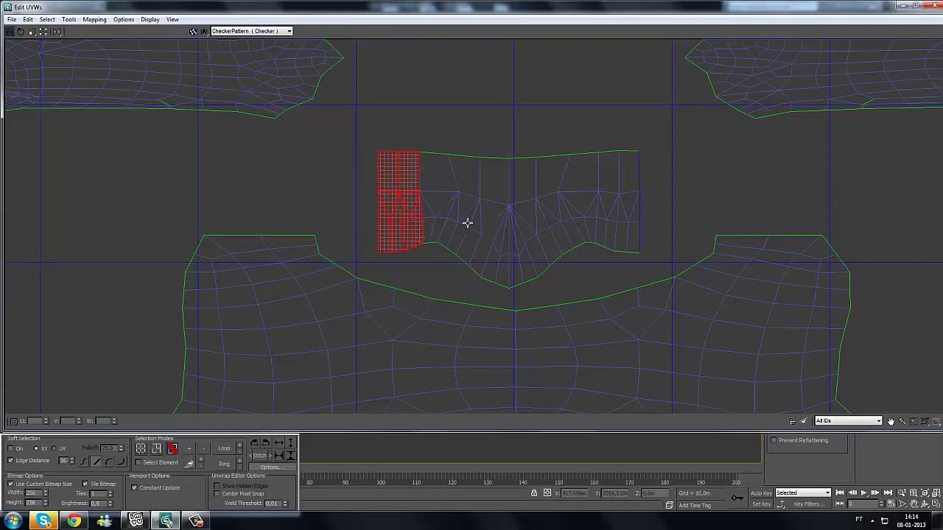
{"action": "scroll", "coordinate": [467, 223], "scroll_direction": "up", "scroll_amount": 3}
{"action": "middle_click_drag", "start_coordinate": [470, 272], "coordinate": [474, 302]}
{"action": "scroll", "coordinate": [471, 227], "scroll_direction": "down", "scroll_amount": 2}
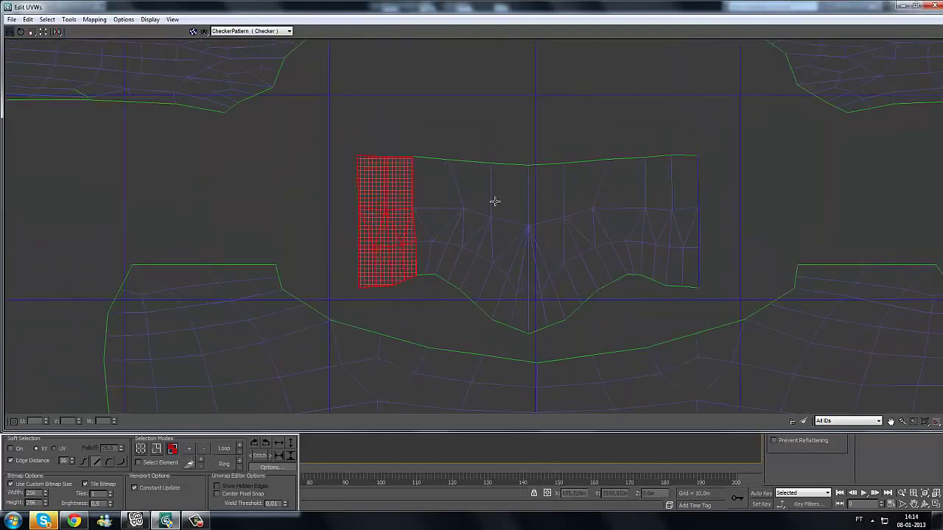
{"action": "scroll", "coordinate": [494, 206], "scroll_direction": "up", "scroll_amount": 2}
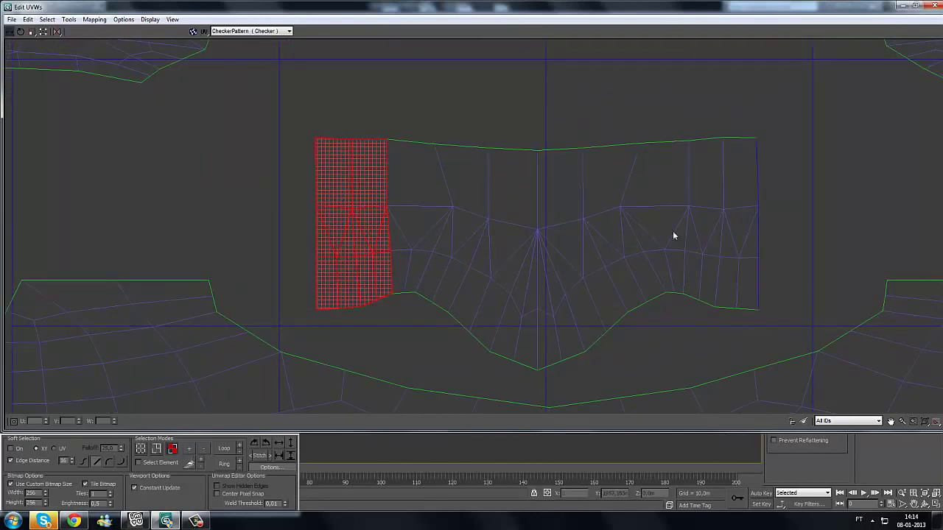
{"action": "scroll", "coordinate": [507, 232], "scroll_direction": "down", "scroll_amount": 2}
{"action": "scroll", "coordinate": [463, 238], "scroll_direction": "up", "scroll_amount": 2}
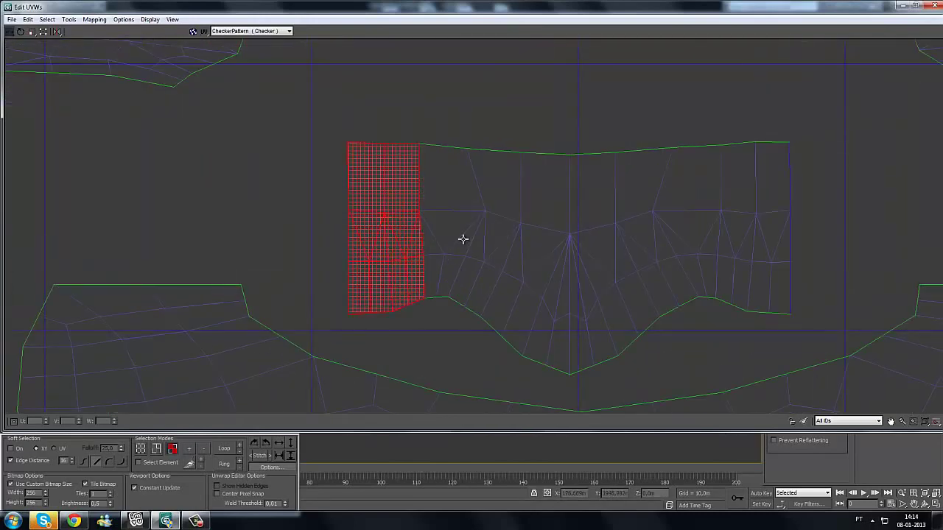
Step: Break the selected left strip of faces off the collar shell
{"action": "right_click", "coordinate": [370, 205]}
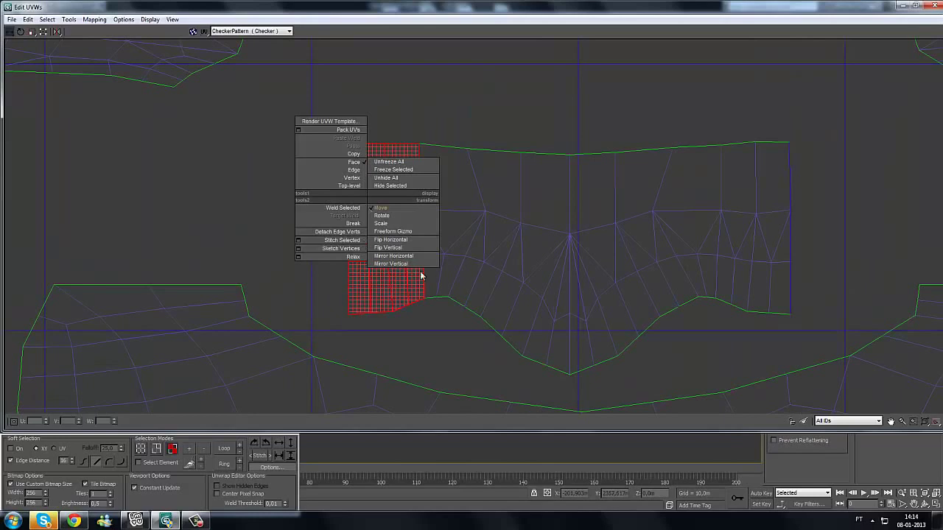
{"action": "left_click", "coordinate": [353, 224]}
{"action": "left_click_drag", "start_coordinate": [370, 229], "coordinate": [340, 237]}
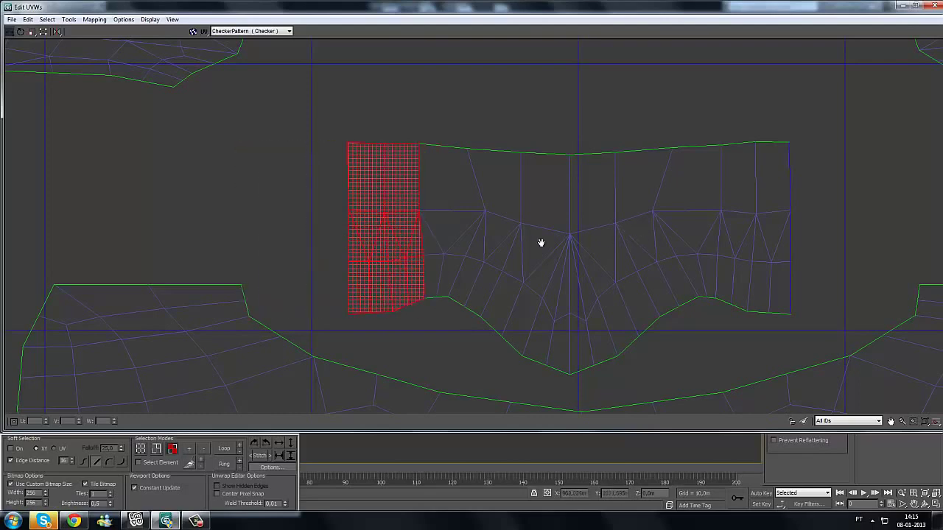
{"action": "middle_click_drag", "start_coordinate": [541, 242], "coordinate": [573, 241]}
{"action": "scroll", "coordinate": [572, 240], "scroll_direction": "down", "scroll_amount": 5}
{"action": "middle_click_drag", "start_coordinate": [451, 245], "coordinate": [506, 249]}
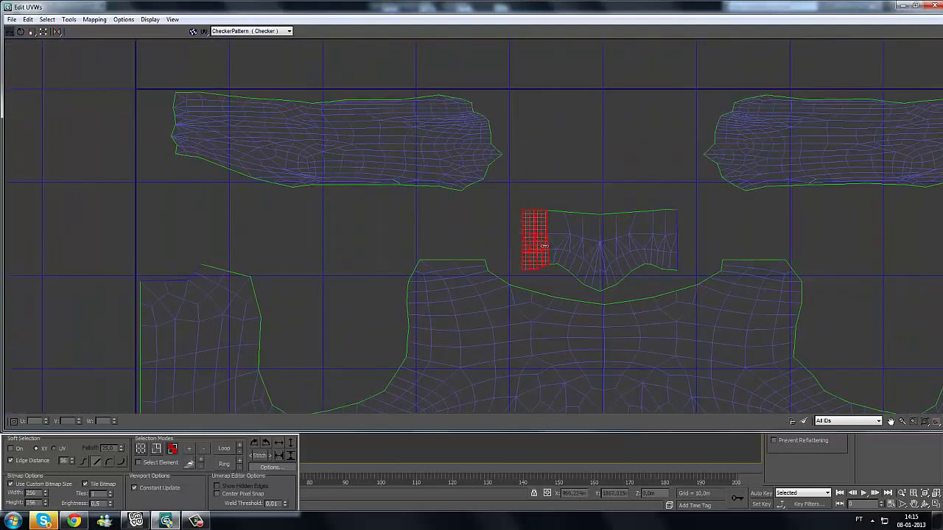
Step: Move the detached collar strip horizontally to just above the left back panel's outer edge
{"action": "left_click_drag", "start_coordinate": [438, 244], "coordinate": [157, 235]}
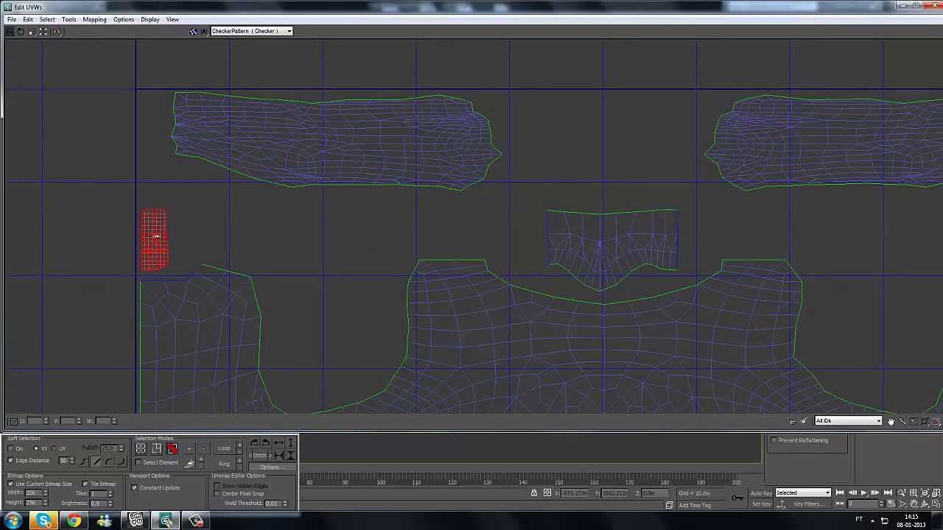
{"action": "left_click", "coordinate": [9, 32]}
{"action": "mouse_move", "coordinate": [146, 238]}
{"action": "left_mouse_down"}
{"action": "mouse_move", "coordinate": [330, 257]}
{"action": "mouse_move", "coordinate": [410, 257]}
{"action": "mouse_move", "coordinate": [156, 252]}
{"action": "mouse_move", "coordinate": [537, 240]}
{"action": "mouse_move", "coordinate": [242, 242]}
{"action": "mouse_move", "coordinate": [526, 255]}
{"action": "mouse_move", "coordinate": [211, 233]}
{"action": "mouse_move", "coordinate": [150, 238]}
{"action": "left_mouse_up"}
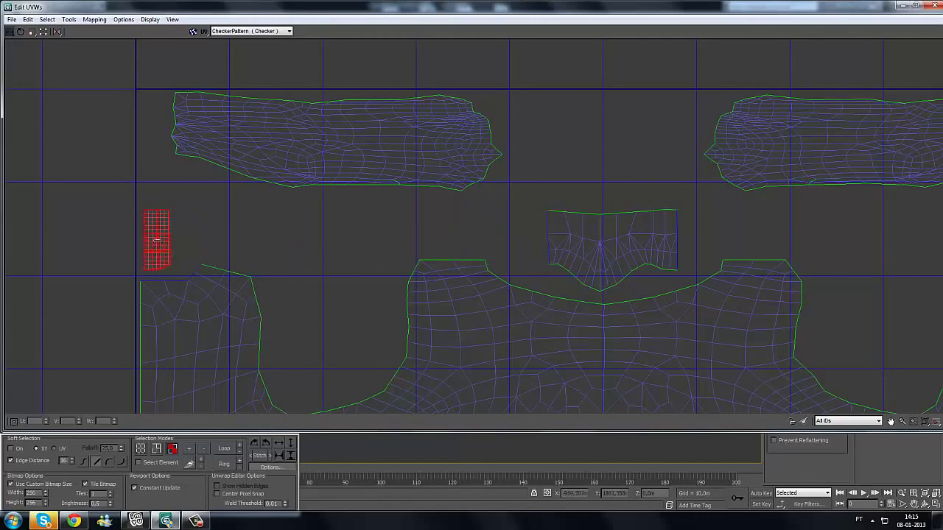
Step: Select the matching full-height strip of faces at the collar shell's right end
{"action": "middle_click_drag", "start_coordinate": [412, 241], "coordinate": [229, 233]}
{"action": "scroll", "coordinate": [344, 262], "scroll_direction": "up", "scroll_amount": 1}
{"action": "scroll", "coordinate": [208, 268], "scroll_direction": "down", "scroll_amount": 1}
{"action": "scroll", "coordinate": [190, 259], "scroll_direction": "down", "scroll_amount": 2}
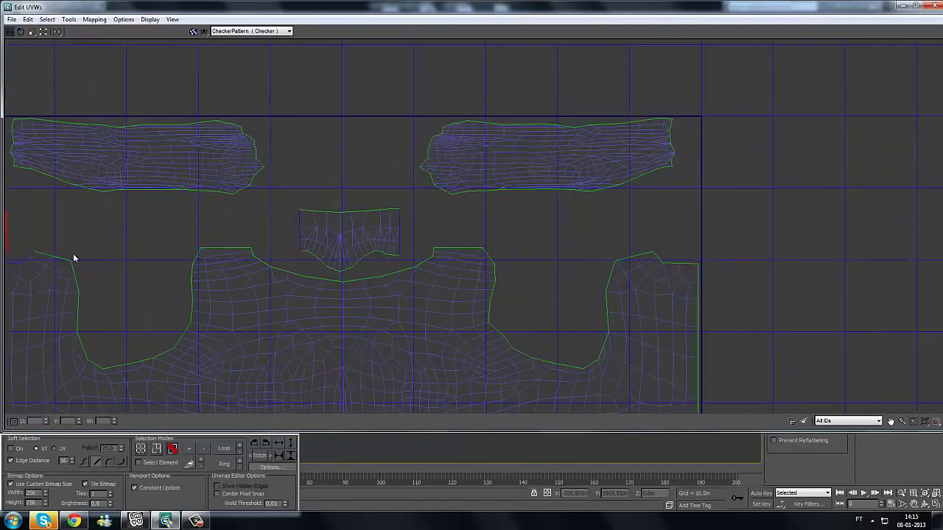
{"action": "middle_click_drag", "start_coordinate": [90, 257], "coordinate": [176, 261]}
{"action": "middle_click_drag", "start_coordinate": [479, 263], "coordinate": [324, 293]}
{"action": "scroll", "coordinate": [360, 265], "scroll_direction": "up", "scroll_amount": 3}
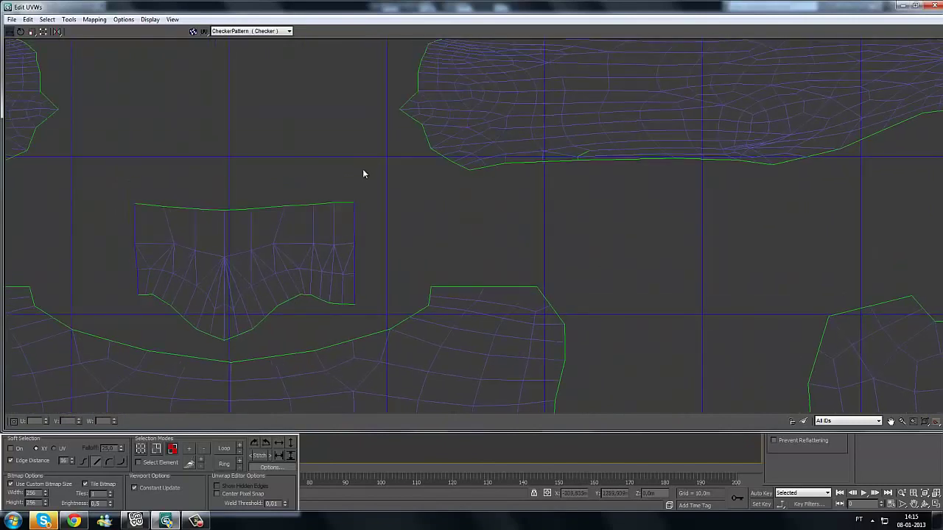
{"action": "left_click", "coordinate": [319, 307]}
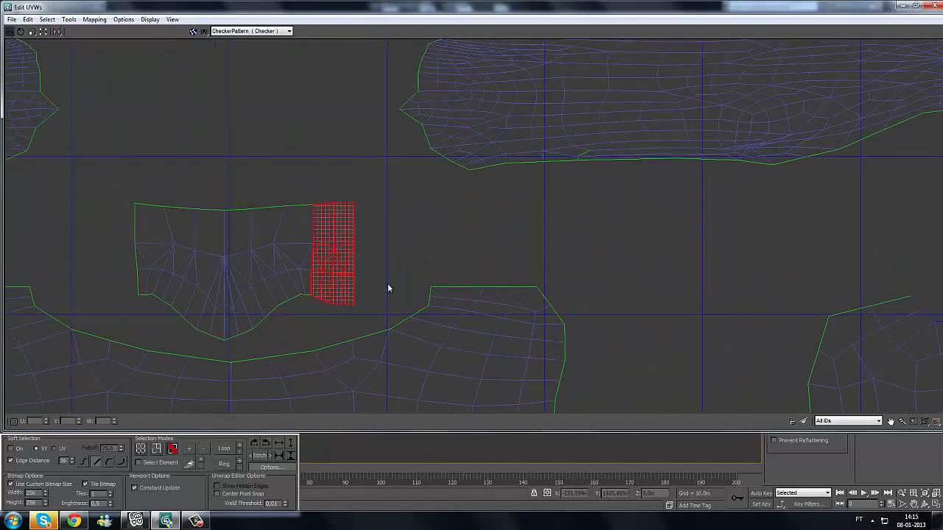
{"action": "middle_click_drag", "start_coordinate": [388, 289], "coordinate": [306, 280]}
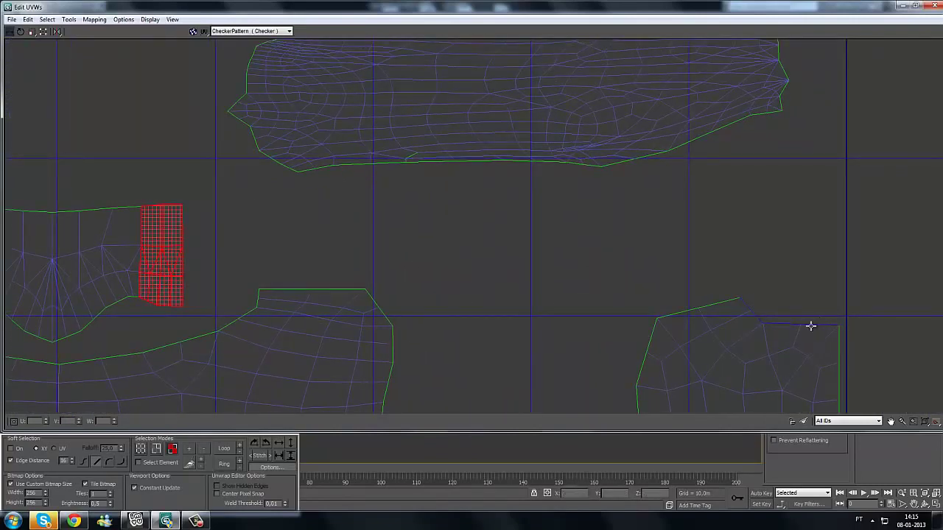
{"action": "middle_click_drag", "start_coordinate": [180, 202], "coordinate": [387, 214]}
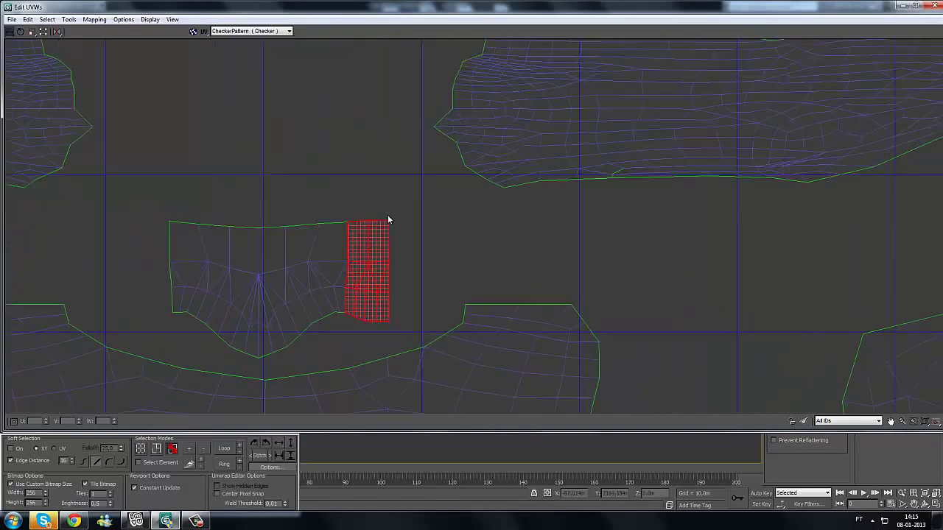
Step: Break the selected right strip off the collar shell and move it horizontally to just above the right back panel's outer edge
{"action": "scroll", "coordinate": [387, 214], "scroll_direction": "up", "scroll_amount": 2}
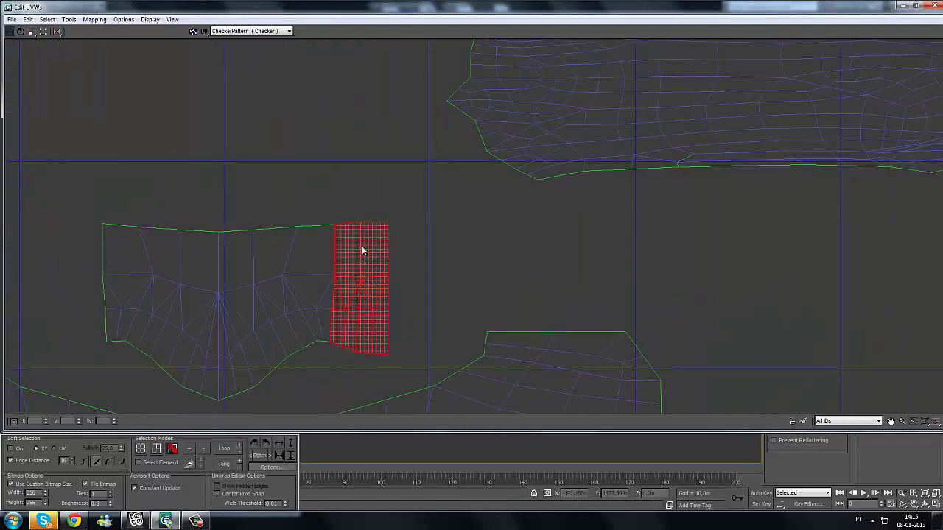
{"action": "scroll", "coordinate": [349, 234], "scroll_direction": "down", "scroll_amount": 2}
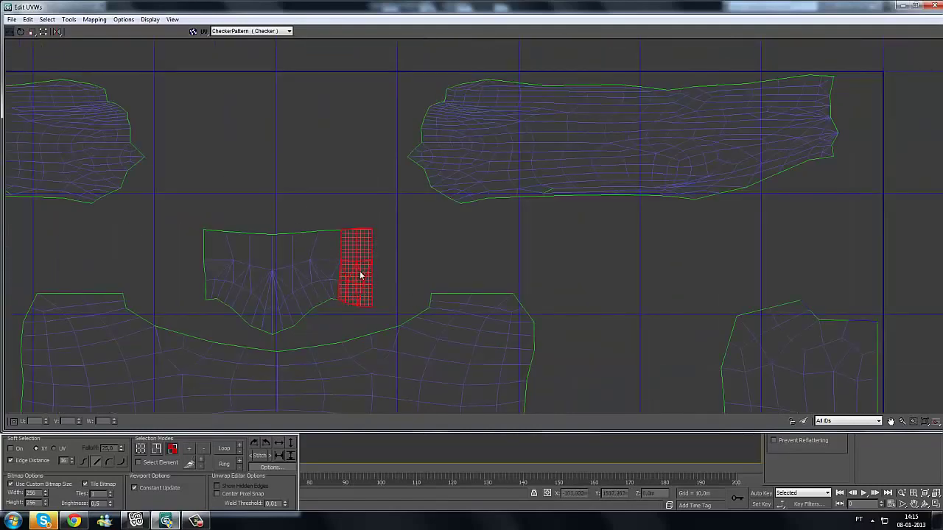
{"action": "scroll", "coordinate": [359, 246], "scroll_direction": "up", "scroll_amount": 2}
{"action": "double_click", "coordinate": [546, 11]}
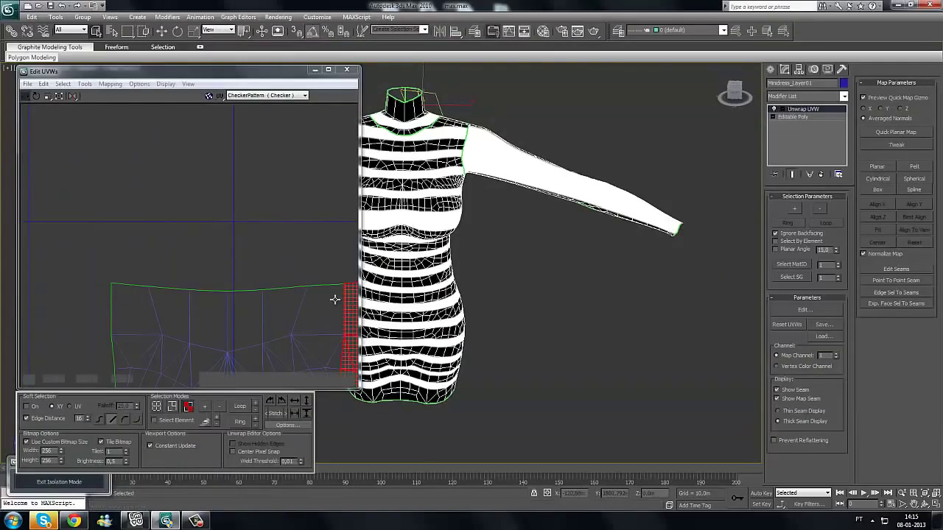
{"action": "scroll", "coordinate": [250, 276], "scroll_direction": "down", "scroll_amount": 4}
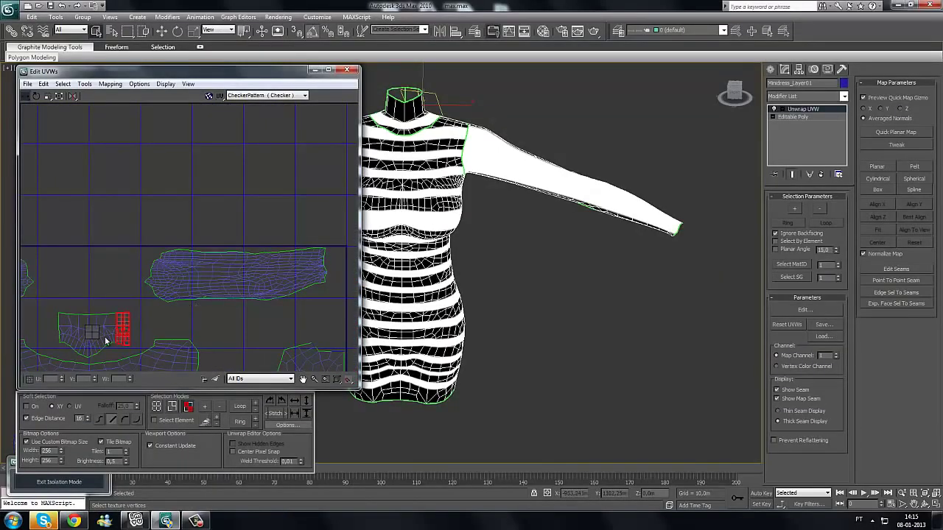
{"action": "left_click", "coordinate": [328, 70]}
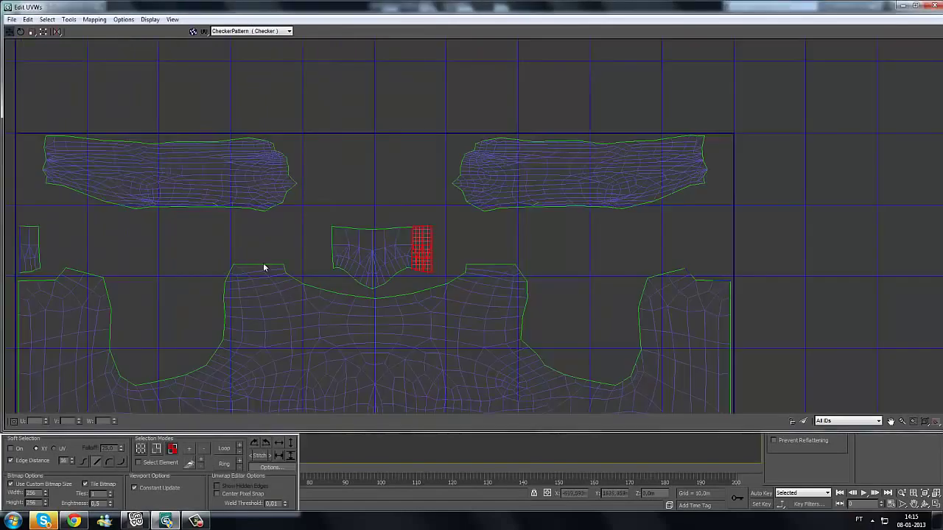
{"action": "right_click", "coordinate": [391, 237]}
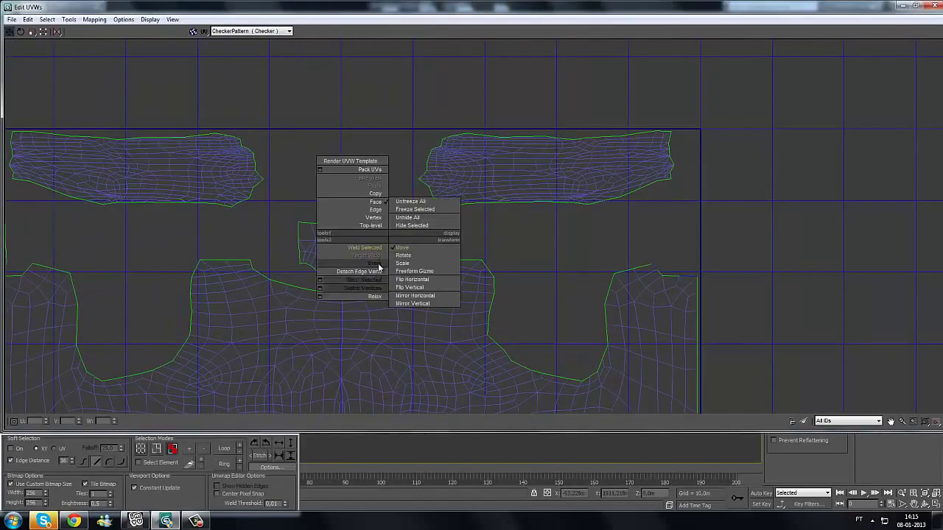
{"action": "left_click", "coordinate": [379, 263]}
{"action": "scroll", "coordinate": [384, 255], "scroll_direction": "up", "scroll_amount": 4}
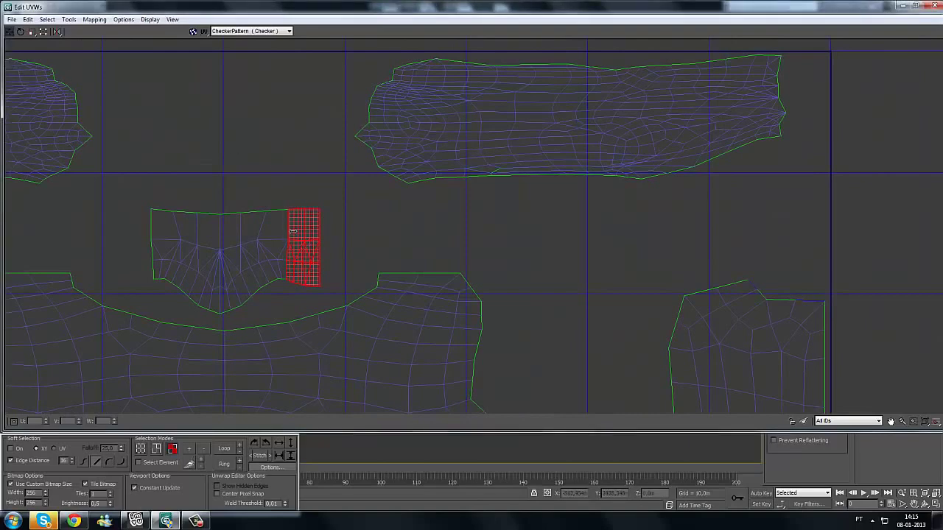
{"action": "left_click_drag", "start_coordinate": [307, 248], "coordinate": [813, 251]}
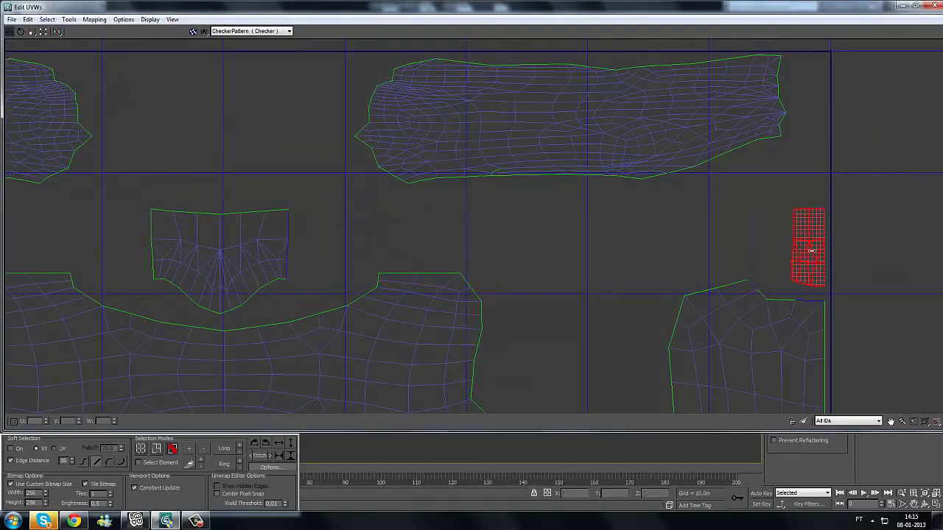
{"action": "middle_click_drag", "start_coordinate": [331, 232], "coordinate": [364, 227]}
{"action": "left_click", "coordinate": [347, 251]}
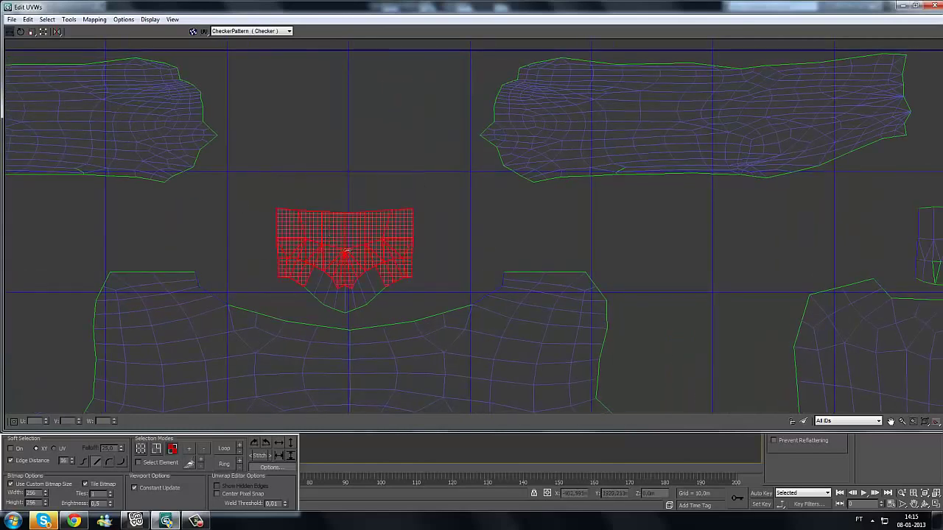
{"action": "left_click_drag", "start_coordinate": [274, 301], "coordinate": [432, 201]}
{"action": "left_click", "coordinate": [274, 283]}
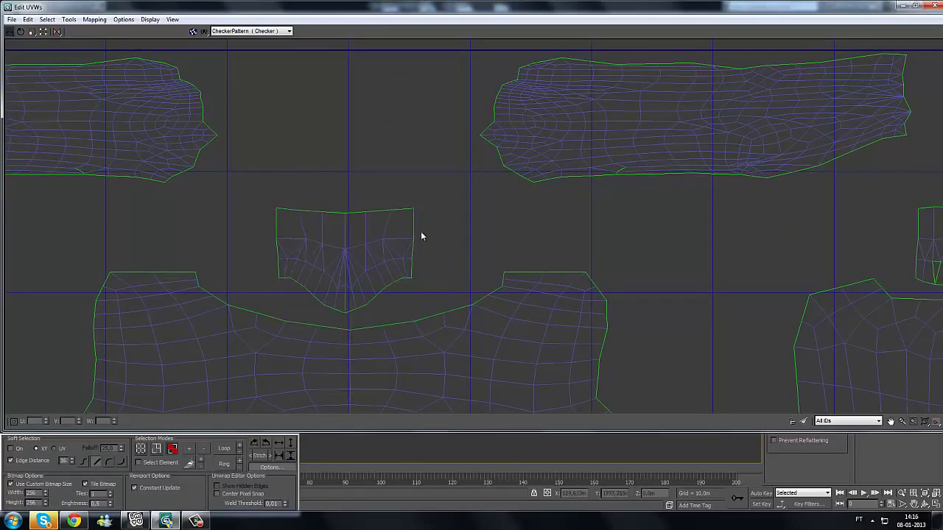
Step: Try to stitch the small triangular face at the lower edge of the detached right collar strip
{"action": "middle_click_drag", "start_coordinate": [526, 237], "coordinate": [438, 238]}
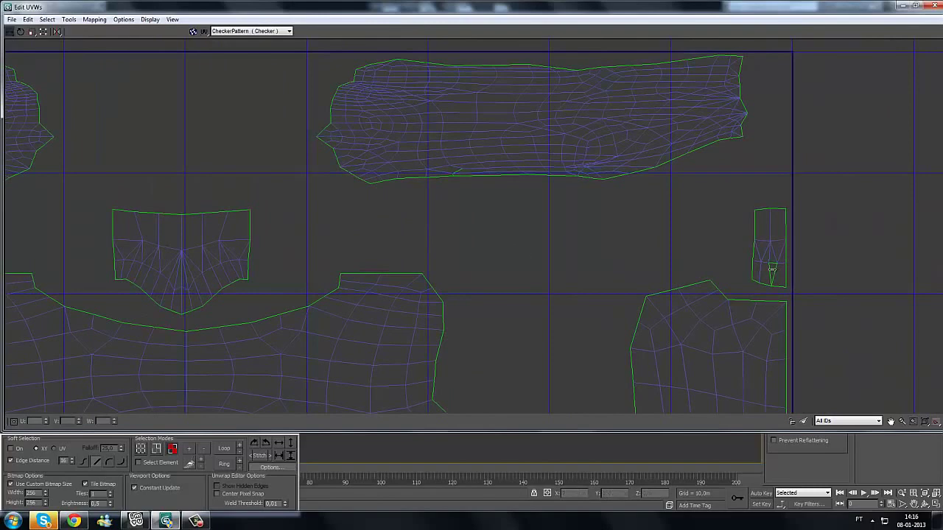
{"action": "left_click", "coordinate": [771, 272]}
{"action": "scroll", "coordinate": [571, 278], "scroll_direction": "up", "scroll_amount": 3}
{"action": "left_click", "coordinate": [570, 272]}
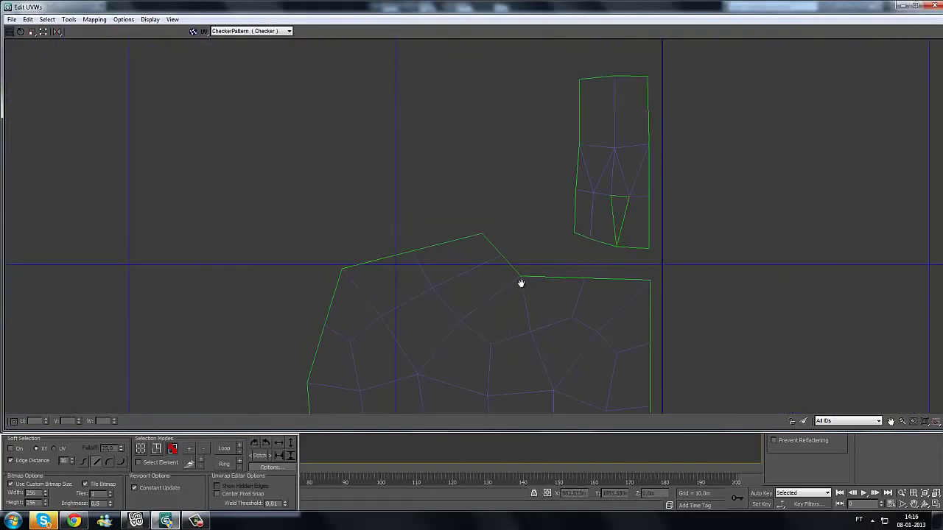
{"action": "middle_click_drag", "start_coordinate": [520, 283], "coordinate": [444, 301]}
{"action": "scroll", "coordinate": [444, 301], "scroll_direction": "up", "scroll_amount": 1}
{"action": "left_click", "coordinate": [569, 244]}
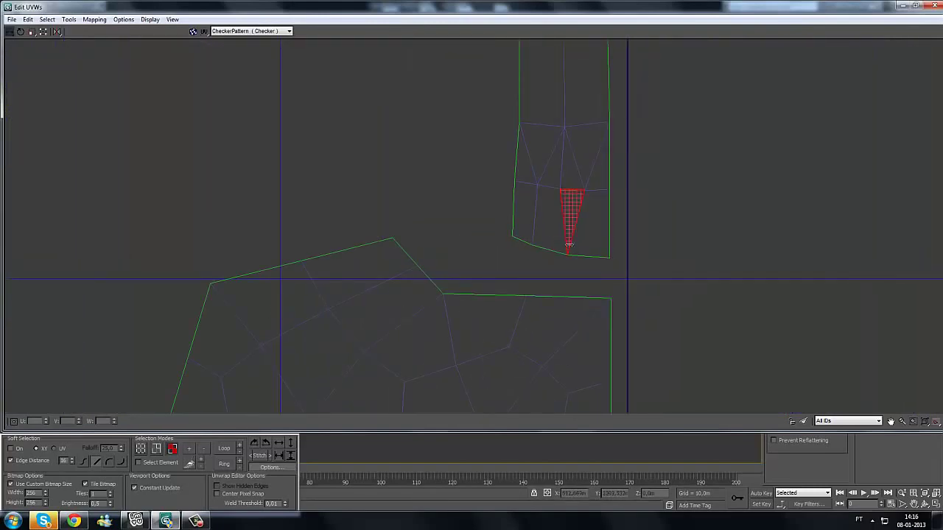
{"action": "left_click", "coordinate": [261, 455]}
{"action": "left_click", "coordinate": [432, 200]}
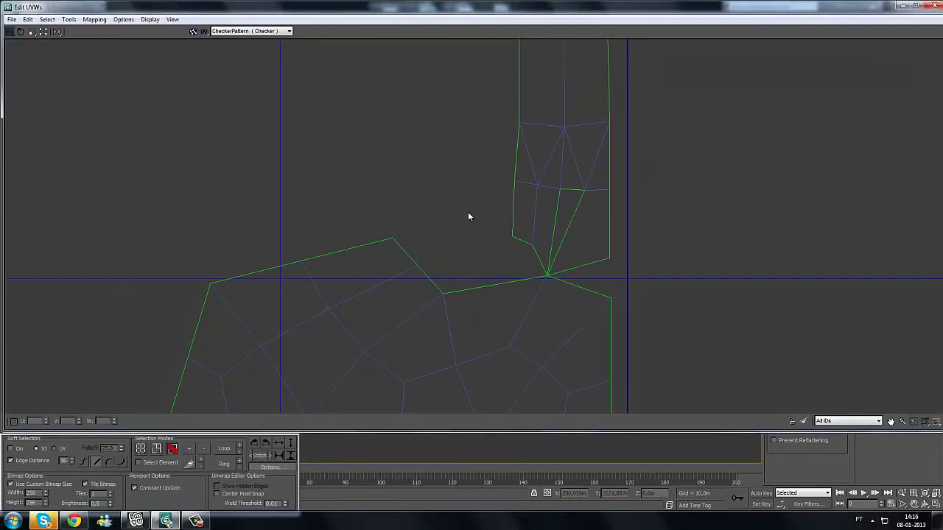
Step: Undo the triangle stitch and the right strip's move and break, back to the strip attached to the collar shell
{"action": "key", "text": "ctrl+z"}
{"action": "key", "text": "ctrl+z"}
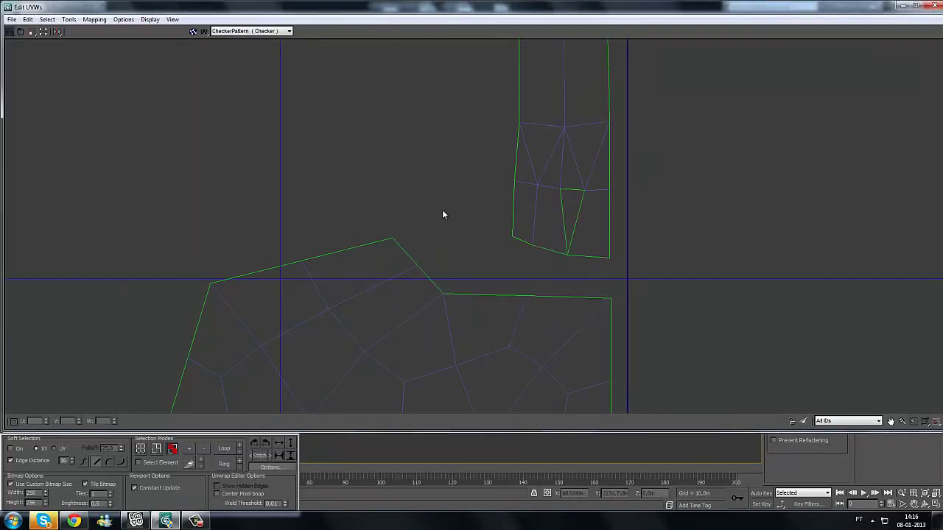
{"action": "key", "text": "ctrl+z"}
{"action": "key", "text": "ctrl+z"}
{"action": "key", "text": "ctrl+z"}
{"action": "key", "text": "ctrl+z"}
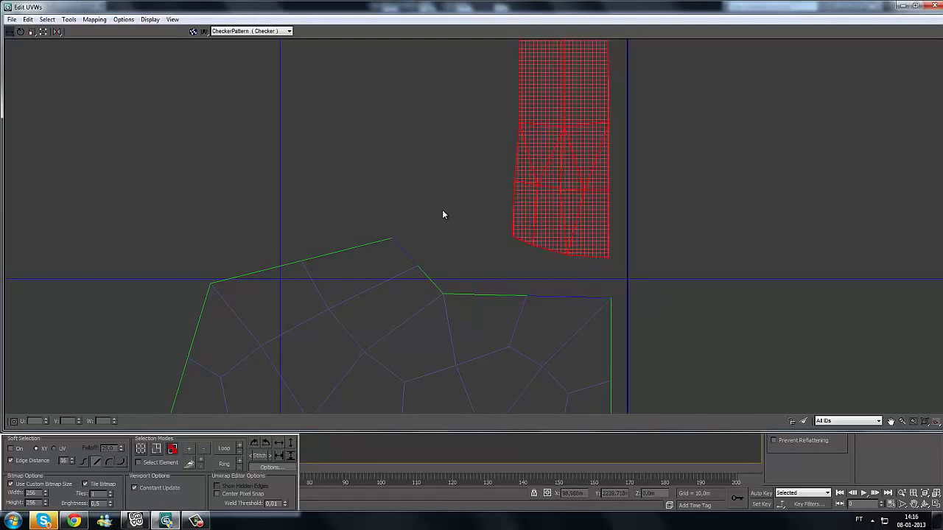
{"action": "key", "text": "ctrl+z"}
{"action": "scroll", "coordinate": [440, 211], "scroll_direction": "down", "scroll_amount": 4}
{"action": "middle_click_drag", "start_coordinate": [331, 209], "coordinate": [581, 232]}
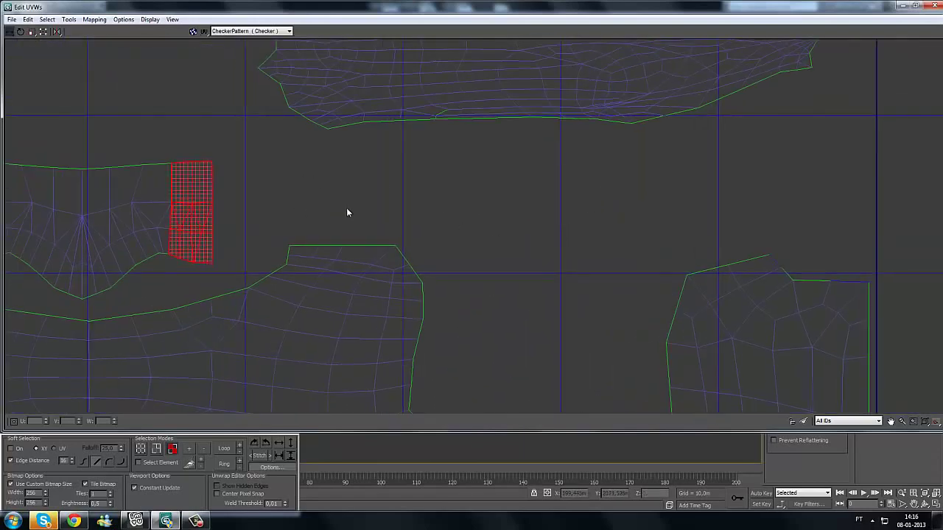
{"action": "key", "text": "ctrl+z"}
{"action": "middle_click_drag", "start_coordinate": [408, 209], "coordinate": [564, 209]}
{"action": "key", "text": "ctrl+z"}
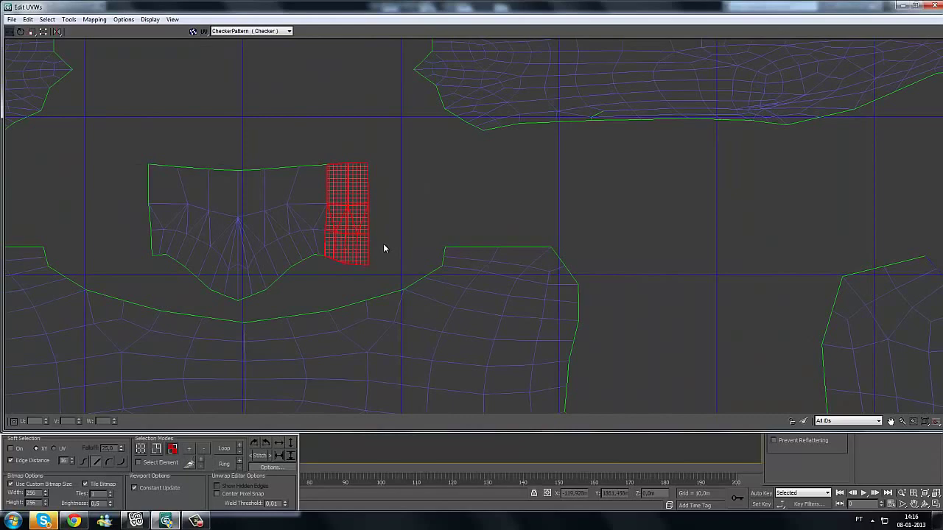
Step: Reselect the full-height strip of faces at the collar shell's right end and break it off
{"action": "left_click", "coordinate": [421, 223]}
{"action": "scroll", "coordinate": [421, 219], "scroll_direction": "up", "scroll_amount": 1}
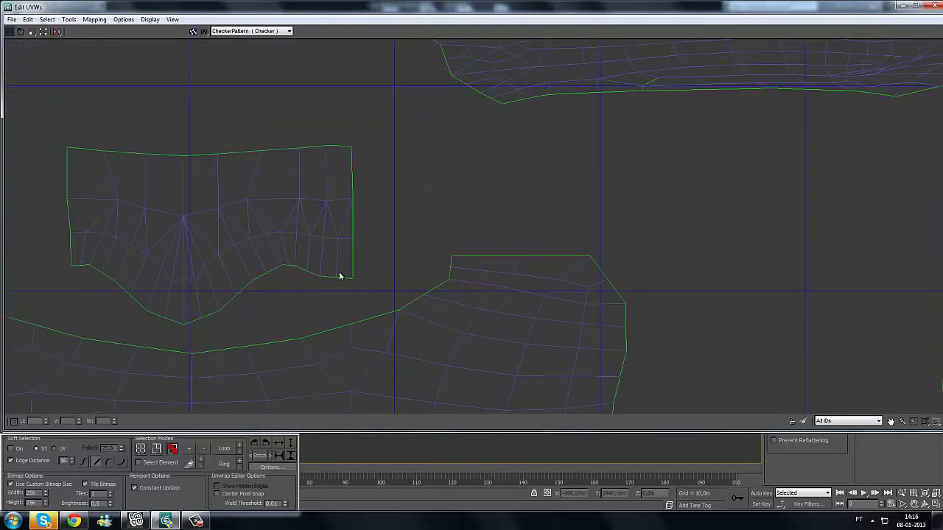
{"action": "left_click_drag", "start_coordinate": [347, 118], "coordinate": [302, 270]}
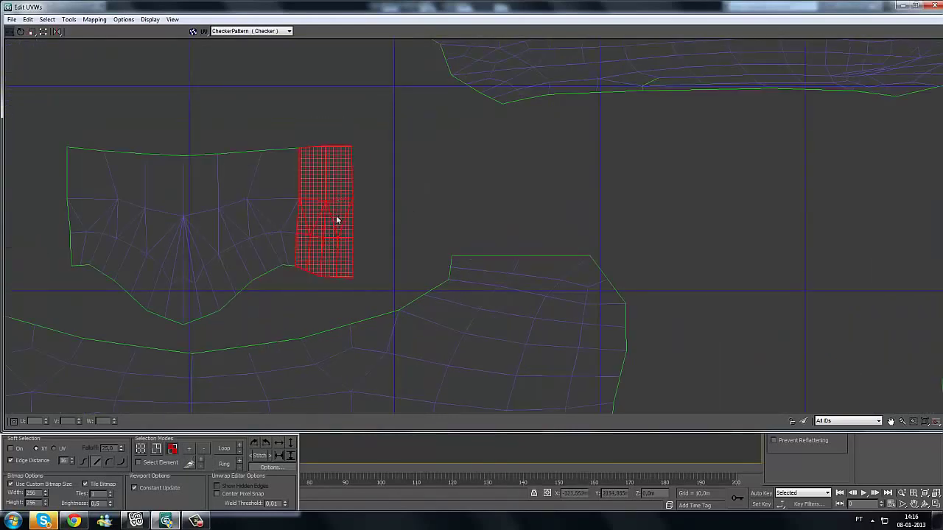
{"action": "right_click", "coordinate": [290, 194]}
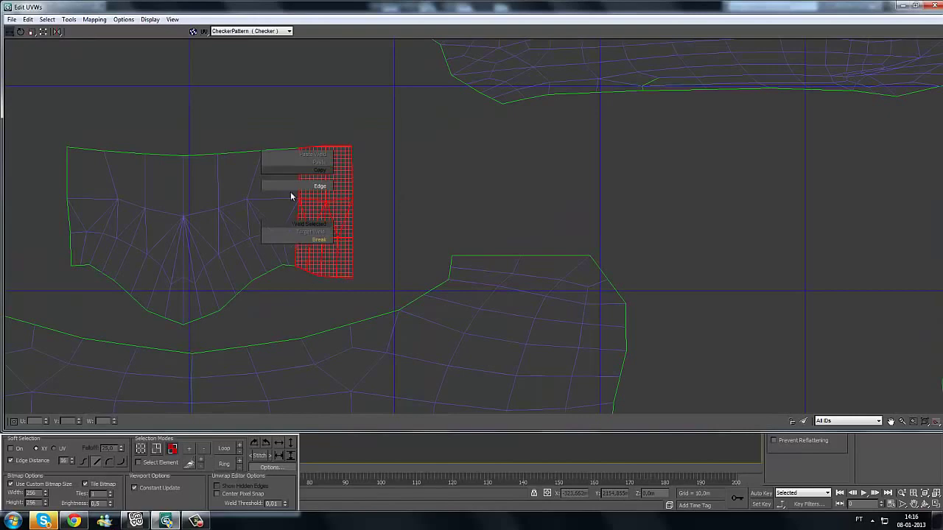
{"action": "left_click", "coordinate": [318, 242]}
Step: Move the newly detached right collar strip horizontally to just above the right back panel's outer edge
{"action": "left_click", "coordinate": [415, 242]}
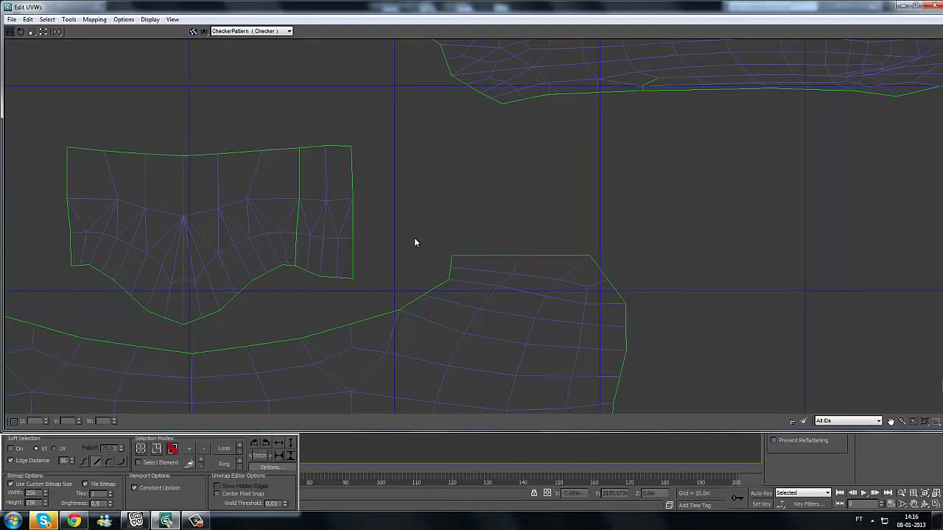
{"action": "left_click", "coordinate": [341, 152]}
{"action": "left_click_drag", "start_coordinate": [341, 153], "coordinate": [747, 219]}
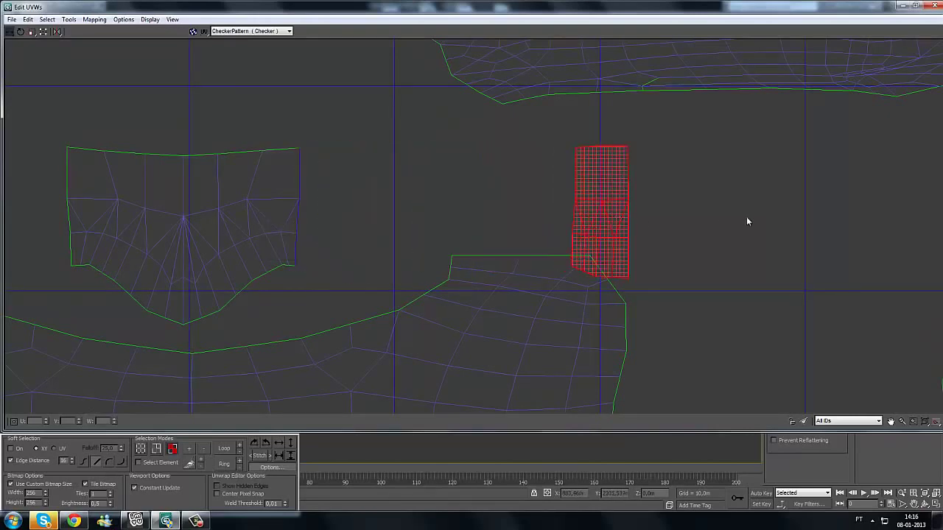
{"action": "scroll", "coordinate": [494, 235], "scroll_direction": "down", "scroll_amount": 2}
{"action": "left_click_drag", "start_coordinate": [438, 218], "coordinate": [772, 221]}
{"action": "left_click", "coordinate": [769, 186]}
Step: Select all faces of the collar's front shell above the front panel's neckline
{"action": "middle_click_drag", "start_coordinate": [737, 245], "coordinate": [924, 251]}
{"action": "middle_click_drag", "start_coordinate": [560, 239], "coordinate": [922, 244]}
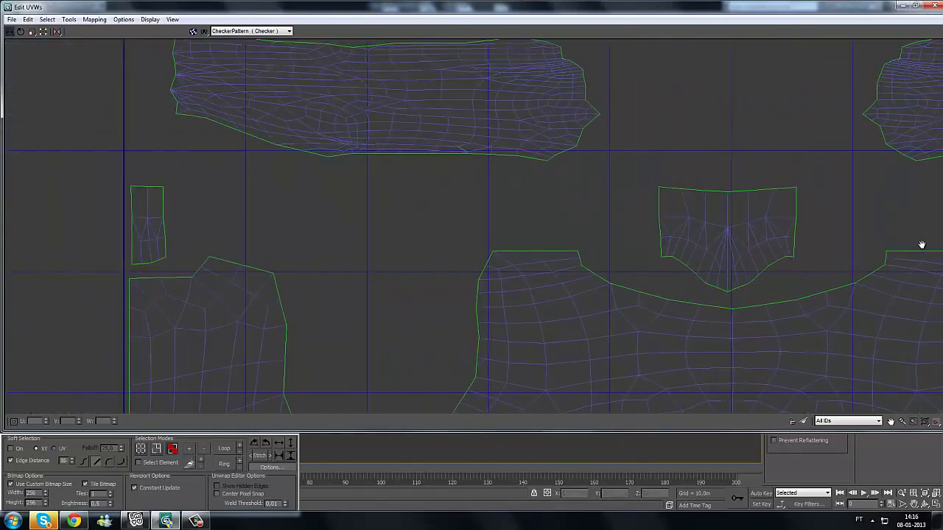
{"action": "middle_click_drag", "start_coordinate": [611, 262], "coordinate": [297, 280]}
{"action": "left_click_drag", "start_coordinate": [275, 216], "coordinate": [531, 237]}
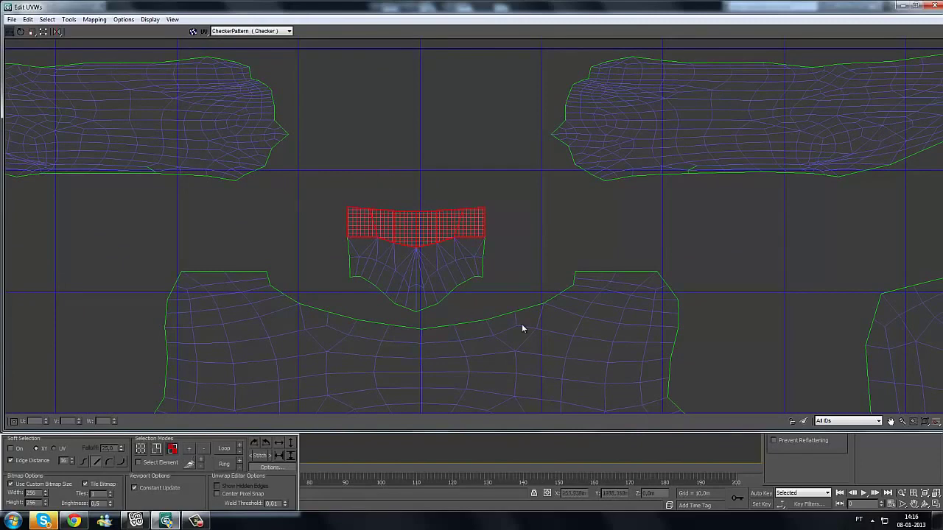
{"action": "left_click_drag", "start_coordinate": [292, 199], "coordinate": [513, 278]}
{"action": "middle_click_drag", "start_coordinate": [501, 264], "coordinate": [493, 256]}
{"action": "scroll", "coordinate": [483, 266], "scroll_direction": "up", "scroll_amount": 2}
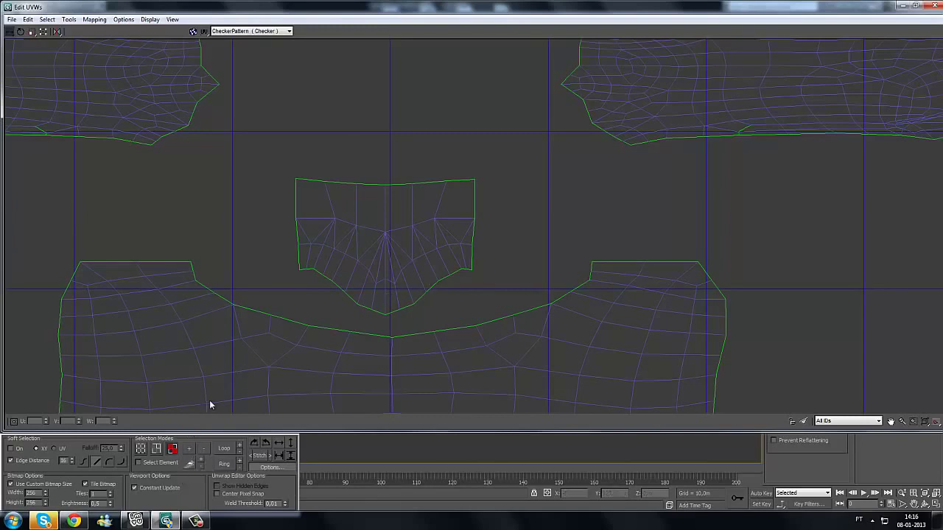
{"action": "left_click_drag", "start_coordinate": [283, 292], "coordinate": [418, 208]}
{"action": "left_click_drag", "start_coordinate": [286, 270], "coordinate": [508, 134]}
{"action": "left_click_drag", "start_coordinate": [284, 150], "coordinate": [483, 306]}
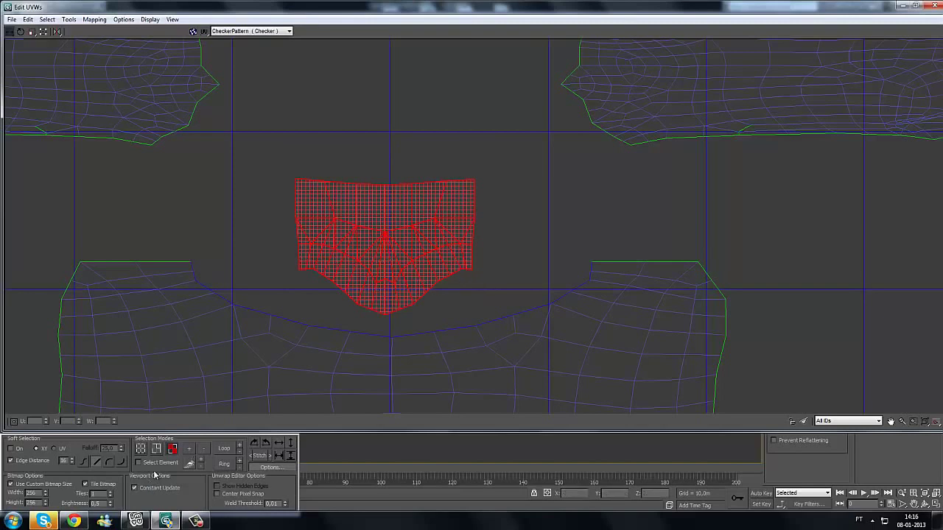
Step: Switch the UV selection to vertices, checking the collar front's face selection on the way
{"action": "left_click", "coordinate": [141, 449]}
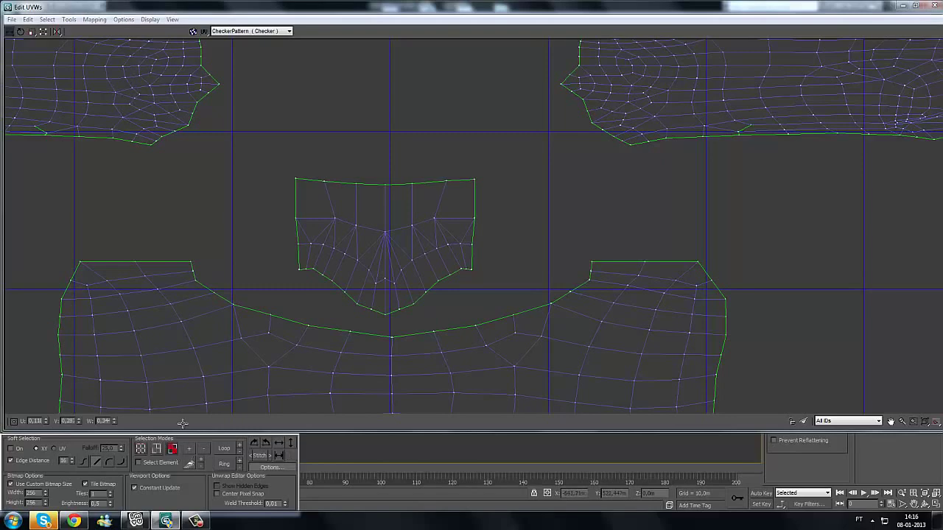
{"action": "key", "text": "3"}
{"action": "left_click", "coordinate": [349, 213]}
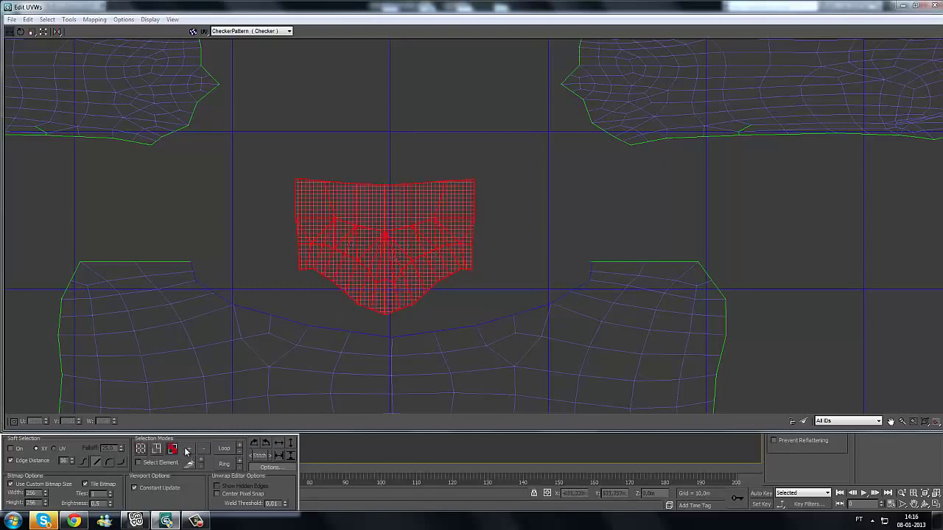
{"action": "left_click", "coordinate": [139, 449]}
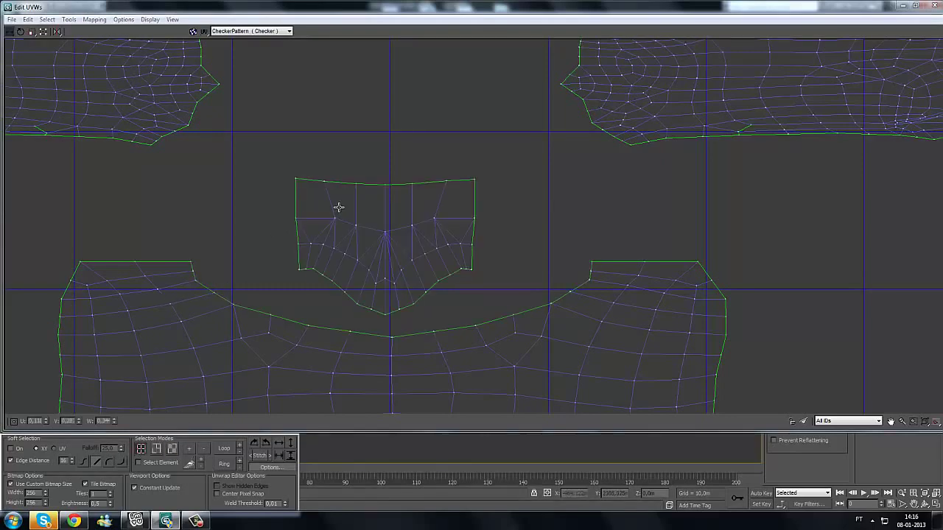
{"action": "scroll", "coordinate": [277, 308], "scroll_direction": "up", "scroll_amount": 3}
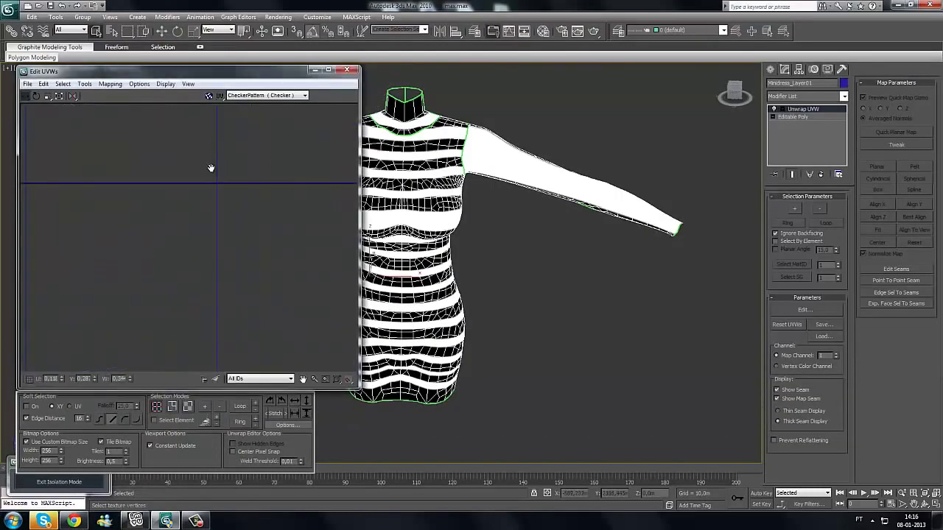
{"action": "scroll", "coordinate": [211, 167], "scroll_direction": "down", "scroll_amount": 4}
{"action": "left_click", "coordinate": [147, 521]}
{"action": "left_click", "coordinate": [147, 521]}
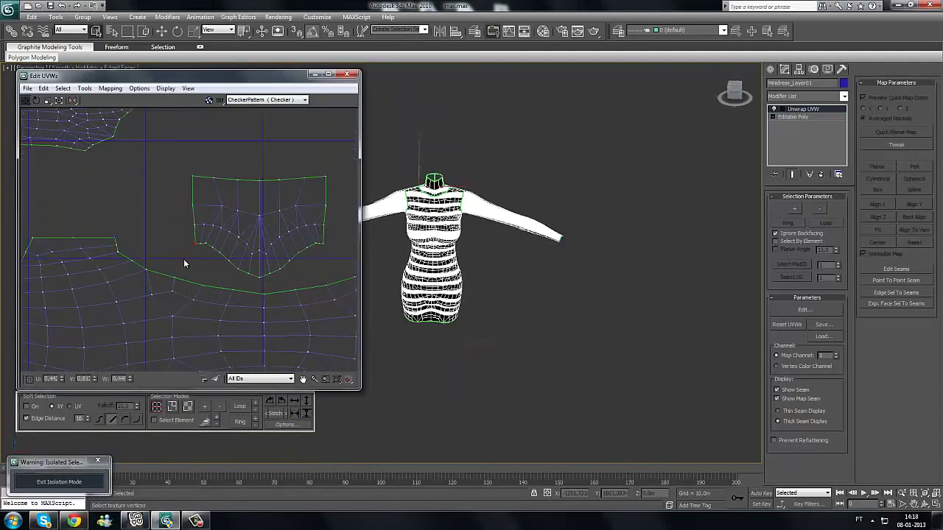
Step: Enlarge the UV editor to full screen around the collar front and the front panel's neckline
{"action": "right_click", "coordinate": [183, 258]}
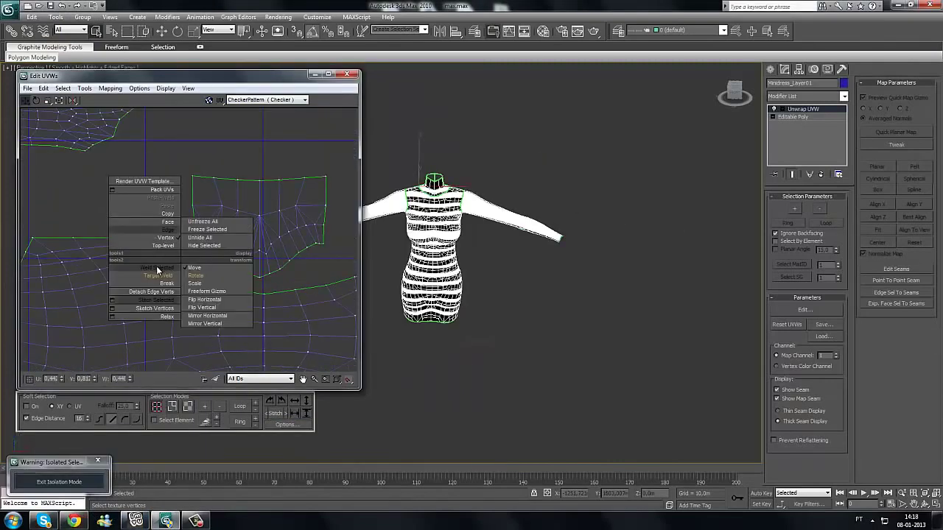
{"action": "left_click", "coordinate": [159, 277]}
{"action": "scroll", "coordinate": [173, 263], "scroll_direction": "up", "scroll_amount": 2}
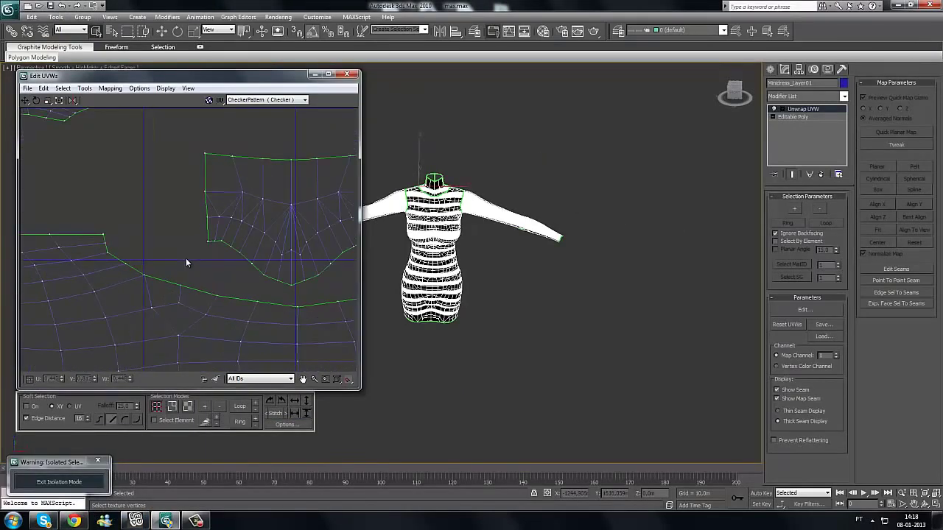
{"action": "left_click", "coordinate": [328, 75]}
{"action": "middle_click_drag", "start_coordinate": [469, 332], "coordinate": [451, 413]}
{"action": "scroll", "coordinate": [401, 184], "scroll_direction": "up", "scroll_amount": 2}
{"action": "middle_click_drag", "start_coordinate": [413, 177], "coordinate": [405, 396]}
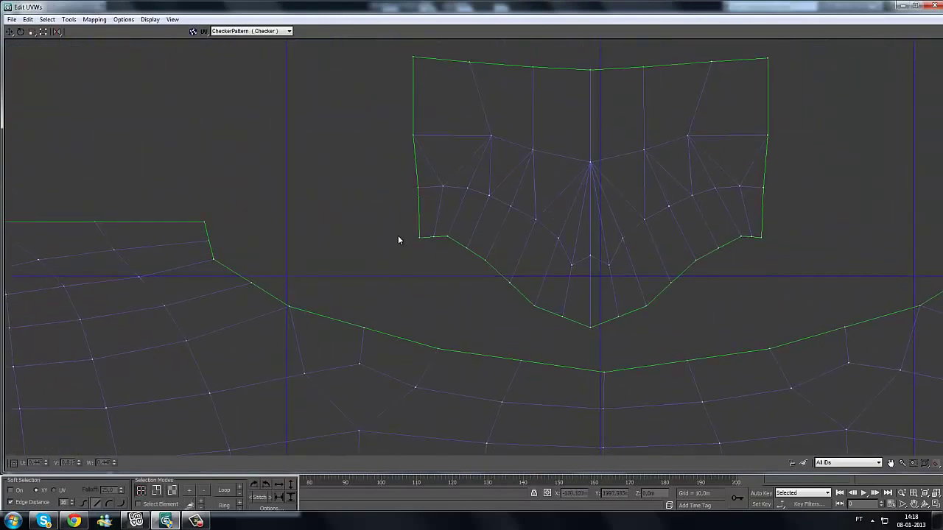
{"action": "left_click", "coordinate": [421, 239]}
{"action": "right_click", "coordinate": [411, 247]}
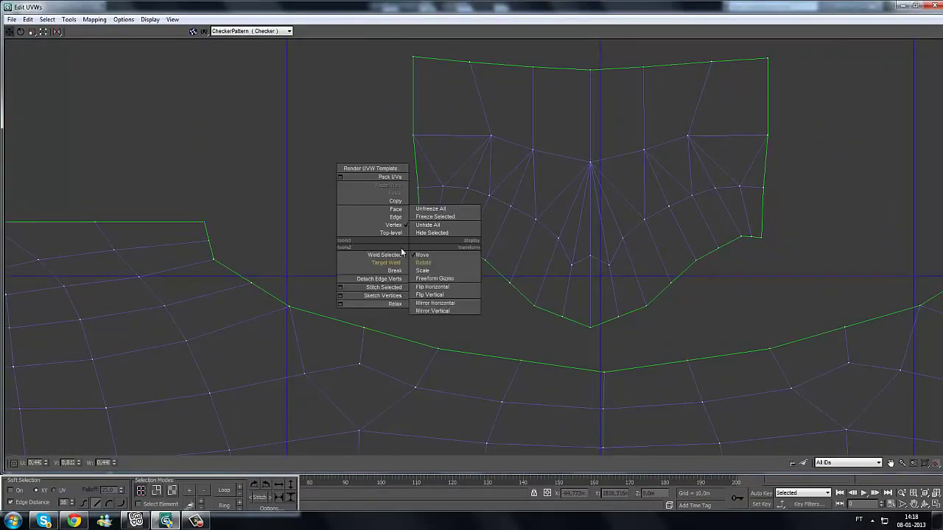
{"action": "left_click", "coordinate": [396, 261]}
{"action": "middle_click_drag", "start_coordinate": [408, 246], "coordinate": [435, 258]}
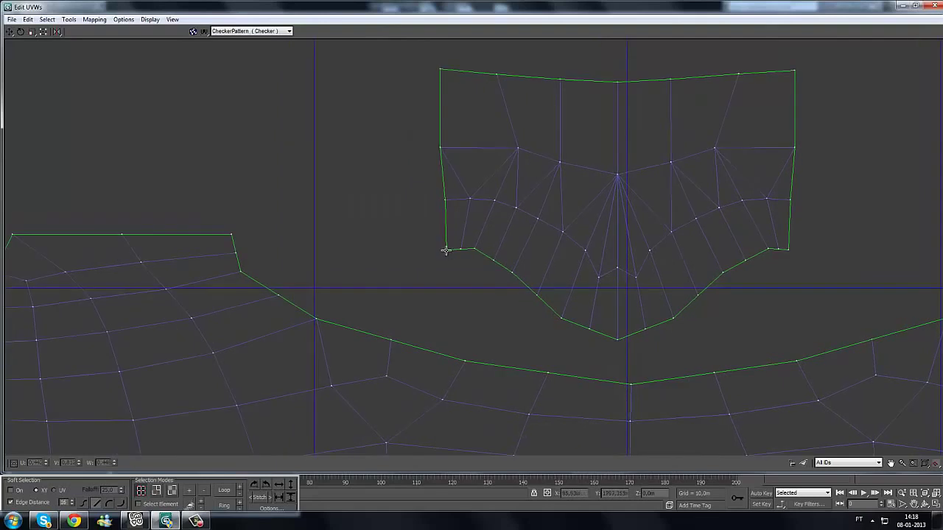
{"action": "left_click", "coordinate": [446, 251]}
{"action": "right_click", "coordinate": [447, 252]}
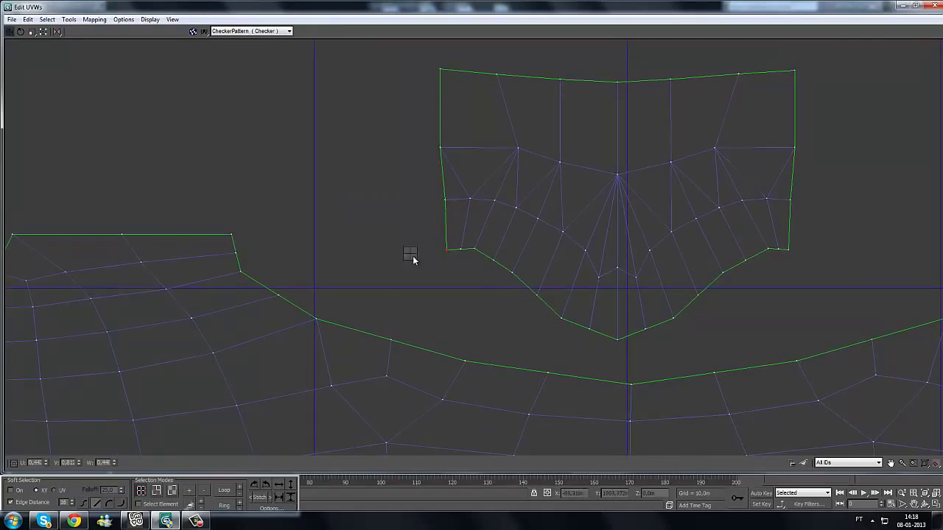
Step: Target-weld the collar front's five leftmost lower-edge vertices to the front panel's left shoulder notch and neckline vertices
{"action": "right_click", "coordinate": [410, 256]}
{"action": "left_click", "coordinate": [391, 274]}
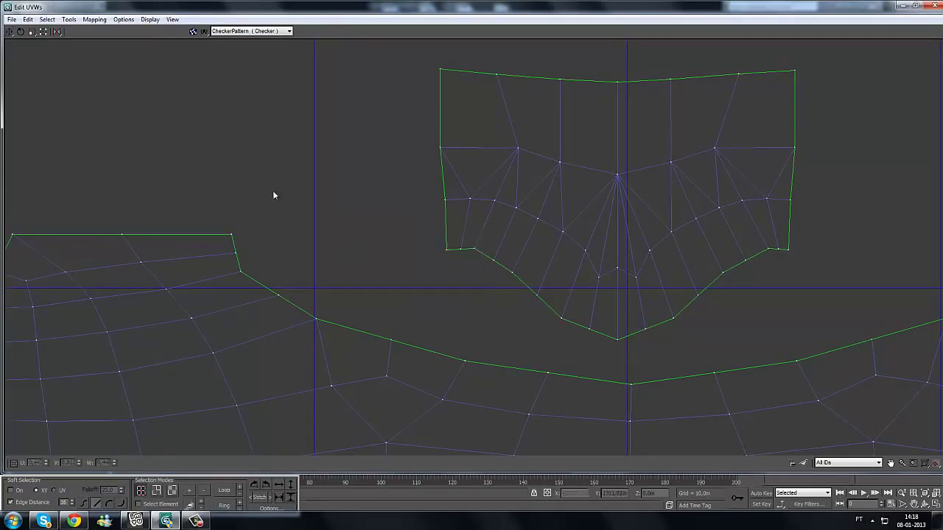
{"action": "left_click_drag", "start_coordinate": [447, 250], "coordinate": [232, 236]}
{"action": "left_click_drag", "start_coordinate": [462, 252], "coordinate": [236, 253]}
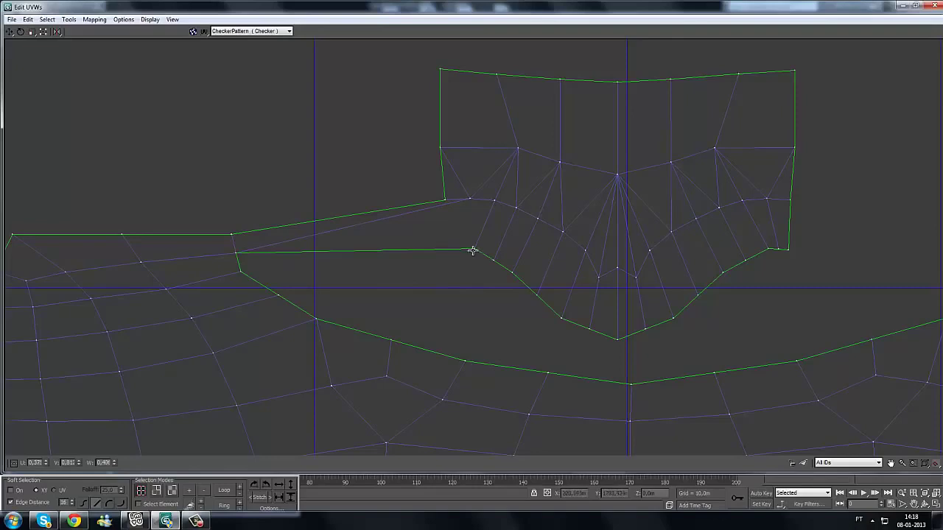
{"action": "left_click_drag", "start_coordinate": [472, 250], "coordinate": [241, 272]}
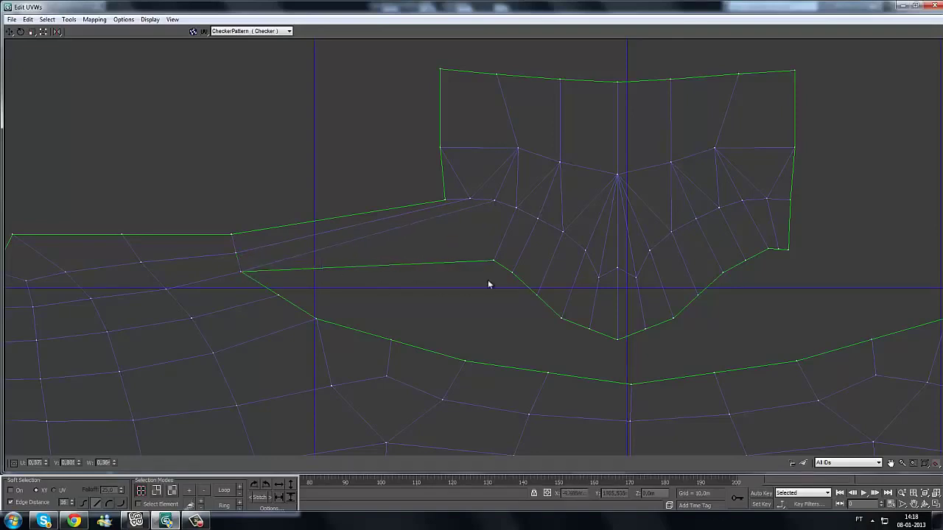
{"action": "left_click_drag", "start_coordinate": [496, 262], "coordinate": [278, 296]}
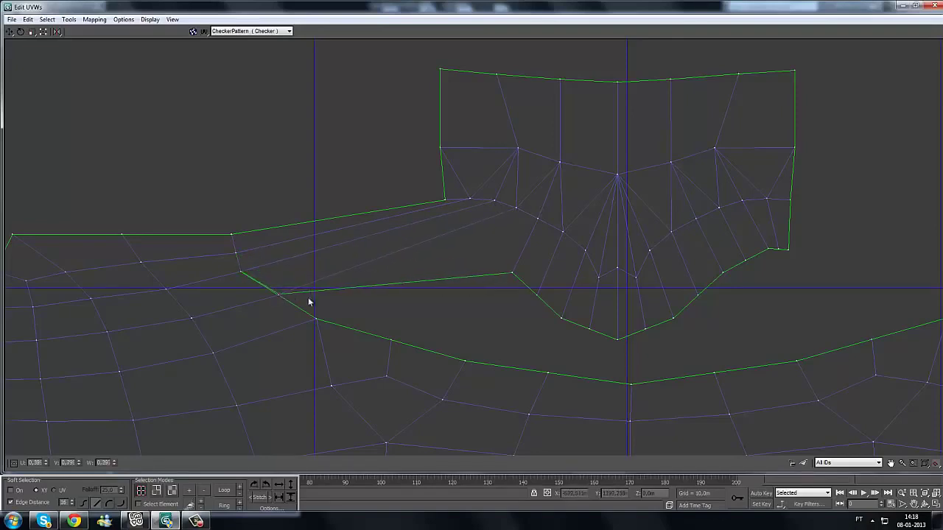
{"action": "left_click_drag", "start_coordinate": [513, 276], "coordinate": [316, 319]}
Step: Target-weld the next four collar-front lower-edge vertices, up to the centre one, to the matching neckline vertices
{"action": "middle_click_drag", "start_coordinate": [235, 256], "coordinate": [177, 207]}
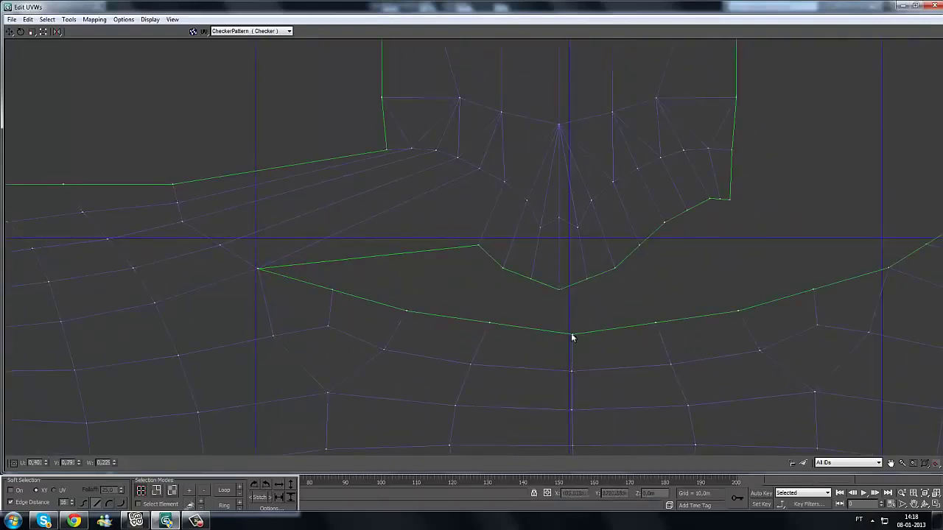
{"action": "middle_click_drag", "start_coordinate": [911, 263], "coordinate": [823, 282]}
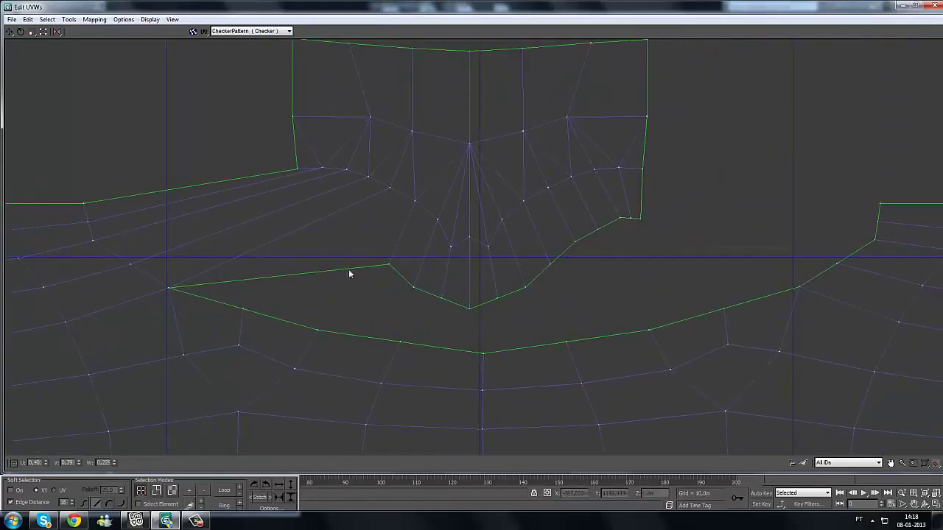
{"action": "left_click_drag", "start_coordinate": [389, 265], "coordinate": [243, 309]}
{"action": "left_click_drag", "start_coordinate": [413, 287], "coordinate": [317, 330]}
{"action": "left_click_drag", "start_coordinate": [444, 298], "coordinate": [400, 341]}
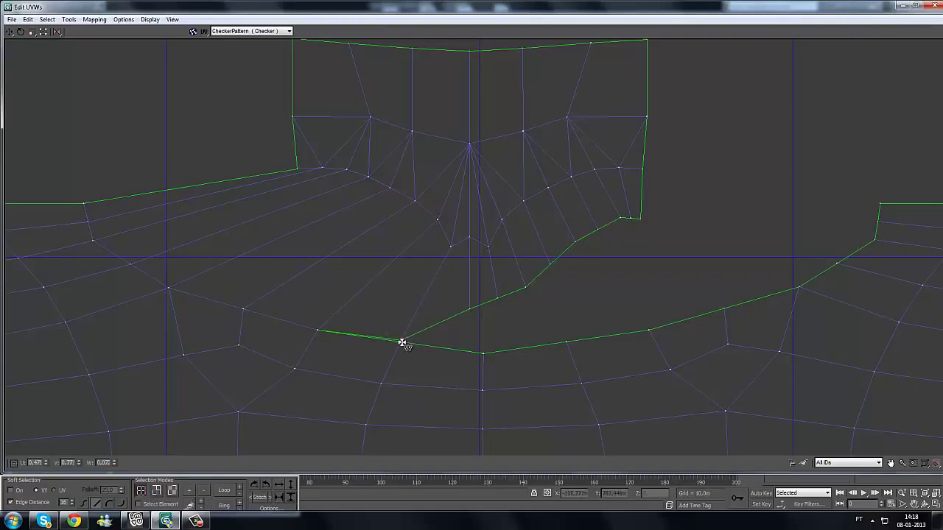
{"action": "left_click_drag", "start_coordinate": [470, 312], "coordinate": [485, 353]}
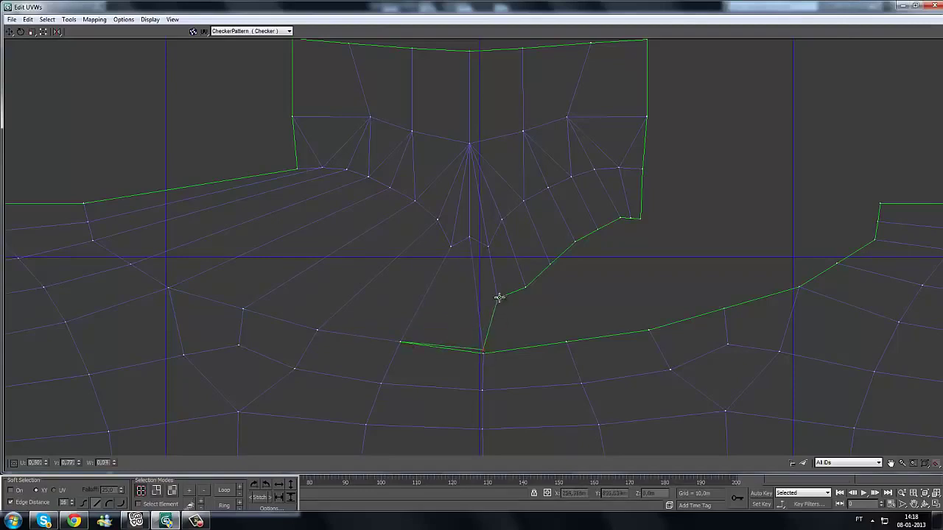
Step: Target-weld the five collar-front lower-edge vertices right of the centre to the matching vertices on the neckline's right half
{"action": "left_click_drag", "start_coordinate": [498, 296], "coordinate": [564, 341]}
{"action": "left_click_drag", "start_coordinate": [528, 290], "coordinate": [650, 330]}
{"action": "left_click_drag", "start_coordinate": [550, 265], "coordinate": [726, 310]}
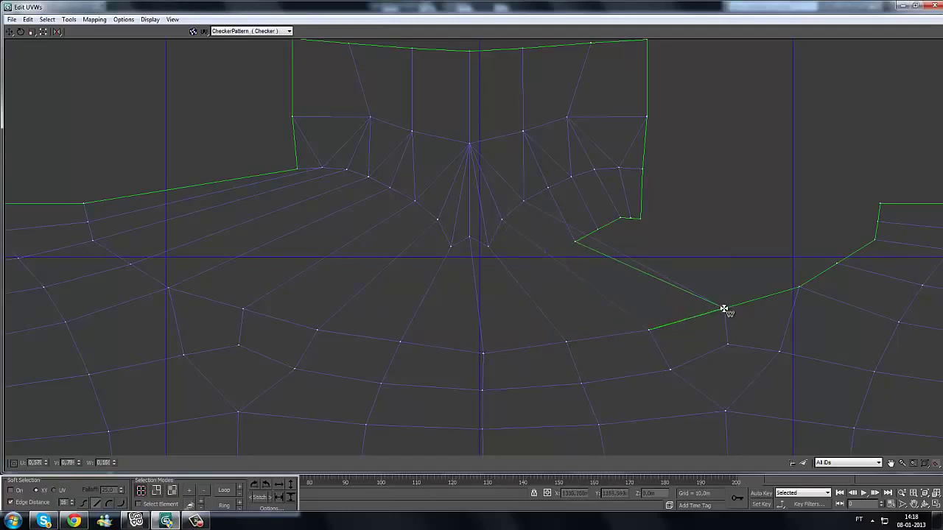
{"action": "middle_click_drag", "start_coordinate": [623, 251], "coordinate": [521, 270]}
{"action": "left_click_drag", "start_coordinate": [475, 260], "coordinate": [695, 305]}
{"action": "left_click_drag", "start_coordinate": [498, 248], "coordinate": [733, 281]}
Step: Target-weld the collar front's last three lower-right vertices to the front panel's right shoulder notch
{"action": "middle_click_drag", "start_coordinate": [514, 235], "coordinate": [467, 242]}
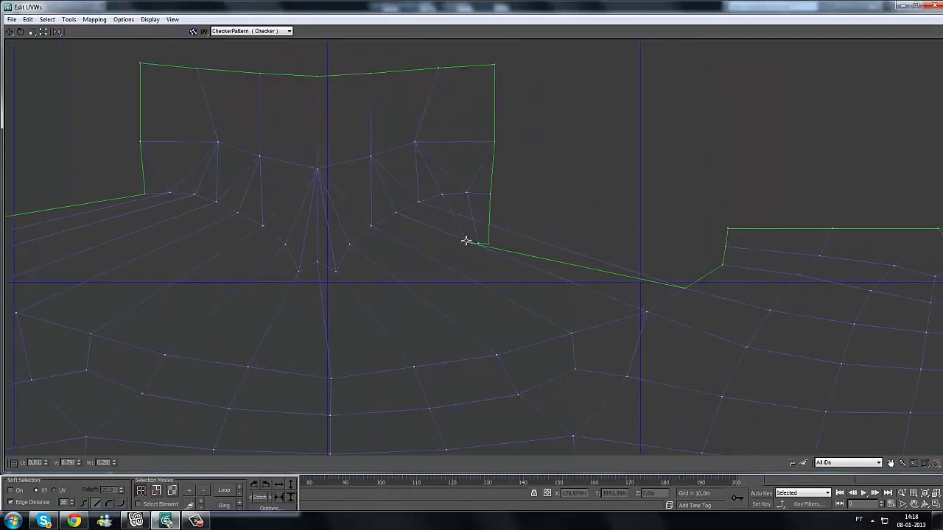
{"action": "left_click_drag", "start_coordinate": [467, 243], "coordinate": [724, 266]}
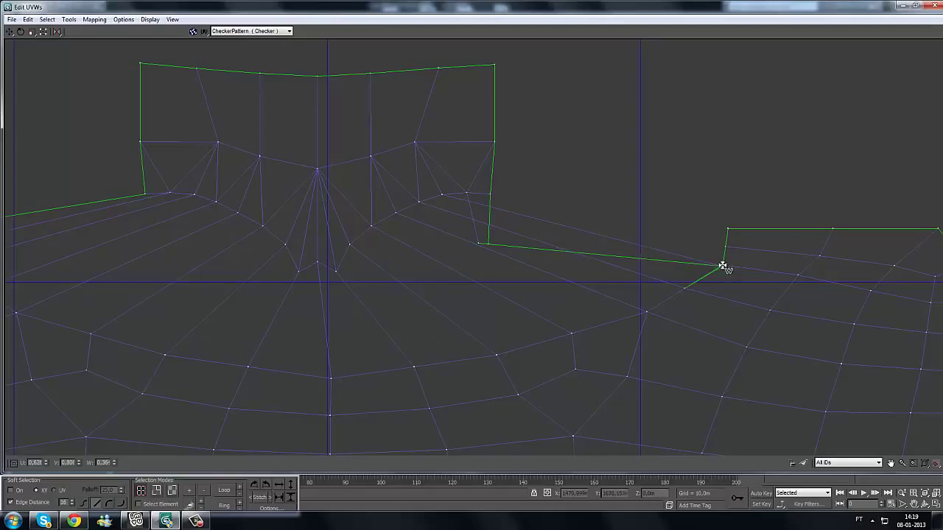
{"action": "middle_click_drag", "start_coordinate": [532, 297], "coordinate": [399, 328]}
{"action": "left_click_drag", "start_coordinate": [353, 277], "coordinate": [592, 277]}
{"action": "left_click_drag", "start_coordinate": [354, 273], "coordinate": [596, 260]}
Step: Target-weld the right collar strip's lower-edge vertices to the matching neckline vertices of the right back panel
{"action": "middle_click_drag", "start_coordinate": [540, 320], "coordinate": [451, 321]}
{"action": "scroll", "coordinate": [440, 315], "scroll_direction": "down", "scroll_amount": 2}
{"action": "scroll", "coordinate": [439, 315], "scroll_direction": "down", "scroll_amount": 3}
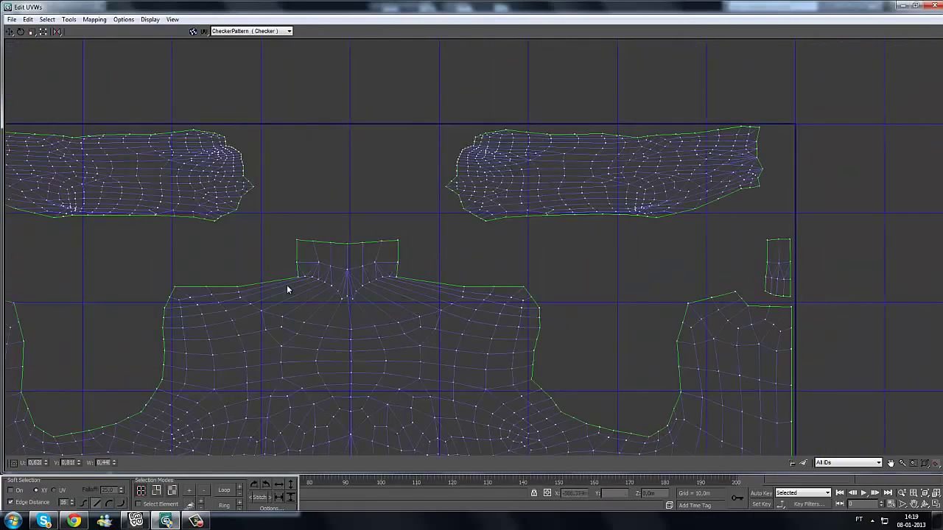
{"action": "middle_click_drag", "start_coordinate": [439, 355], "coordinate": [309, 333]}
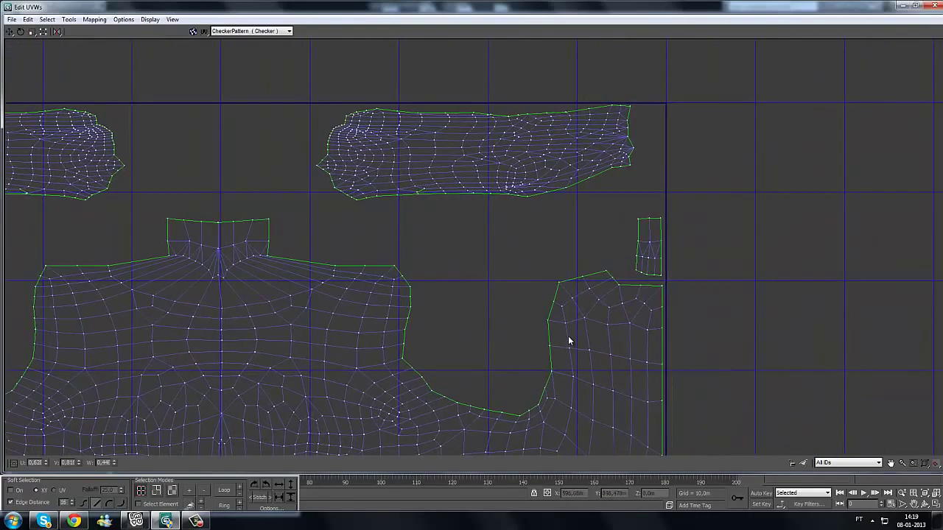
{"action": "scroll", "coordinate": [501, 308], "scroll_direction": "up", "scroll_amount": 4}
{"action": "middle_click_drag", "start_coordinate": [637, 286], "coordinate": [514, 324]}
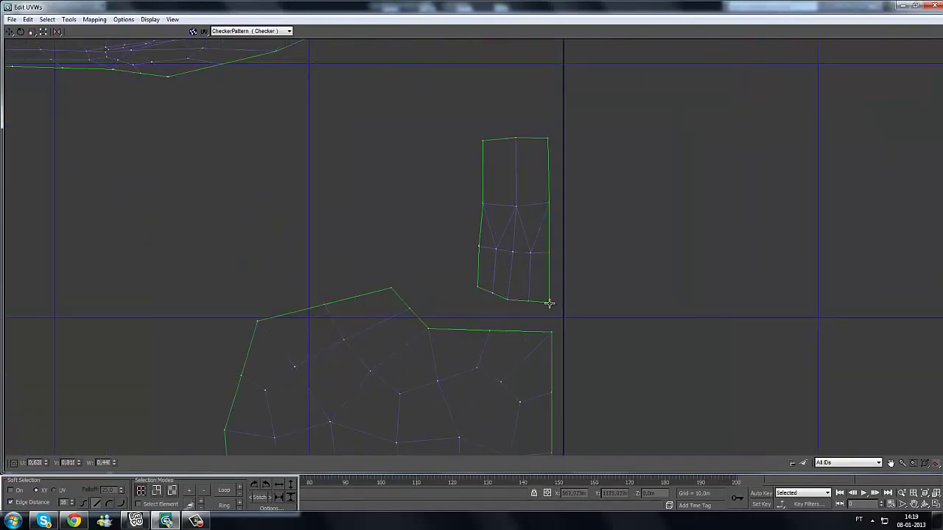
{"action": "left_click_drag", "start_coordinate": [551, 317], "coordinate": [553, 330]}
{"action": "left_click_drag", "start_coordinate": [529, 302], "coordinate": [489, 329]}
{"action": "left_click_drag", "start_coordinate": [506, 298], "coordinate": [411, 306]}
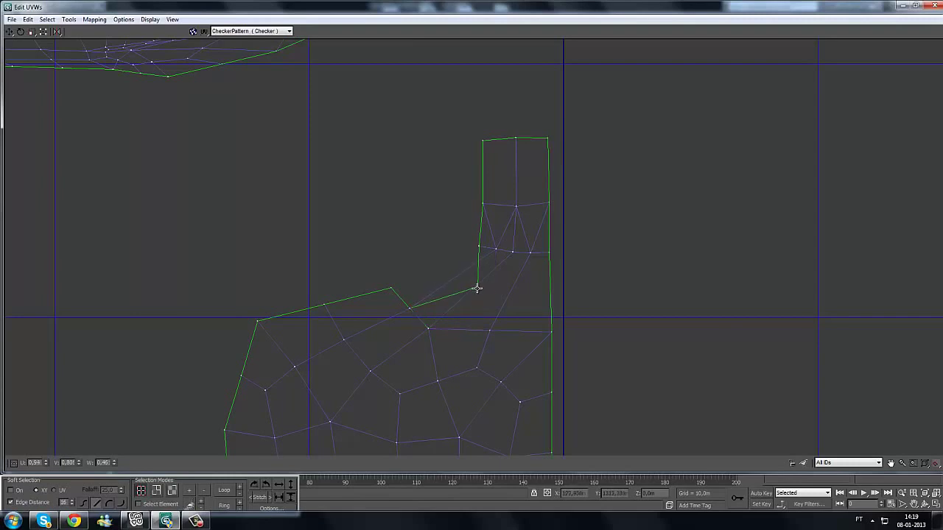
{"action": "left_click_drag", "start_coordinate": [478, 287], "coordinate": [394, 289]}
Step: Target-weld the left collar strip's remaining lower-edge vertices to the matching neckline vertices of the left back panel
{"action": "scroll", "coordinate": [435, 314], "scroll_direction": "down", "scroll_amount": 5}
{"action": "middle_click_drag", "start_coordinate": [387, 323], "coordinate": [685, 326]}
{"action": "scroll", "coordinate": [302, 300], "scroll_direction": "up", "scroll_amount": 3}
{"action": "left_click_drag", "start_coordinate": [399, 305], "coordinate": [439, 321]}
{"action": "middle_click_drag", "start_coordinate": [486, 301], "coordinate": [444, 299]}
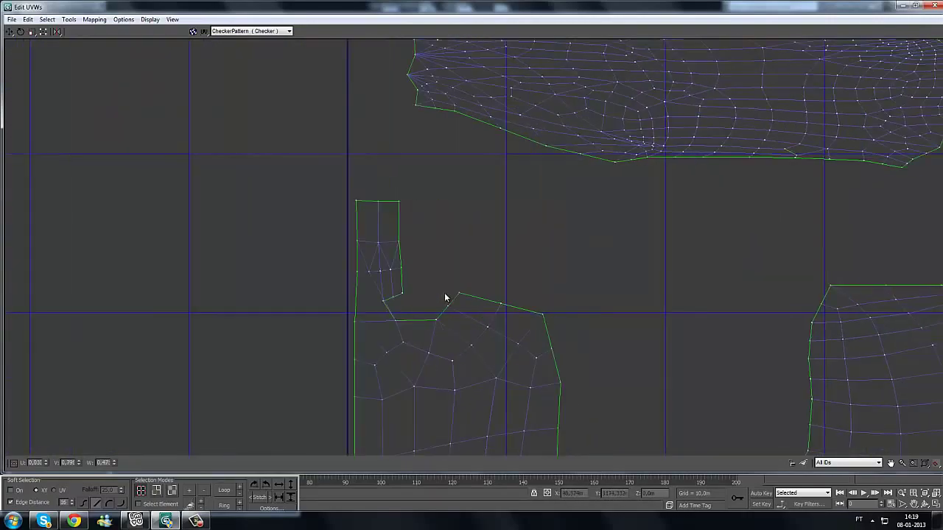
{"action": "scroll", "coordinate": [443, 302], "scroll_direction": "up", "scroll_amount": 1}
{"action": "left_click_drag", "start_coordinate": [365, 304], "coordinate": [450, 308]}
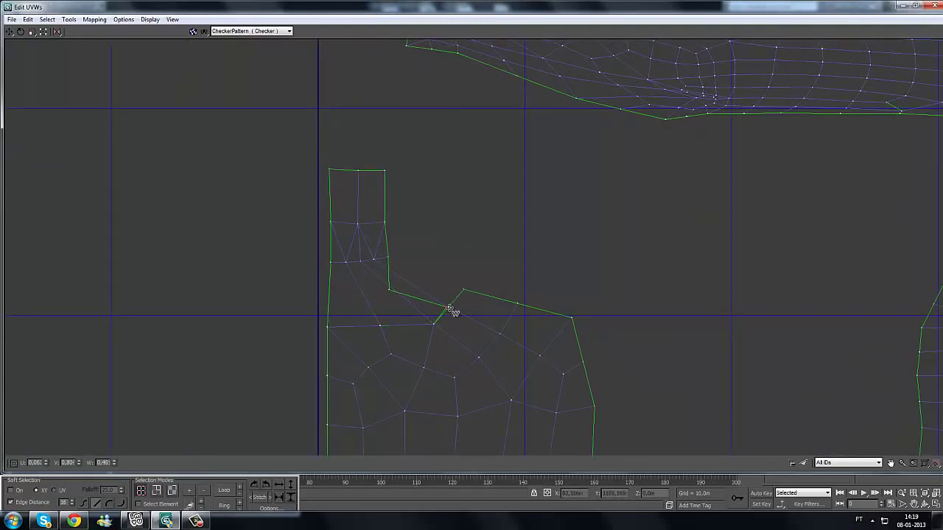
{"action": "left_click_drag", "start_coordinate": [388, 295], "coordinate": [463, 291]}
{"action": "scroll", "coordinate": [359, 320], "scroll_direction": "down", "scroll_amount": 2}
{"action": "scroll", "coordinate": [359, 320], "scroll_direction": "down", "scroll_amount": 5}
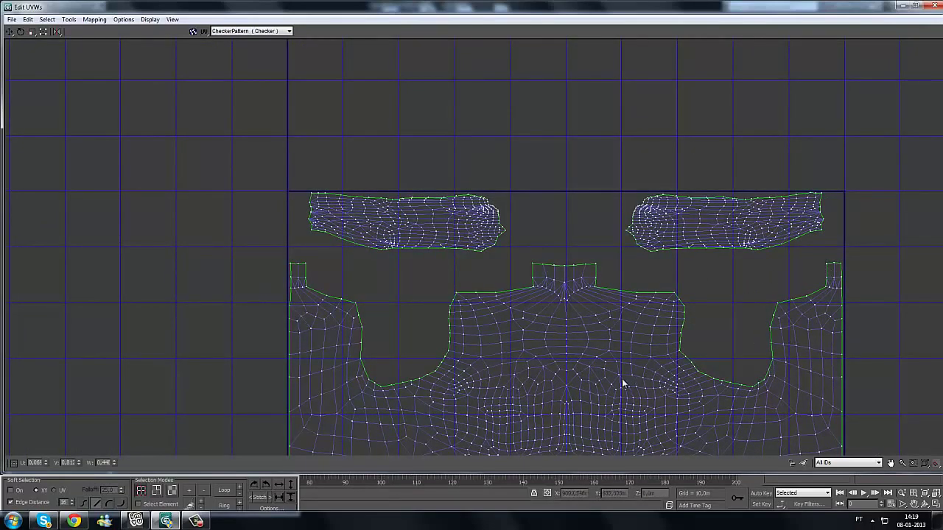
Step: Switch the UV selection to faces, with the front collar's welded faces selected
{"action": "left_click", "coordinate": [172, 491]}
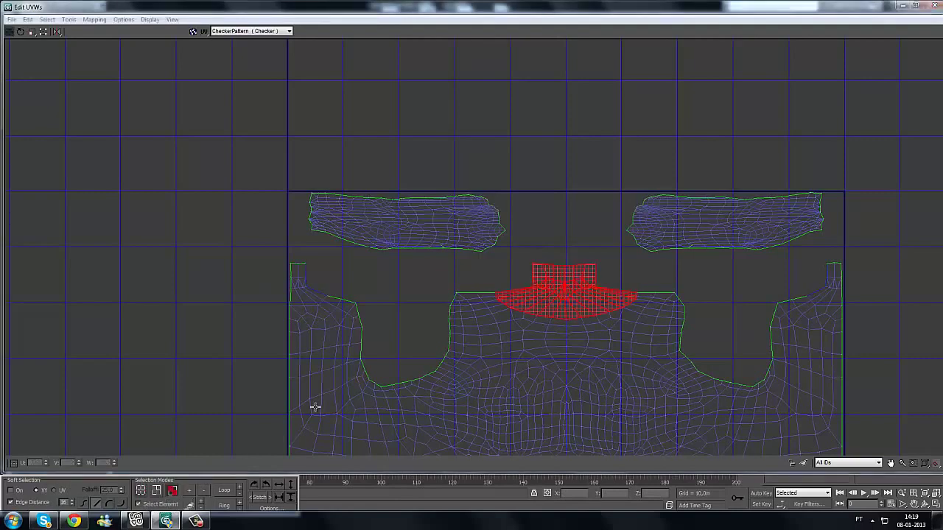
{"action": "left_click", "coordinate": [354, 317]}
{"action": "left_click", "coordinate": [536, 315]}
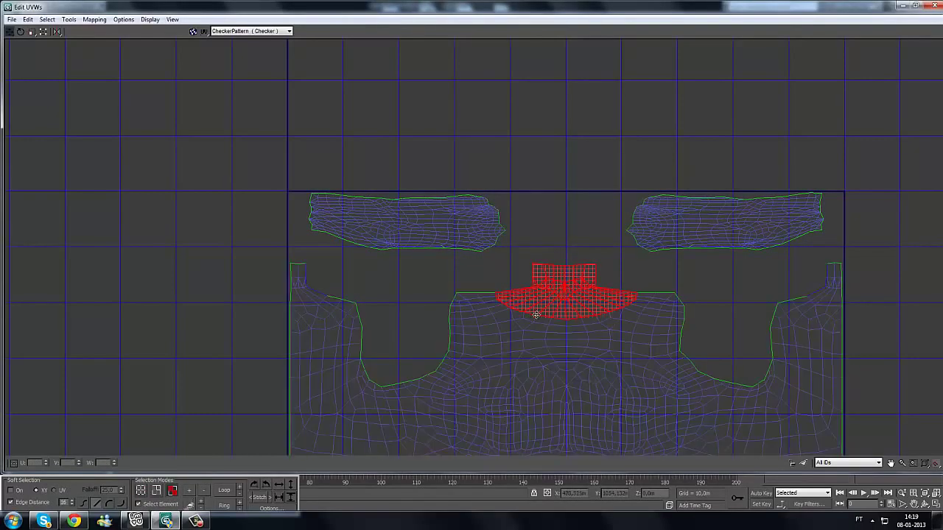
{"action": "scroll", "coordinate": [545, 298], "scroll_direction": "up", "scroll_amount": 4}
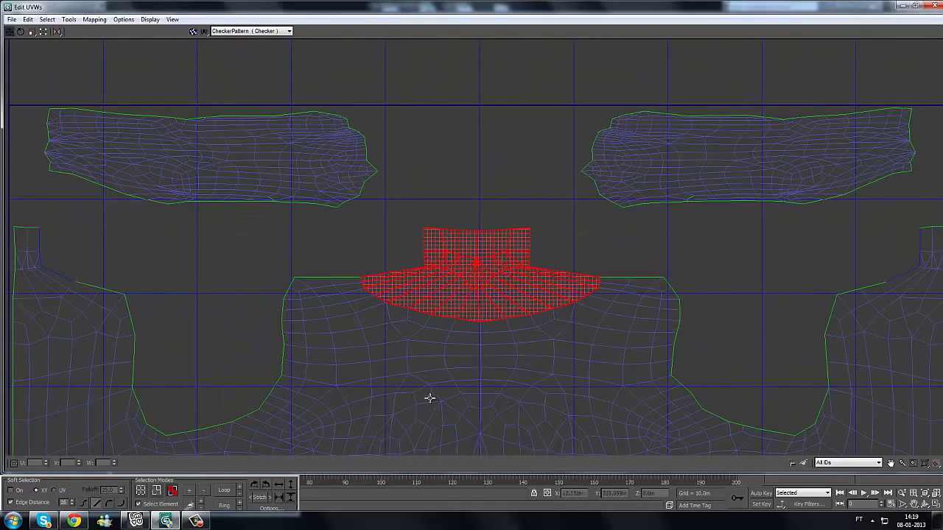
Step: Relax the front collar faces by edge angles with 100 iterations, 0.1 amount, 0.0 stretch and boundary points kept fixed
{"action": "left_click", "coordinate": [69, 20]}
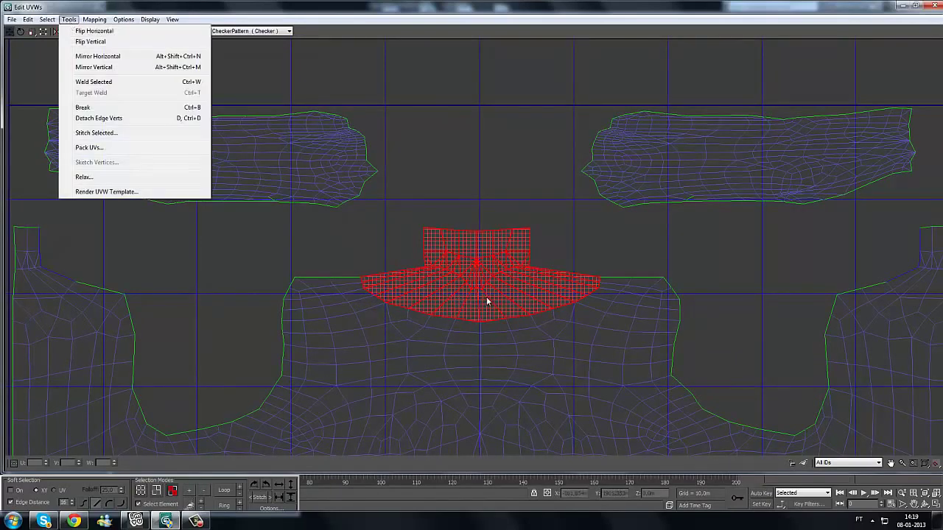
{"action": "left_click", "coordinate": [84, 176]}
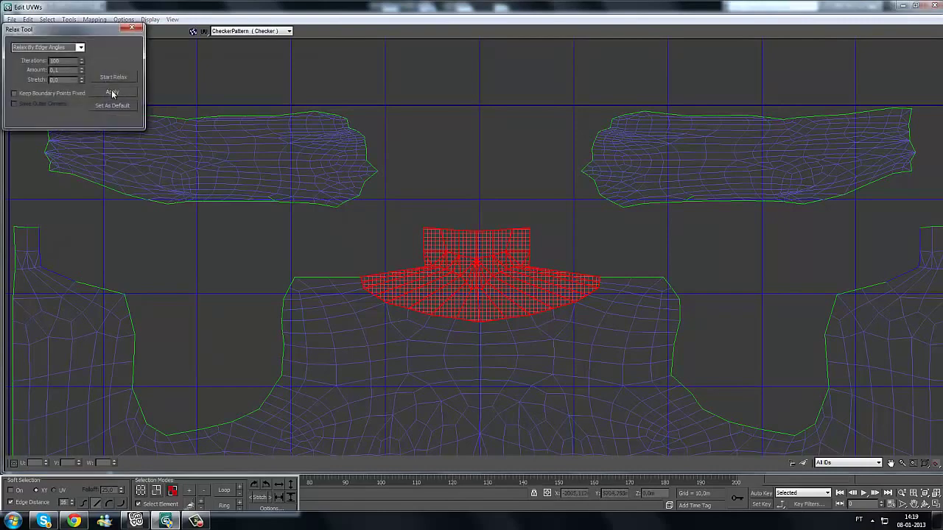
{"action": "left_click", "coordinate": [105, 78]}
{"action": "left_click", "coordinate": [104, 79]}
{"action": "left_click", "coordinate": [131, 28]}
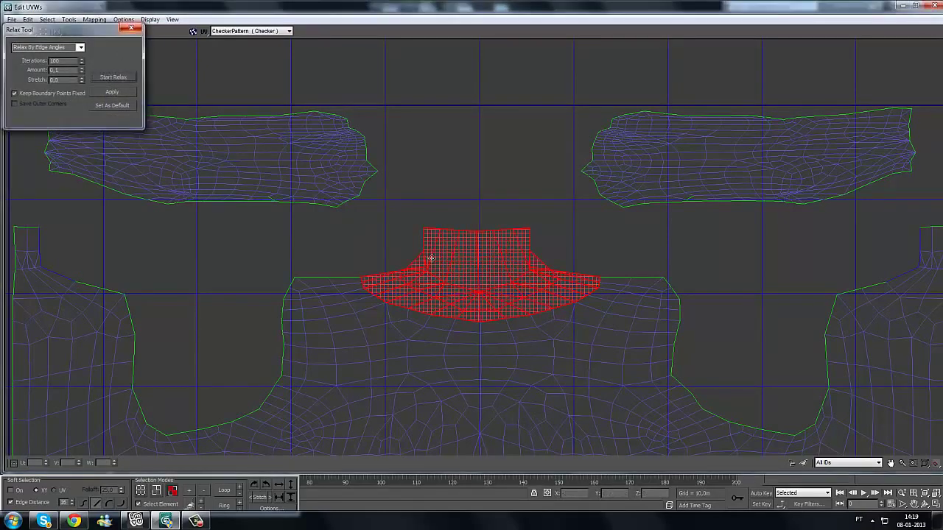
{"action": "left_click", "coordinate": [486, 260]}
{"action": "middle_click_drag", "start_coordinate": [469, 252], "coordinate": [460, 246]}
{"action": "scroll", "coordinate": [460, 247], "scroll_direction": "up", "scroll_amount": 2}
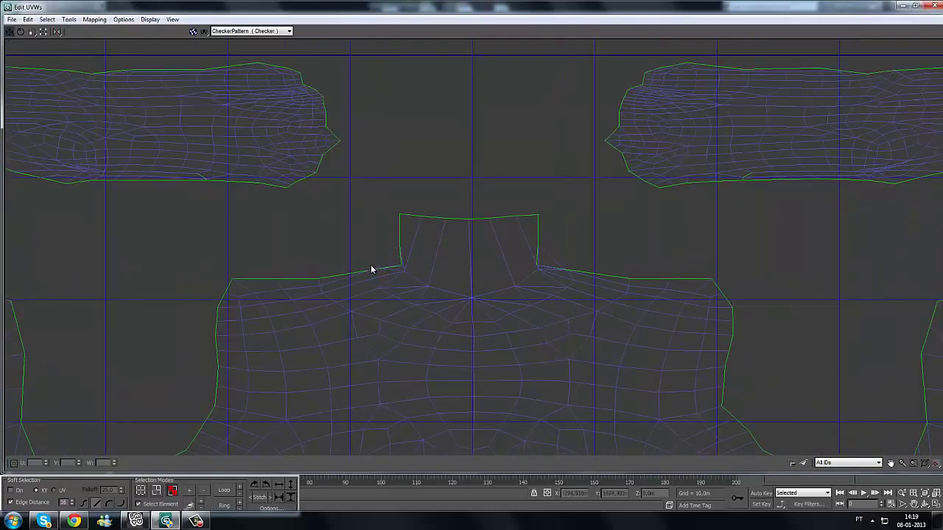
Step: Undo the relaxing of the front collar faces
{"action": "key", "text": "ctrl+z"}
{"action": "key", "text": "ctrl+z"}
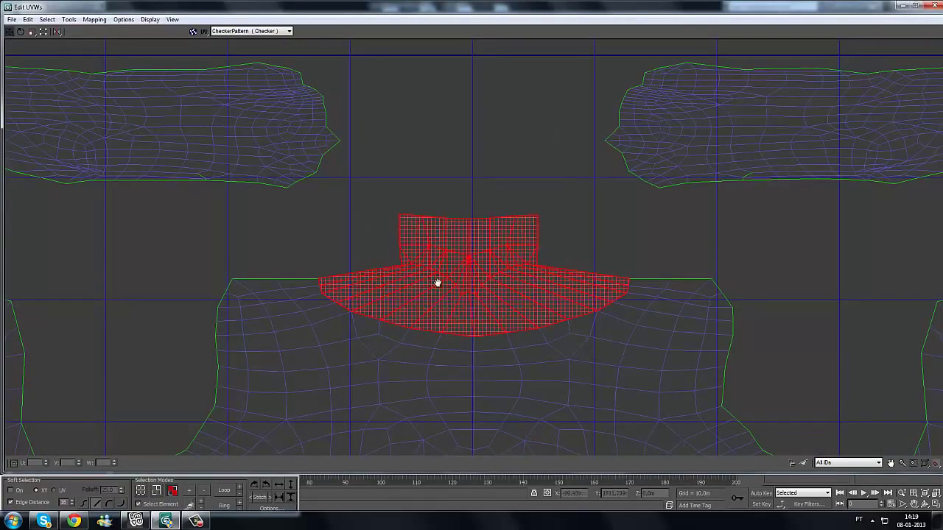
{"action": "scroll", "coordinate": [438, 282], "scroll_direction": "down", "scroll_amount": 3}
Step: Select the whole joined body shell and relax it by edge angles with 100 iterations, 0.1 amount, 0.0 stretch and boundary points fixed
{"action": "left_click", "coordinate": [421, 286], "text": "ctrl"}
{"action": "scroll", "coordinate": [435, 212], "scroll_direction": "down", "scroll_amount": 4}
{"action": "left_click", "coordinate": [448, 221]}
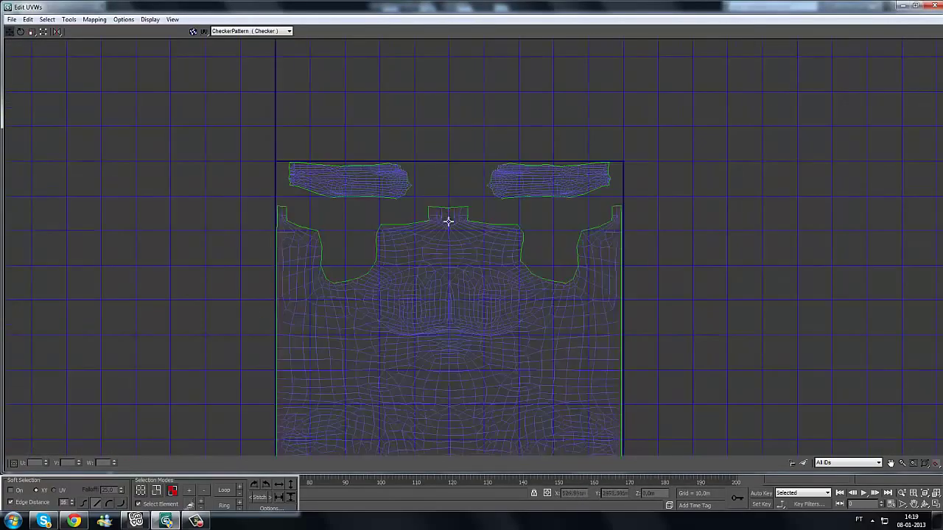
{"action": "left_click", "coordinate": [457, 261]}
{"action": "scroll", "coordinate": [457, 261], "scroll_direction": "up", "scroll_amount": 3}
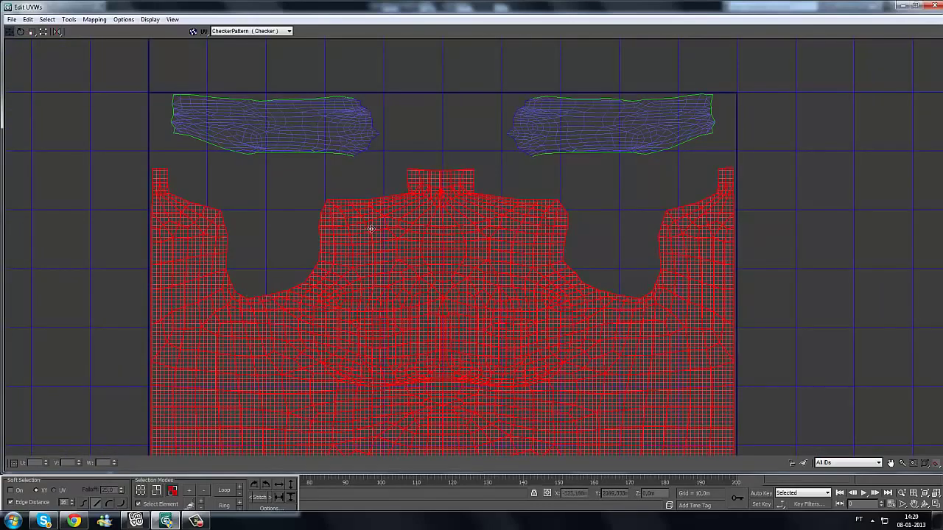
{"action": "left_click", "coordinate": [68, 19]}
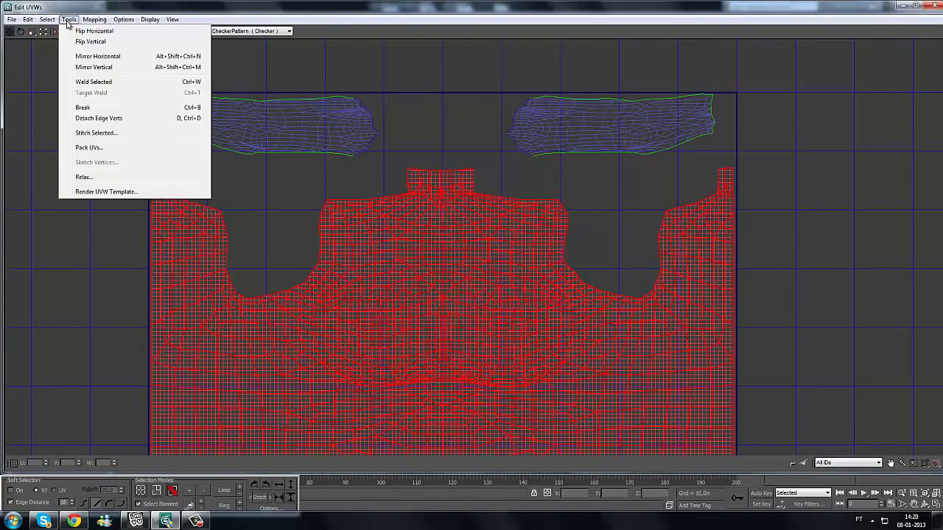
{"action": "left_click", "coordinate": [84, 176]}
{"action": "left_click", "coordinate": [38, 95]}
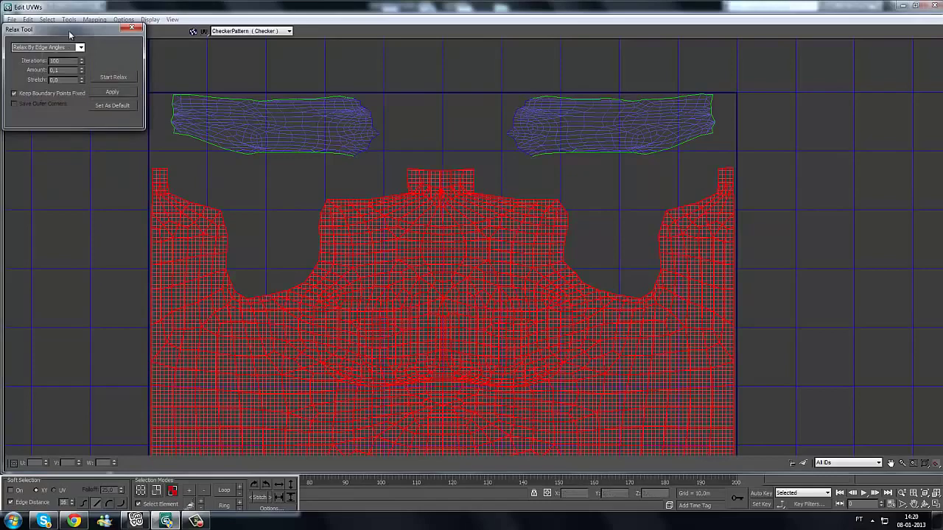
{"action": "left_click_drag", "start_coordinate": [69, 30], "coordinate": [69, 45]}
{"action": "left_click", "coordinate": [107, 93]}
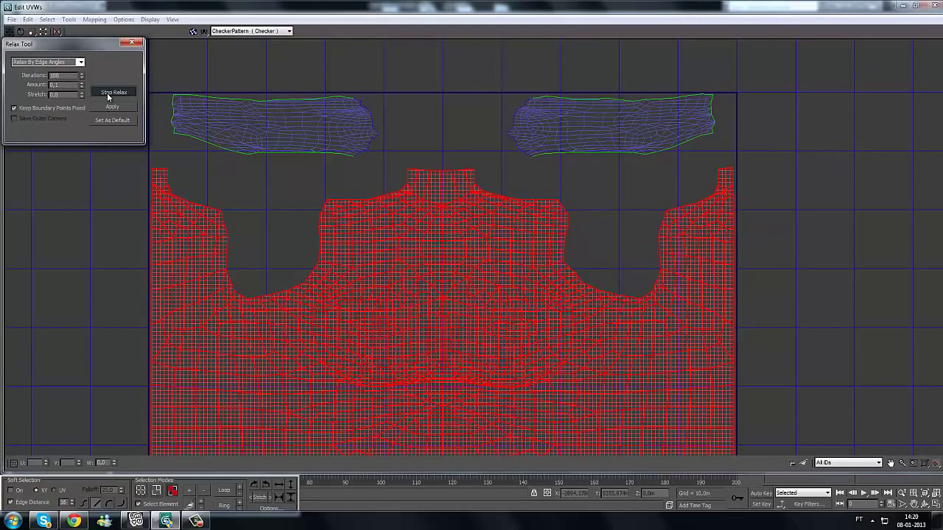
{"action": "left_click", "coordinate": [106, 93]}
Step: Check the relaxed neckline around the front collar and undo the relaxing of the body shell
{"action": "scroll", "coordinate": [472, 336], "scroll_direction": "up", "scroll_amount": 5}
{"action": "left_click", "coordinate": [509, 183]}
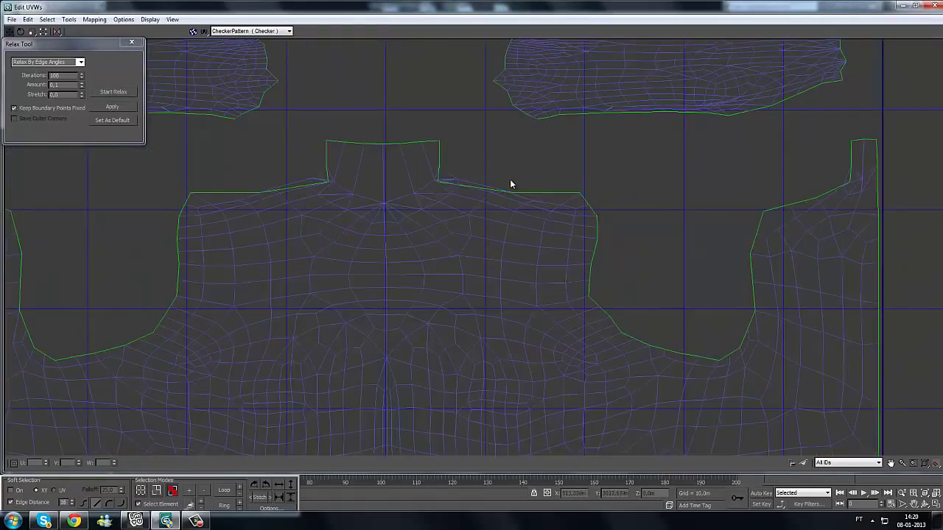
{"action": "left_click", "coordinate": [445, 172]}
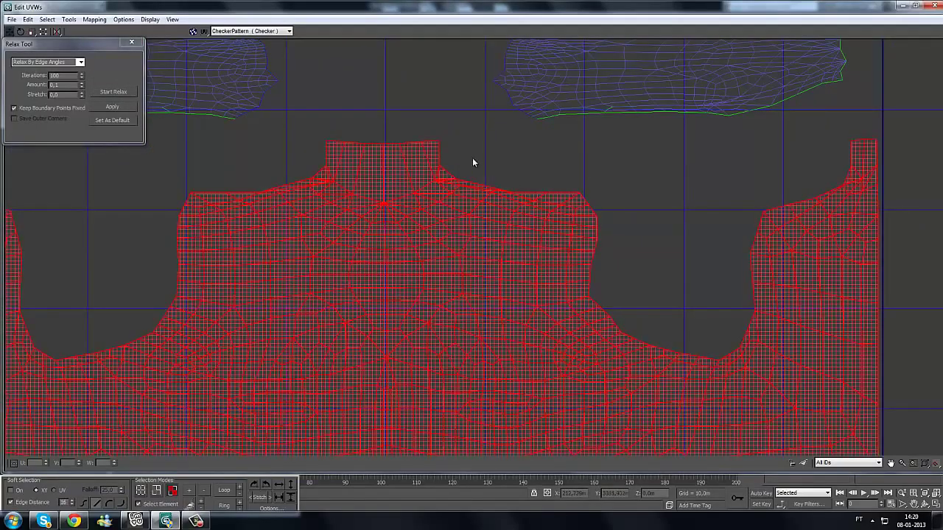
{"action": "middle_click_drag", "start_coordinate": [469, 196], "coordinate": [468, 242]}
{"action": "scroll", "coordinate": [469, 242], "scroll_direction": "up", "scroll_amount": 2}
{"action": "left_click", "coordinate": [462, 214]}
{"action": "key", "text": "ctrl+z"}
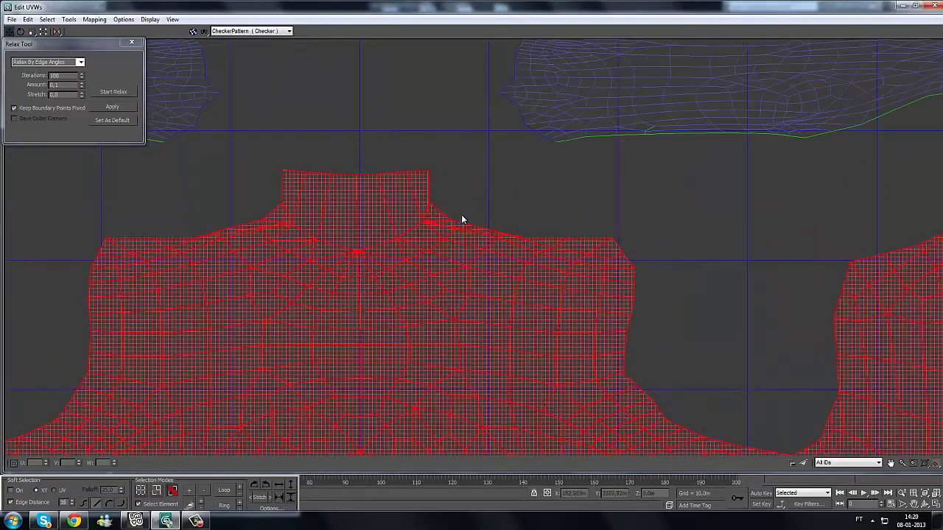
{"action": "key", "text": "ctrl+z"}
{"action": "key", "text": "ctrl+z"}
{"action": "key", "text": "ctrl+z"}
{"action": "middle_click_drag", "start_coordinate": [462, 214], "coordinate": [471, 201]}
{"action": "key", "text": "ctrl+z"}
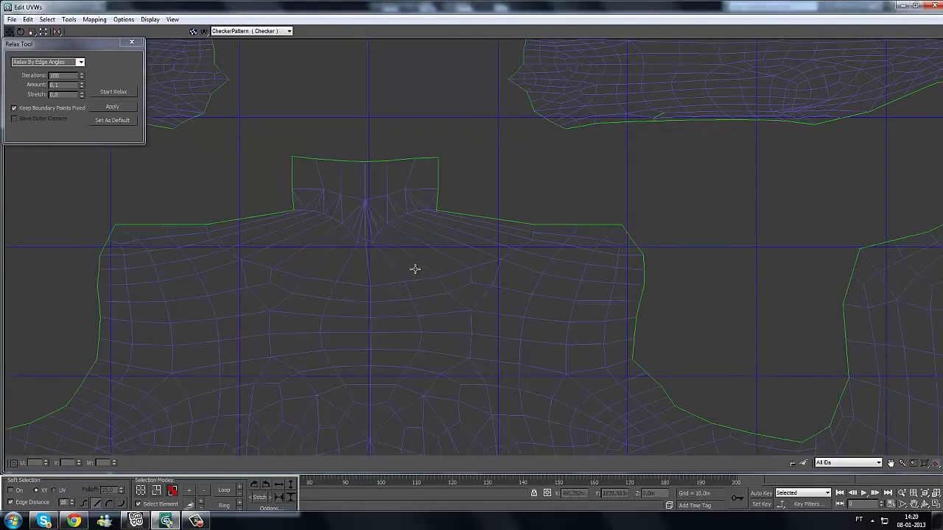
Step: Turn off element selection, select only the front panel faces directly below the collar, and apply the edge-angle relax to them
{"action": "scroll", "coordinate": [452, 309], "scroll_direction": "down", "scroll_amount": 5}
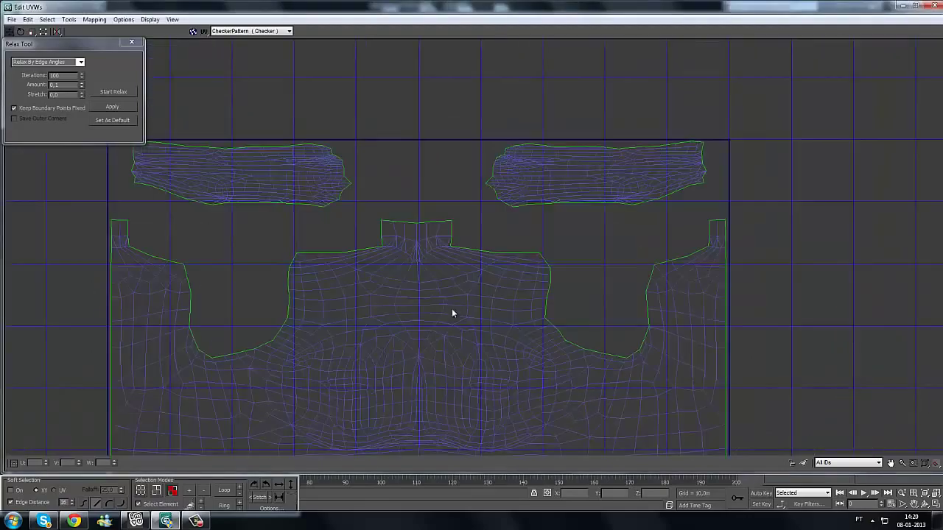
{"action": "scroll", "coordinate": [439, 306], "scroll_direction": "up", "scroll_amount": 5}
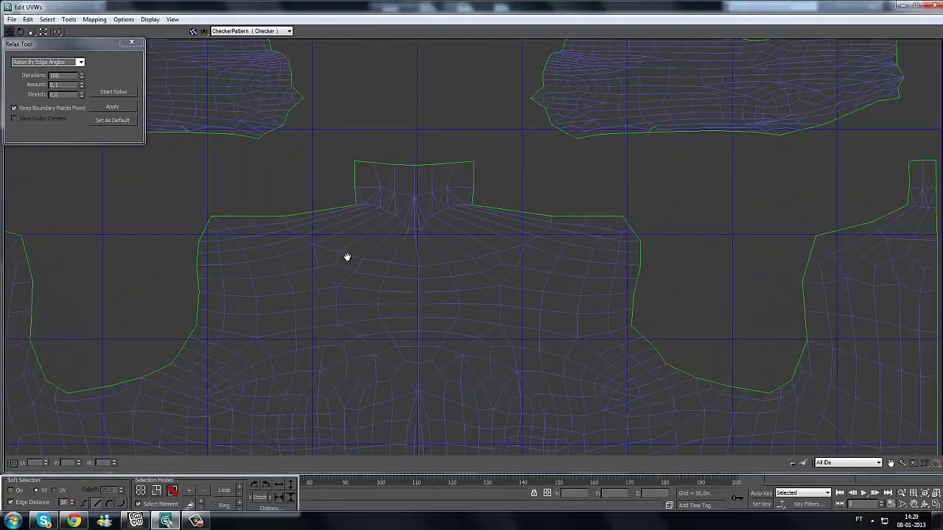
{"action": "middle_click_drag", "start_coordinate": [347, 256], "coordinate": [353, 277]}
{"action": "left_click", "coordinate": [326, 231]}
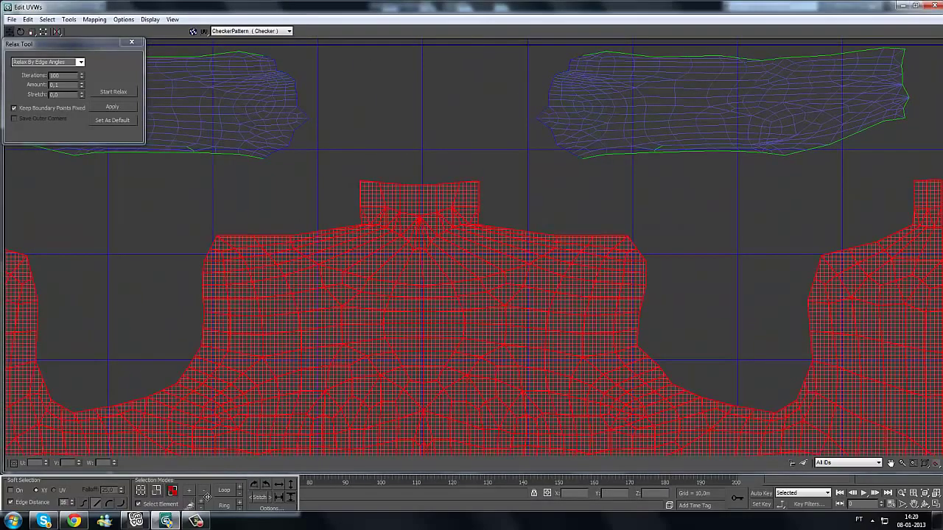
{"action": "left_click", "coordinate": [171, 504]}
{"action": "left_click", "coordinate": [99, 291]}
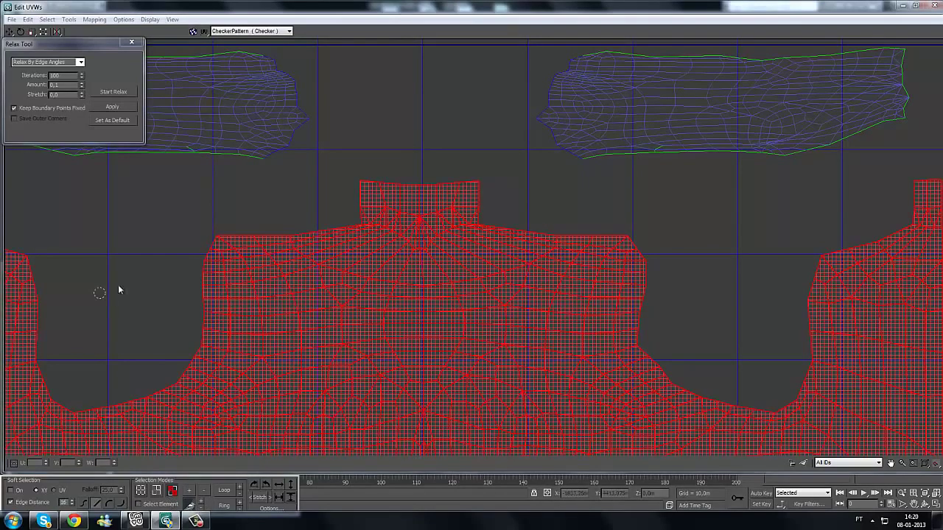
{"action": "left_click", "coordinate": [357, 229]}
{"action": "mouse_move", "coordinate": [355, 246]}
{"action": "left_mouse_down"}
{"action": "mouse_move", "coordinate": [412, 270]}
{"action": "mouse_move", "coordinate": [494, 253]}
{"action": "mouse_move", "coordinate": [515, 238]}
{"action": "left_mouse_up"}
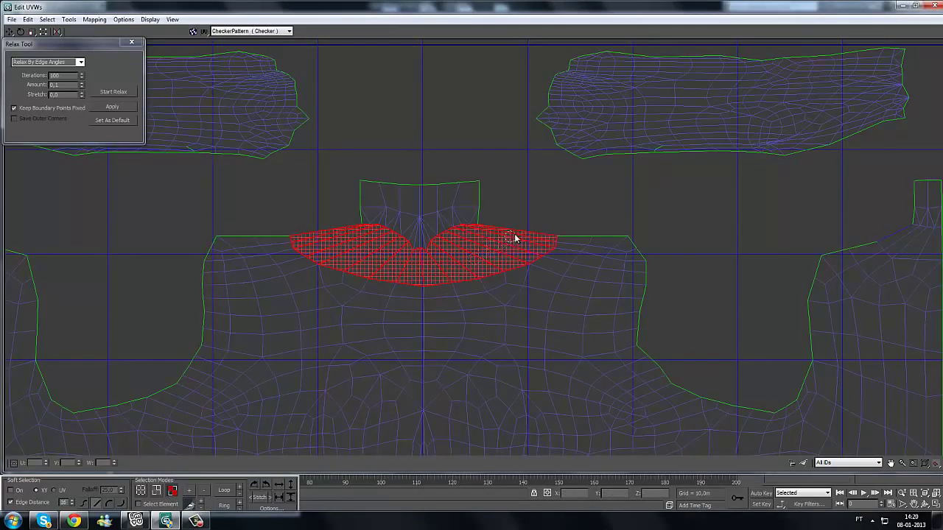
{"action": "left_click", "coordinate": [114, 107]}
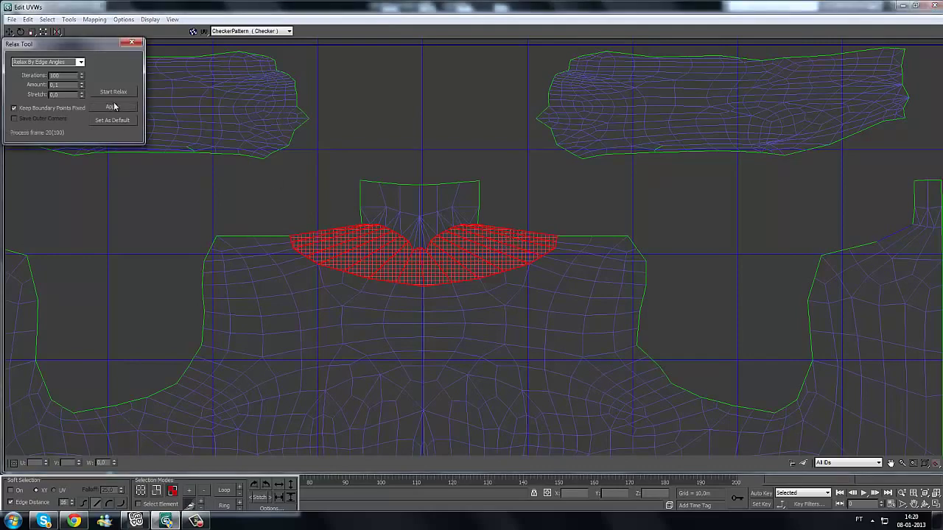
{"action": "scroll", "coordinate": [286, 201], "scroll_direction": "up", "scroll_amount": 2}
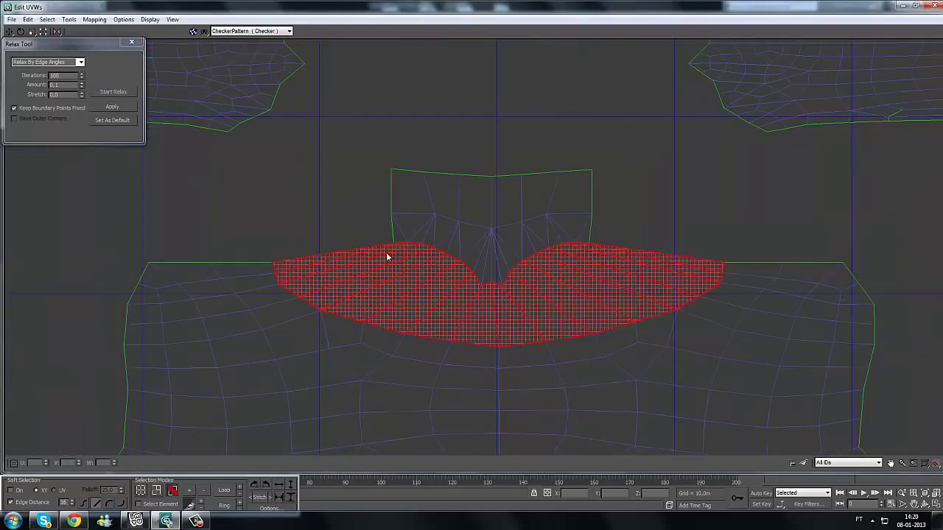
Step: Add the front collar's lower row of faces to the selection and relax the combined faces by edge angles
{"action": "left_click", "coordinate": [570, 229], "text": "ctrl"}
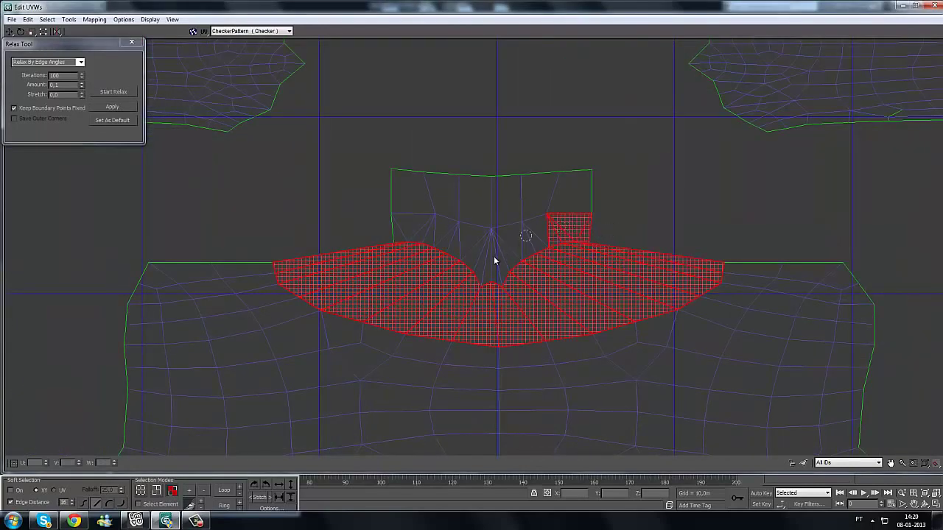
{"action": "mouse_move", "coordinate": [495, 260]}
{"action": "left_mouse_down"}
{"action": "mouse_move", "coordinate": [408, 231]}
{"action": "mouse_move", "coordinate": [382, 232]}
{"action": "left_mouse_up"}
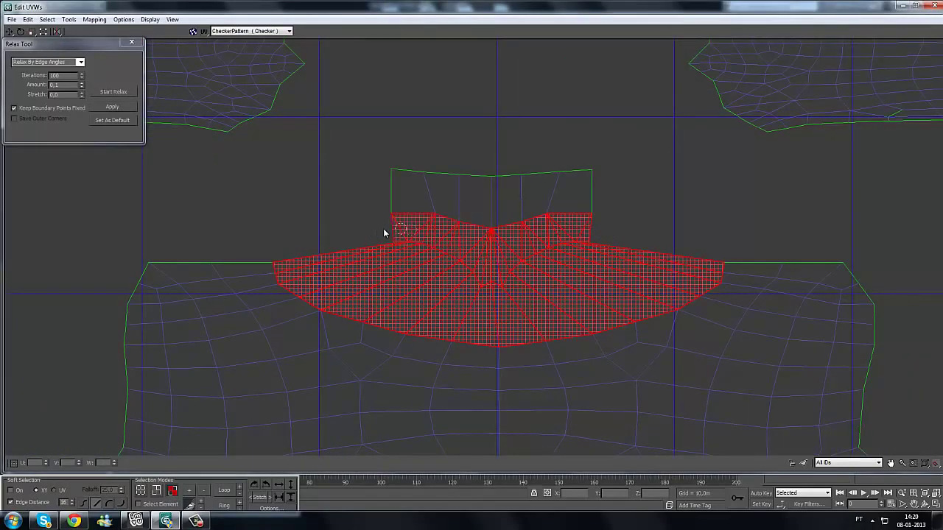
{"action": "left_click", "coordinate": [113, 93]}
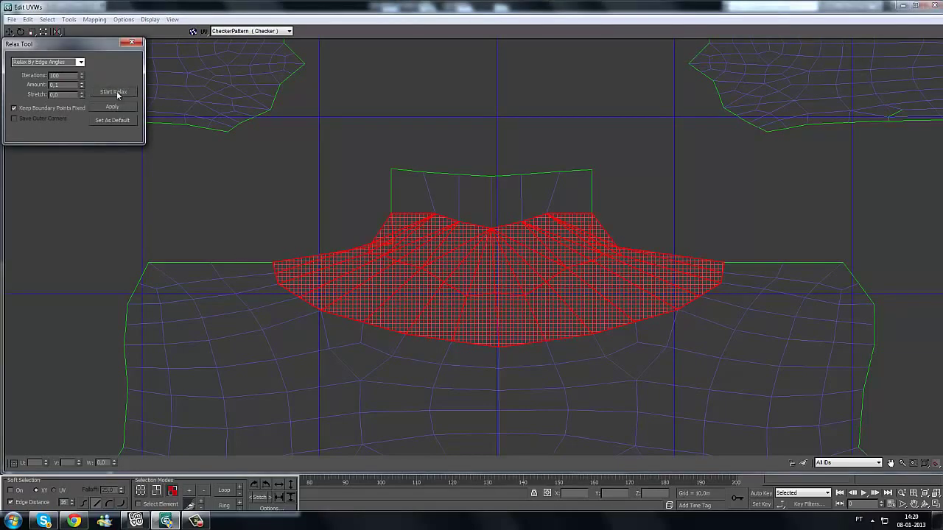
{"action": "left_click", "coordinate": [114, 93]}
Step: Undo the relaxing of the combined neckline and lower collar faces and clear the face selection
{"action": "key", "text": "ctrl+z"}
{"action": "middle_click_drag", "start_coordinate": [697, 212], "coordinate": [600, 213]}
{"action": "left_click", "coordinate": [600, 214]}
{"action": "scroll", "coordinate": [534, 283], "scroll_direction": "up", "scroll_amount": 3}
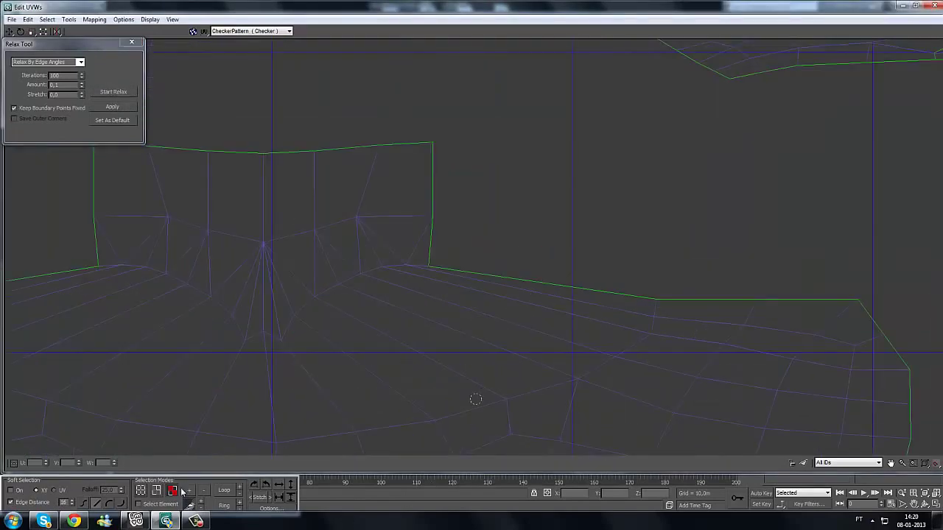
Step: Select the front collar's lower side edge in edge mode and examine the collar seams on the dress model in wireframe
{"action": "left_click", "coordinate": [158, 491]}
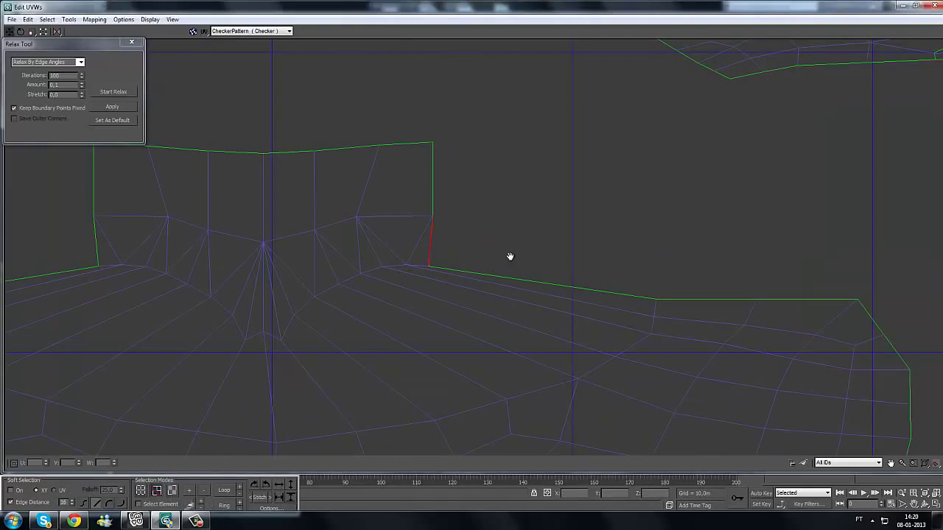
{"action": "scroll", "coordinate": [489, 269], "scroll_direction": "down", "scroll_amount": 3}
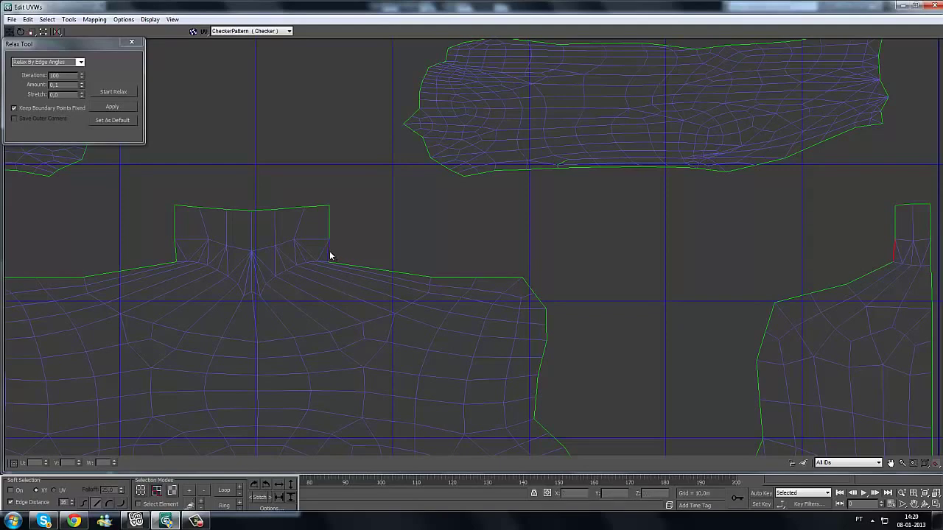
{"action": "left_click", "coordinate": [913, 6]}
{"action": "scroll", "coordinate": [567, 375], "scroll_direction": "up", "scroll_amount": 10}
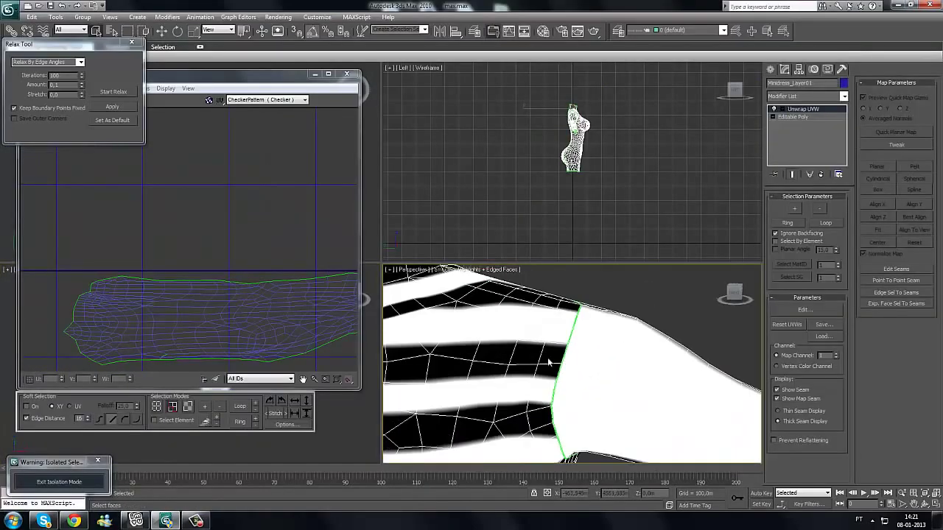
{"action": "scroll", "coordinate": [524, 355], "scroll_direction": "down", "scroll_amount": 10}
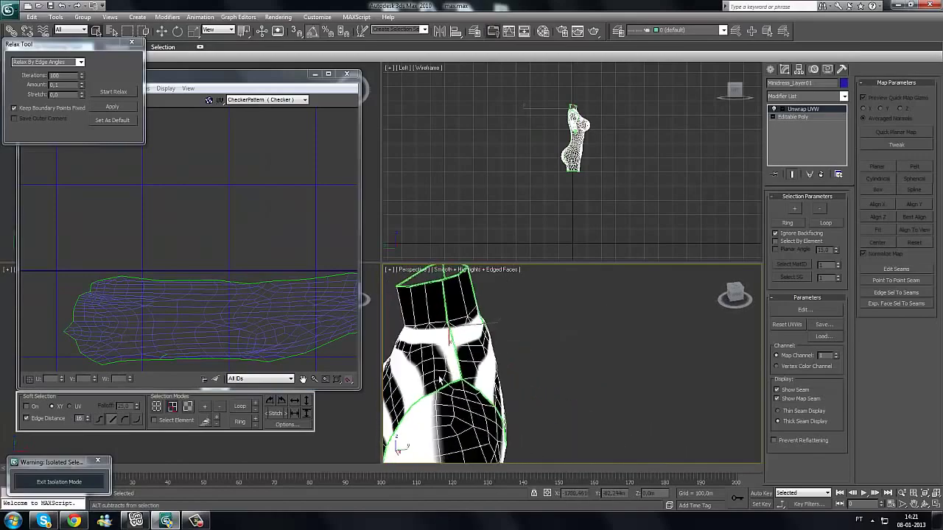
{"action": "middle_click_drag", "start_coordinate": [439, 380], "coordinate": [516, 362], "text": "alt"}
{"action": "key", "text": "F3"}
{"action": "mouse_move", "coordinate": [510, 328]}
{"action": "middle_mouse_down"}
{"action": "mouse_move", "coordinate": [582, 427]}
{"action": "mouse_move", "coordinate": [603, 436]}
{"action": "mouse_move", "coordinate": [645, 381]}
{"action": "mouse_move", "coordinate": [574, 368]}
{"action": "middle_mouse_up"}
{"action": "scroll", "coordinate": [143, 307], "scroll_direction": "down", "scroll_amount": 3}
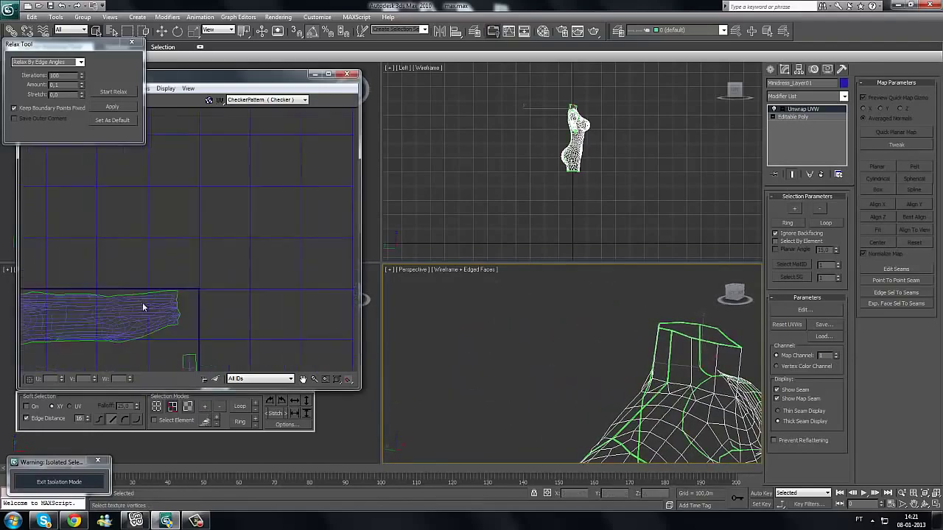
{"action": "scroll", "coordinate": [144, 307], "scroll_direction": "down", "scroll_amount": 4}
{"action": "middle_click_drag", "start_coordinate": [144, 307], "coordinate": [309, 212]}
{"action": "key", "text": "alt+w"}
{"action": "middle_click_drag", "start_coordinate": [230, 243], "coordinate": [228, 252]}
{"action": "key", "text": "alt+w"}
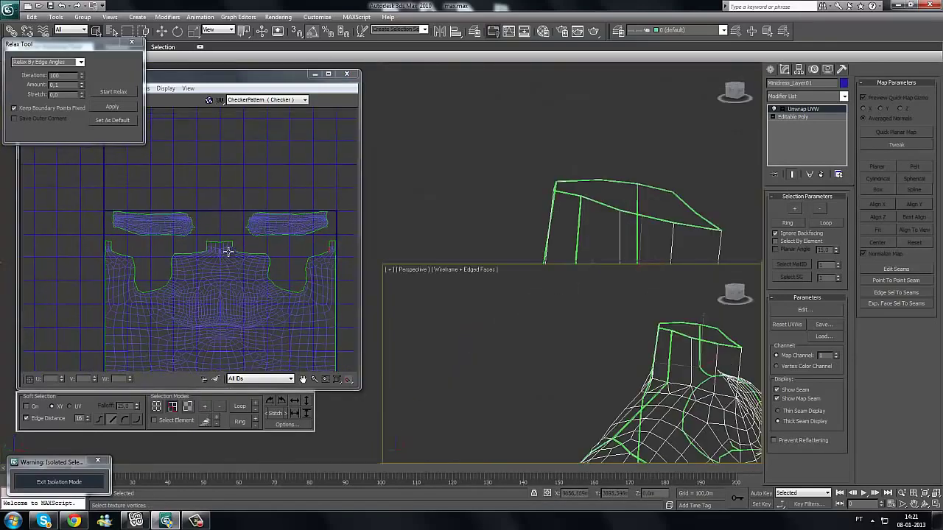
{"action": "scroll", "coordinate": [232, 260], "scroll_direction": "up", "scroll_amount": 3}
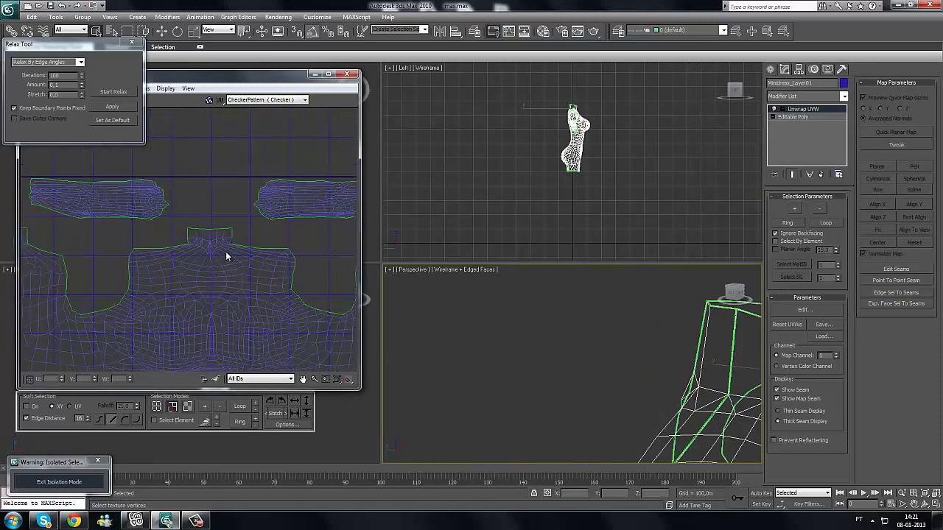
Step: Turn element selection back on, select all body shell faces, and apply the edge-angle relax with 100 iterations and fixed boundary points
{"action": "left_click", "coordinate": [154, 420]}
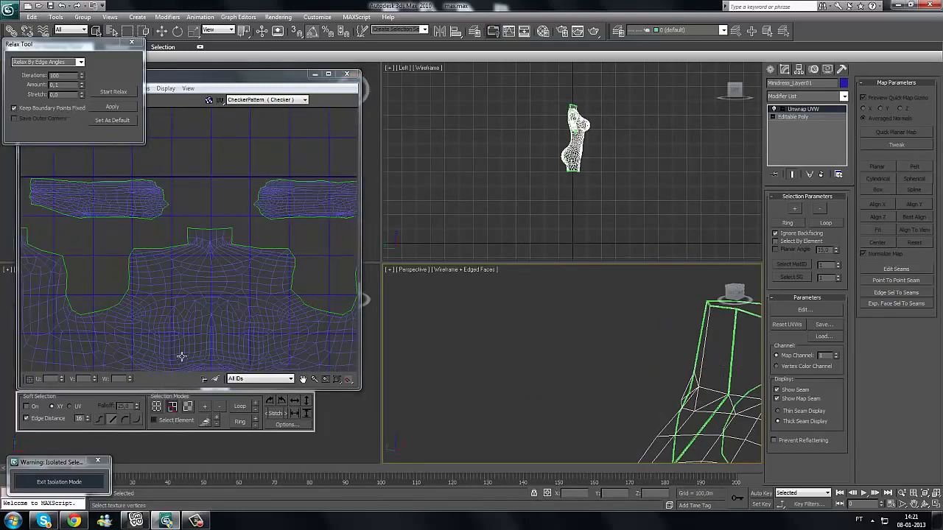
{"action": "left_click", "coordinate": [213, 269]}
{"action": "middle_click_drag", "start_coordinate": [213, 270], "coordinate": [224, 219]}
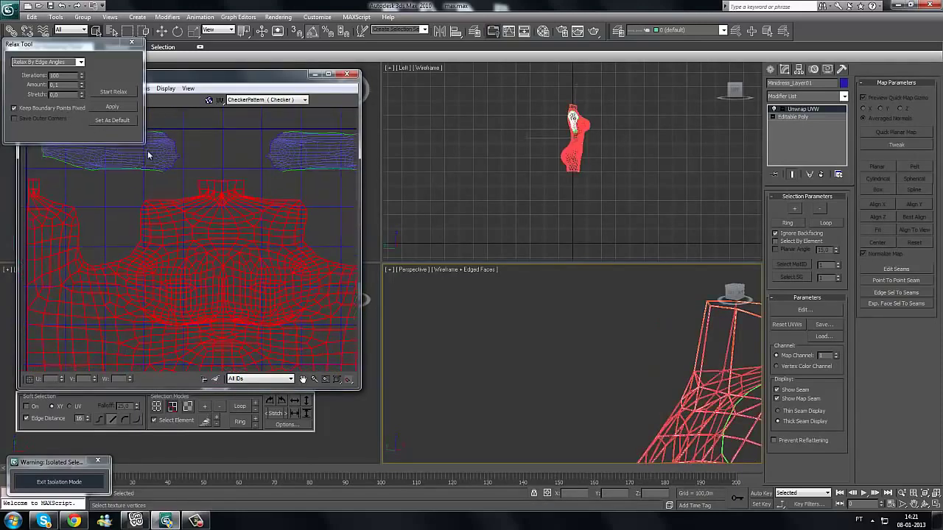
{"action": "left_click", "coordinate": [188, 407]}
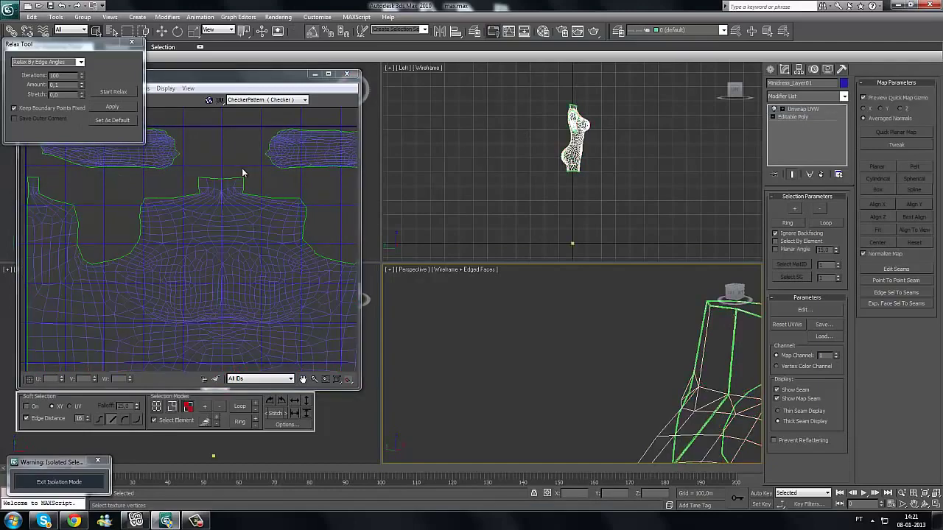
{"action": "left_click", "coordinate": [196, 224]}
{"action": "left_click", "coordinate": [112, 106]}
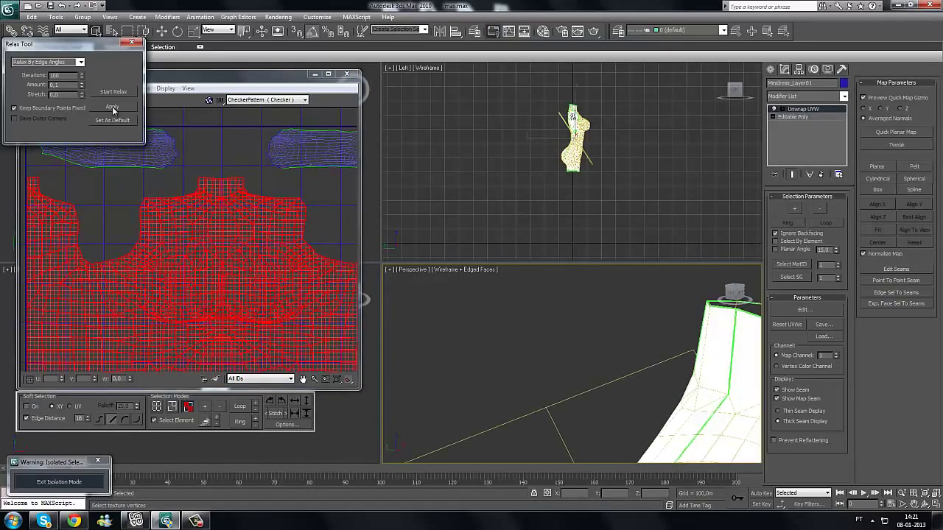
Step: Inspect the relaxed collar corner, reselect the body shell faces, and undo their relaxing
{"action": "left_click", "coordinate": [260, 230]}
{"action": "scroll", "coordinate": [260, 222], "scroll_direction": "up", "scroll_amount": 3}
{"action": "middle_click_drag", "start_coordinate": [260, 222], "coordinate": [253, 296]}
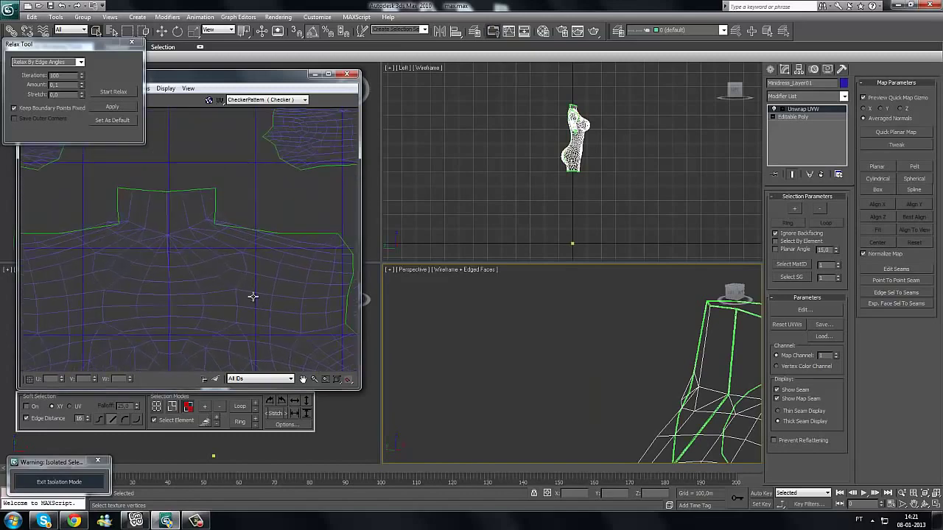
{"action": "scroll", "coordinate": [253, 299], "scroll_direction": "up", "scroll_amount": 2}
{"action": "middle_click_drag", "start_coordinate": [240, 240], "coordinate": [238, 311]}
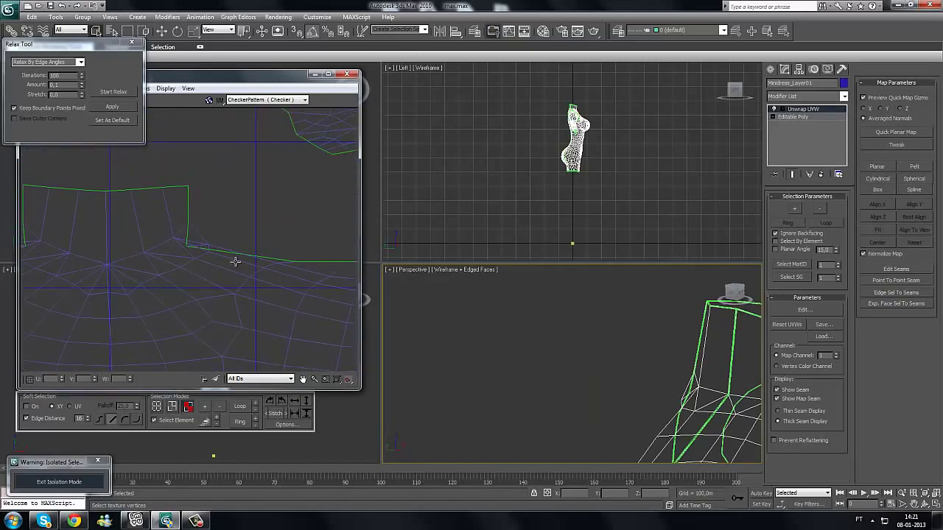
{"action": "left_click", "coordinate": [236, 258]}
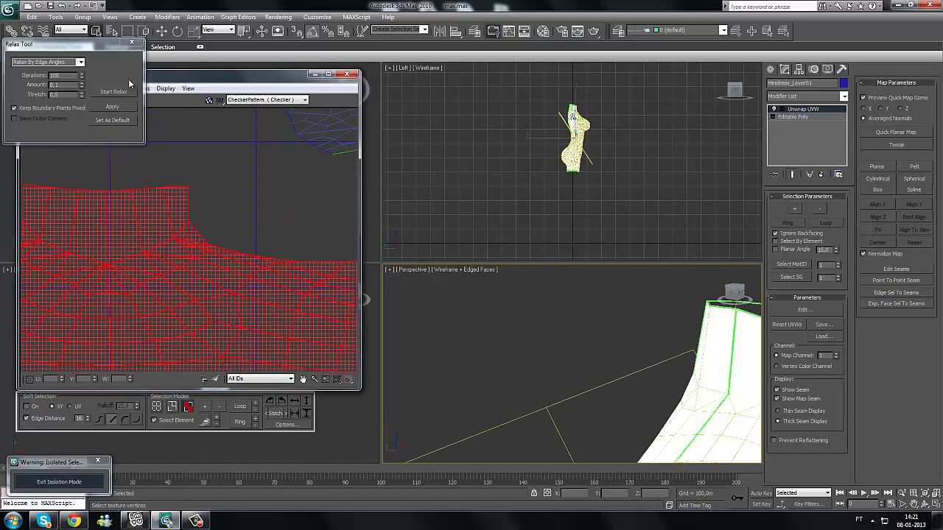
{"action": "left_click", "coordinate": [125, 90]}
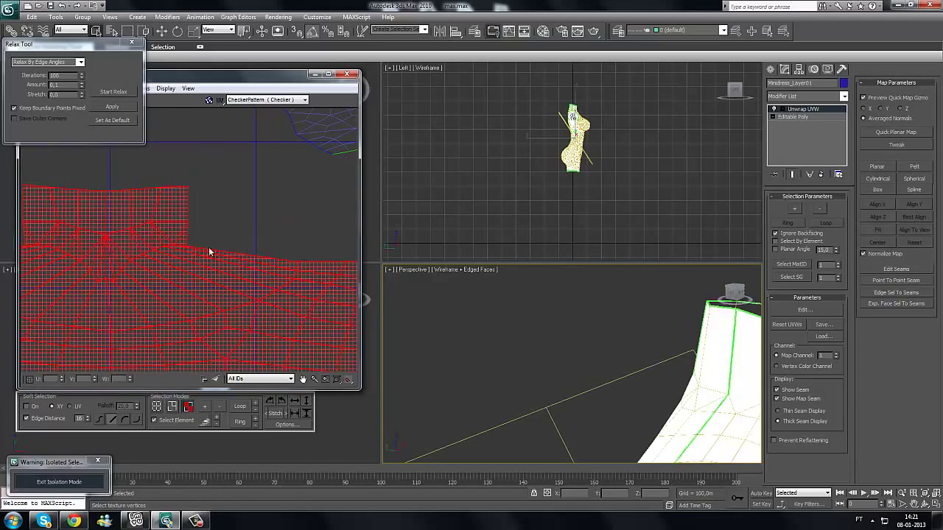
Step: Switch to vertex mode, enlarge the UV editor, and select the vertices along the front collar's right side edge
{"action": "left_click", "coordinate": [156, 405]}
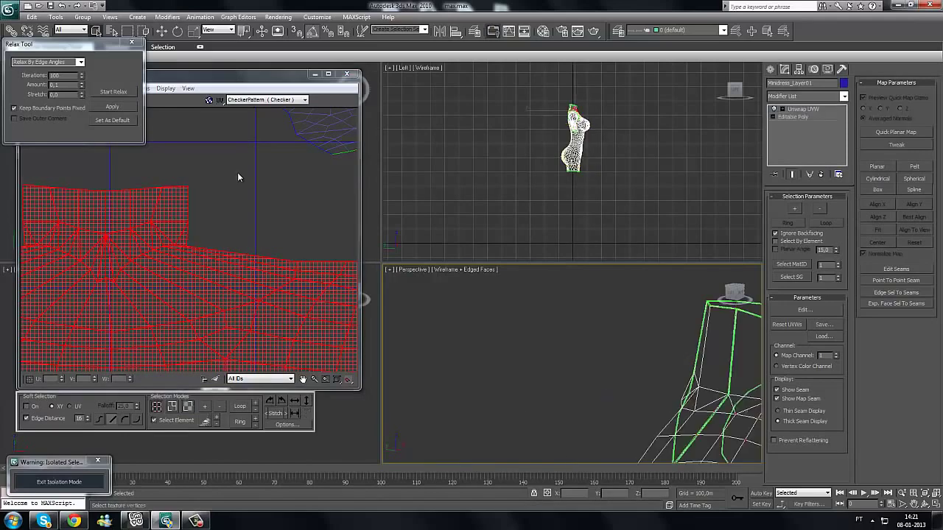
{"action": "middle_click_drag", "start_coordinate": [212, 202], "coordinate": [227, 196]}
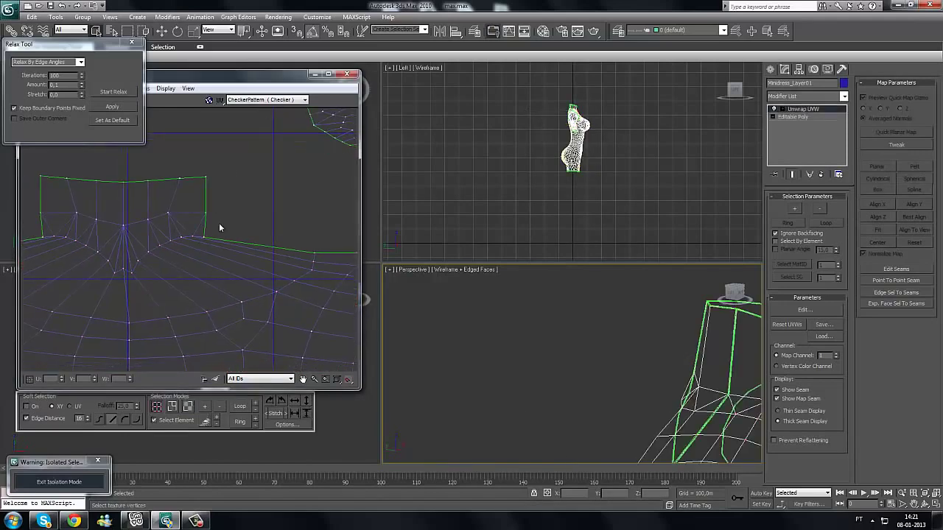
{"action": "left_click", "coordinate": [204, 238]}
{"action": "left_click", "coordinate": [247, 224]}
{"action": "left_click", "coordinate": [328, 74]}
{"action": "scroll", "coordinate": [221, 283], "scroll_direction": "down", "scroll_amount": 5}
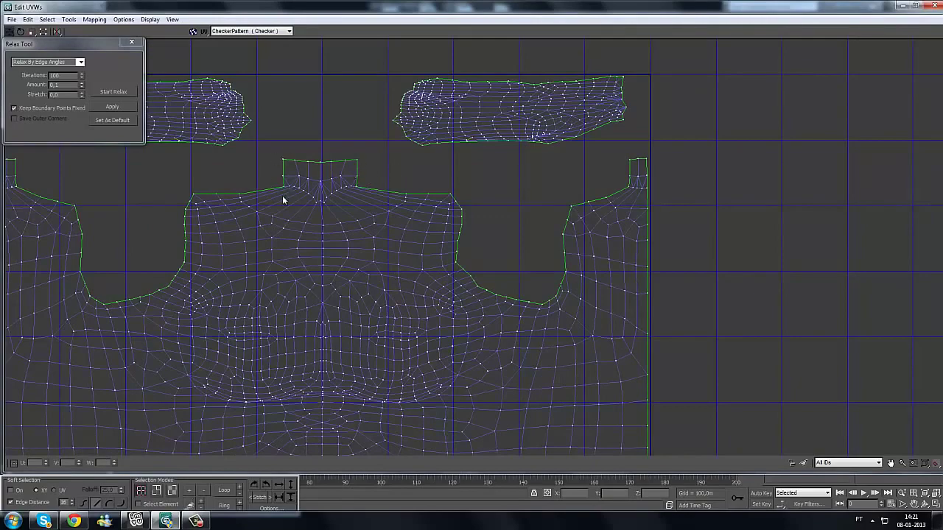
{"action": "middle_click_drag", "start_coordinate": [280, 168], "coordinate": [243, 263]}
{"action": "scroll", "coordinate": [233, 290], "scroll_direction": "up", "scroll_amount": 7}
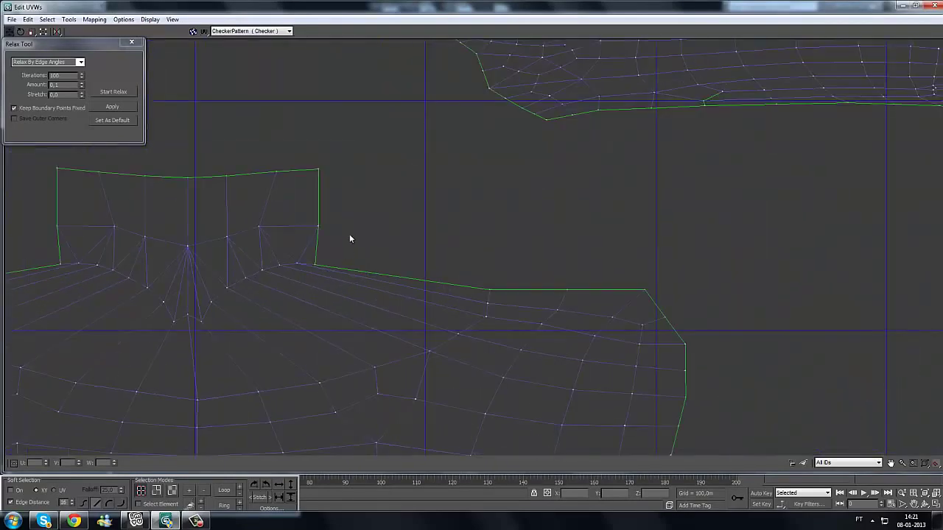
{"action": "left_click", "coordinate": [314, 263]}
{"action": "middle_click_drag", "start_coordinate": [352, 256], "coordinate": [198, 269]}
{"action": "scroll", "coordinate": [188, 274], "scroll_direction": "down", "scroll_amount": 3}
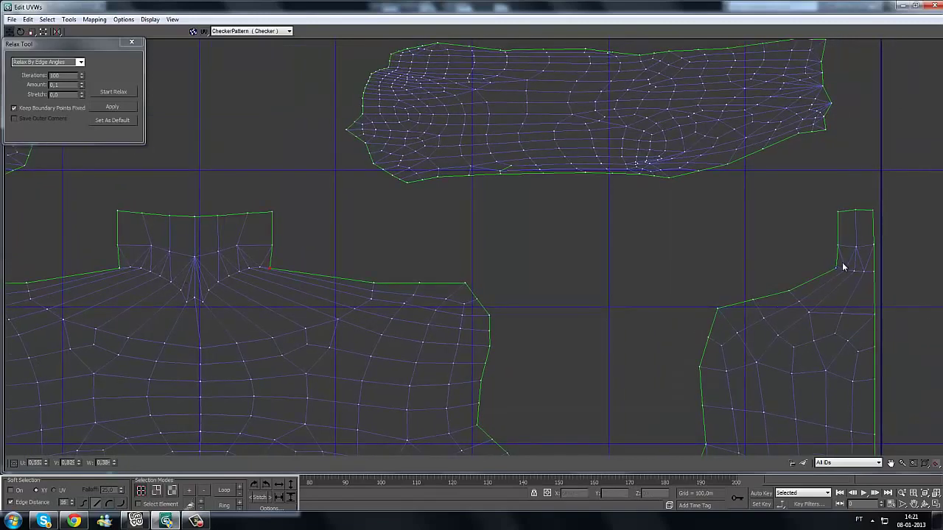
{"action": "left_click_drag", "start_coordinate": [285, 195], "coordinate": [268, 274]}
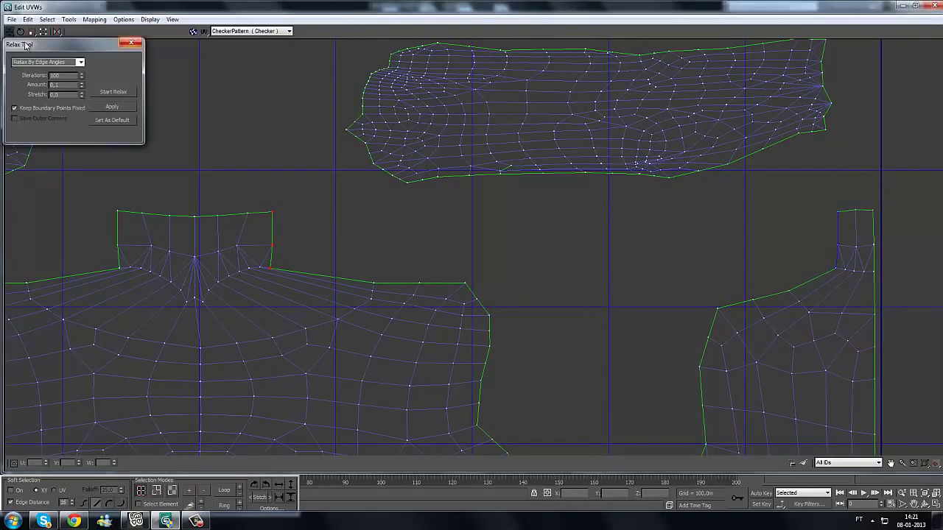
Step: Close the relax settings and move the selected collar edge horizontally outward until it lines up with the right shoulder's inner boundary point
{"action": "left_click", "coordinate": [131, 42]}
{"action": "left_click_drag", "start_coordinate": [10, 31], "coordinate": [13, 55]}
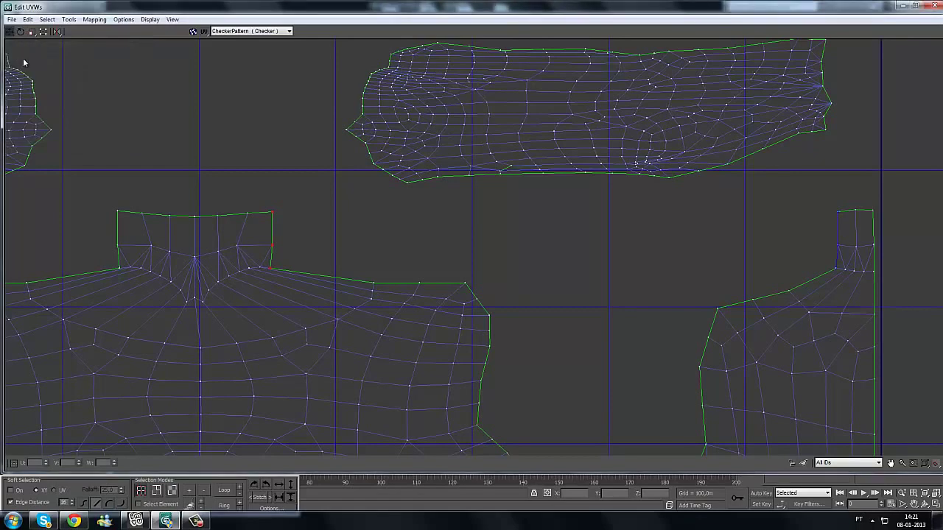
{"action": "scroll", "coordinate": [402, 243], "scroll_direction": "up", "scroll_amount": 3}
{"action": "left_click_drag", "start_coordinate": [179, 238], "coordinate": [353, 235]}
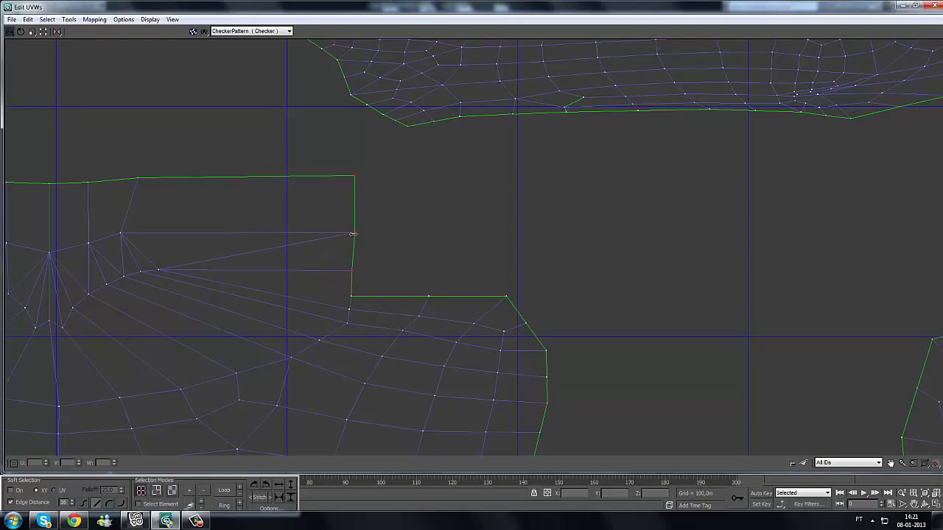
Step: Select the front collar's left side edge vertices and move them horizontally outward to line up with the left shoulder's inner boundary point
{"action": "middle_click_drag", "start_coordinate": [293, 258], "coordinate": [513, 260]}
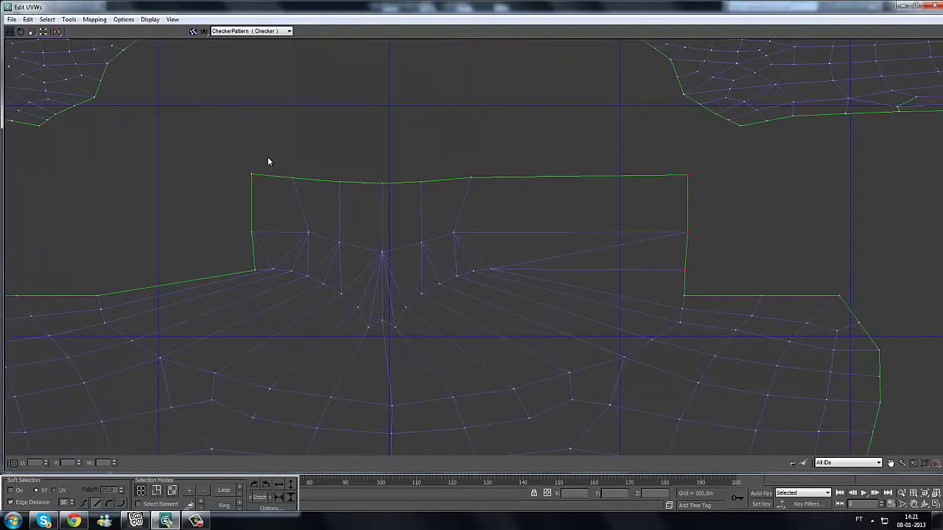
{"action": "left_click_drag", "start_coordinate": [234, 275], "coordinate": [263, 163]}
{"action": "middle_click_drag", "start_coordinate": [351, 282], "coordinate": [481, 281]}
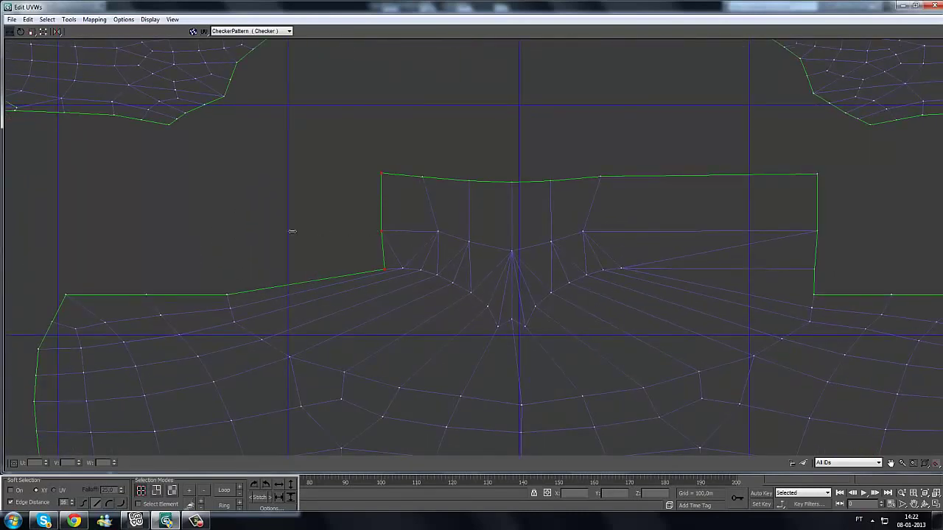
{"action": "left_click_drag", "start_coordinate": [292, 231], "coordinate": [224, 231]}
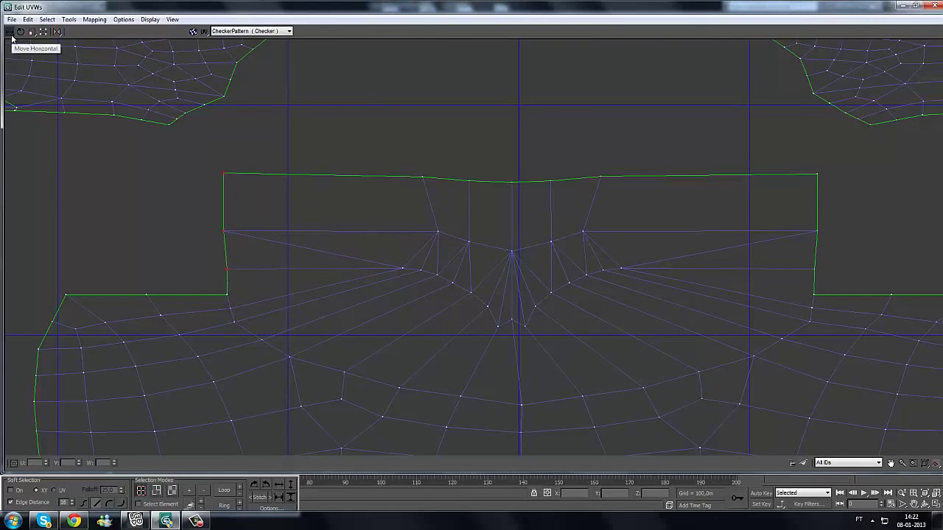
Step: Select all body shell faces and relax them by edge angles with 100 iterations, amount 0.1, and fixed boundary points
{"action": "scroll", "coordinate": [199, 254], "scroll_direction": "down", "scroll_amount": 6}
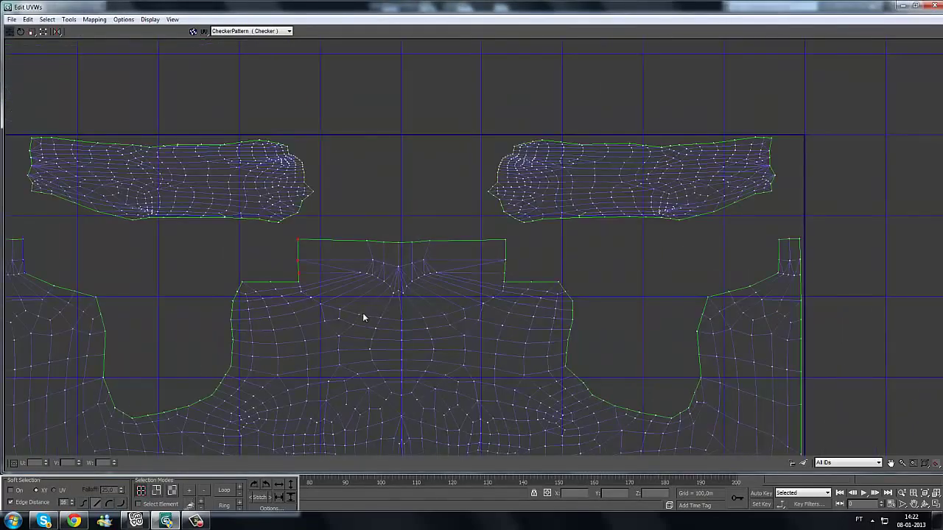
{"action": "left_click", "coordinate": [170, 492]}
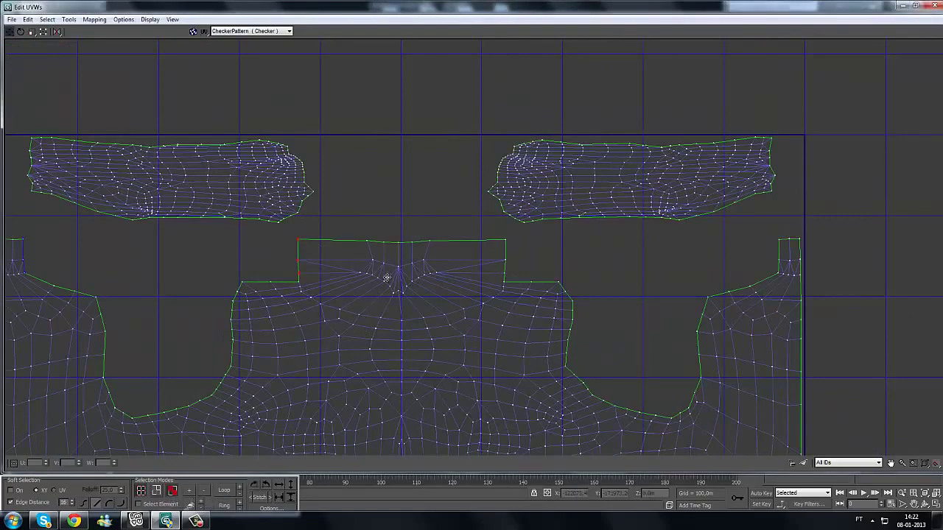
{"action": "left_click", "coordinate": [385, 270]}
{"action": "left_click", "coordinate": [69, 19]}
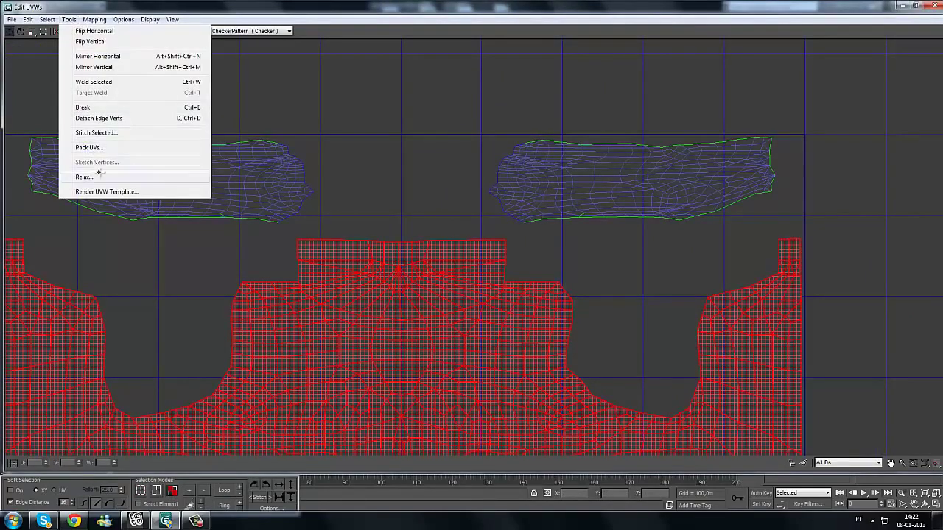
{"action": "left_click", "coordinate": [78, 147]}
{"action": "left_click", "coordinate": [44, 94]}
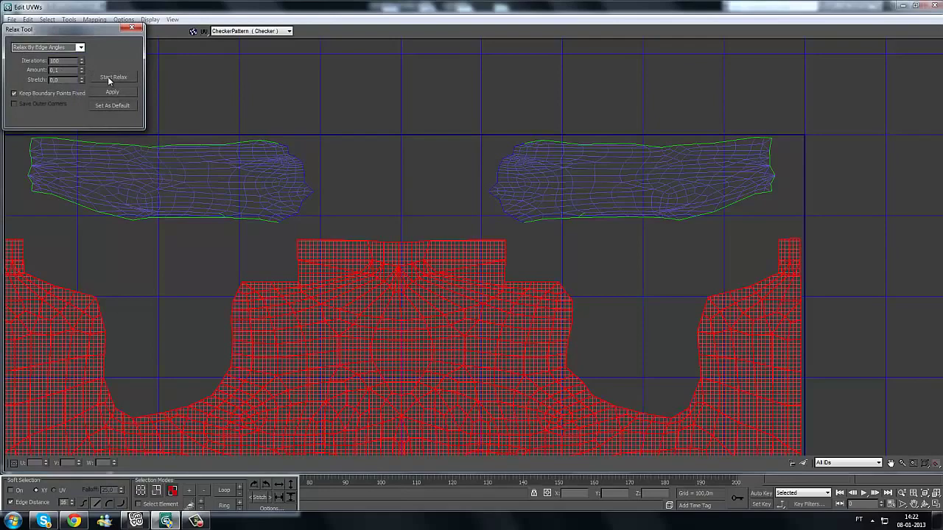
{"action": "left_click", "coordinate": [111, 78]}
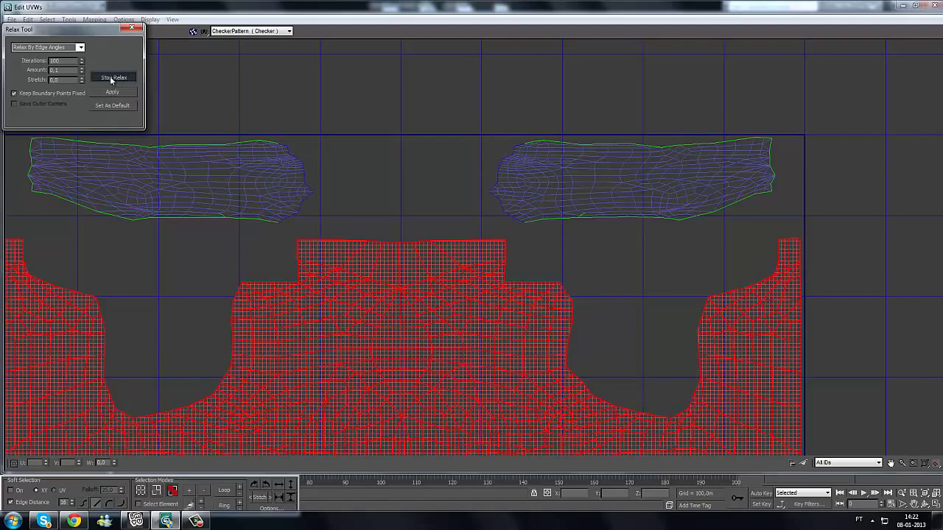
{"action": "left_click", "coordinate": [111, 78]}
{"action": "left_click", "coordinate": [131, 28]}
Step: Clear the face selection, return to vertex mode, and select the vertices along the front collar's top edge
{"action": "left_click", "coordinate": [196, 264]}
{"action": "middle_click_drag", "start_coordinate": [237, 291], "coordinate": [214, 257]}
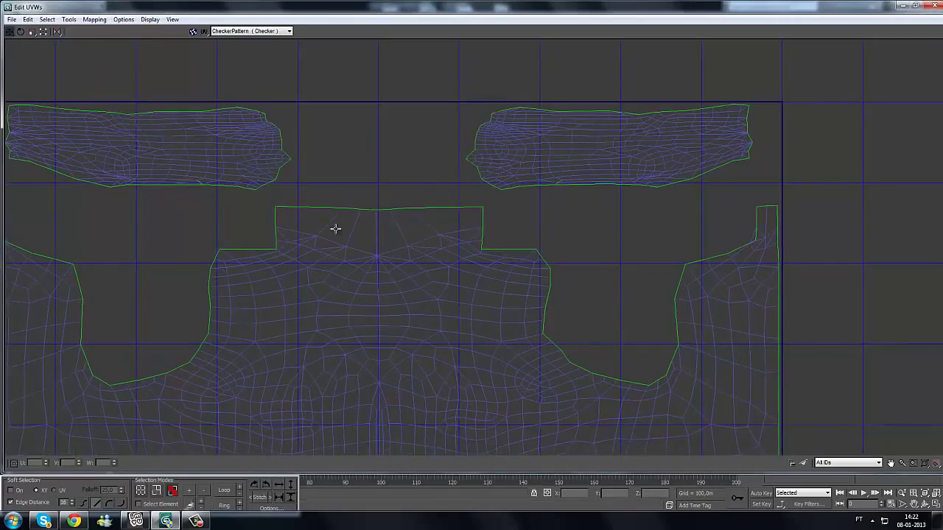
{"action": "left_click", "coordinate": [141, 491]}
{"action": "scroll", "coordinate": [205, 312], "scroll_direction": "down", "scroll_amount": 2}
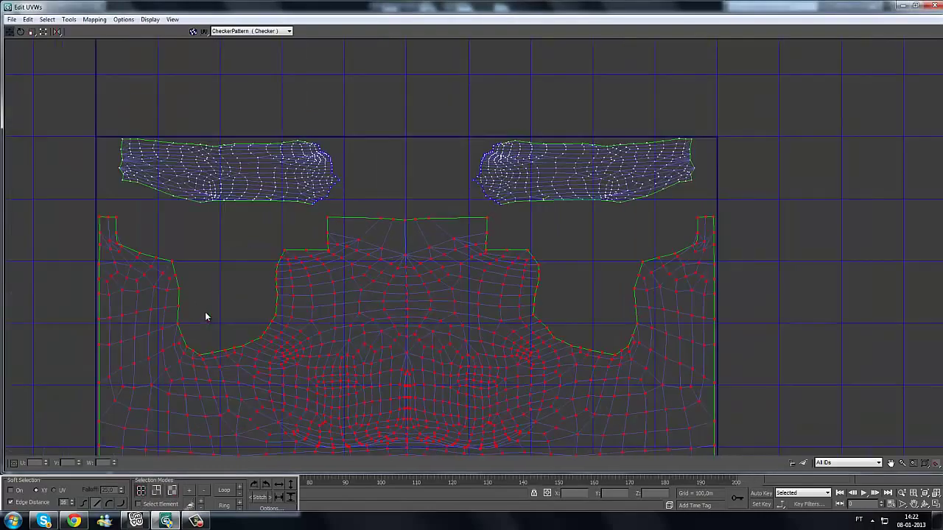
{"action": "left_click", "coordinate": [445, 214]}
{"action": "middle_click_drag", "start_coordinate": [532, 243], "coordinate": [459, 264]}
{"action": "scroll", "coordinate": [459, 264], "scroll_direction": "up", "scroll_amount": 3}
{"action": "left_click", "coordinate": [386, 223]}
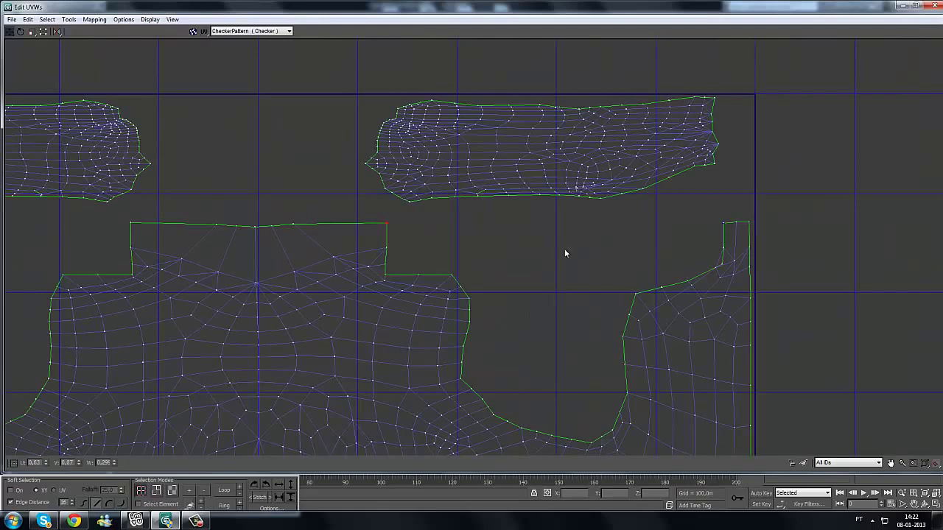
{"action": "left_click_drag", "start_coordinate": [763, 206], "coordinate": [102, 245]}
{"action": "left_click_drag", "start_coordinate": [405, 240], "coordinate": [258, 217]}
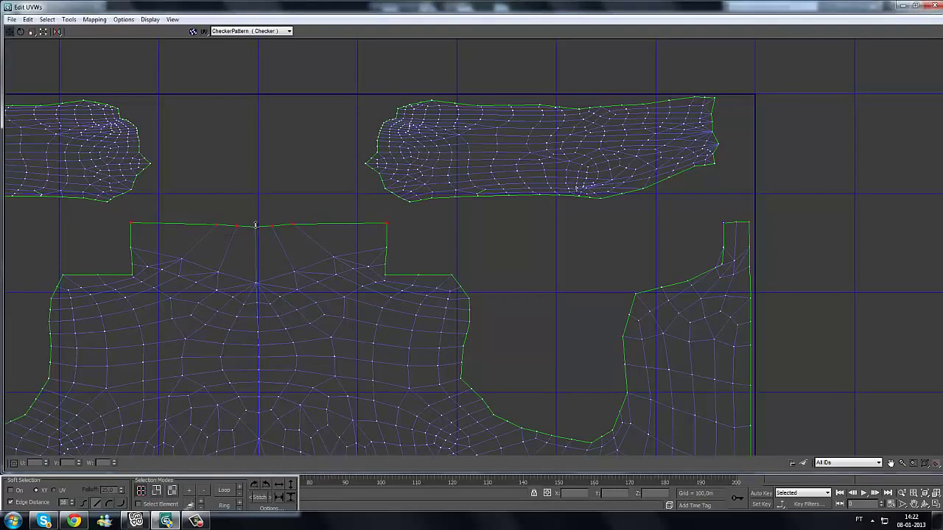
Step: Try shifting the front collar's top edge vertically and undo the moves
{"action": "left_click_drag", "start_coordinate": [255, 238], "coordinate": [256, 236]}
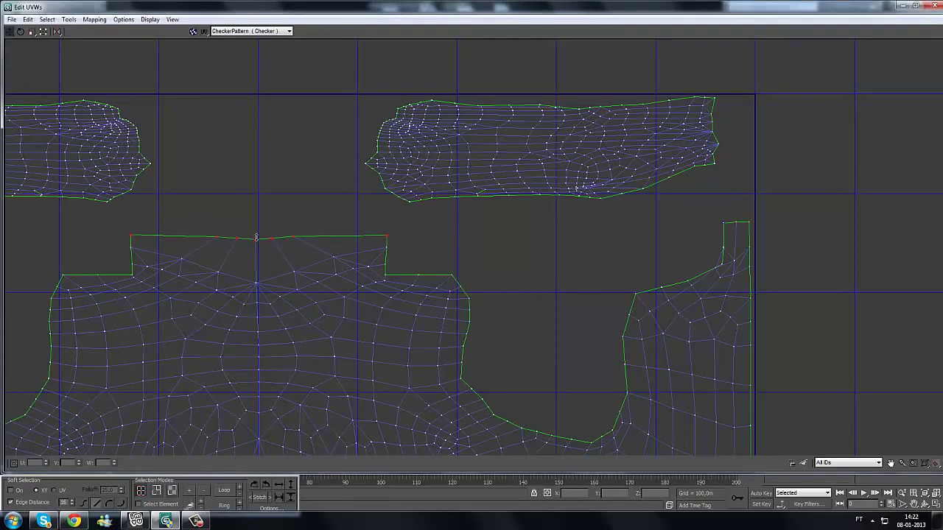
{"action": "key", "text": "ctrl+z"}
{"action": "scroll", "coordinate": [275, 286], "scroll_direction": "up", "scroll_amount": 2}
{"action": "left_click_drag", "start_coordinate": [261, 197], "coordinate": [262, 211]}
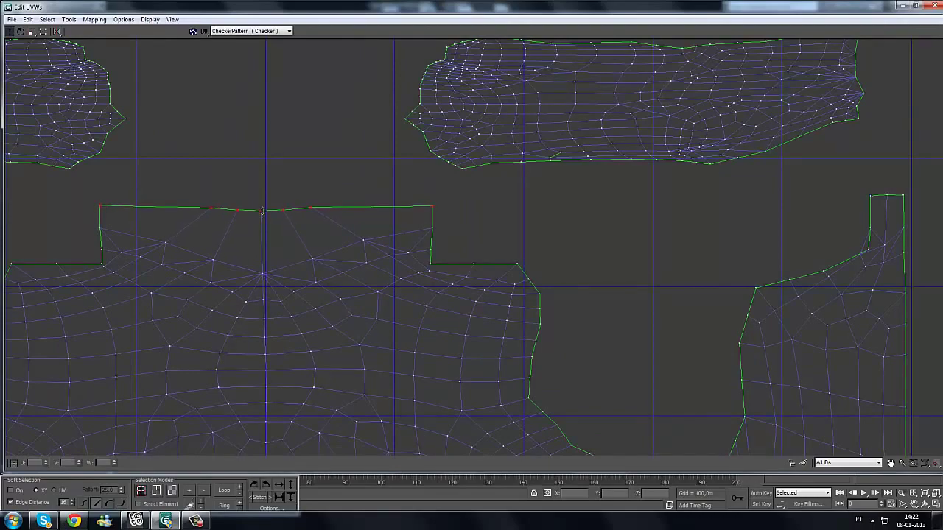
{"action": "key", "text": "ctrl+z"}
{"action": "scroll", "coordinate": [452, 252], "scroll_direction": "down", "scroll_amount": 2}
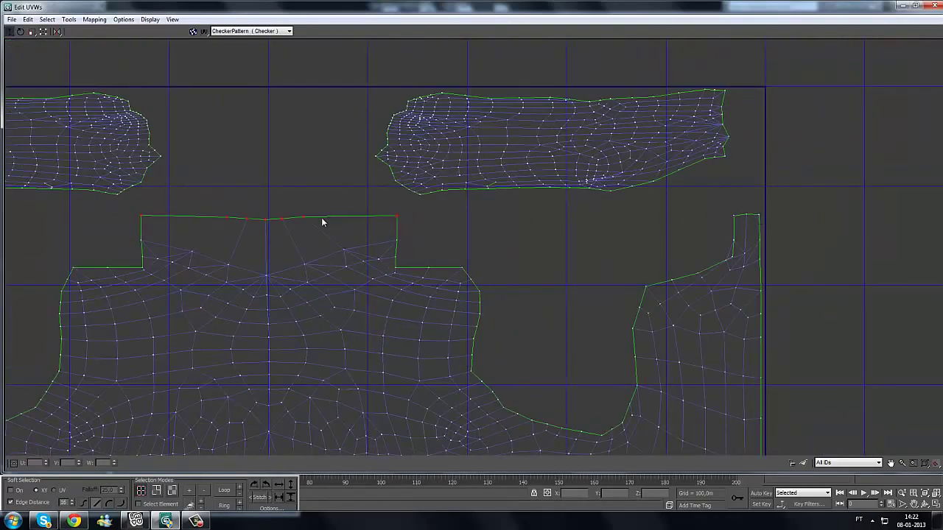
Step: Move the lower collar corner vertex of the left back panel outward to smooth its transition into the shoulder
{"action": "middle_click_drag", "start_coordinate": [195, 220], "coordinate": [358, 223]}
{"action": "middle_click_drag", "start_coordinate": [63, 223], "coordinate": [289, 230]}
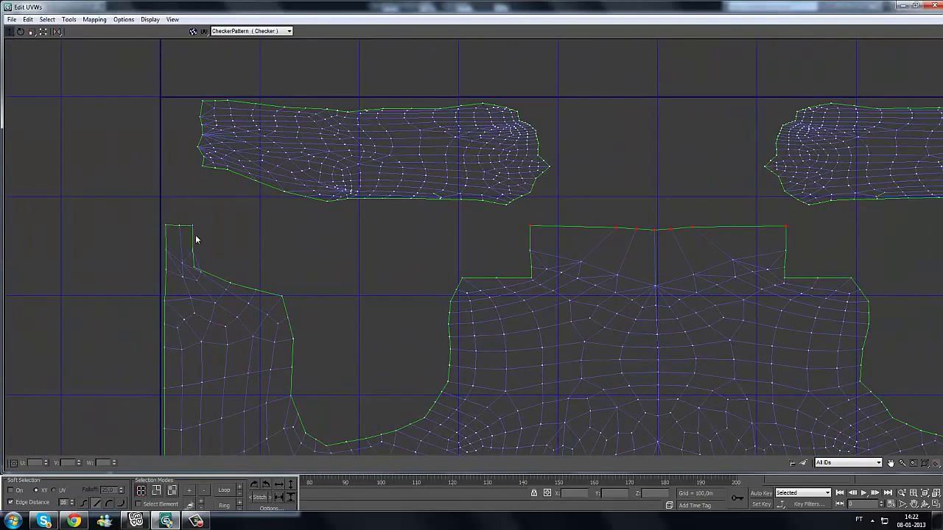
{"action": "scroll", "coordinate": [209, 269], "scroll_direction": "up", "scroll_amount": 5}
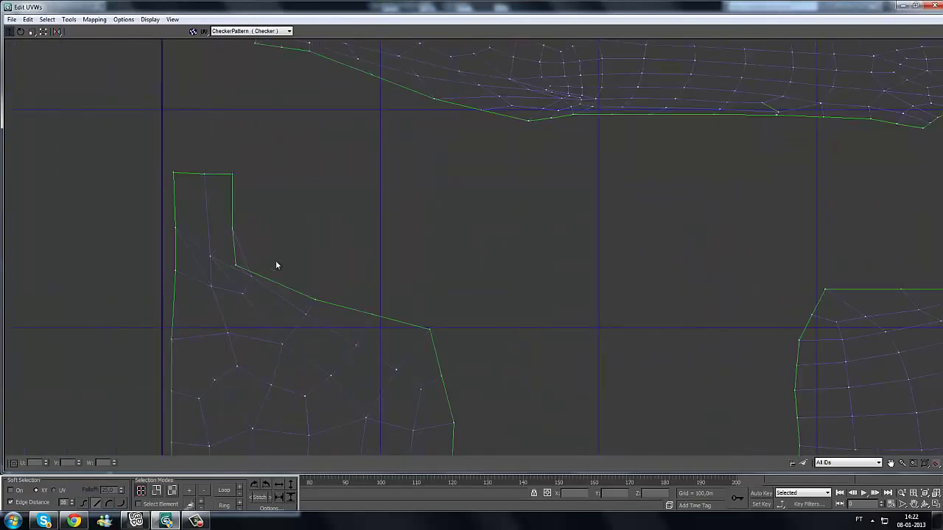
{"action": "left_click", "coordinate": [223, 268]}
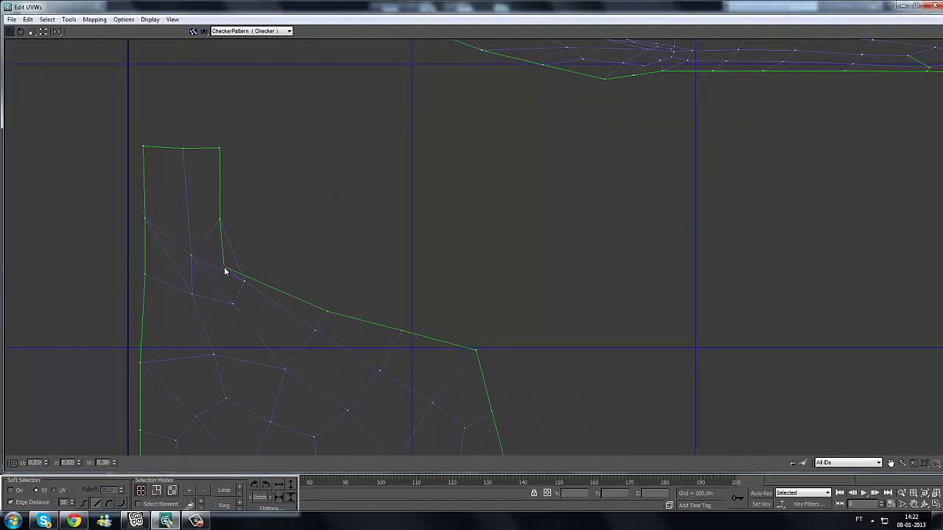
{"action": "left_click_drag", "start_coordinate": [226, 271], "coordinate": [255, 266]}
{"action": "middle_click_drag", "start_coordinate": [302, 245], "coordinate": [262, 243]}
{"action": "scroll", "coordinate": [302, 246], "scroll_direction": "down", "scroll_amount": 2}
{"action": "scroll", "coordinate": [450, 299], "scroll_direction": "down", "scroll_amount": 1}
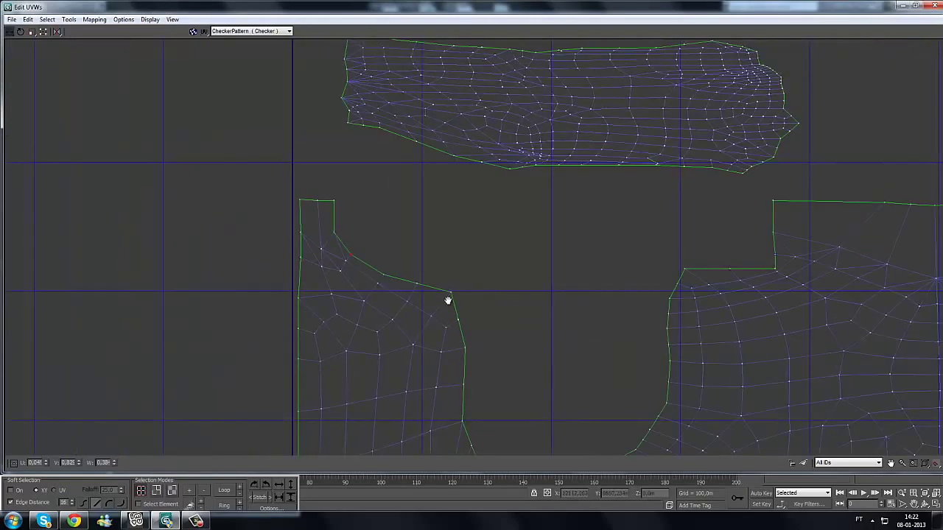
Step: Move the lower collar corner vertex of the right back panel horizontally outward to match the opposite panel
{"action": "middle_click_drag", "start_coordinate": [446, 299], "coordinate": [22, 272]}
{"action": "mouse_move", "coordinate": [648, 265]}
{"action": "middle_mouse_down"}
{"action": "mouse_move", "coordinate": [158, 260]}
{"action": "mouse_move", "coordinate": [545, 284]}
{"action": "middle_mouse_up"}
{"action": "scroll", "coordinate": [544, 281], "scroll_direction": "up", "scroll_amount": 3}
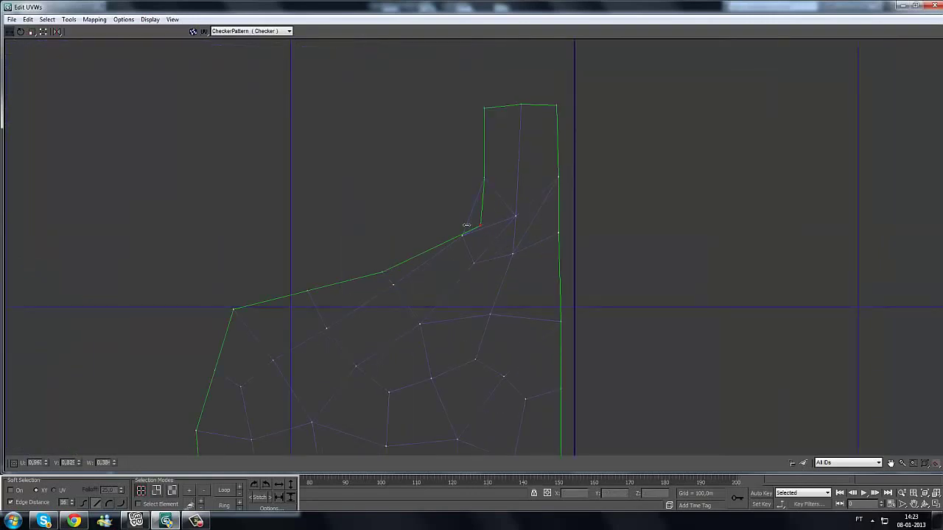
{"action": "left_click_drag", "start_coordinate": [466, 224], "coordinate": [451, 221]}
Step: Shrink the UV editor to a narrow window and show the dress shaded in a maximized perspective view
{"action": "scroll", "coordinate": [393, 234], "scroll_direction": "down", "scroll_amount": 5}
{"action": "middle_click_drag", "start_coordinate": [501, 252], "coordinate": [721, 249]}
{"action": "scroll", "coordinate": [544, 277], "scroll_direction": "down", "scroll_amount": 3}
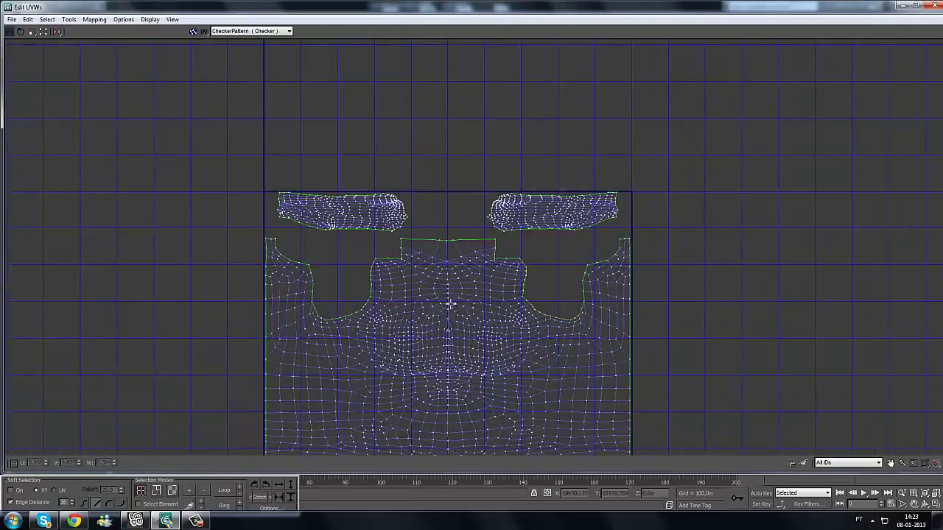
{"action": "scroll", "coordinate": [385, 207], "scroll_direction": "down", "scroll_amount": 1}
{"action": "middle_click_drag", "start_coordinate": [386, 207], "coordinate": [386, 146]}
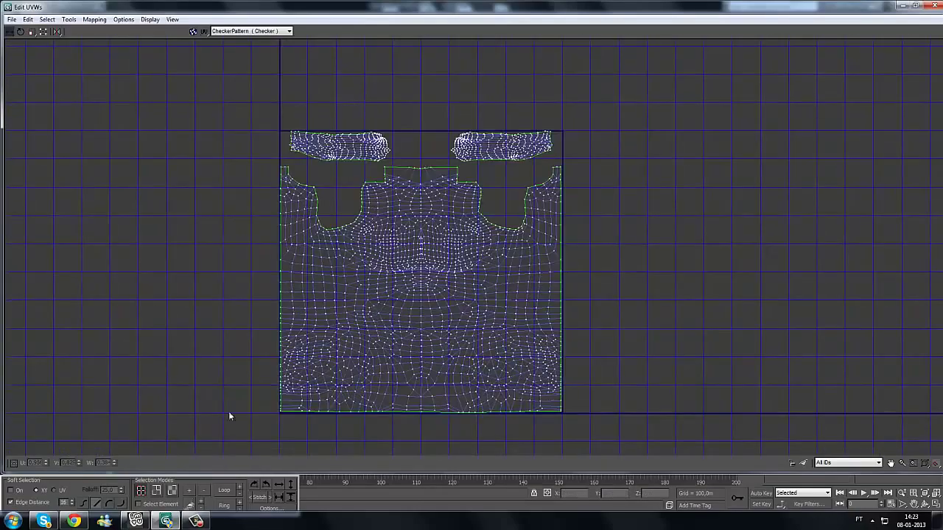
{"action": "left_click", "coordinate": [914, 5]}
{"action": "mouse_move", "coordinate": [509, 294]}
{"action": "middle_mouse_down"}
{"action": "mouse_move", "coordinate": [477, 319]}
{"action": "mouse_move", "coordinate": [480, 300]}
{"action": "middle_mouse_up"}
{"action": "key", "text": "alt+w"}
{"action": "scroll", "coordinate": [489, 338], "scroll_direction": "down", "scroll_amount": 4}
{"action": "key", "text": "F3"}
{"action": "scroll", "coordinate": [488, 329], "scroll_direction": "down", "scroll_amount": 3}
{"action": "left_click_drag", "start_coordinate": [359, 109], "coordinate": [240, 109]}
{"action": "scroll", "coordinate": [439, 243], "scroll_direction": "down", "scroll_amount": 4}
{"action": "middle_click_drag", "start_coordinate": [437, 263], "coordinate": [542, 274], "text": "alt"}
{"action": "scroll", "coordinate": [508, 284], "scroll_direction": "down", "scroll_amount": 3}
Step: Select the whole body shell in face mode with element selection on, move it vertically upward, and check the stripes on the dress
{"action": "left_click", "coordinate": [183, 421]}
{"action": "left_click", "coordinate": [187, 407]}
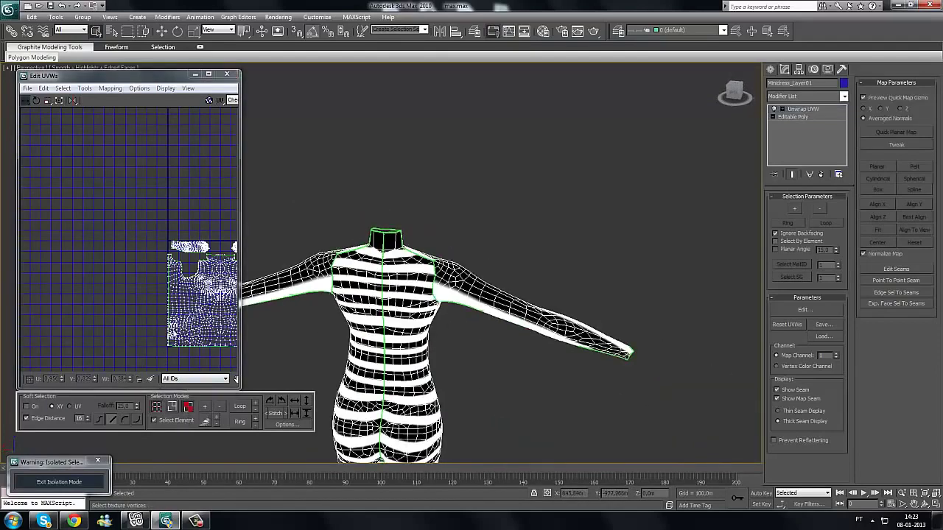
{"action": "middle_click_drag", "start_coordinate": [135, 305], "coordinate": [106, 284]}
{"action": "scroll", "coordinate": [106, 284], "scroll_direction": "up", "scroll_amount": 3}
{"action": "left_click", "coordinate": [169, 326]}
{"action": "middle_click_drag", "start_coordinate": [168, 326], "coordinate": [34, 299]}
{"action": "scroll", "coordinate": [147, 317], "scroll_direction": "down", "scroll_amount": 3}
{"action": "middle_click_drag", "start_coordinate": [221, 343], "coordinate": [174, 307]}
{"action": "scroll", "coordinate": [168, 243], "scroll_direction": "up", "scroll_amount": 3}
{"action": "left_click_drag", "start_coordinate": [25, 104], "coordinate": [27, 132]}
{"action": "left_click_drag", "start_coordinate": [197, 243], "coordinate": [197, 233]}
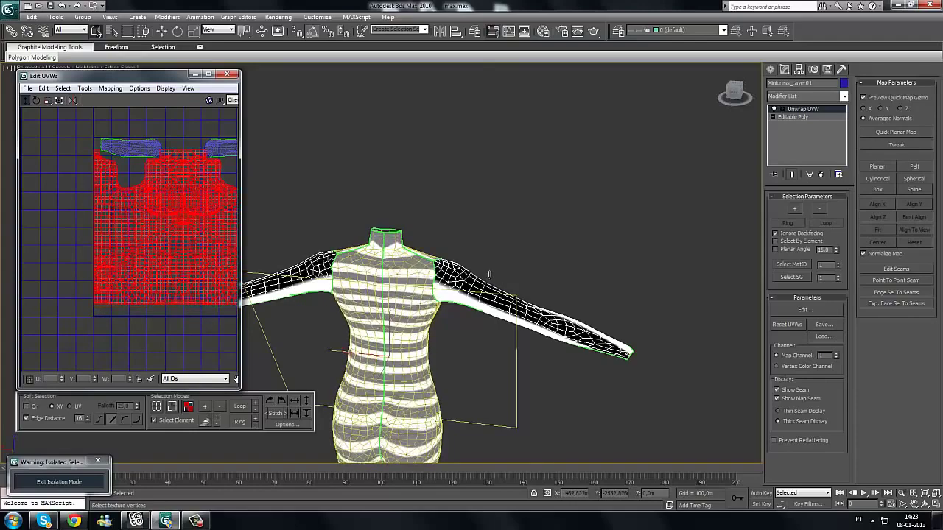
{"action": "middle_click_drag", "start_coordinate": [435, 266], "coordinate": [296, 265], "text": "alt"}
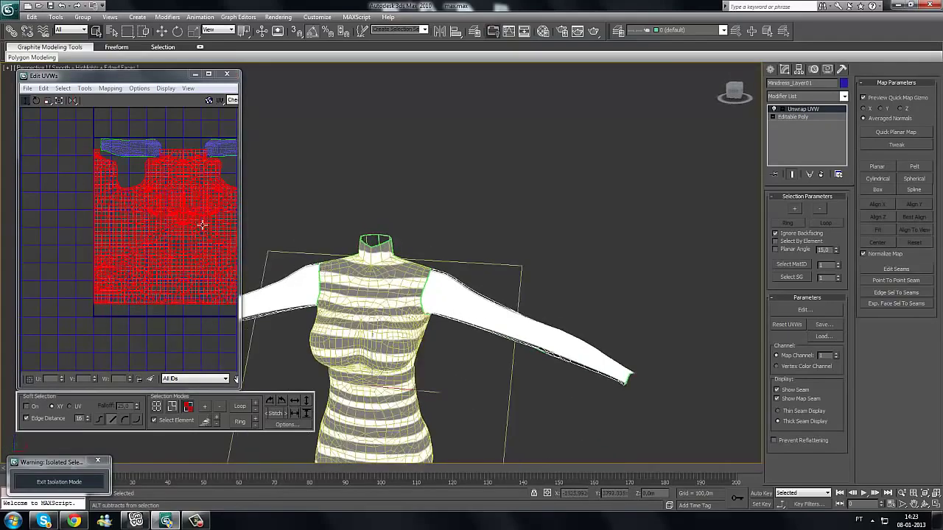
Step: Lower the body shell to the bottom edge of the UV tile and examine the stripes around the collar and chest
{"action": "scroll", "coordinate": [203, 225], "scroll_direction": "up", "scroll_amount": 5}
{"action": "left_click_drag", "start_coordinate": [171, 204], "coordinate": [165, 221]}
{"action": "key", "text": "ctrl+z"}
{"action": "middle_click_drag", "start_coordinate": [165, 214], "coordinate": [130, 212]}
{"action": "left_click_drag", "start_coordinate": [157, 214], "coordinate": [157, 220]}
{"action": "middle_click_drag", "start_coordinate": [382, 265], "coordinate": [397, 197]}
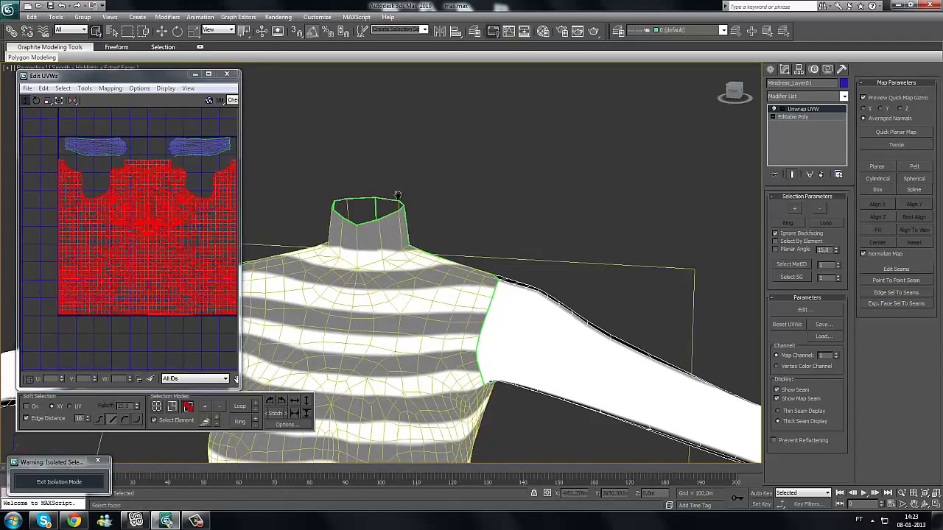
{"action": "scroll", "coordinate": [398, 197], "scroll_direction": "down", "scroll_amount": 3}
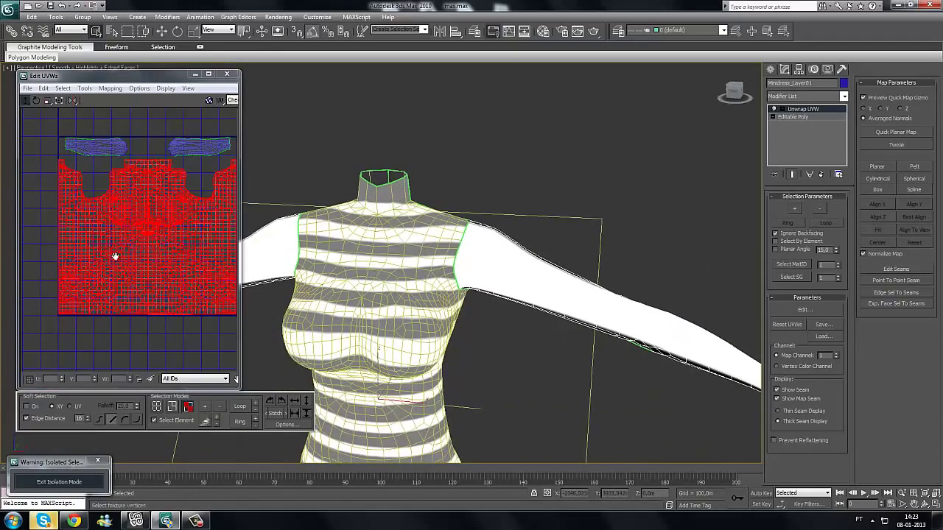
Step: In vertex mode with element selection off, raise the two interior vertices beneath the front collar's top edge, on the near side of the centre line
{"action": "scroll", "coordinate": [143, 219], "scroll_direction": "up", "scroll_amount": 3}
{"action": "key", "text": "alt+w"}
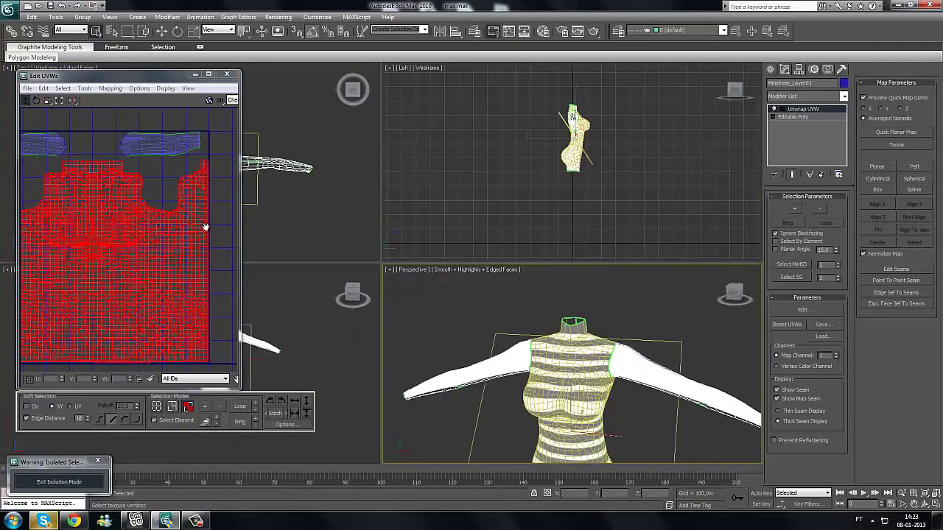
{"action": "middle_click_drag", "start_coordinate": [207, 168], "coordinate": [206, 199]}
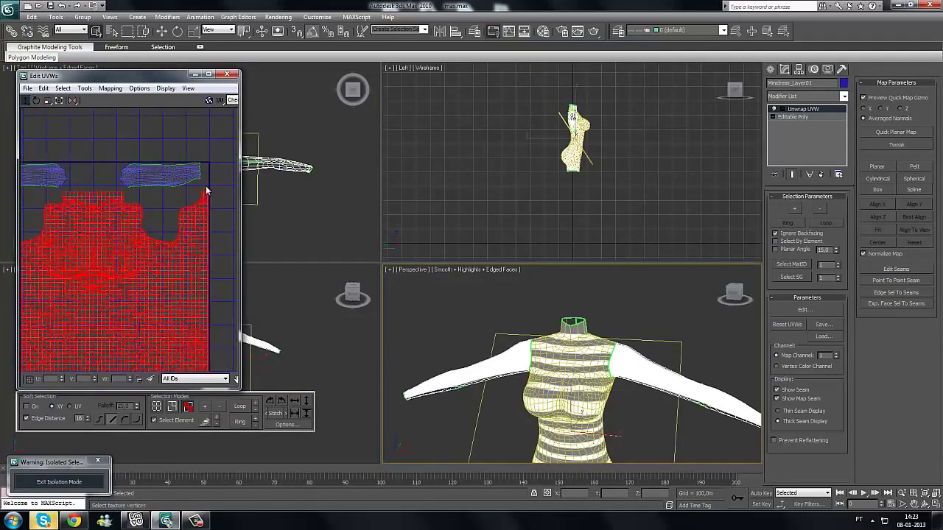
{"action": "middle_click_drag", "start_coordinate": [93, 198], "coordinate": [153, 231]}
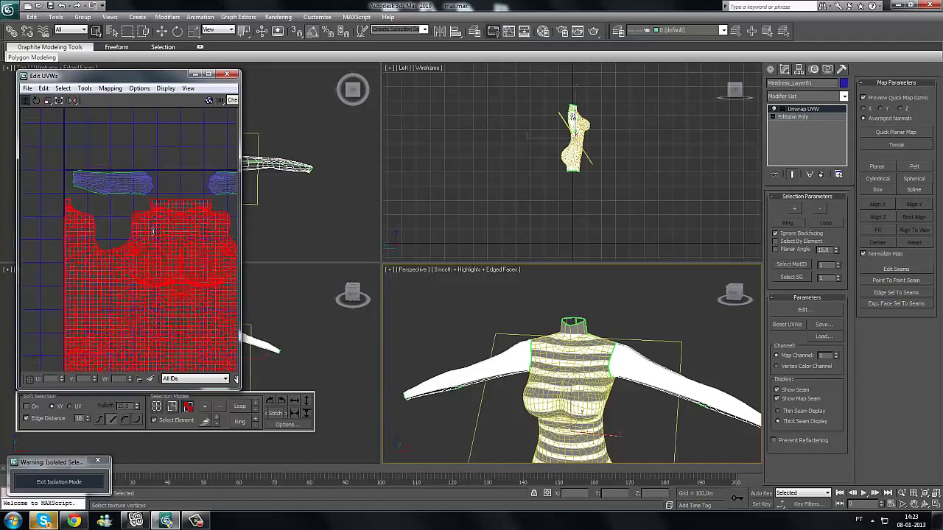
{"action": "scroll", "coordinate": [153, 231], "scroll_direction": "up", "scroll_amount": 5}
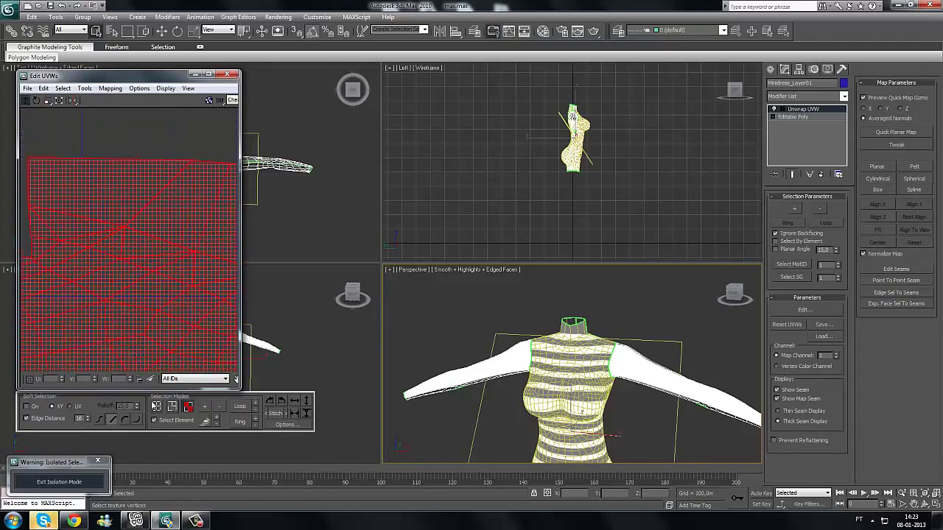
{"action": "left_click", "coordinate": [155, 405]}
{"action": "left_click", "coordinate": [174, 421]}
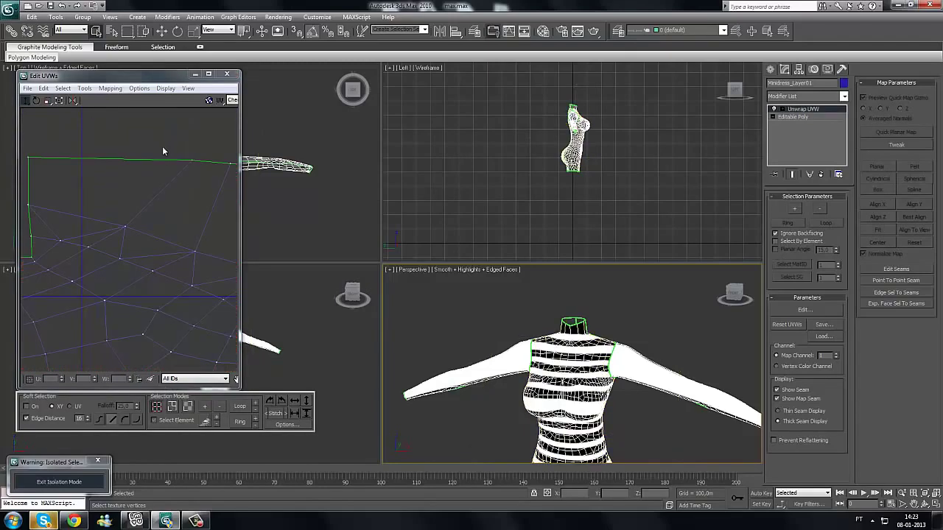
{"action": "left_click", "coordinate": [125, 229]}
{"action": "left_click_drag", "start_coordinate": [124, 228], "coordinate": [123, 208]}
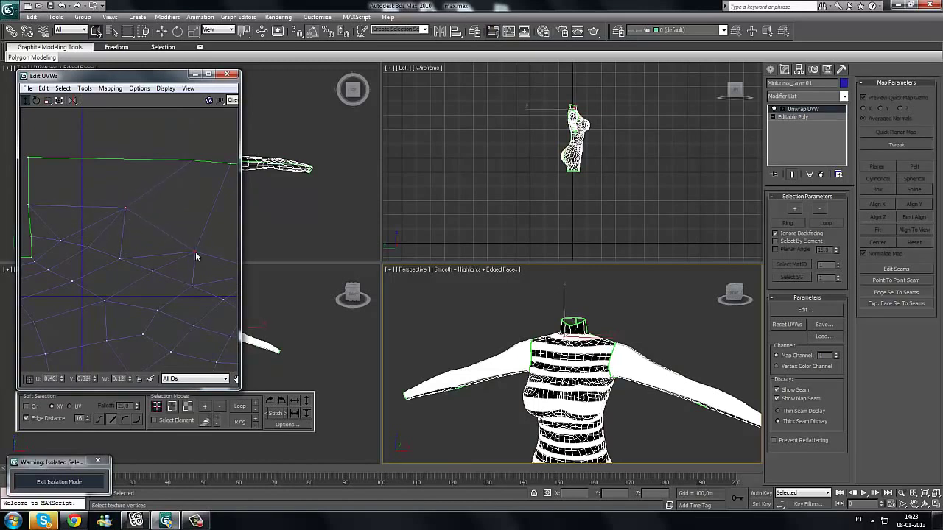
{"action": "left_click_drag", "start_coordinate": [195, 255], "coordinate": [196, 206]}
Step: Raise the collar's centre-line vertex and the interior vertices on the opposite side to even out the neckline mesh
{"action": "middle_click_drag", "start_coordinate": [195, 230], "coordinate": [139, 229]}
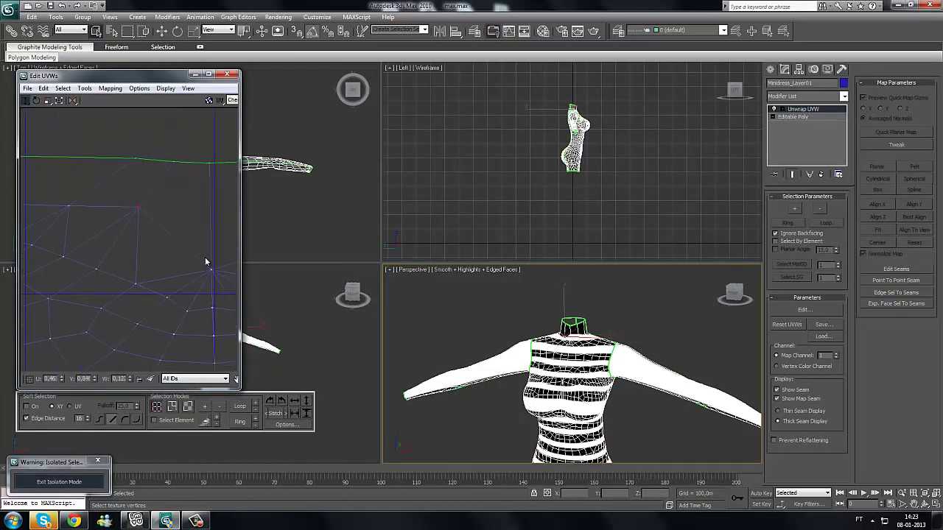
{"action": "left_click_drag", "start_coordinate": [199, 277], "coordinate": [219, 267]}
{"action": "left_click_drag", "start_coordinate": [212, 270], "coordinate": [215, 244]}
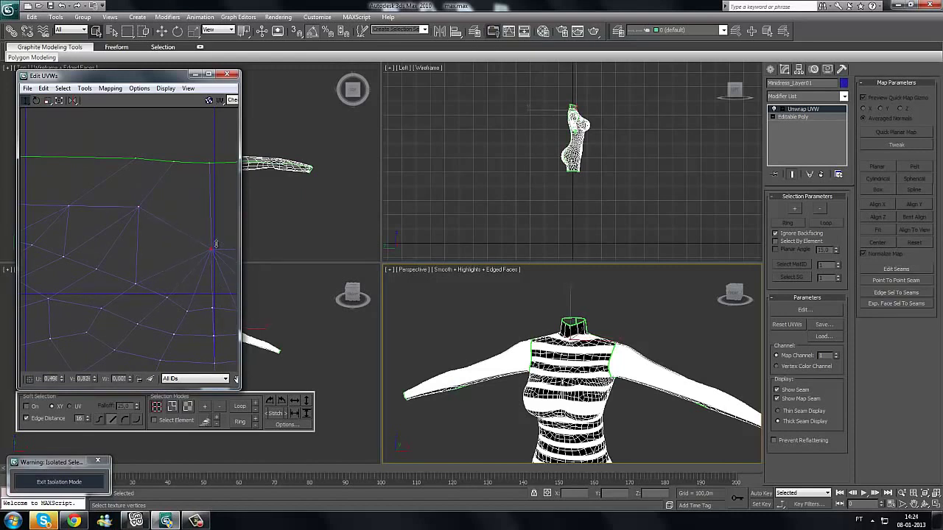
{"action": "middle_click_drag", "start_coordinate": [217, 237], "coordinate": [105, 254]}
{"action": "scroll", "coordinate": [105, 250], "scroll_direction": "down", "scroll_amount": 3}
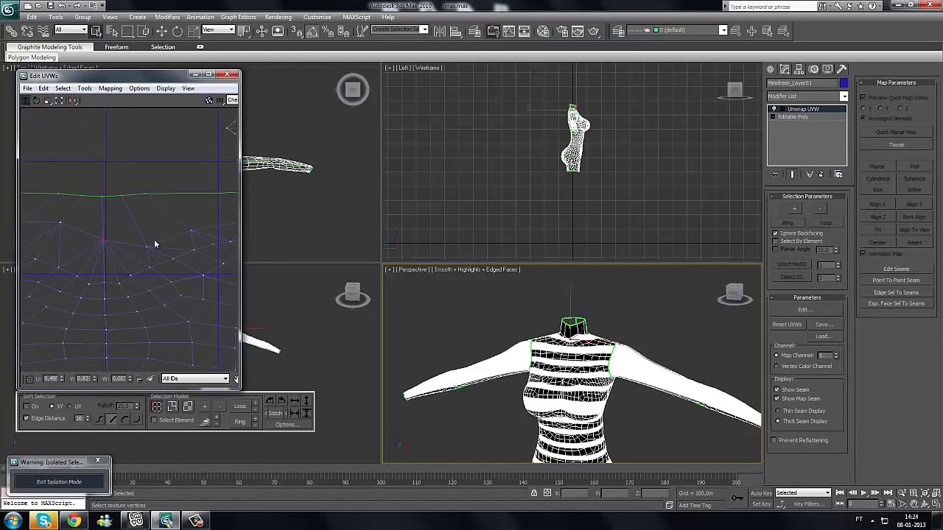
{"action": "left_click", "coordinate": [191, 232]}
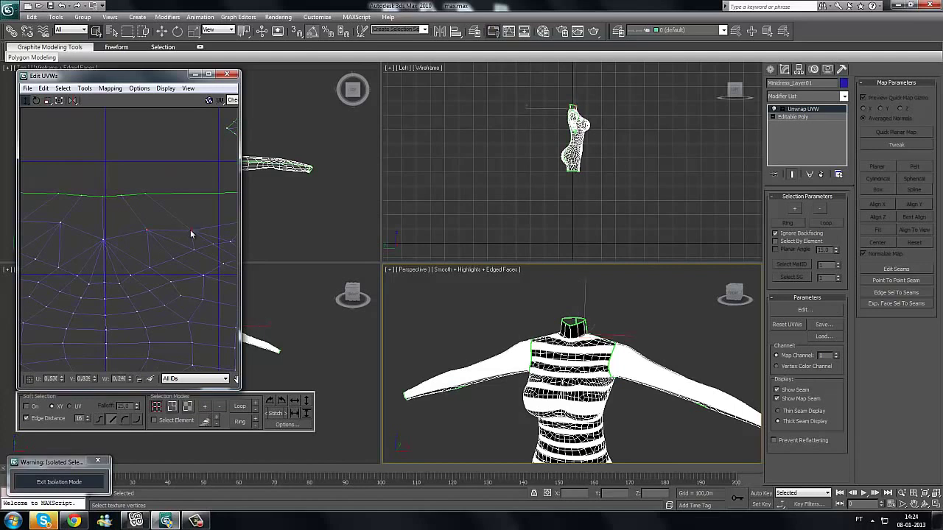
{"action": "left_click_drag", "start_coordinate": [191, 230], "coordinate": [189, 220]}
{"action": "middle_click_drag", "start_coordinate": [209, 234], "coordinate": [135, 242]}
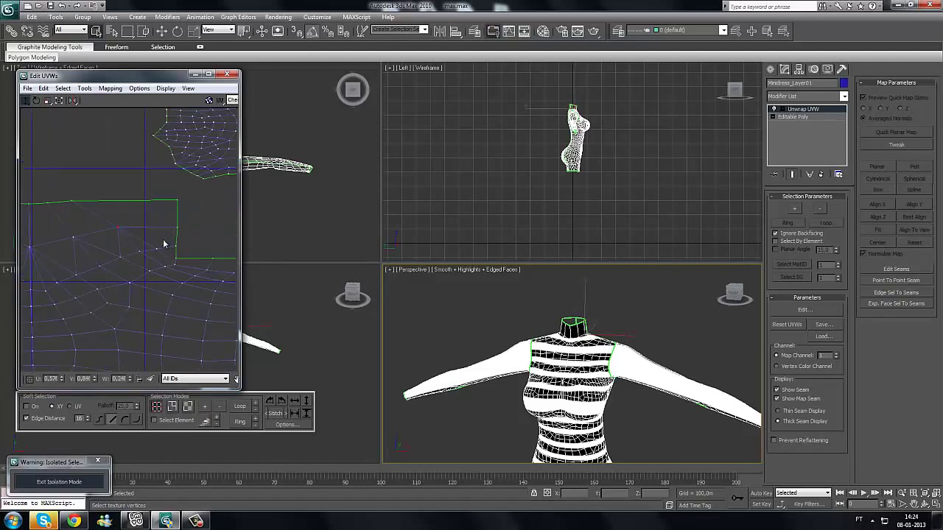
Step: Select the vertex on the front collar's side edge and examine the stripes around the dress's neckline and chest
{"action": "left_click", "coordinate": [176, 225]}
{"action": "scroll", "coordinate": [175, 243], "scroll_direction": "down", "scroll_amount": 4}
{"action": "scroll", "coordinate": [577, 357], "scroll_direction": "up", "scroll_amount": 5}
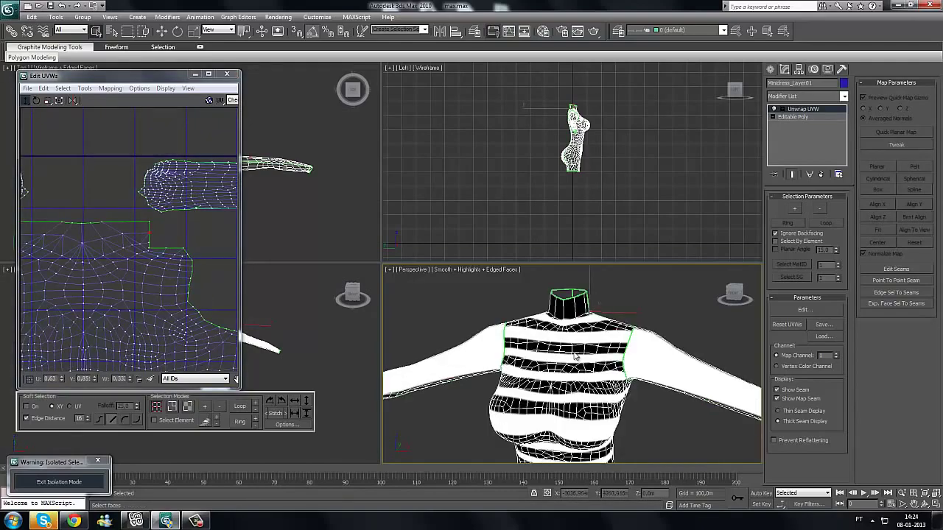
{"action": "middle_click_drag", "start_coordinate": [577, 357], "coordinate": [161, 241]}
{"action": "scroll", "coordinate": [554, 376], "scroll_direction": "down", "scroll_amount": 3}
{"action": "scroll", "coordinate": [197, 302], "scroll_direction": "down", "scroll_amount": 6}
{"action": "scroll", "coordinate": [134, 240], "scroll_direction": "up", "scroll_amount": 4}
Step: Maximize the UV editor, switch to face mode with element selection on, and clear the selection
{"action": "left_click_drag", "start_coordinate": [165, 77], "coordinate": [177, 1]}
{"action": "left_click", "coordinate": [172, 491]}
{"action": "left_click", "coordinate": [163, 504]}
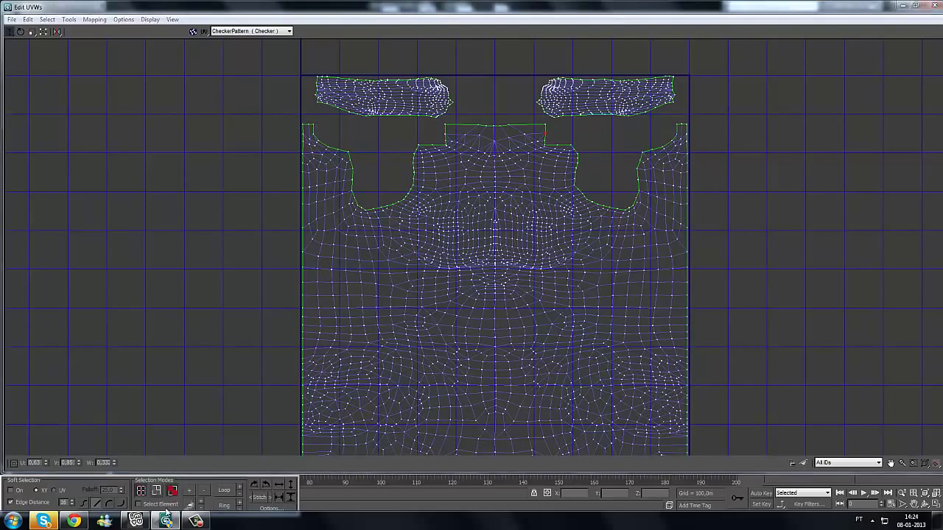
{"action": "scroll", "coordinate": [176, 266], "scroll_direction": "down", "scroll_amount": 2}
{"action": "left_click", "coordinate": [230, 272]}
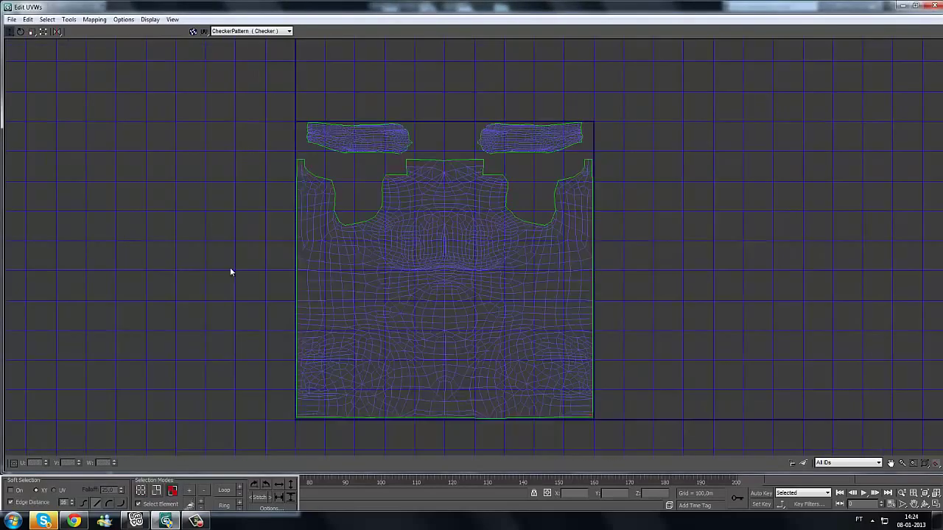
Step: Set the UV template's fill mode to Solid and render it at 512 × 256
{"action": "left_click", "coordinate": [95, 19]}
{"action": "left_click", "coordinate": [105, 191]}
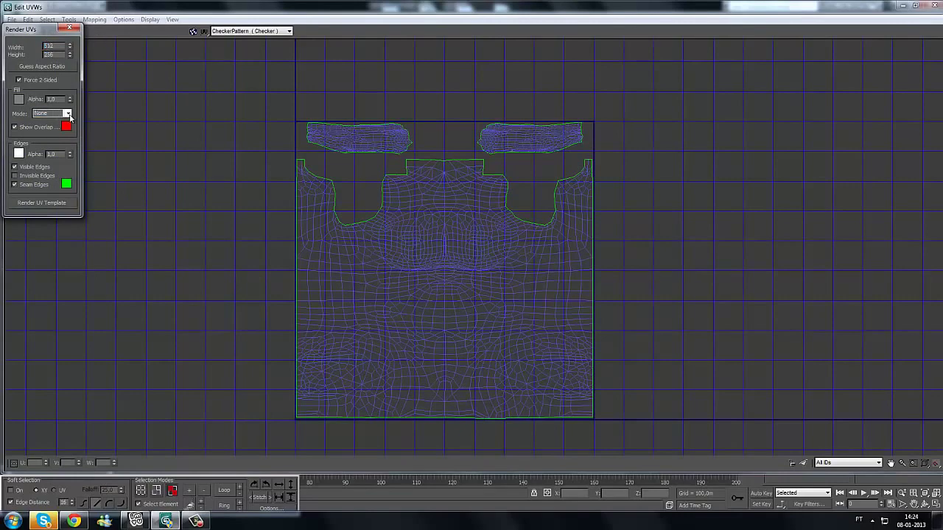
{"action": "left_click", "coordinate": [68, 113]}
{"action": "left_click", "coordinate": [44, 128]}
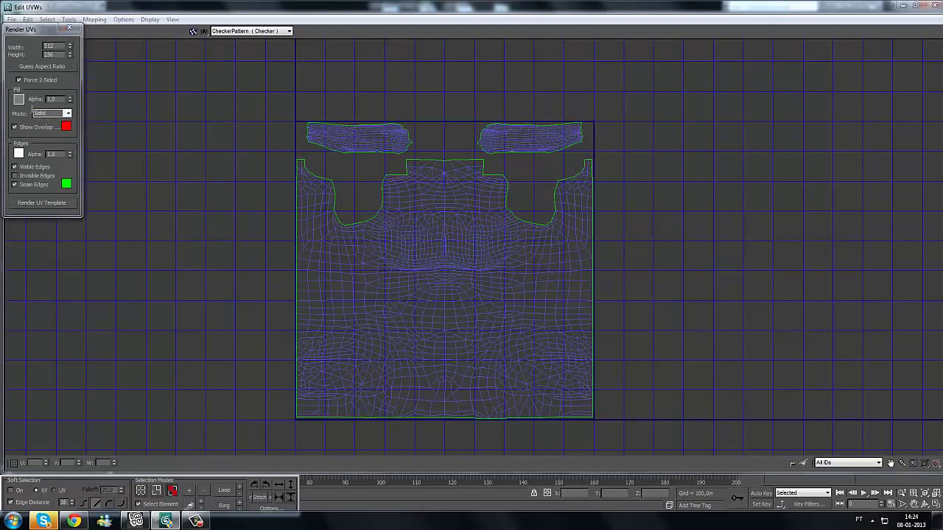
{"action": "left_click", "coordinate": [18, 98]}
{"action": "left_click", "coordinate": [388, 143]}
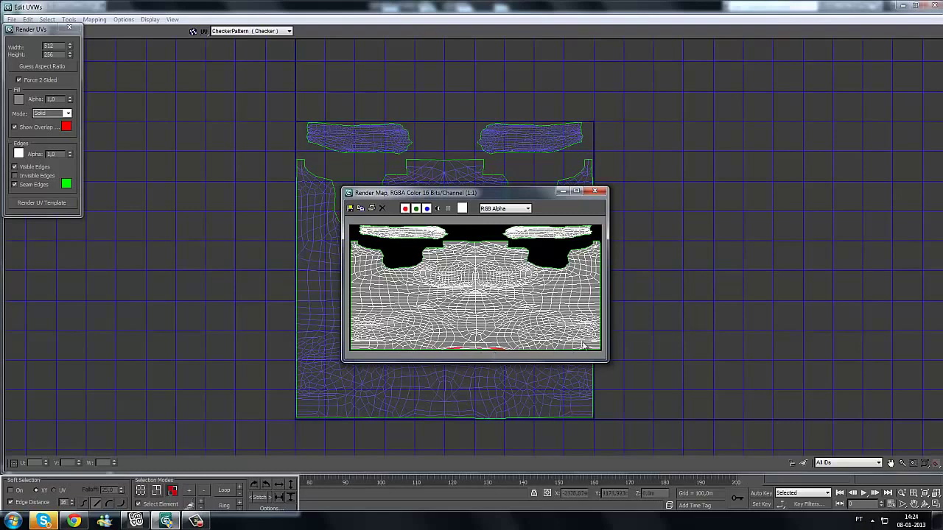
Step: Check the rendered template for overlaps and the body shell's bottom edge against the UV tile, and close the render windows
{"action": "left_click_drag", "start_coordinate": [611, 359], "coordinate": [679, 409]}
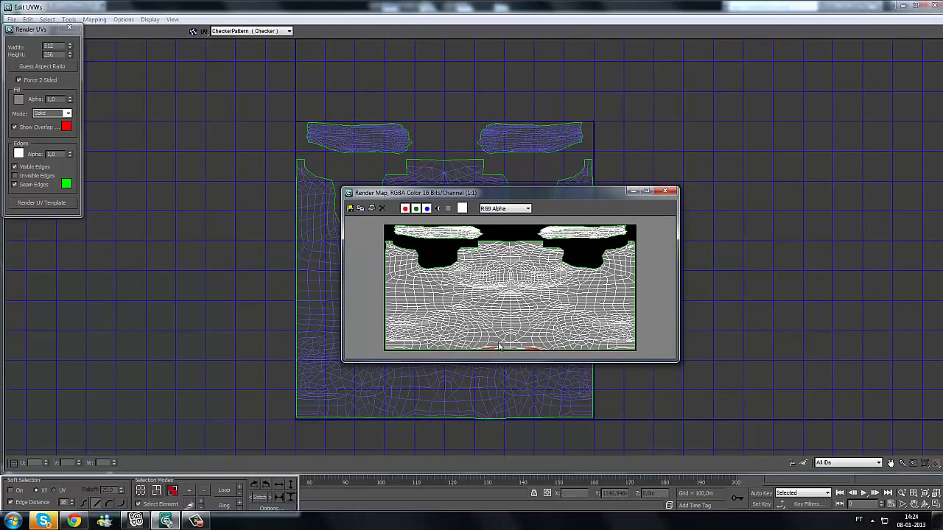
{"action": "left_click", "coordinate": [665, 191]}
{"action": "middle_click_drag", "start_coordinate": [489, 339], "coordinate": [480, 212]}
{"action": "scroll", "coordinate": [480, 212], "scroll_direction": "up", "scroll_amount": 5}
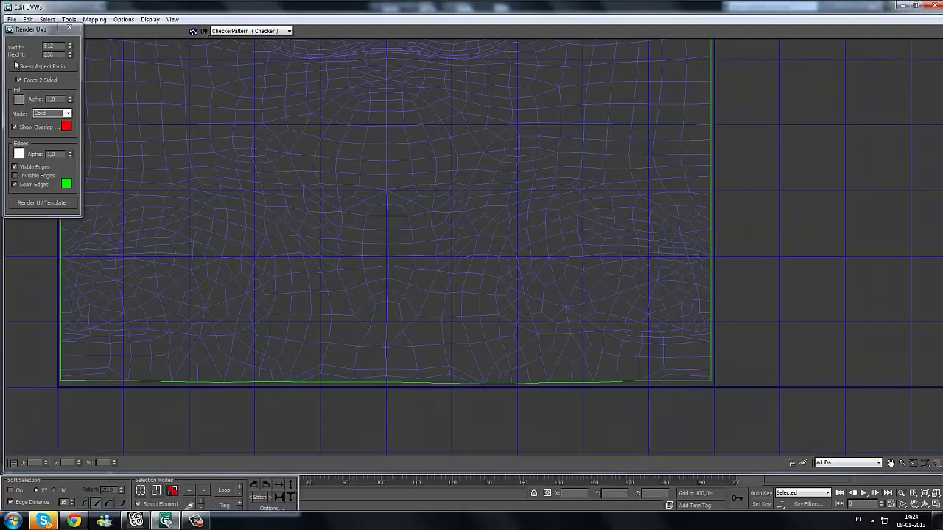
{"action": "left_click", "coordinate": [69, 30]}
{"action": "scroll", "coordinate": [393, 158], "scroll_direction": "down", "scroll_amount": 4}
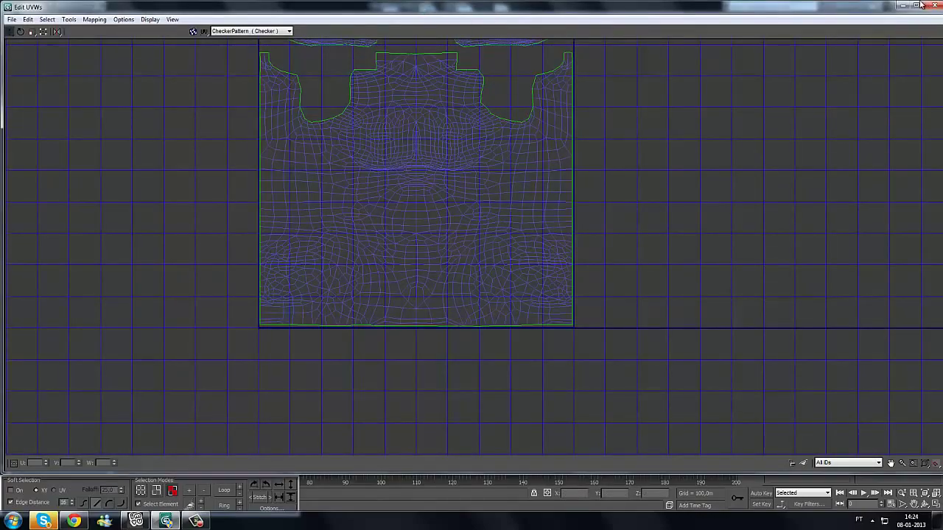
Step: Restore the UV editor to a small window, select all of the dress's UV shells, and close the editor
{"action": "left_click", "coordinate": [916, 5]}
{"action": "left_click", "coordinate": [40, 6]}
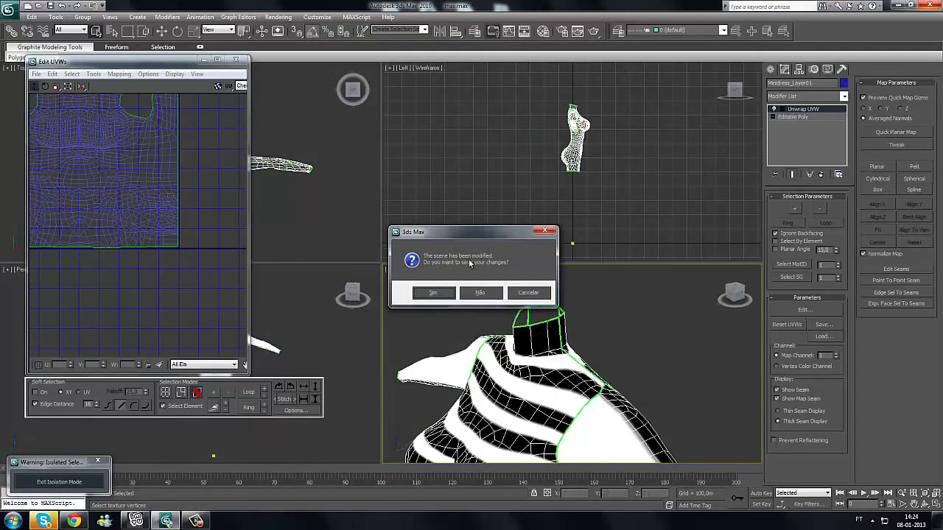
{"action": "left_click", "coordinate": [528, 293]}
{"action": "scroll", "coordinate": [210, 252], "scroll_direction": "down", "scroll_amount": 5}
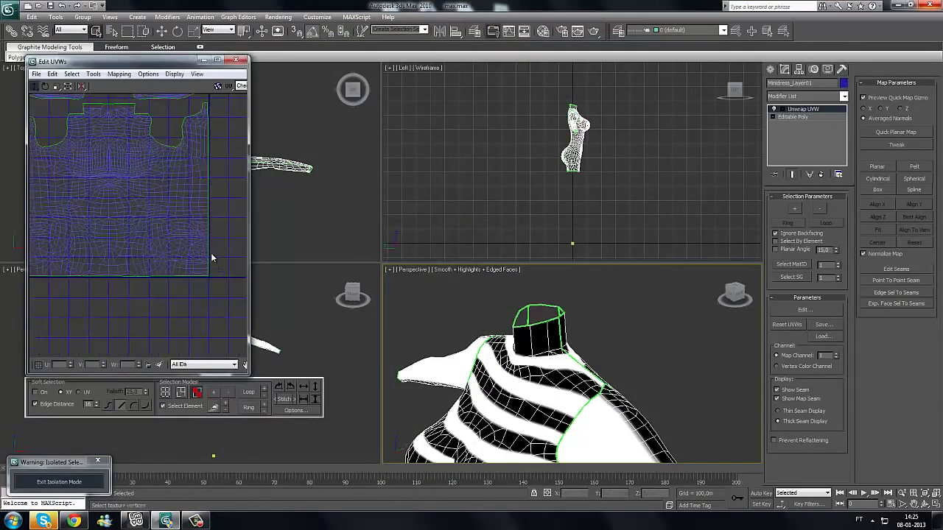
{"action": "left_click_drag", "start_coordinate": [60, 291], "coordinate": [213, 135]}
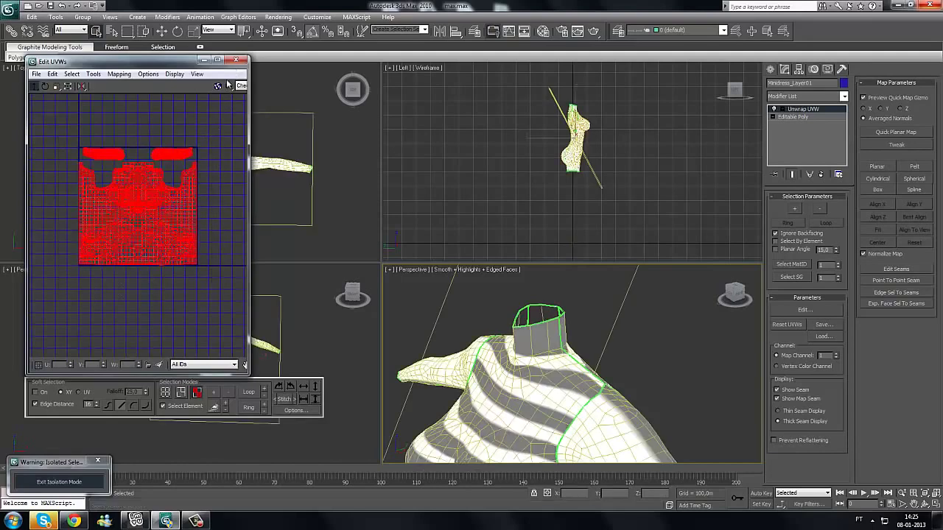
{"action": "left_click", "coordinate": [235, 59]}
Step: Inspect the whole dress in a maximized perspective view, exit isolation mode, and clear the face selection
{"action": "middle_click_drag", "start_coordinate": [444, 296], "coordinate": [436, 322]}
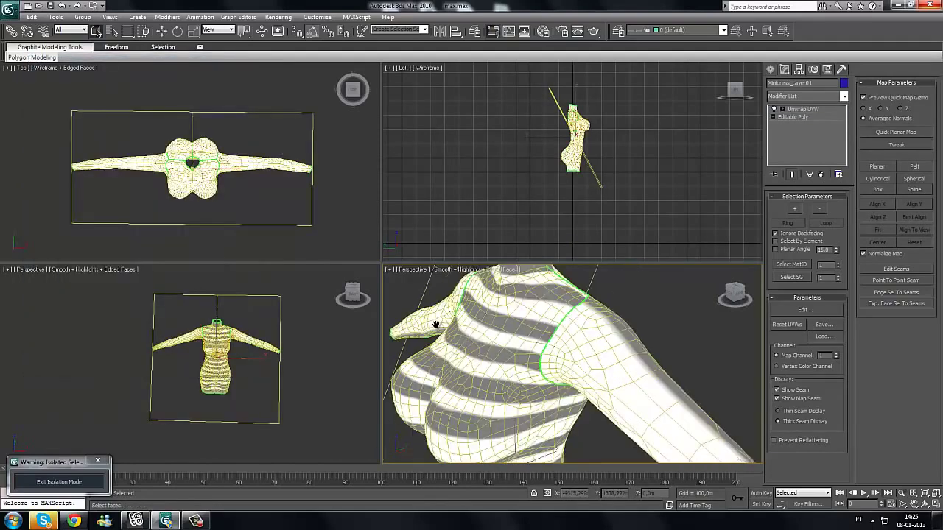
{"action": "scroll", "coordinate": [435, 322], "scroll_direction": "down", "scroll_amount": 3}
{"action": "key", "text": "alt+w"}
{"action": "scroll", "coordinate": [412, 362], "scroll_direction": "down", "scroll_amount": 2}
{"action": "mouse_move", "coordinate": [411, 361]}
{"action": "middle_mouse_down"}
{"action": "mouse_move", "coordinate": [384, 359]}
{"action": "mouse_move", "coordinate": [401, 373]}
{"action": "middle_mouse_up"}
{"action": "scroll", "coordinate": [444, 350], "scroll_direction": "down", "scroll_amount": 4}
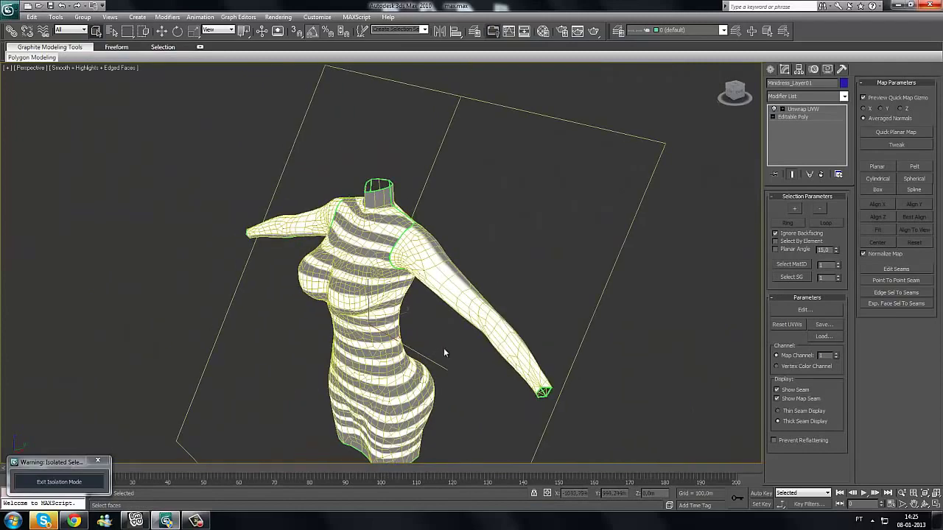
{"action": "middle_click_drag", "start_coordinate": [449, 345], "coordinate": [454, 343], "text": "alt"}
{"action": "left_click", "coordinate": [53, 480]}
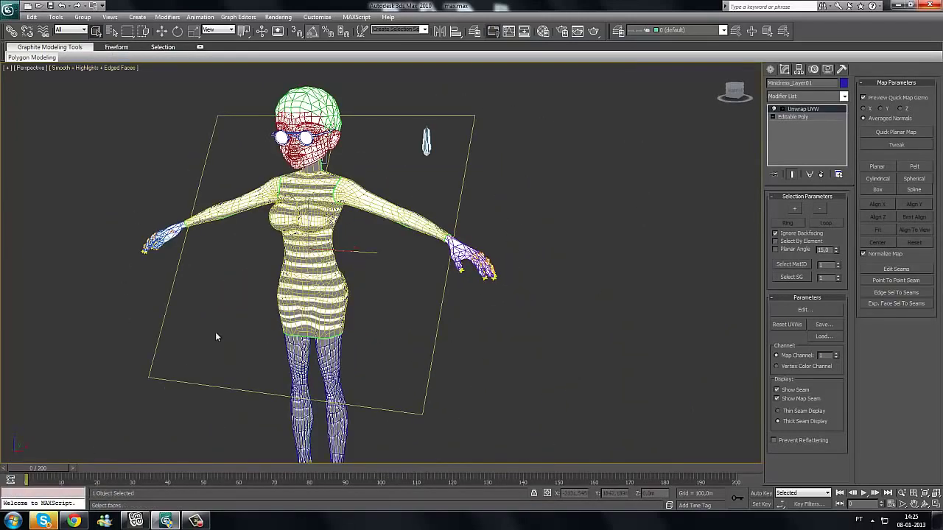
{"action": "left_click", "coordinate": [215, 332]}
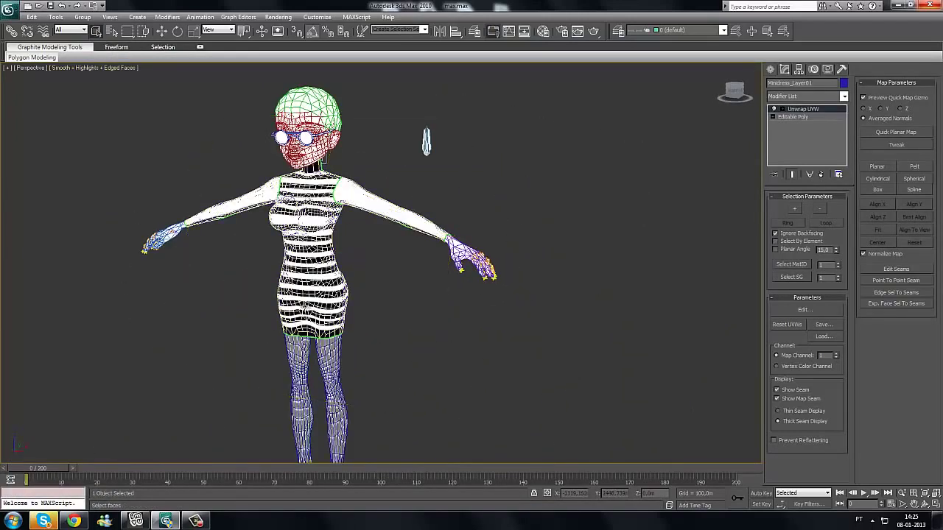
Step: Reopen the dress's UV editor and render the UV template at 512 × 256 with solid fill
{"action": "left_click", "coordinate": [808, 109]}
{"action": "left_click", "coordinate": [816, 312]}
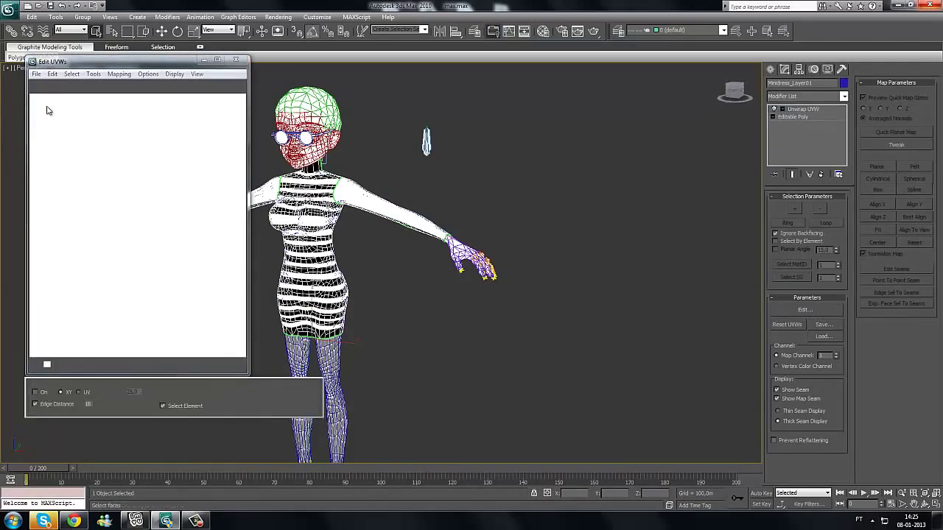
{"action": "left_click", "coordinate": [104, 77]}
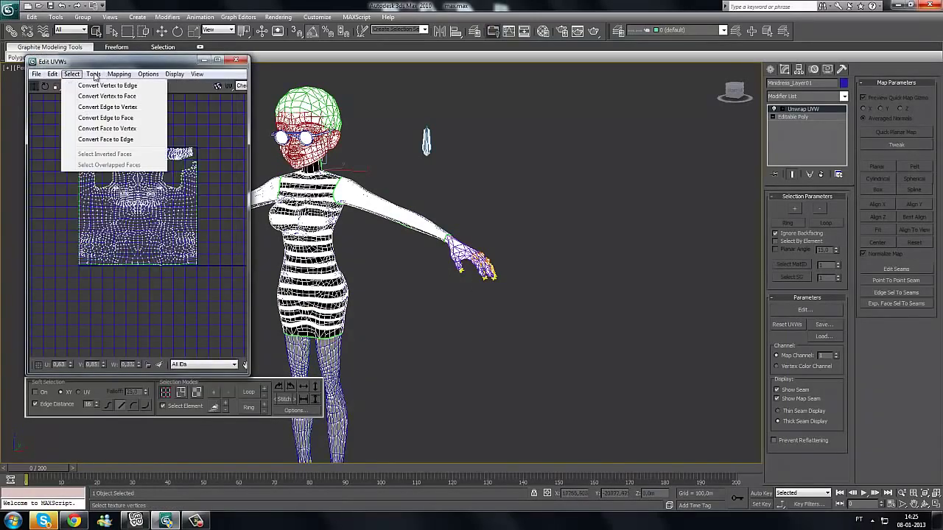
{"action": "left_click", "coordinate": [129, 245]}
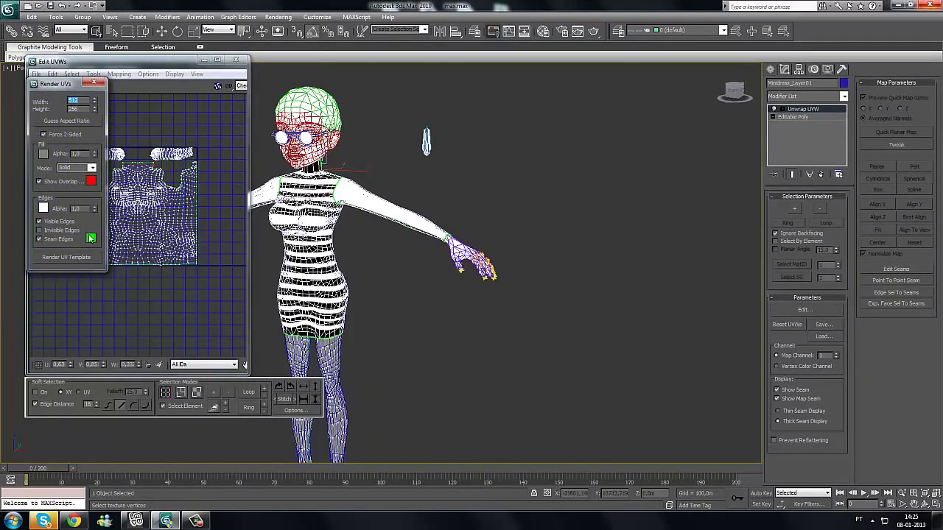
{"action": "left_click", "coordinate": [73, 257]}
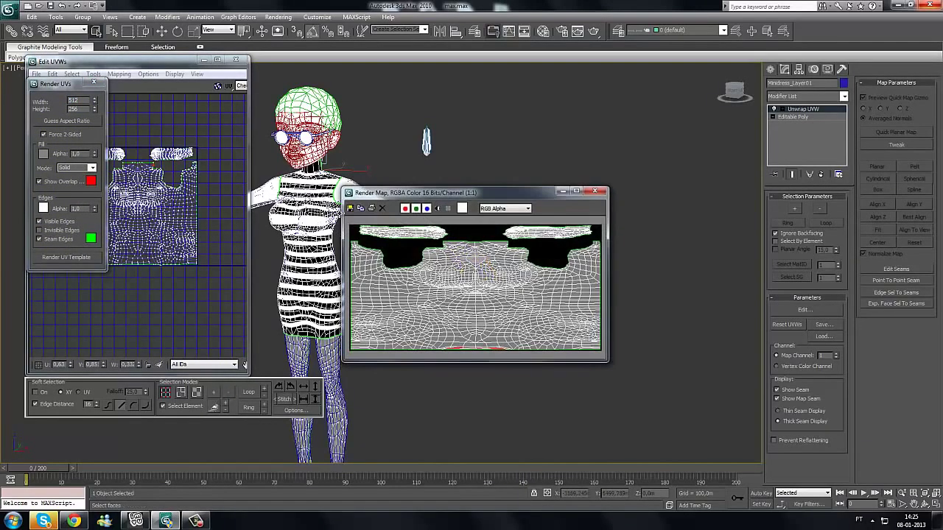
Step: Start saving the rendered UV template and create a folder named layer inside the bodyshape tutorial folder as its destination
{"action": "left_click", "coordinate": [351, 208]}
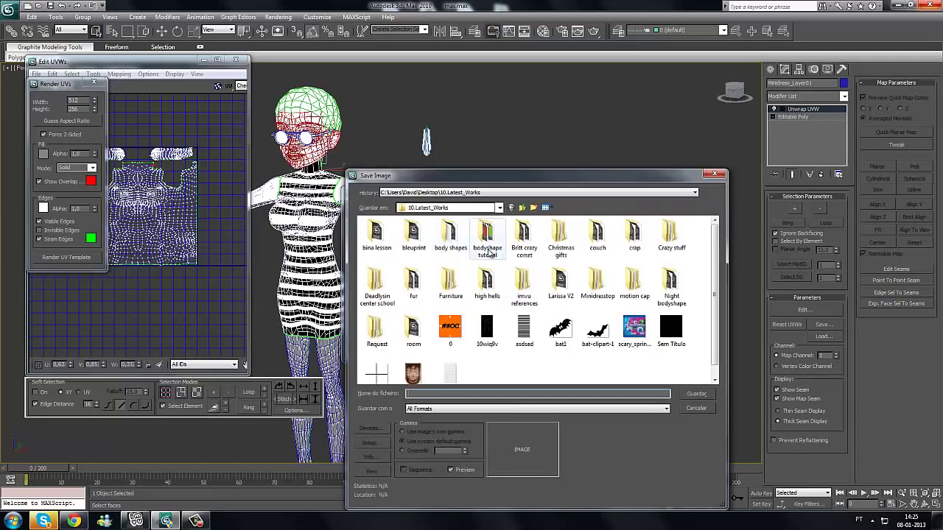
{"action": "double_click", "coordinate": [489, 250]}
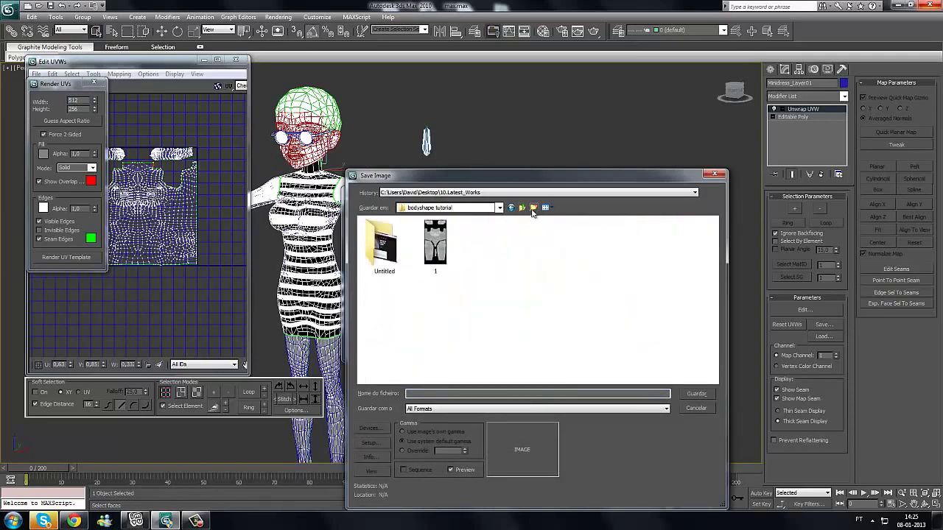
{"action": "left_click", "coordinate": [533, 212]}
{"action": "type", "text": "layer"}
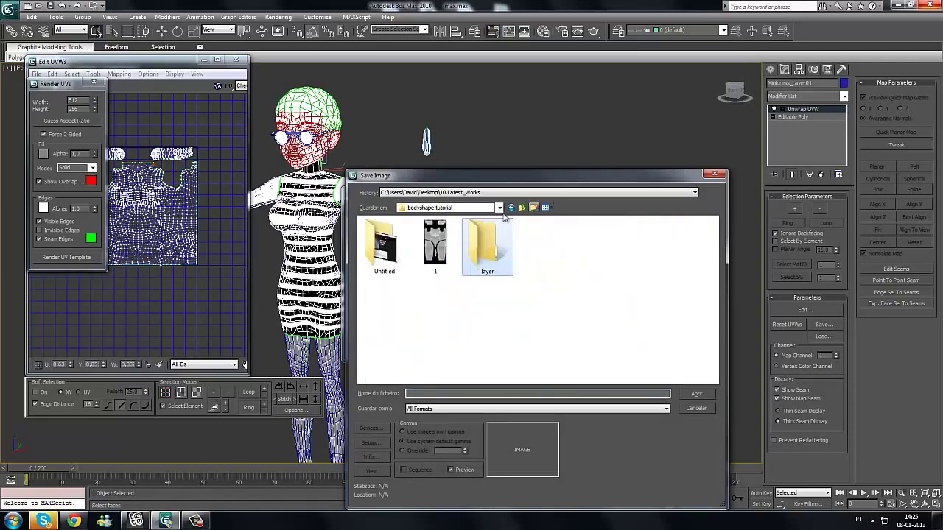
{"action": "key", "text": "Return"}
{"action": "key", "text": "Return"}
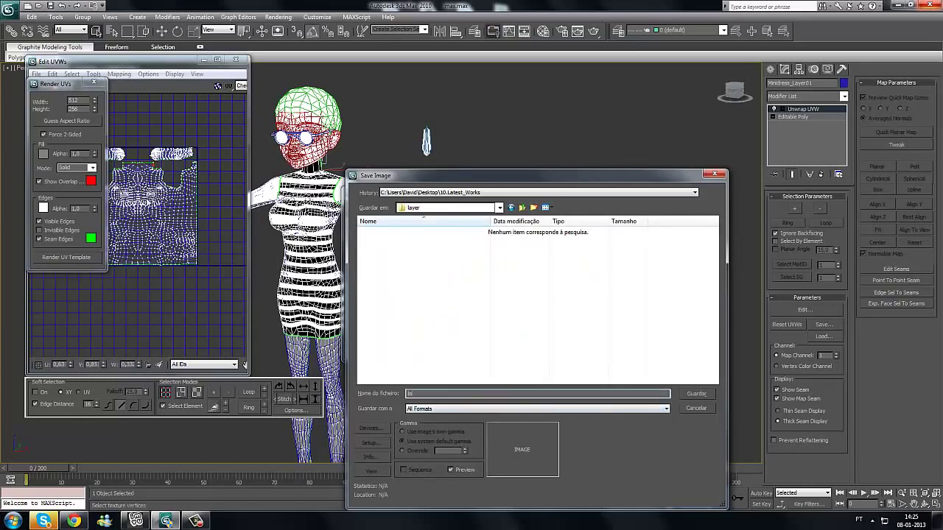
Step: Save the template in the layer folder as a JPEG file named layer at quality 100
{"action": "key", "text": "Tab"}
{"action": "key", "text": "j"}
{"action": "key", "text": "Return"}
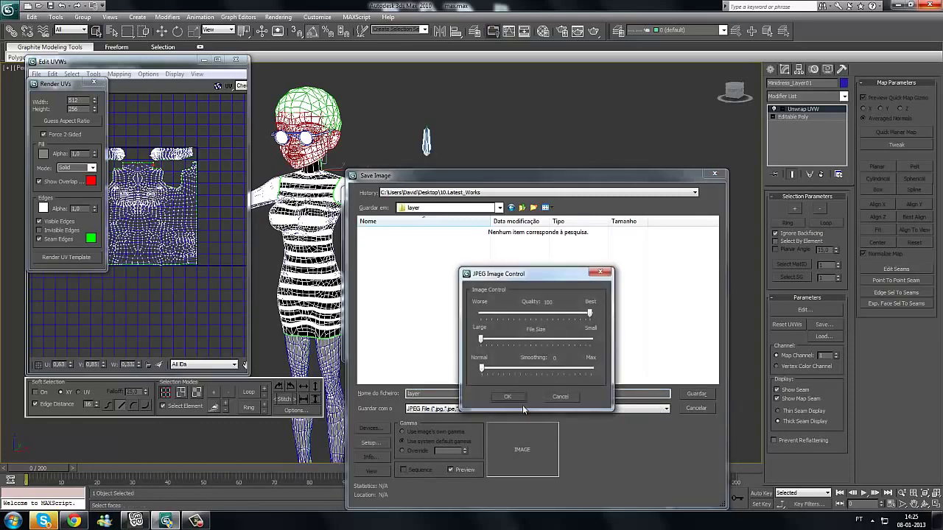
{"action": "left_click", "coordinate": [517, 396]}
{"action": "key", "text": "Return"}
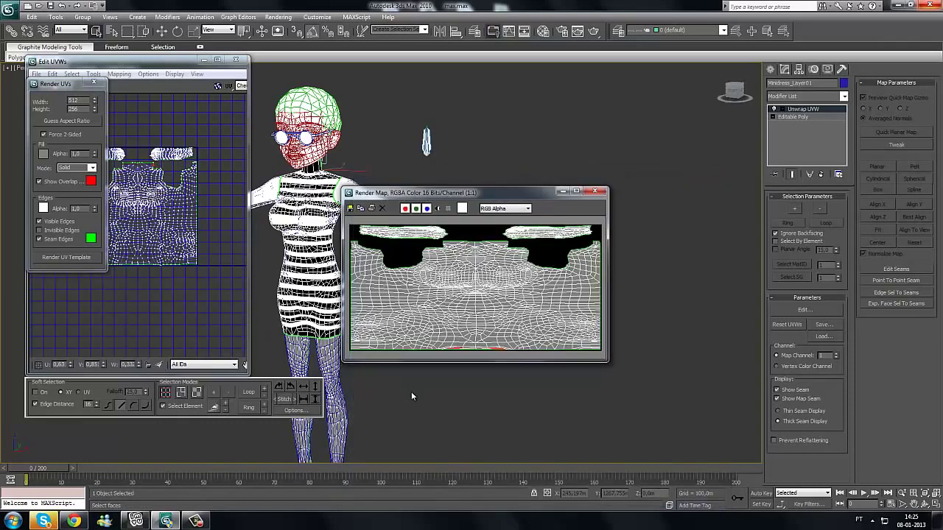
Step: Close the UV render and editor windows, collapse the dress's modifier stack into the Editable Poly, and deselect the dress
{"action": "left_click", "coordinate": [102, 83]}
{"action": "left_click", "coordinate": [595, 191]}
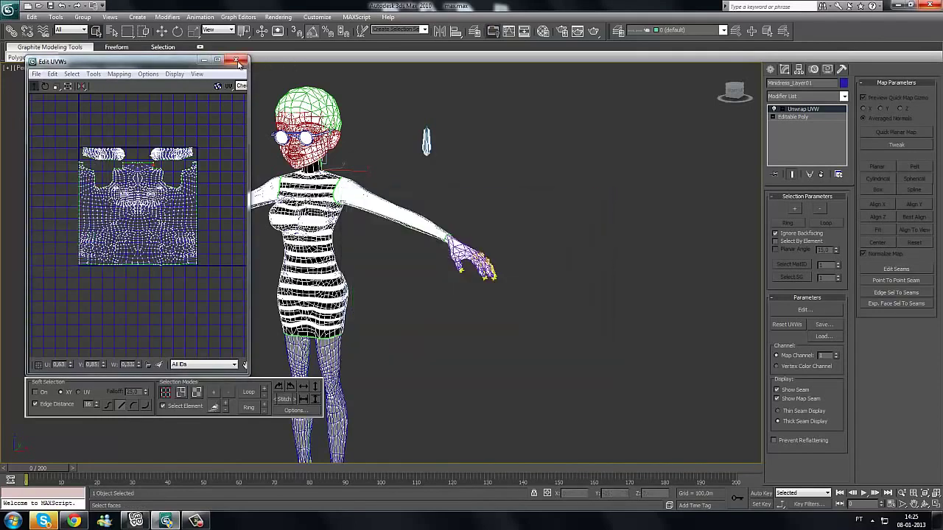
{"action": "left_click", "coordinate": [236, 61]}
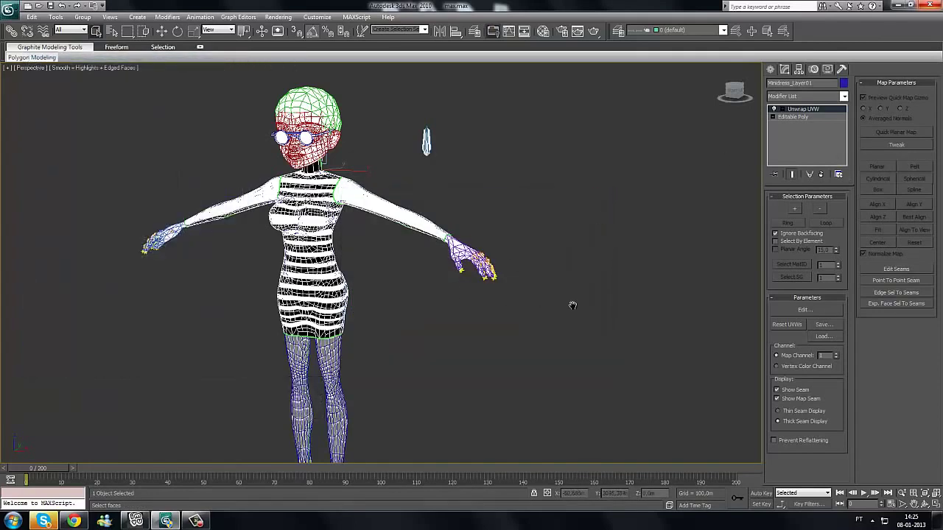
{"action": "middle_click_drag", "start_coordinate": [572, 305], "coordinate": [604, 305]}
{"action": "right_click", "coordinate": [805, 109]}
{"action": "left_click", "coordinate": [840, 213]}
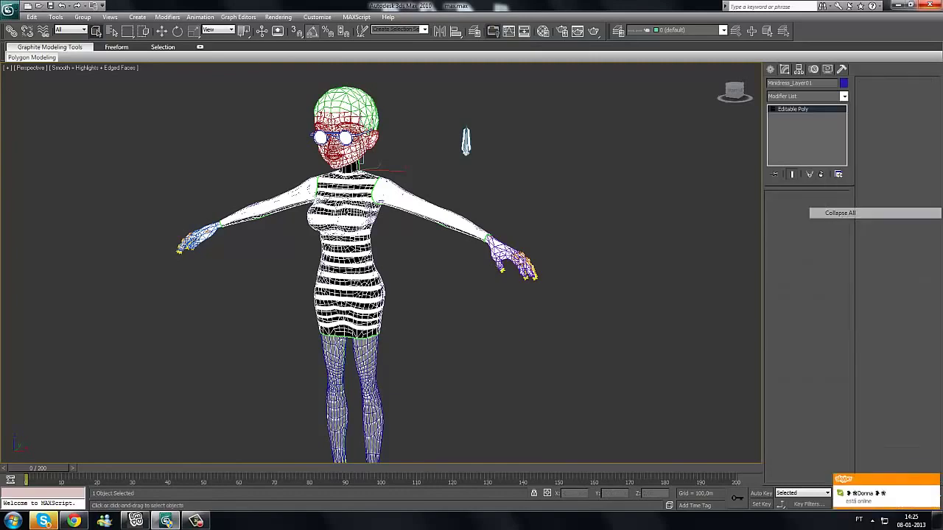
{"action": "left_click", "coordinate": [493, 286]}
Step: Apply the Multi/Sub-Object material Material #27 from the Material Editor to the dress
{"action": "scroll", "coordinate": [467, 301], "scroll_direction": "up", "scroll_amount": 4}
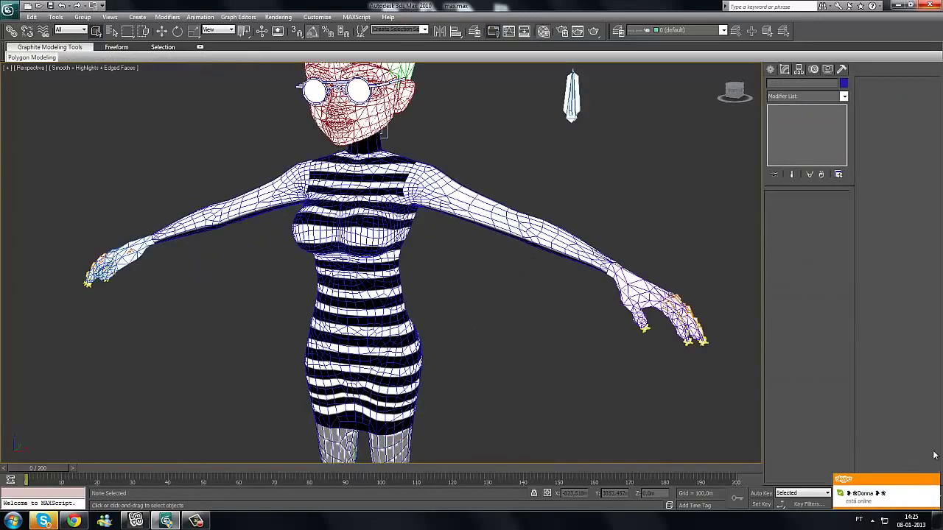
{"action": "key", "text": "m"}
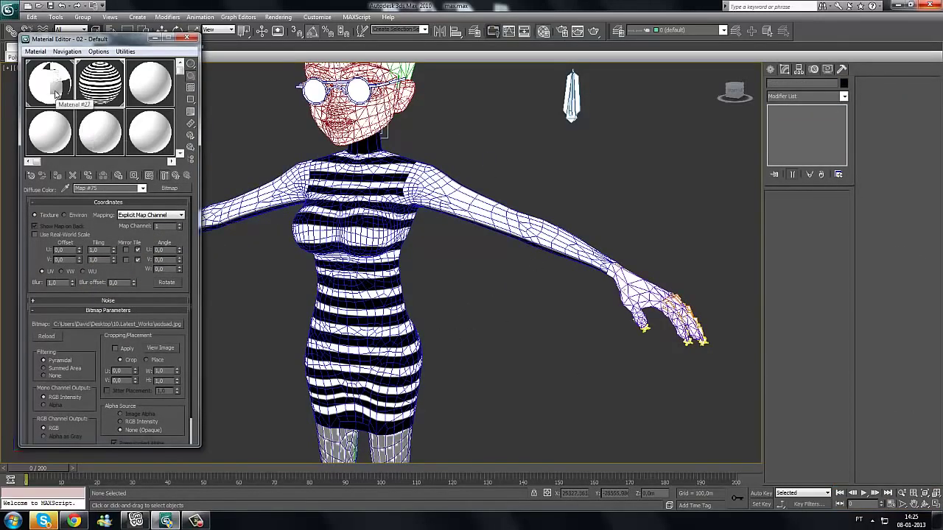
{"action": "left_click", "coordinate": [55, 92]}
{"action": "left_click_drag", "start_coordinate": [106, 87], "coordinate": [386, 250]}
Step: Copy the white color of sub-material 12 to sub-material 13 in Material #27
{"action": "right_click", "coordinate": [160, 364]}
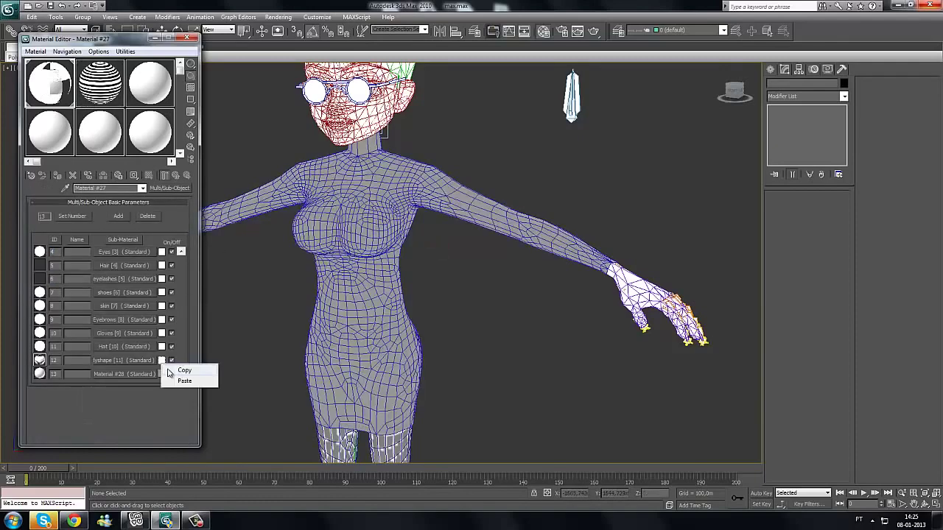
{"action": "left_click", "coordinate": [175, 367]}
{"action": "right_click", "coordinate": [161, 373]}
{"action": "left_click", "coordinate": [175, 396]}
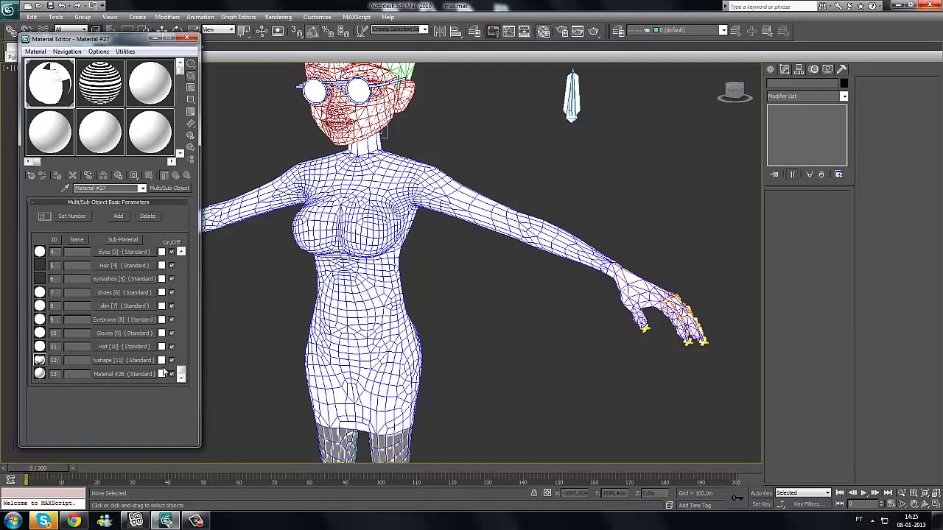
Step: Rename sub-material 13 as Minidress [12] and return to the parent material
{"action": "left_click", "coordinate": [98, 374]}
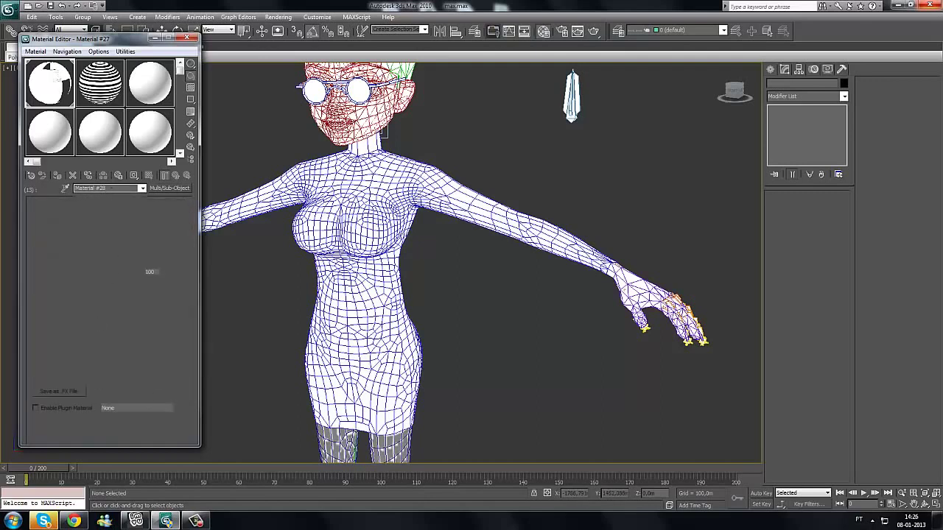
{"action": "type", "text": "LAy"}
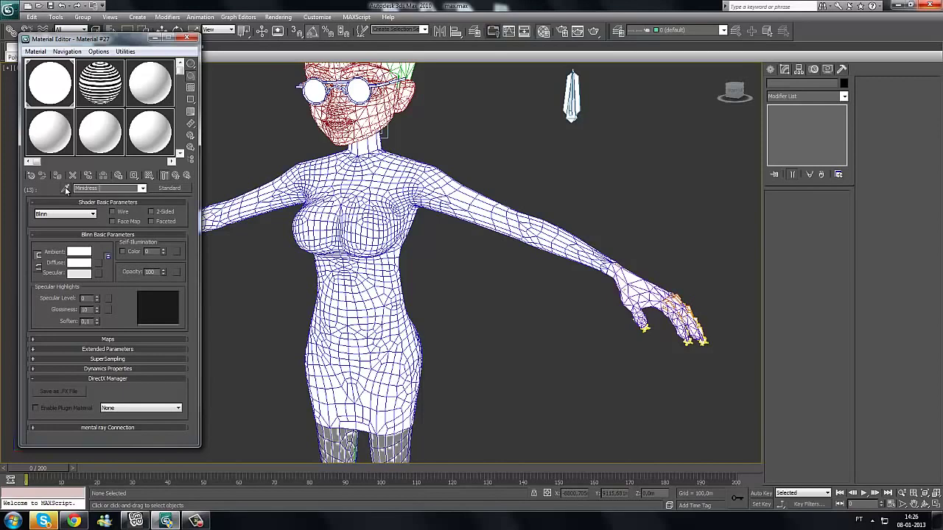
{"action": "type", "text": "[12"}
{"action": "left_click", "coordinate": [176, 175]}
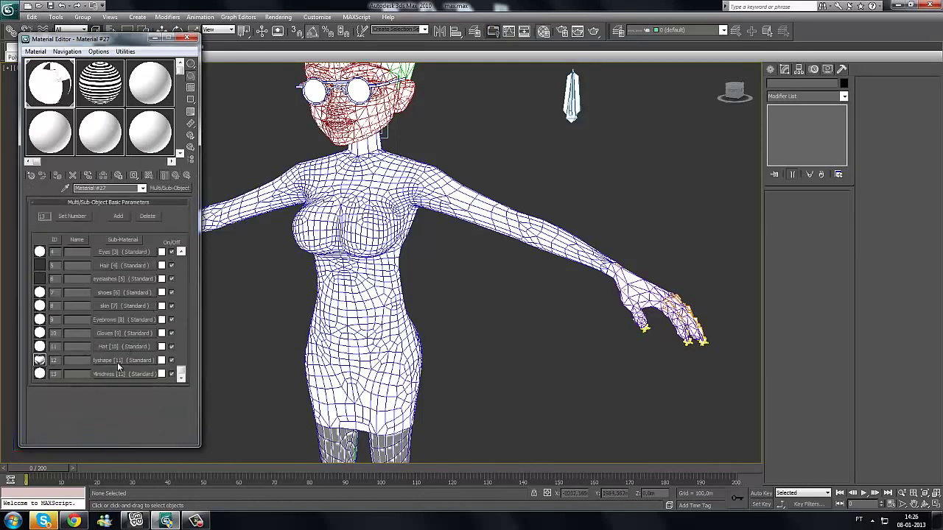
Step: Add a Bitmap diffuse map to the Minidress [12] sub-material using layer.jpg from the bodyshape tutorial's layer folder
{"action": "left_click", "coordinate": [98, 264]}
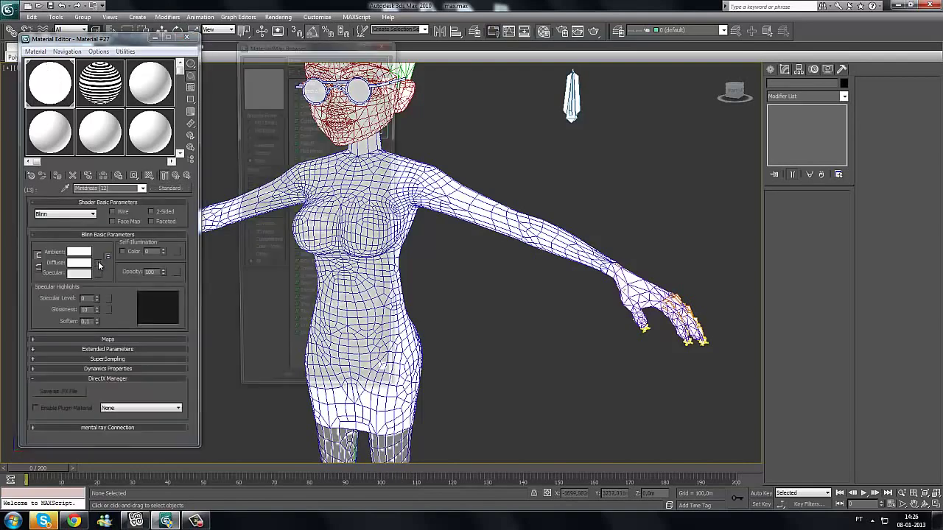
{"action": "double_click", "coordinate": [301, 82]}
{"action": "double_click", "coordinate": [301, 85]}
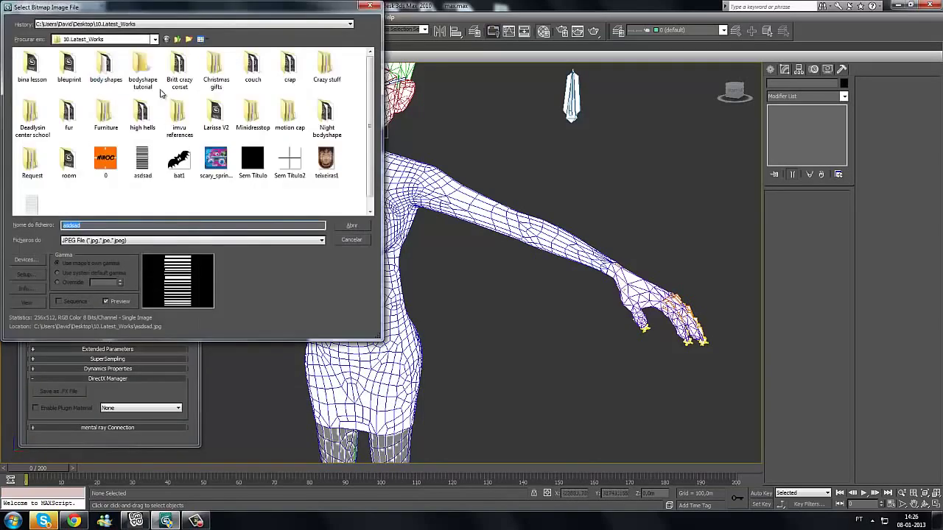
{"action": "double_click", "coordinate": [106, 82]}
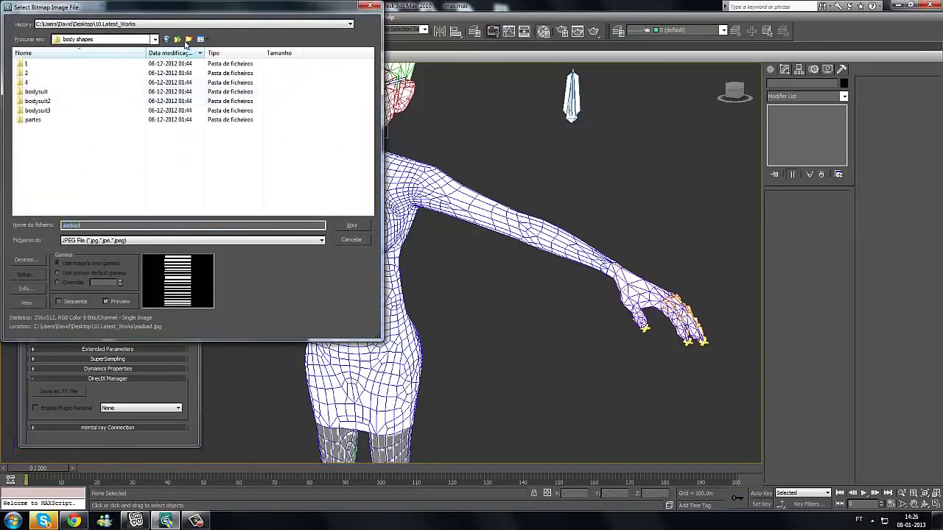
{"action": "left_click", "coordinate": [177, 39]}
{"action": "double_click", "coordinate": [142, 70]}
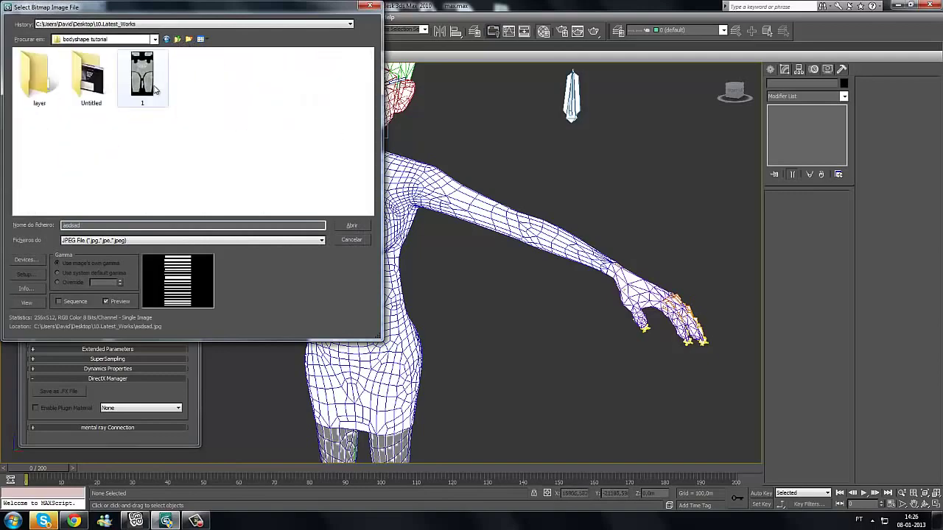
{"action": "double_click", "coordinate": [44, 91]}
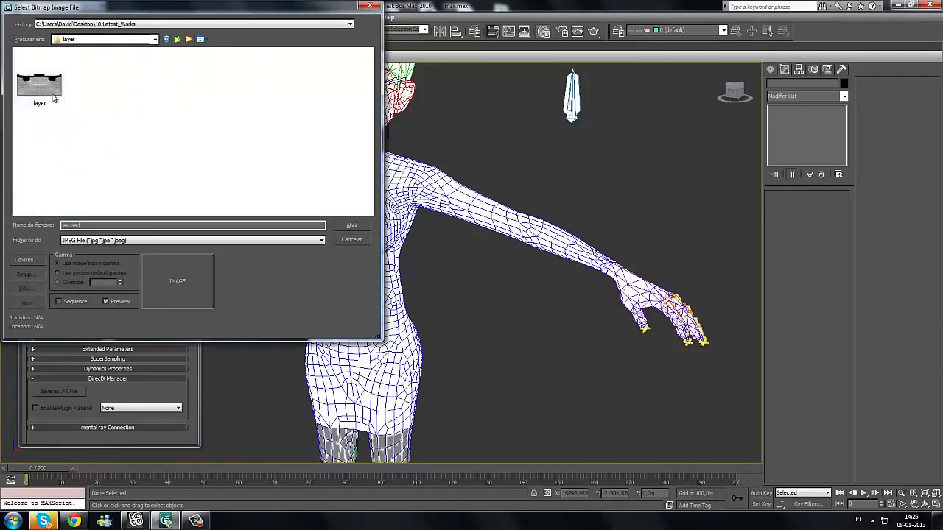
{"action": "left_click", "coordinate": [40, 94]}
{"action": "key", "text": "Return"}
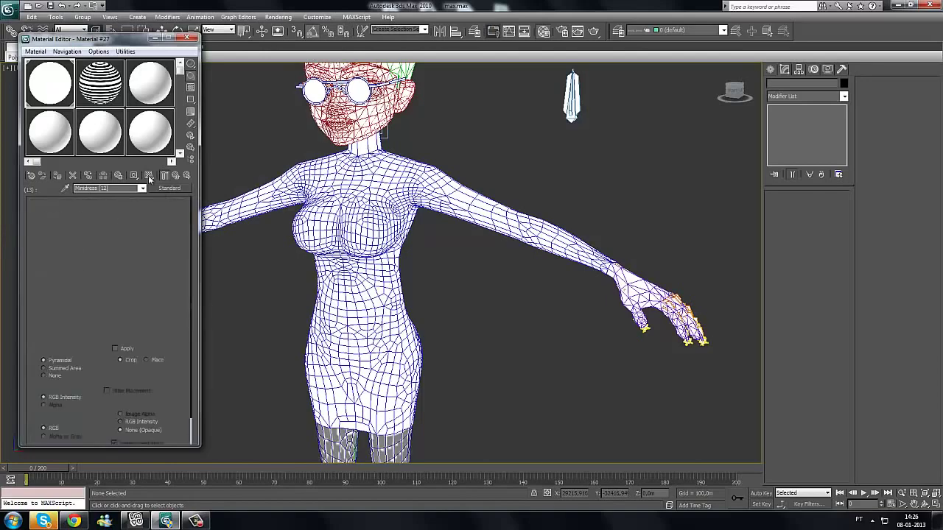
Step: Show the layer.jpg texture on the dress in the viewport and close the Material Editor
{"action": "left_click", "coordinate": [148, 177]}
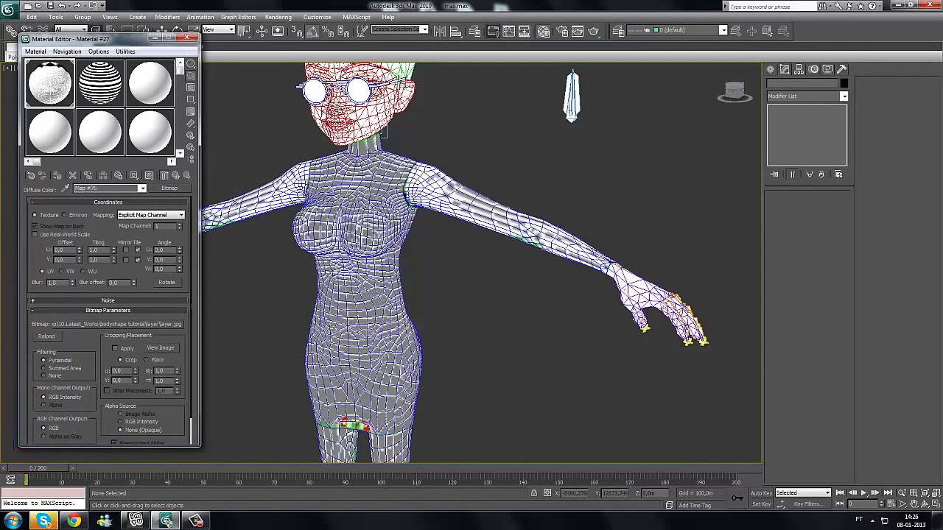
{"action": "left_click", "coordinate": [176, 177]}
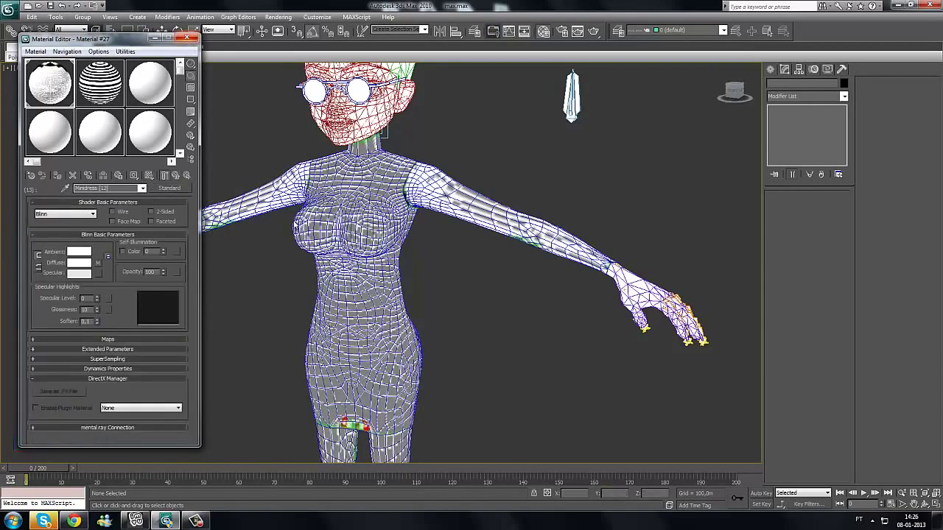
{"action": "key", "text": "m"}
{"action": "scroll", "coordinate": [358, 203], "scroll_direction": "down", "scroll_amount": 5}
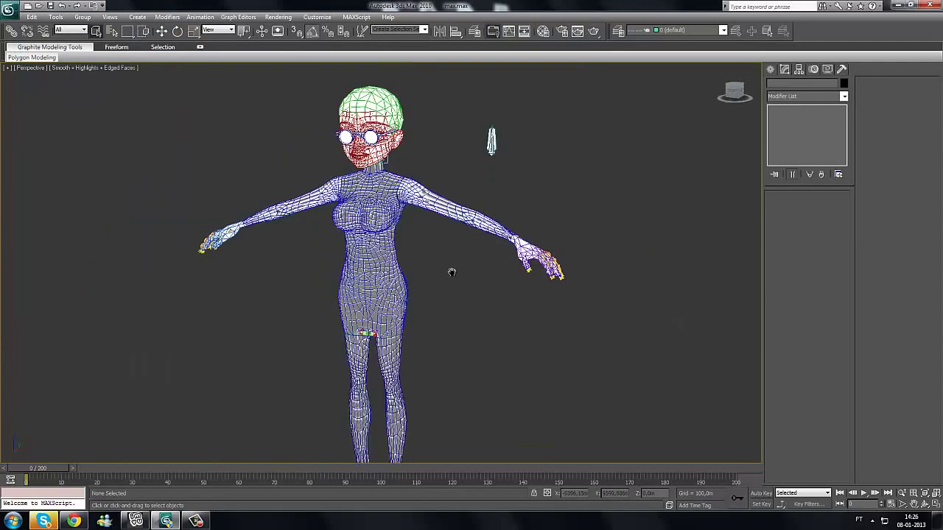
{"action": "scroll", "coordinate": [451, 272], "scroll_direction": "down", "scroll_amount": 3}
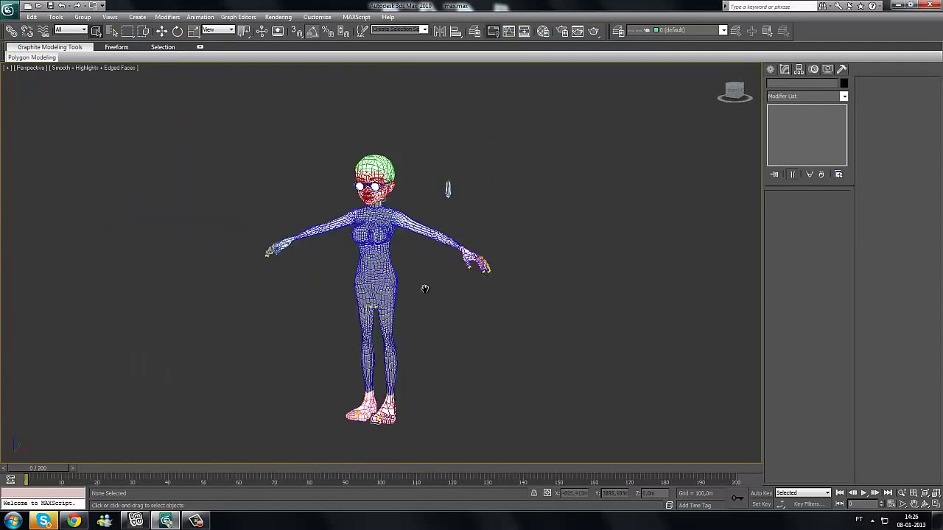
{"action": "scroll", "coordinate": [424, 289], "scroll_direction": "down", "scroll_amount": 2}
{"action": "scroll", "coordinate": [425, 293], "scroll_direction": "up", "scroll_amount": 4}
{"action": "left_click_drag", "start_coordinate": [53, 469], "coordinate": [2, 470]}
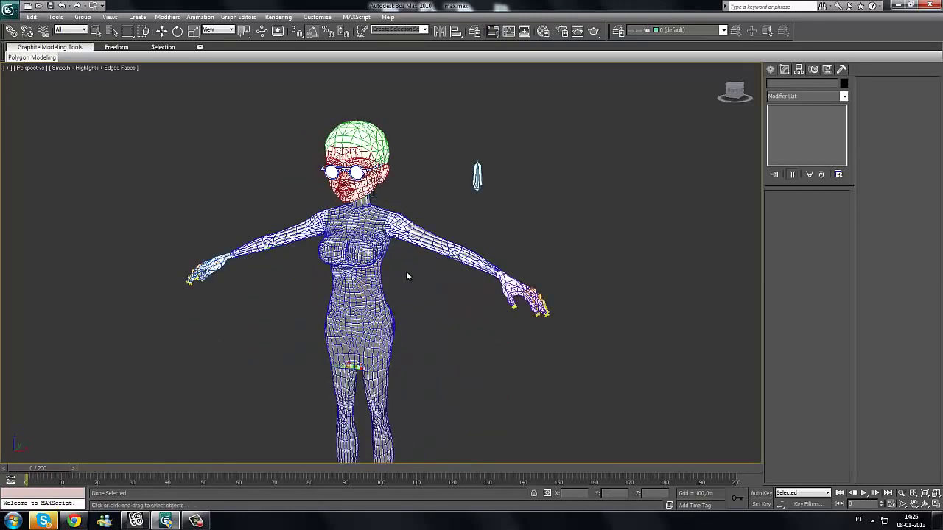
Step: Select the dress mesh Minidress_Layer01 and add a Physique modifier to it
{"action": "left_click", "coordinate": [372, 402]}
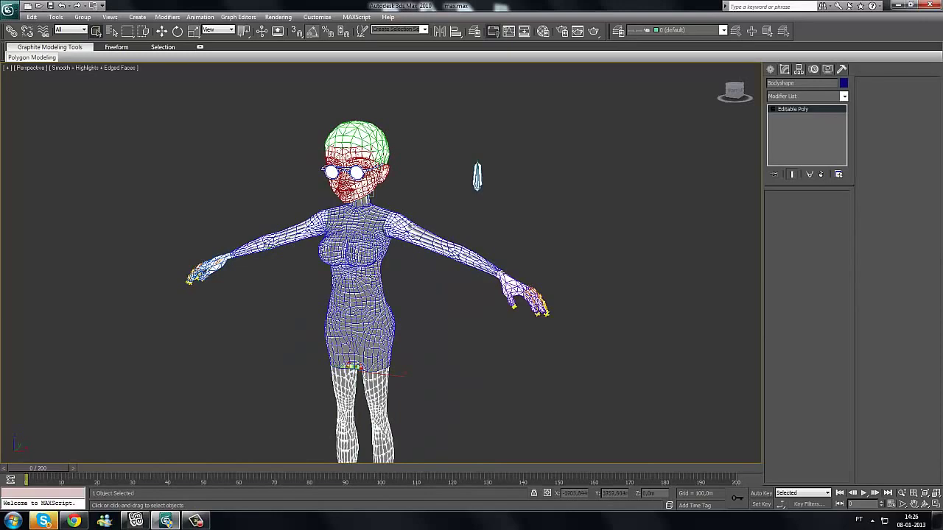
{"action": "left_click", "coordinate": [395, 272]}
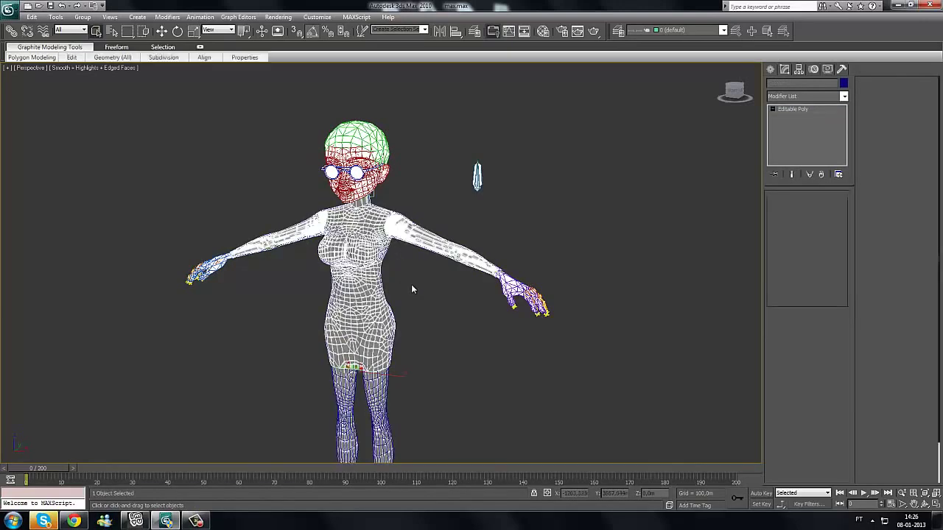
{"action": "left_click", "coordinate": [843, 97]}
{"action": "scroll", "coordinate": [802, 295], "scroll_direction": "down", "scroll_amount": 10}
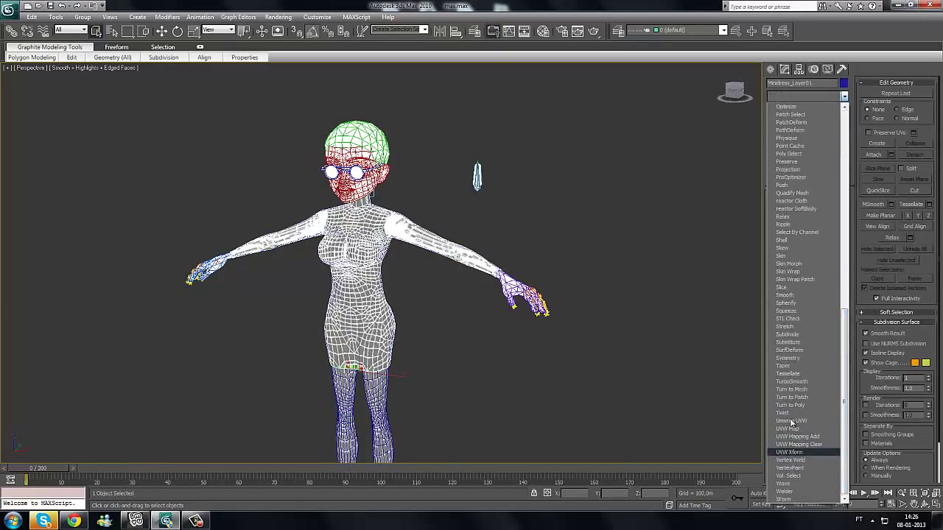
{"action": "key", "text": "p"}
{"action": "key", "text": "p"}
{"action": "key", "text": "p"}
{"action": "key", "text": "p"}
{"action": "key", "text": "p"}
{"action": "key", "text": "p"}
{"action": "key", "text": "p"}
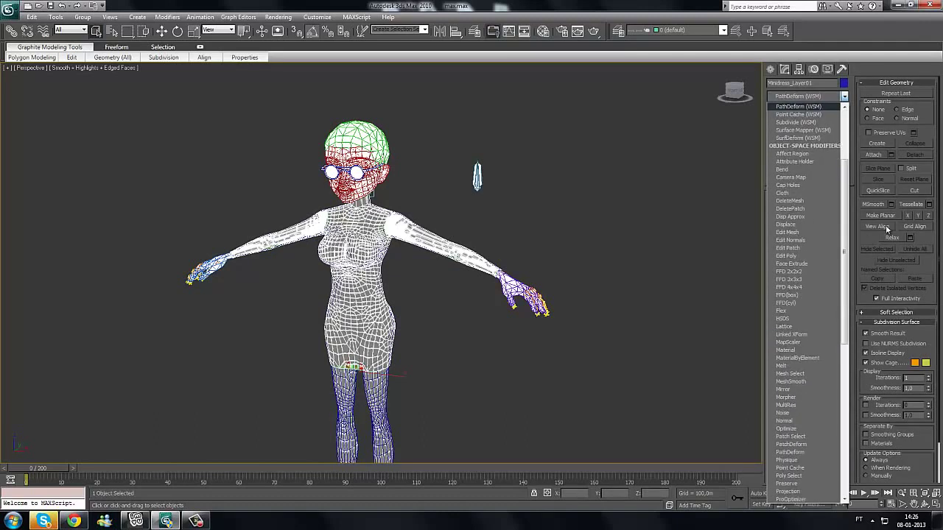
{"action": "left_click", "coordinate": [805, 137]}
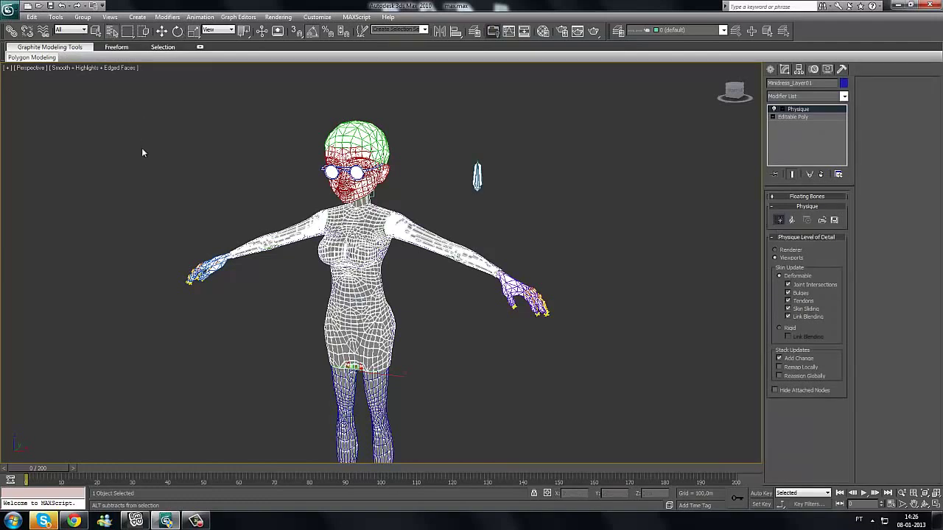
Step: Attach the dress's Physique modifier to PelvisNode and initialize it with deformable vertex assignment and N Links blending
{"action": "key", "text": "h"}
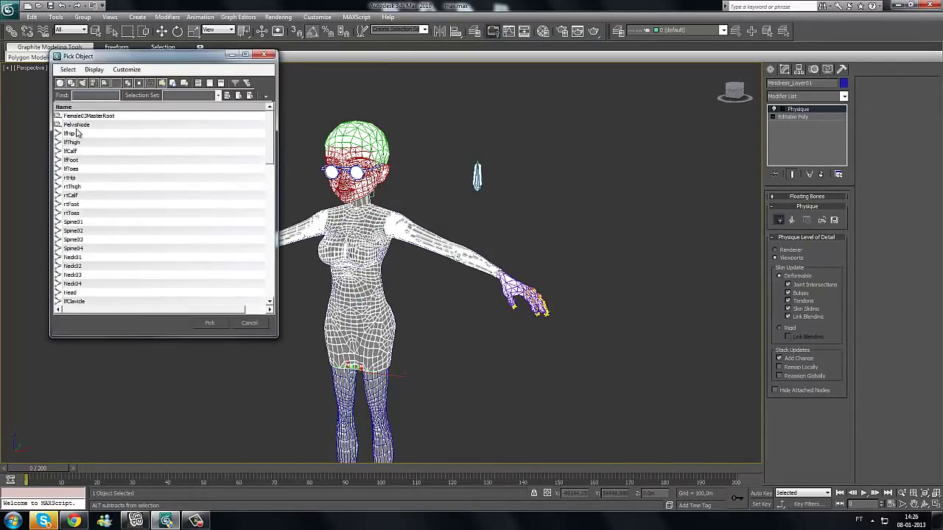
{"action": "left_click", "coordinate": [78, 125]}
{"action": "double_click", "coordinate": [77, 128]}
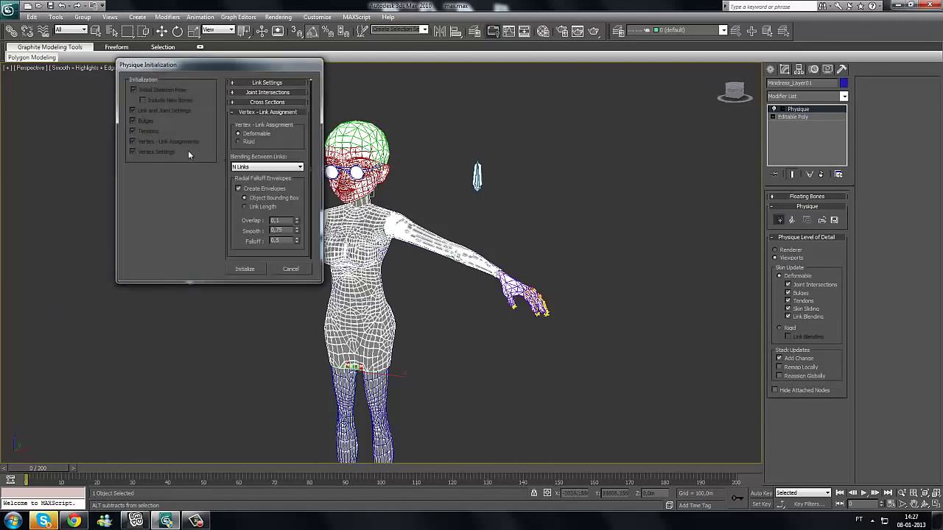
{"action": "left_click", "coordinate": [249, 269]}
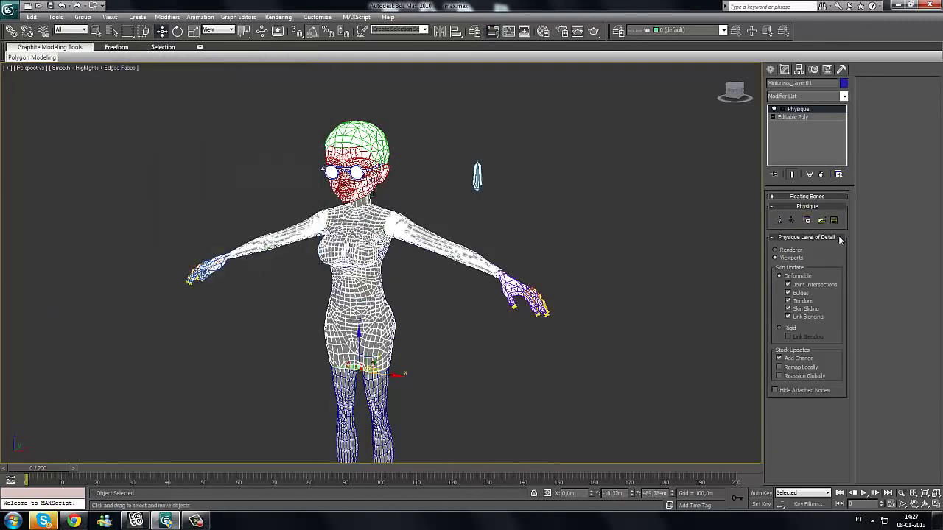
Step: Load the physique file from the desktop into the dress's Physique modifier, applying its data to all links
{"action": "left_click", "coordinate": [820, 223]}
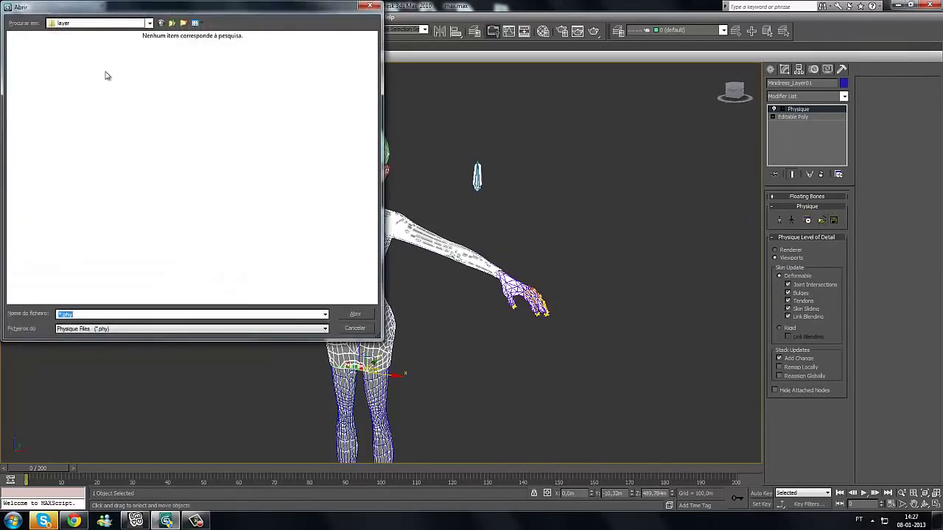
{"action": "left_click", "coordinate": [90, 23]}
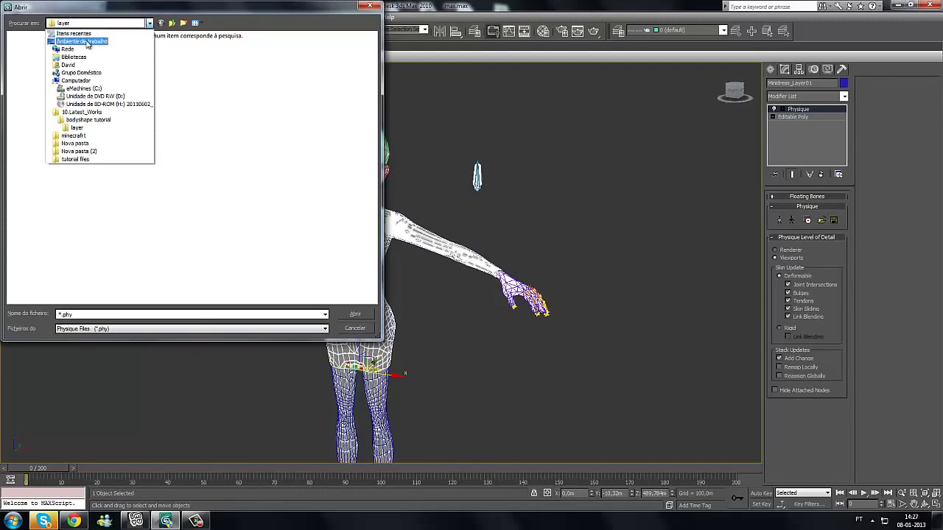
{"action": "left_click", "coordinate": [83, 42]}
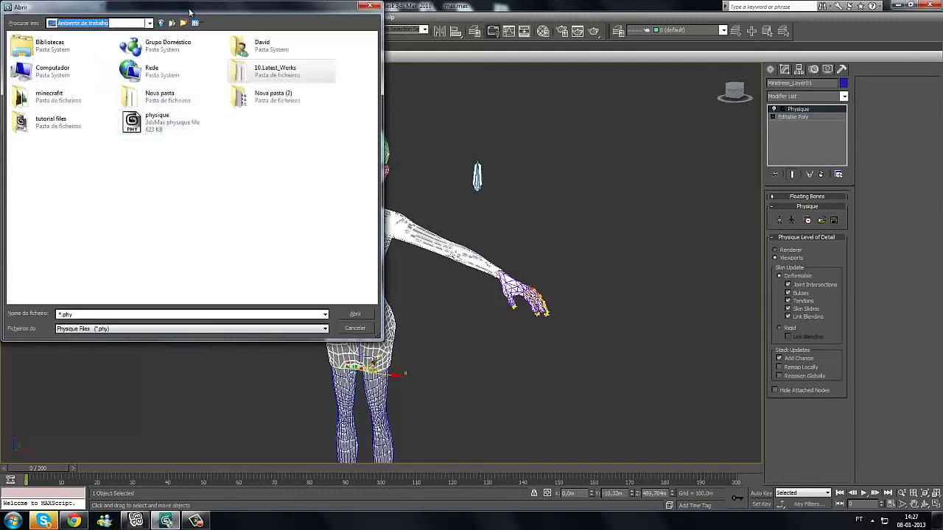
{"action": "double_click", "coordinate": [335, 155]}
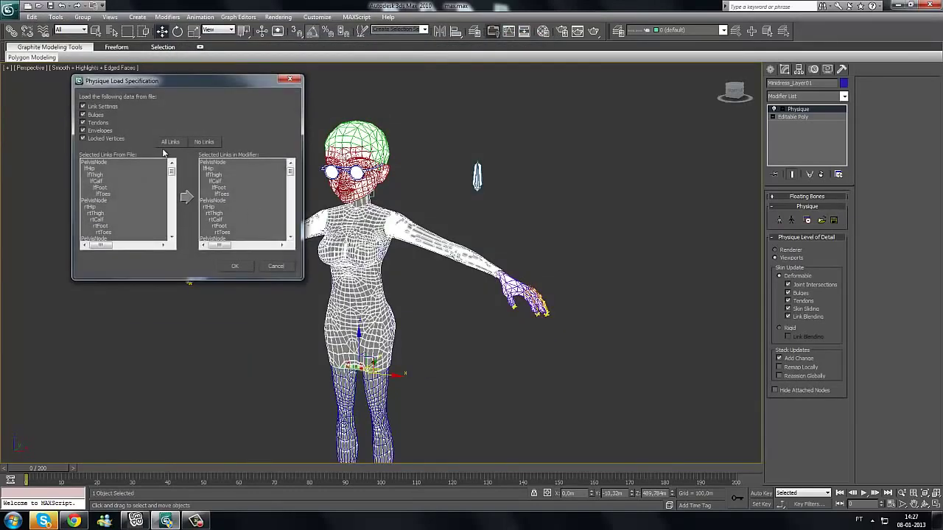
{"action": "left_click", "coordinate": [170, 141]}
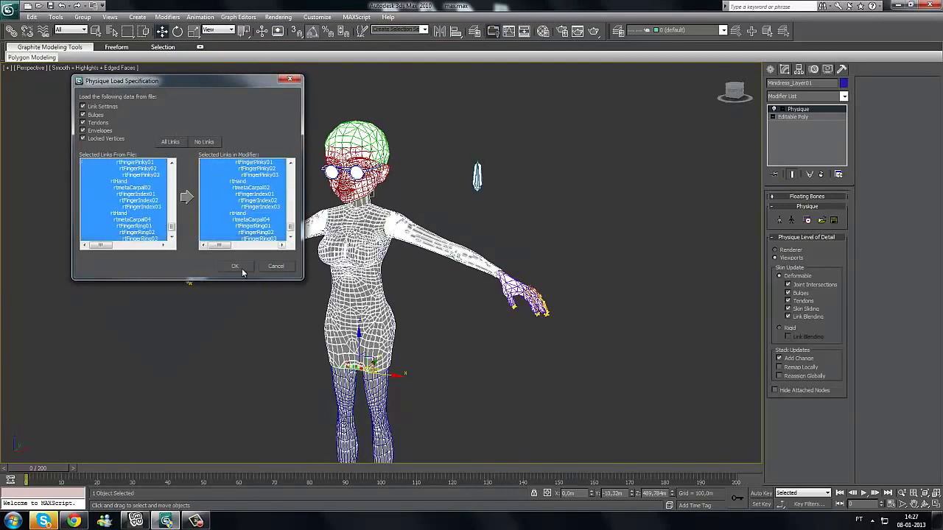
{"action": "left_click", "coordinate": [234, 266]}
Step: Select the minidress and the body mesh beneath it and isolate the two objects
{"action": "mouse_move", "coordinate": [394, 387]}
{"action": "middle_mouse_down"}
{"action": "mouse_move", "coordinate": [398, 358]}
{"action": "mouse_move", "coordinate": [407, 364]}
{"action": "mouse_move", "coordinate": [399, 370]}
{"action": "middle_mouse_up"}
{"action": "scroll", "coordinate": [421, 359], "scroll_direction": "up", "scroll_amount": 4}
{"action": "left_click", "coordinate": [934, 495]}
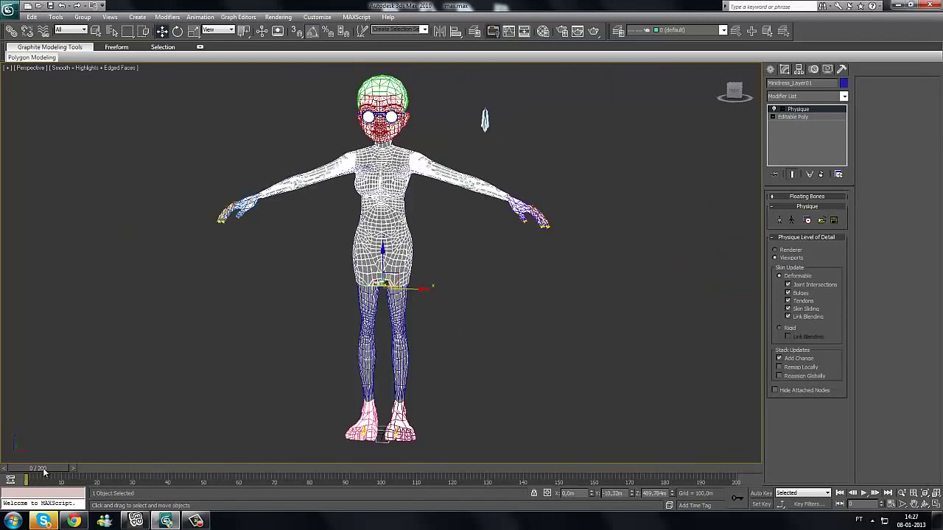
{"action": "left_click", "coordinate": [403, 296], "text": "ctrl"}
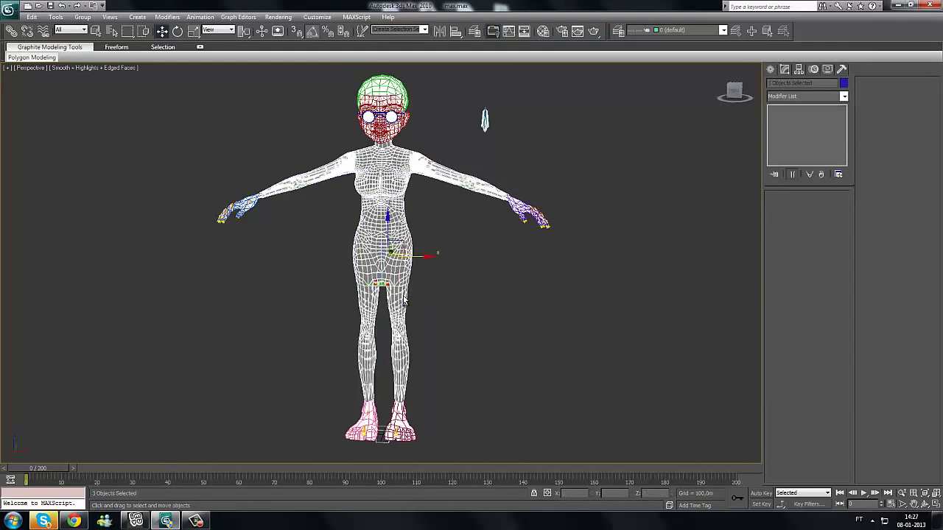
{"action": "left_click", "coordinate": [438, 298]}
{"action": "left_click", "coordinate": [406, 282]}
{"action": "left_click", "coordinate": [404, 299]}
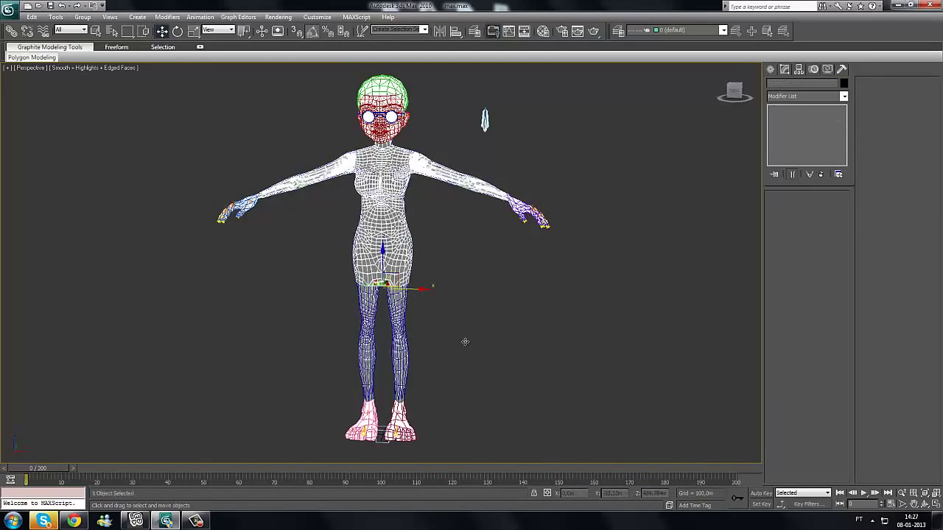
{"action": "key", "text": "alt+q"}
{"action": "middle_click_drag", "start_coordinate": [458, 346], "coordinate": [459, 350]}
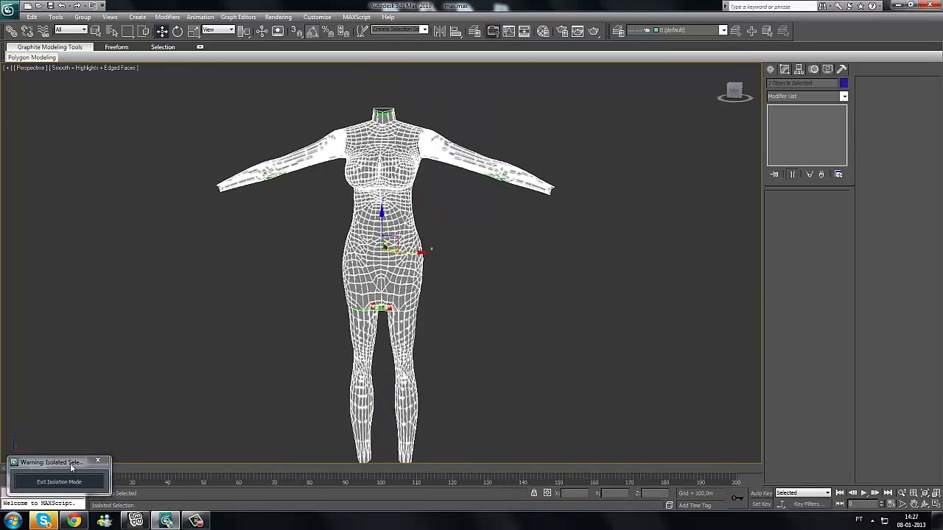
Step: Scrub the animation with the isolated meshes in wireframe to examine how the dress deforms, then return to frame 0
{"action": "mouse_move", "coordinate": [70, 465]}
{"action": "left_mouse_down"}
{"action": "mouse_move", "coordinate": [66, 514]}
{"action": "mouse_move", "coordinate": [67, 472]}
{"action": "mouse_move", "coordinate": [308, 472]}
{"action": "mouse_move", "coordinate": [131, 472]}
{"action": "left_mouse_up"}
{"action": "key", "text": "F3"}
{"action": "scroll", "coordinate": [283, 387], "scroll_direction": "up", "scroll_amount": 3}
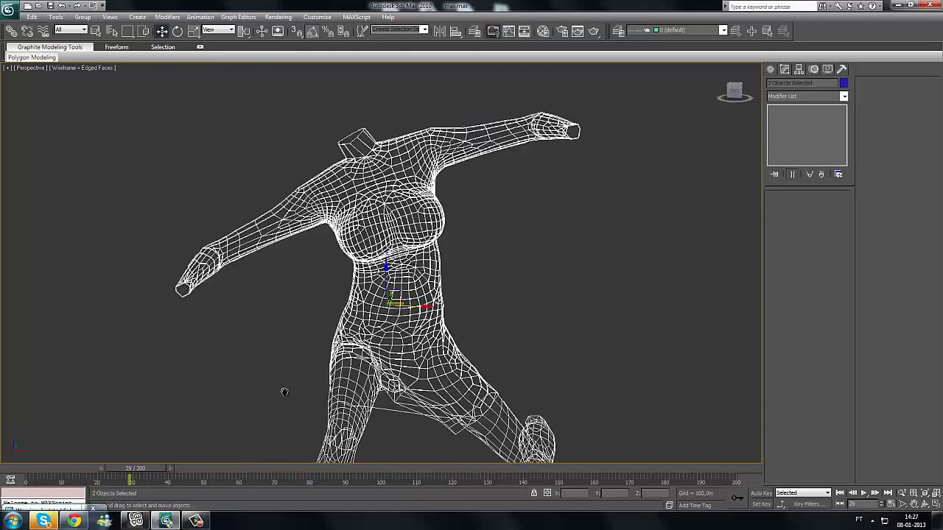
{"action": "key", "text": "F4"}
{"action": "left_click_drag", "start_coordinate": [144, 475], "coordinate": [178, 485]}
{"action": "middle_click_drag", "start_coordinate": [471, 413], "coordinate": [306, 388], "text": "alt"}
{"action": "scroll", "coordinate": [355, 427], "scroll_direction": "up", "scroll_amount": 3}
{"action": "scroll", "coordinate": [352, 335], "scroll_direction": "up", "scroll_amount": 2}
{"action": "scroll", "coordinate": [306, 388], "scroll_direction": "down", "scroll_amount": 4}
{"action": "left_click_drag", "start_coordinate": [173, 468], "coordinate": [38, 471]}
{"action": "key", "text": "w"}
{"action": "middle_click_drag", "start_coordinate": [472, 295], "coordinate": [409, 296], "text": "alt"}
Step: Examine the rtThigh envelope and the vertex assignments in the dress's Physique modifier around the skirt hem
{"action": "left_click", "coordinate": [412, 221]}
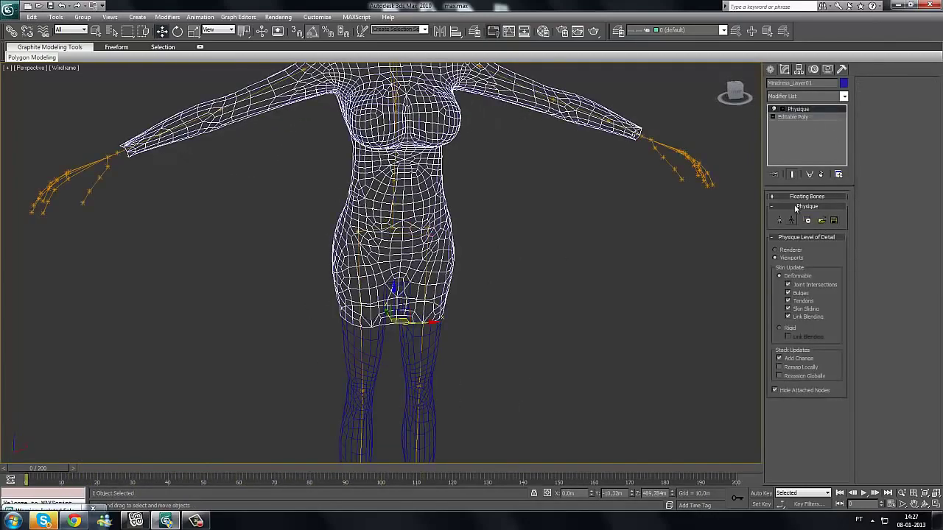
{"action": "left_click", "coordinate": [783, 109]}
{"action": "scroll", "coordinate": [449, 366], "scroll_direction": "up", "scroll_amount": 3}
{"action": "left_click", "coordinate": [800, 118]}
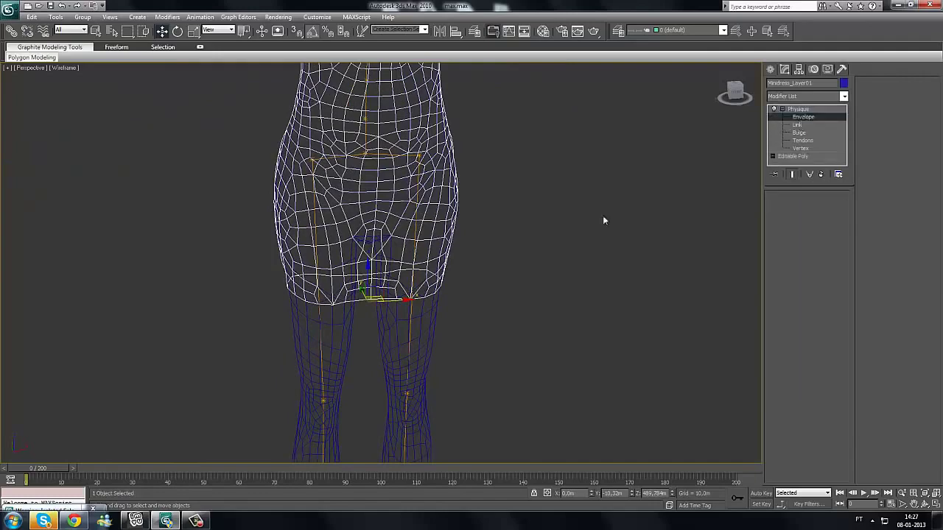
{"action": "left_click", "coordinate": [803, 116]}
{"action": "left_click", "coordinate": [321, 298]}
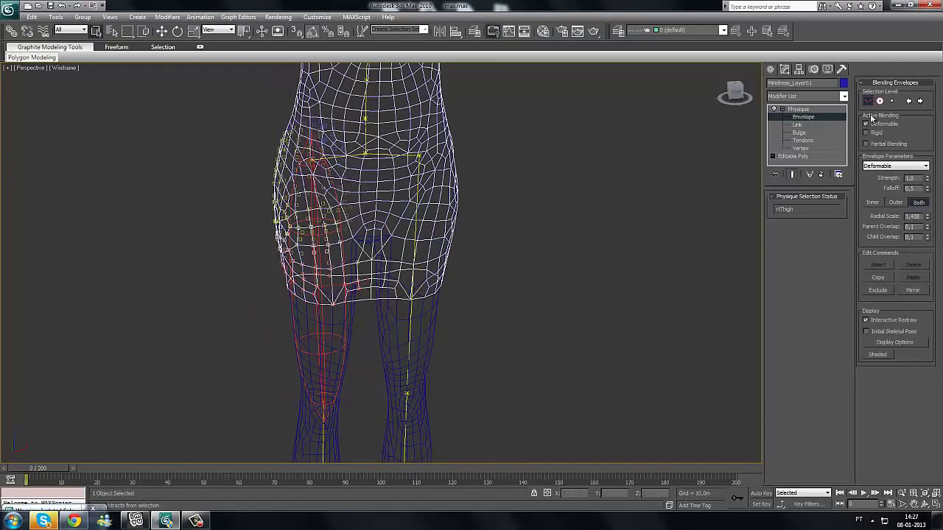
{"action": "left_click", "coordinate": [800, 148]}
{"action": "scroll", "coordinate": [412, 314], "scroll_direction": "up", "scroll_amount": 3}
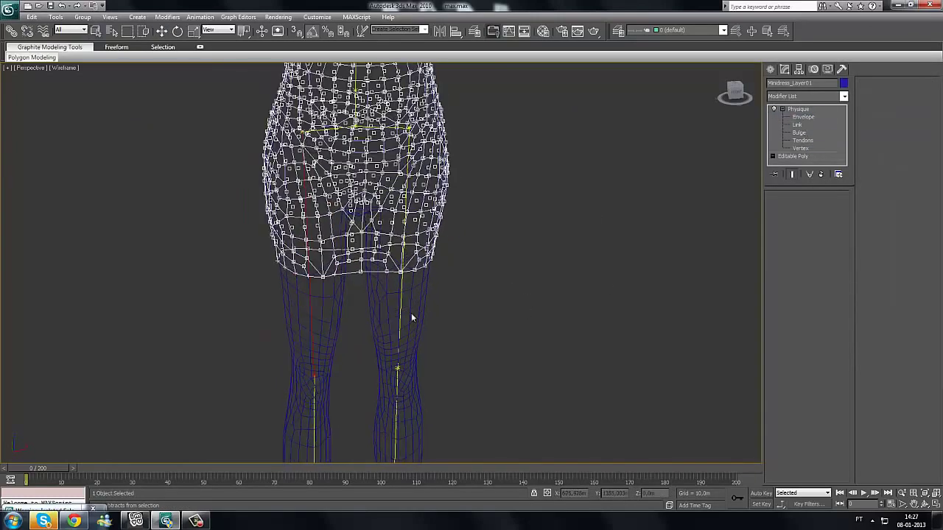
{"action": "left_click", "coordinate": [778, 109]}
{"action": "scroll", "coordinate": [543, 261], "scroll_direction": "down", "scroll_amount": 6}
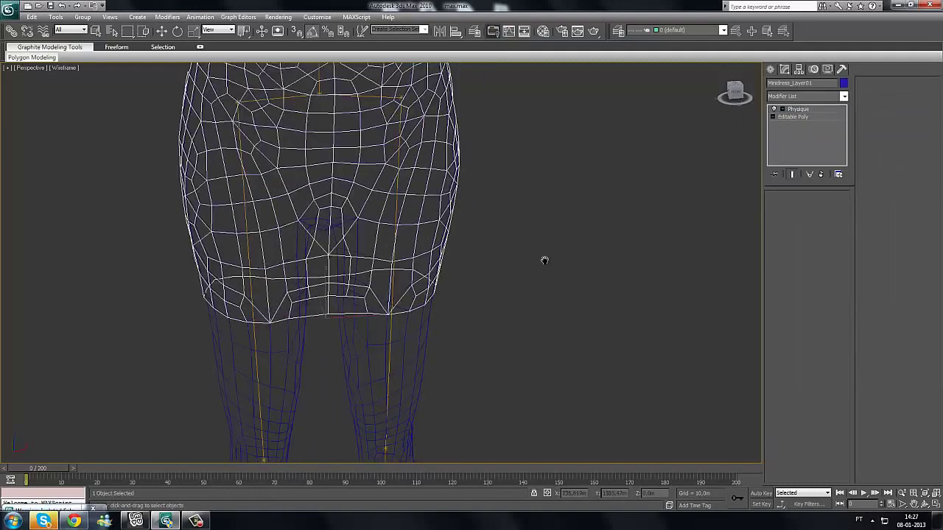
Step: Switch the isolated meshes back to shaded display and exit isolation mode
{"action": "middle_click_drag", "start_coordinate": [463, 279], "coordinate": [322, 291], "text": "alt"}
{"action": "key", "text": "F3"}
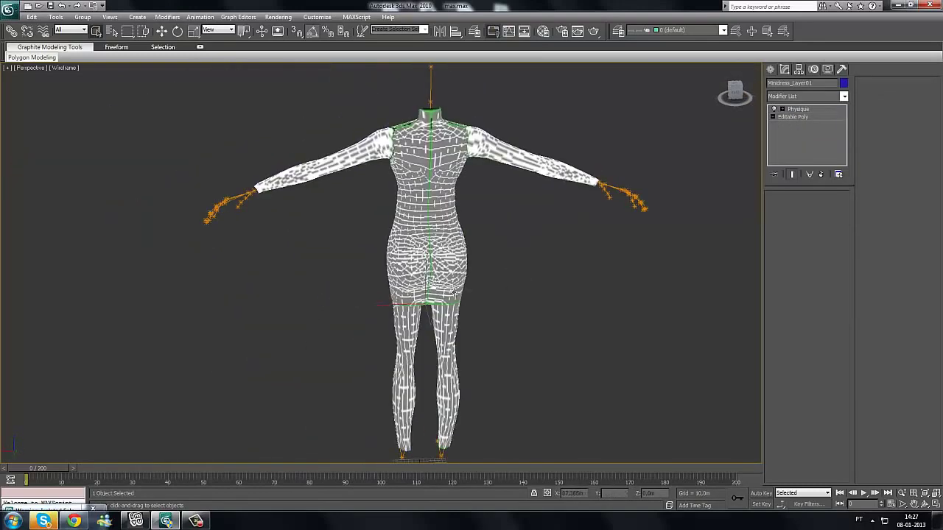
{"action": "left_click_drag", "start_coordinate": [46, 471], "coordinate": [20, 474]}
{"action": "mouse_move", "coordinate": [308, 298]}
{"action": "middle_mouse_down", "text": "alt"}
{"action": "mouse_move", "coordinate": [456, 289]}
{"action": "mouse_move", "coordinate": [297, 297]}
{"action": "middle_mouse_up", "text": "alt"}
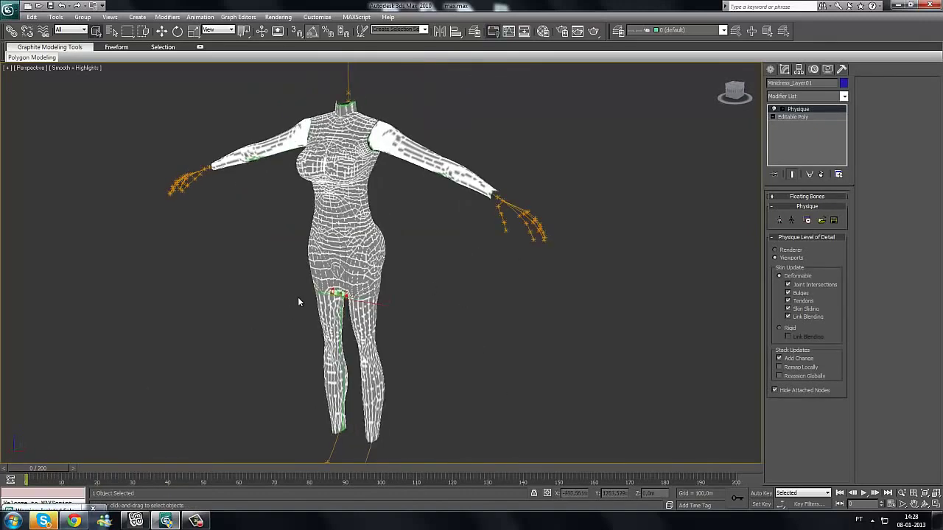
{"action": "middle_click_drag", "start_coordinate": [445, 326], "coordinate": [452, 388]}
{"action": "middle_click_drag", "start_coordinate": [475, 287], "coordinate": [524, 288], "text": "alt"}
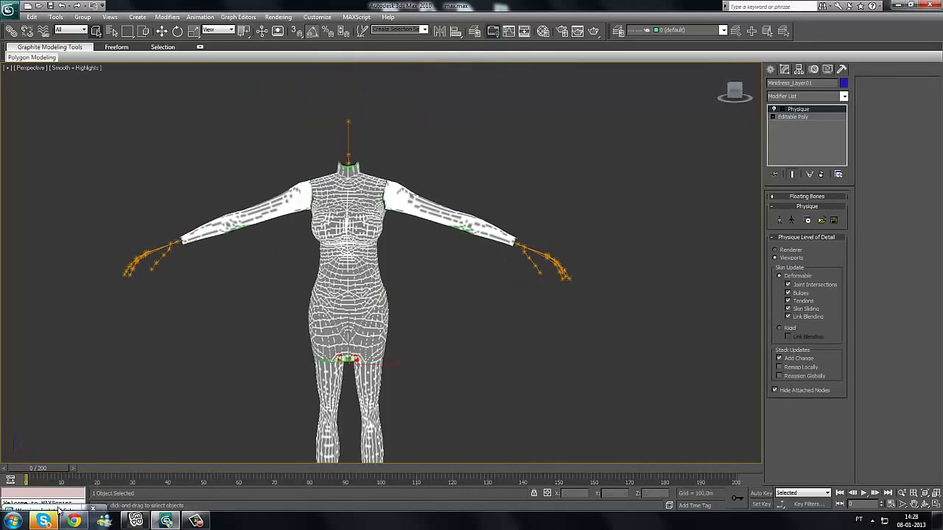
{"action": "left_click", "coordinate": [59, 508]}
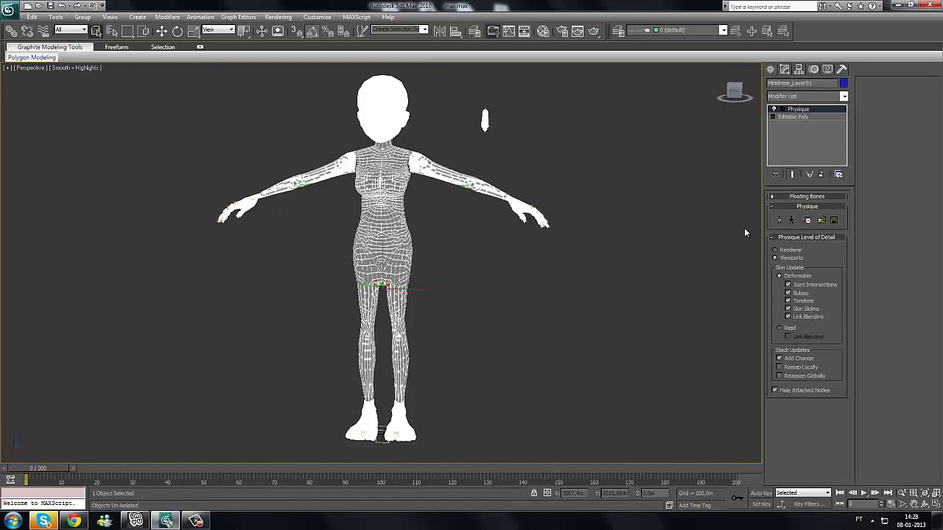
Step: Select the dress's whole element at its Editable Poly level to check its material ID, and return to the Physique level
{"action": "left_click", "coordinate": [388, 301]}
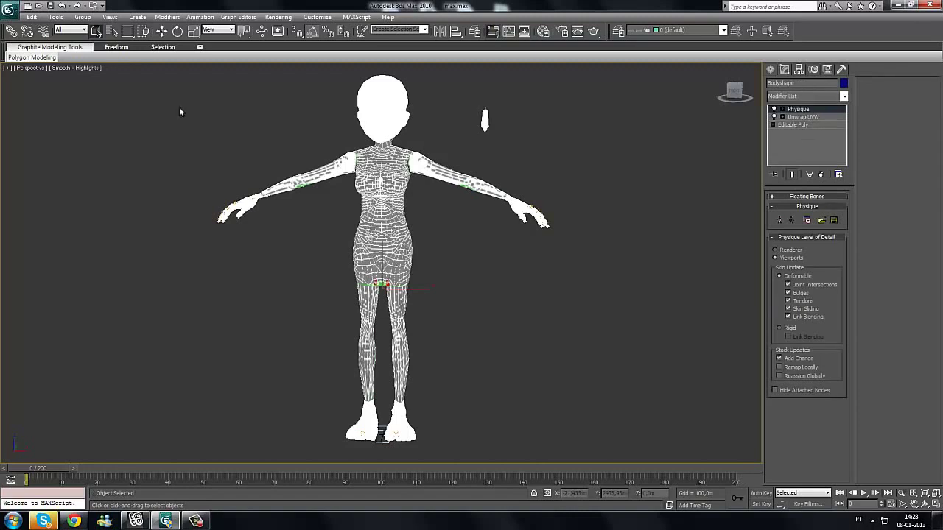
{"action": "left_click", "coordinate": [399, 217]}
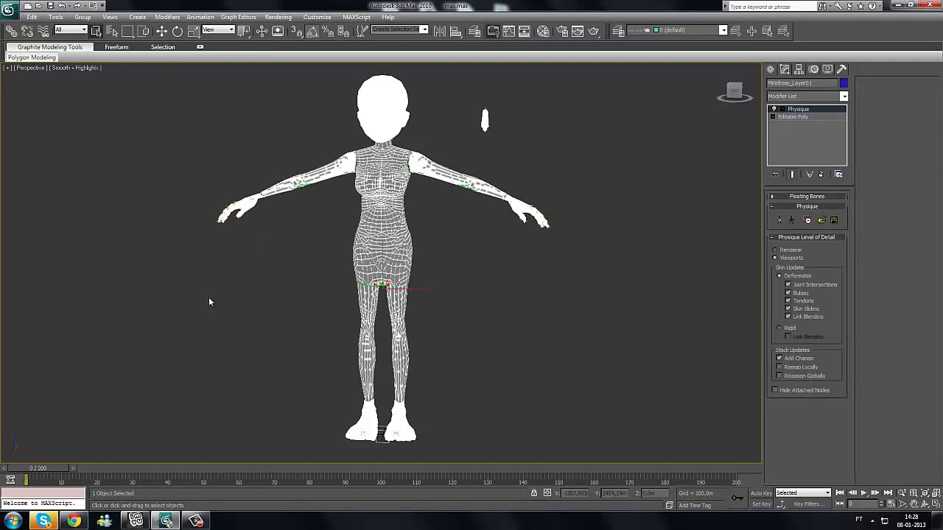
{"action": "left_click", "coordinate": [792, 116]}
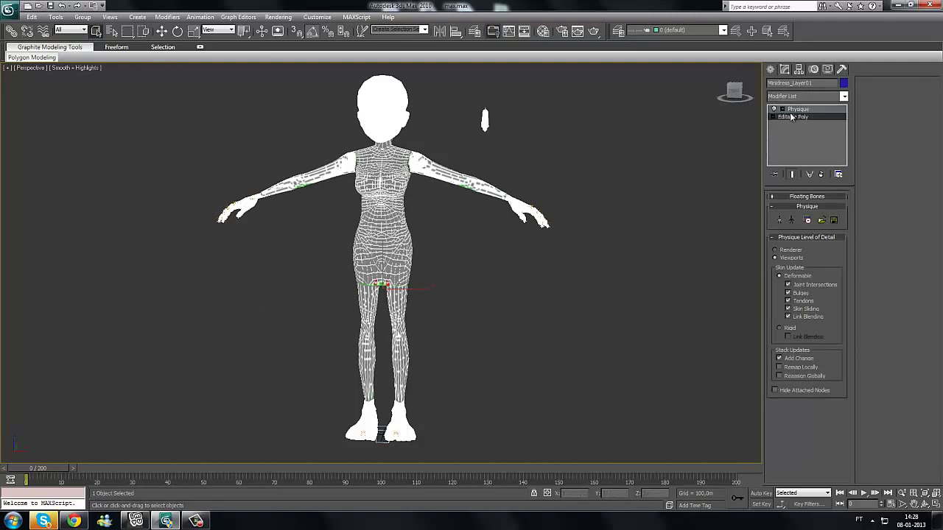
{"action": "key", "text": "5"}
{"action": "left_click", "coordinate": [391, 212]}
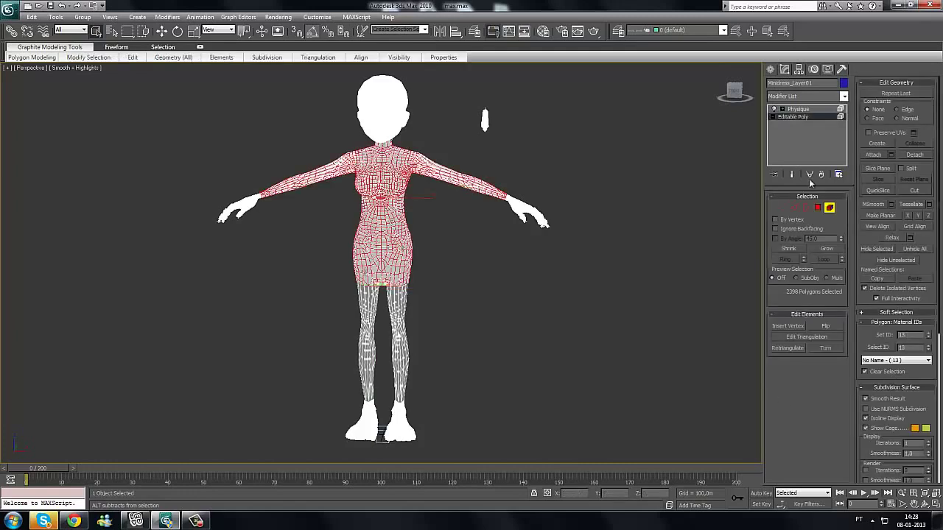
{"action": "left_click", "coordinate": [803, 110]}
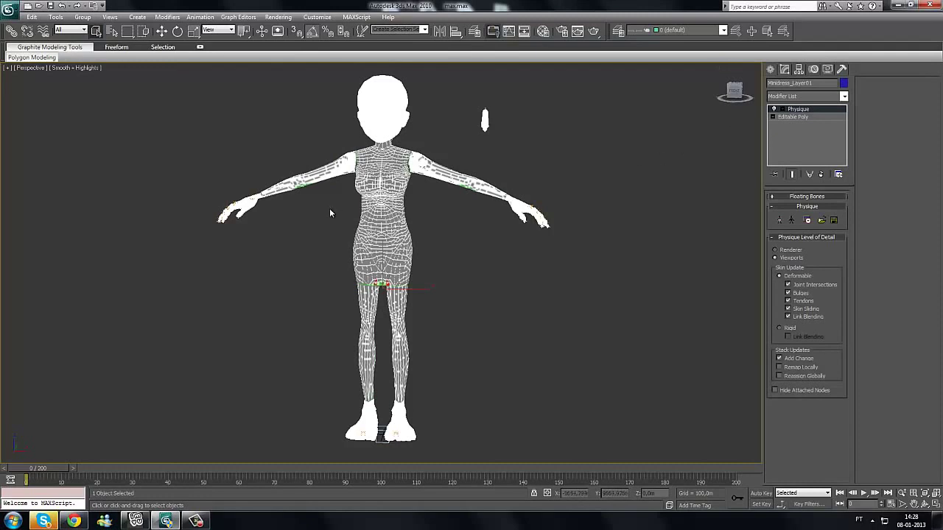
Step: Check the Minidress slot in the Multi/Sub-Object material's list and close the Material Editor
{"action": "key", "text": "m"}
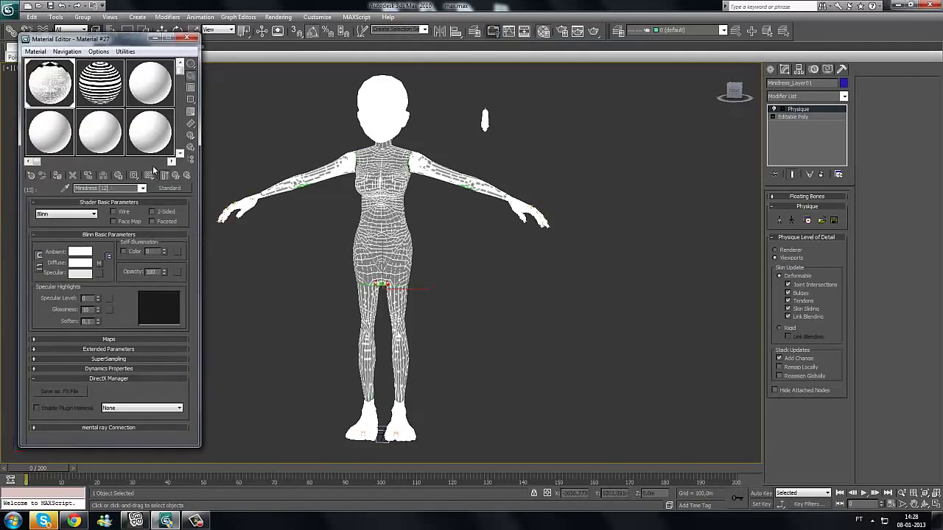
{"action": "left_click", "coordinate": [175, 176]}
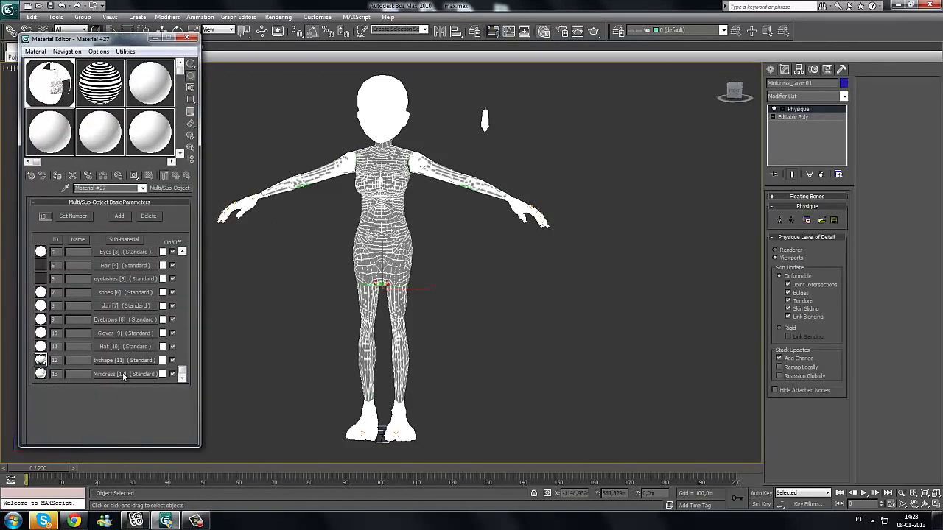
{"action": "left_click", "coordinate": [190, 39]}
{"action": "left_click", "coordinate": [244, 267]}
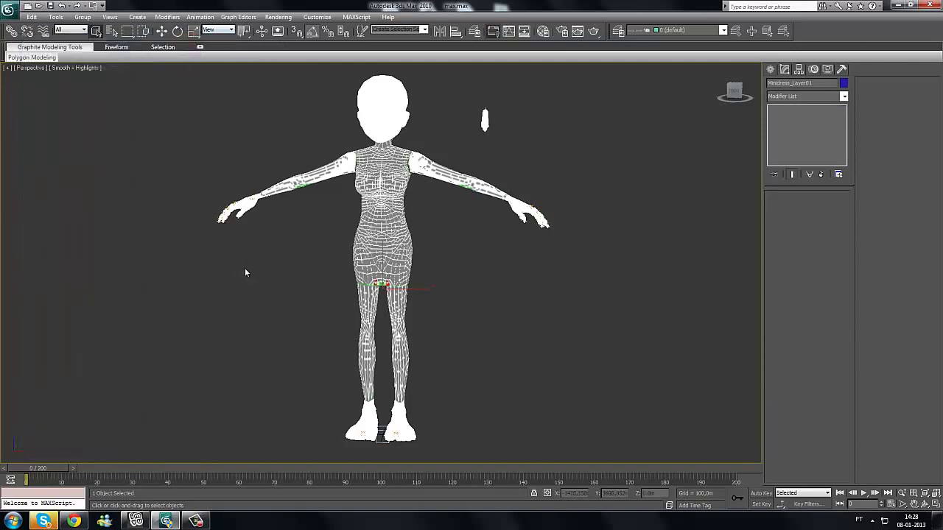
Step: Export the dress mesh Minidress_Layer01 to the desktop as minidresslayer.xmf
{"action": "left_click", "coordinate": [404, 214]}
{"action": "left_click", "coordinate": [9, 9]}
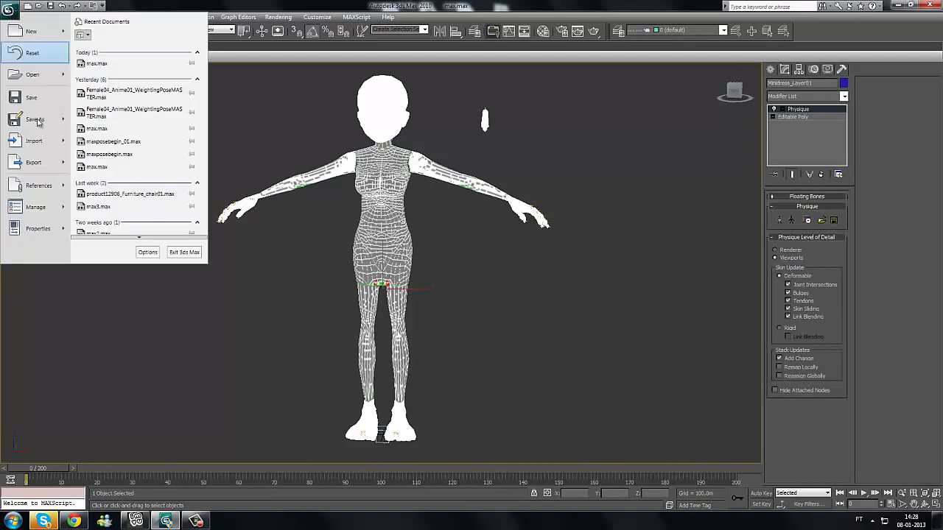
{"action": "left_click", "coordinate": [65, 170]}
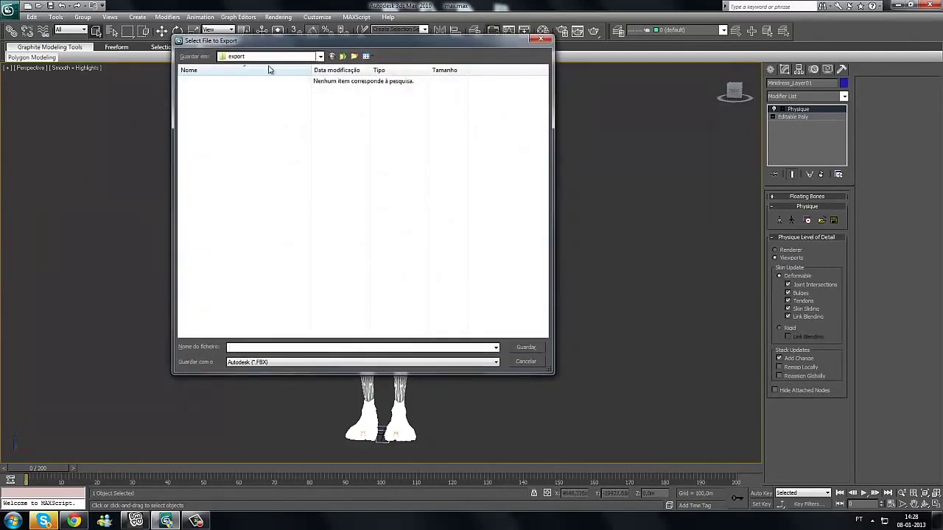
{"action": "left_click", "coordinate": [320, 57]}
{"action": "left_click", "coordinate": [253, 73]}
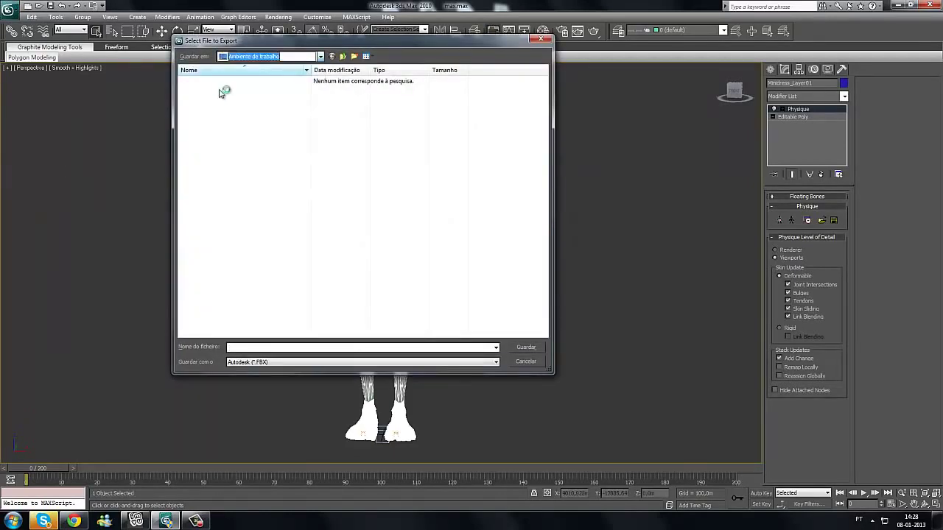
{"action": "left_click", "coordinate": [252, 347]}
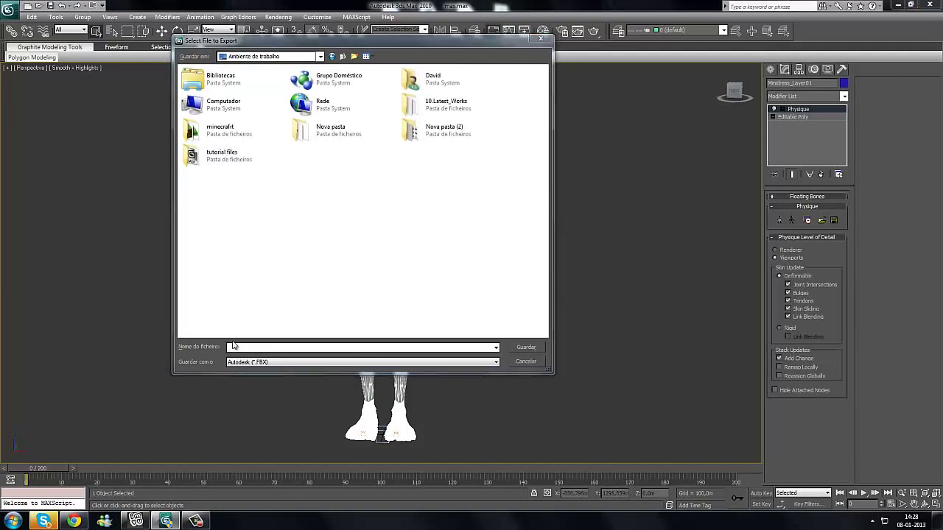
{"action": "type", "text": "mindresslayer.xmf"}
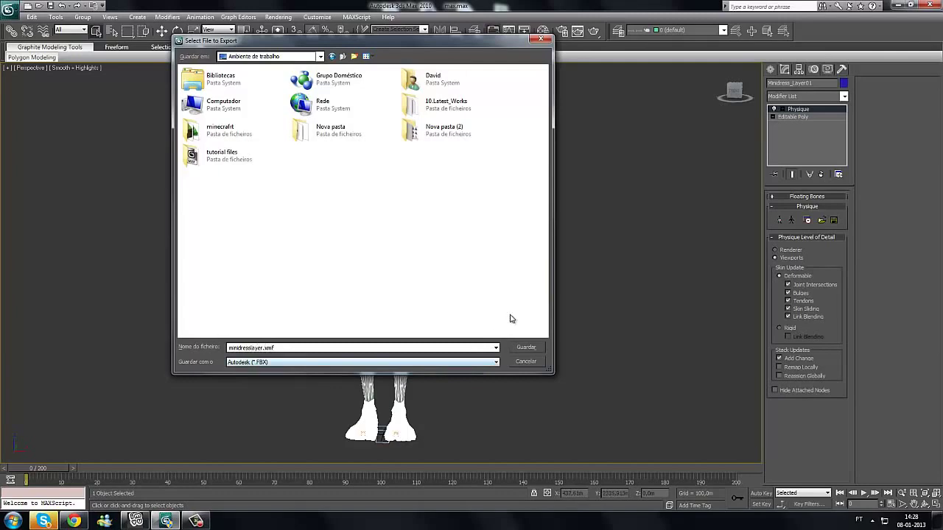
{"action": "left_click", "coordinate": [516, 346]}
Step: Assign Female04_Anime01_SkeletonMASTER.xsf as the Cal3D export skeleton, dismissing the application error, and continue to bone assignment
{"action": "left_click_drag", "start_coordinate": [515, 198], "coordinate": [589, 206]}
{"action": "left_click", "coordinate": [595, 202]}
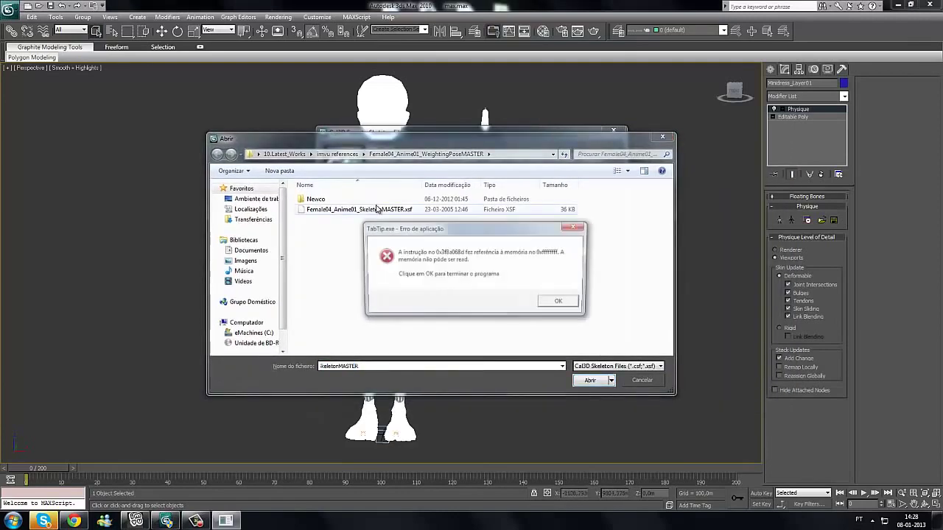
{"action": "left_click", "coordinate": [560, 300]}
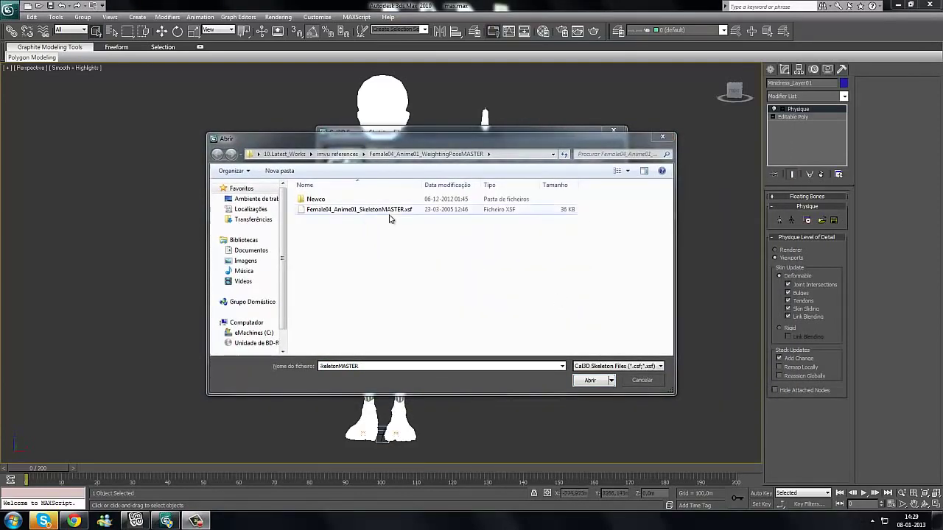
{"action": "double_click", "coordinate": [390, 211]}
{"action": "left_click", "coordinate": [554, 371]}
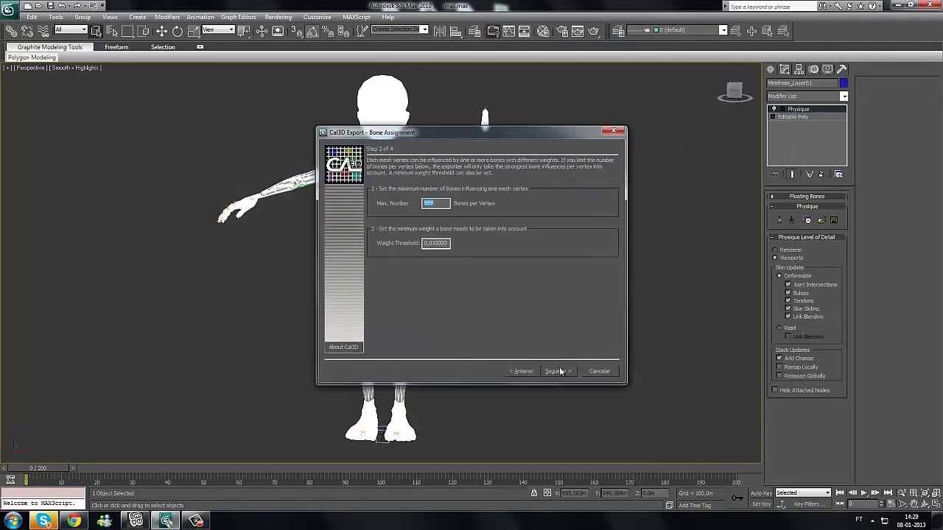
Step: Accept the bone-per-vertex and weight threshold settings, dismiss the Tablet PC Input Panel crash dialog, and continue past the level-of-detail page without progressive meshes
{"action": "left_click", "coordinate": [555, 370]}
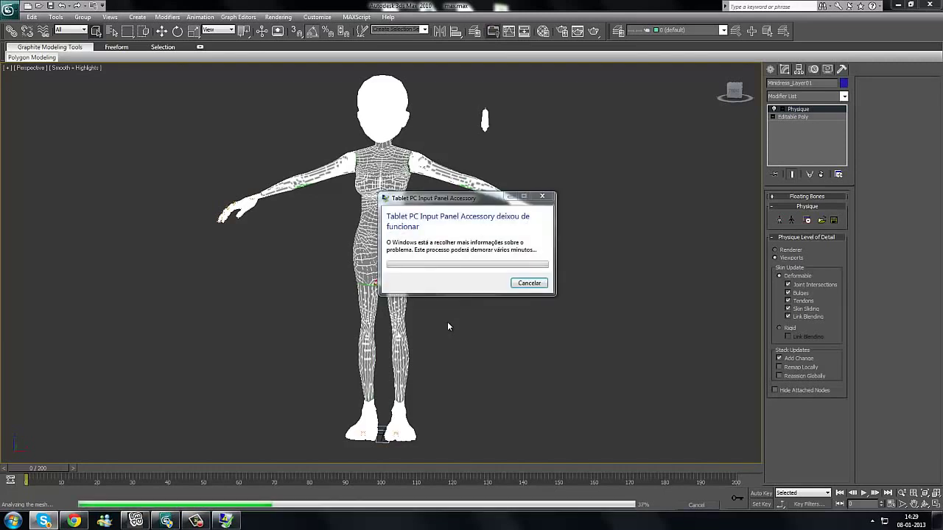
{"action": "left_click_drag", "start_coordinate": [499, 221], "coordinate": [450, 220]}
{"action": "left_click", "coordinate": [541, 295]}
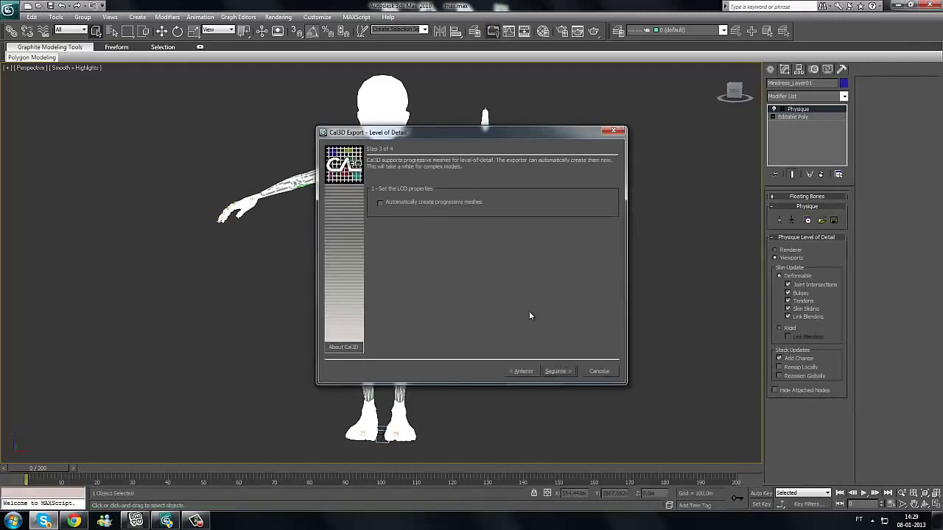
{"action": "left_click", "coordinate": [558, 372]}
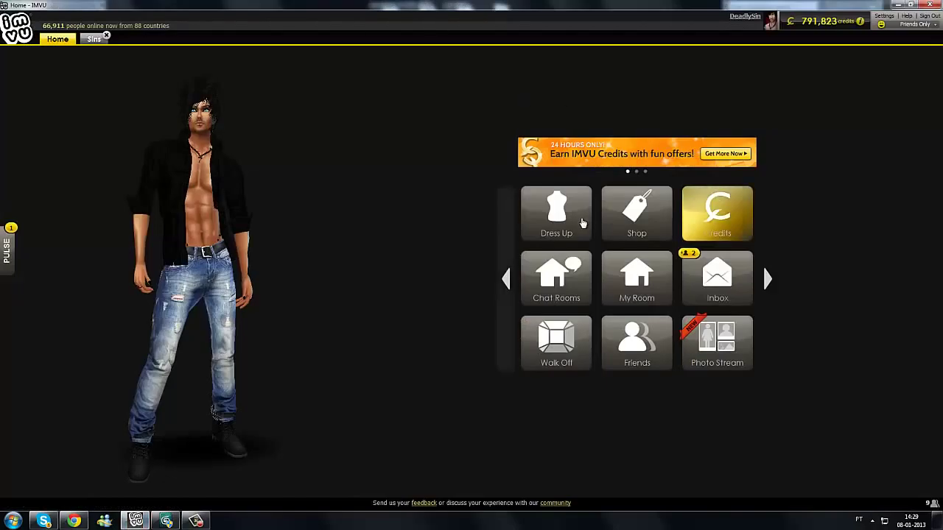
Step: Switch to IMVU and derive a new female top from product 167 in the Creator program
{"action": "left_click", "coordinate": [767, 279]}
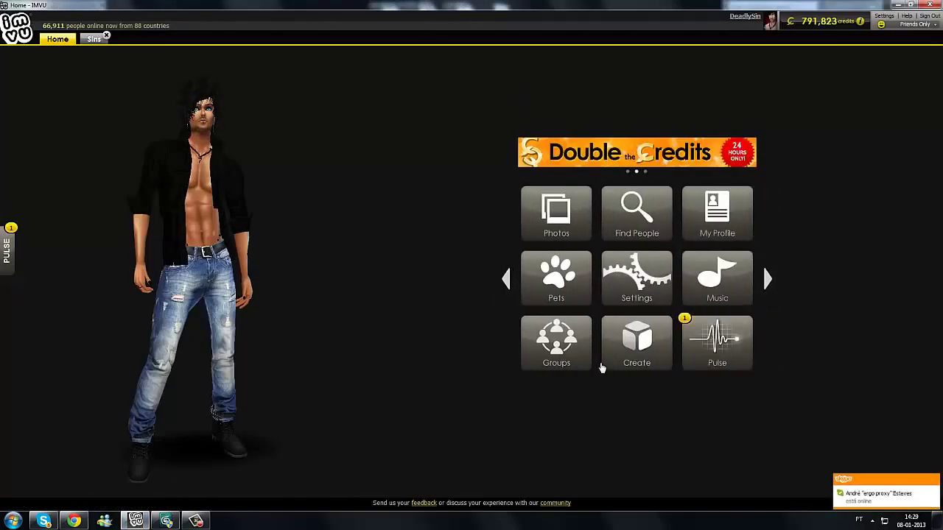
{"action": "left_click", "coordinate": [614, 363]}
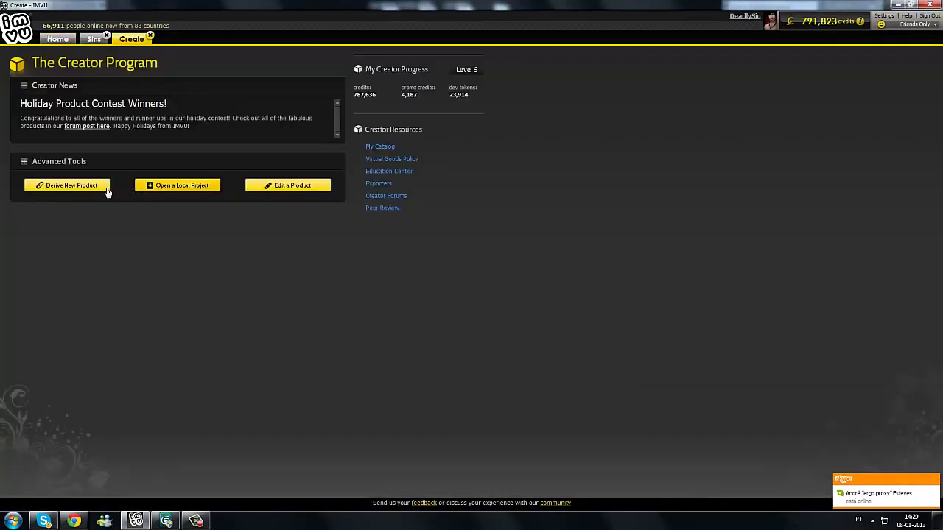
{"action": "left_click", "coordinate": [104, 188]}
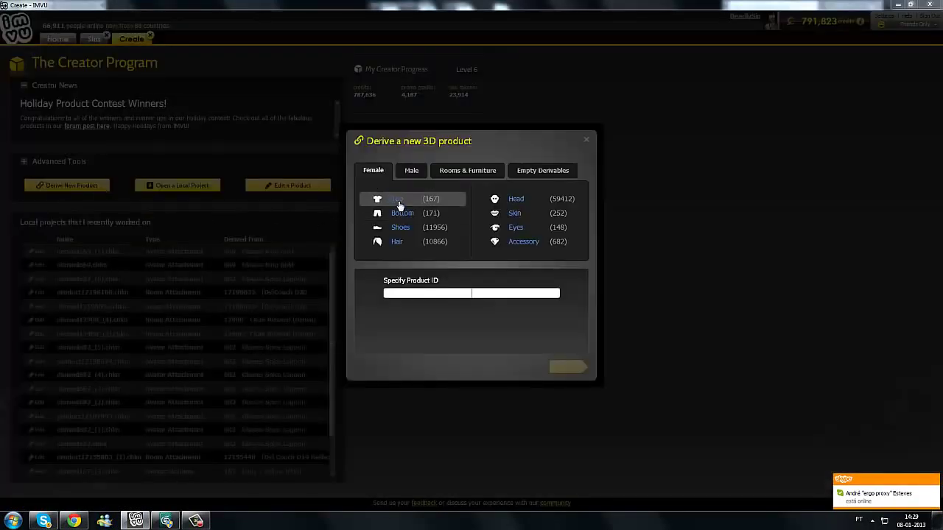
{"action": "left_click", "coordinate": [409, 201]}
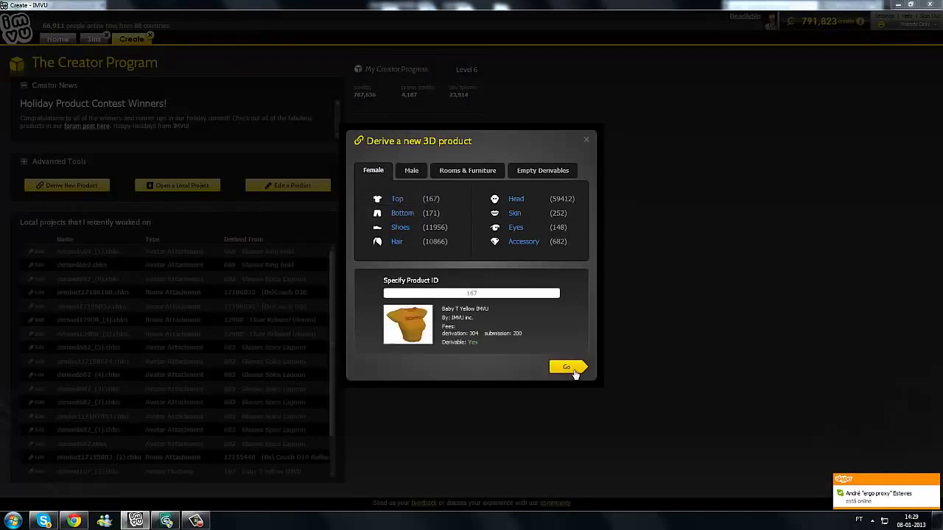
{"action": "left_click", "coordinate": [568, 367]}
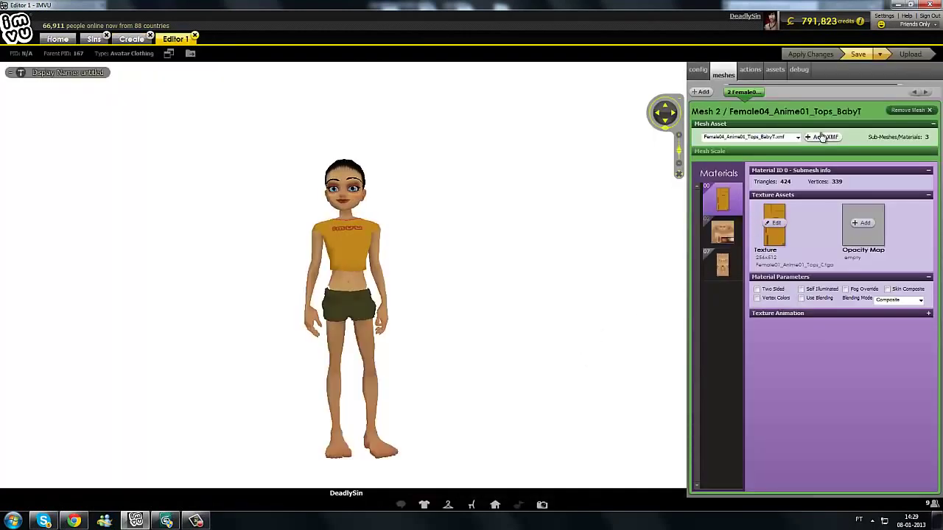
Step: Replace the Baby T mesh with tutorialbodyshape.xmf from the bodyshape tutorial folder in 10.Latest_Works
{"action": "left_click", "coordinate": [823, 137]}
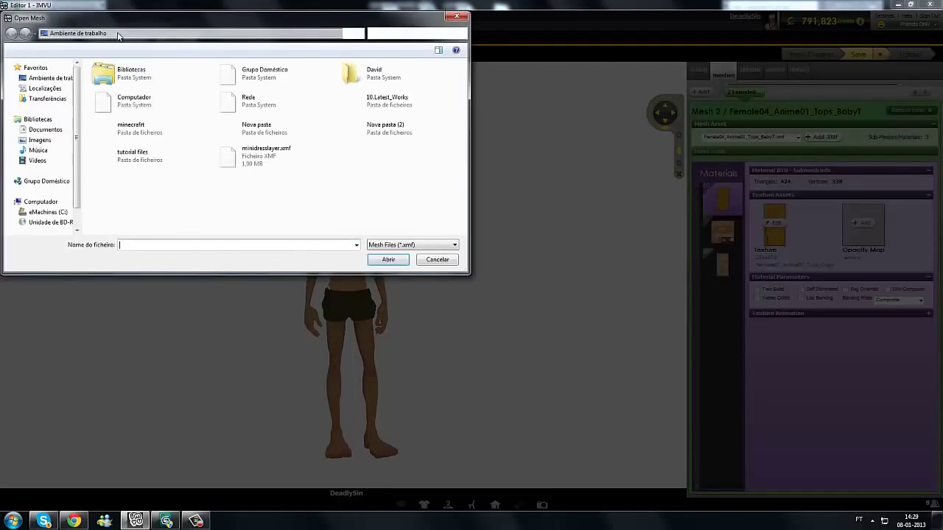
{"action": "double_click", "coordinate": [417, 120]}
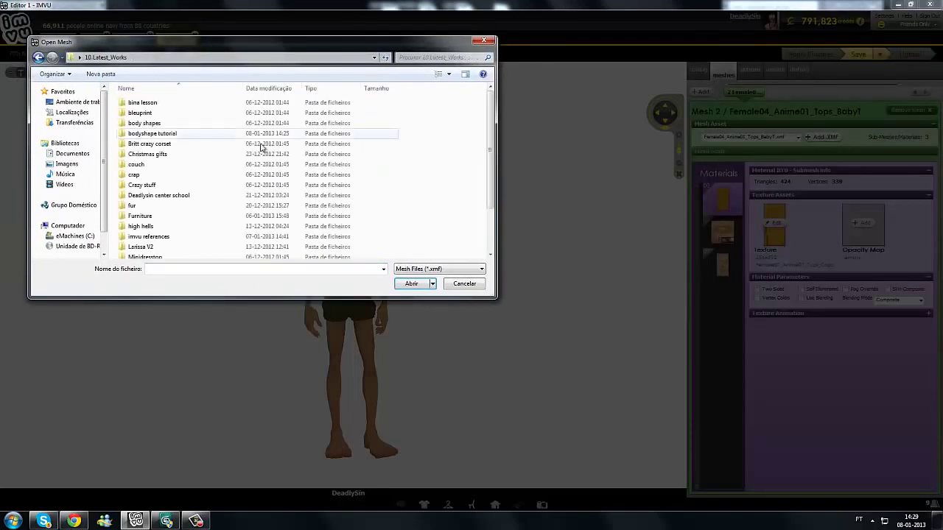
{"action": "double_click", "coordinate": [196, 135]}
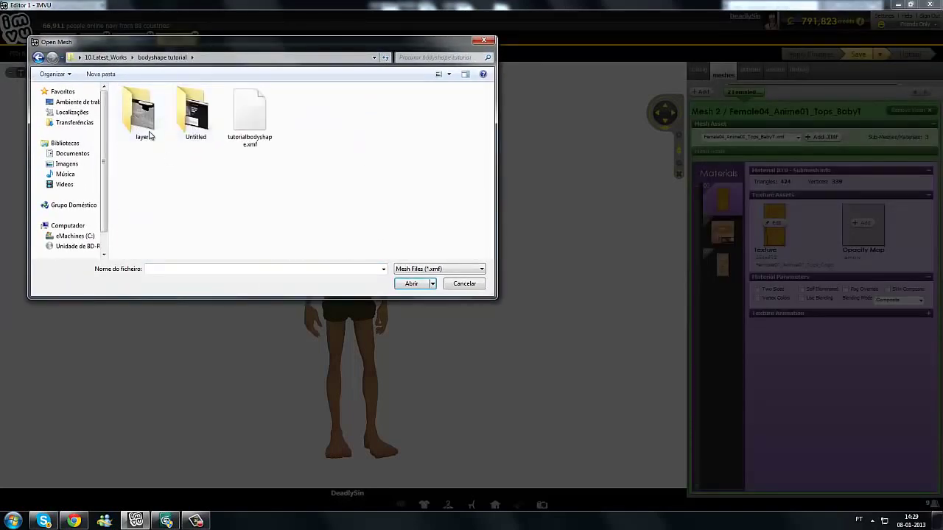
{"action": "double_click", "coordinate": [270, 131]}
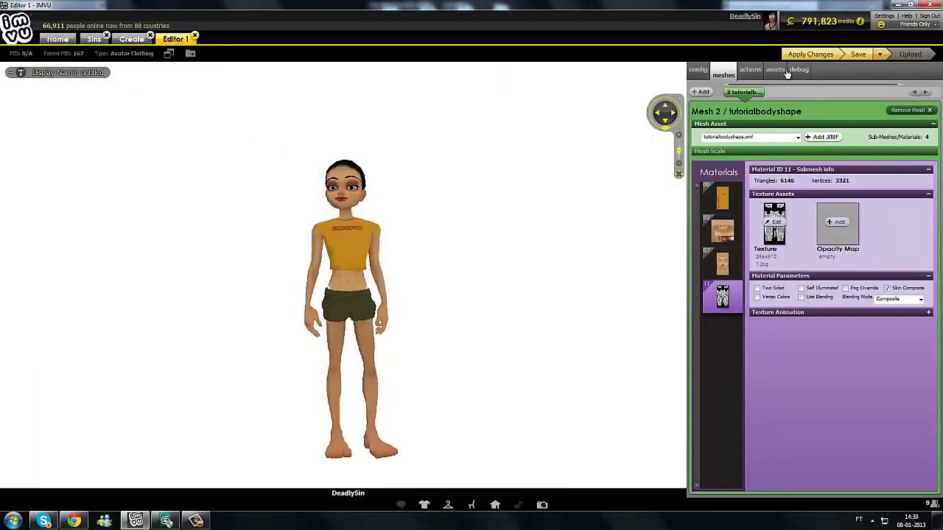
Step: Enable clothing override for body part IDs 5, 6 and 7, and apply the changes
{"action": "scroll", "coordinate": [467, 261], "scroll_direction": "up", "scroll_amount": 5}
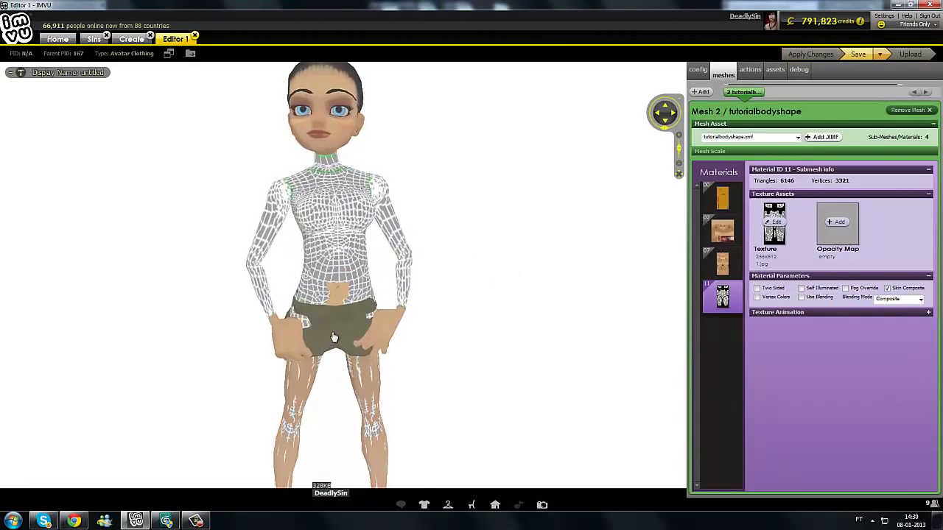
{"action": "left_click_drag", "start_coordinate": [334, 337], "coordinate": [298, 371]}
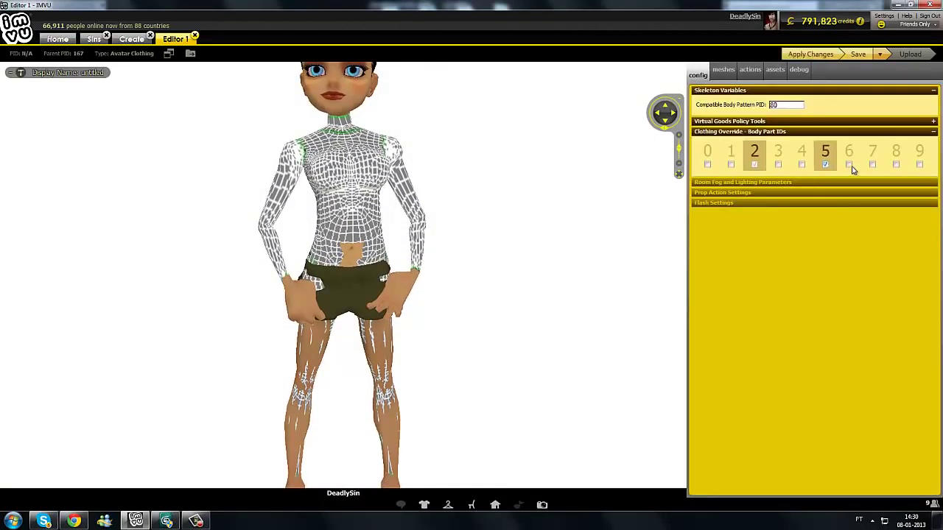
{"action": "left_click", "coordinate": [848, 164]}
{"action": "left_click", "coordinate": [872, 164]}
{"action": "left_click", "coordinate": [808, 54]}
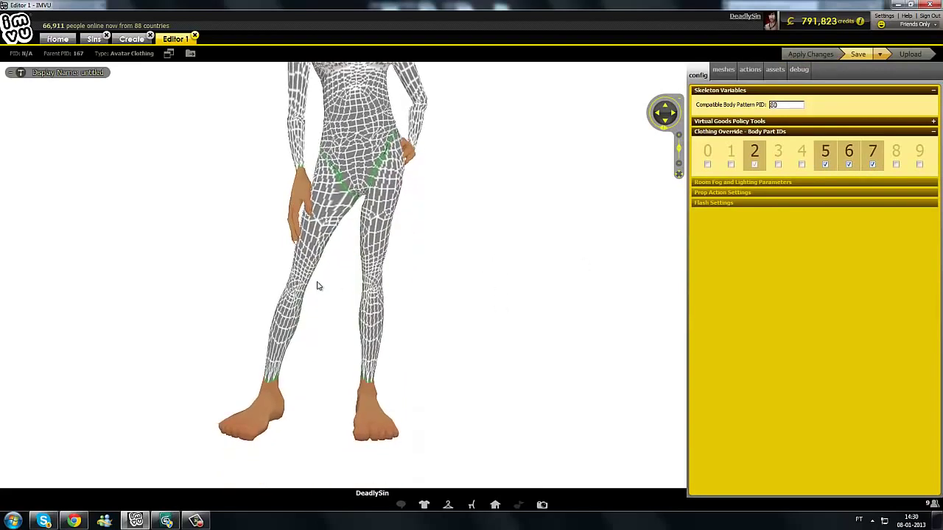
Step: Dress the preview avatar in the saved female outfit with the black hair and boots, and close the outfit list
{"action": "left_click", "coordinate": [448, 505]}
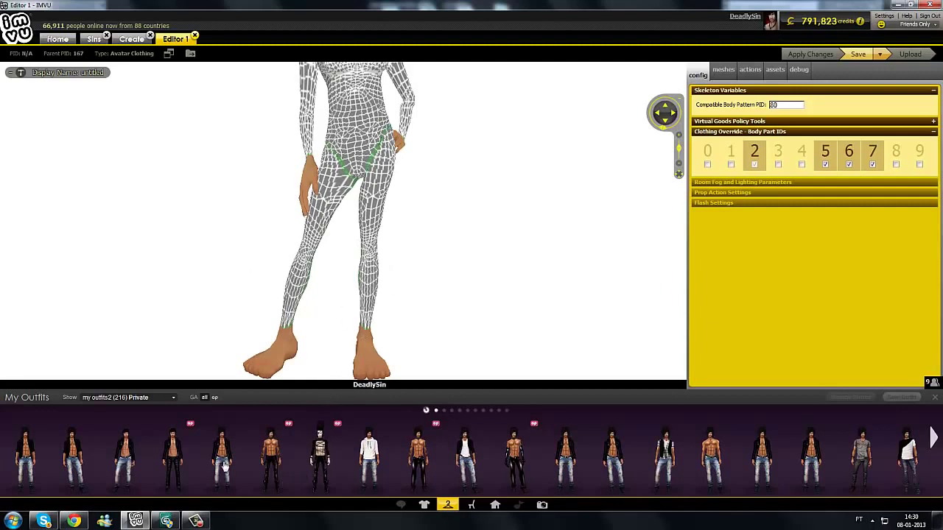
{"action": "left_click", "coordinate": [281, 471]}
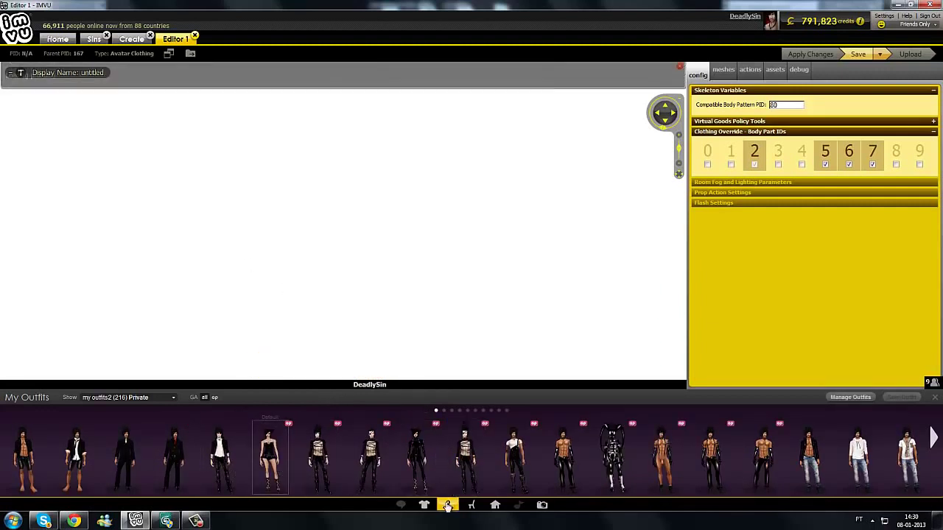
{"action": "left_click", "coordinate": [448, 505]}
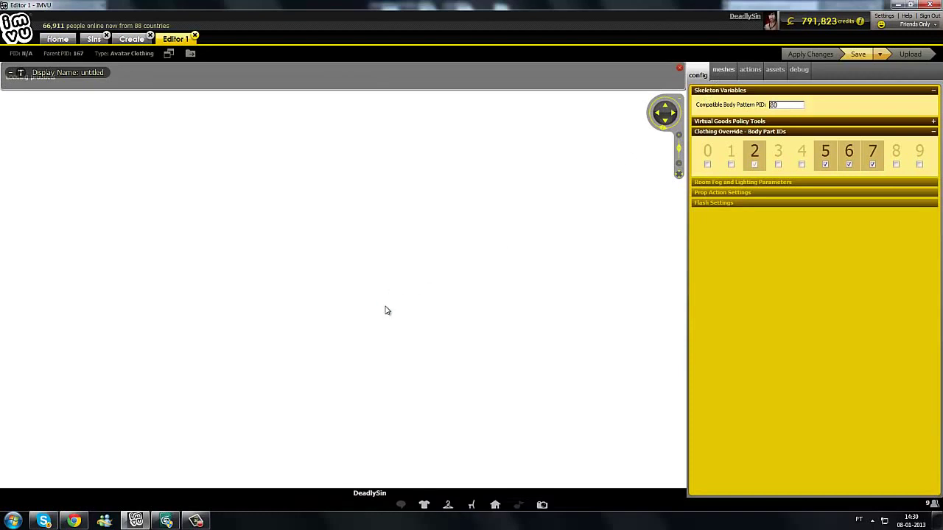
Step: Add a second mesh to the product with mesh ID 67
{"action": "left_click", "coordinate": [700, 70]}
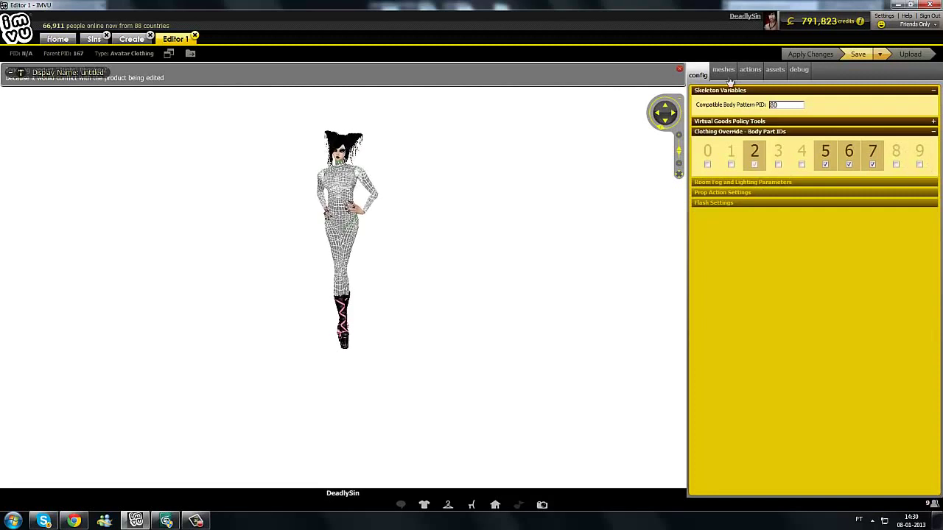
{"action": "left_click", "coordinate": [723, 70]}
{"action": "left_click", "coordinate": [702, 92]}
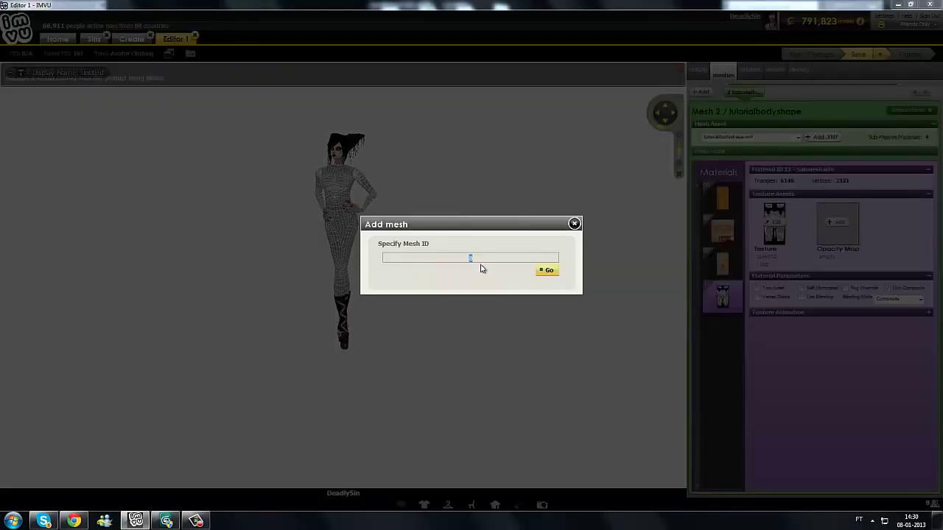
{"action": "type", "text": "67"}
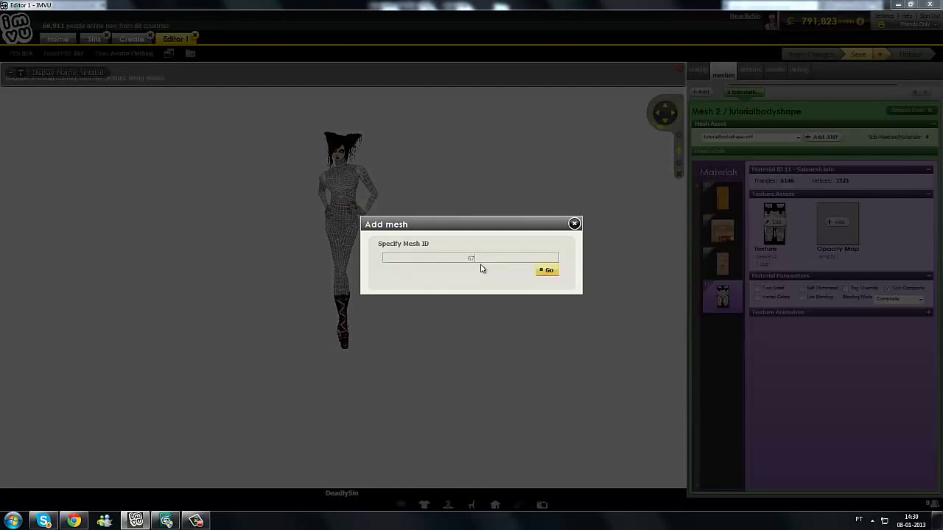
{"action": "left_click", "coordinate": [549, 271]}
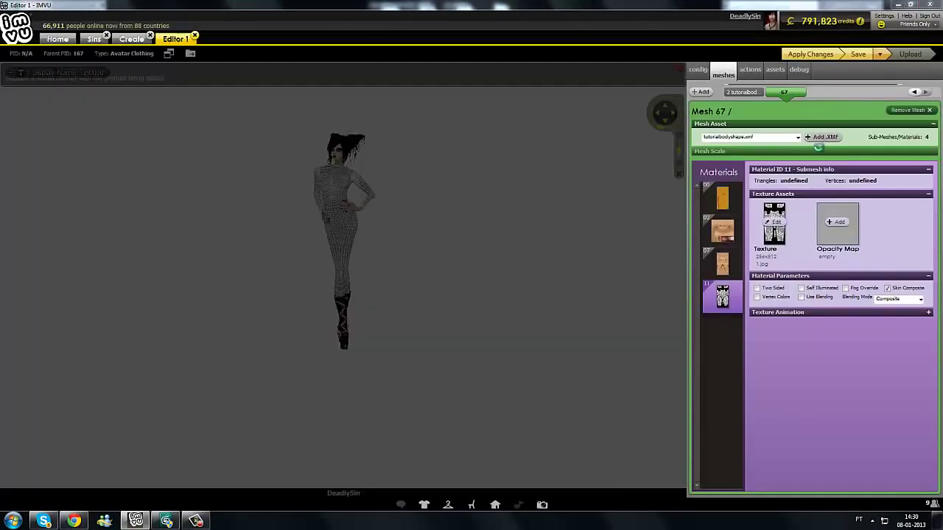
Step: Load minidresslayer.xmf from the desktop as the asset of mesh 67
{"action": "left_click", "coordinate": [819, 138]}
{"action": "double_click", "coordinate": [148, 132]}
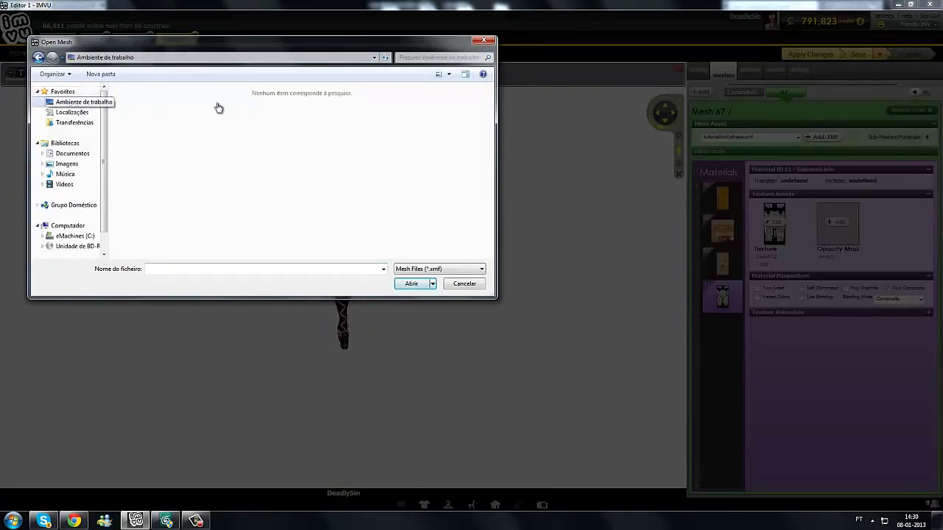
{"action": "double_click", "coordinate": [288, 179]}
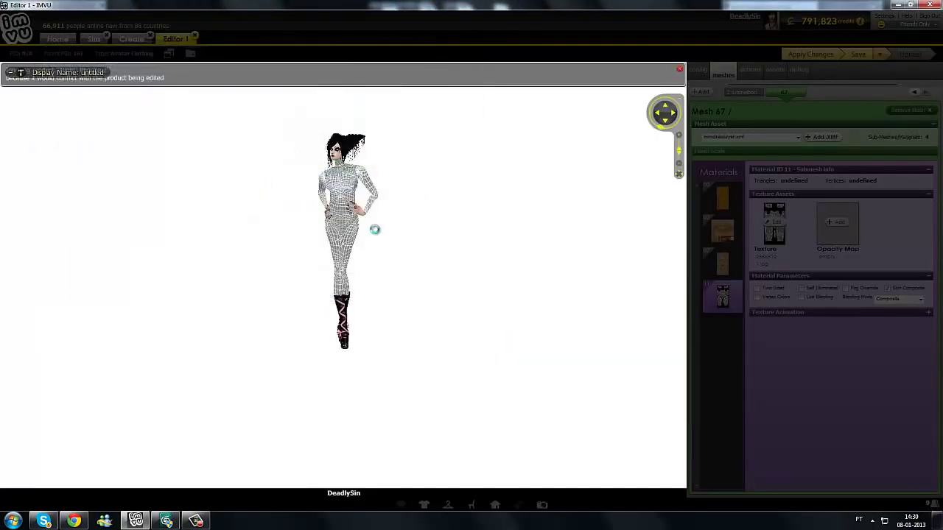
Step: Assign layer.jpg from the bodyshape tutorial's layer folder as the texture of material 12 on the minidress mesh, and apply the changes
{"action": "scroll", "coordinate": [384, 231], "scroll_direction": "up", "scroll_amount": 3}
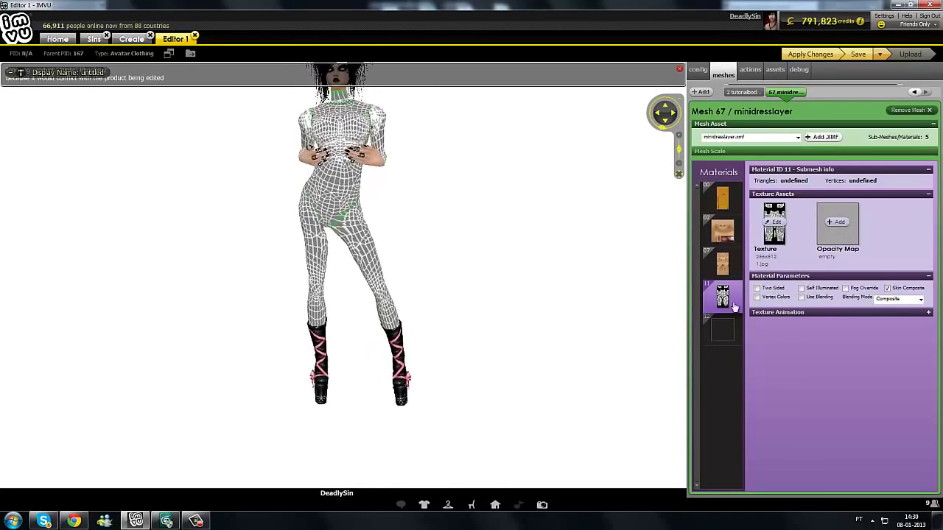
{"action": "left_click", "coordinate": [724, 333]}
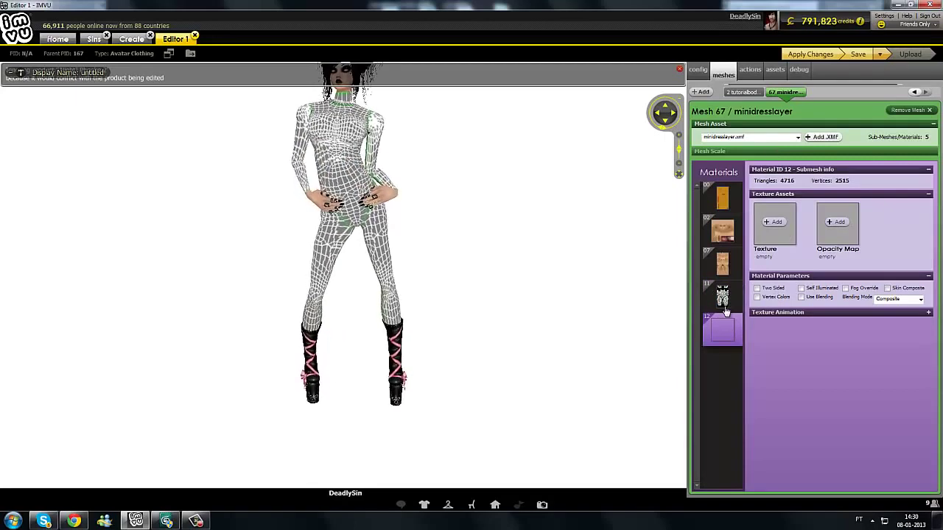
{"action": "left_click", "coordinate": [723, 298]}
{"action": "left_click", "coordinate": [727, 333]}
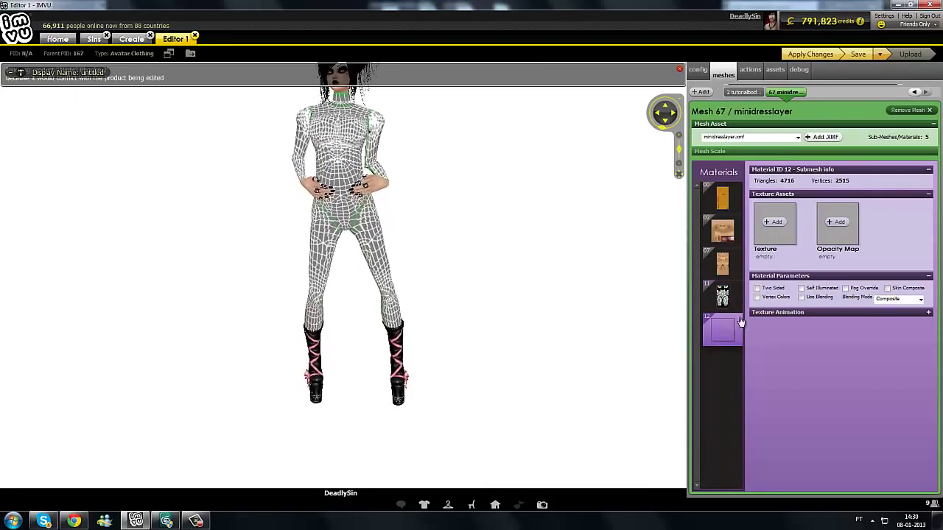
{"action": "left_click", "coordinate": [725, 297]}
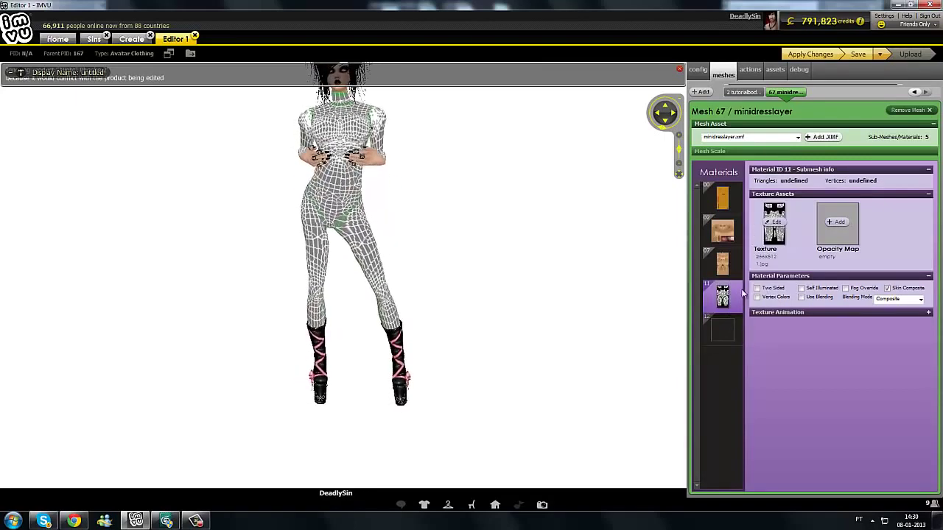
{"action": "left_click", "coordinate": [726, 335]}
{"action": "left_click", "coordinate": [778, 223]}
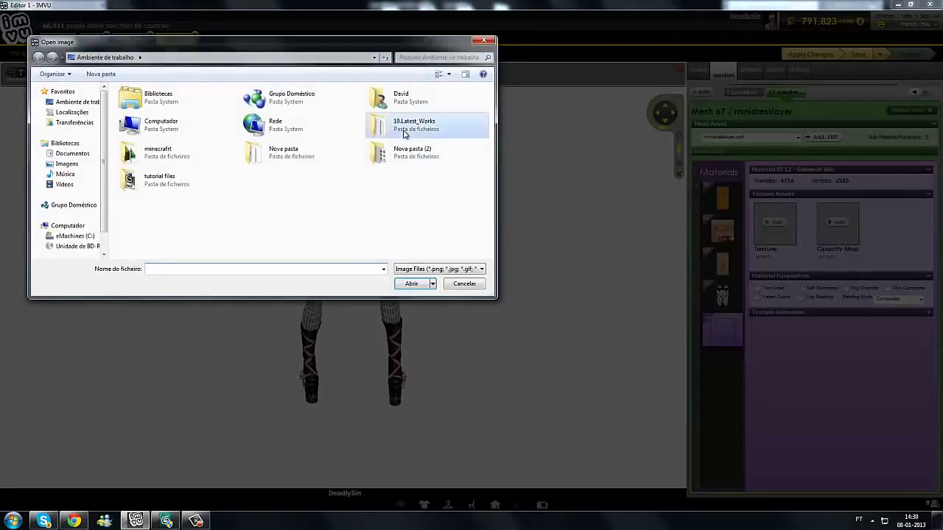
{"action": "double_click", "coordinate": [403, 132]}
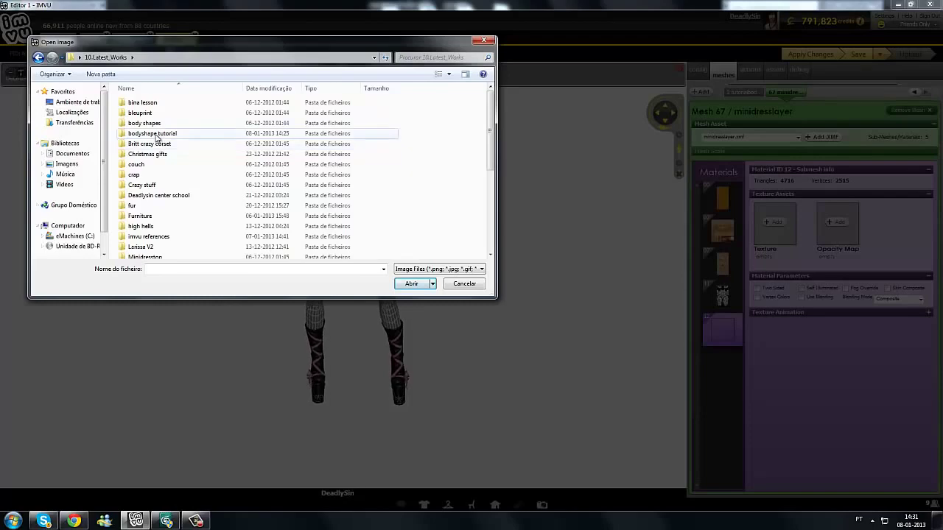
{"action": "double_click", "coordinate": [152, 133]}
{"action": "double_click", "coordinate": [148, 125]}
{"action": "left_click", "coordinate": [148, 126]}
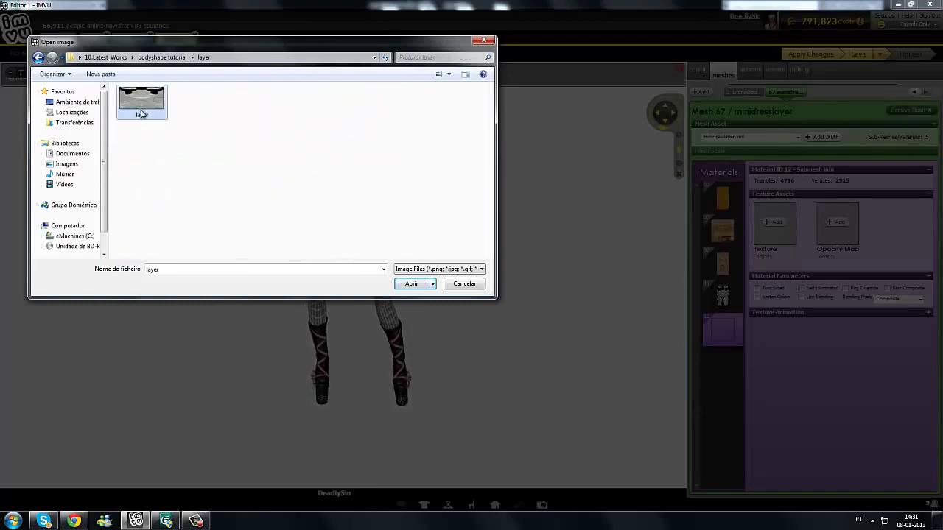
{"action": "double_click", "coordinate": [142, 114]}
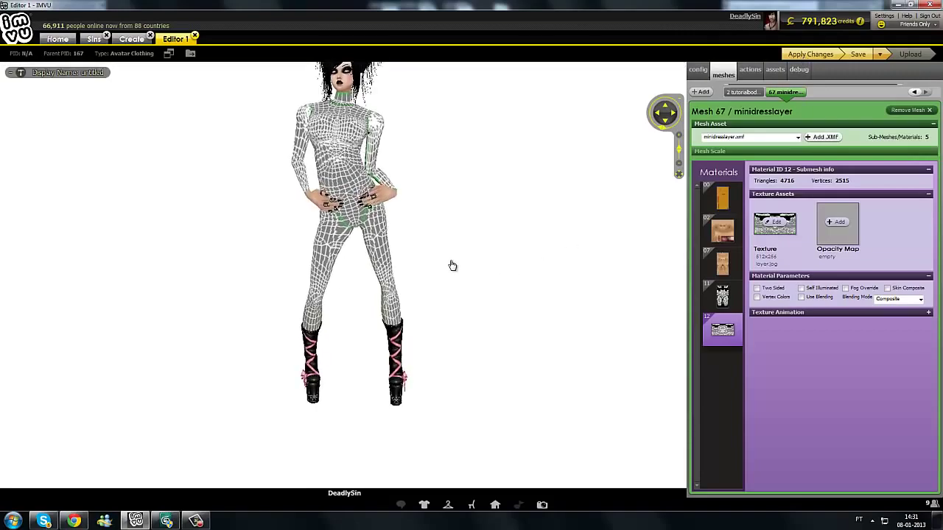
Step: Inspect the textured minidress on the avatar close up and at full length, and check the material parameters of material 11
{"action": "scroll", "coordinate": [469, 252], "scroll_direction": "up", "scroll_amount": 5}
{"action": "left_click_drag", "start_coordinate": [437, 254], "coordinate": [370, 257]}
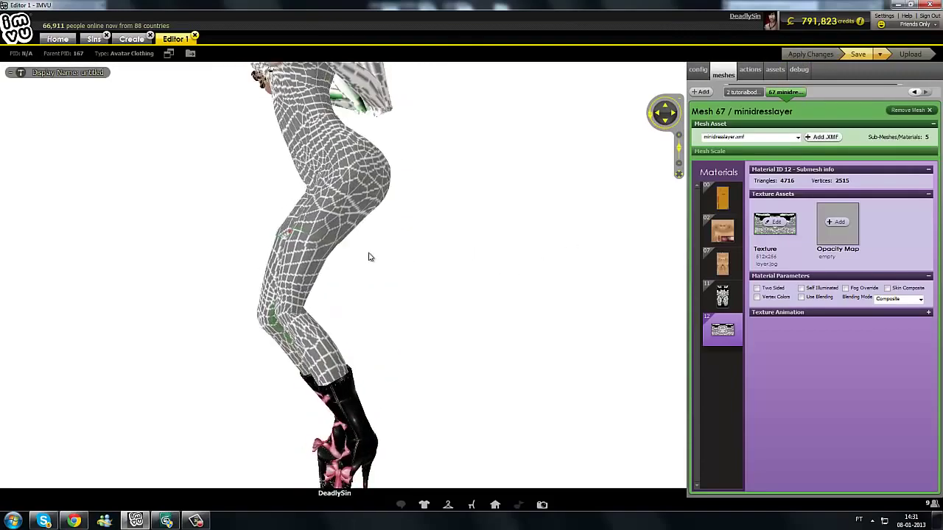
{"action": "scroll", "coordinate": [370, 257], "scroll_direction": "down", "scroll_amount": 3}
{"action": "left_click_drag", "start_coordinate": [391, 217], "coordinate": [419, 290], "text": "shift"}
{"action": "scroll", "coordinate": [419, 290], "scroll_direction": "down", "scroll_amount": 2}
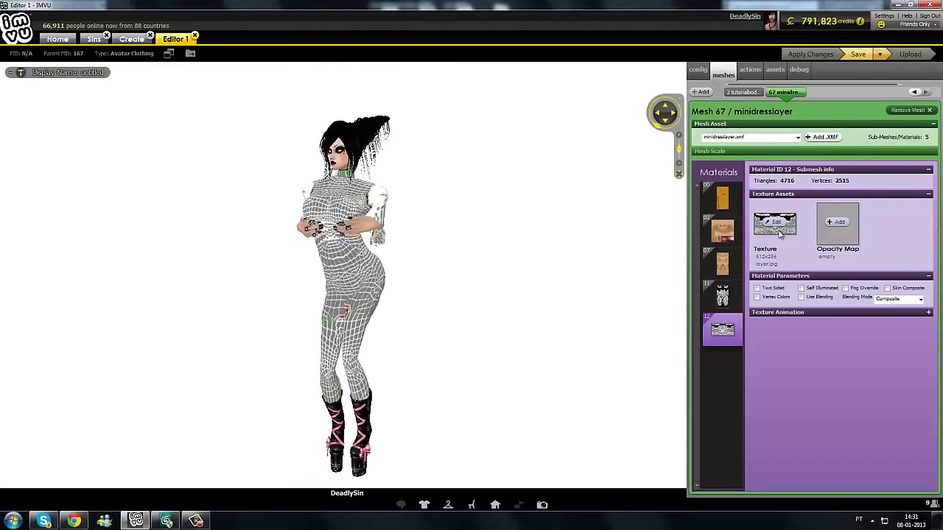
{"action": "left_click", "coordinate": [725, 298]}
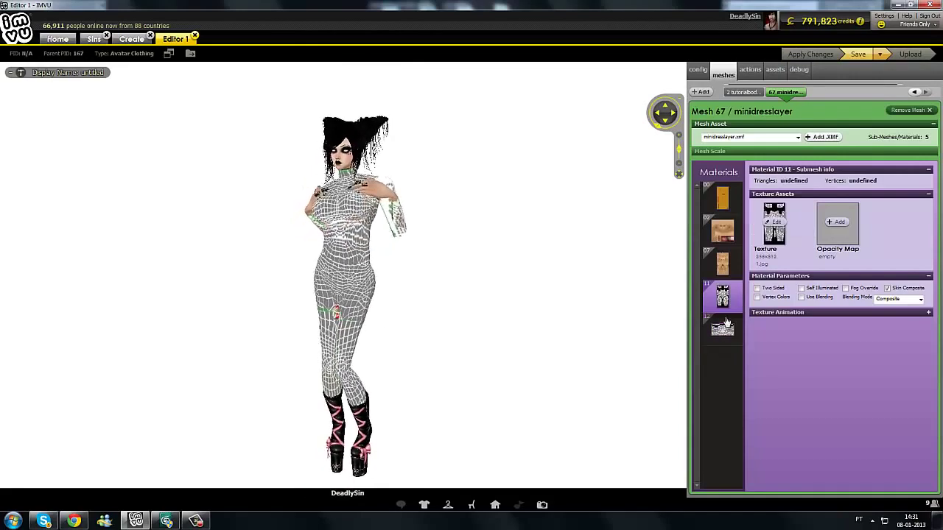
Step: Replace the texture of material 12 with the dark red Sem Titulo image from the desktop folder Nova pasta (2)
{"action": "left_click", "coordinate": [725, 329]}
{"action": "left_click", "coordinate": [774, 224]}
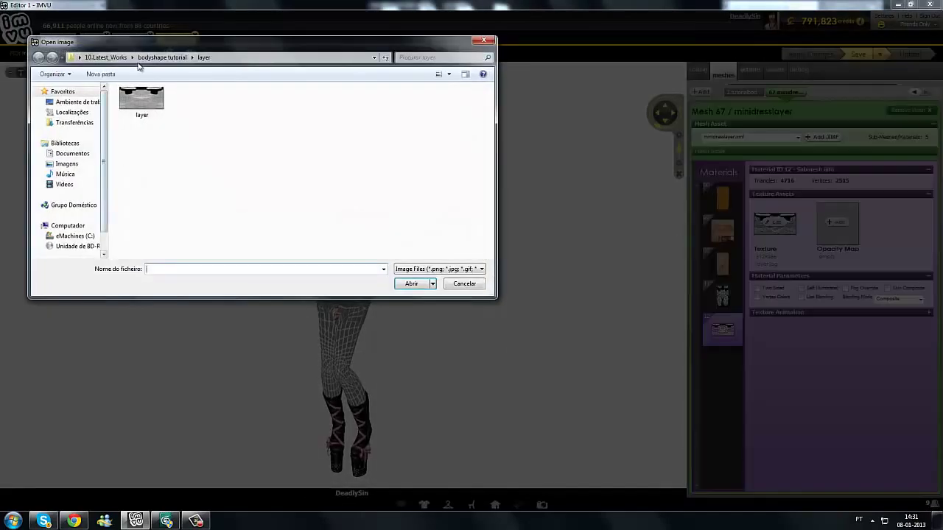
{"action": "left_click", "coordinate": [141, 60]}
{"action": "left_click", "coordinate": [110, 58]}
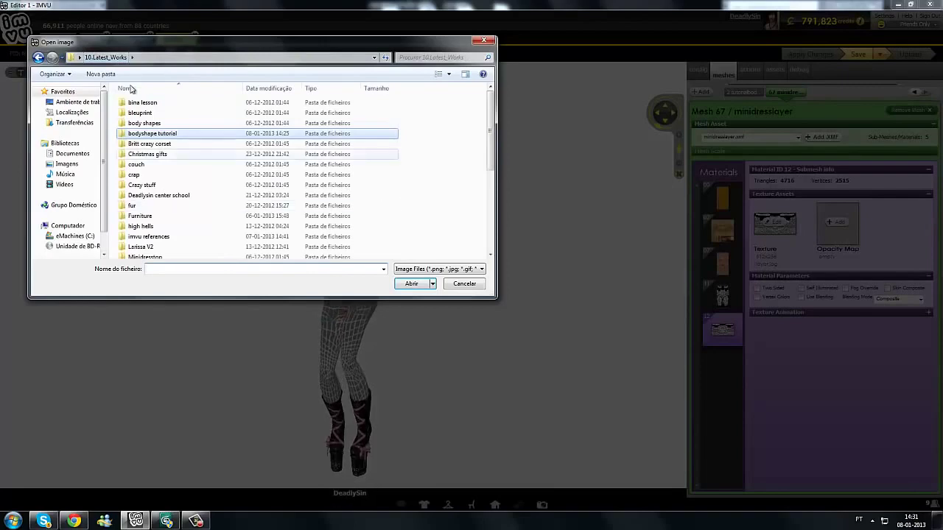
{"action": "left_click", "coordinate": [84, 107]}
{"action": "double_click", "coordinate": [387, 153]}
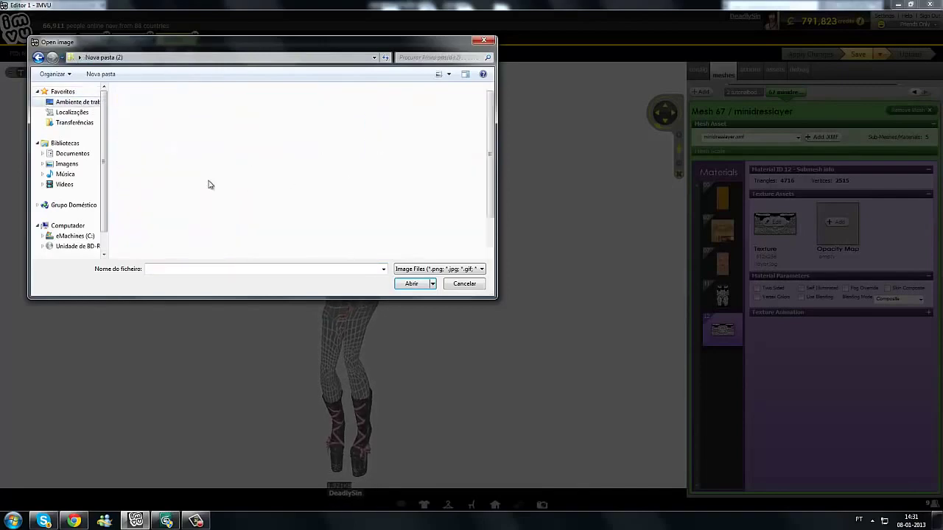
{"action": "double_click", "coordinate": [347, 184]}
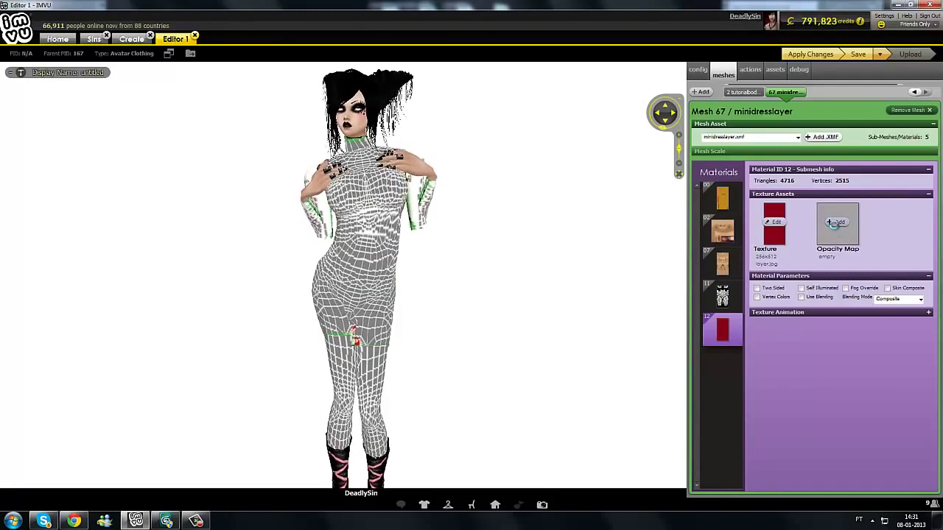
Step: Add opacity clara.jpg as the opacity map of material 12 and enable Use Blending
{"action": "left_click", "coordinate": [833, 222]}
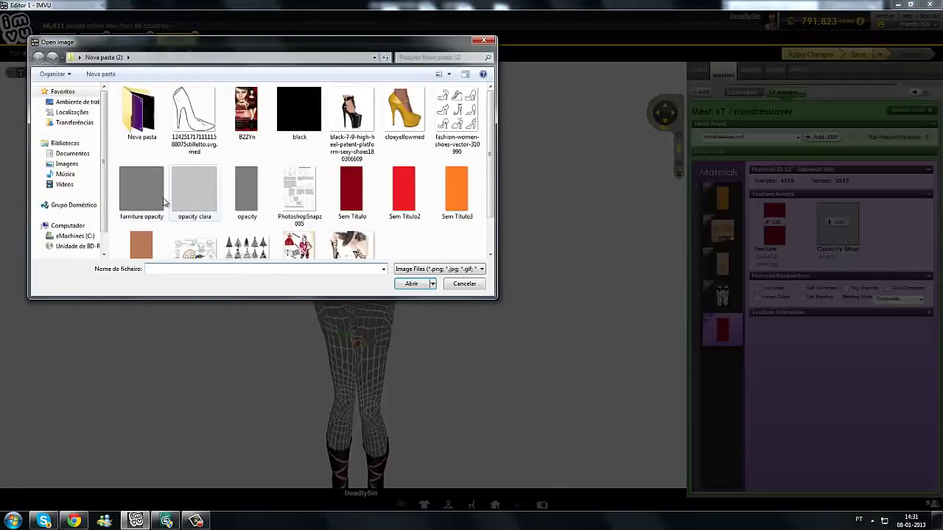
{"action": "double_click", "coordinate": [194, 189]}
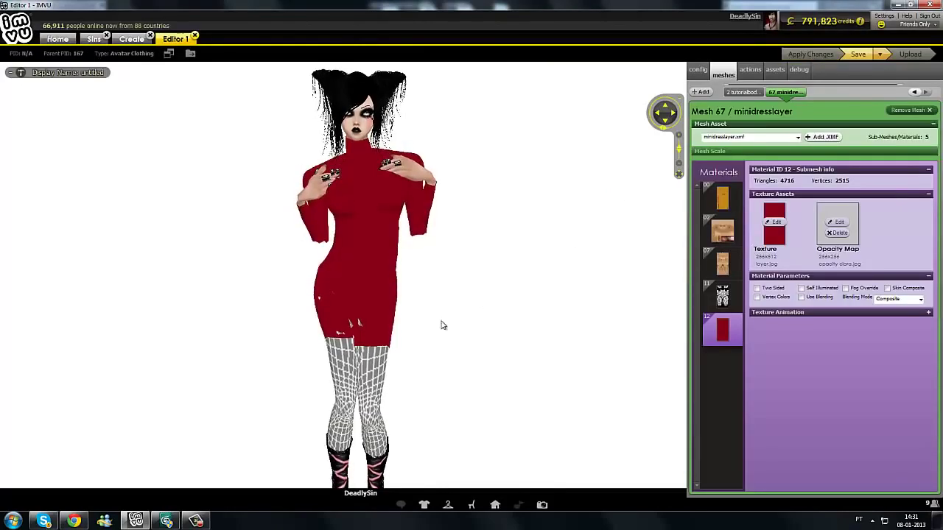
{"action": "left_click", "coordinate": [809, 296]}
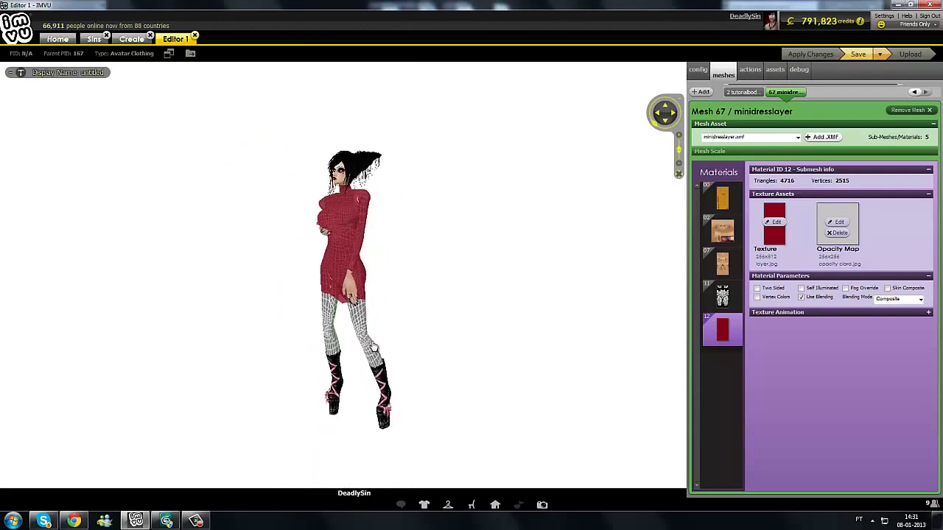
Step: Inspect the semi-transparent red minidress on the avatar from front, side and back, checking the hem and hips close up
{"action": "left_click_drag", "start_coordinate": [374, 345], "coordinate": [380, 338]}
{"action": "scroll", "coordinate": [377, 337], "scroll_direction": "up", "scroll_amount": 5}
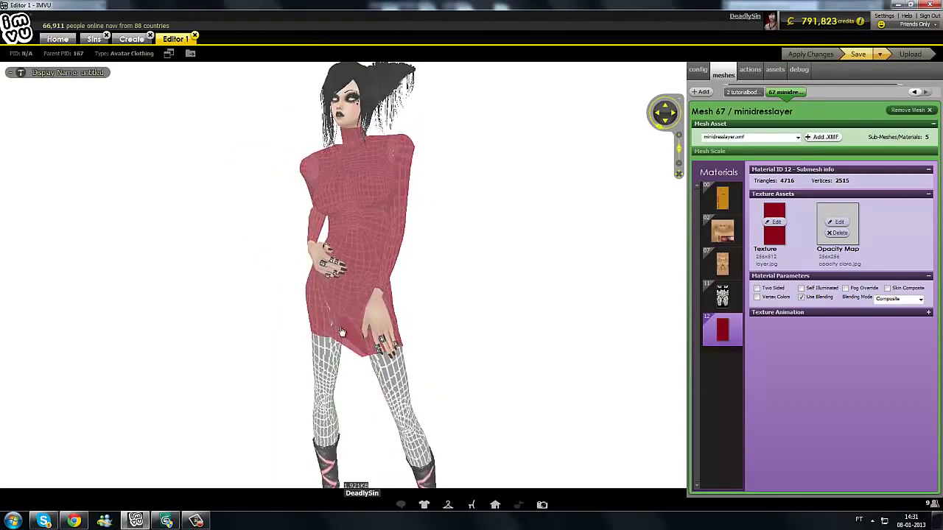
{"action": "scroll", "coordinate": [349, 257], "scroll_direction": "up", "scroll_amount": 5}
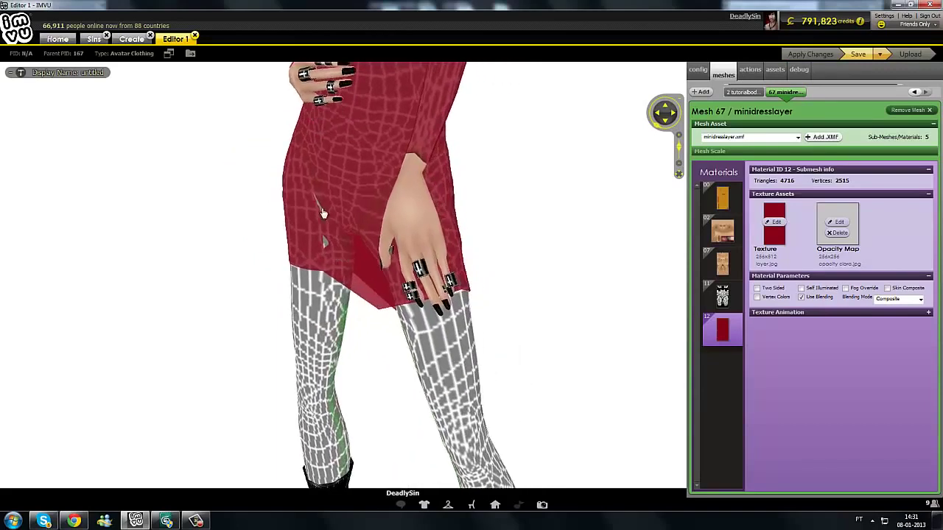
{"action": "scroll", "coordinate": [382, 284], "scroll_direction": "down", "scroll_amount": 4}
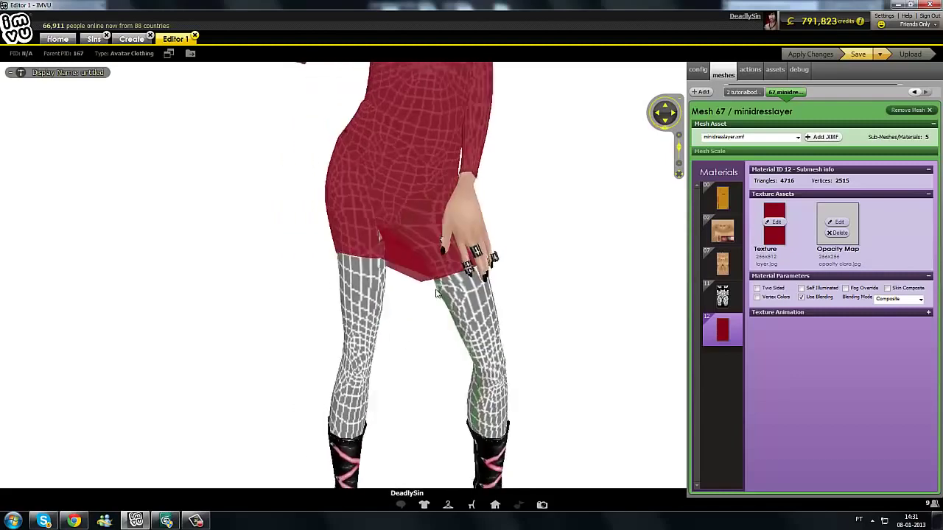
{"action": "left_click_drag", "start_coordinate": [539, 225], "coordinate": [341, 380]}
{"action": "left_click_drag", "start_coordinate": [361, 322], "coordinate": [374, 284]}
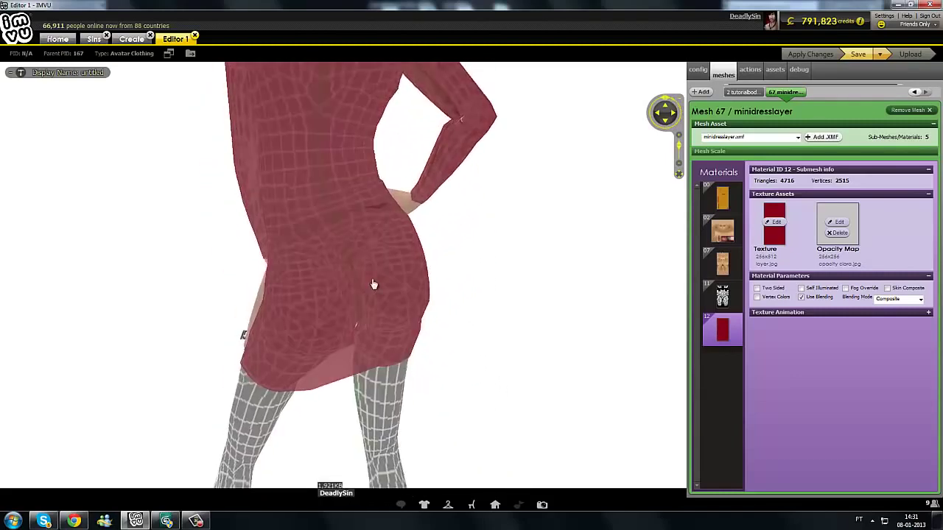
{"action": "left_click_drag", "start_coordinate": [396, 326], "coordinate": [438, 341]}
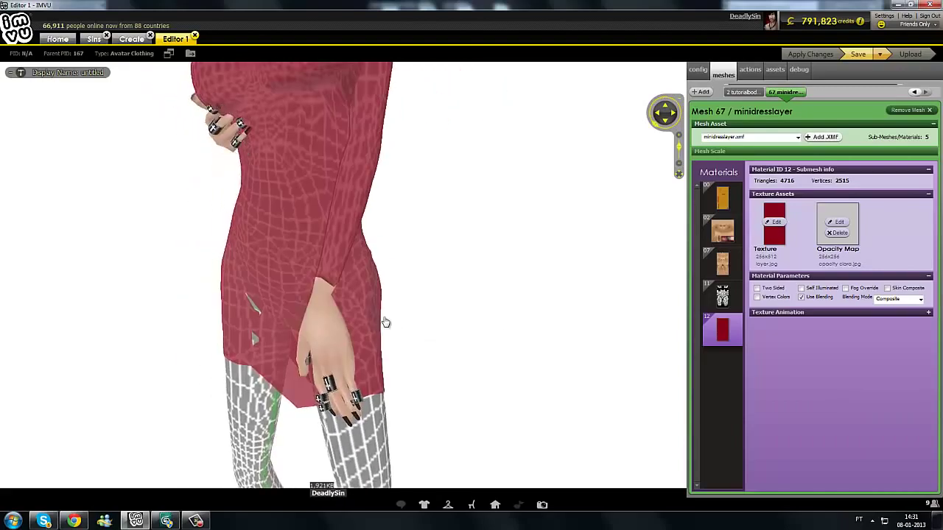
{"action": "left_click_drag", "start_coordinate": [385, 321], "coordinate": [376, 296]}
{"action": "scroll", "coordinate": [361, 324], "scroll_direction": "down", "scroll_amount": 6}
{"action": "left_click_drag", "start_coordinate": [381, 338], "coordinate": [381, 312]}
{"action": "scroll", "coordinate": [352, 329], "scroll_direction": "up", "scroll_amount": 4}
{"action": "scroll", "coordinate": [335, 309], "scroll_direction": "up", "scroll_amount": 4}
{"action": "scroll", "coordinate": [360, 318], "scroll_direction": "down", "scroll_amount": 5}
{"action": "scroll", "coordinate": [360, 318], "scroll_direction": "up", "scroll_amount": 2}
{"action": "scroll", "coordinate": [308, 311], "scroll_direction": "up", "scroll_amount": 3}
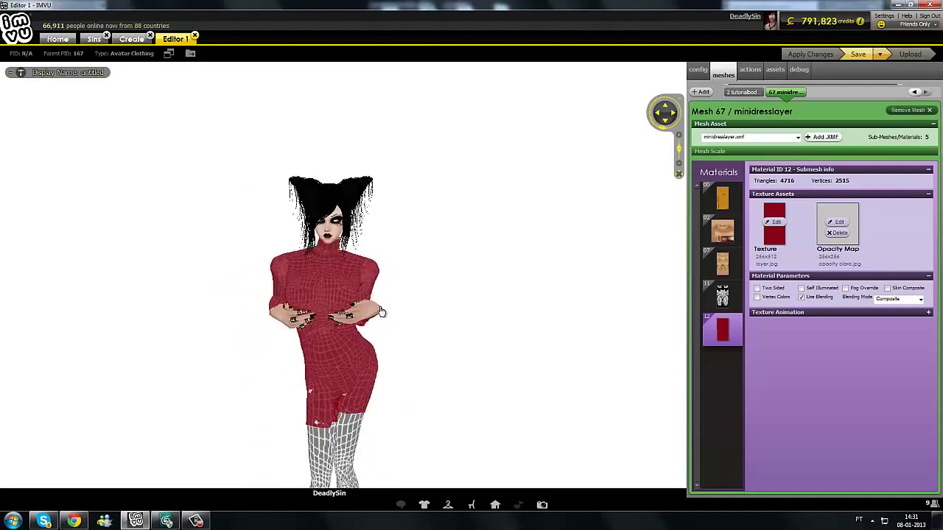
Step: Compare the texture, opacity map and material parameters of materials 7, 11 and 12 on the minidress mesh
{"action": "left_click", "coordinate": [722, 295]}
{"action": "left_click", "coordinate": [728, 333]}
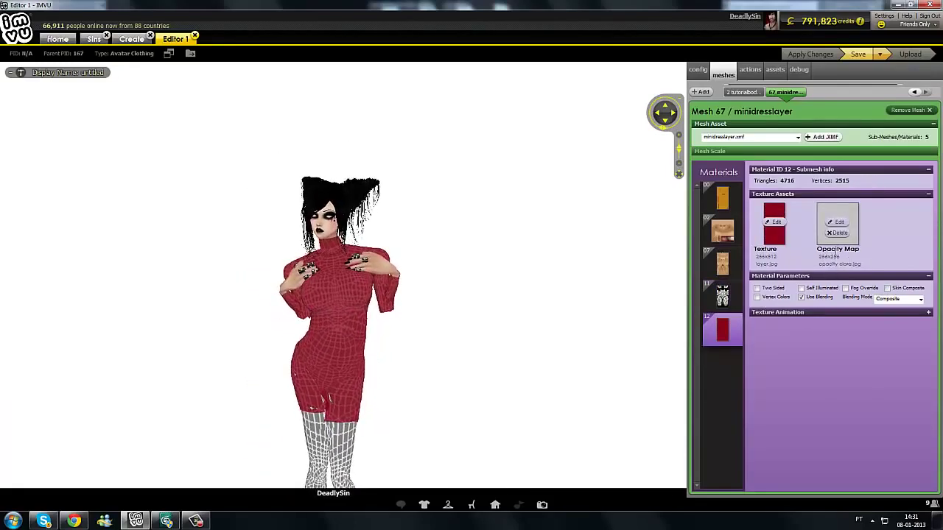
{"action": "scroll", "coordinate": [507, 331], "scroll_direction": "up", "scroll_amount": 5}
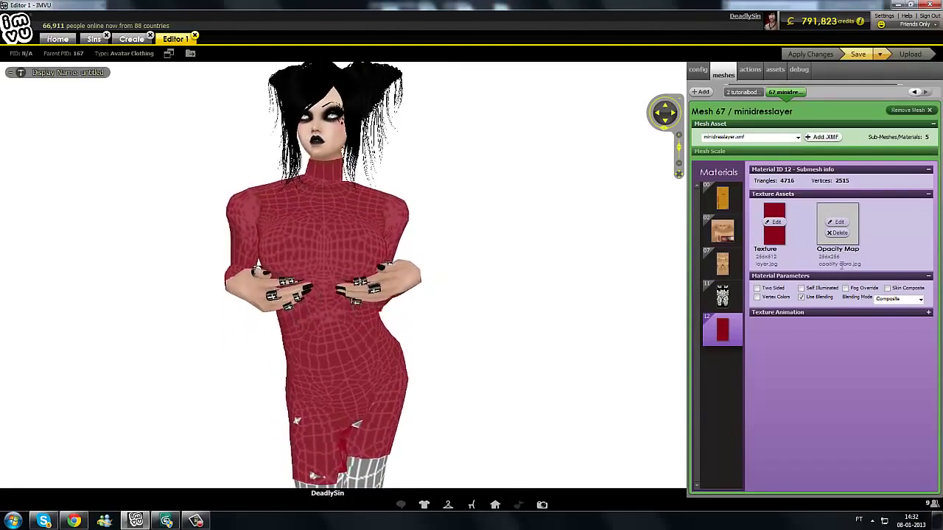
{"action": "left_click", "coordinate": [721, 263]}
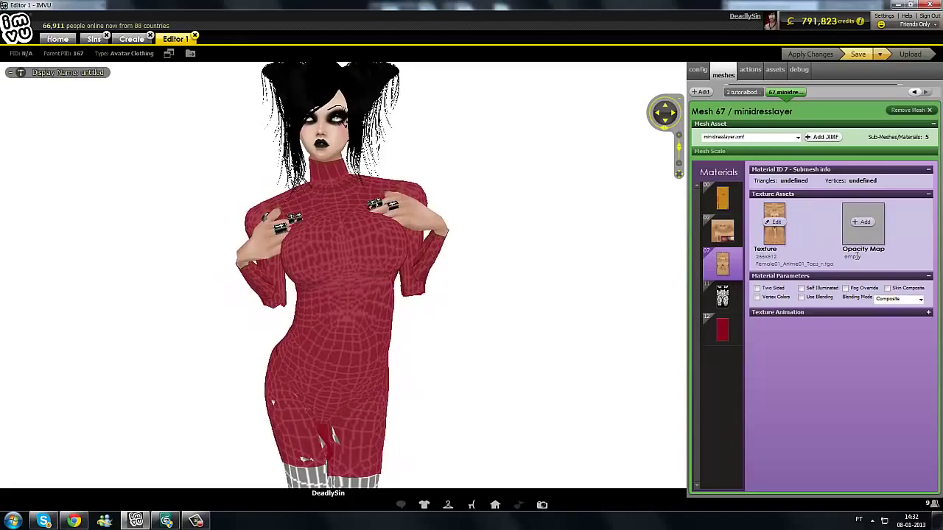
{"action": "left_click", "coordinate": [712, 331]}
{"action": "left_click", "coordinate": [729, 273]}
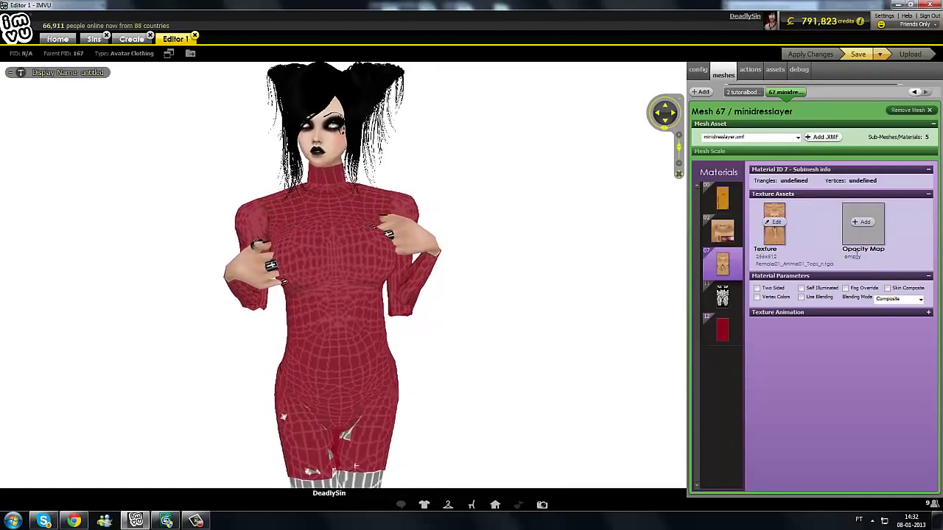
{"action": "left_click", "coordinate": [722, 329]}
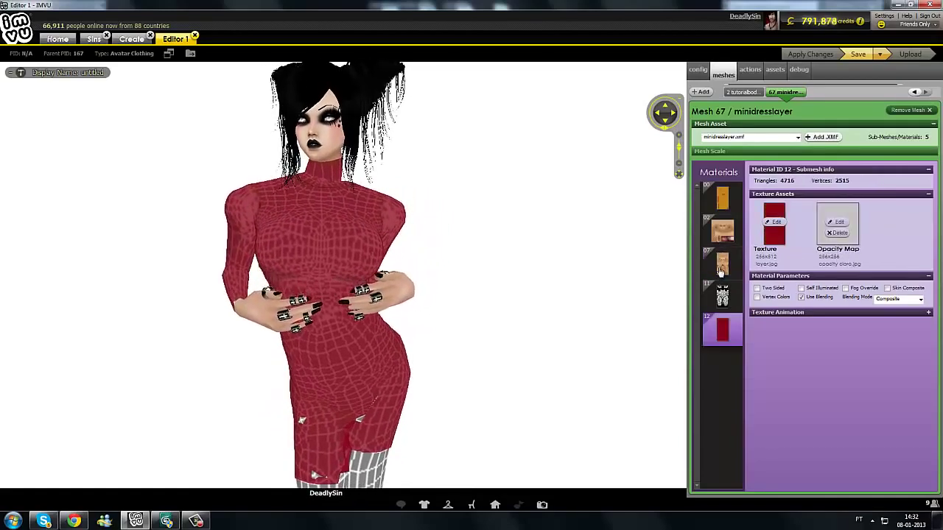
{"action": "left_click", "coordinate": [721, 266]}
{"action": "scroll", "coordinate": [489, 274], "scroll_direction": "down", "scroll_amount": 5}
{"action": "left_click", "coordinate": [723, 296]}
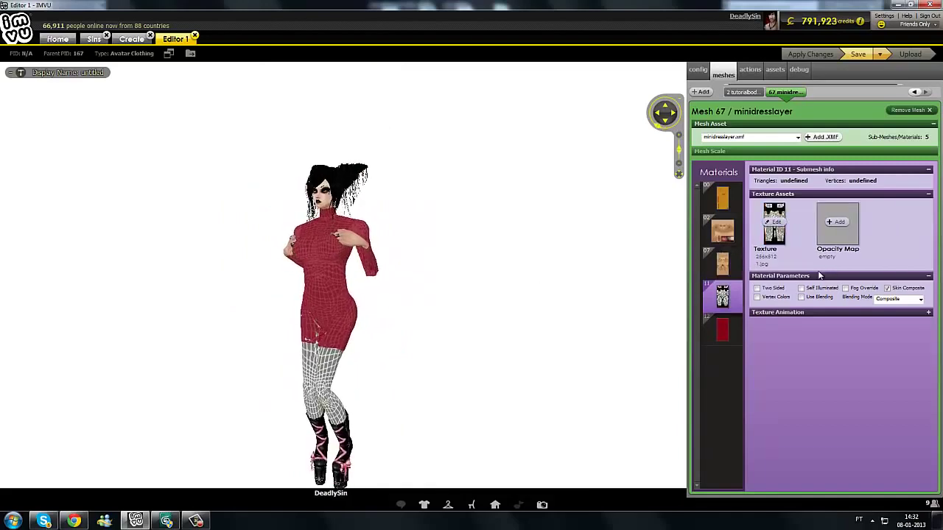